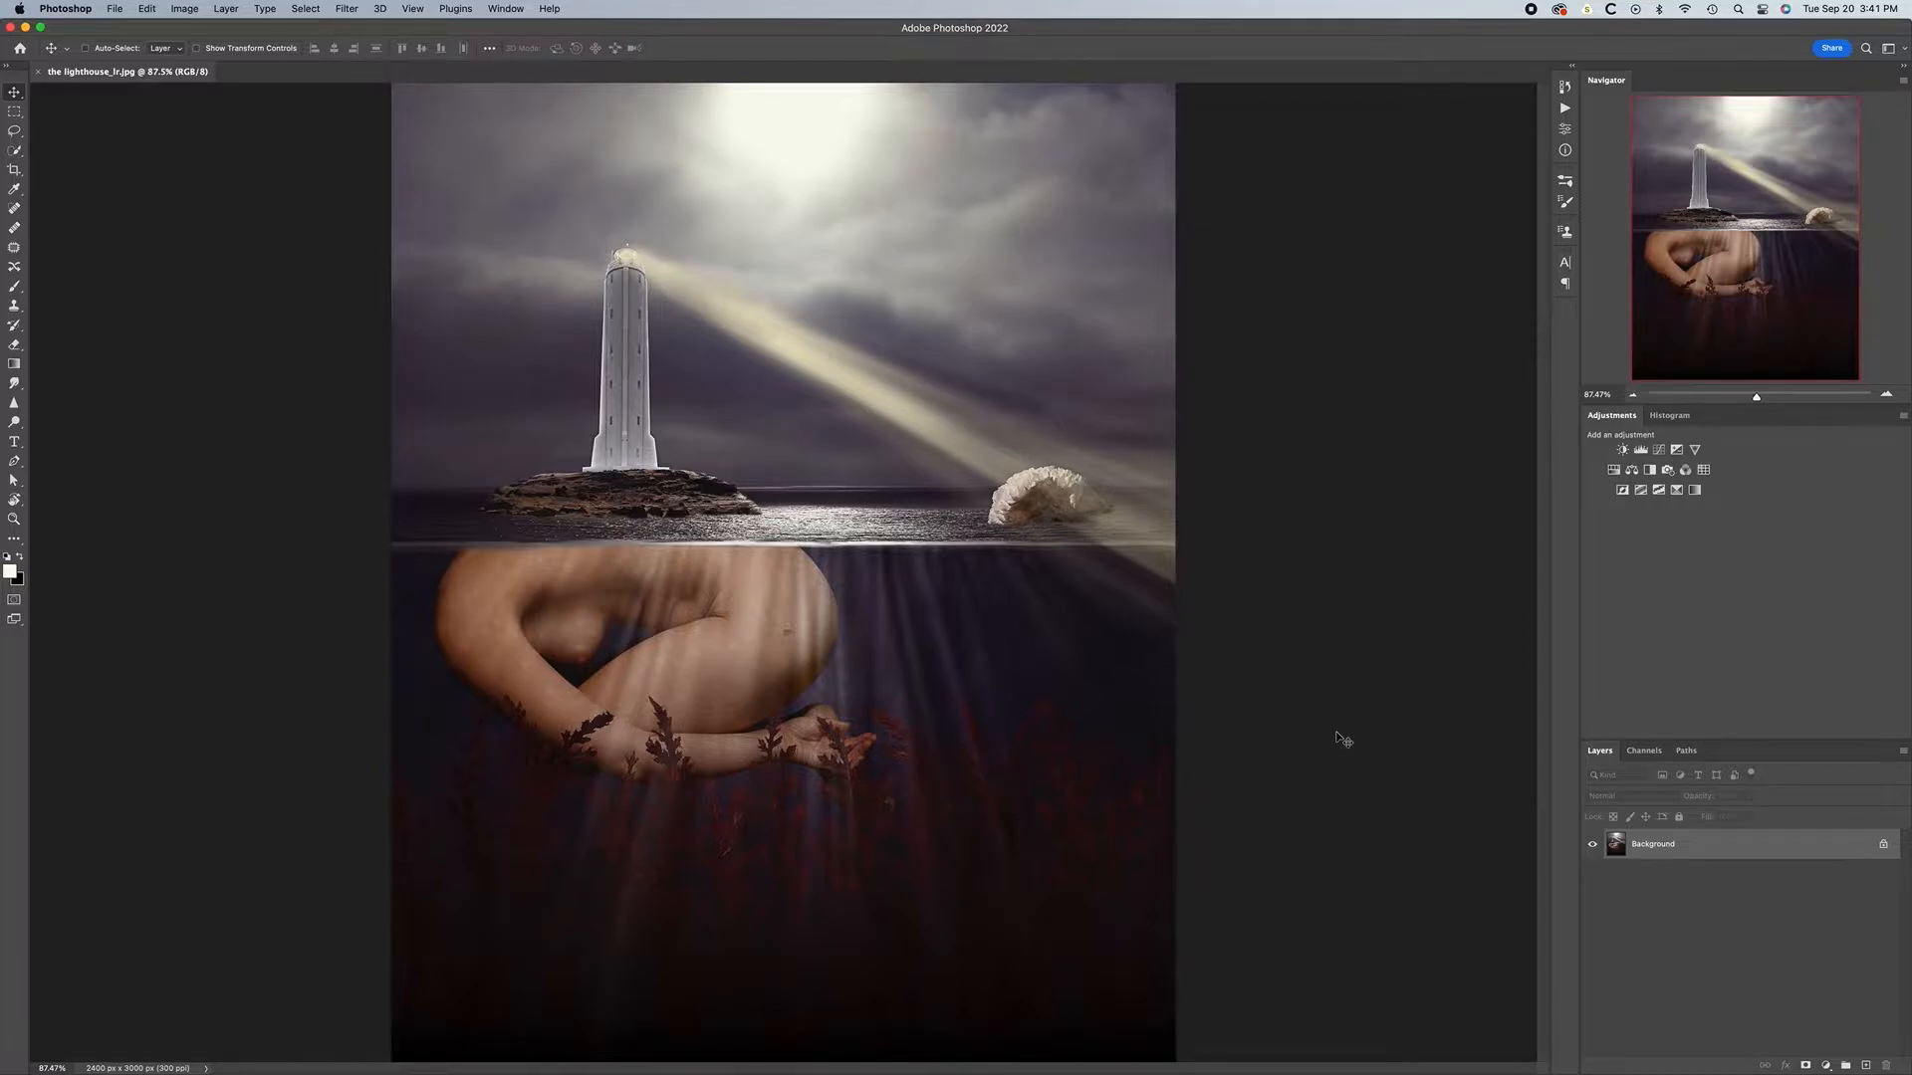
# Create a new 6000 x 7500 px, 300 ppi, 16-bit RGB document with a black background, named "lighthouse tutorial"
pyautogui.press('super+n')
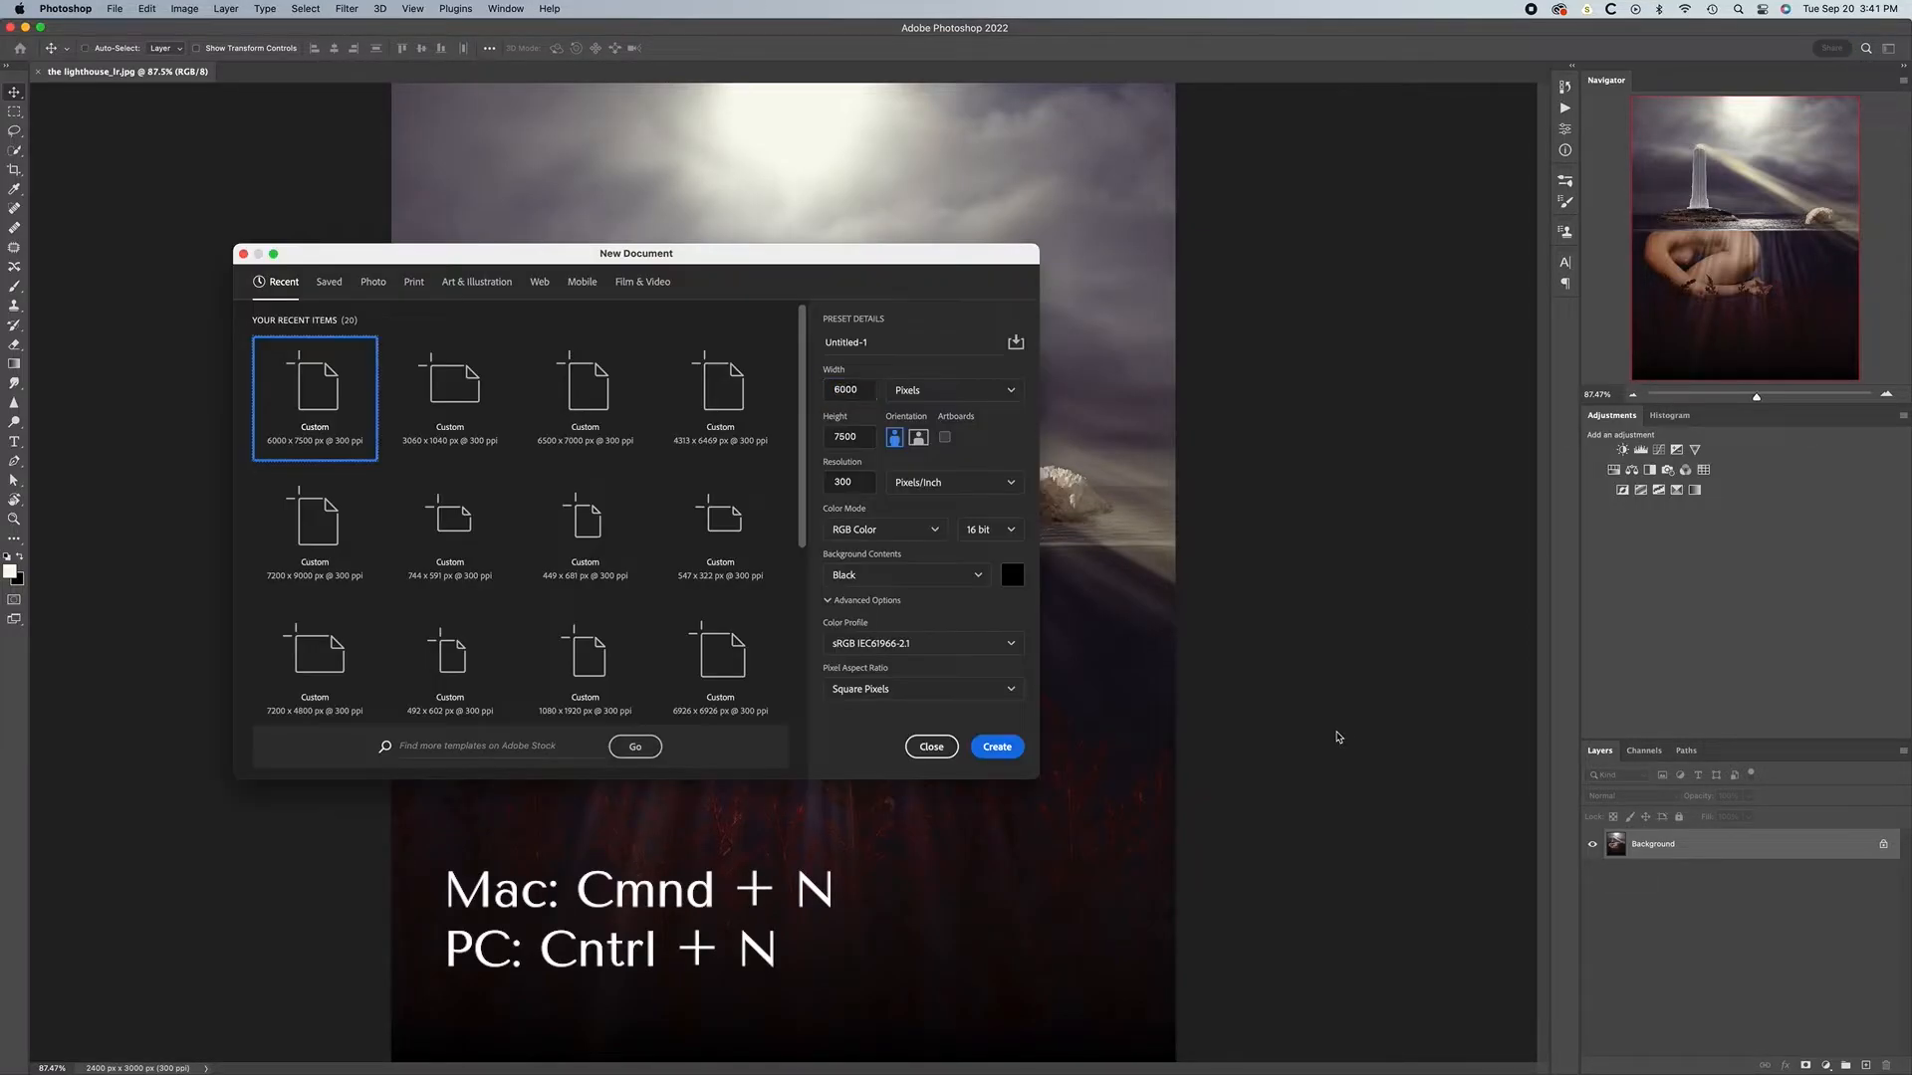
pyautogui.click(903, 345)
pyautogui.write('light')
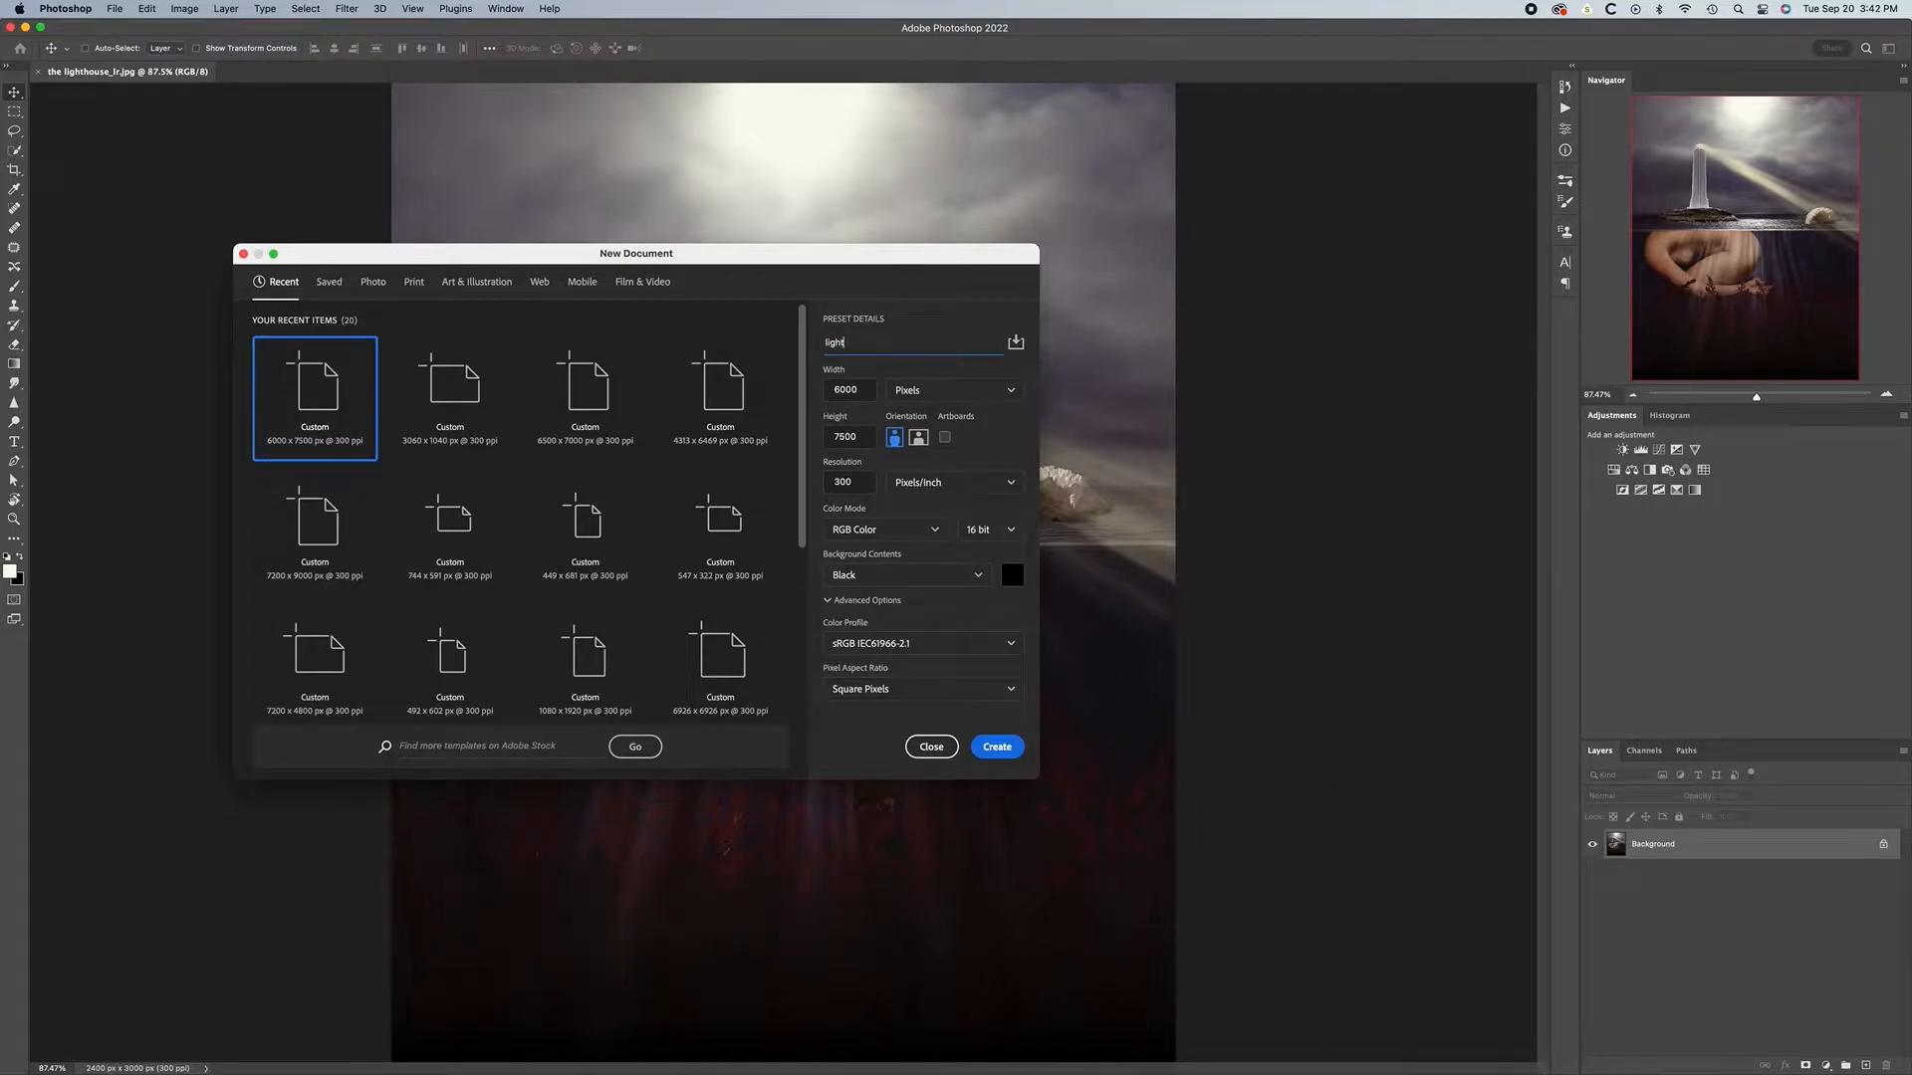
pyautogui.write('house')
pyautogui.press('BackSpace')
pyautogui.press('BackSpace')
pyautogui.press('BackSpace')
pyautogui.write('house tutorial')
pyautogui.click(1000, 750)
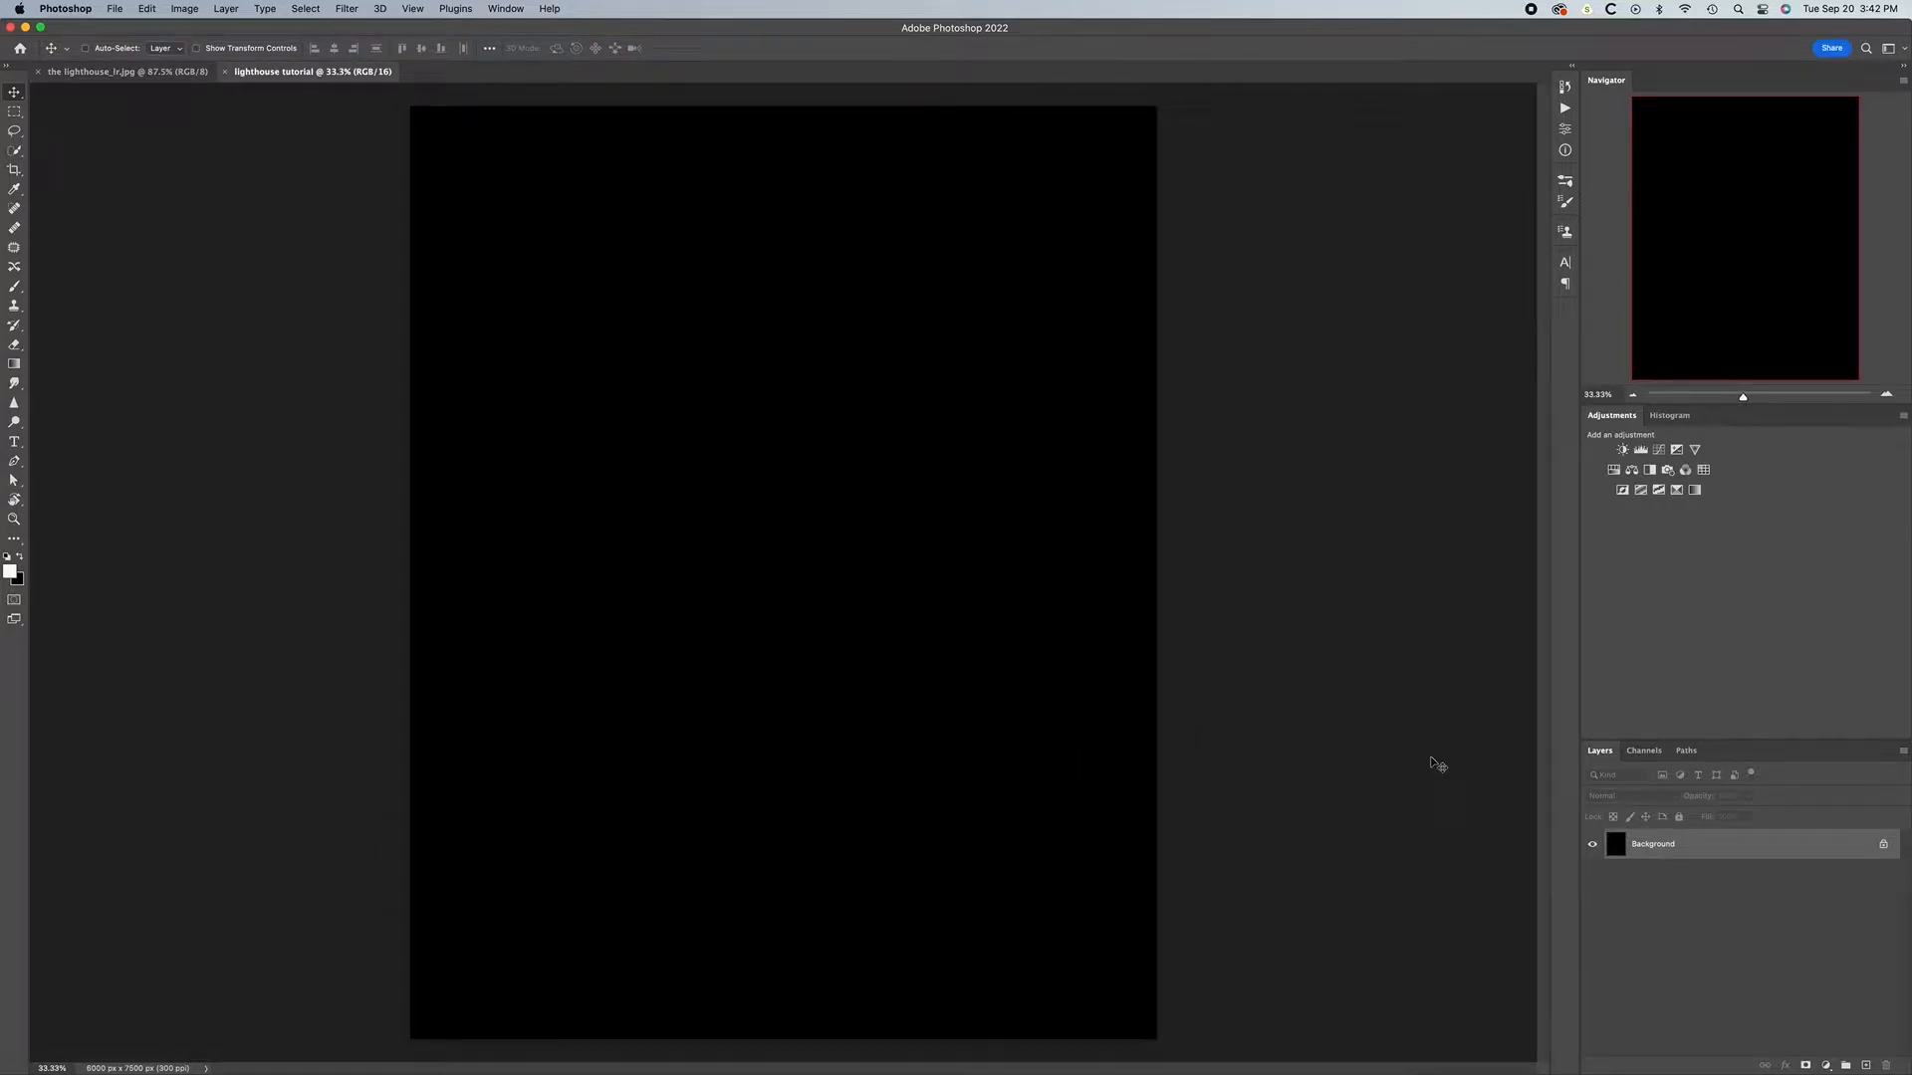
# Open sunset_01.psd from The Lighthouse folder and flatten the image
pyautogui.click(115, 9)
pyautogui.click(129, 43)
pyautogui.scroll(-5, 896, 342)
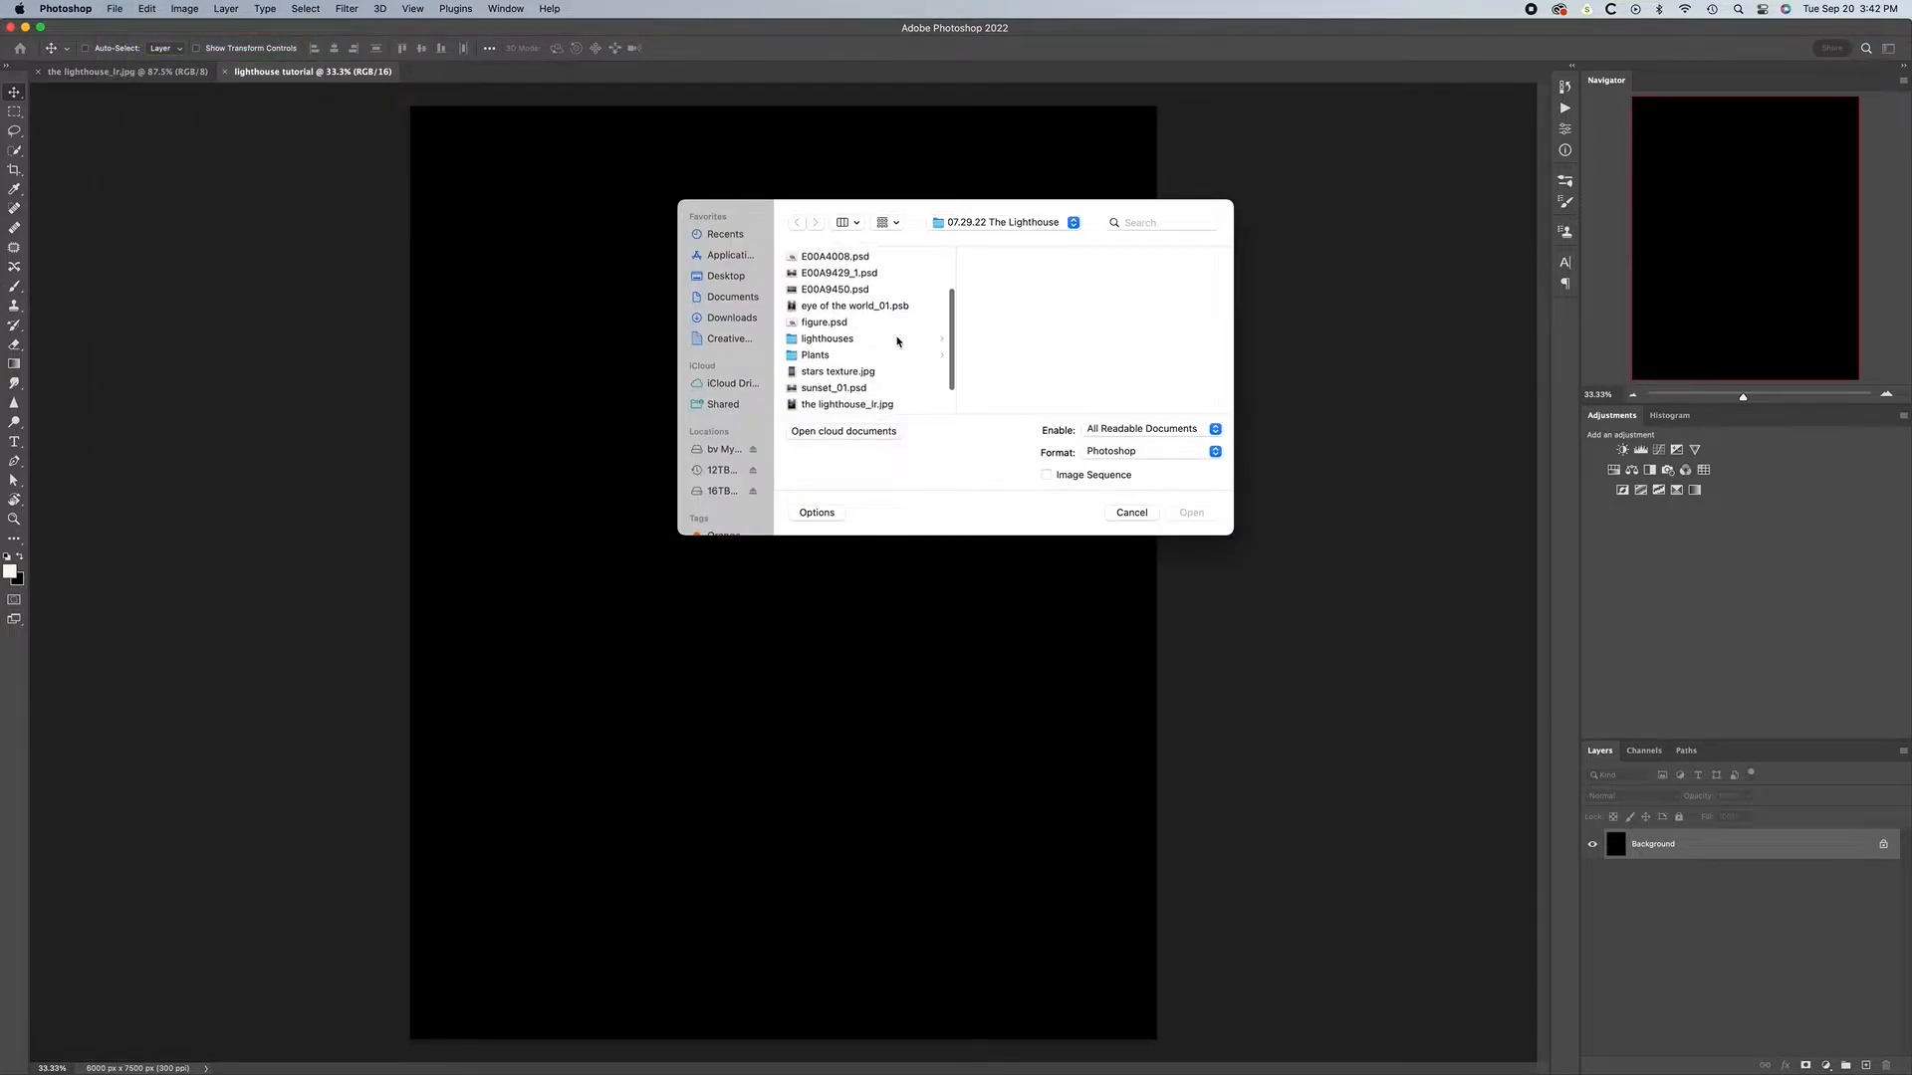
pyautogui.click(823, 355)
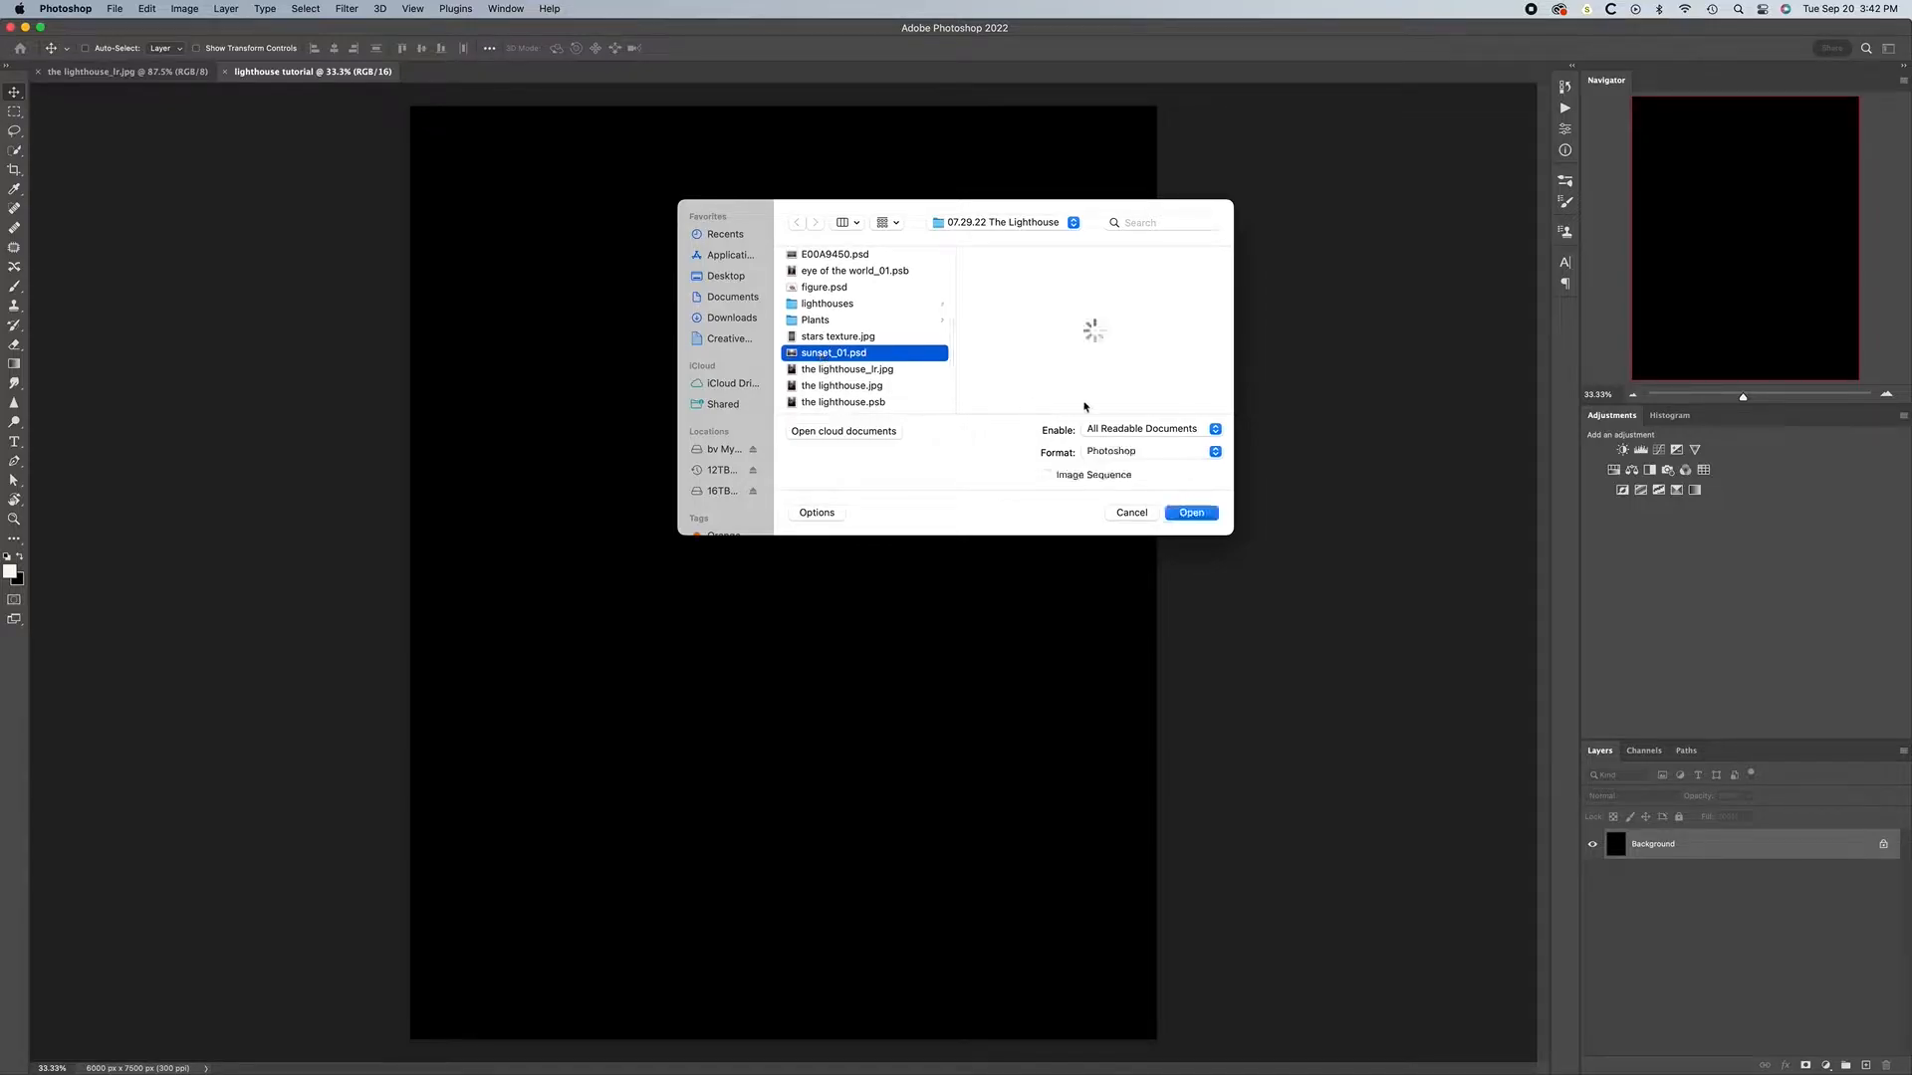
pyautogui.click(1199, 514)
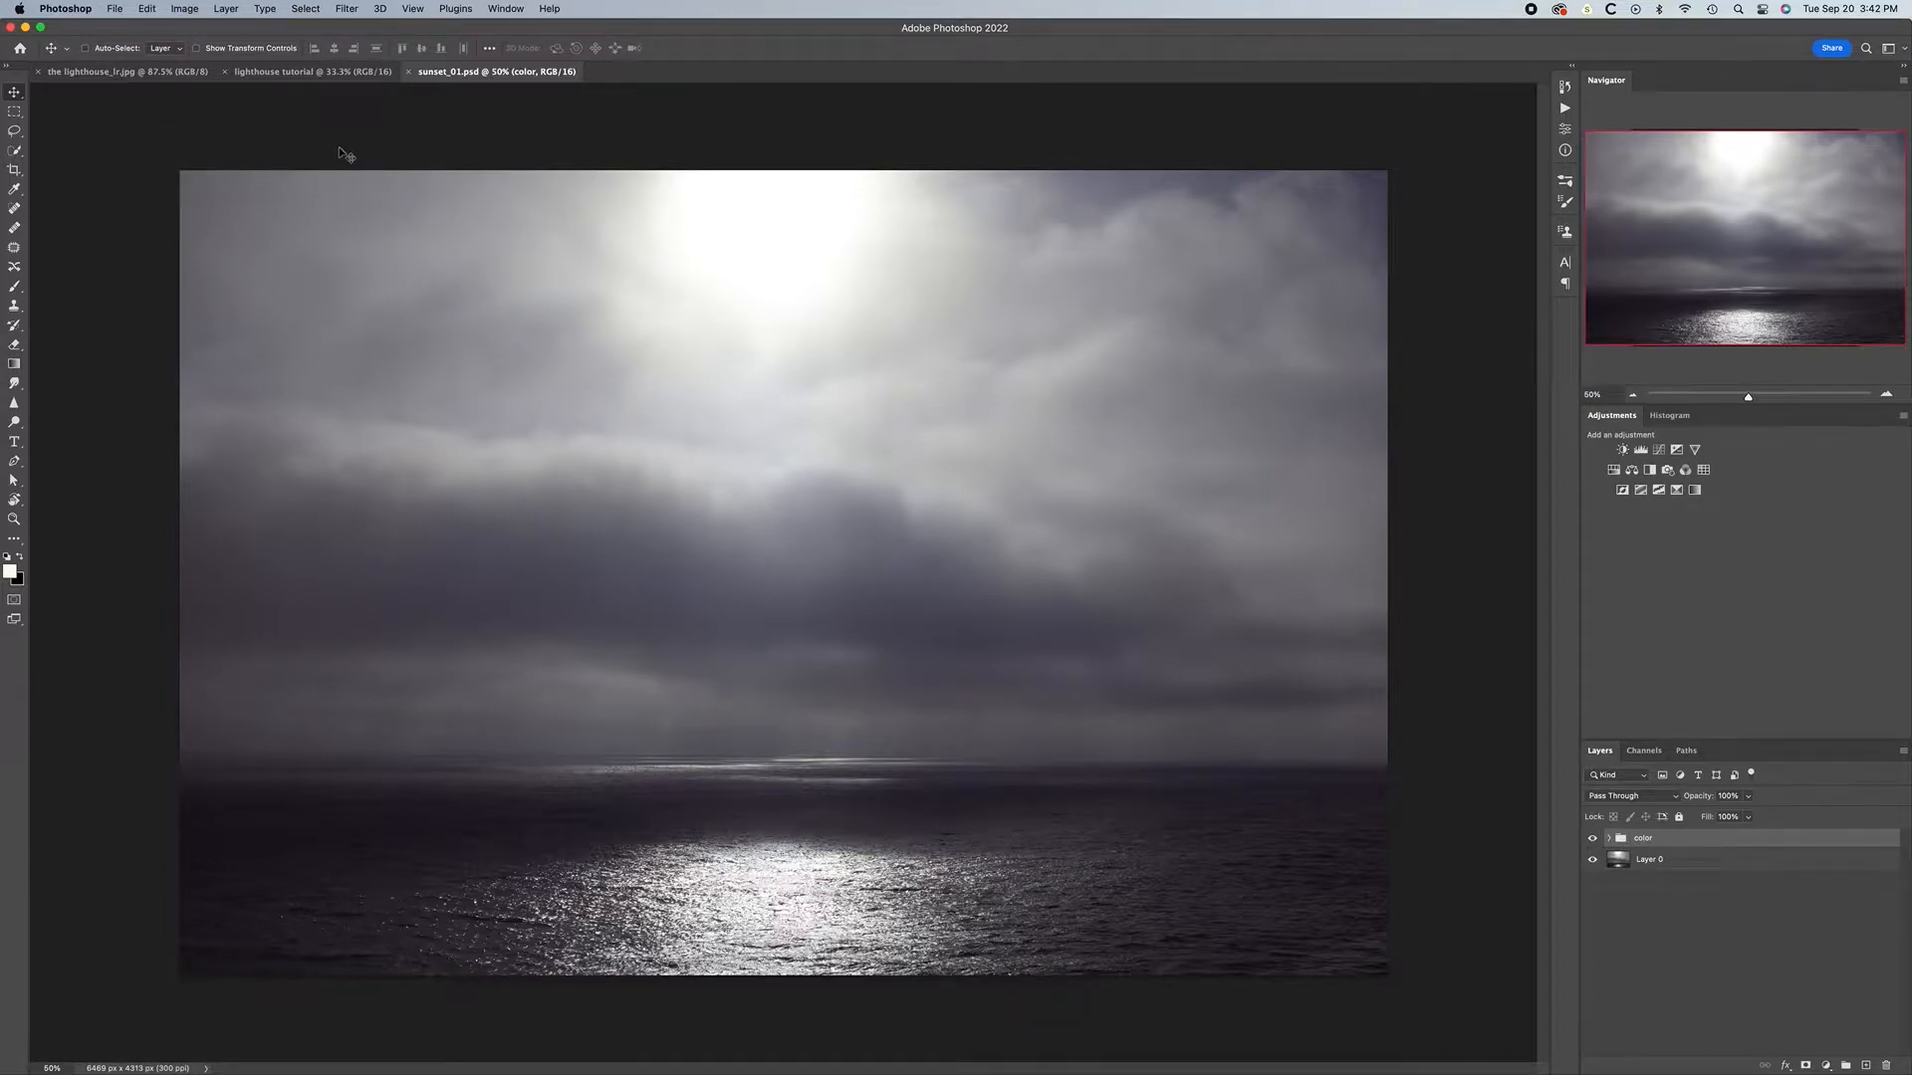
pyautogui.click(228, 10)
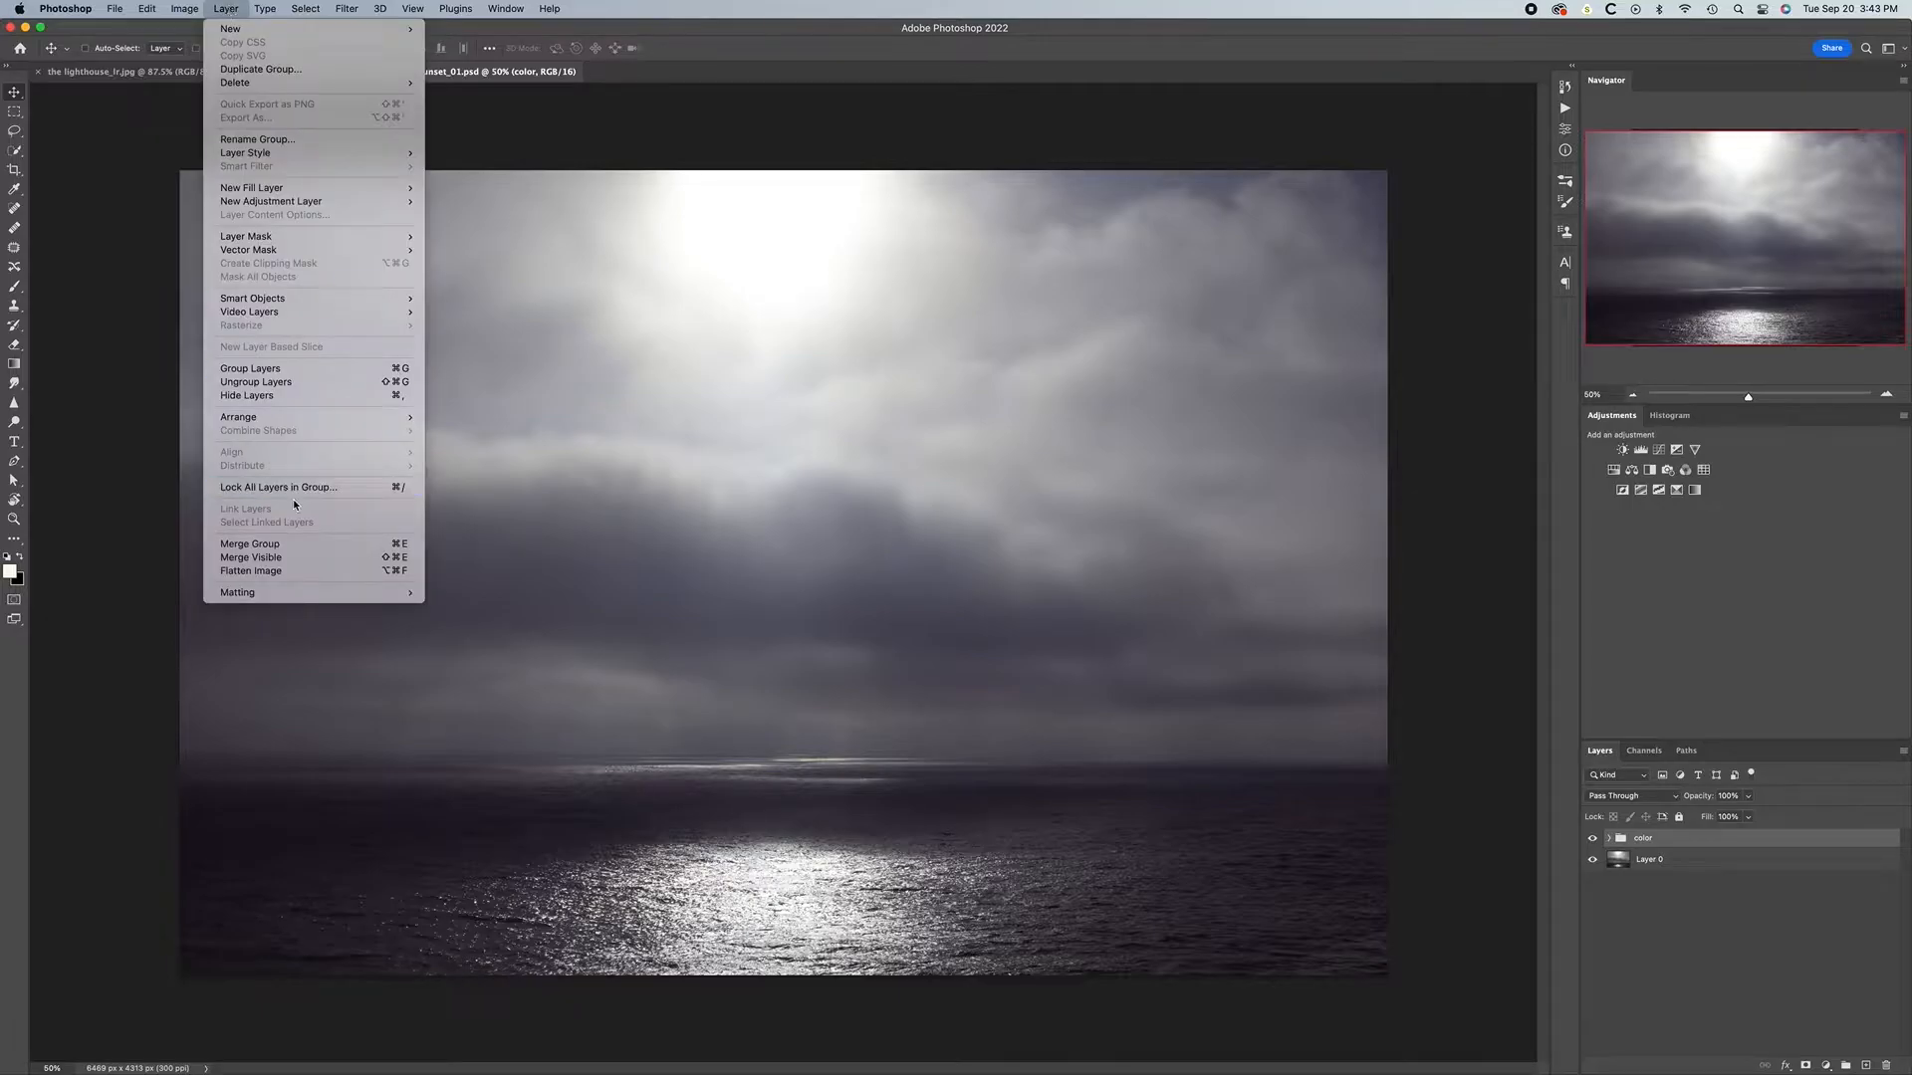
pyautogui.click(267, 573)
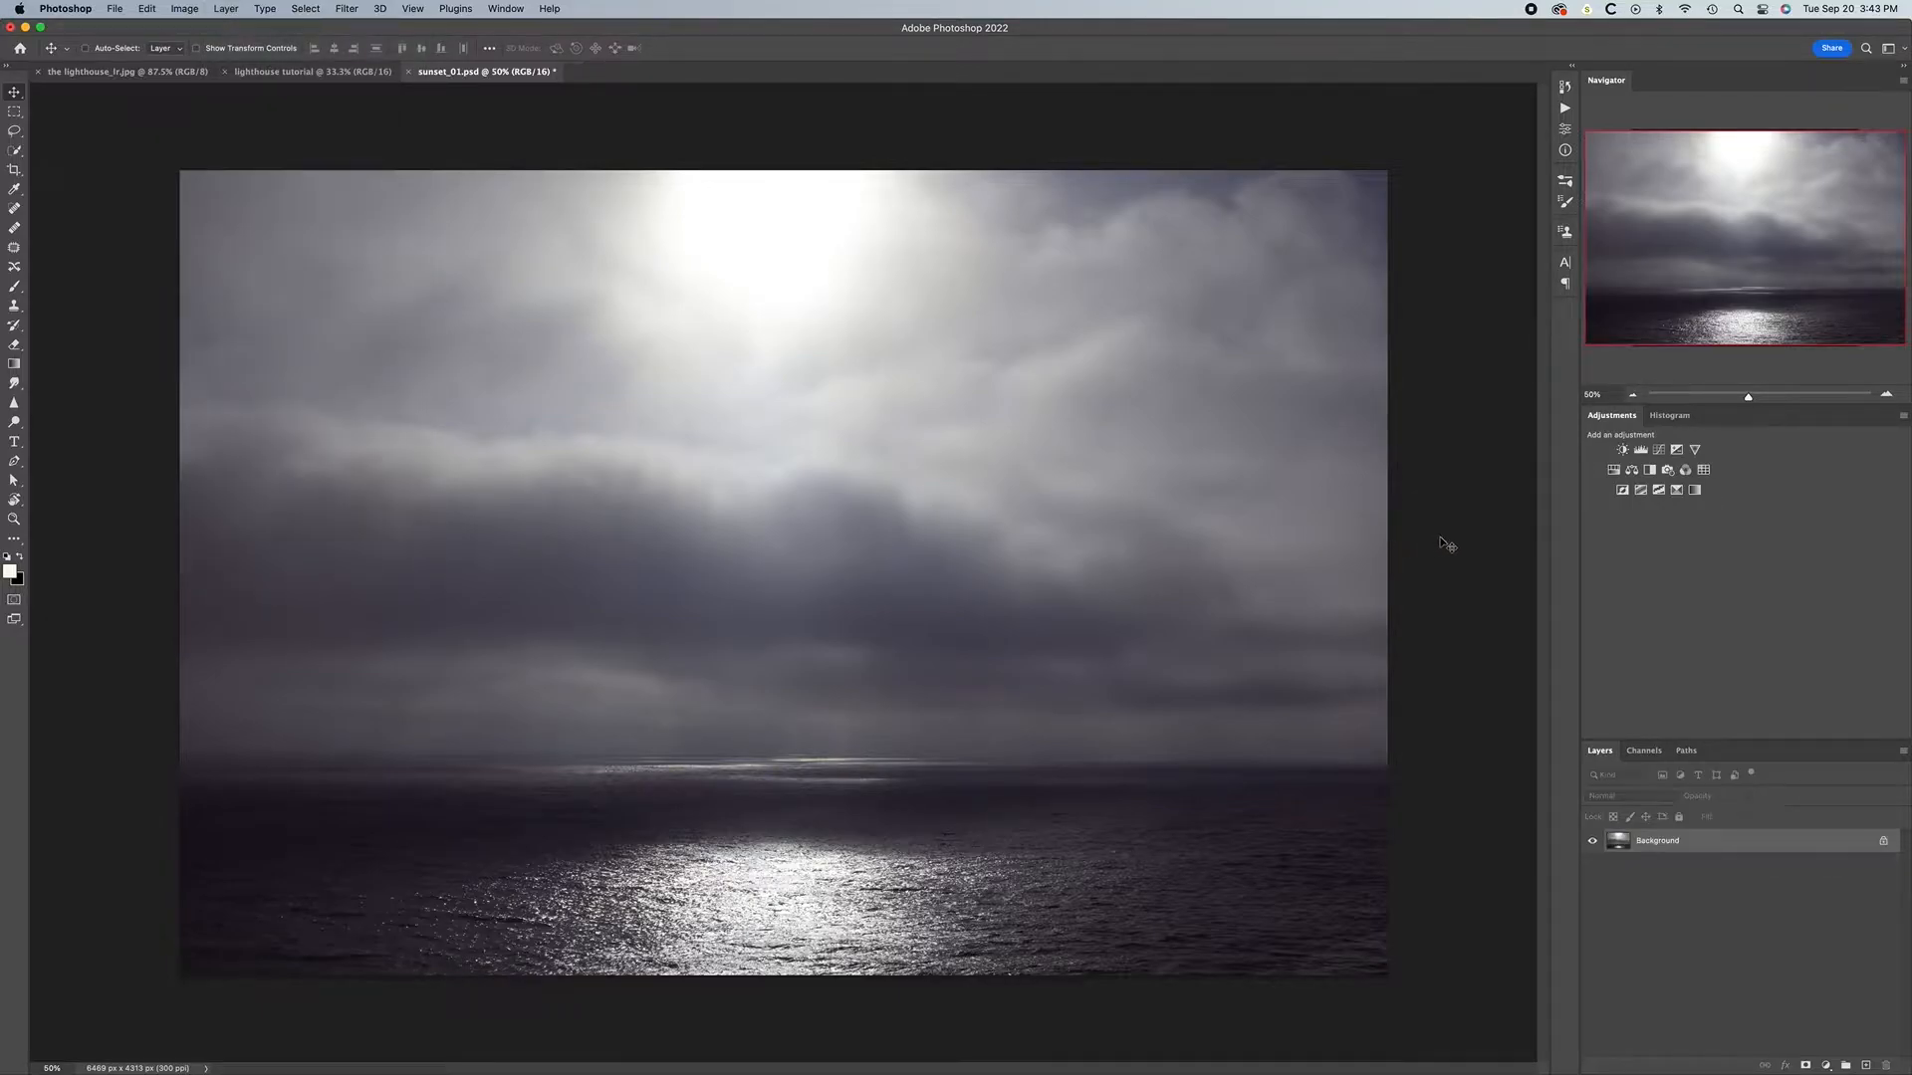
# Copy the entire flattened sunset image and paste it into the lighthouse tutorial document
pyautogui.press('super+a')
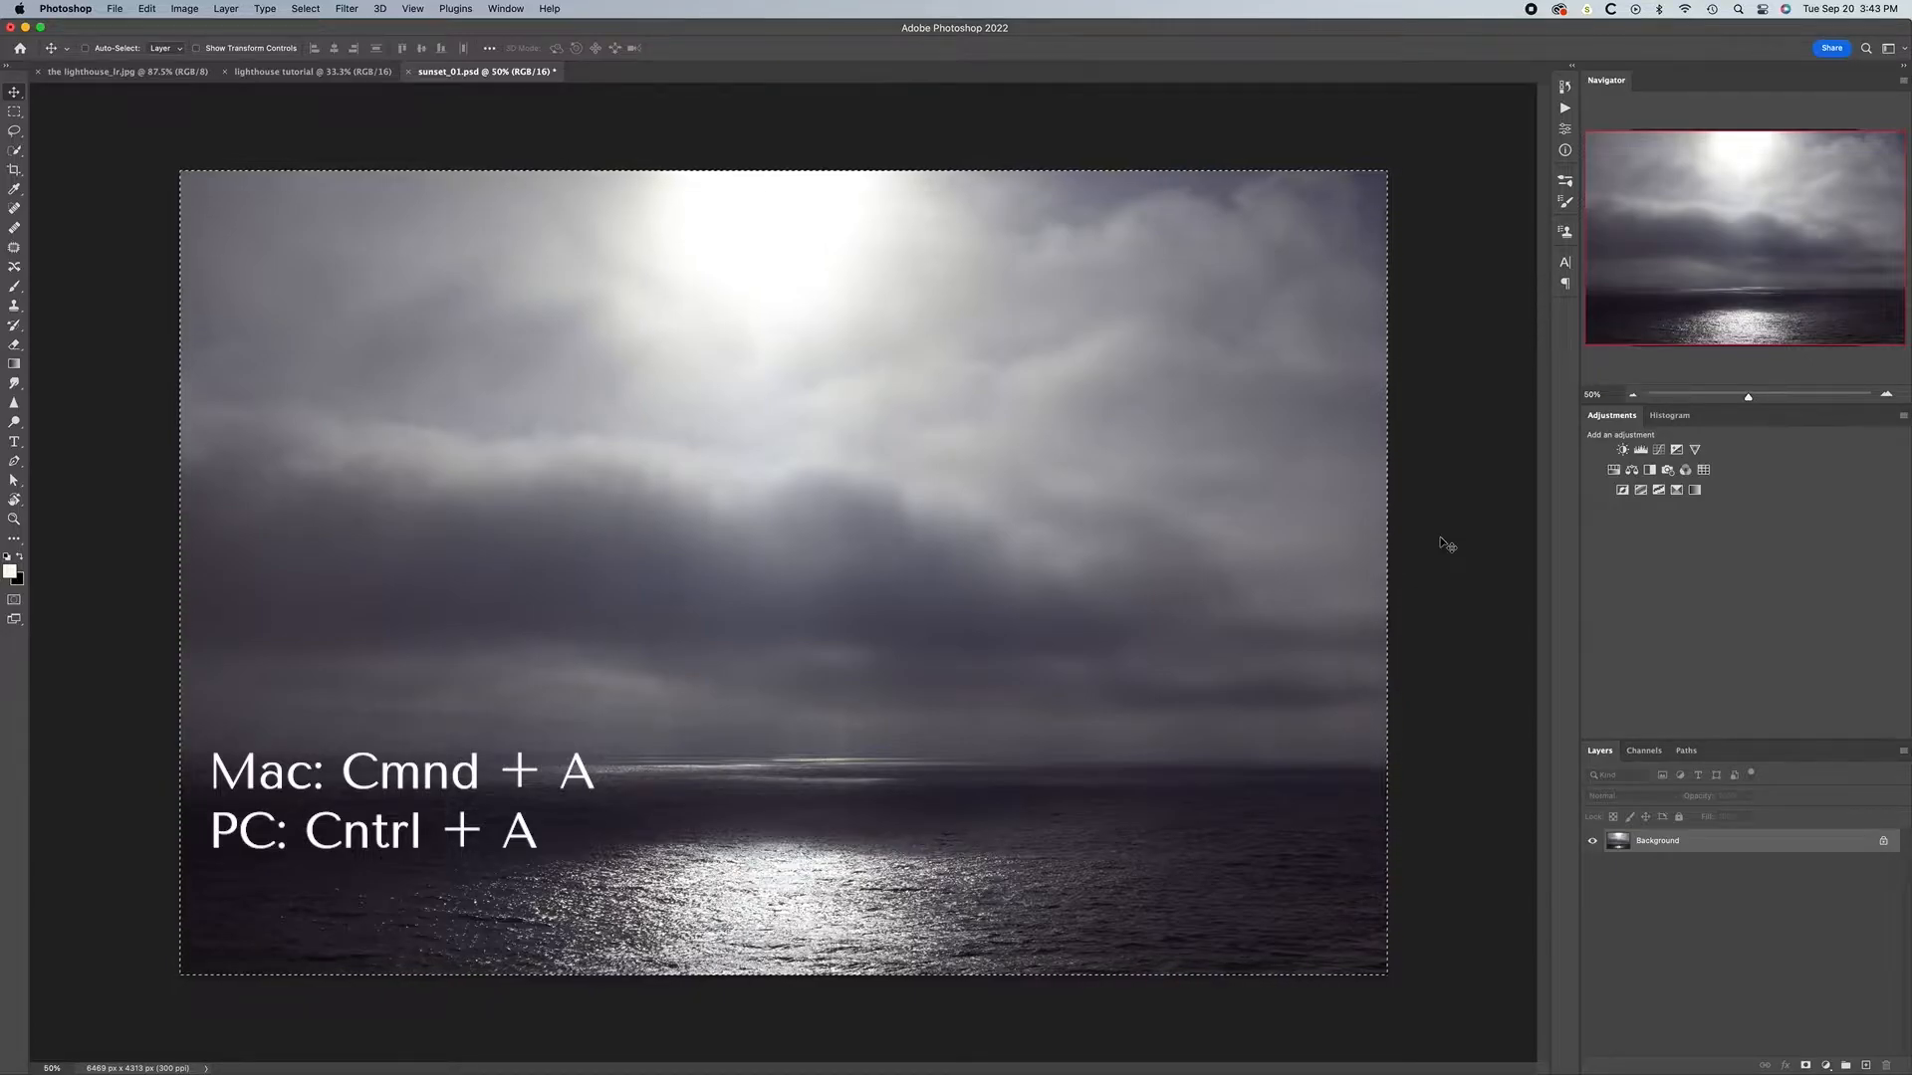
pyautogui.press('super+c')
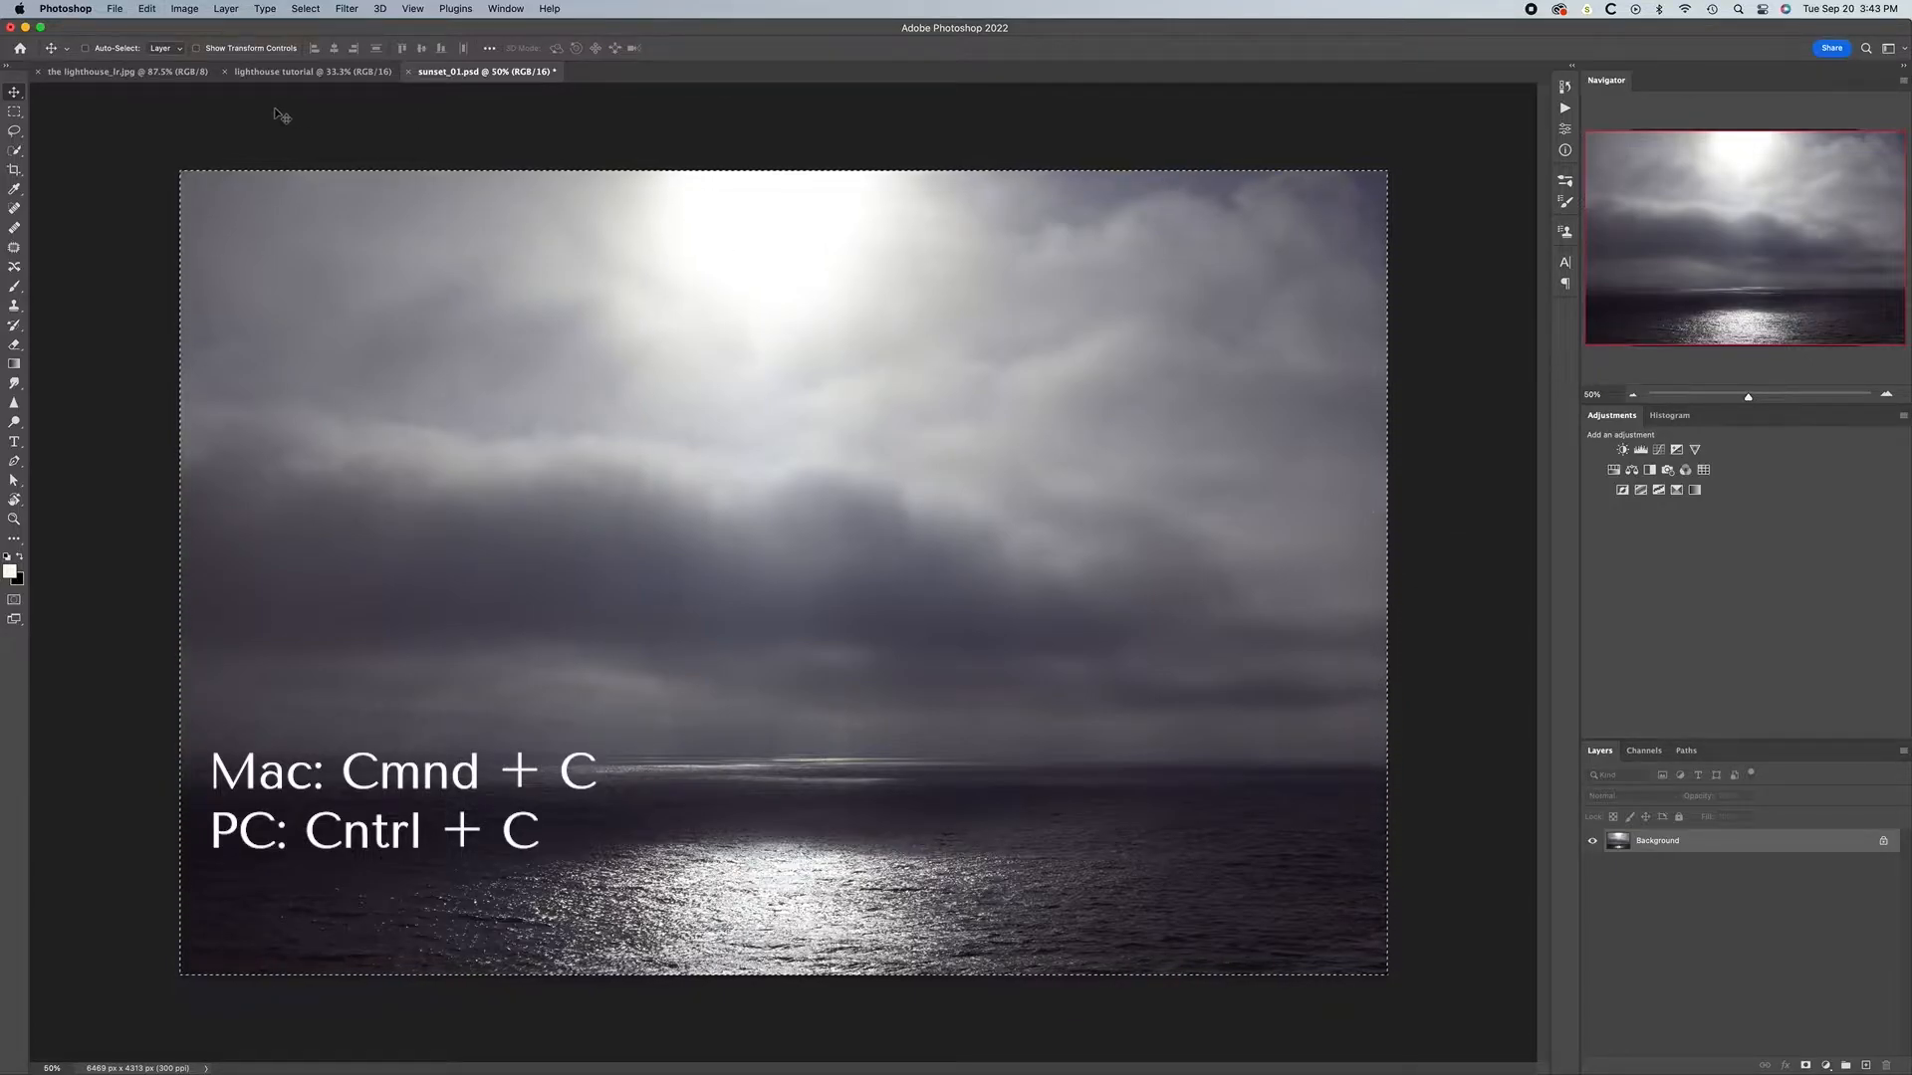
pyautogui.click(258, 77)
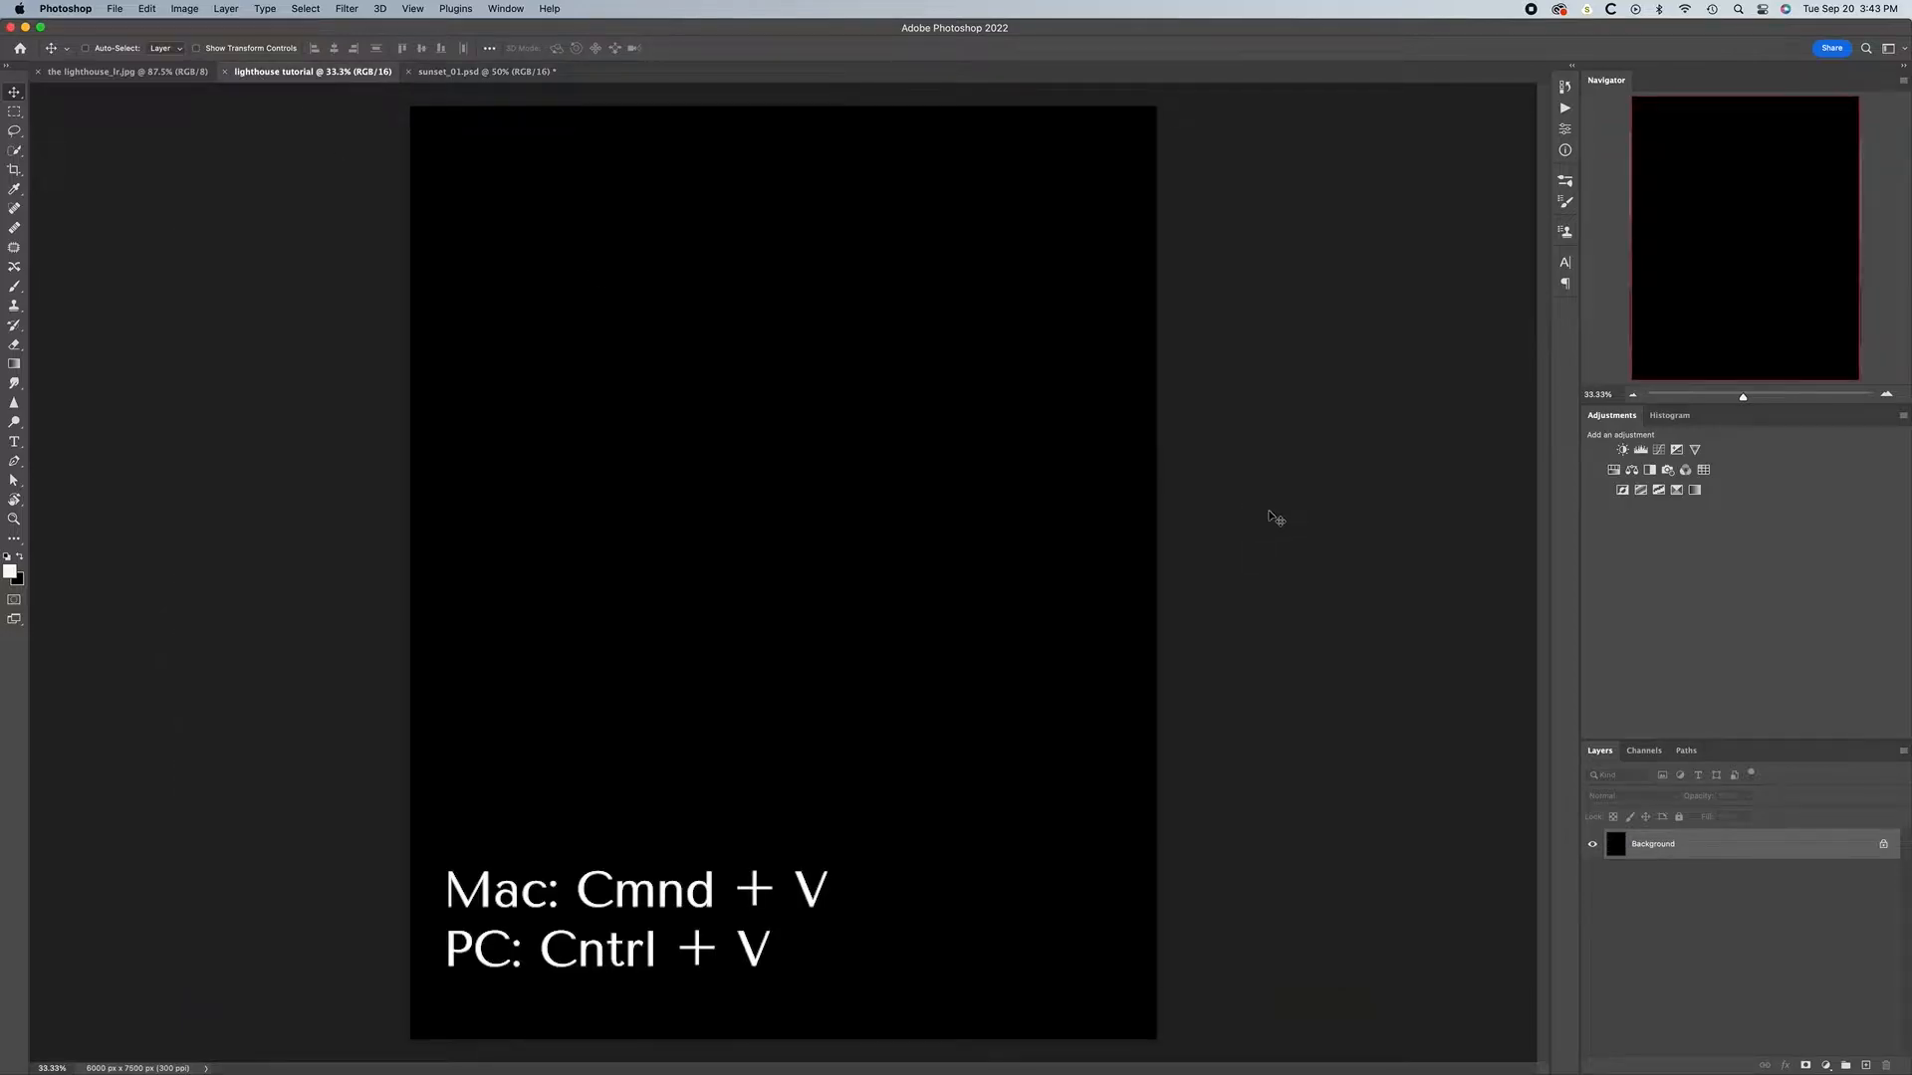
pyautogui.press('super+v')
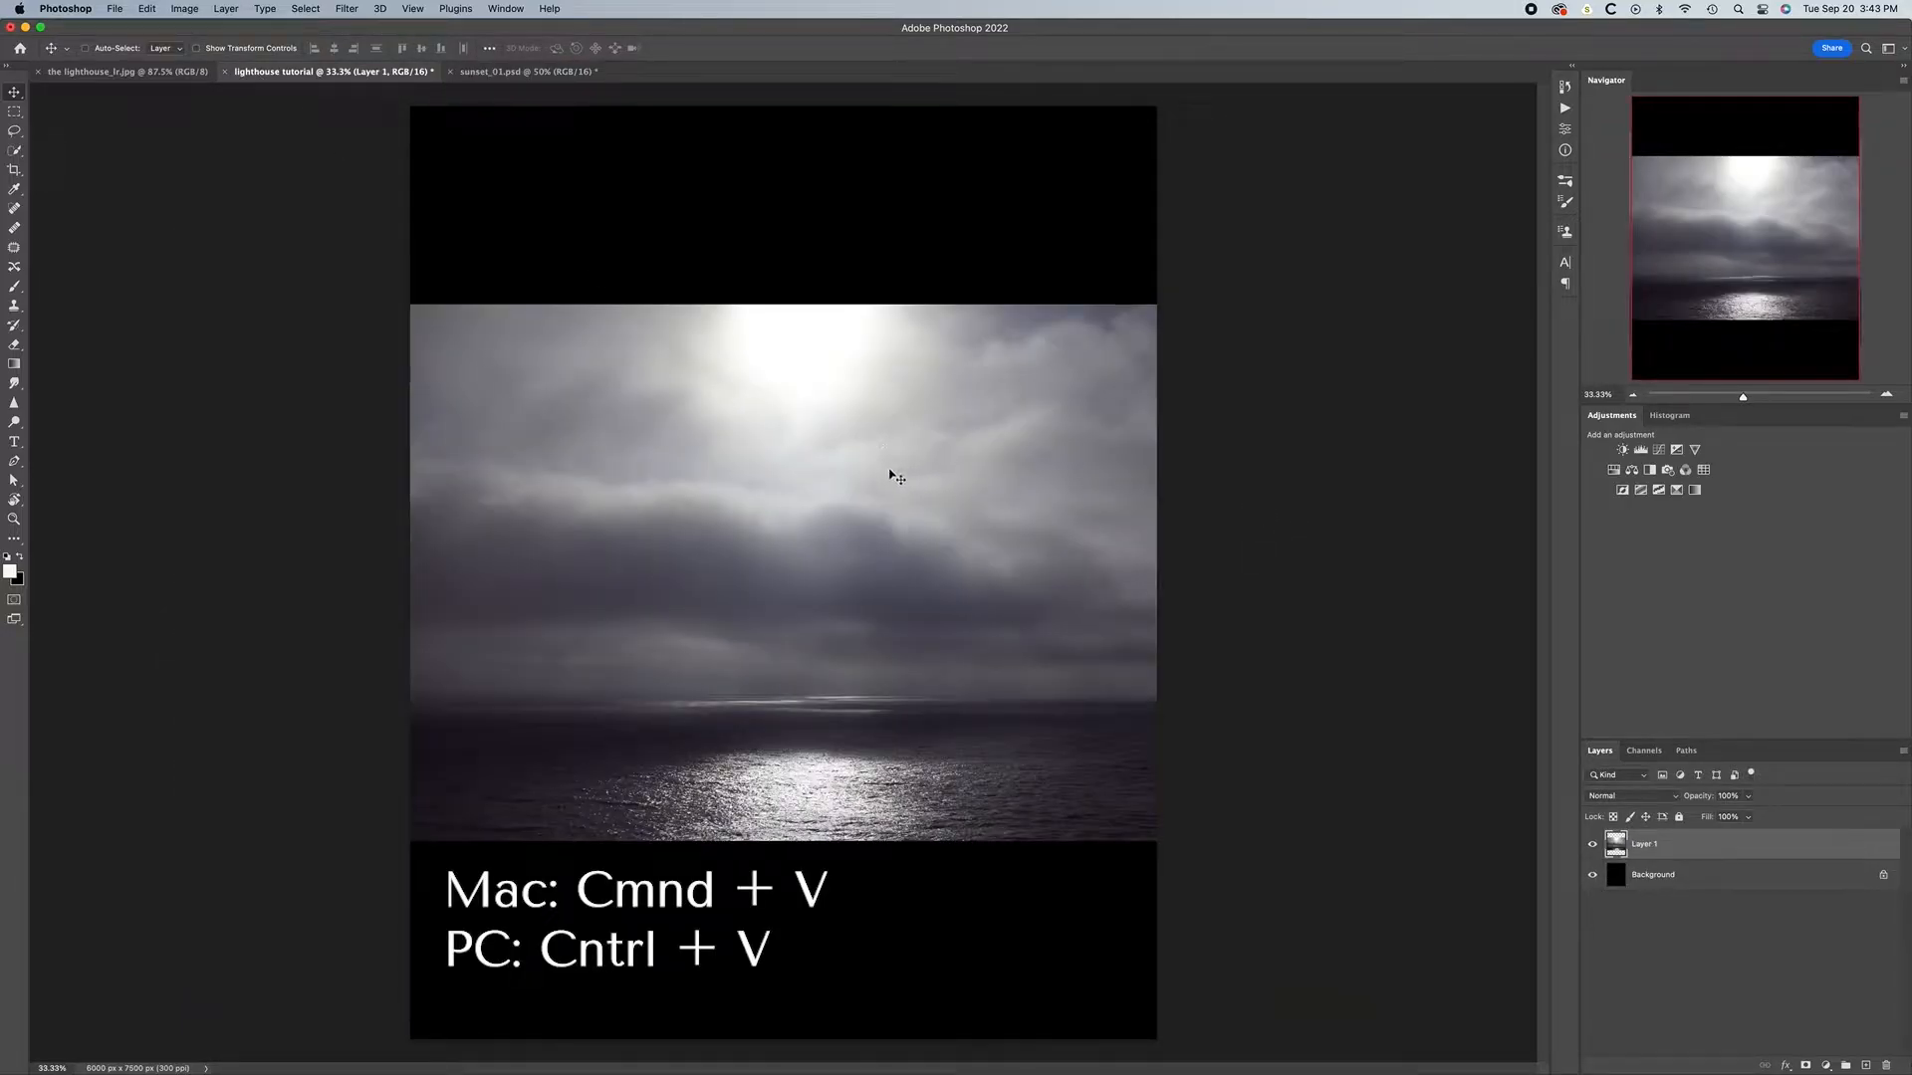
# Move the pasted sunset up to the canvas's top edge and place a horizontal ruler guide along the horizon
pyautogui.moveTo(885, 473); pyautogui.dragTo(879, 287)
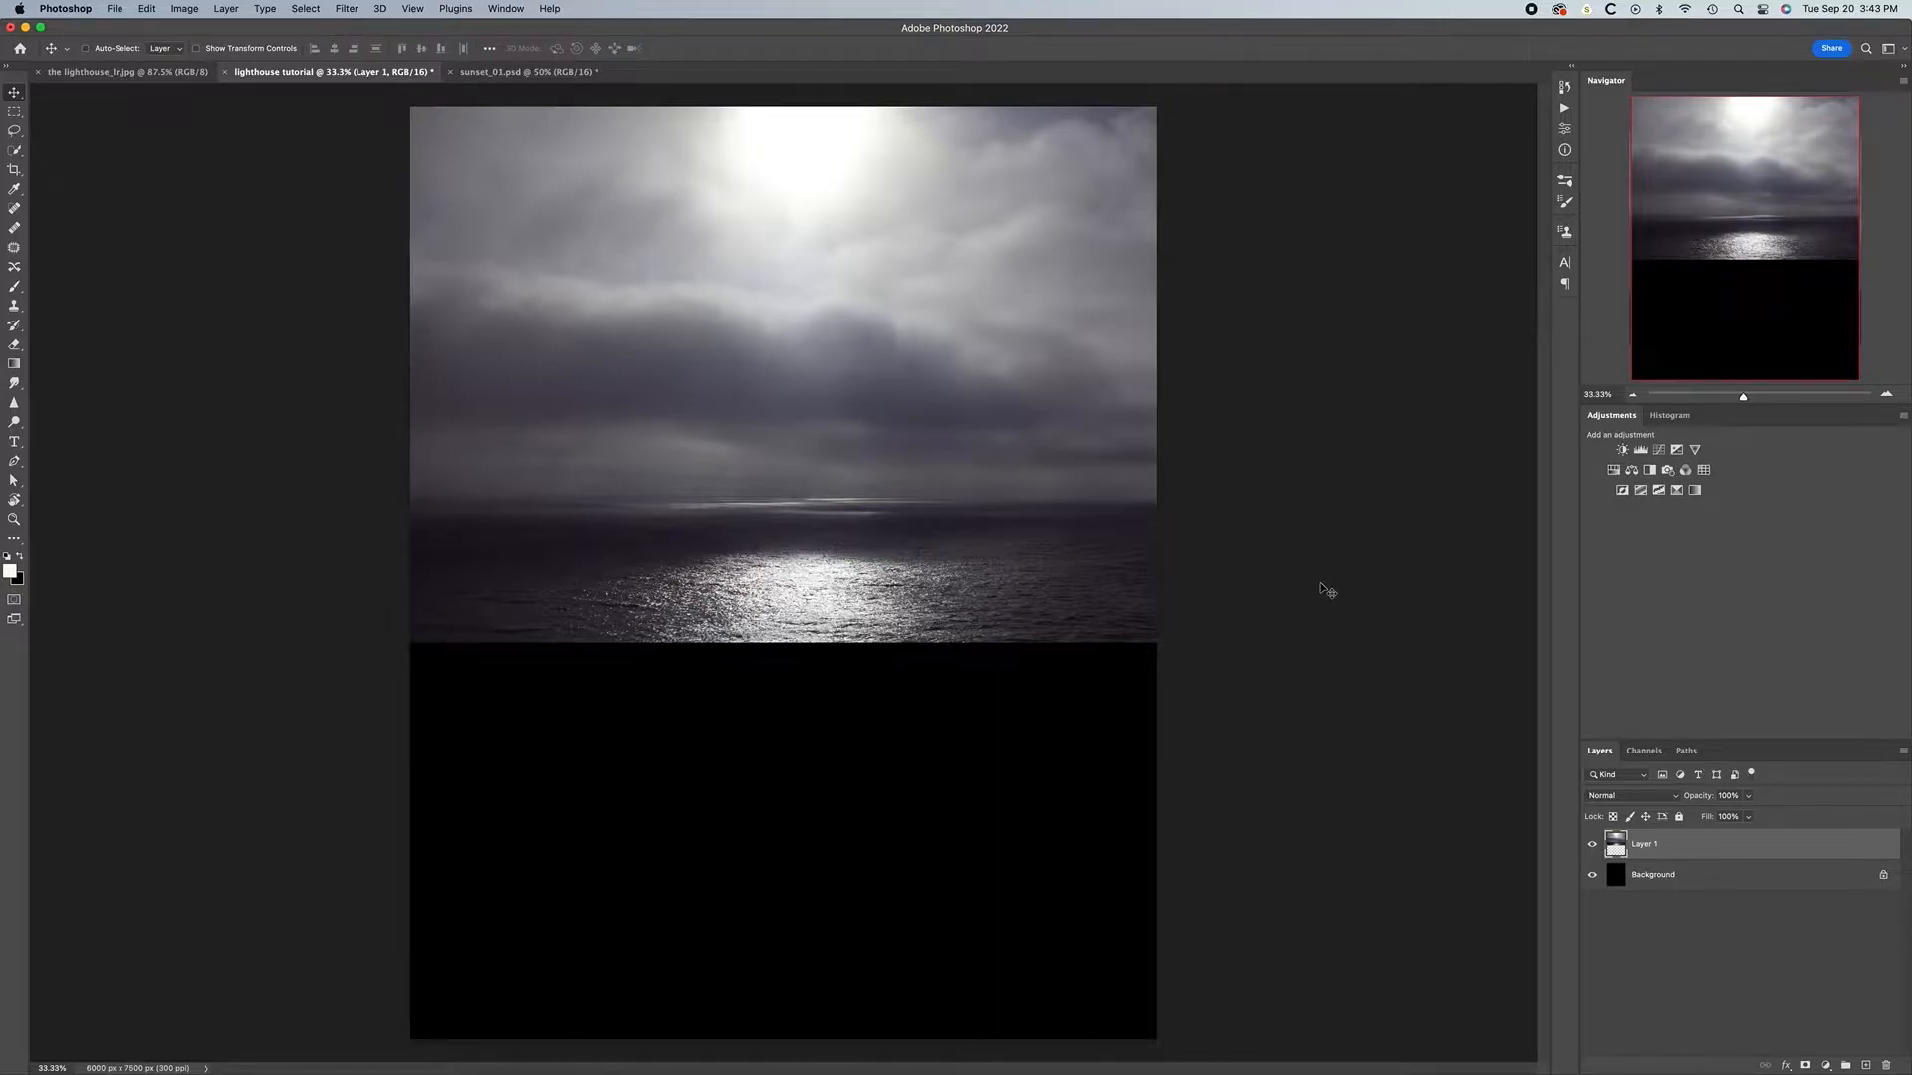
pyautogui.press('super+r')
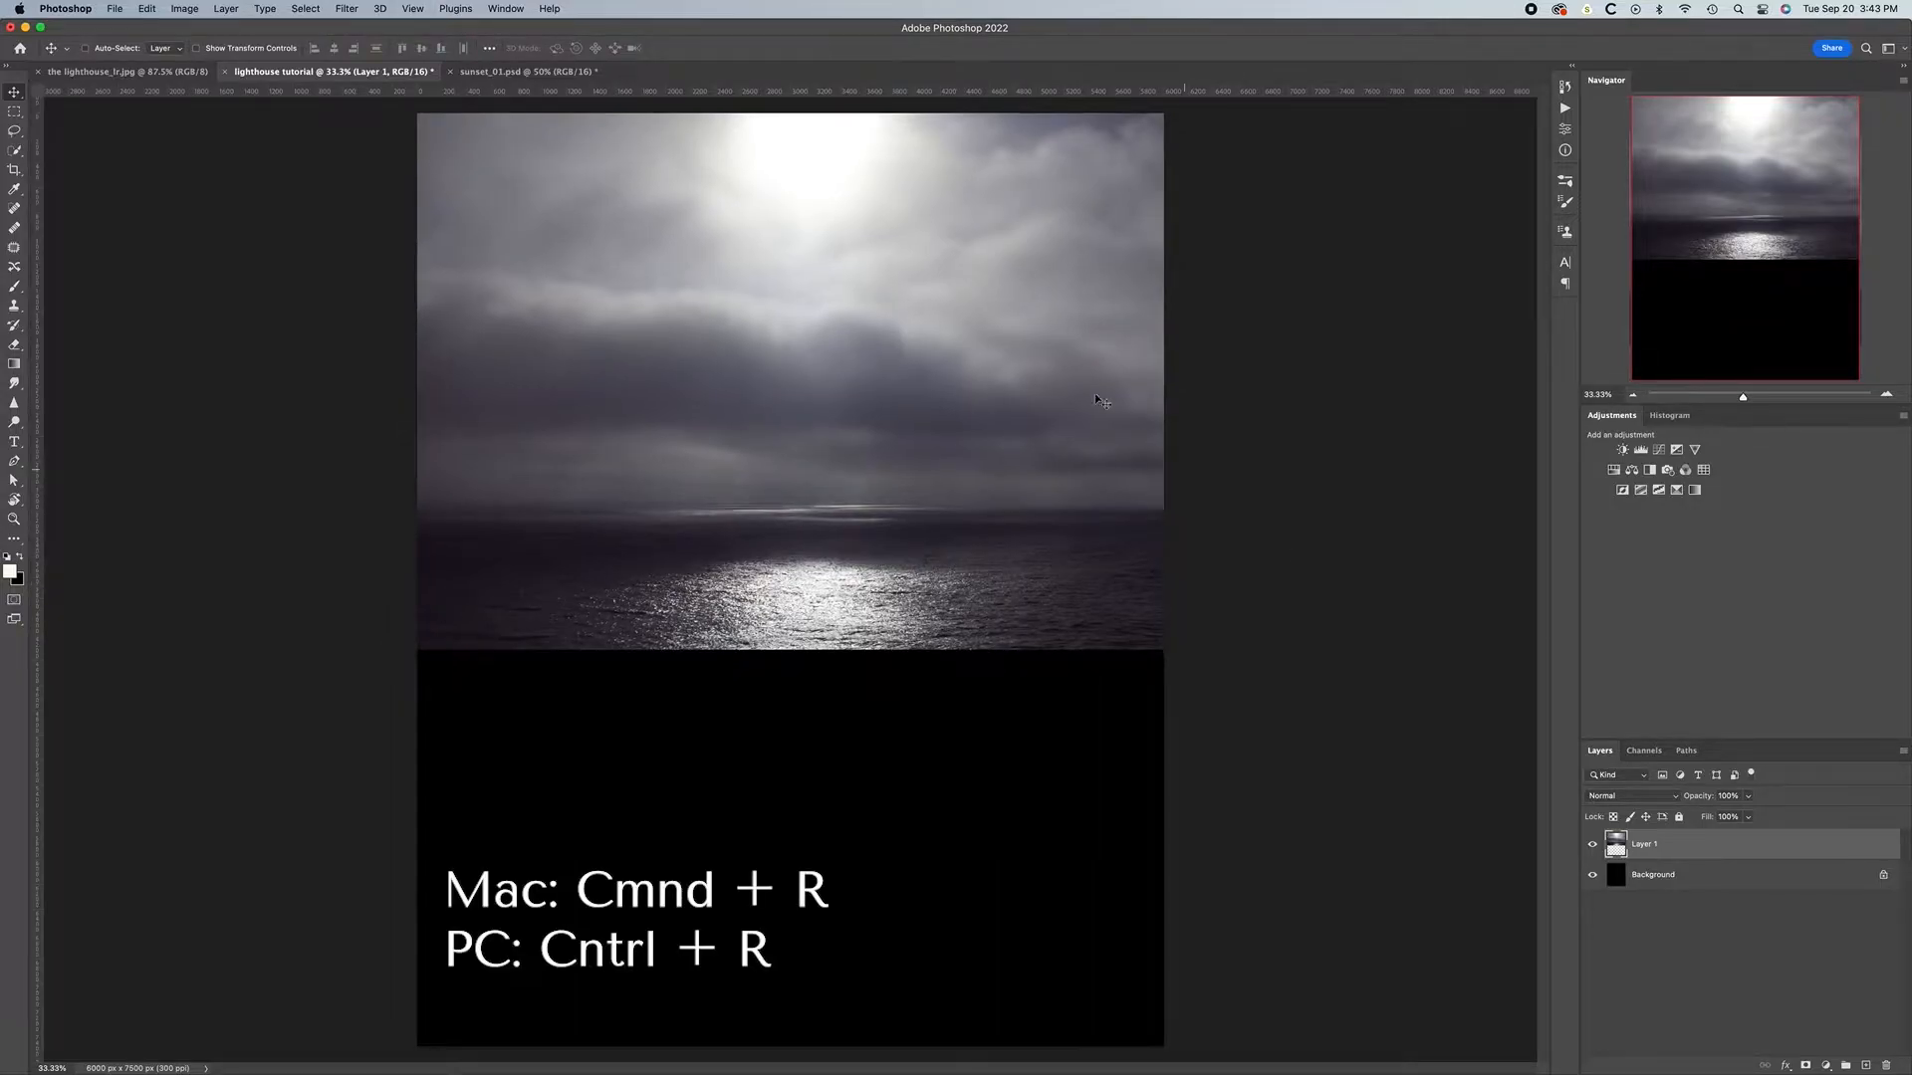
pyautogui.moveTo(790, 91); pyautogui.dragTo(790, 505)
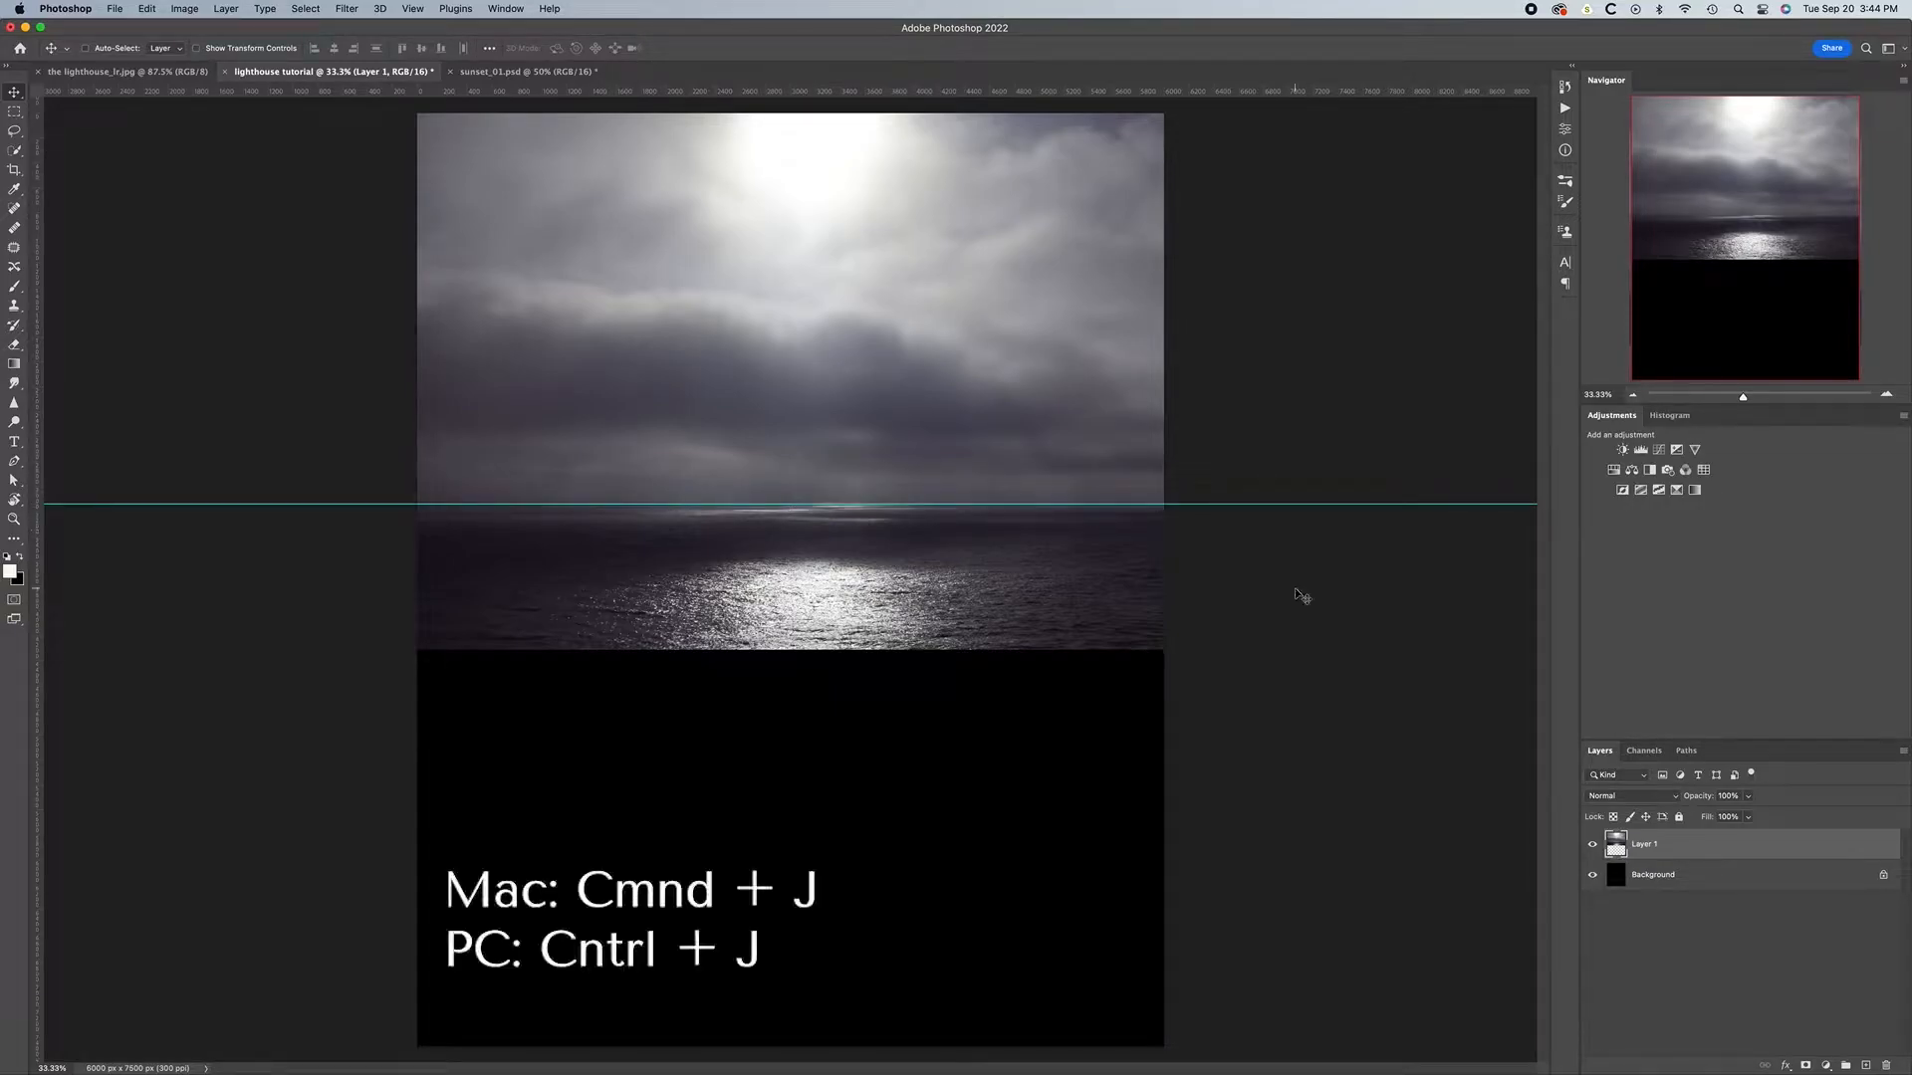
# Duplicate the sunset layer and mask the copy to a rectangular marquee selection covering the water below the horizon guide
pyautogui.press('super+j')
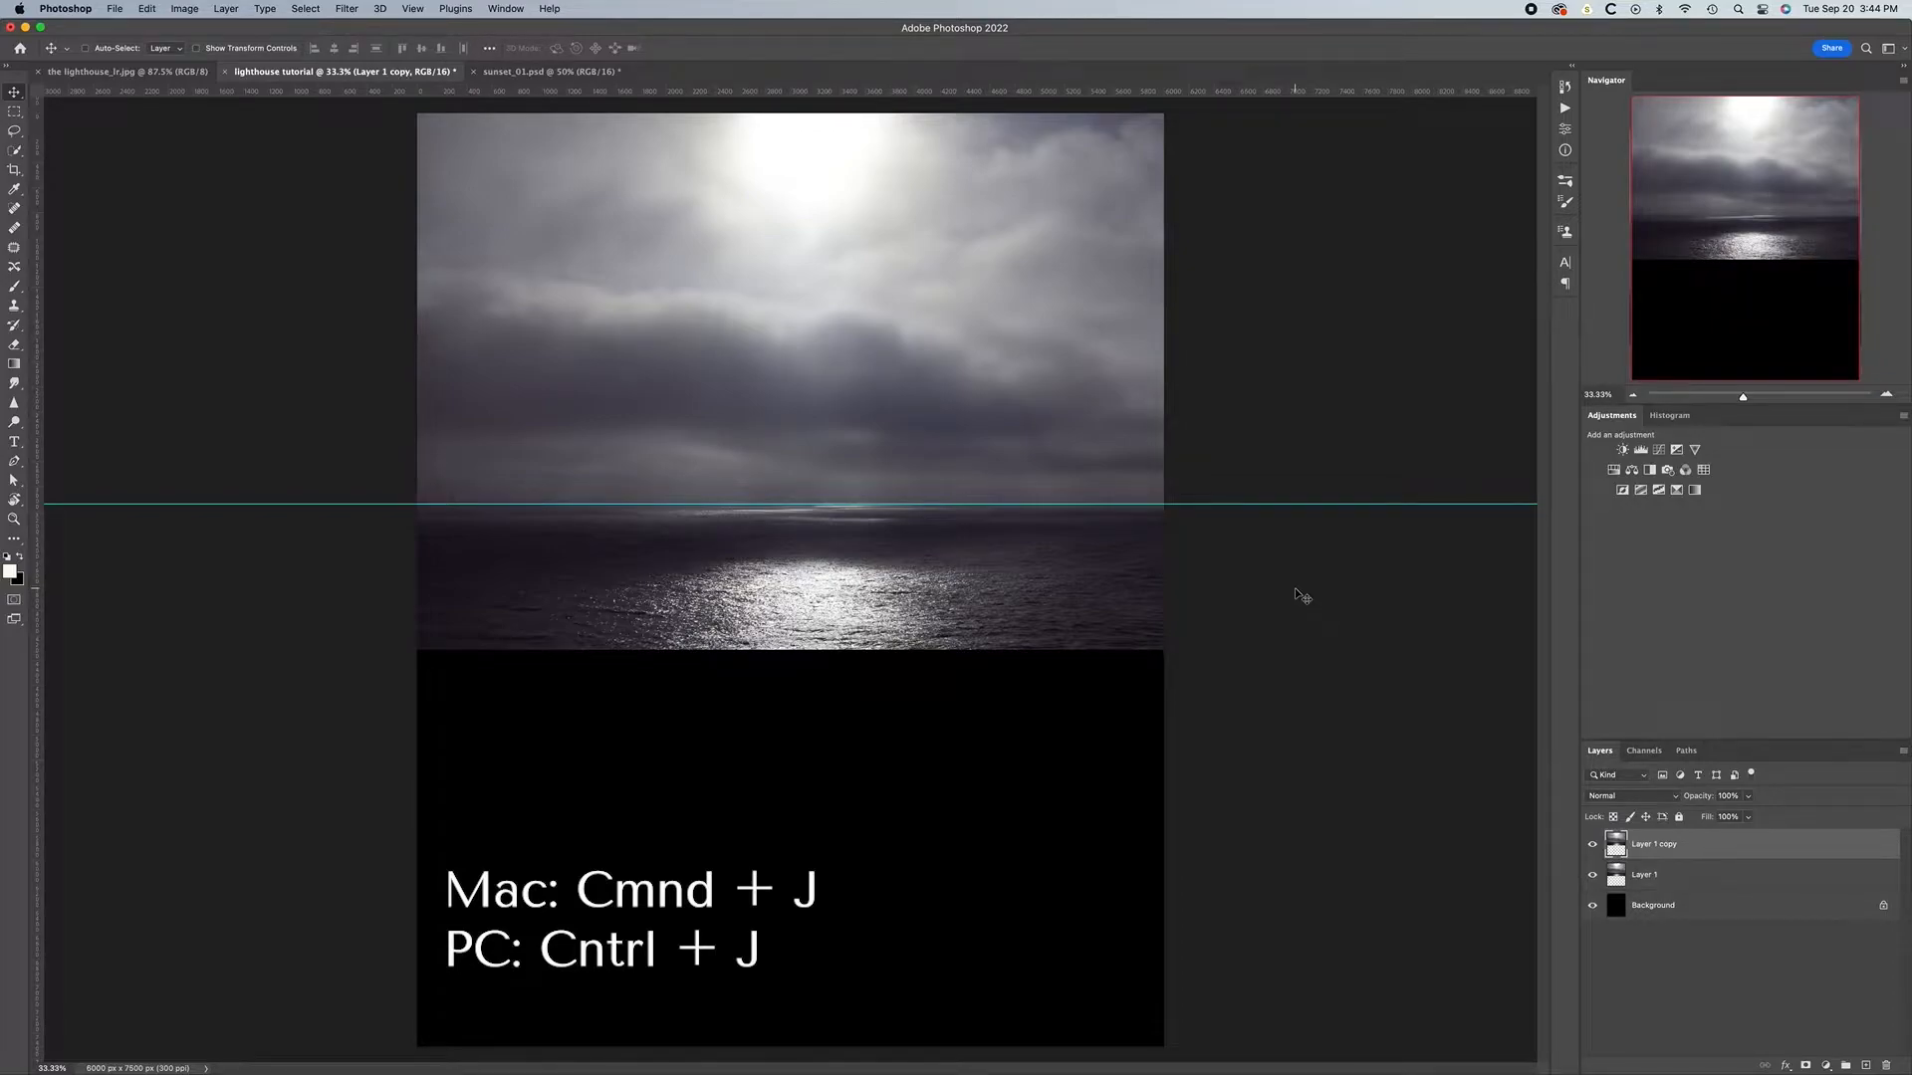
pyautogui.press('m')
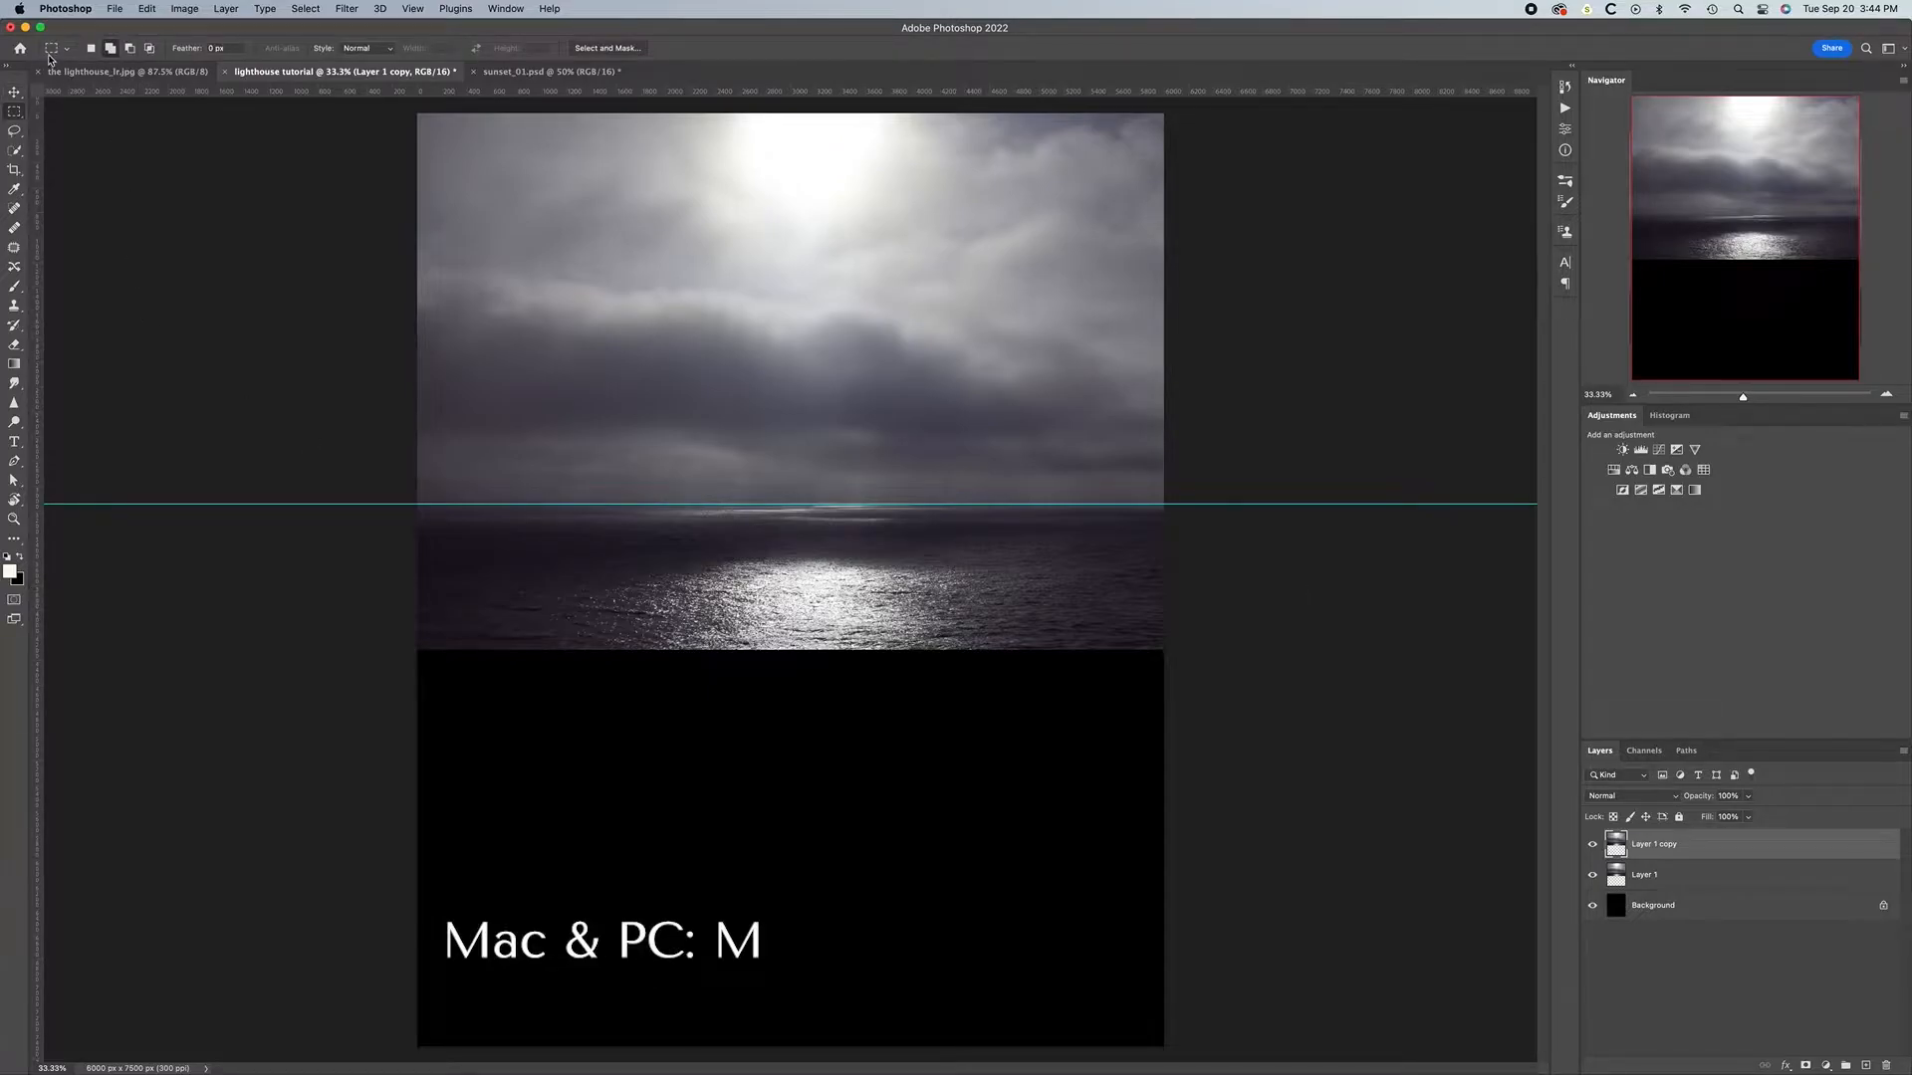
pyautogui.rightClick(15, 115)
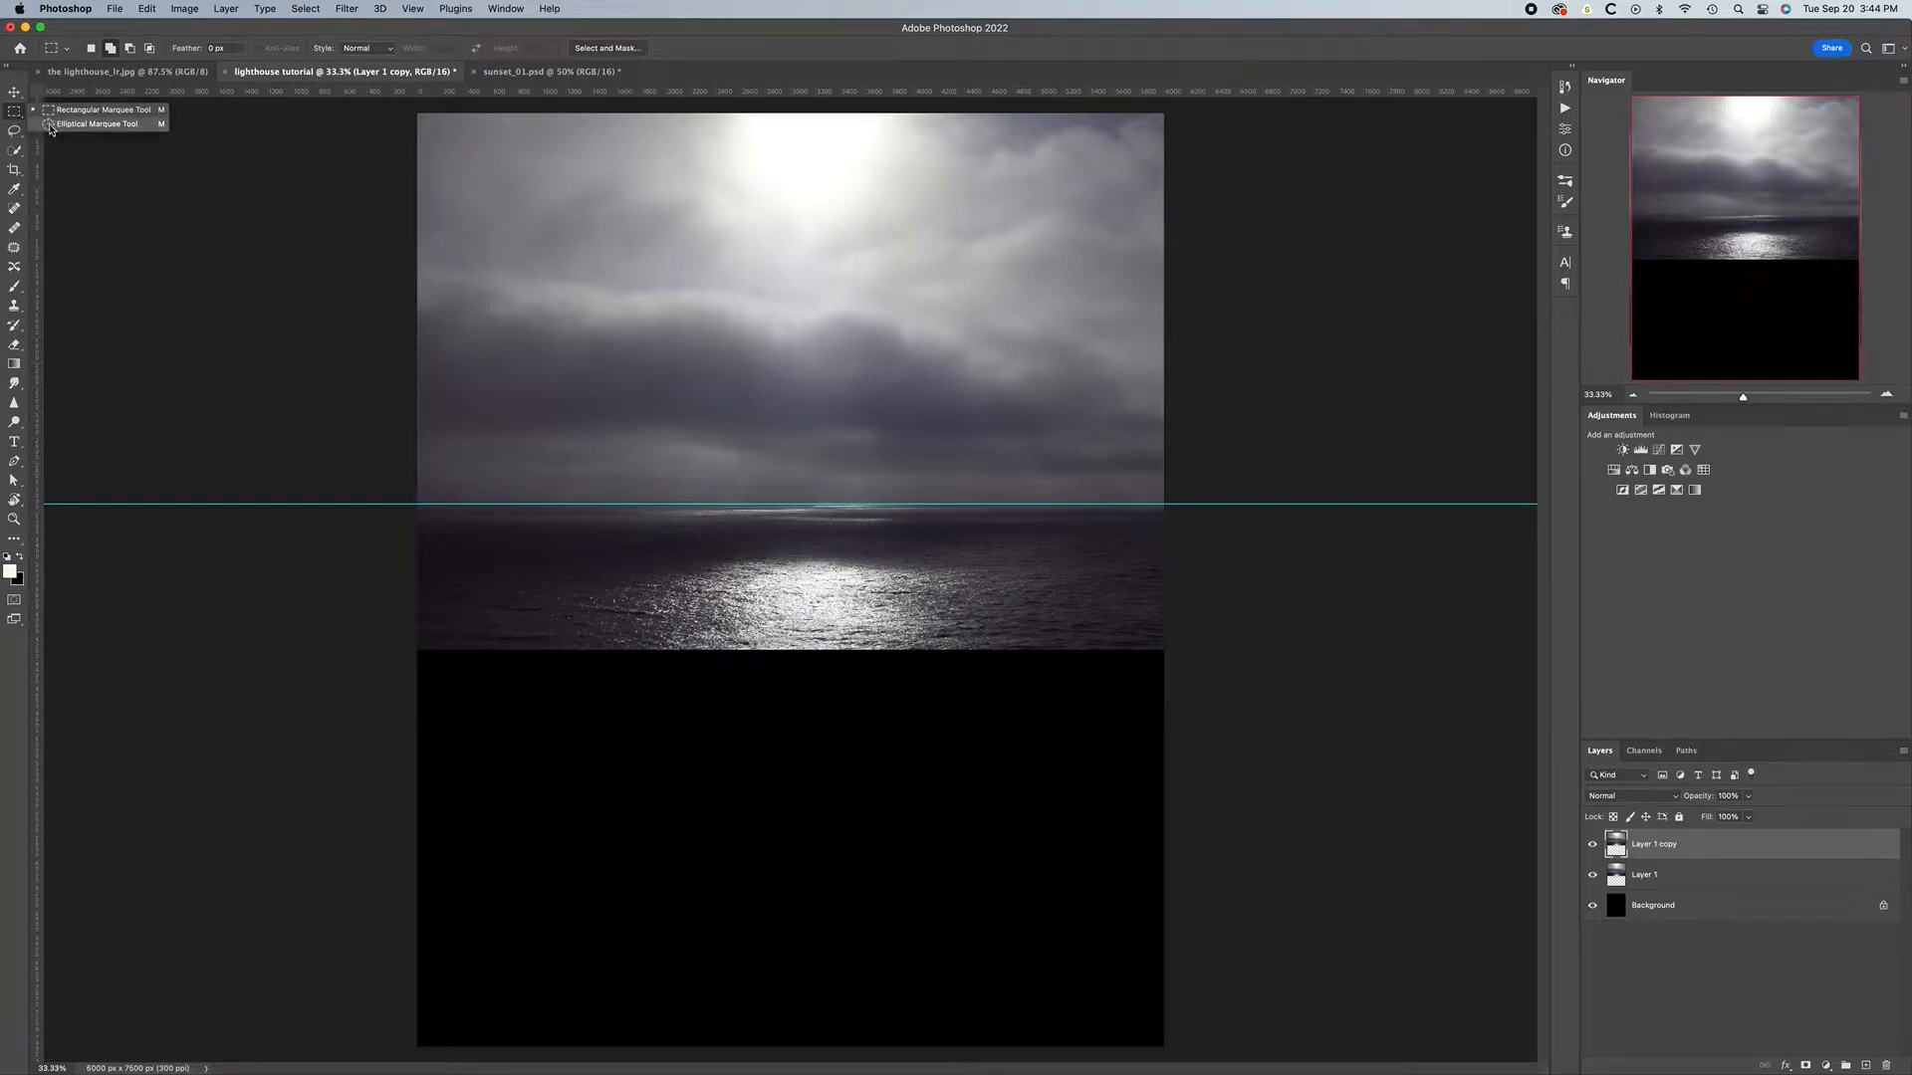
pyautogui.click(52, 111)
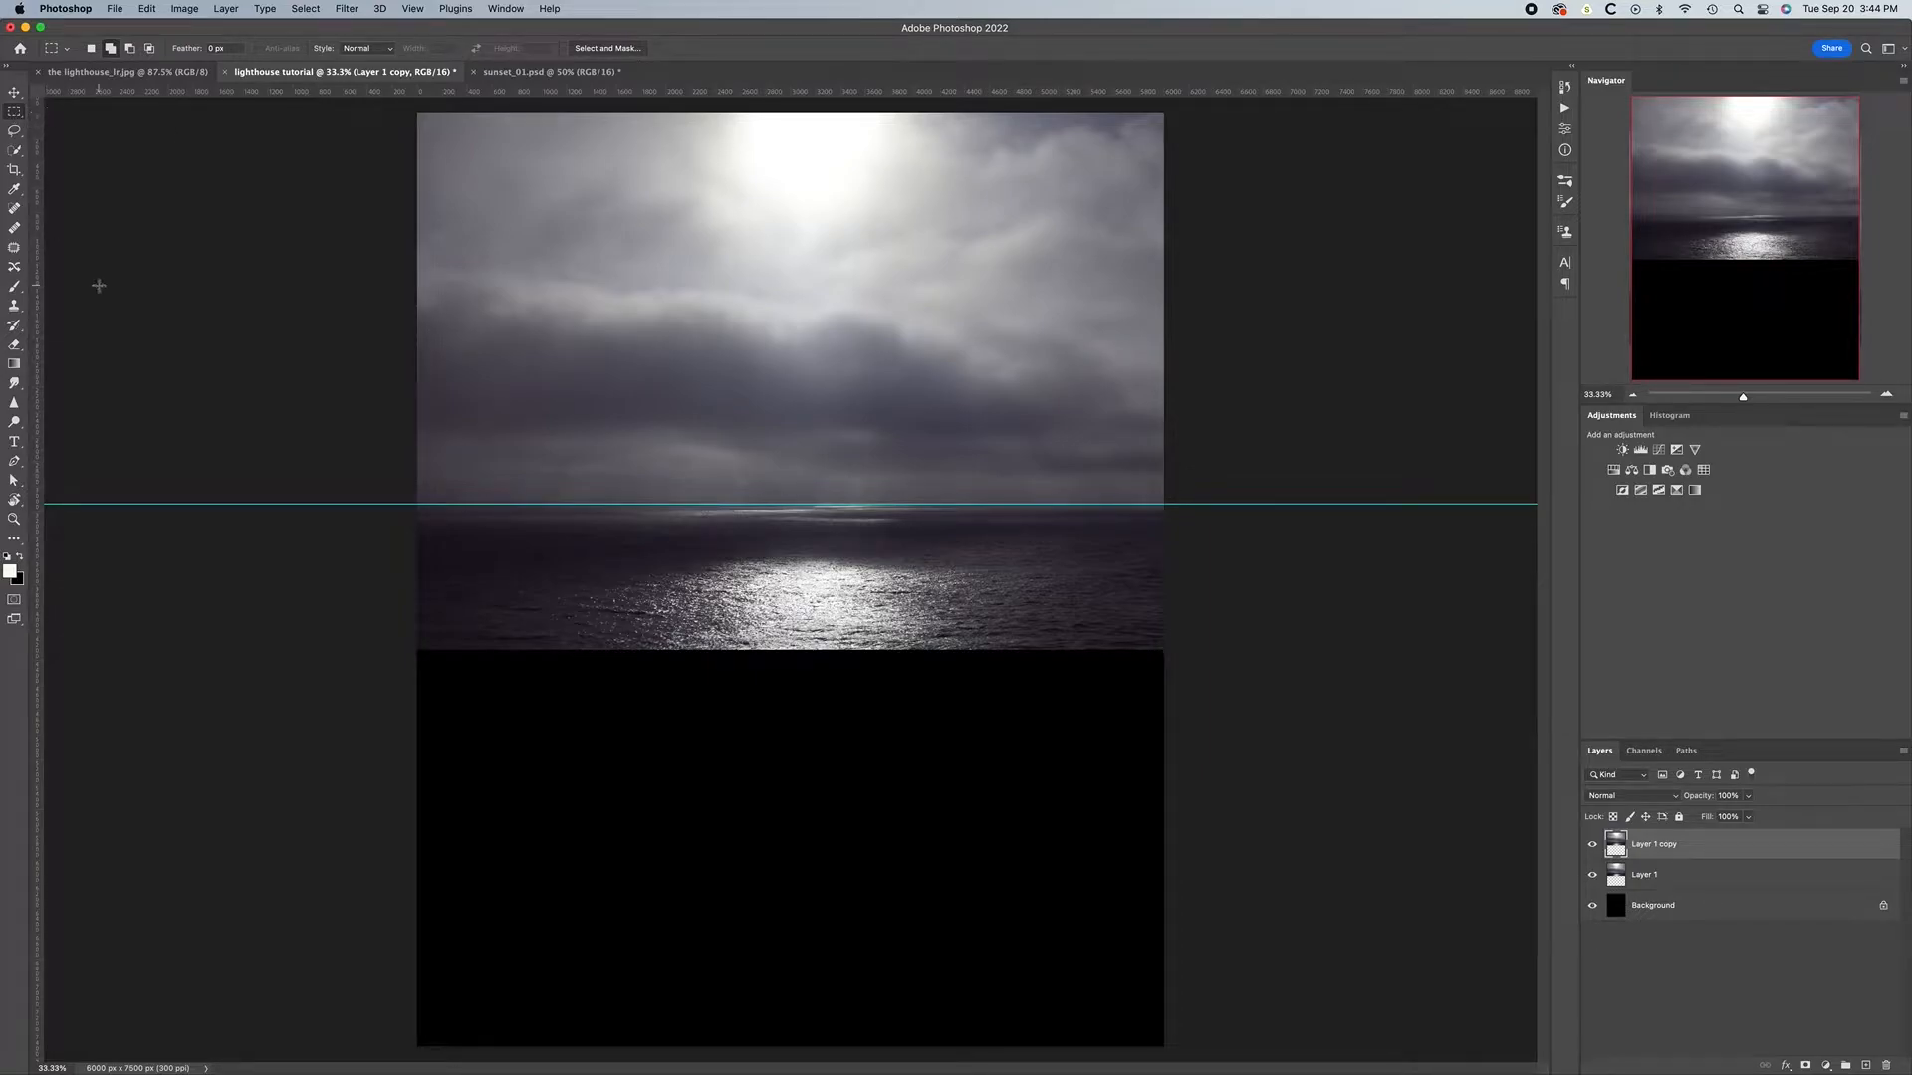
pyautogui.moveTo(402, 504); pyautogui.dragTo(1237, 701)
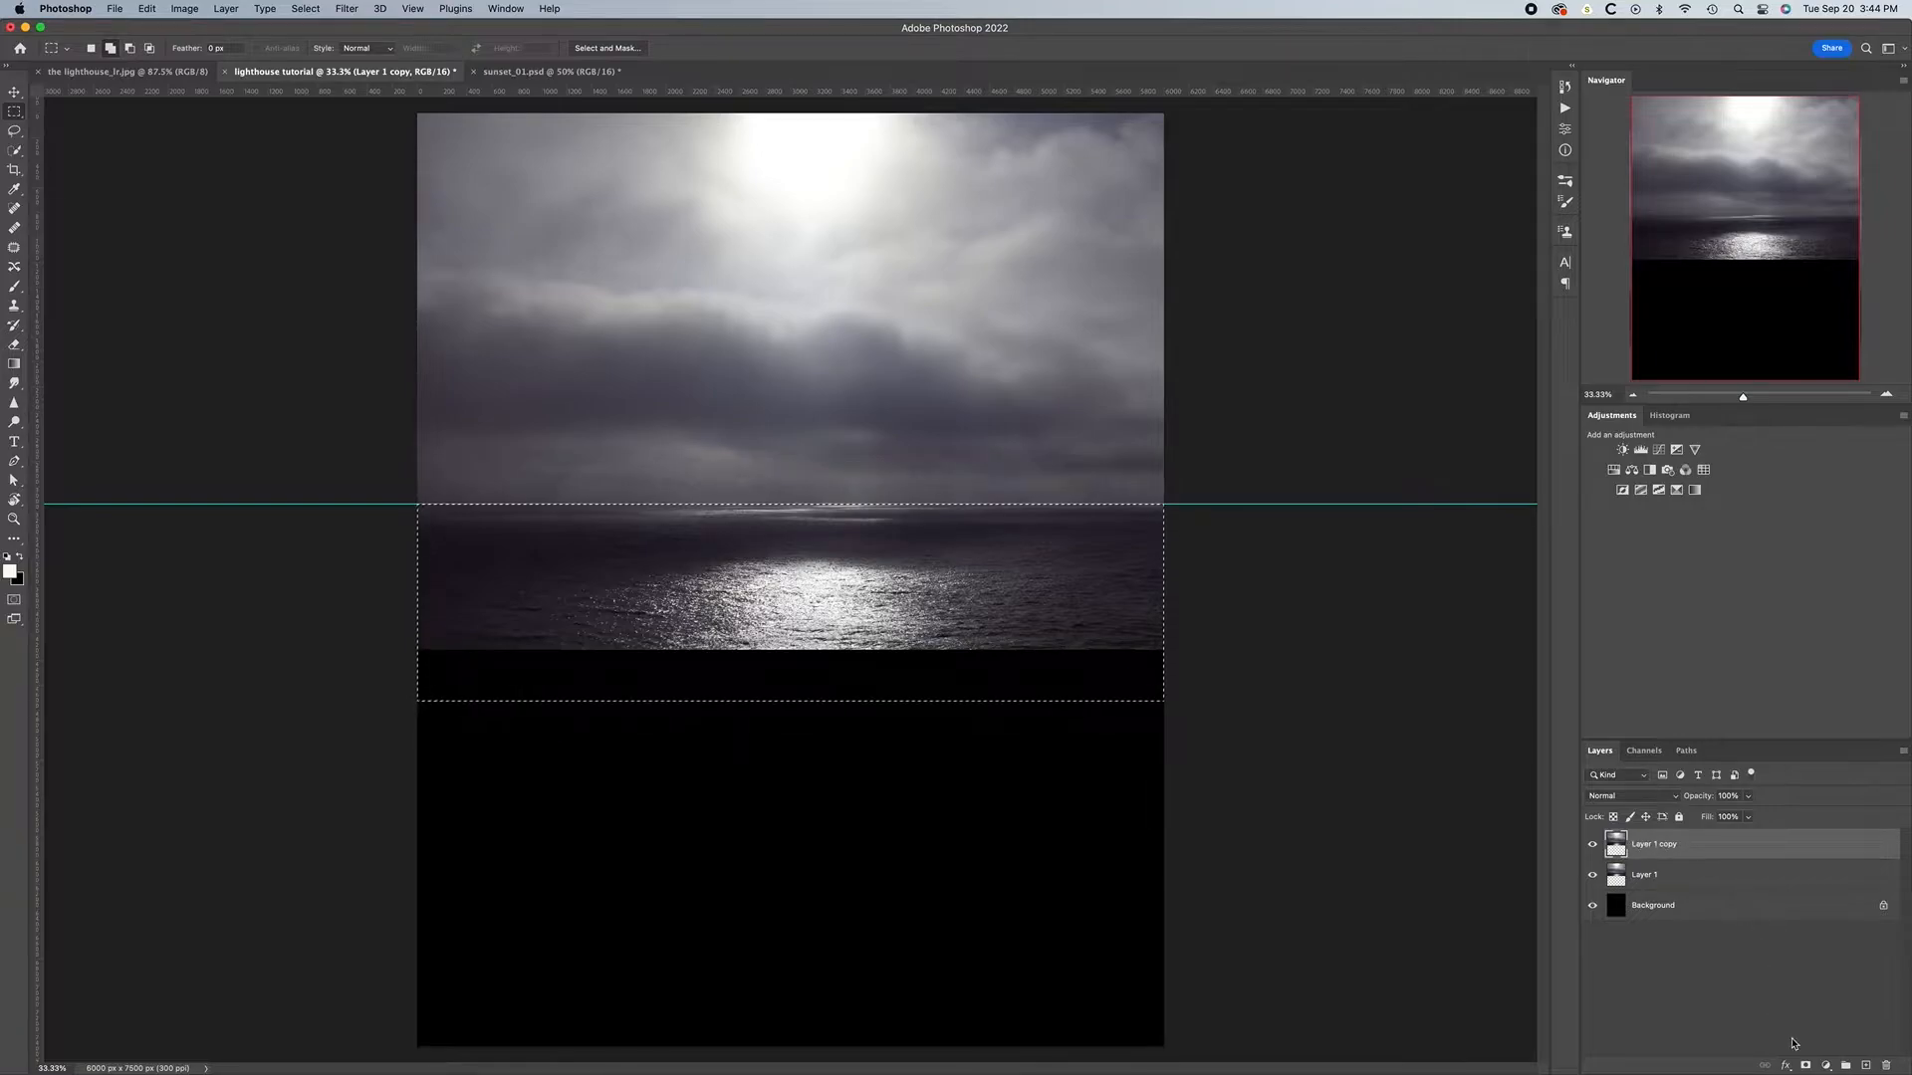
pyautogui.click(1806, 1065)
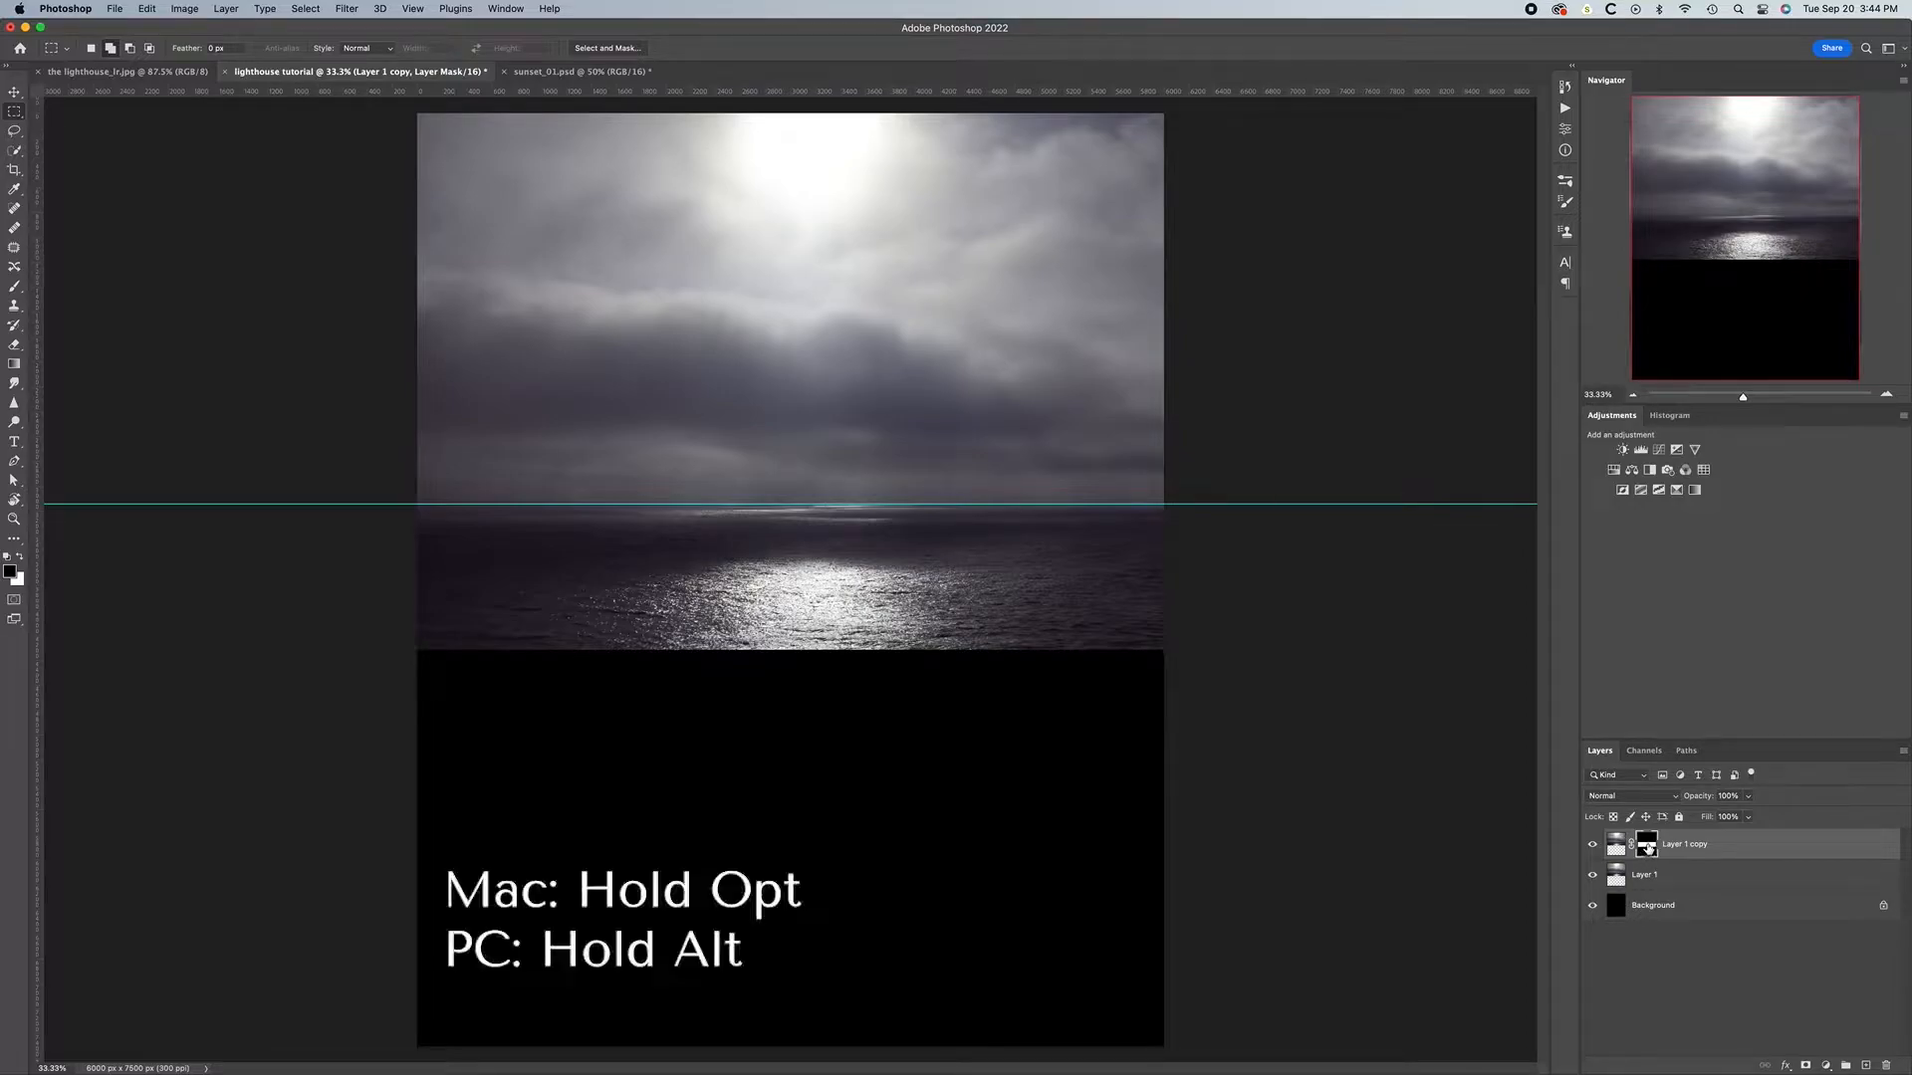
# Copy the water mask onto Layer 1 and invert it there so the layer keeps only the sky
pyautogui.moveTo(1647, 846); pyautogui.dragTo(1648, 880)
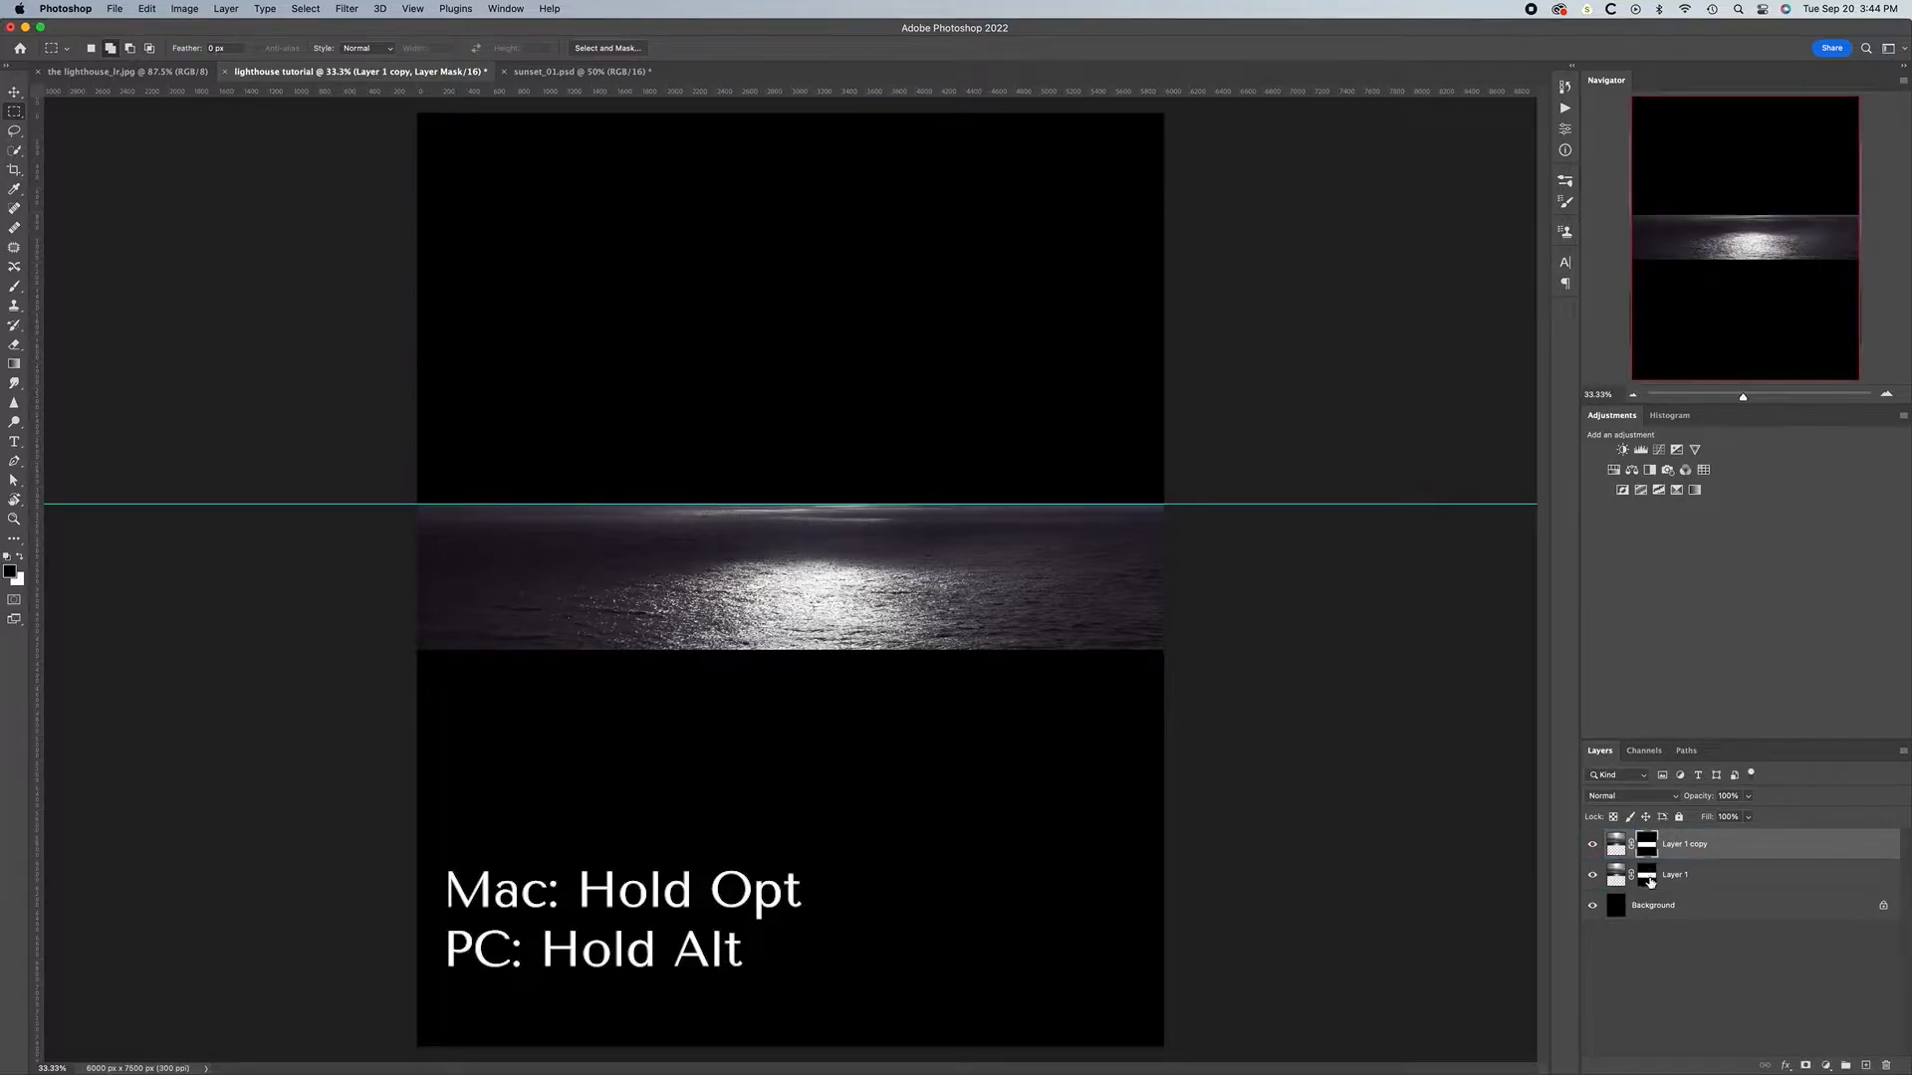
pyautogui.click(1649, 880)
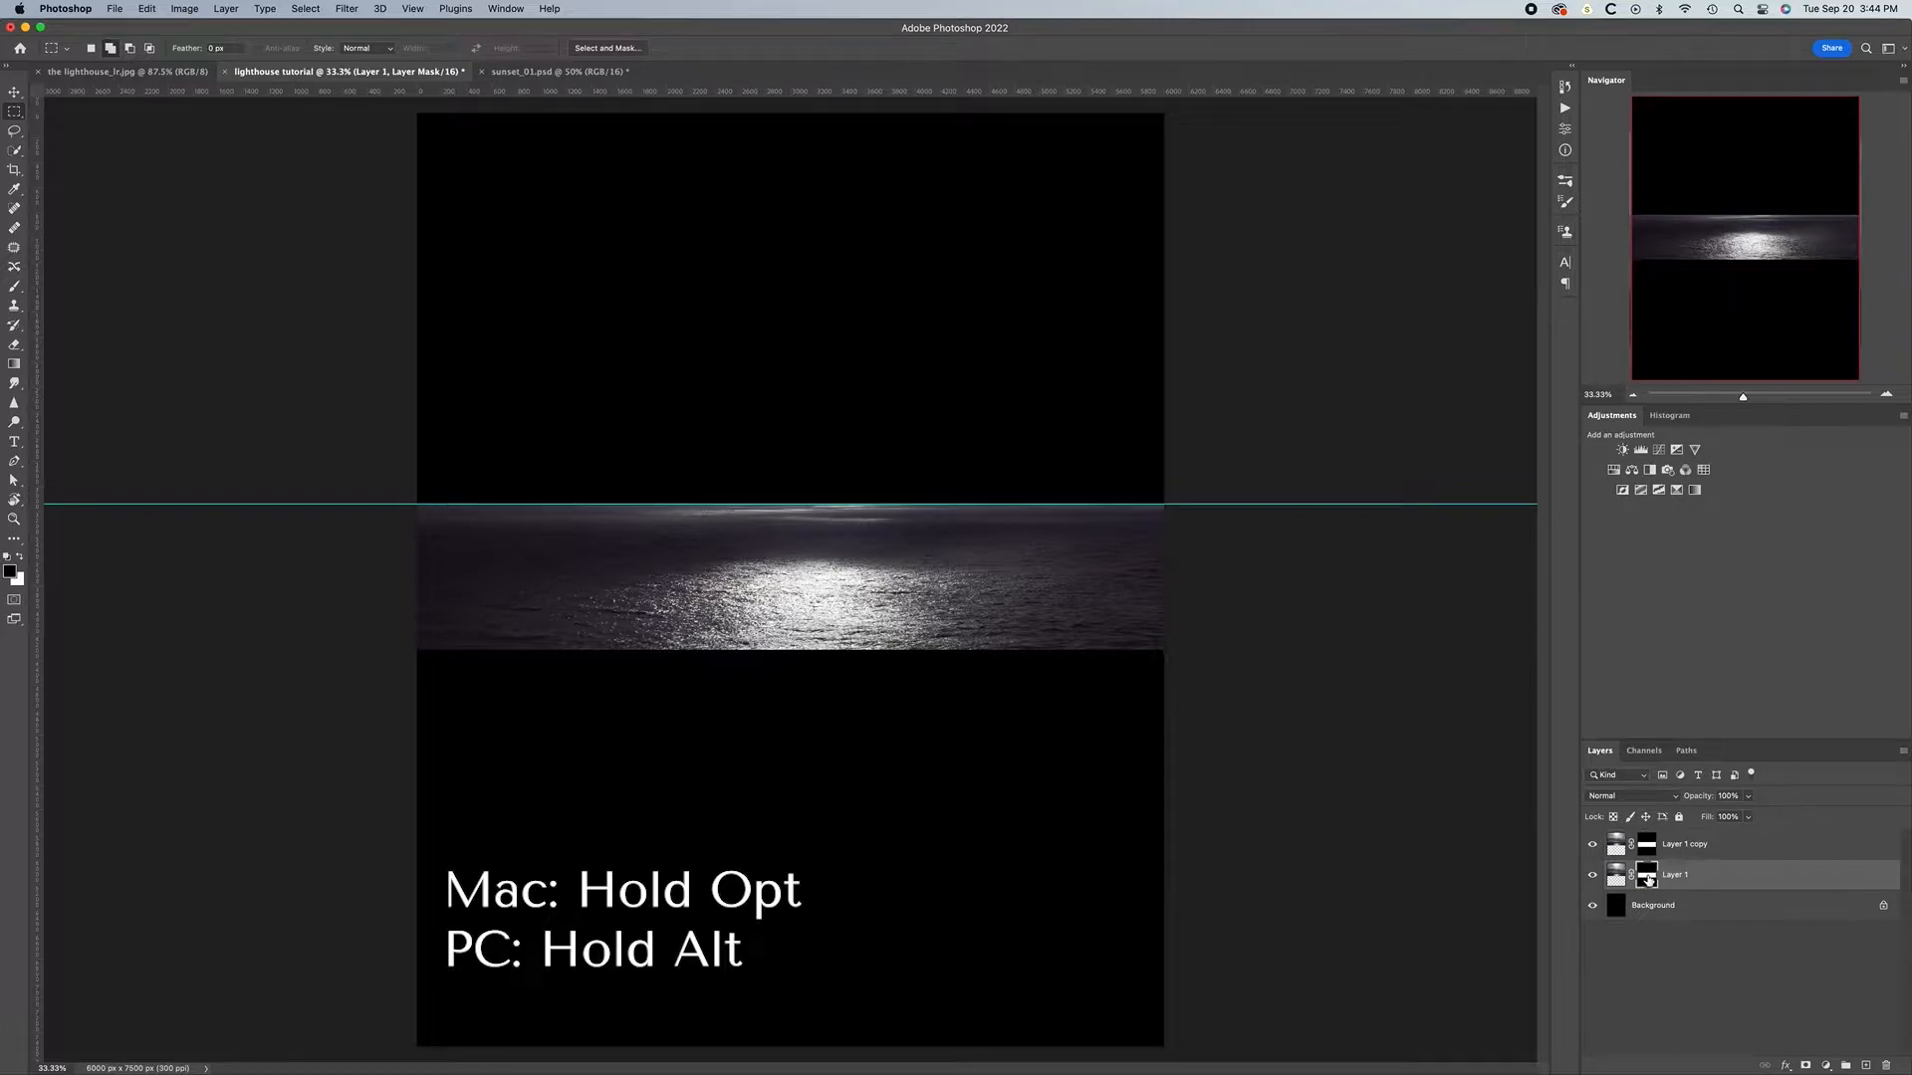
pyautogui.press('super+i')
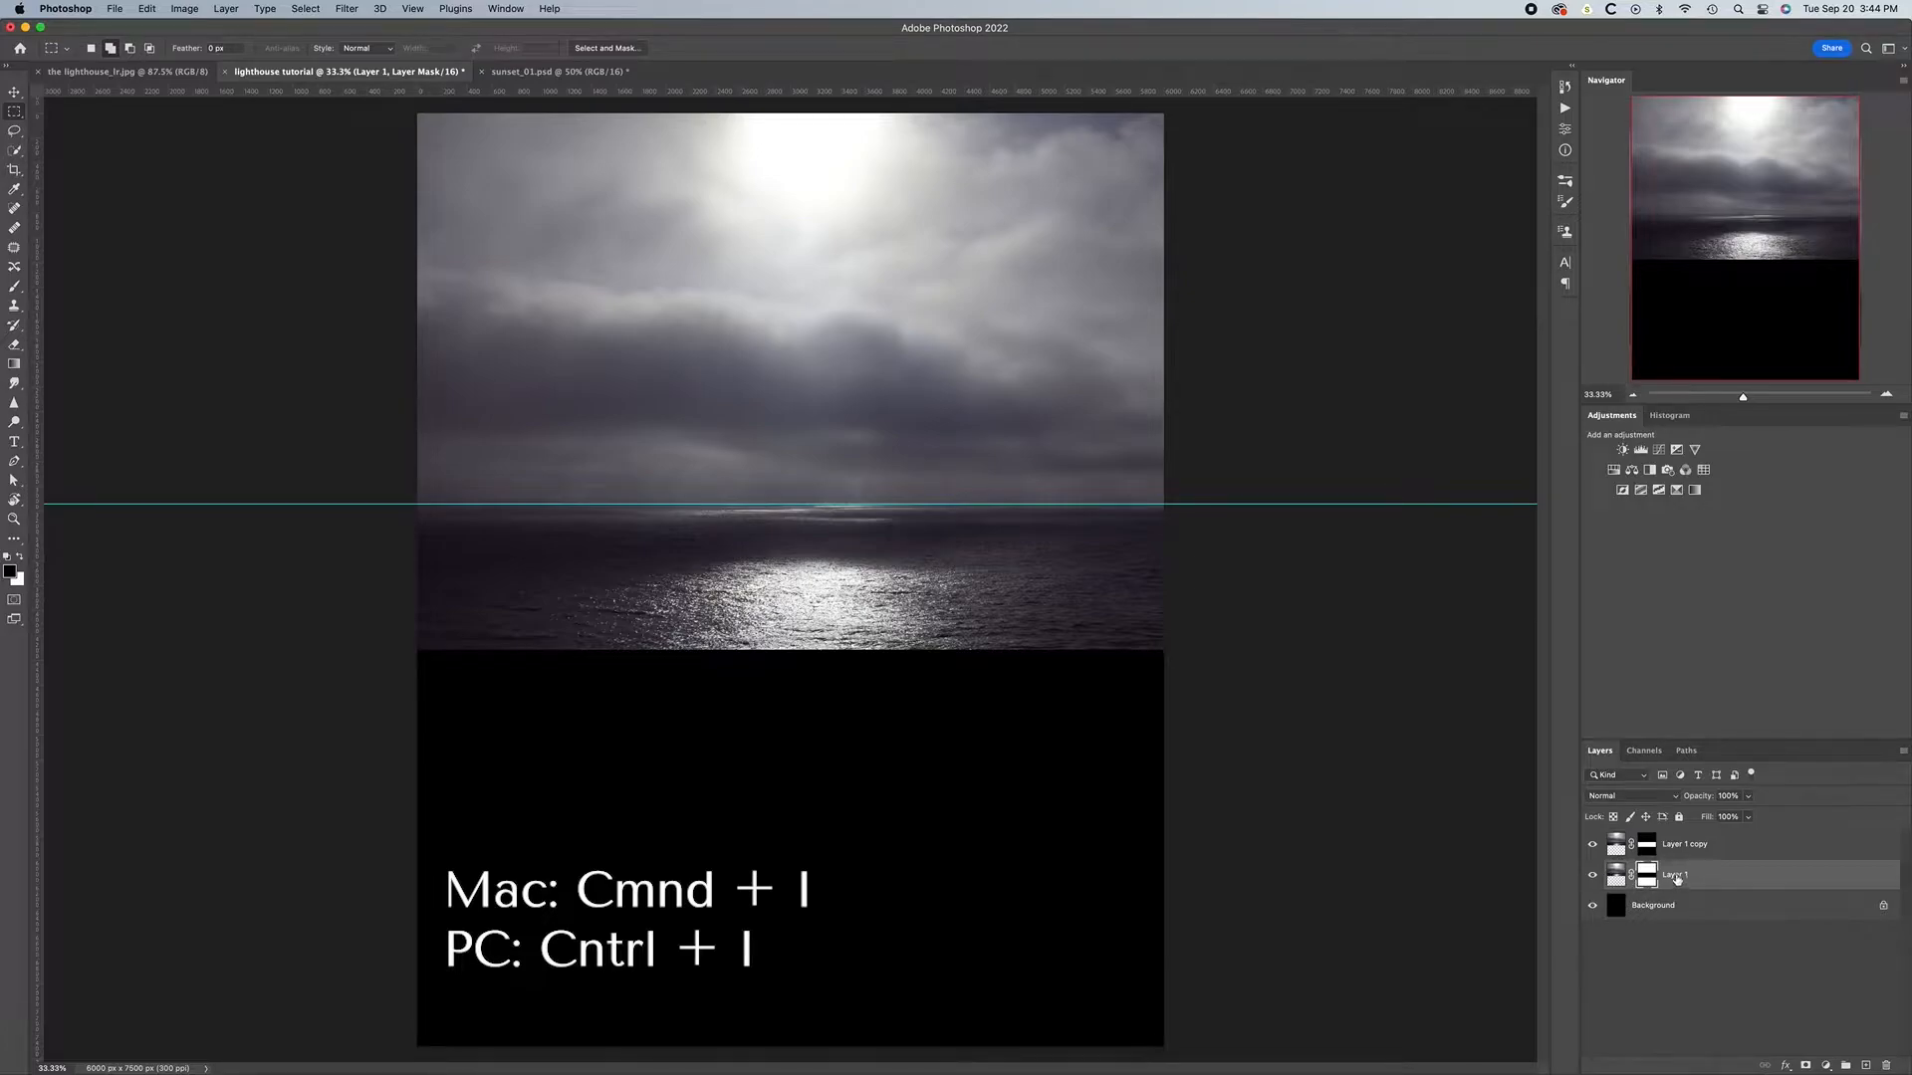
# Rename Layer 1 as sky and its masked copy as water
pyautogui.doubleClick(1676, 875)
pyautogui.write('sky')
pyautogui.press('Return')
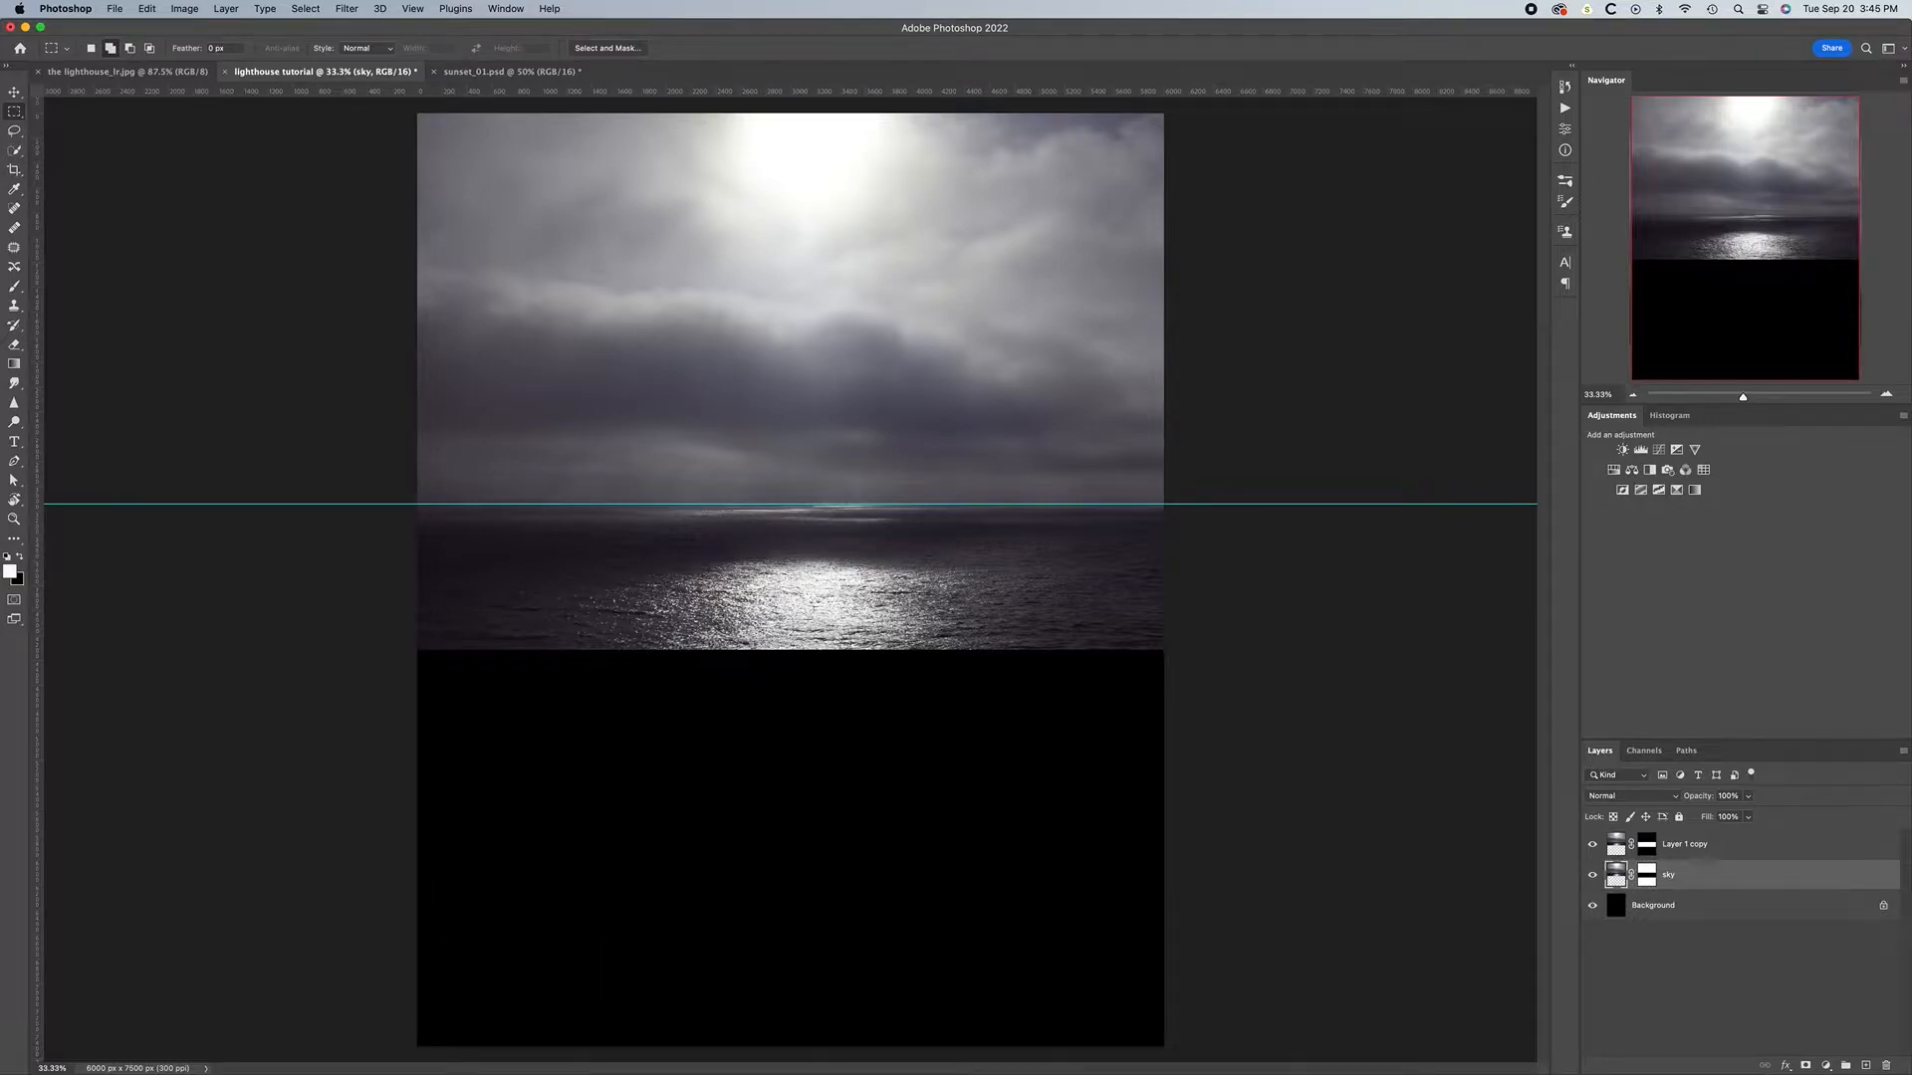
pyautogui.doubleClick(1682, 845)
pyautogui.write('water')
pyautogui.press('Return')
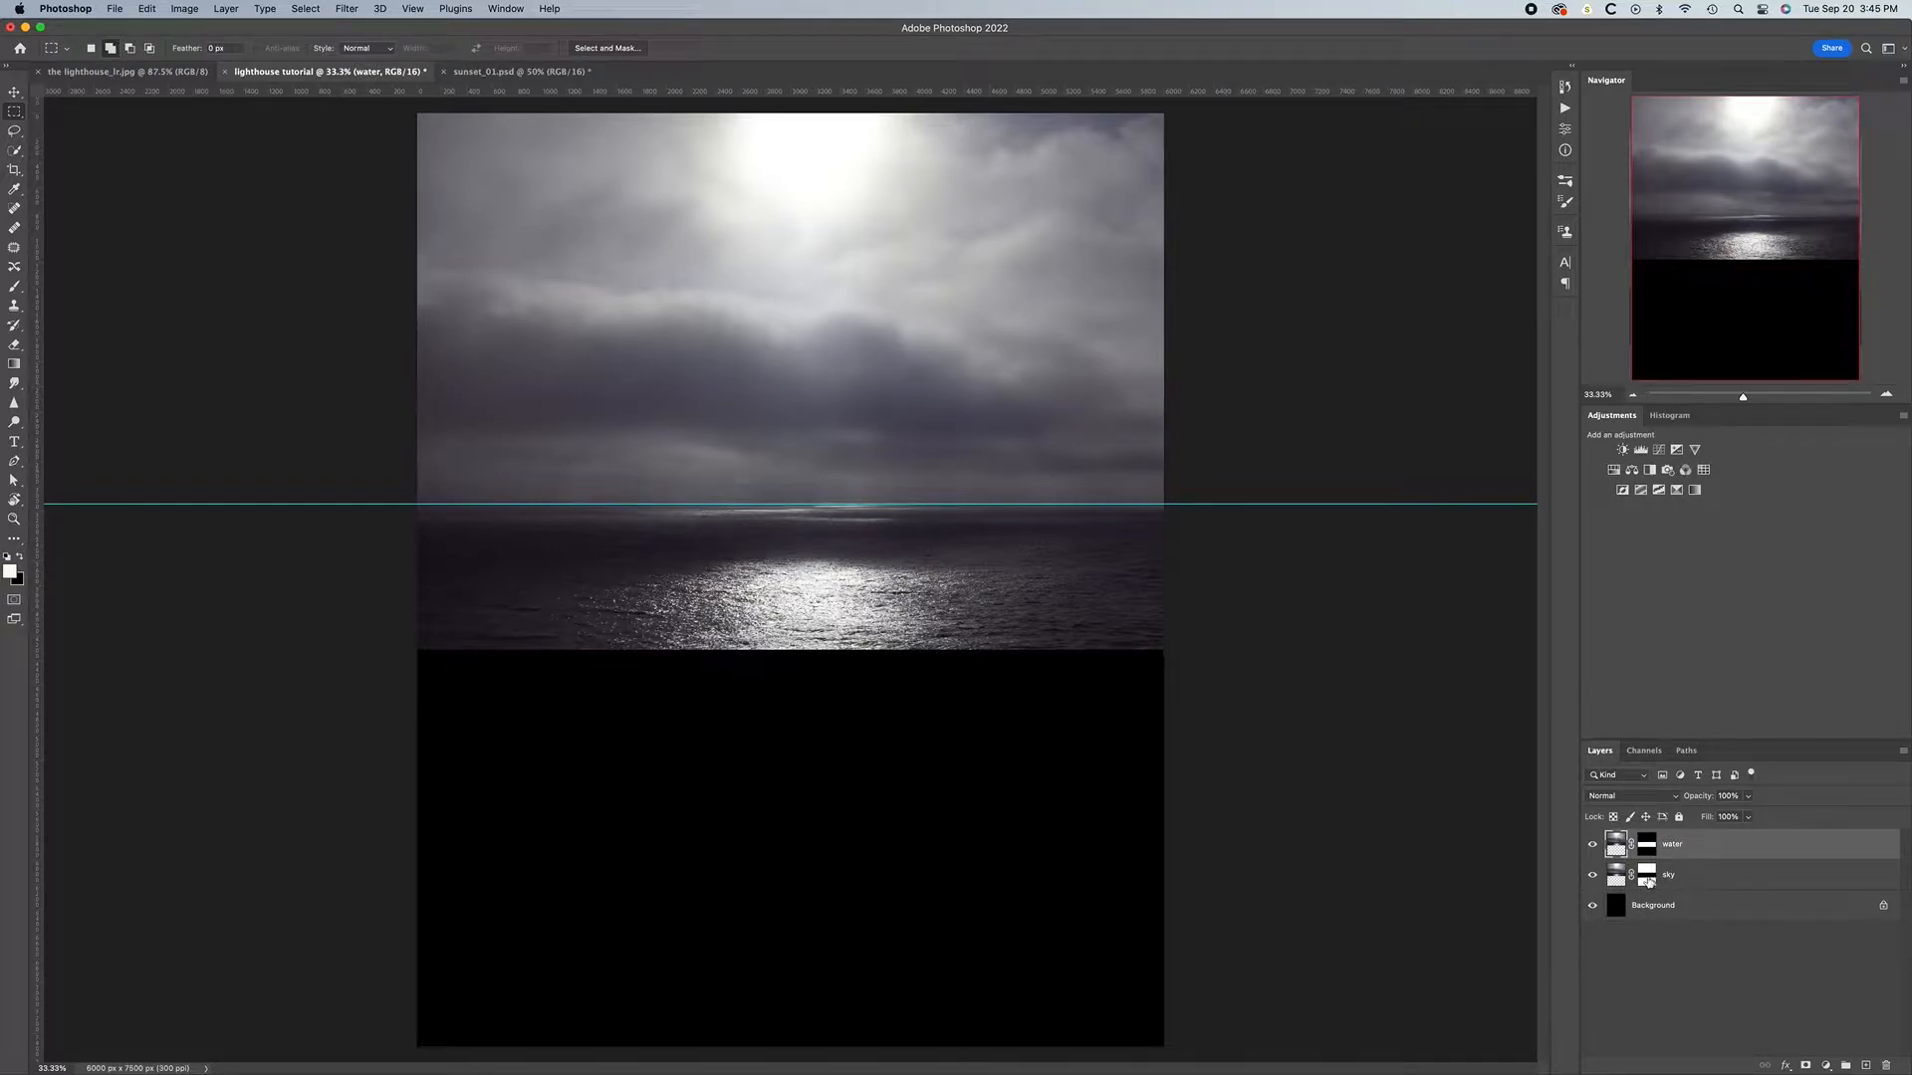
# Apply the layer masks permanently on both the sky and water layers
pyautogui.click(1648, 876)
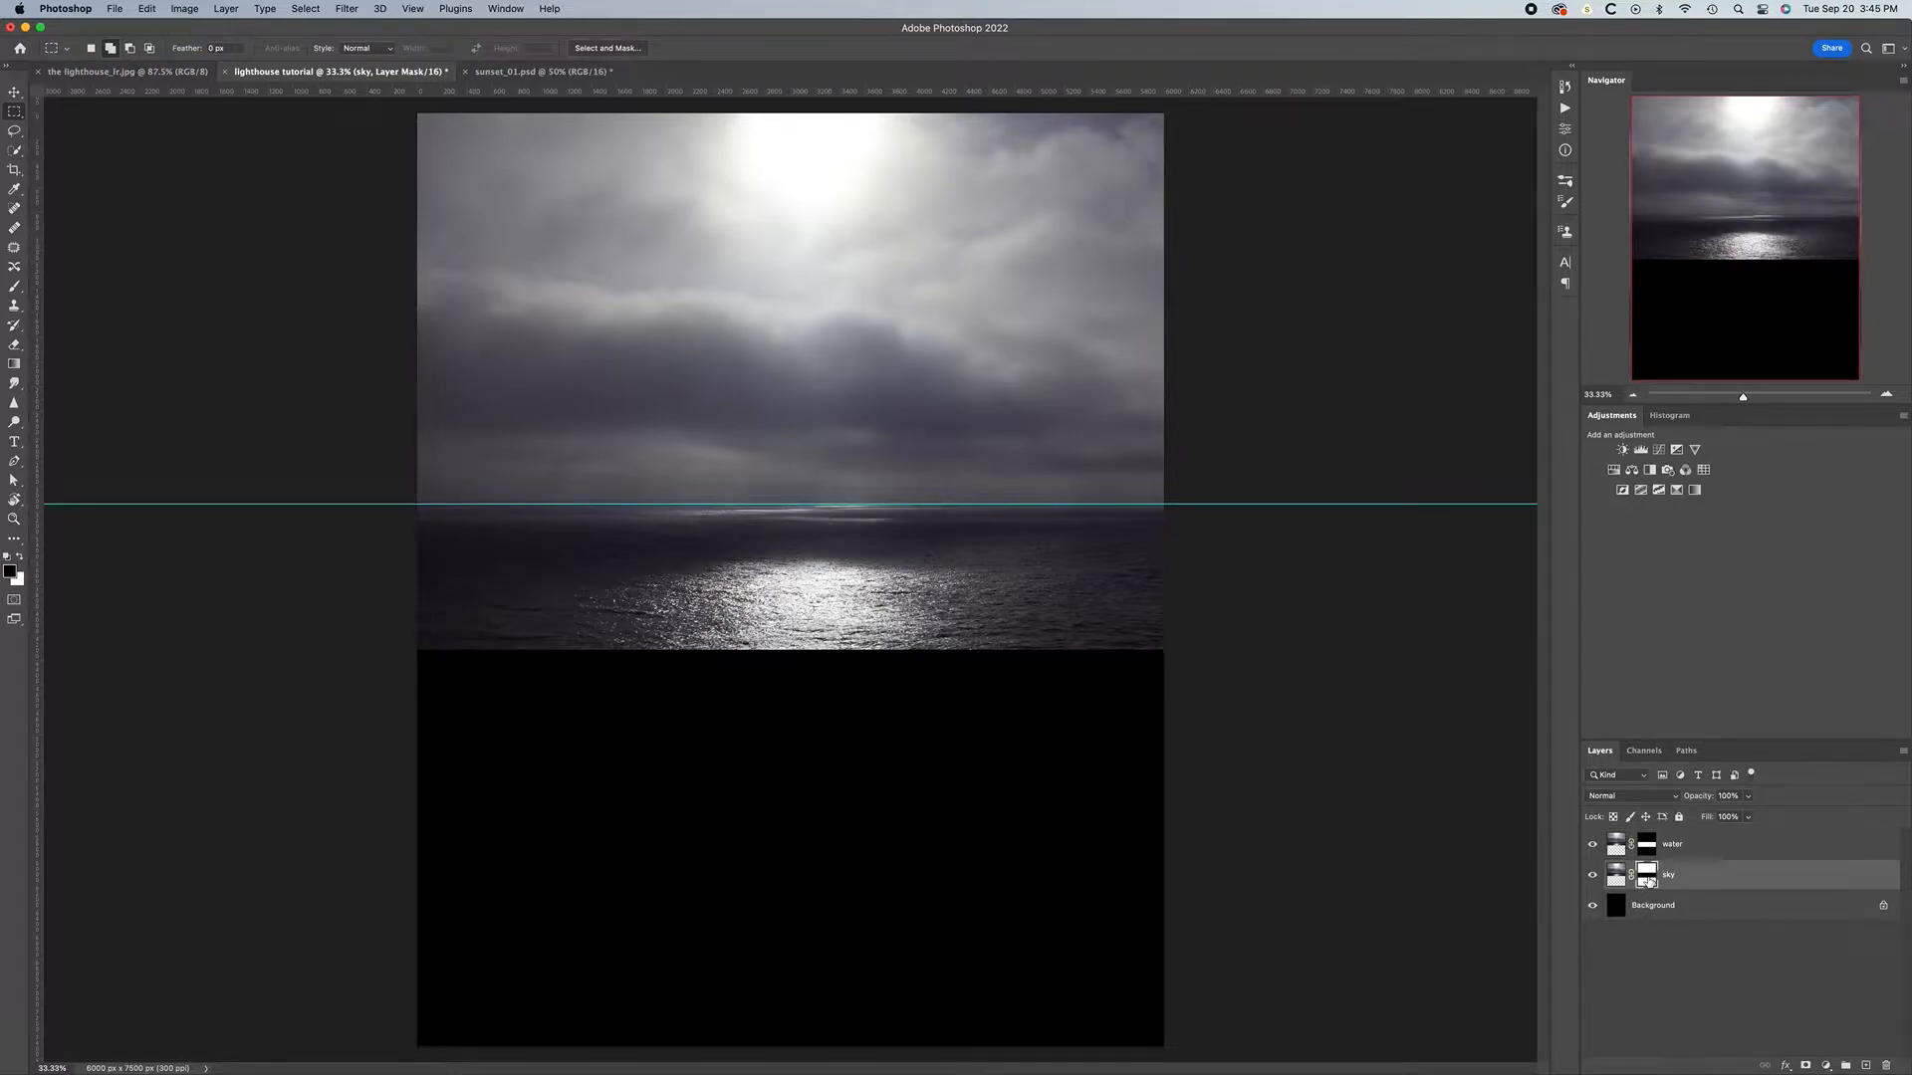
pyautogui.rightClick(1648, 879)
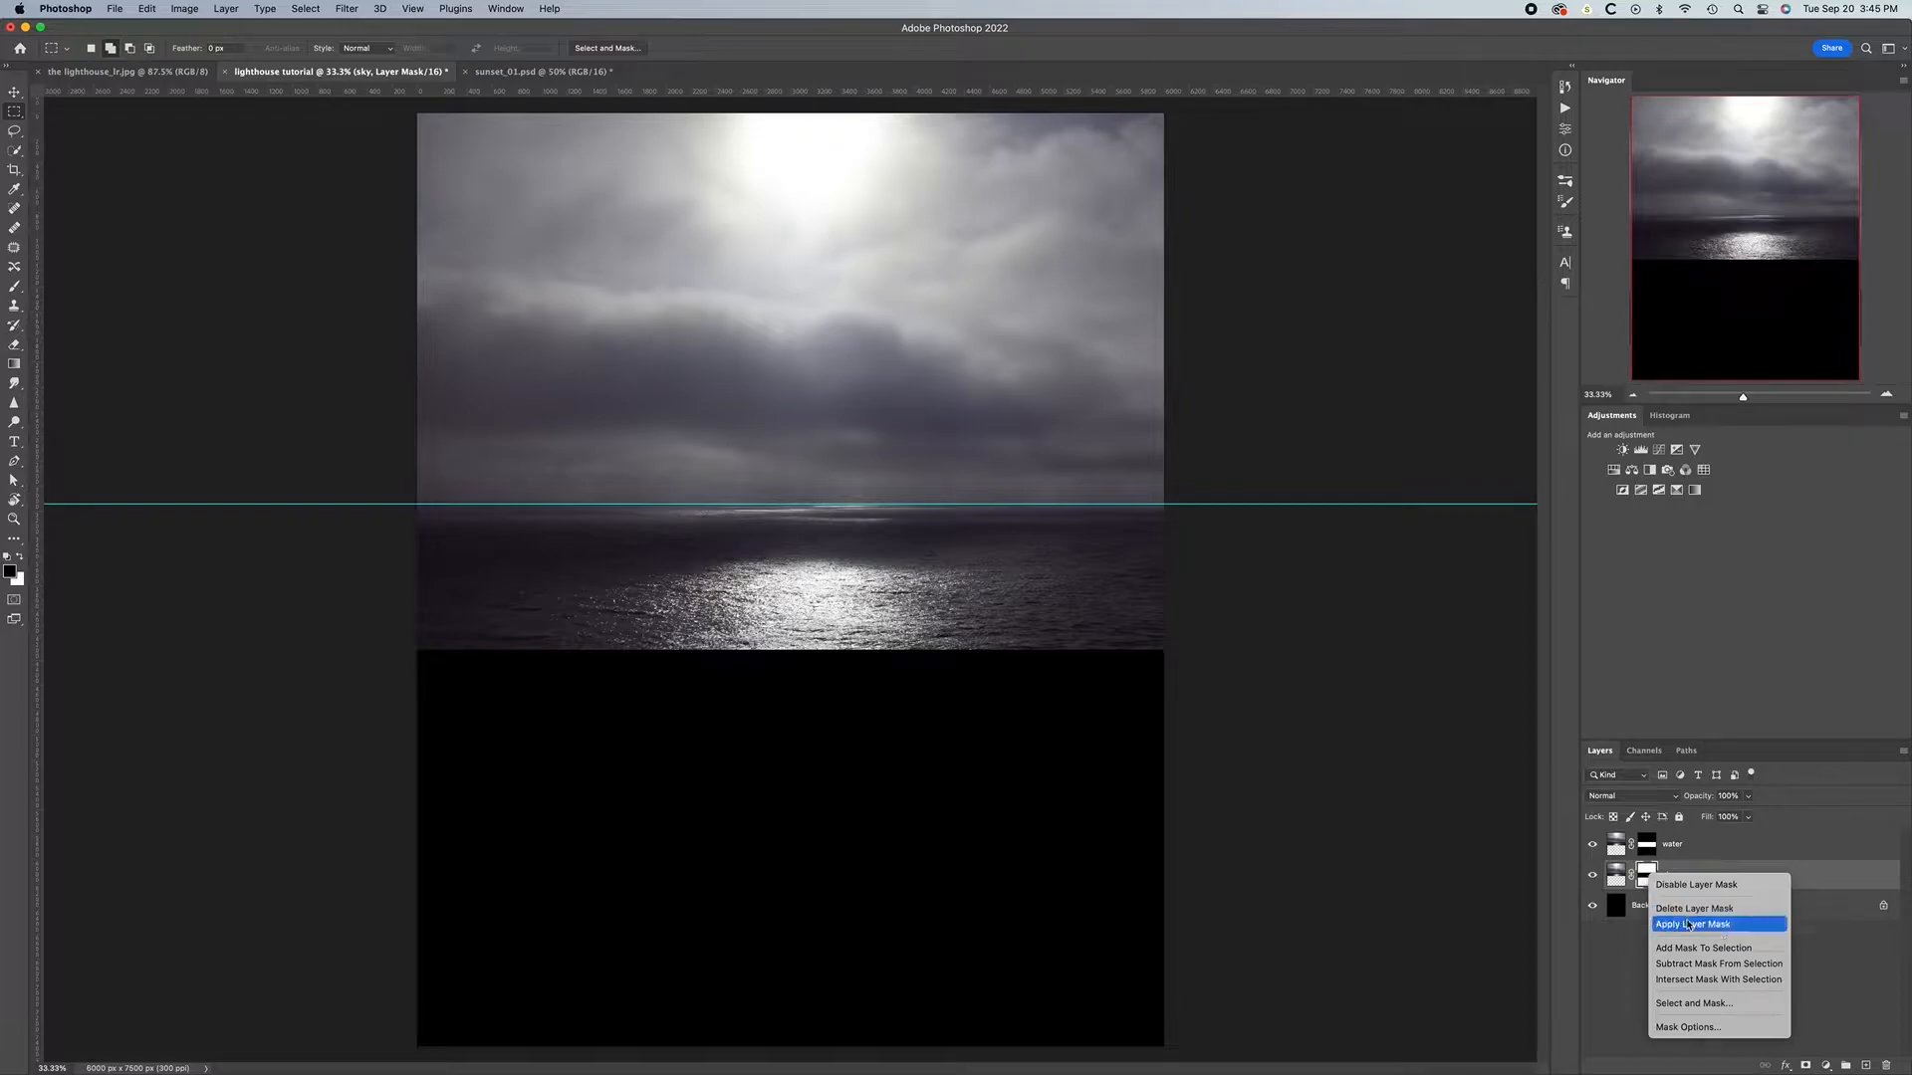
pyautogui.click(1687, 925)
pyautogui.click(1648, 847)
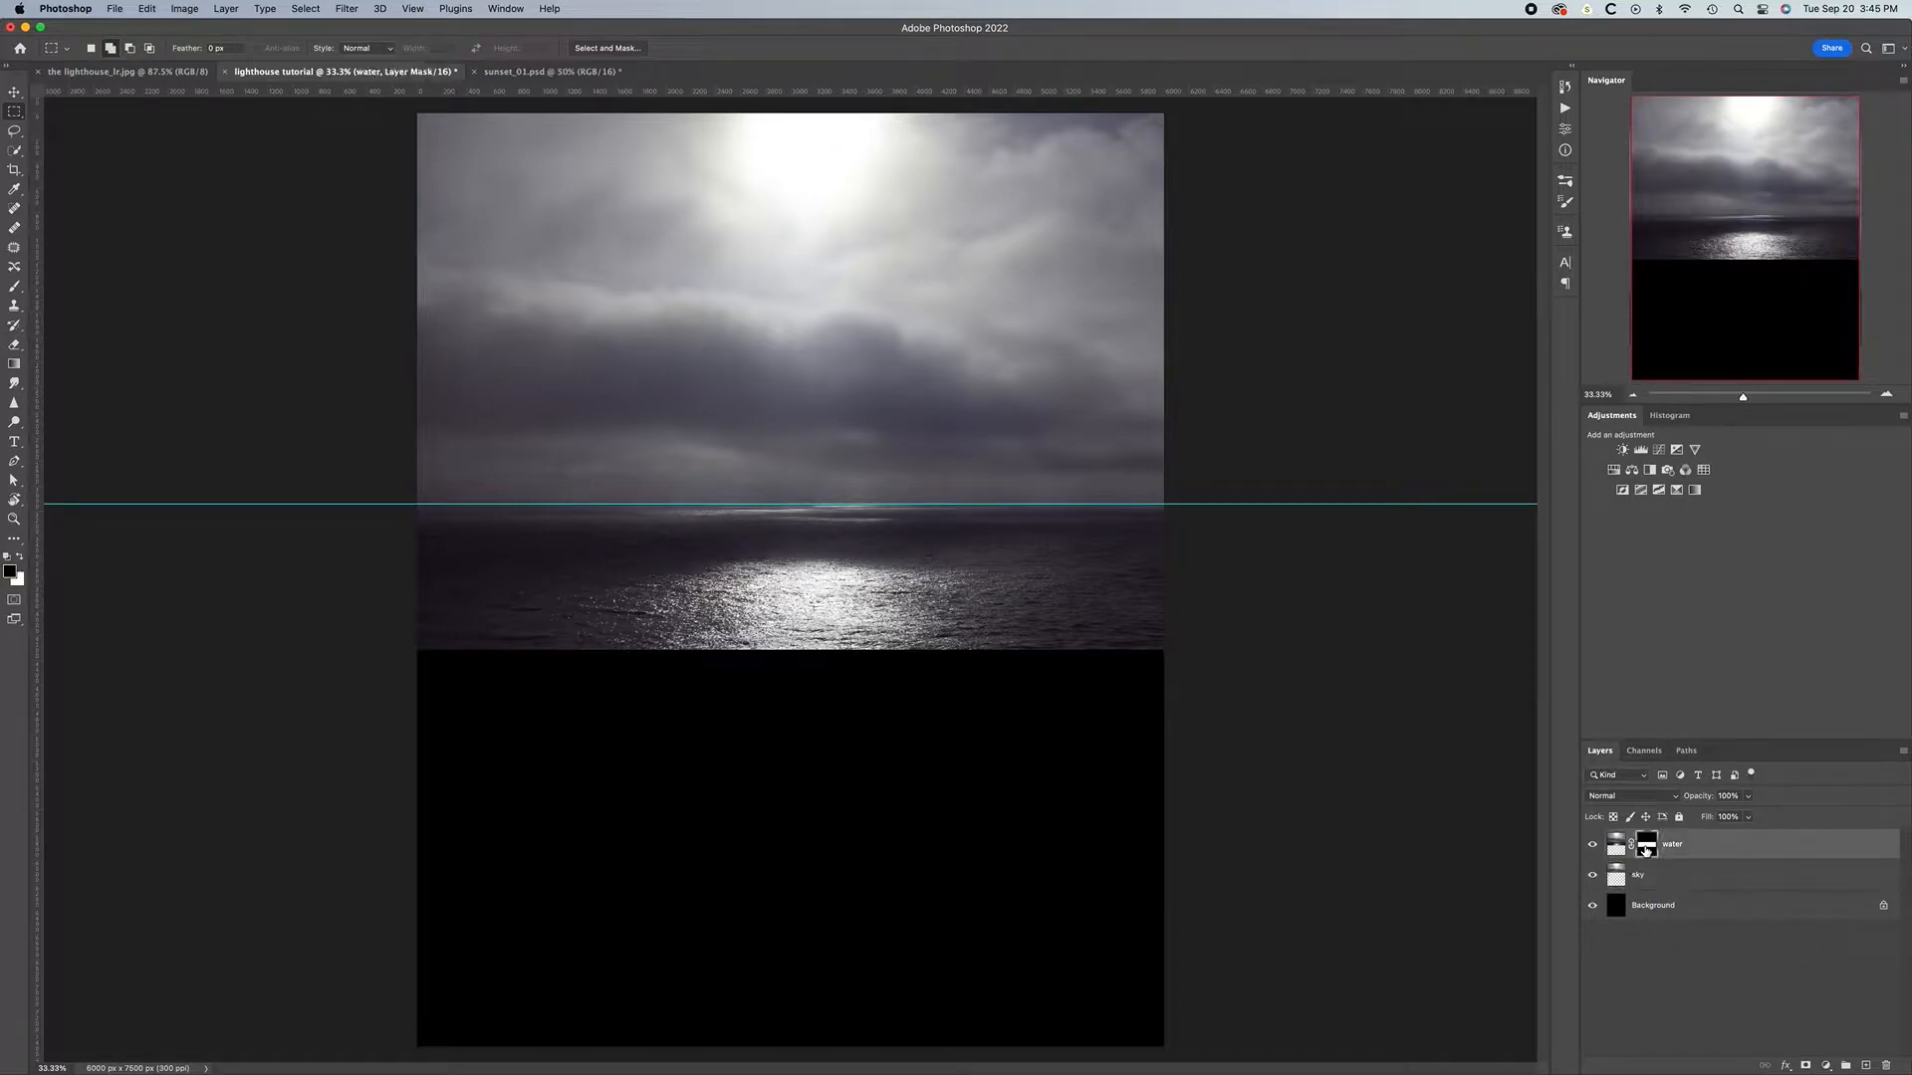
pyautogui.rightClick(1646, 849)
pyautogui.click(1673, 894)
# Toggle the horizon guide's visibility and leave it hidden
pyautogui.press('super+semicolon')
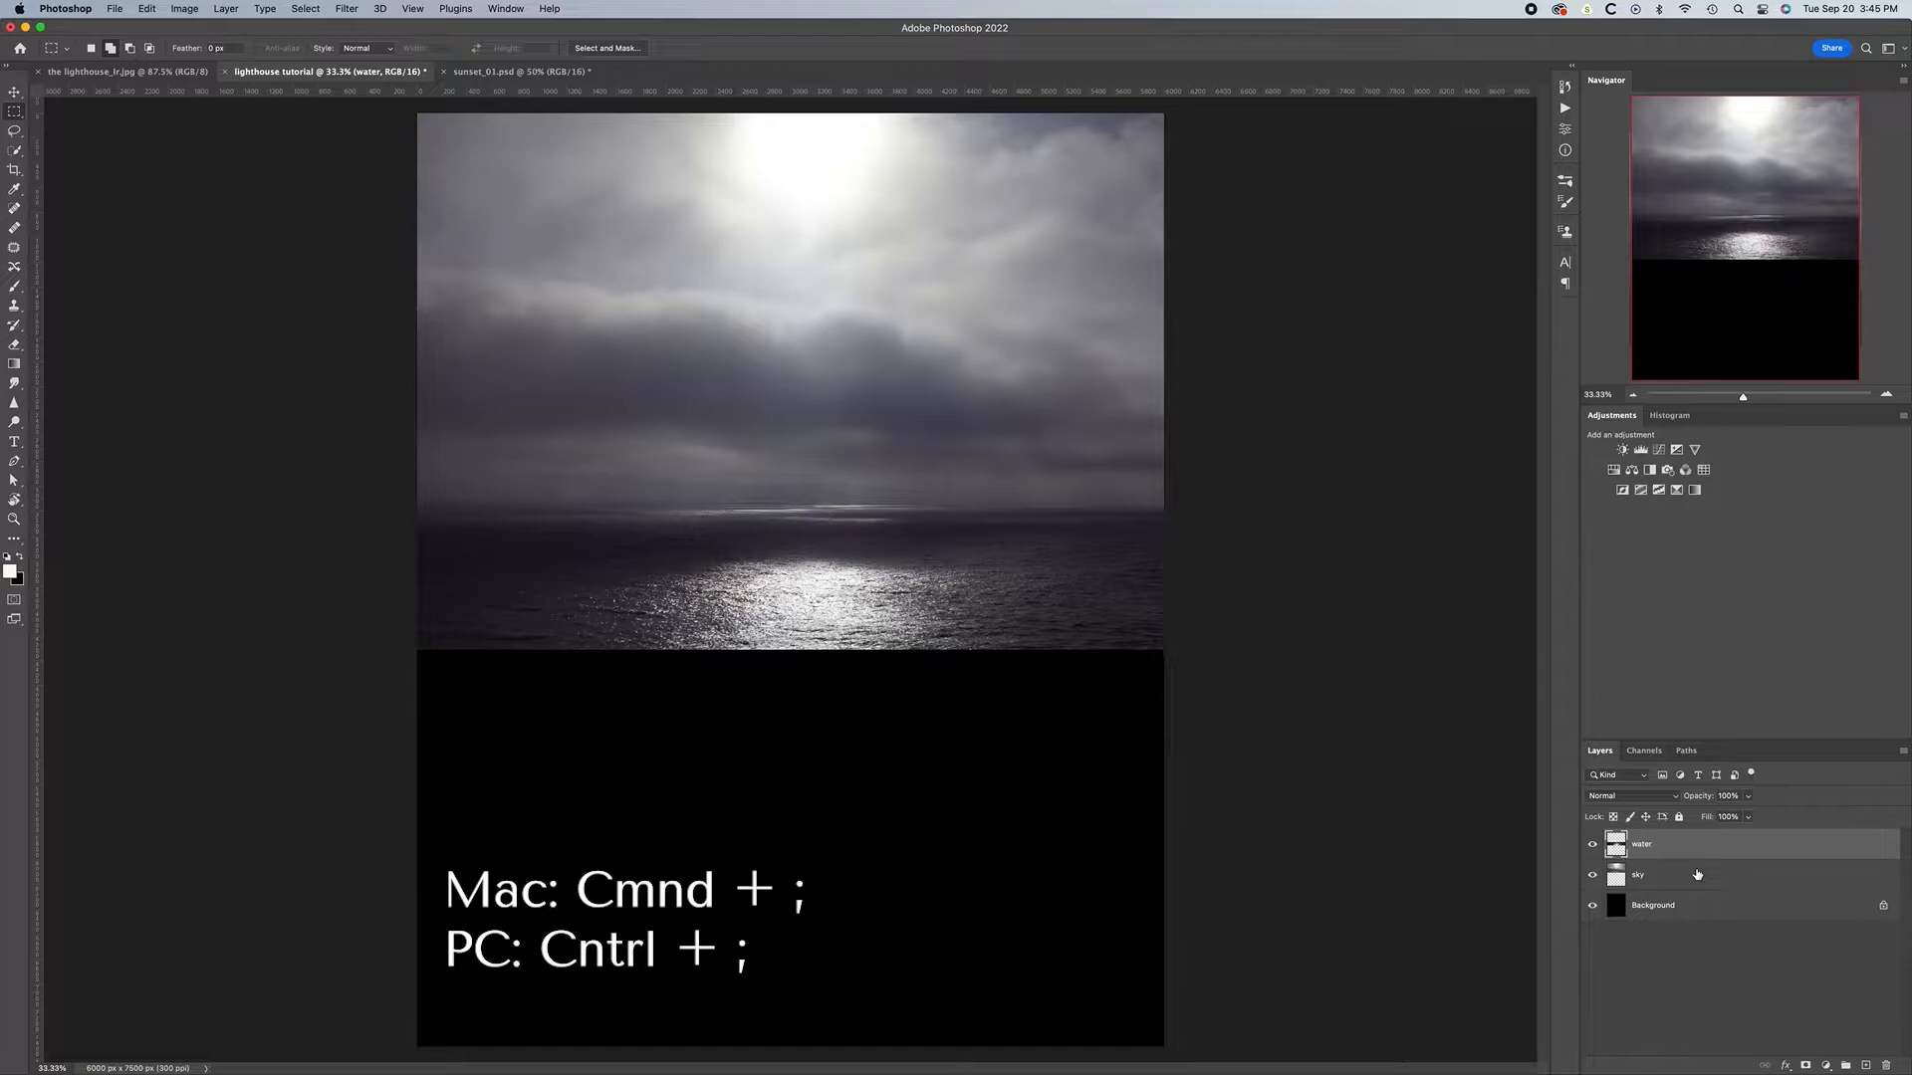
pyautogui.press('super+semicolon')
pyautogui.press('super+semicolon')
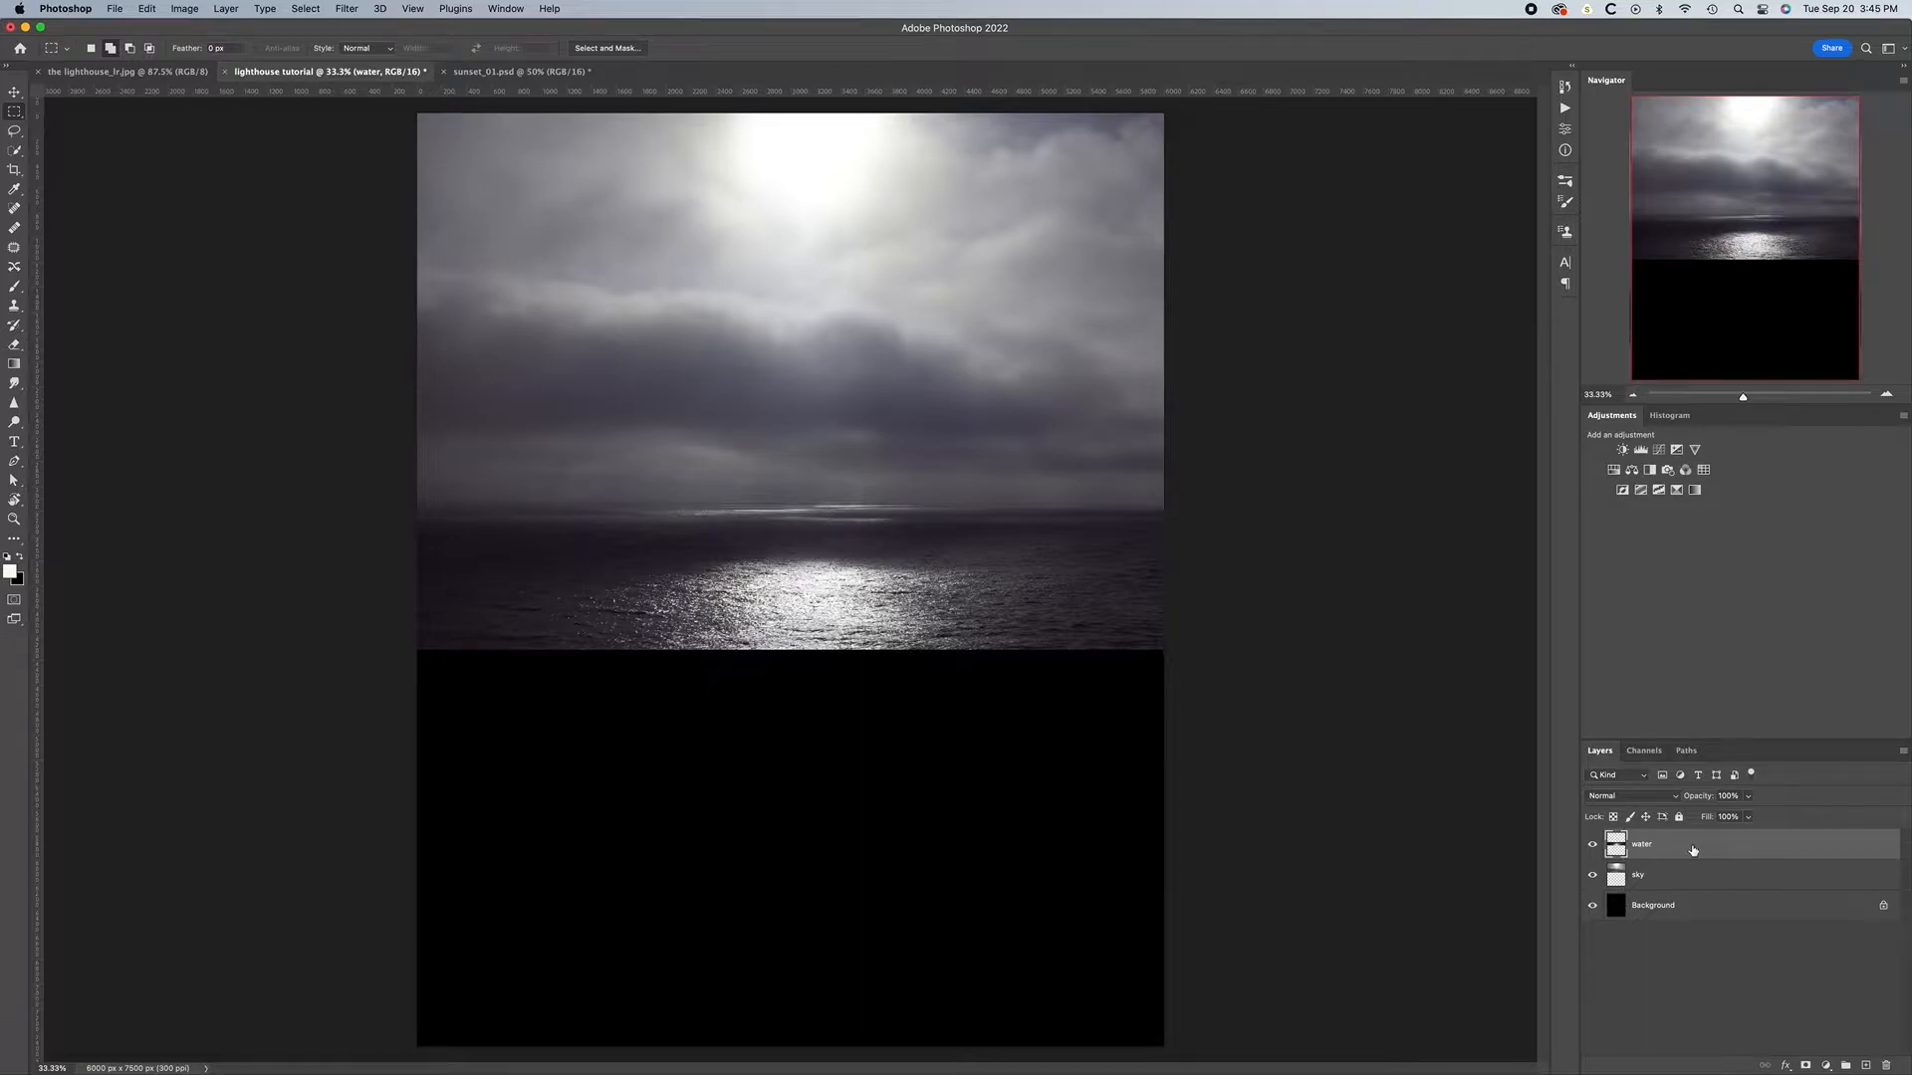
# Free-transform the water layer, pulling both lower corners outward past the canvas edges and upward to flatten its perspective
pyautogui.press('super+t')
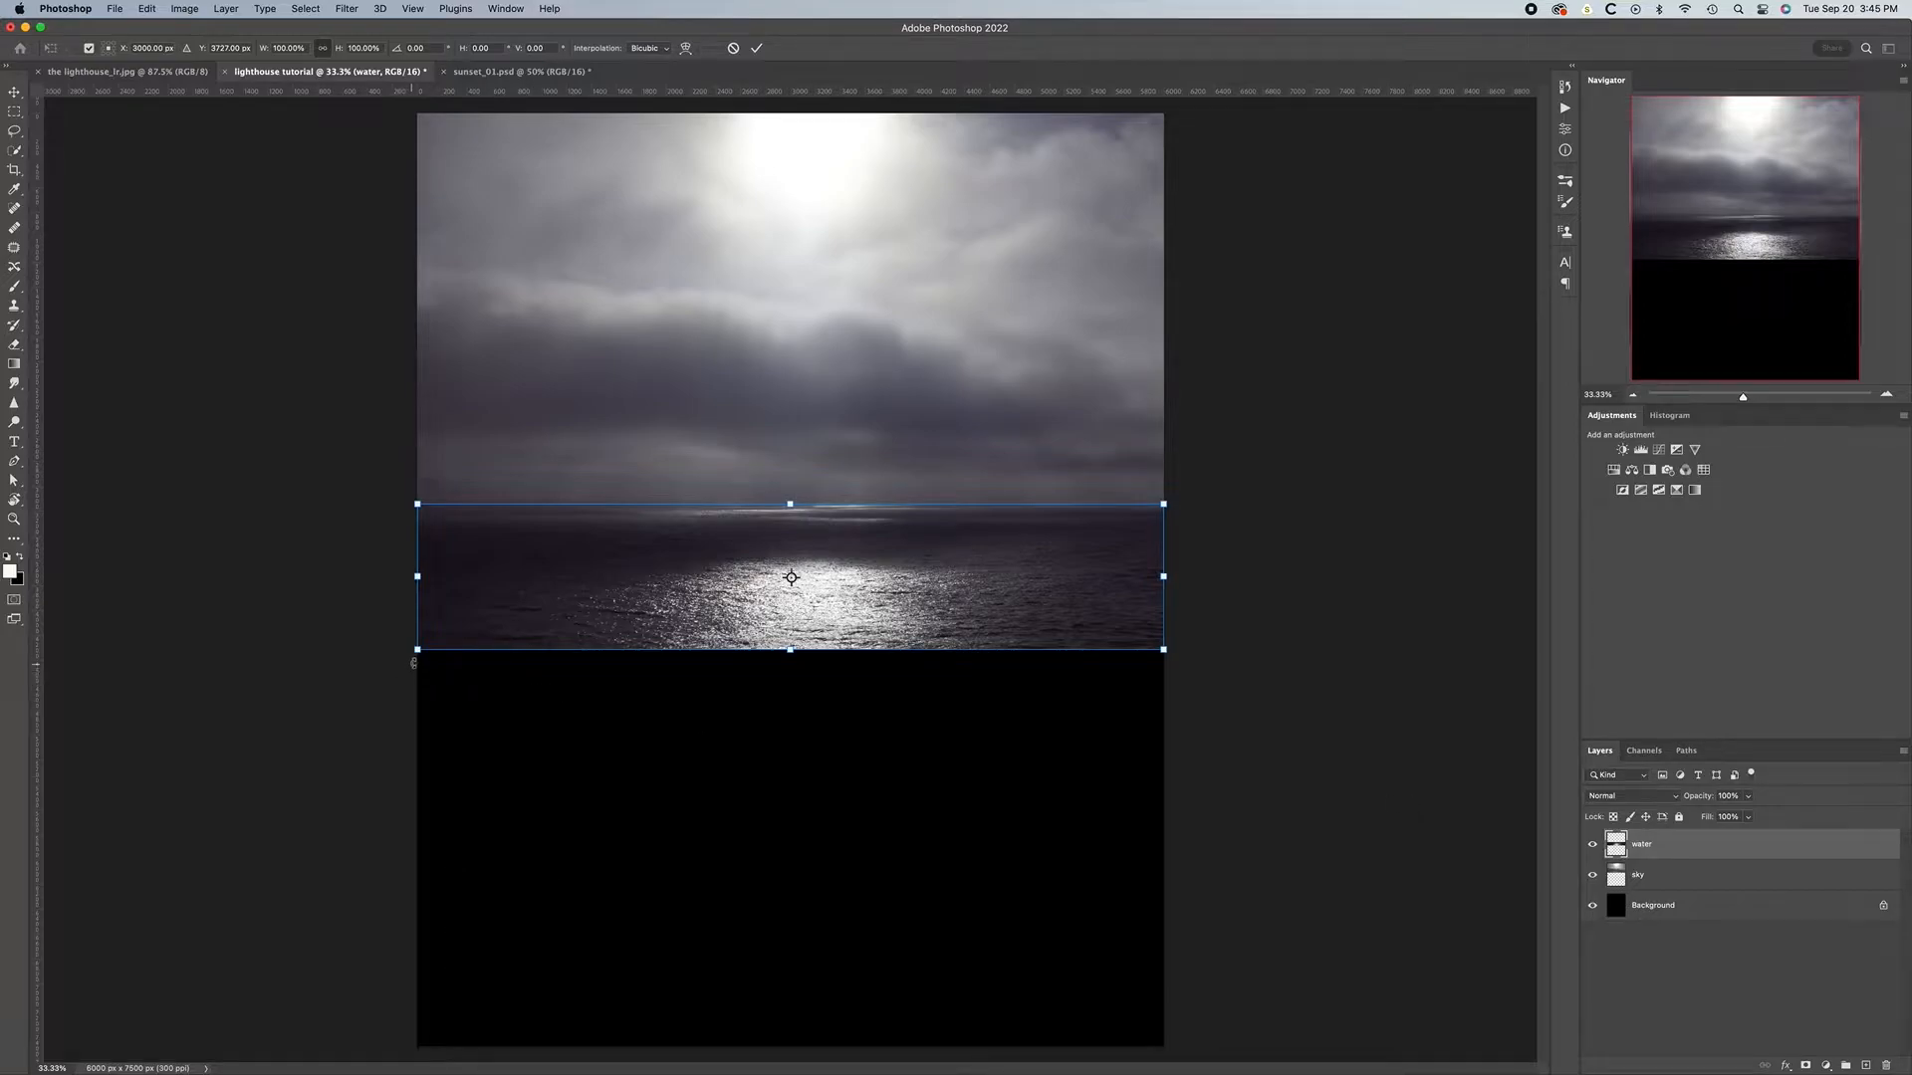
pyautogui.moveTo(418, 652); pyautogui.dragTo(309, 627)
pyautogui.moveTo(1163, 652); pyautogui.dragTo(1294, 597)
pyautogui.moveTo(309, 627); pyautogui.dragTo(308, 599)
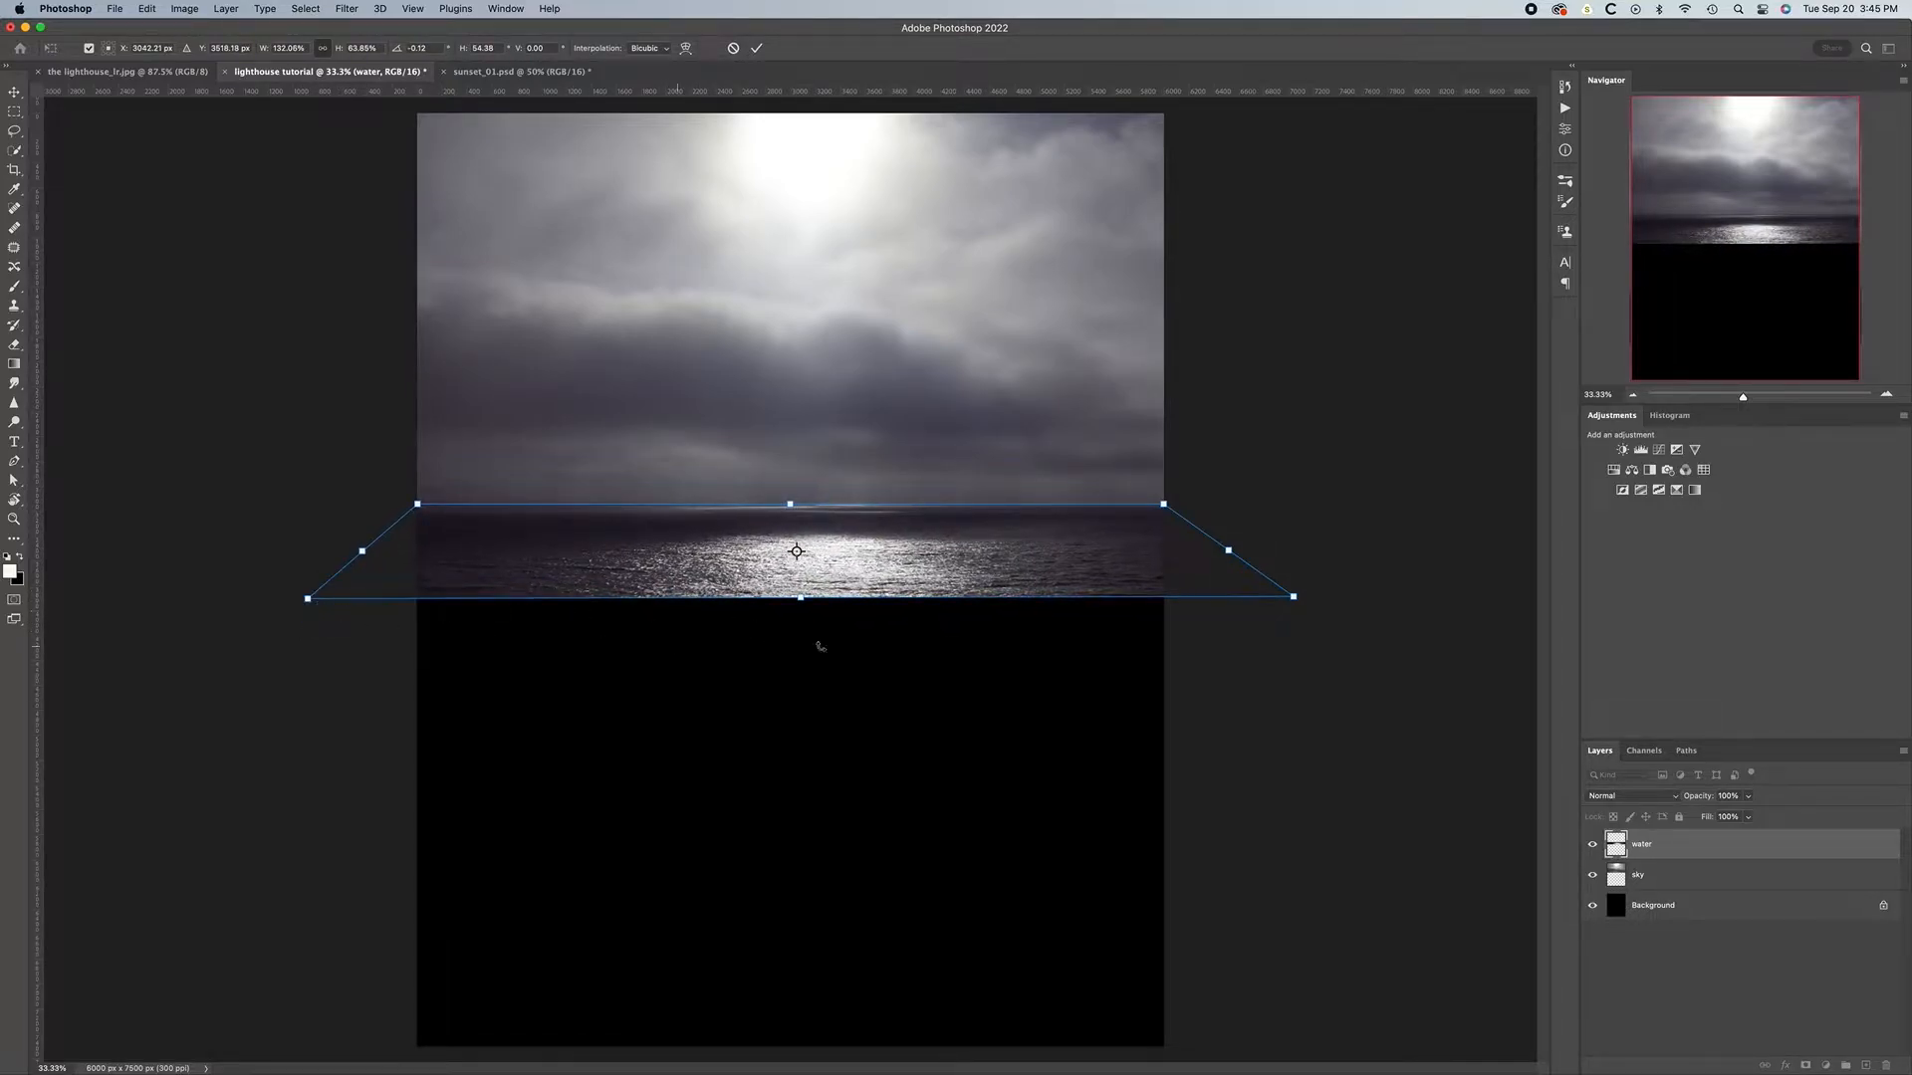
# Add a horizontal guide along the water's lower edge and align both lower transform corners to it
pyautogui.moveTo(556, 97); pyautogui.dragTo(595, 598)
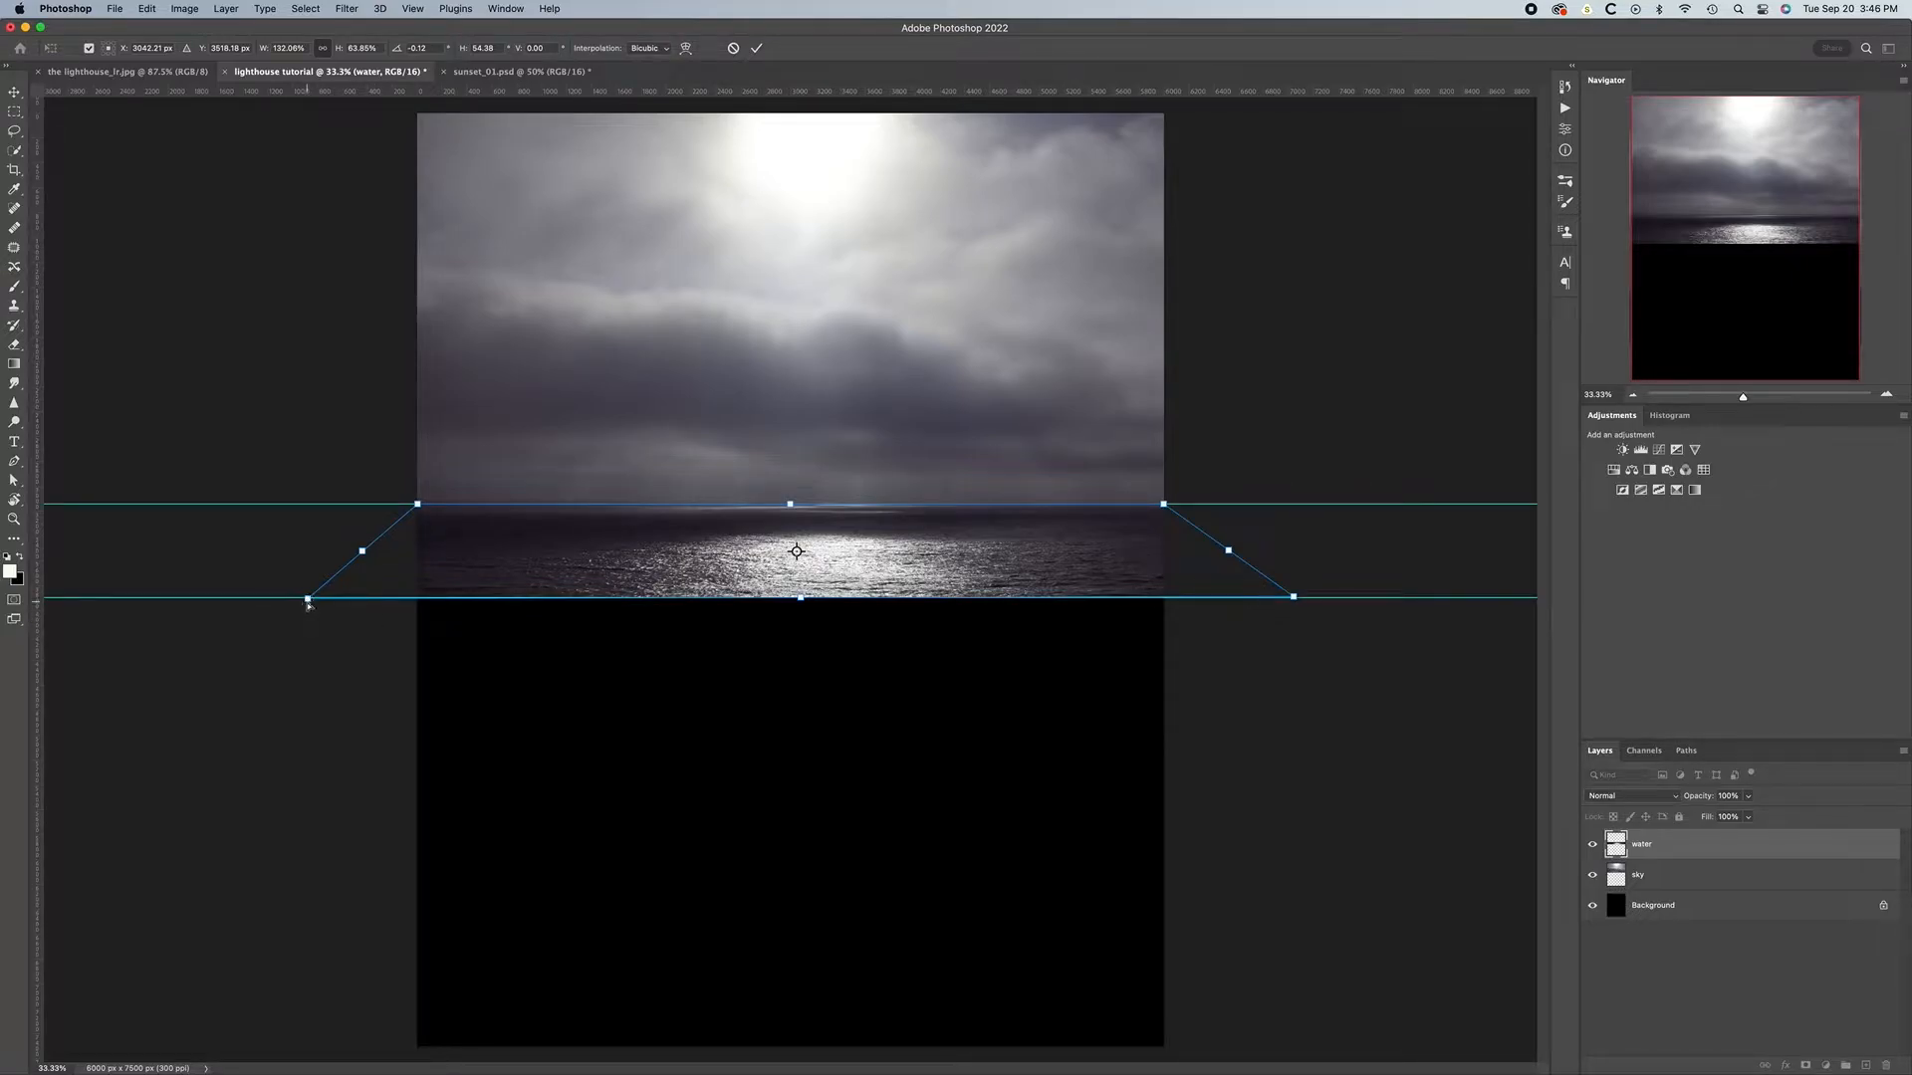
pyautogui.moveTo(307, 599); pyautogui.dragTo(307, 598)
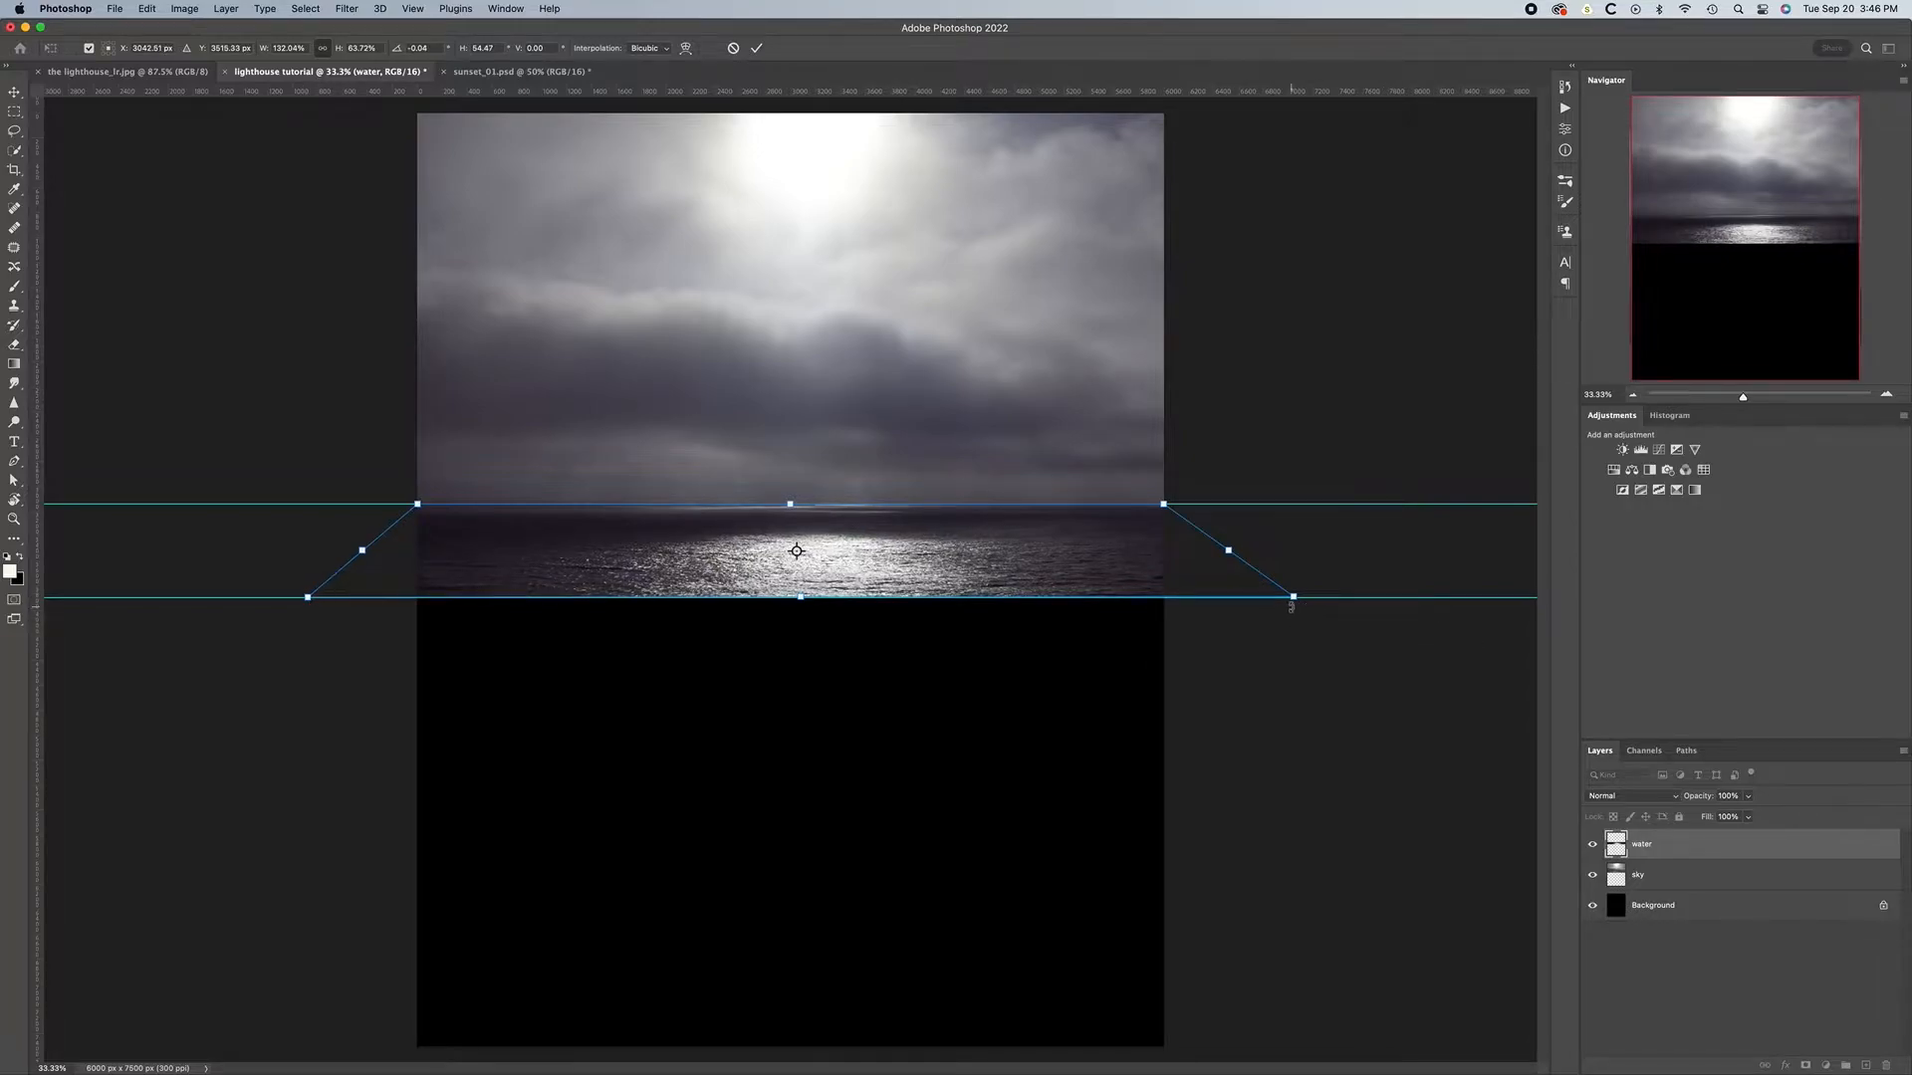
pyautogui.moveTo(1292, 597); pyautogui.dragTo(1303, 599)
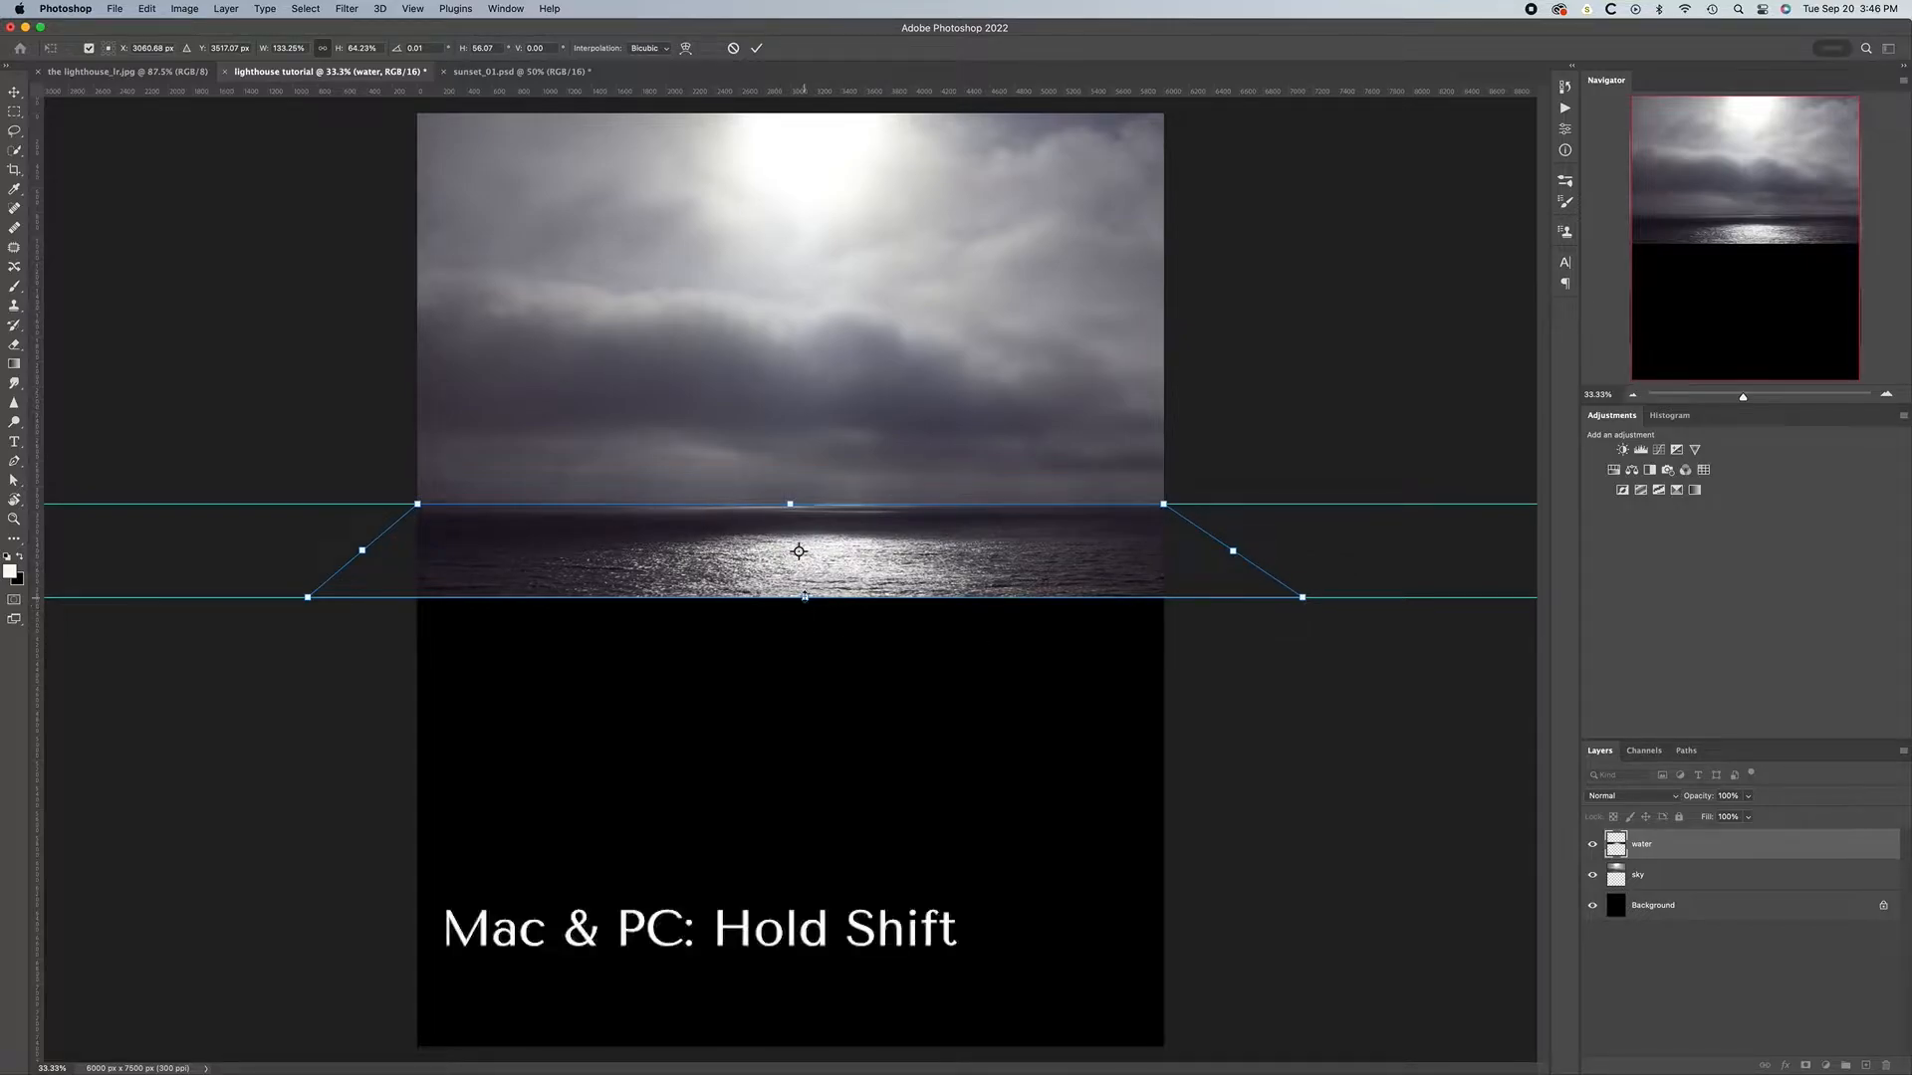
# Squash the water upward from its lower edge, center that edge horizontally, apply the transform and hide the guides
pyautogui.moveTo(805, 598); pyautogui.dragTo(805, 588)
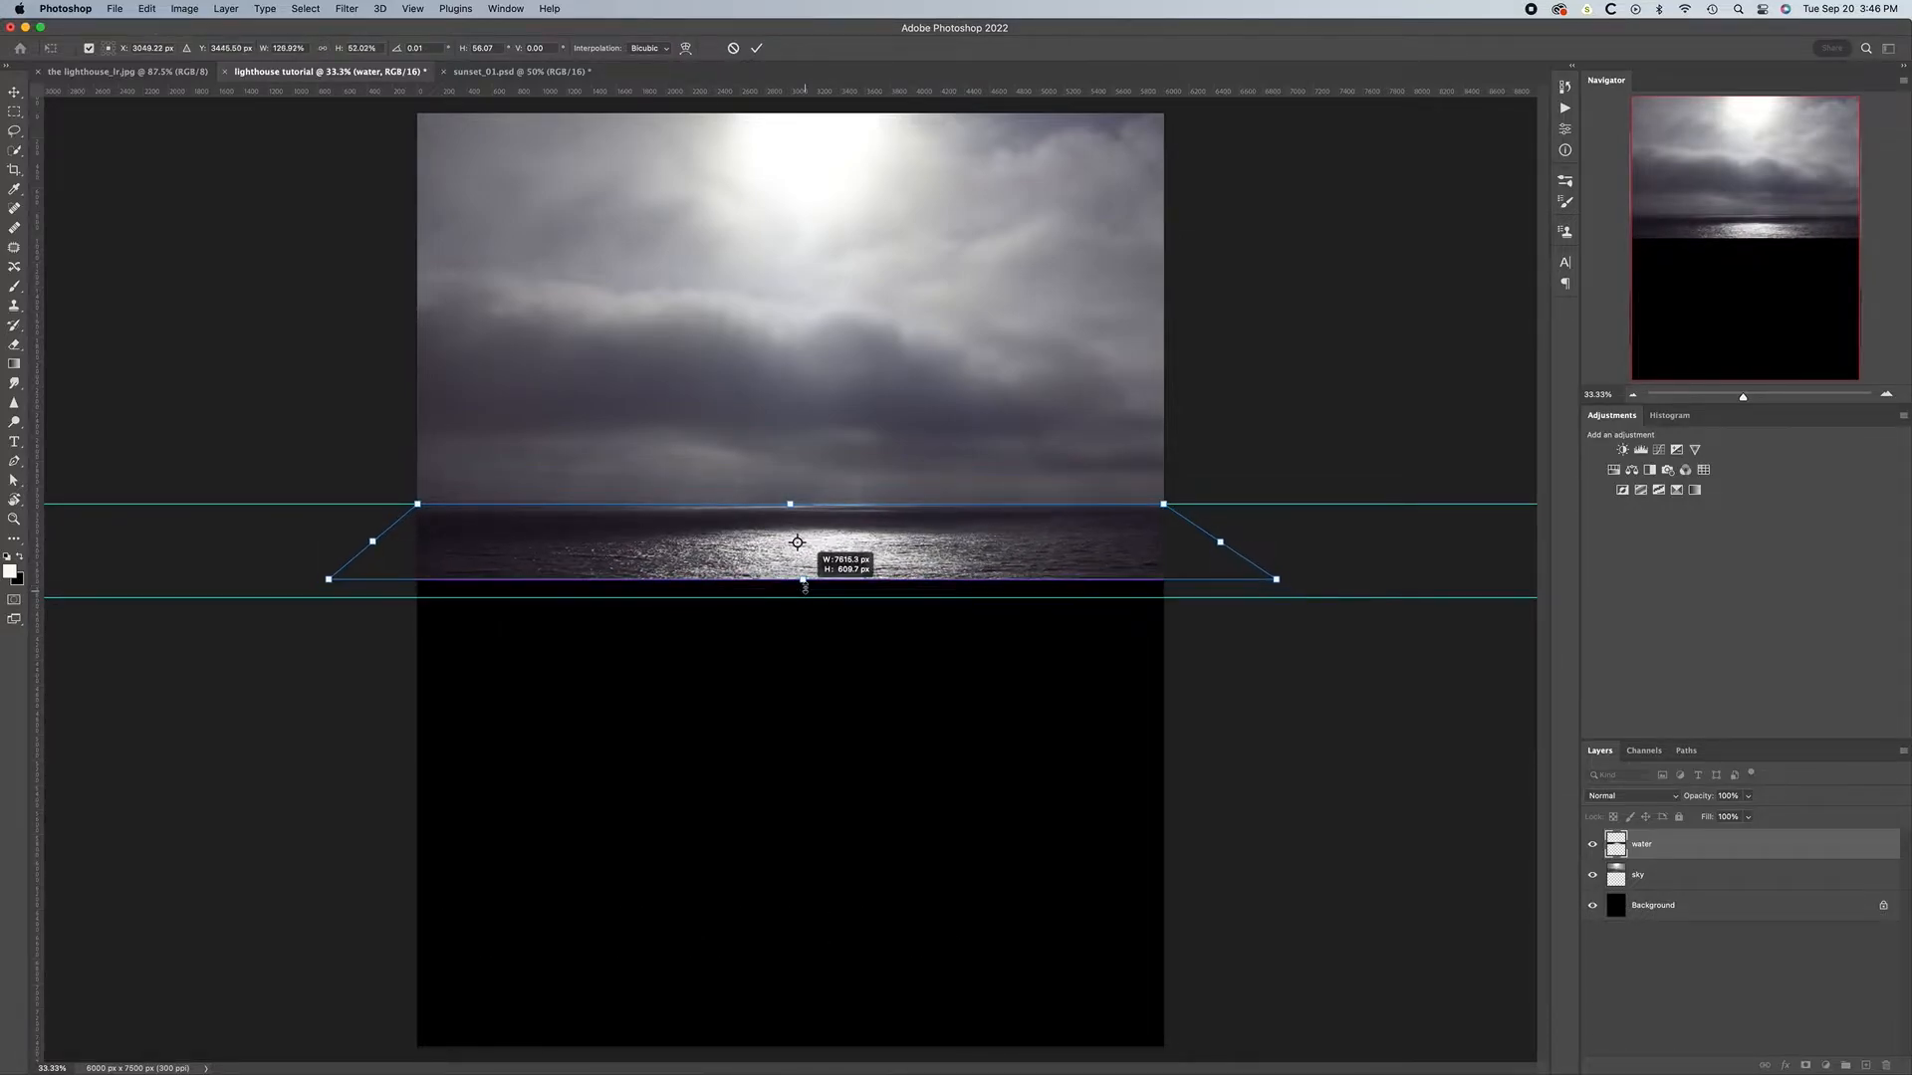
pyautogui.moveTo(805, 588); pyautogui.dragTo(804, 588)
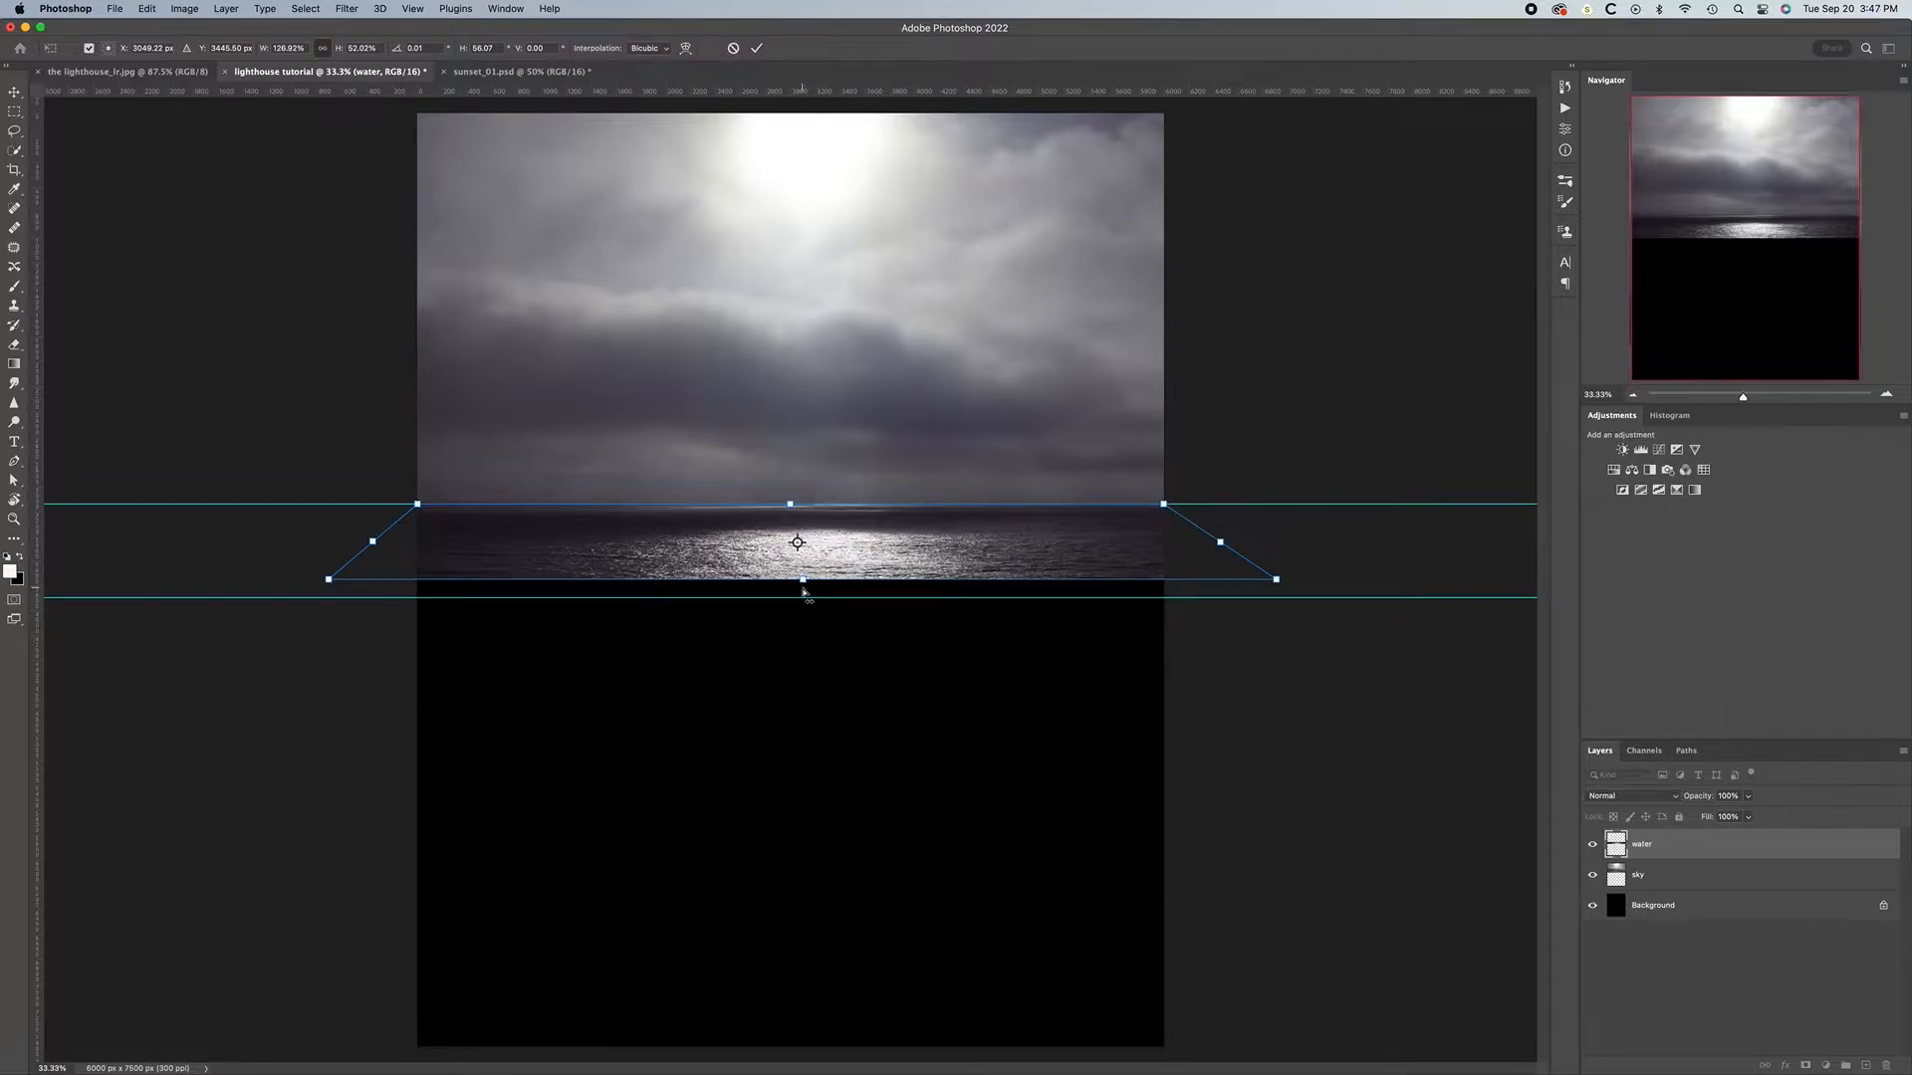
pyautogui.moveTo(804, 592); pyautogui.dragTo(792, 591)
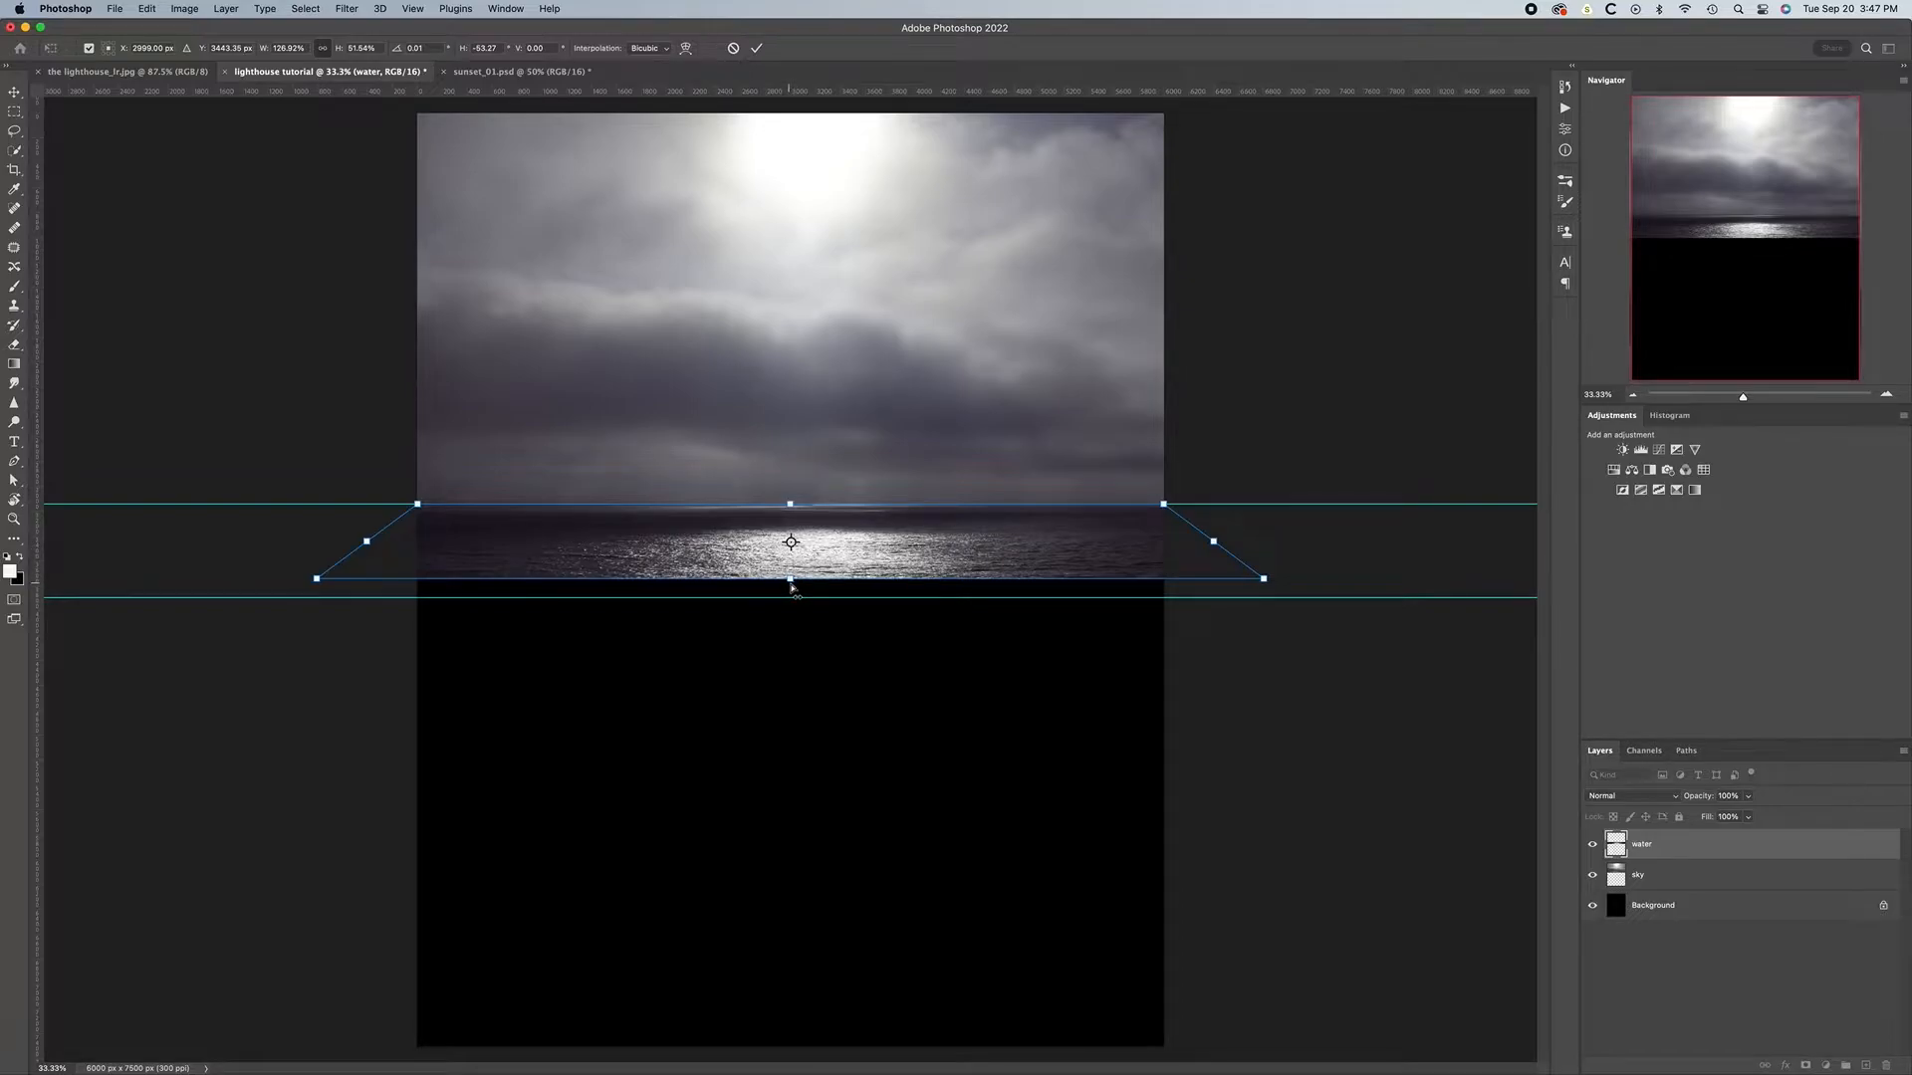
pyautogui.moveTo(792, 586); pyautogui.dragTo(791, 586)
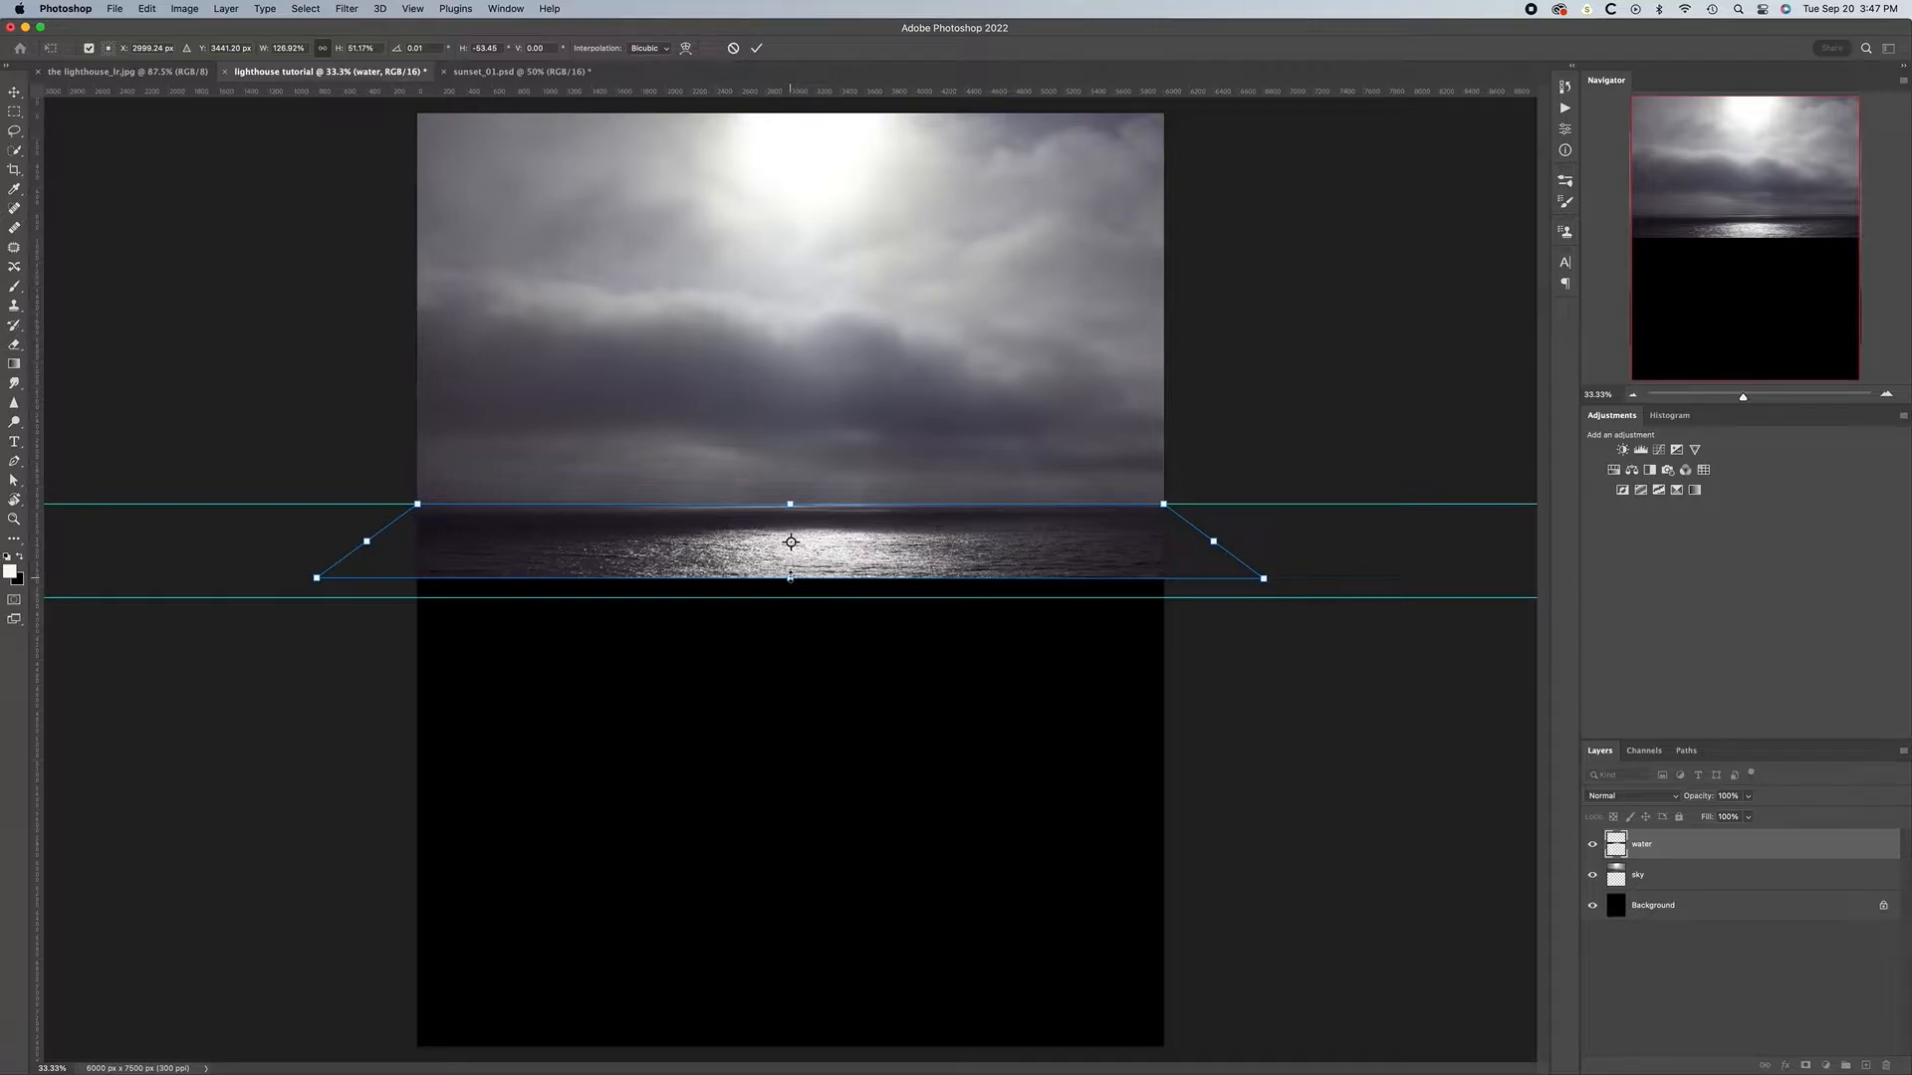
pyautogui.moveTo(790, 576); pyautogui.dragTo(790, 572)
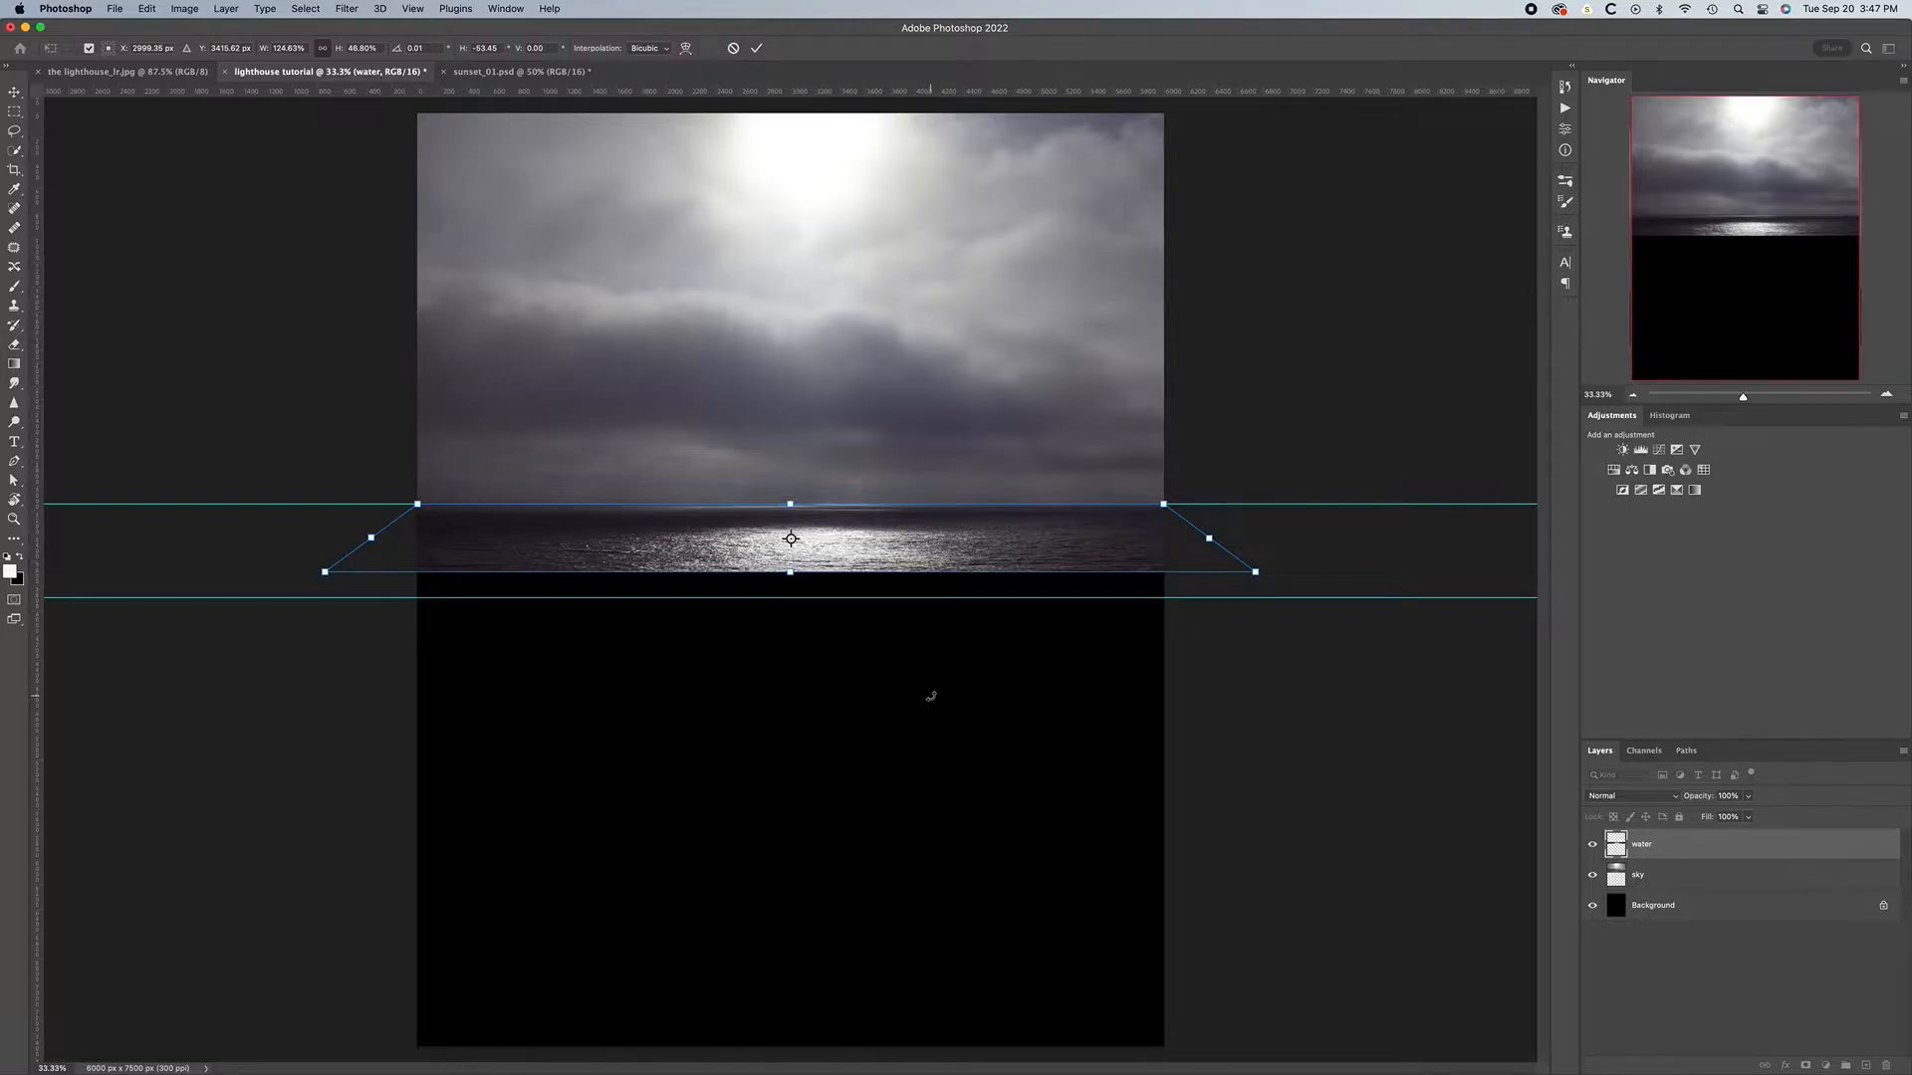
pyautogui.press('Return')
pyautogui.press('super+semicolon')
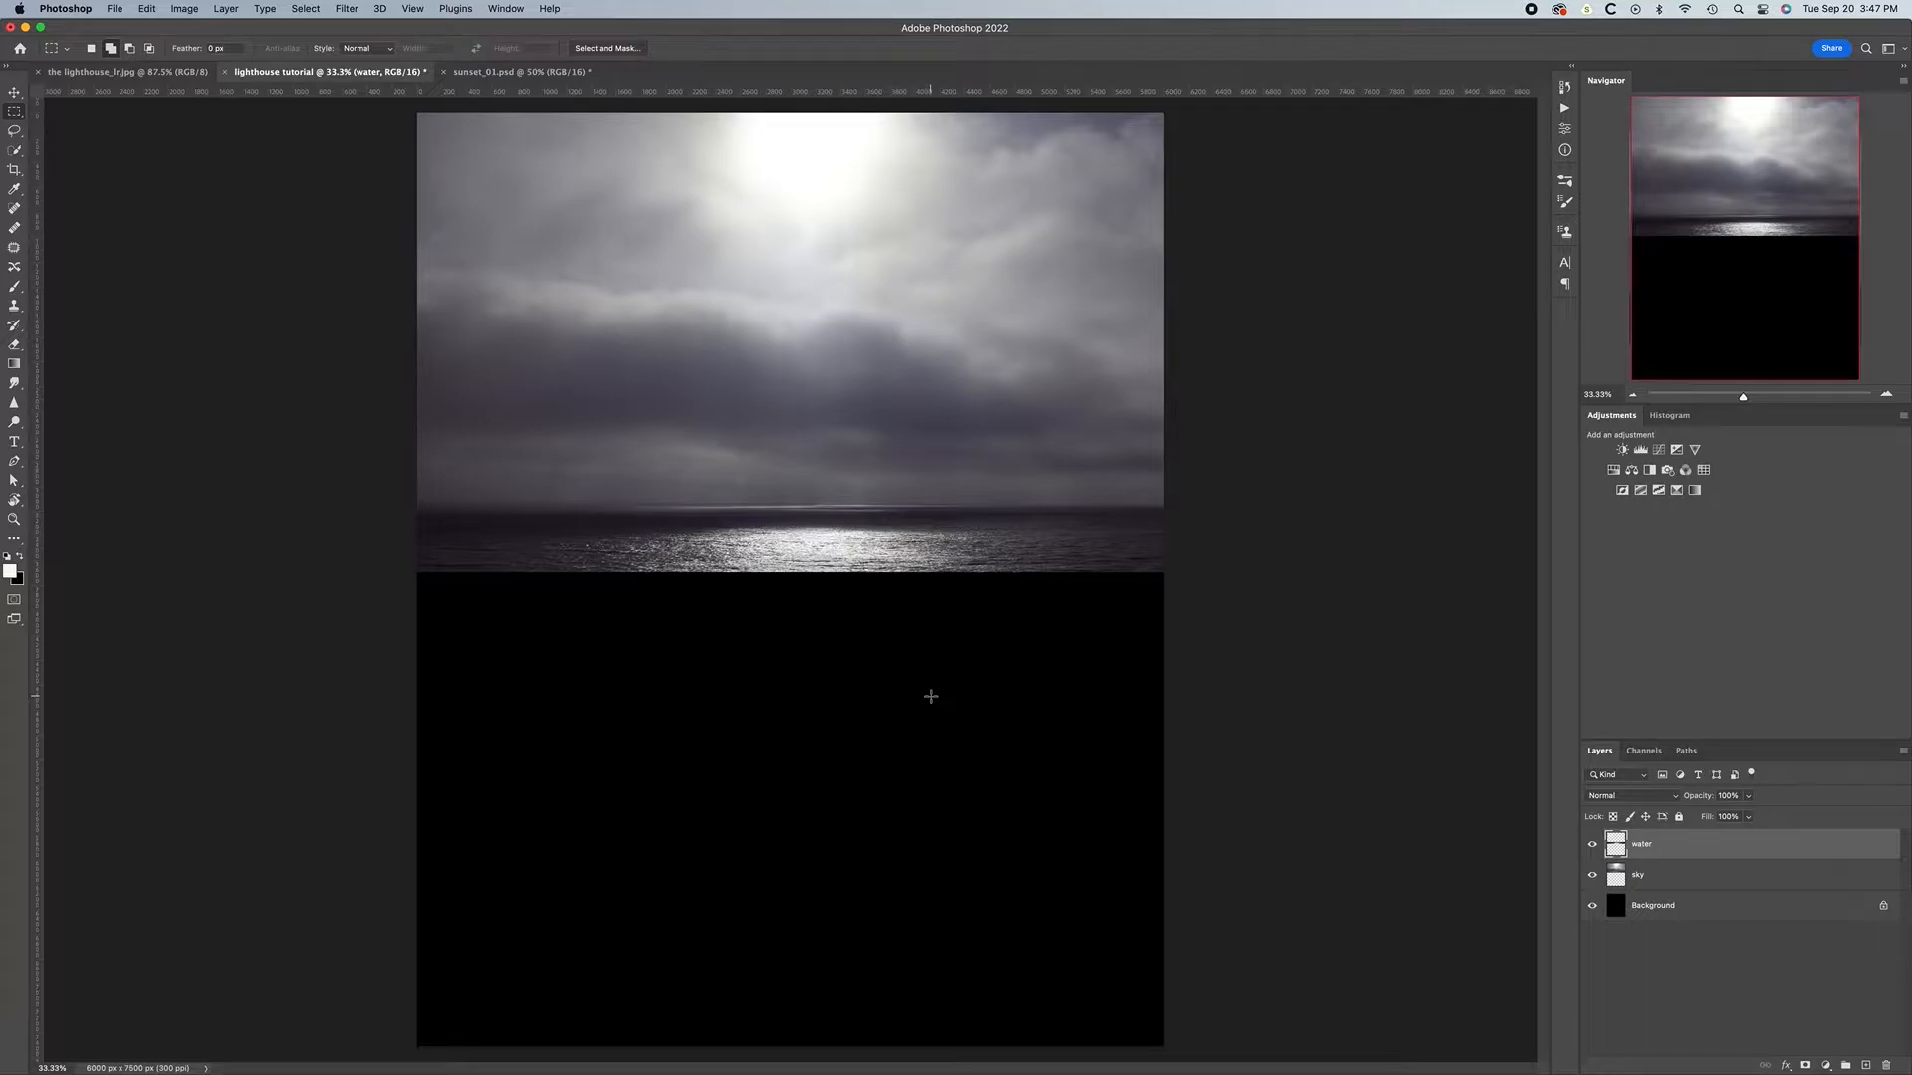
# Examine the horizon line and reshaped water across the full canvas width at 100% zoom
pyautogui.press('super+1')
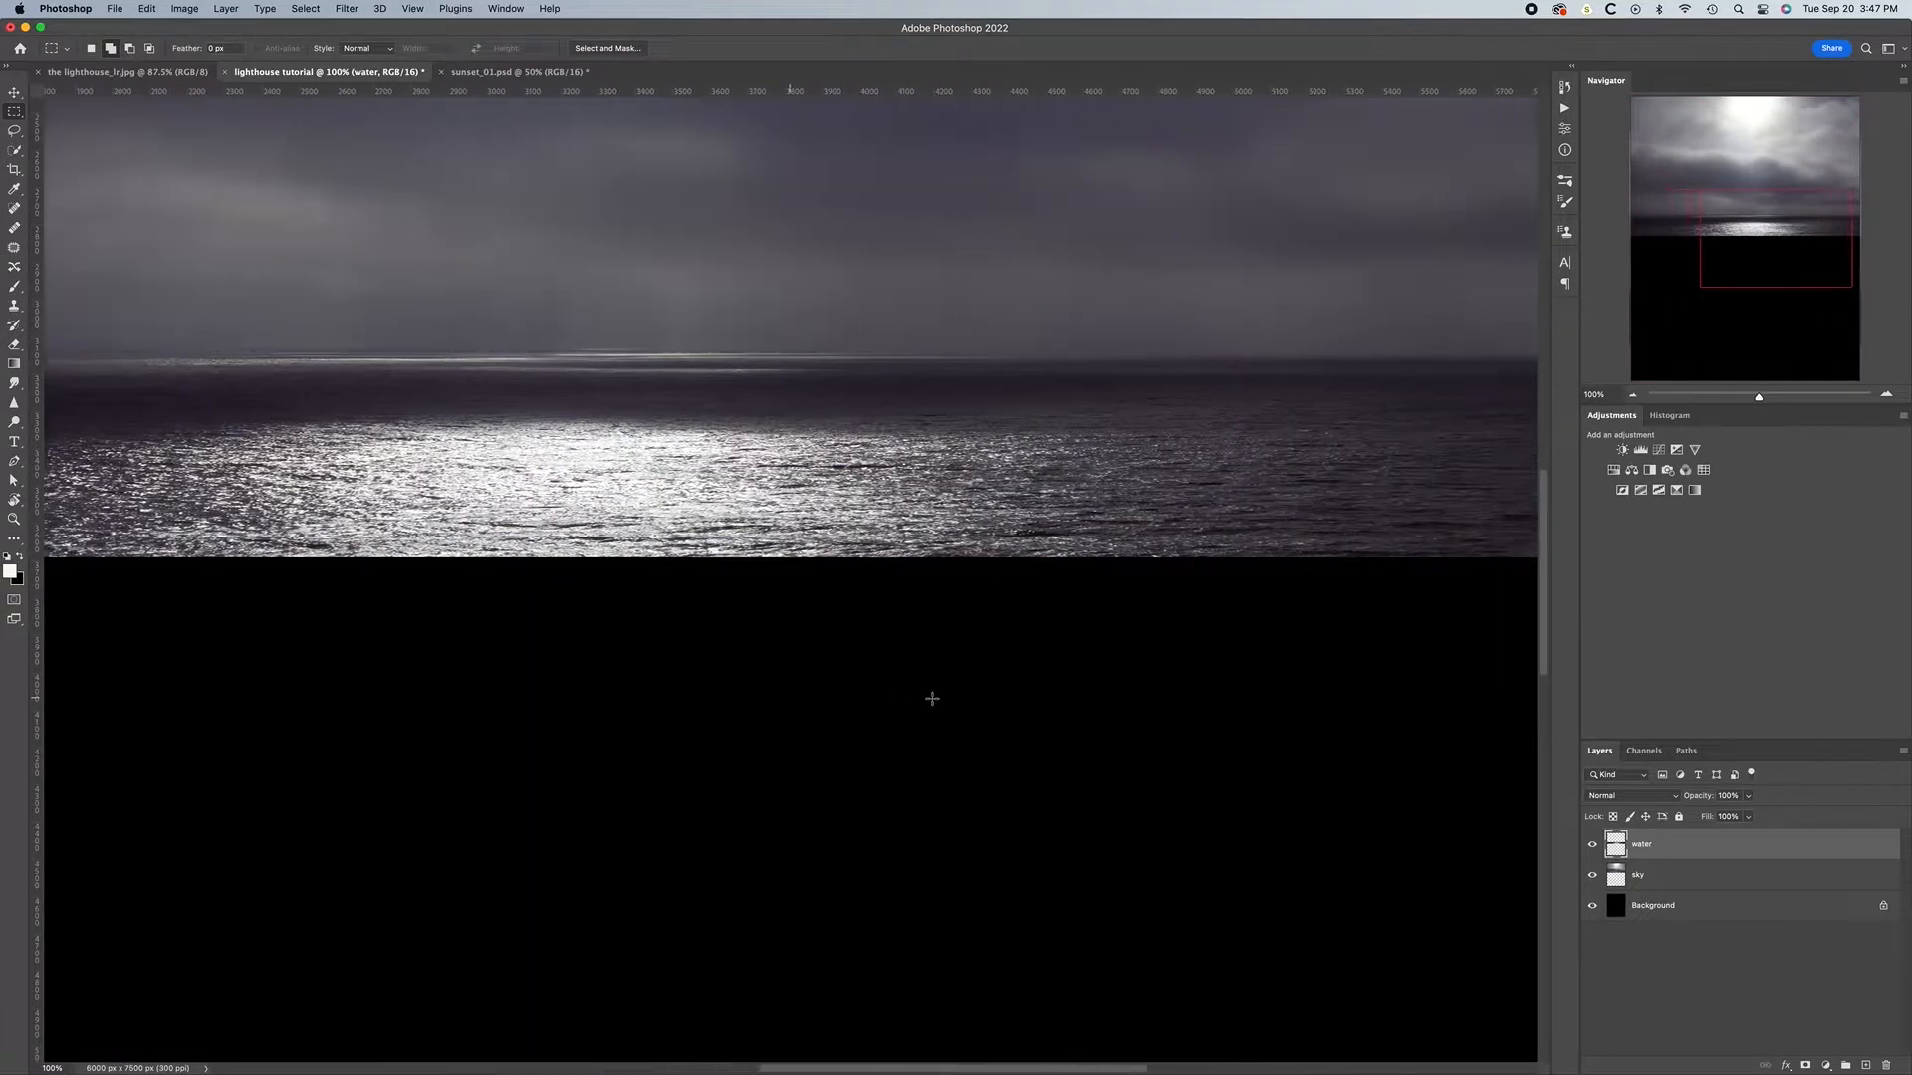
pyautogui.hscroll(5, 932, 698)
pyautogui.hscroll(3, 931, 697)
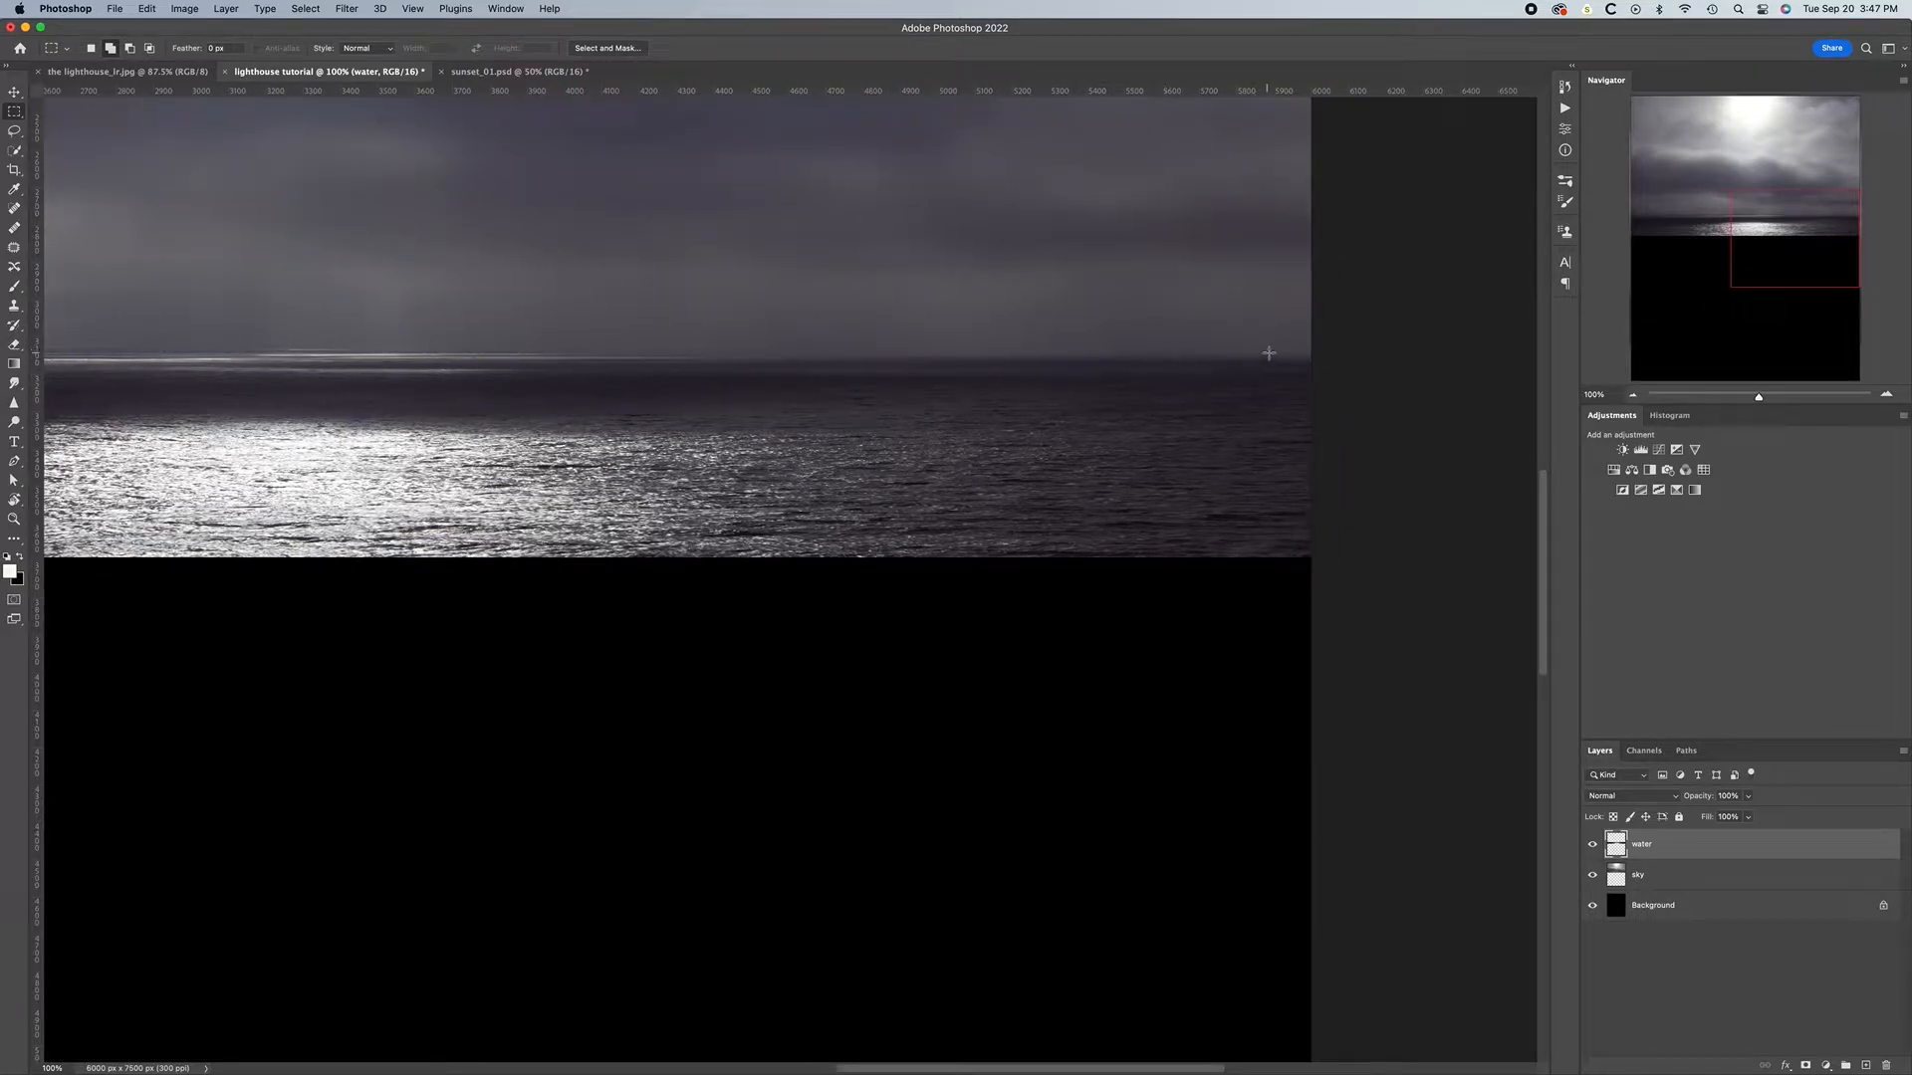
pyautogui.hscroll(-20, 1168, 442)
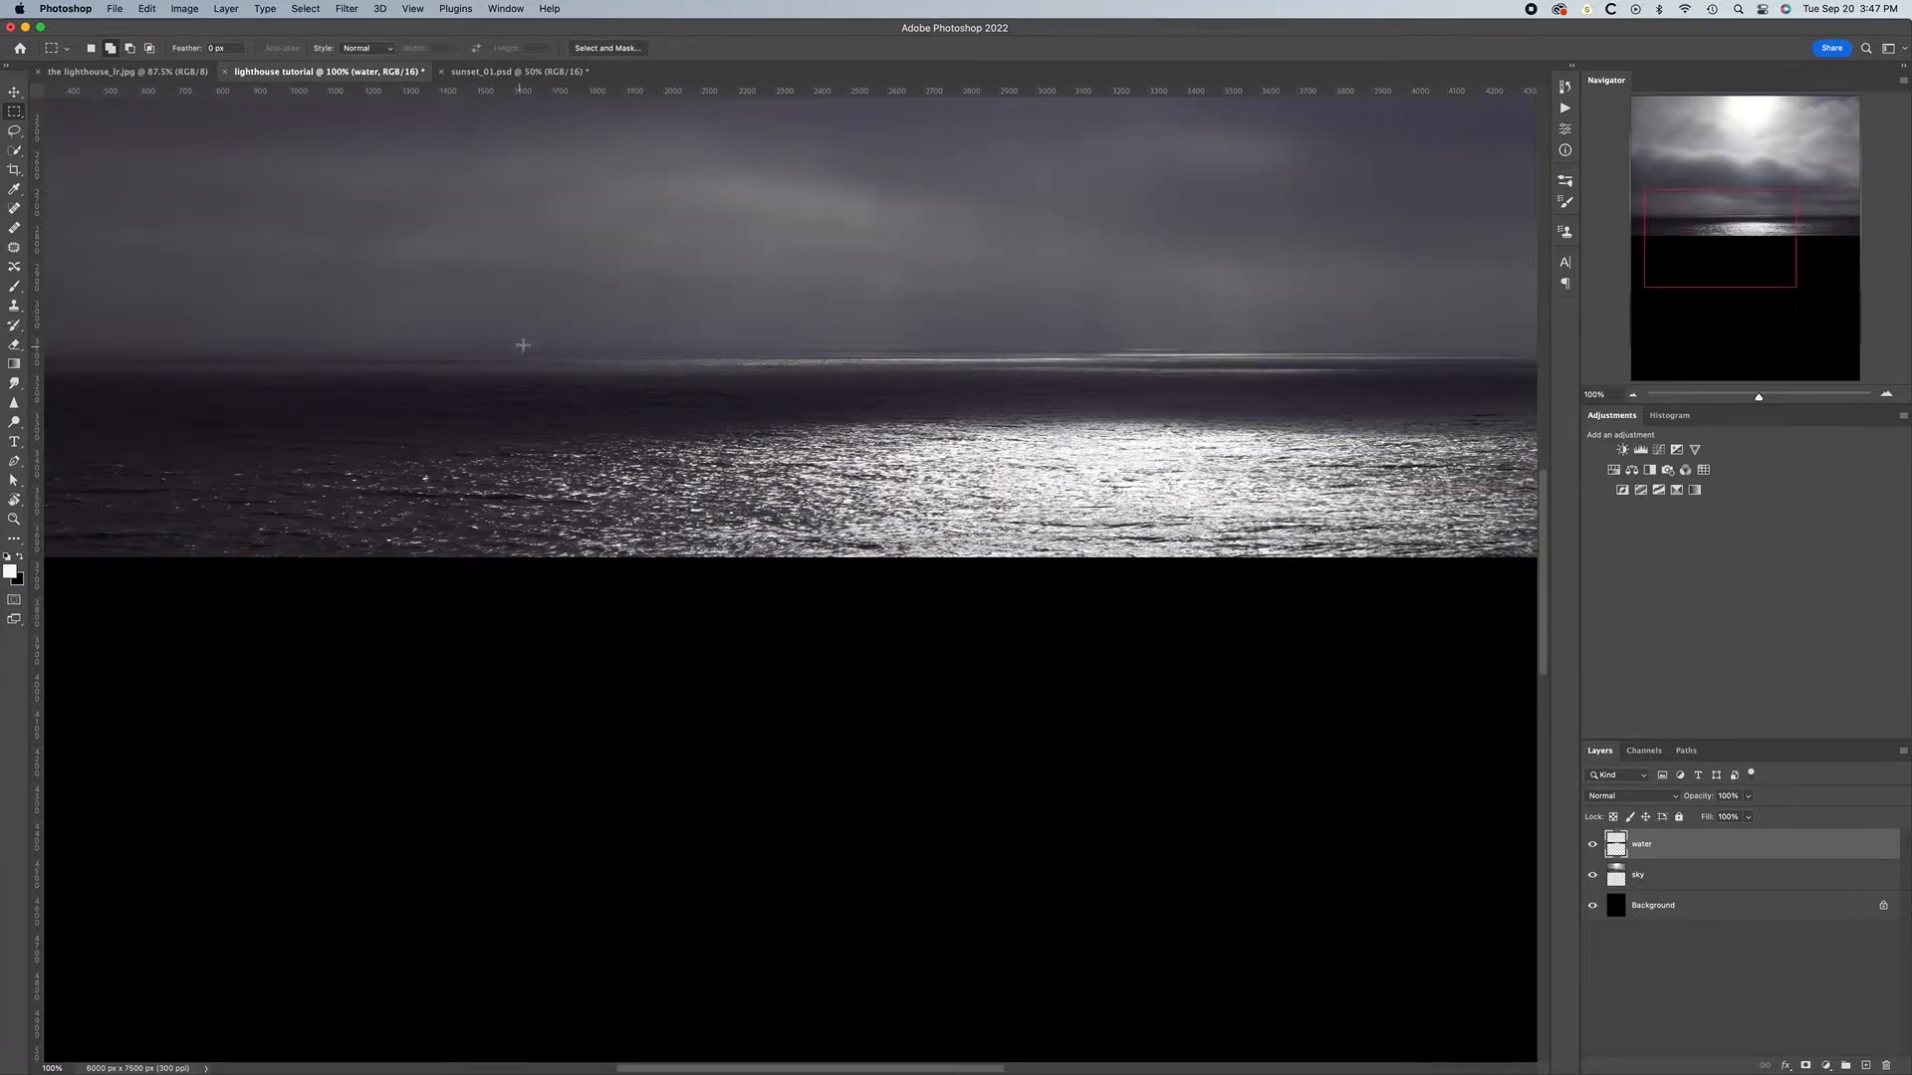
pyautogui.hscroll(-5, 659, 372)
pyautogui.hscroll(-3, 659, 372)
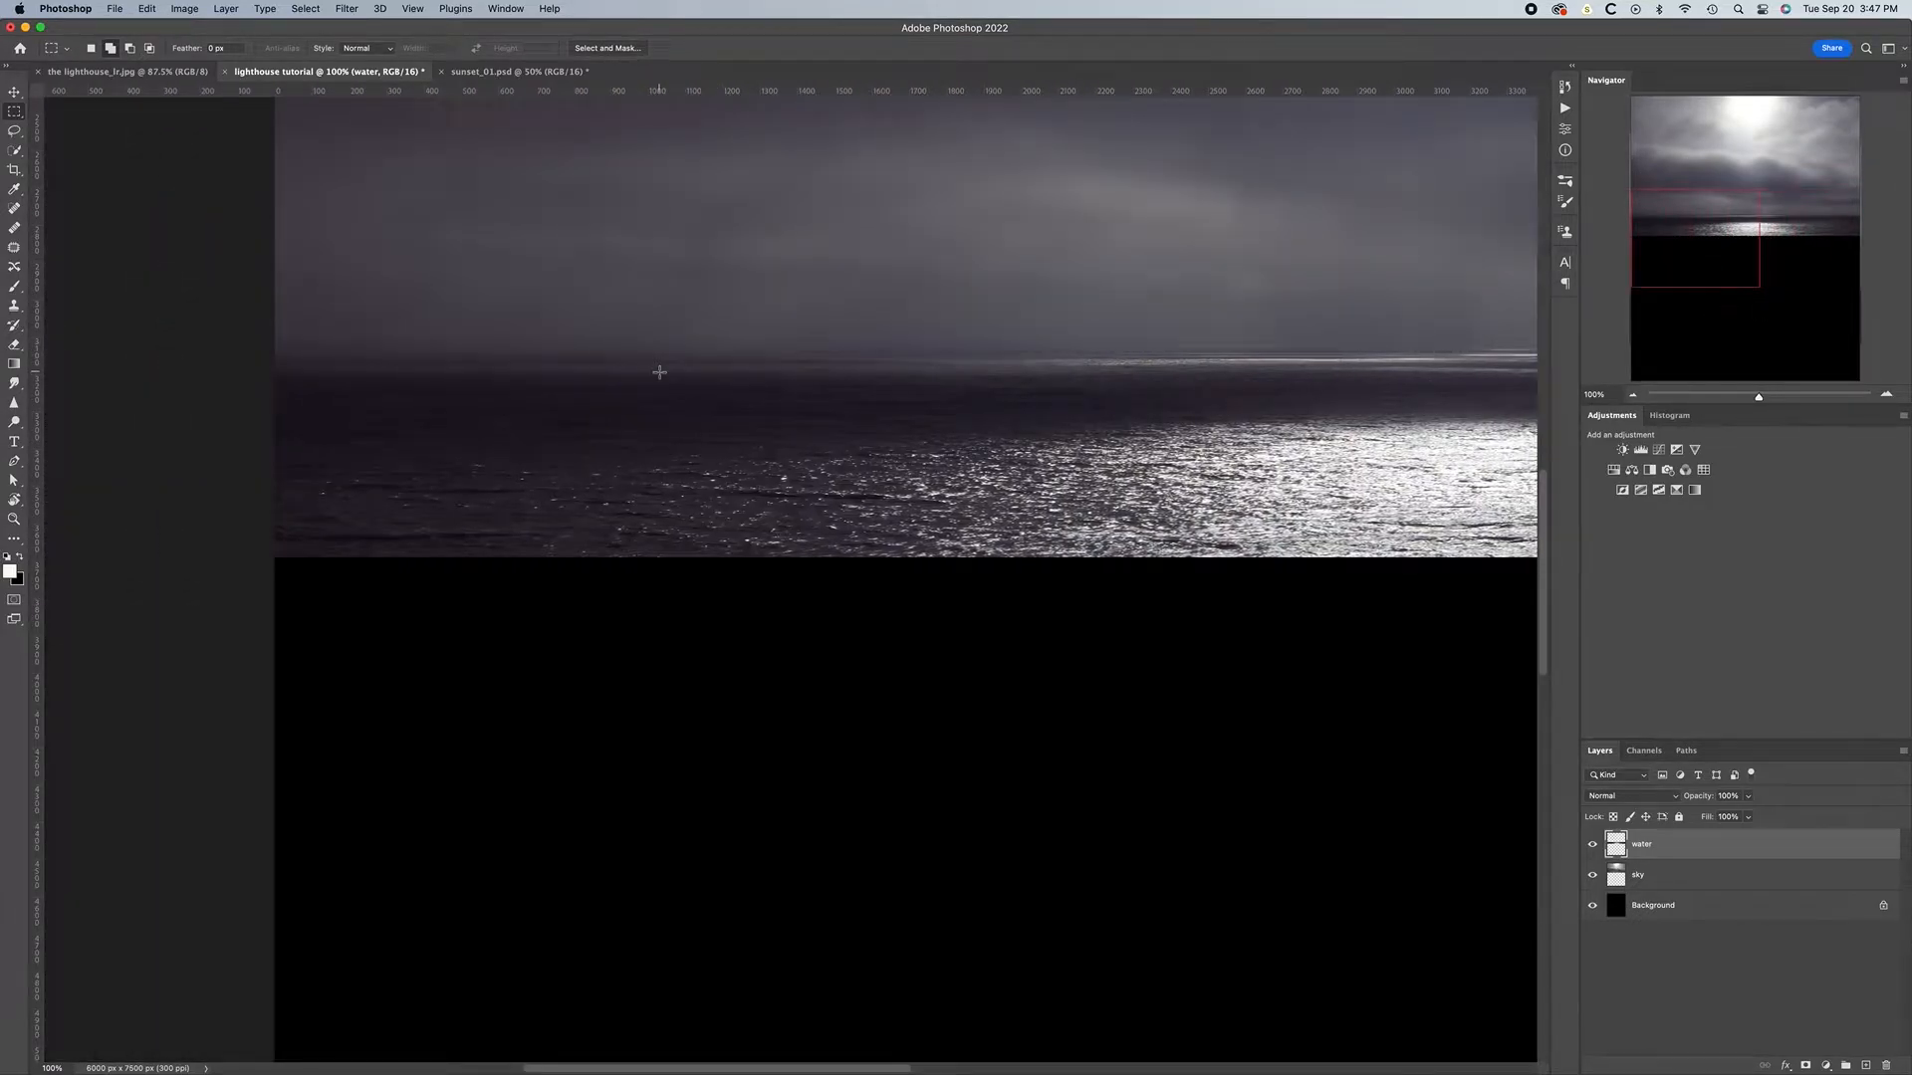
pyautogui.hscroll(20, 660, 373)
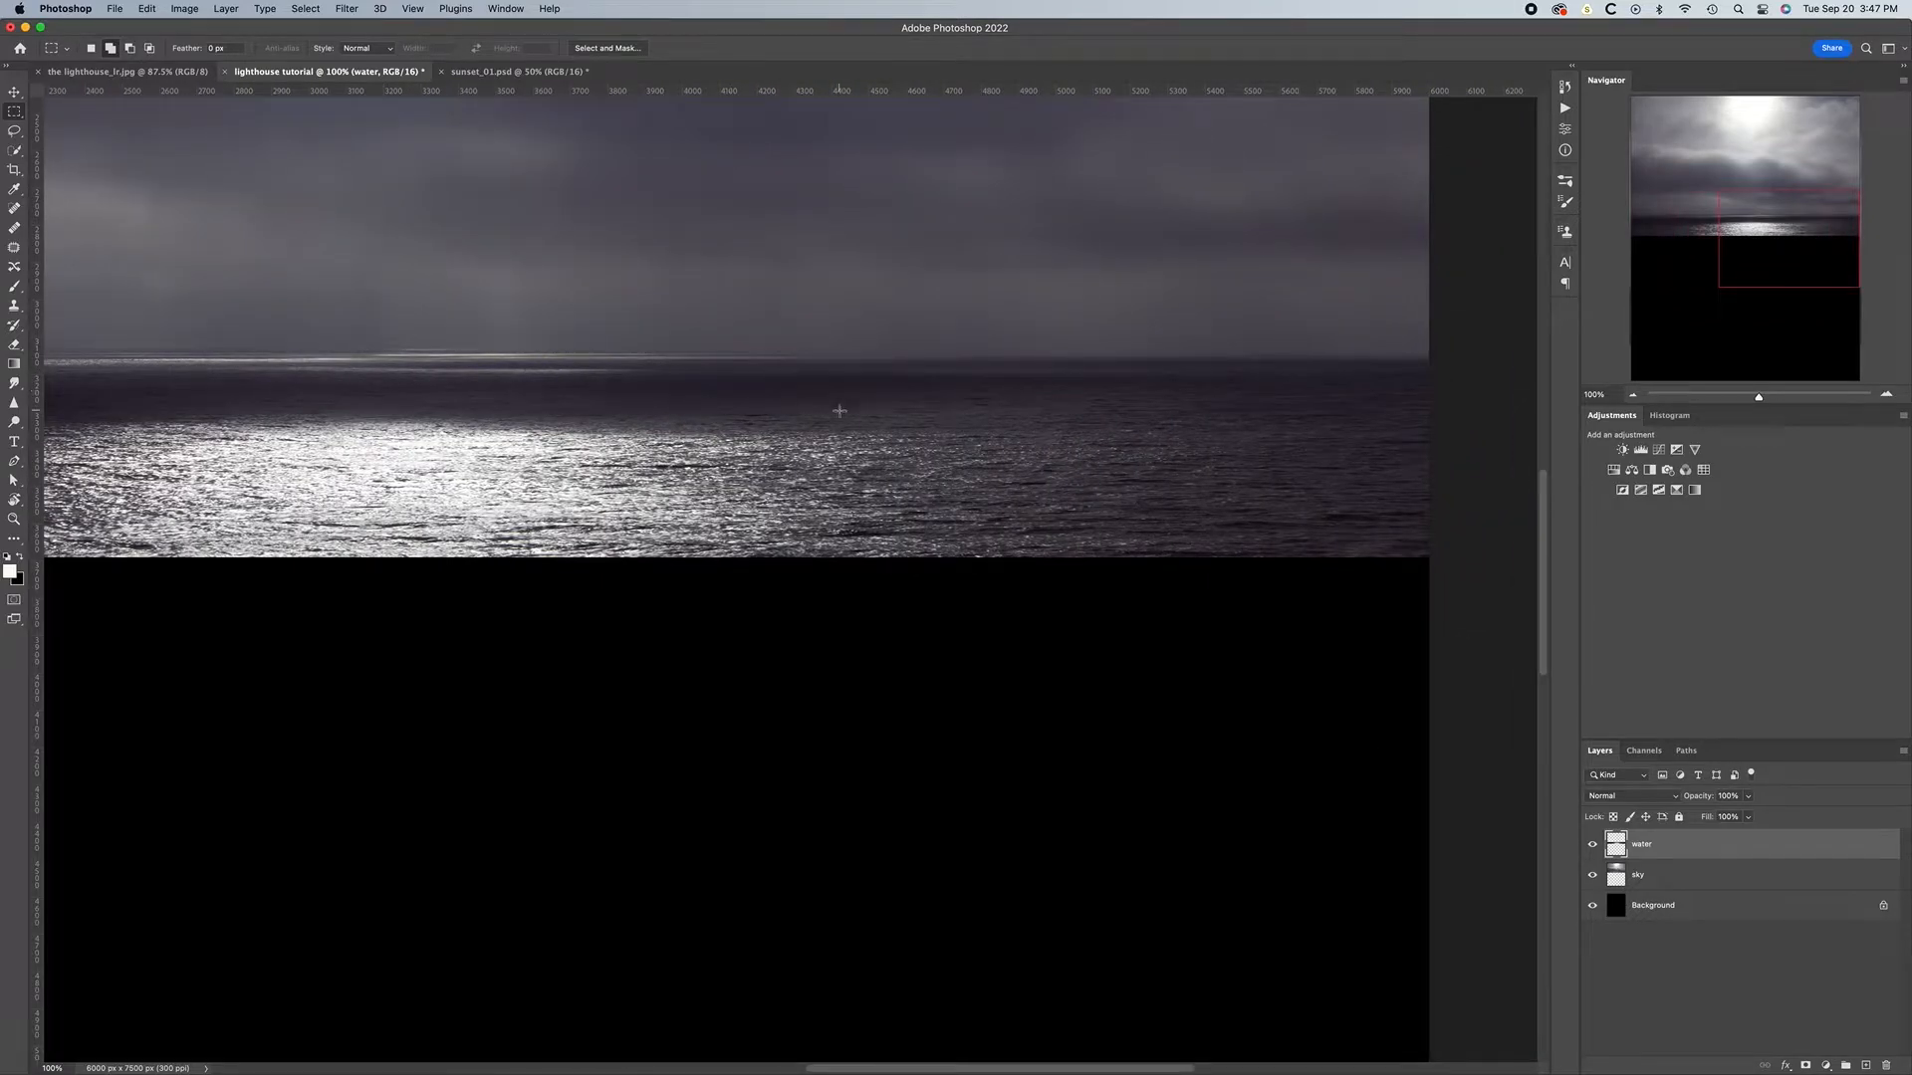
pyautogui.press('super+0')
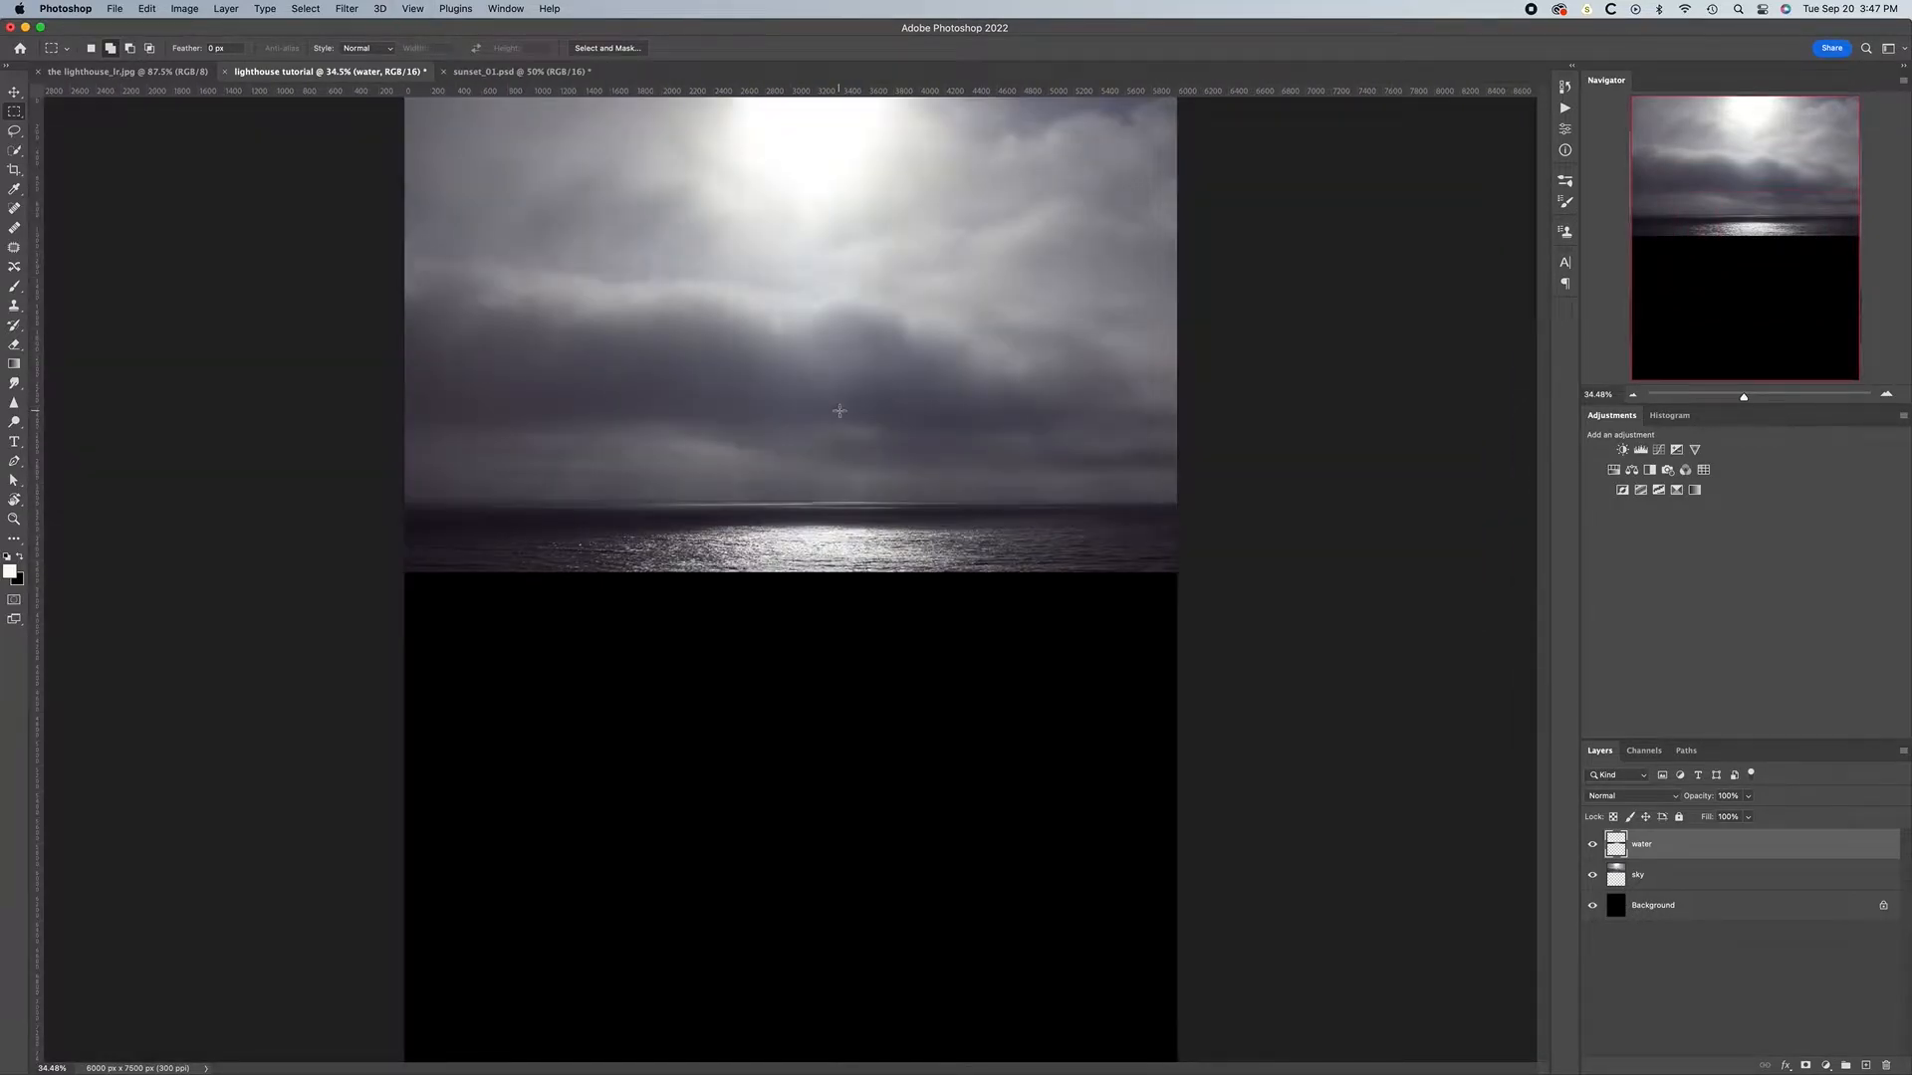
# Hide the rulers and unlock the Background layer
pyautogui.press('v')
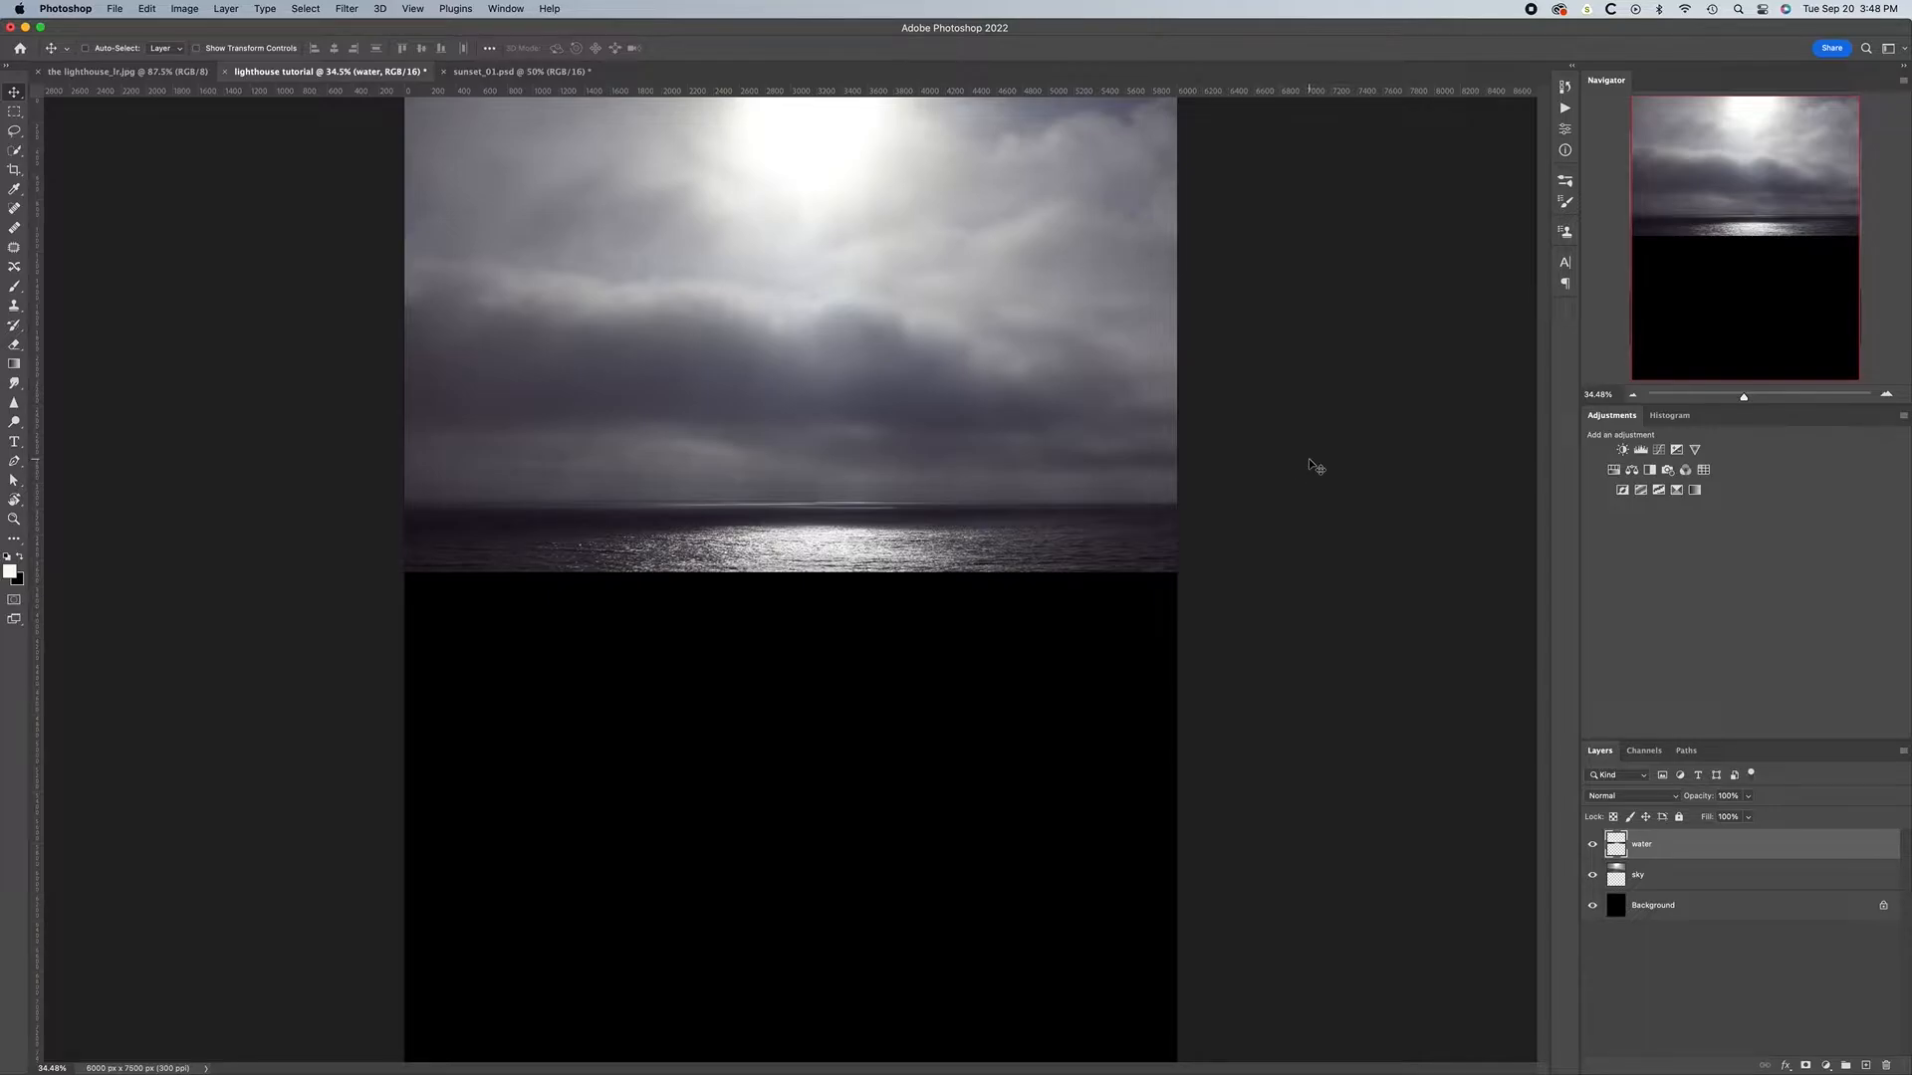
pyautogui.press('super+r')
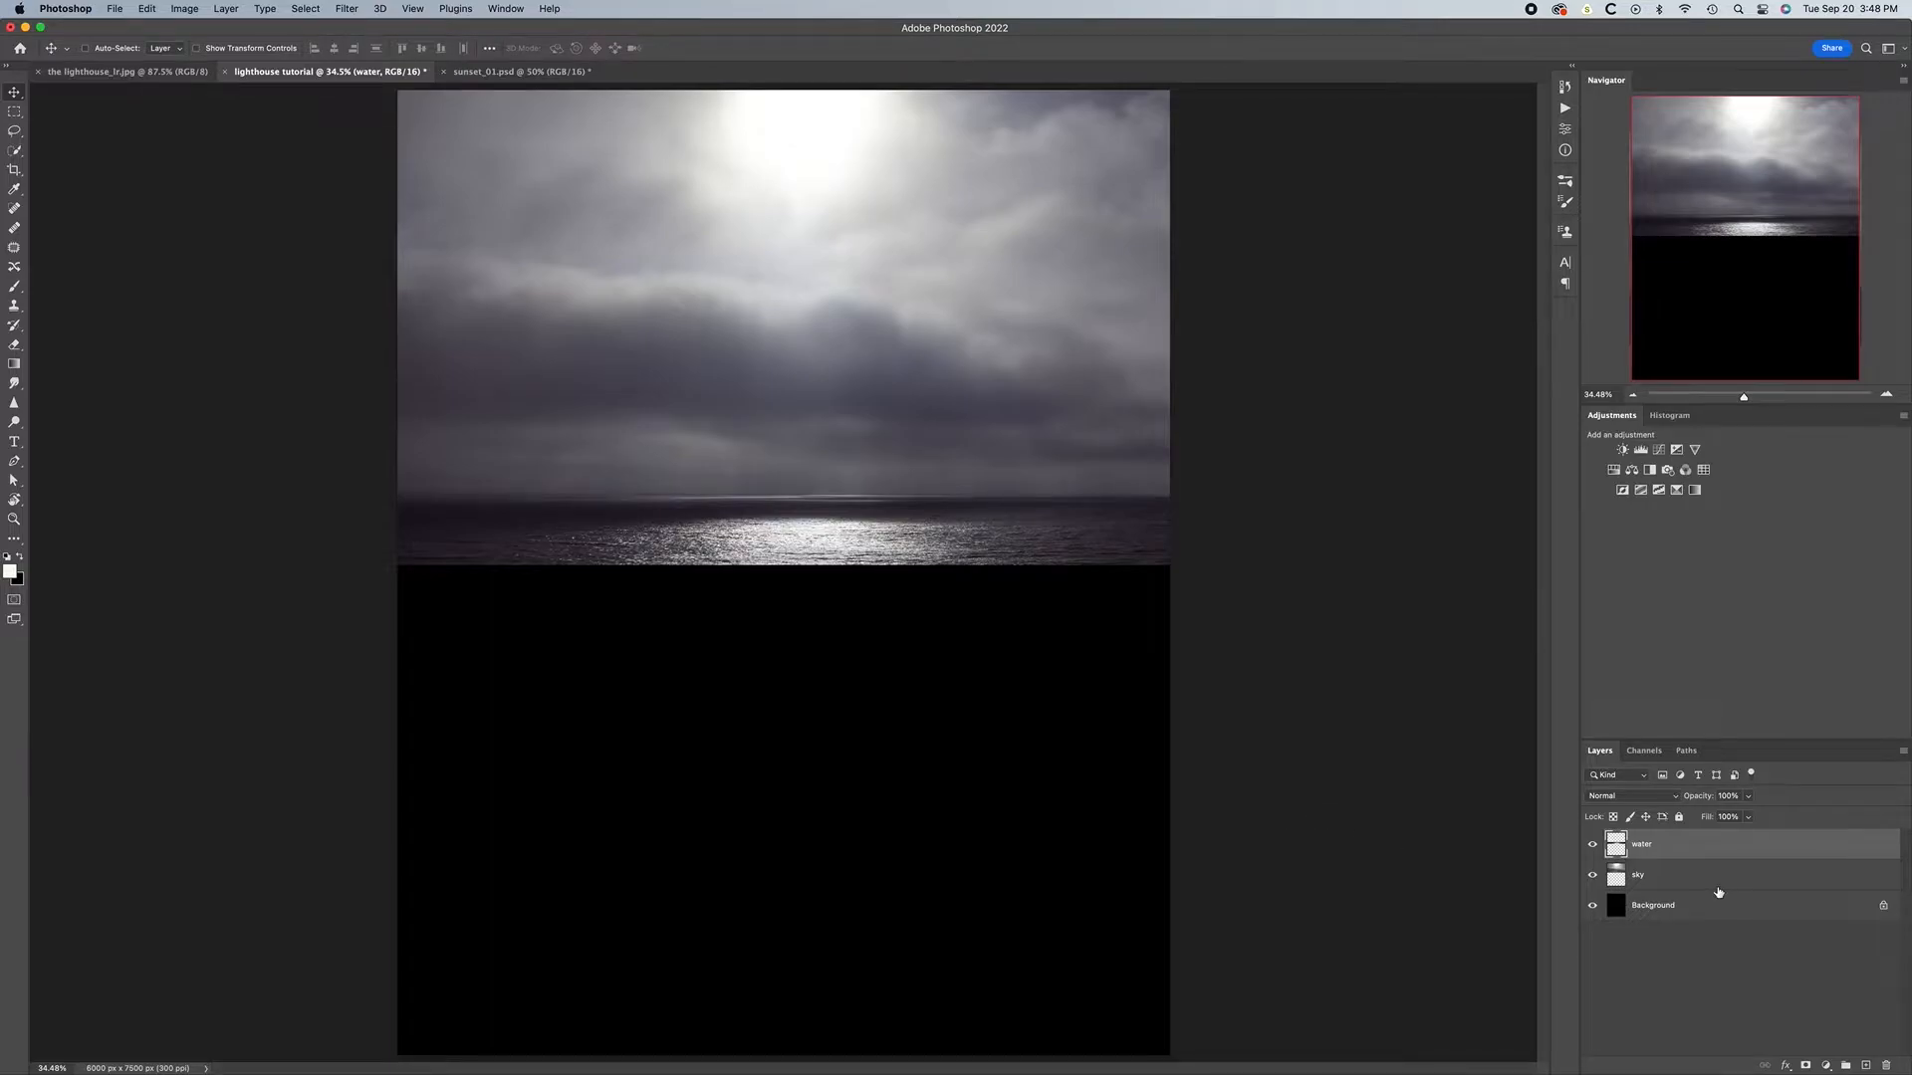
pyautogui.click(1834, 912)
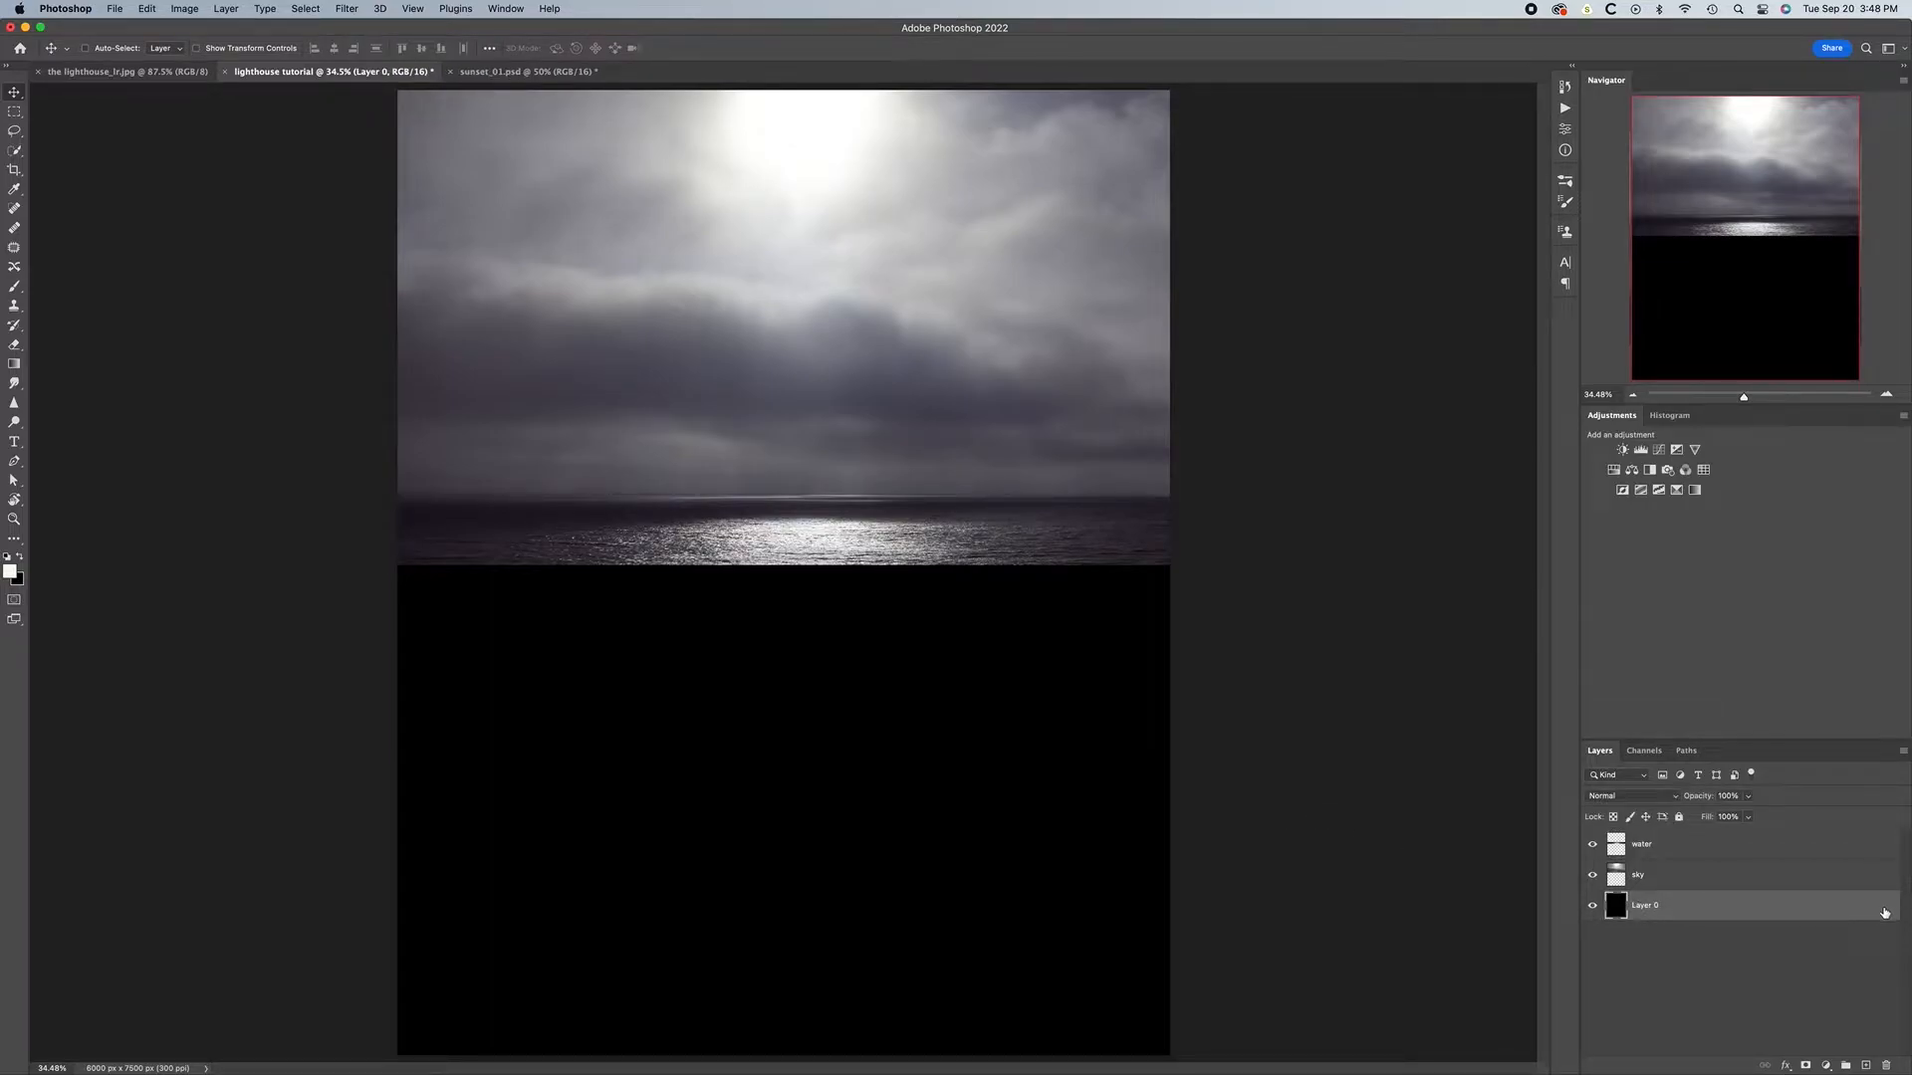
# Add a Solid Color fill layer above Layer 0, sampling the dark water near the horizon and shifting it to a saturated navy, about #0b0725
pyautogui.click(1826, 1067)
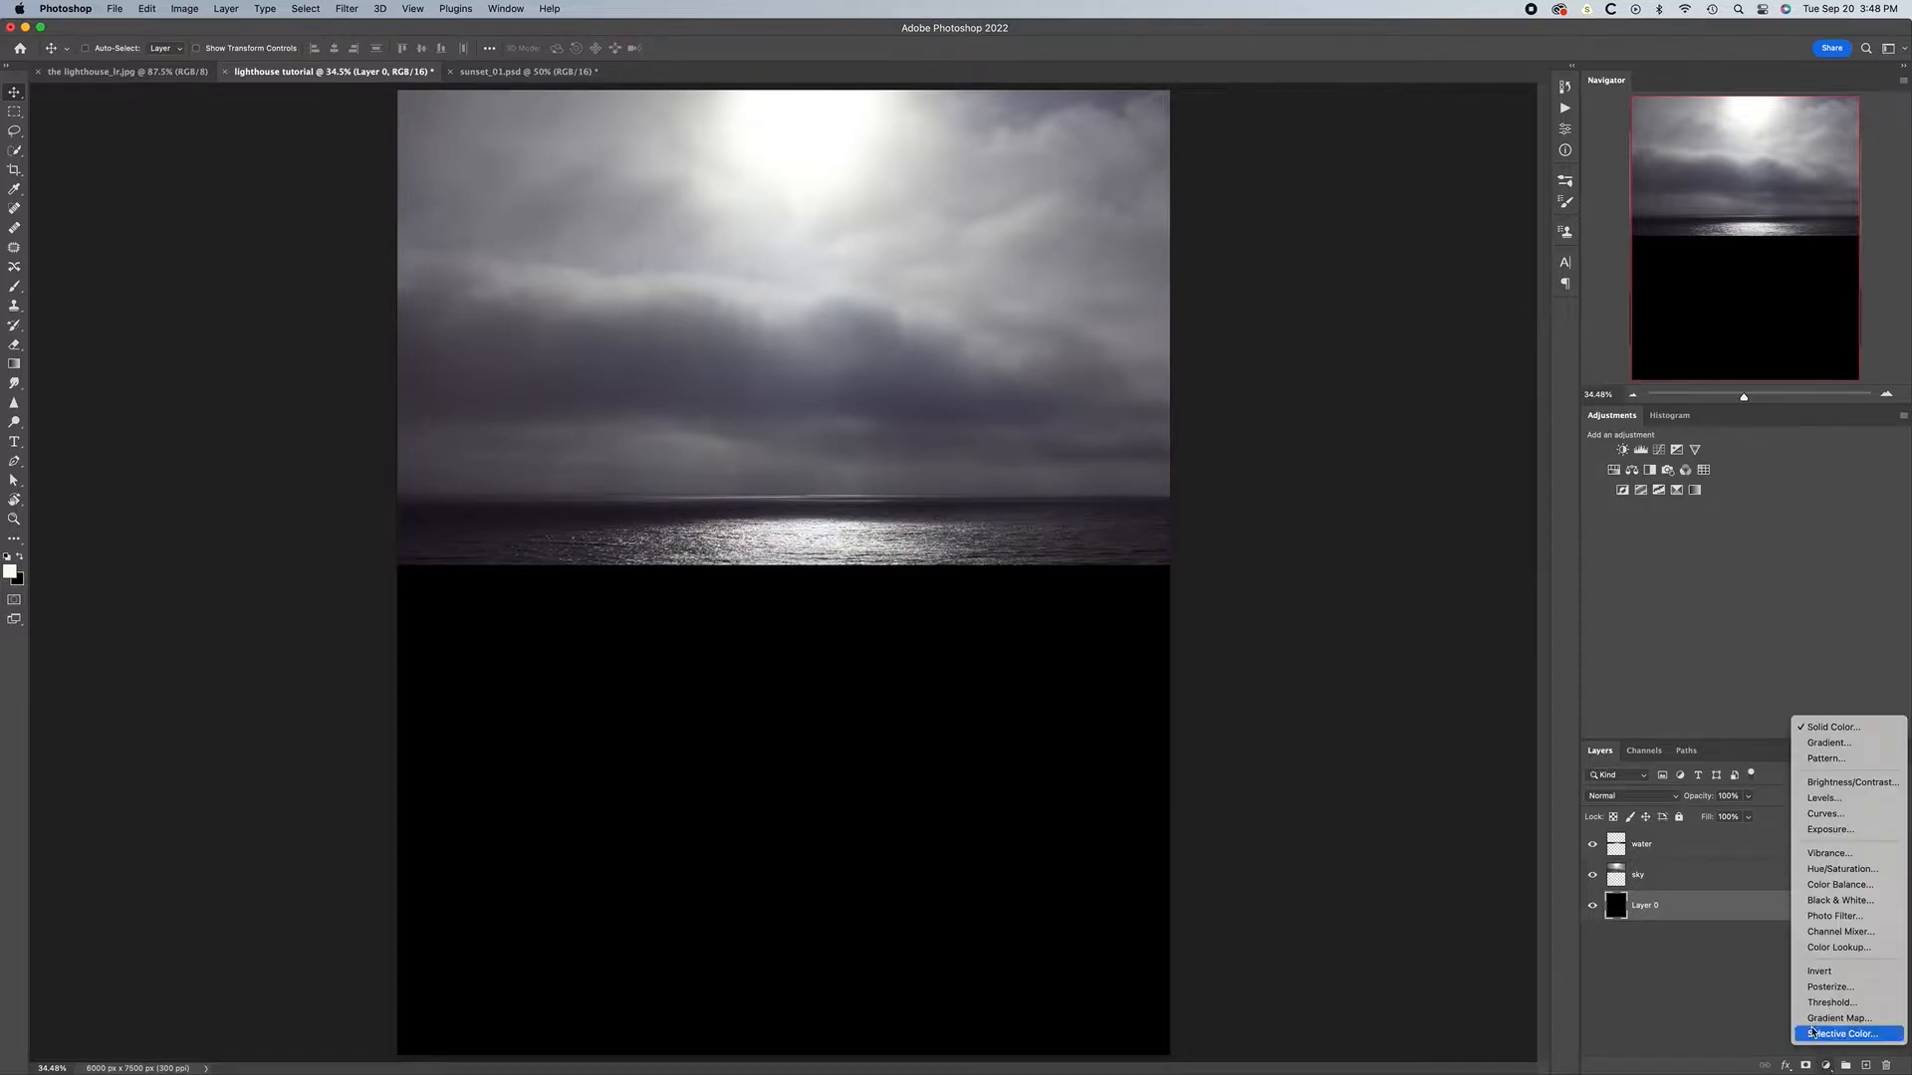
pyautogui.click(1827, 728)
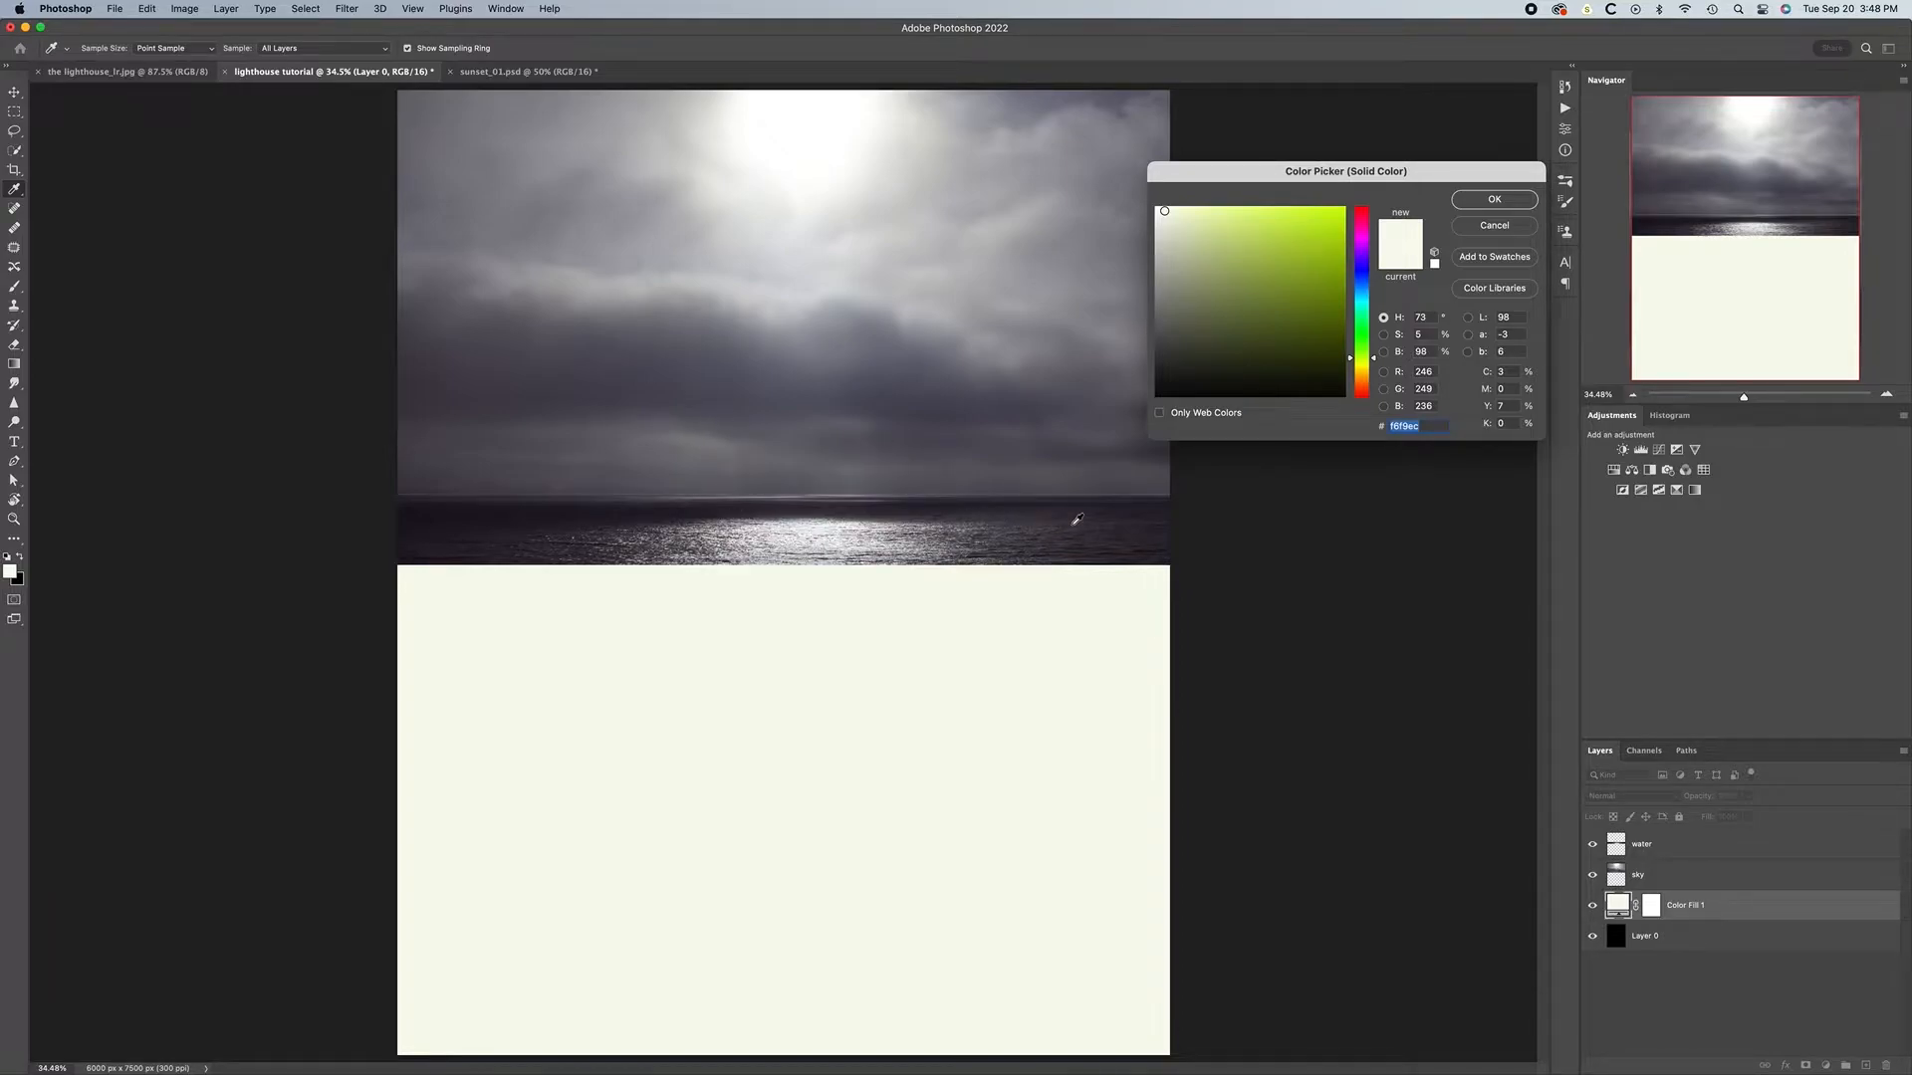
pyautogui.click(1128, 506)
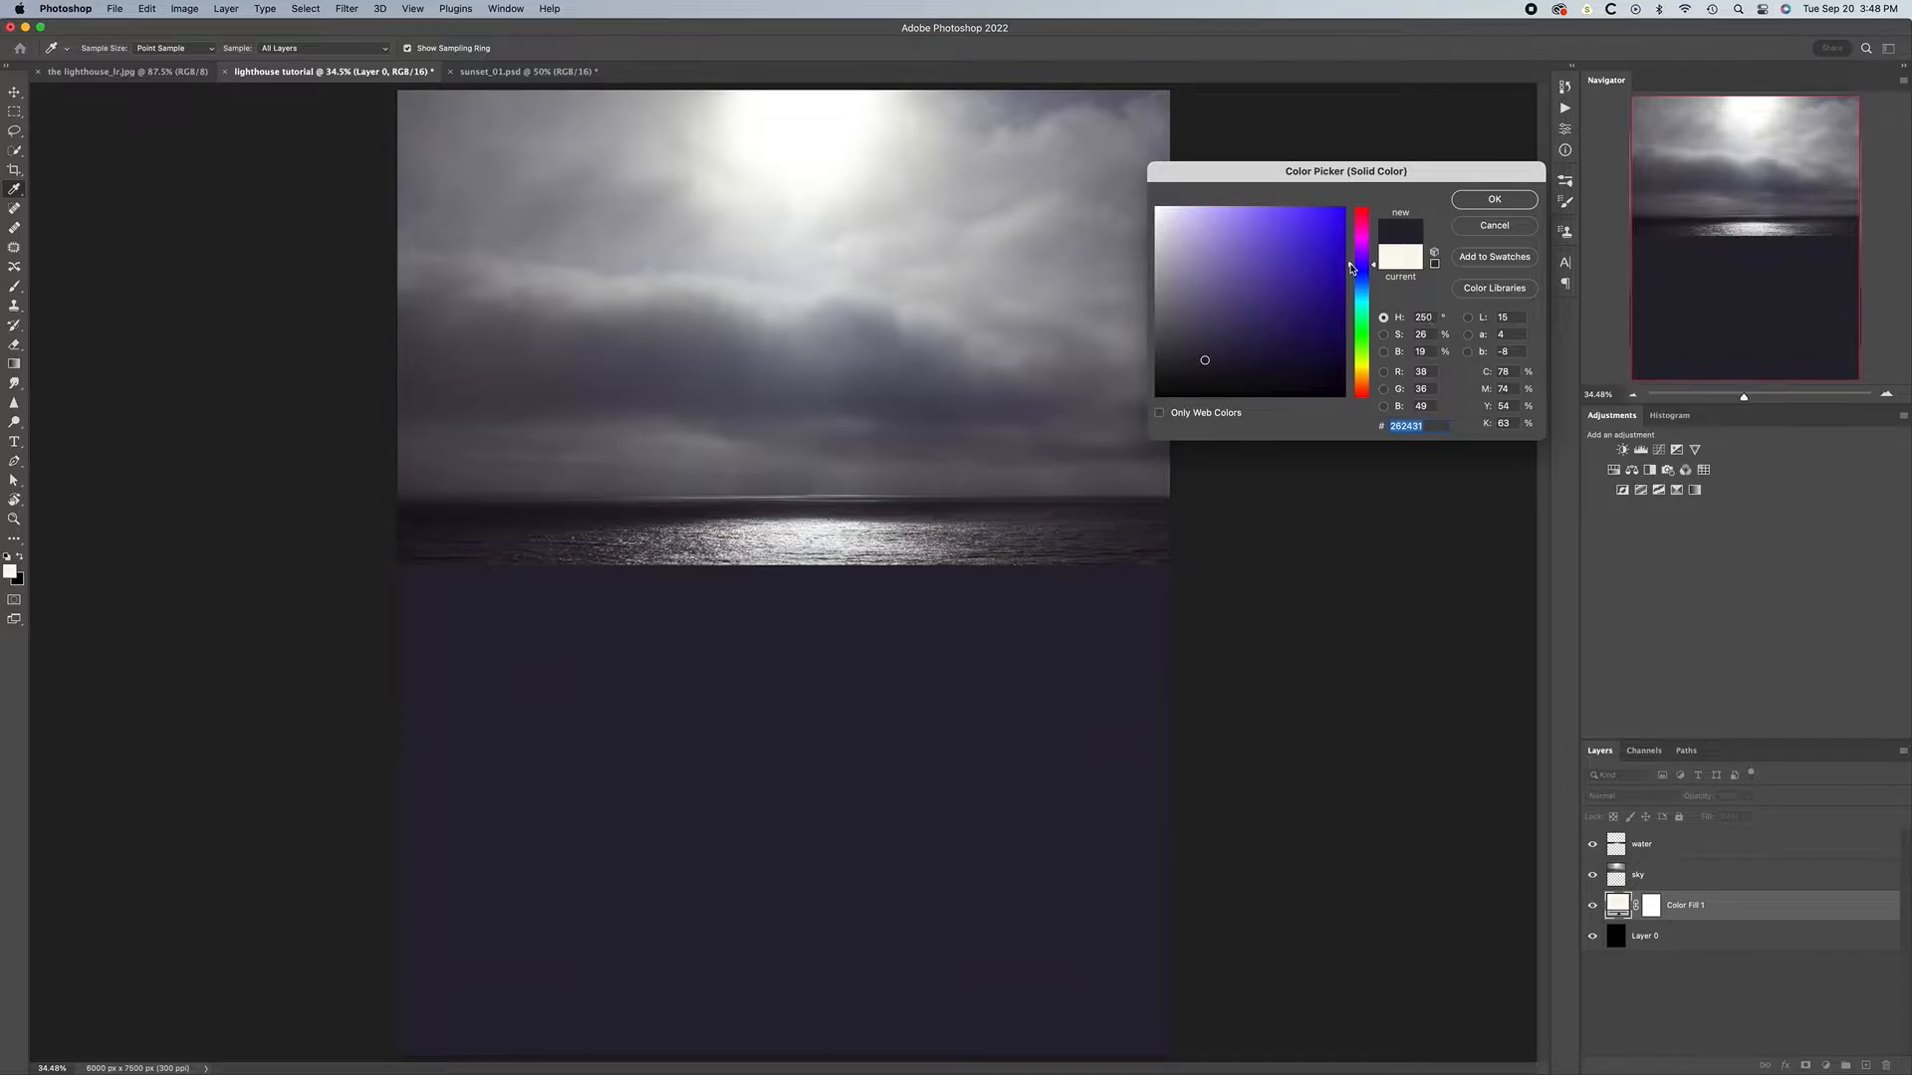
pyautogui.moveTo(1208, 363); pyautogui.dragTo(1303, 371)
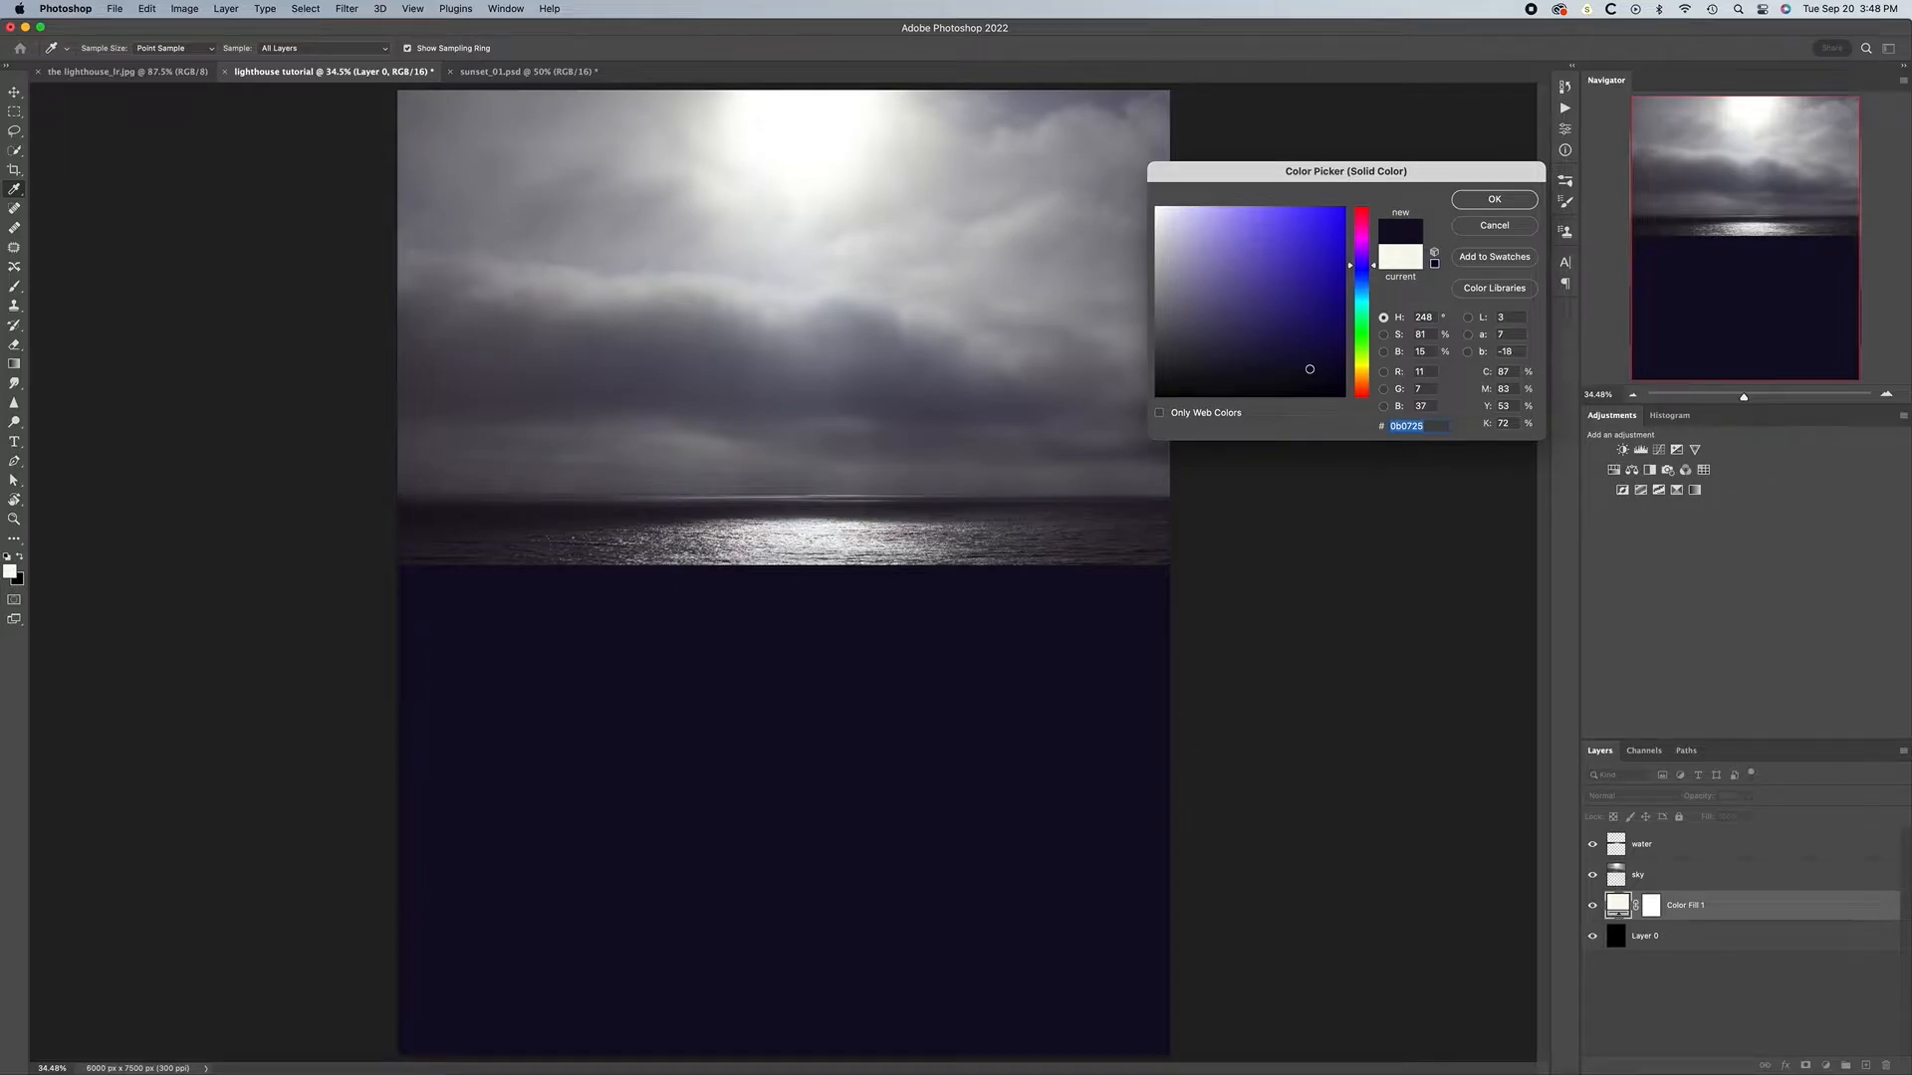
pyautogui.moveTo(1309, 370); pyautogui.dragTo(1306, 372)
pyautogui.click(1508, 202)
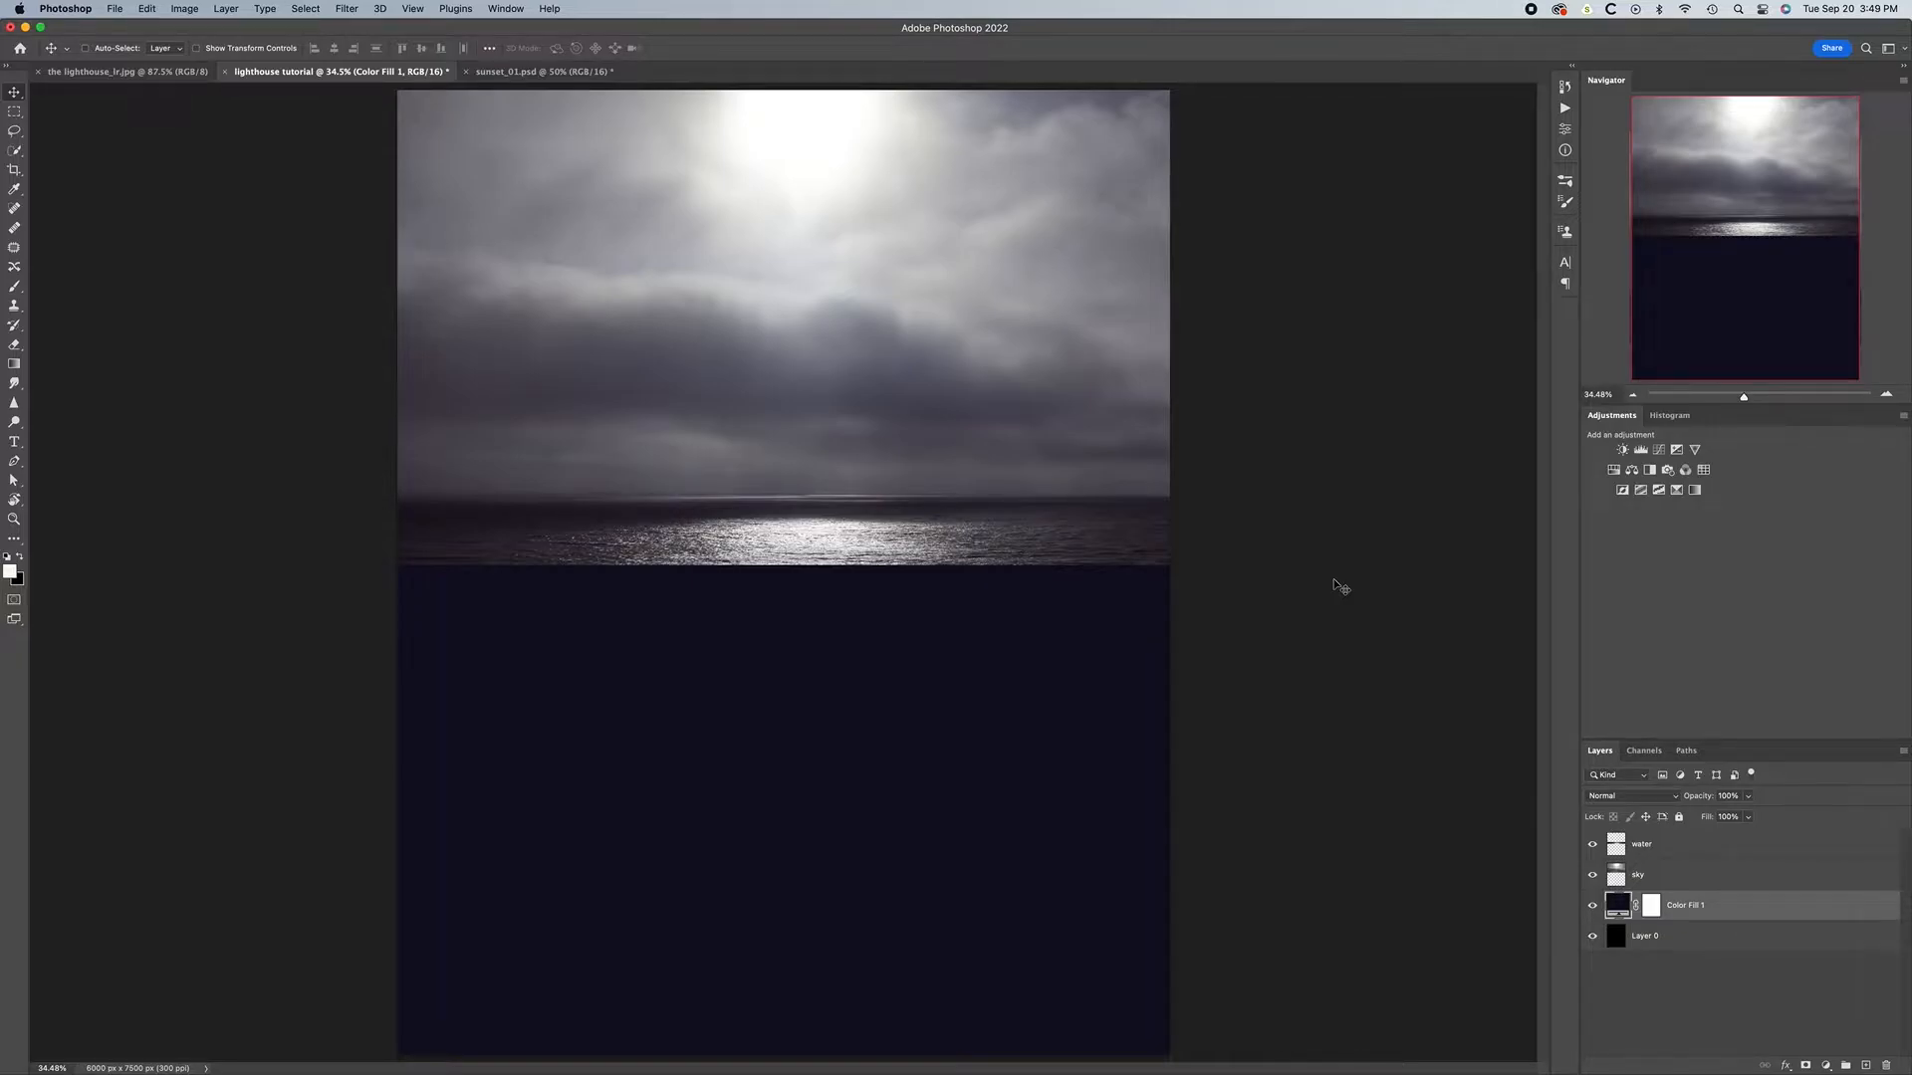
# Save the document as lighthouse tutorial.psd in YouTube > BTS & Making Of > Making of The Lighthouse > Imgs
pyautogui.press('super+shift+s')
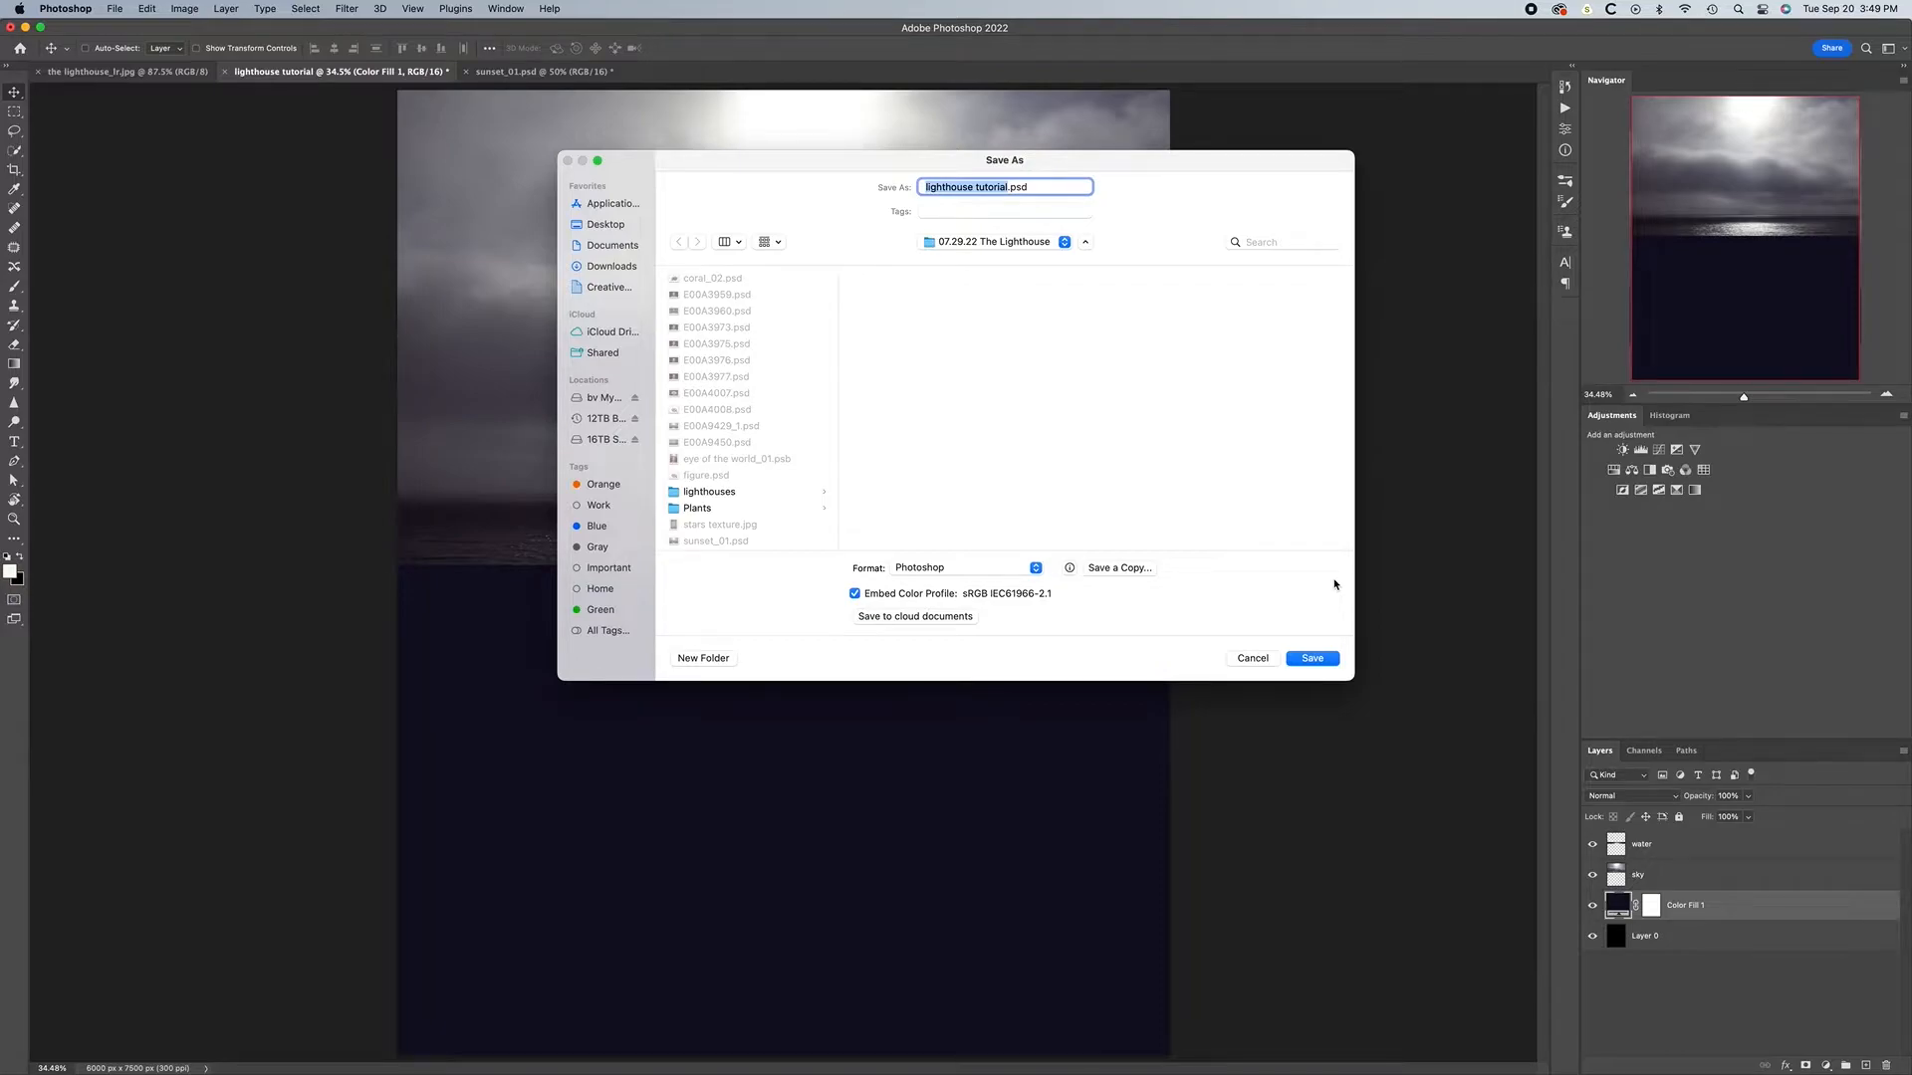
pyautogui.click(620, 442)
pyautogui.click(709, 413)
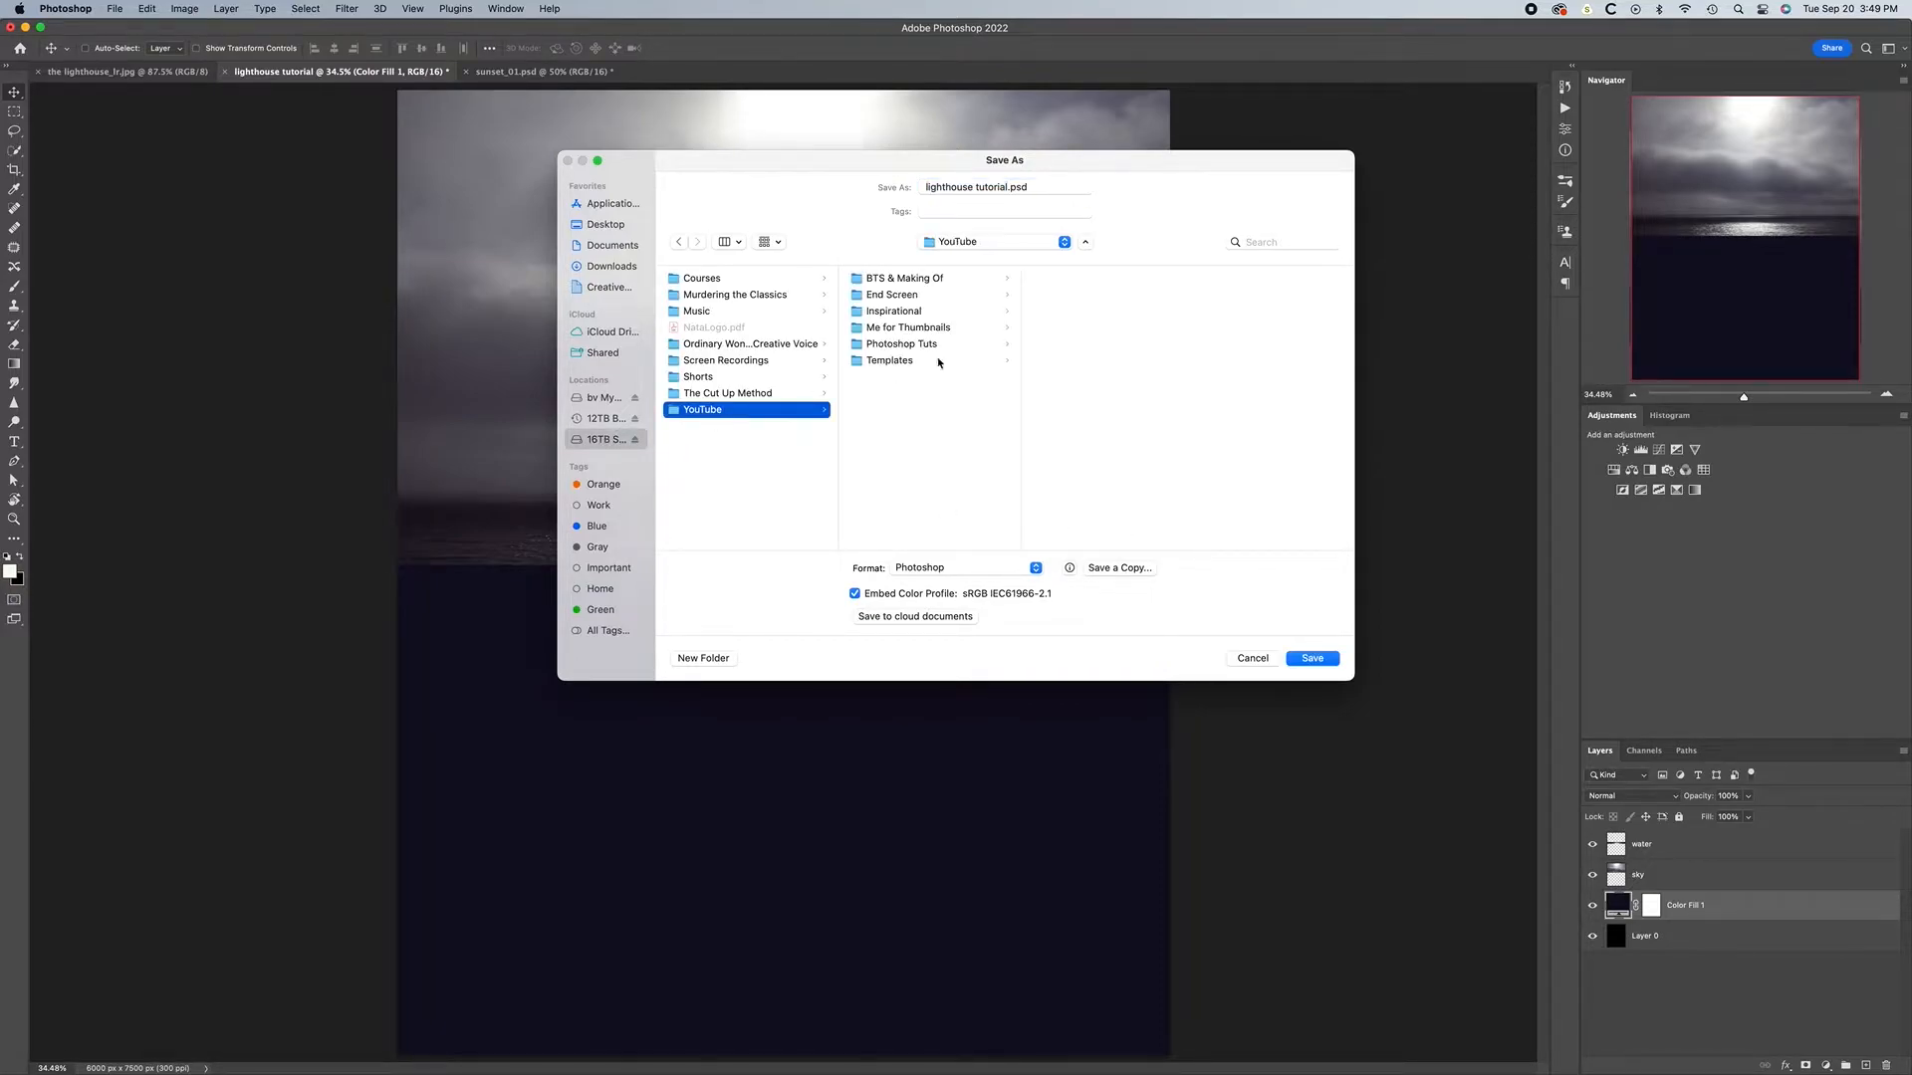
pyautogui.click(924, 280)
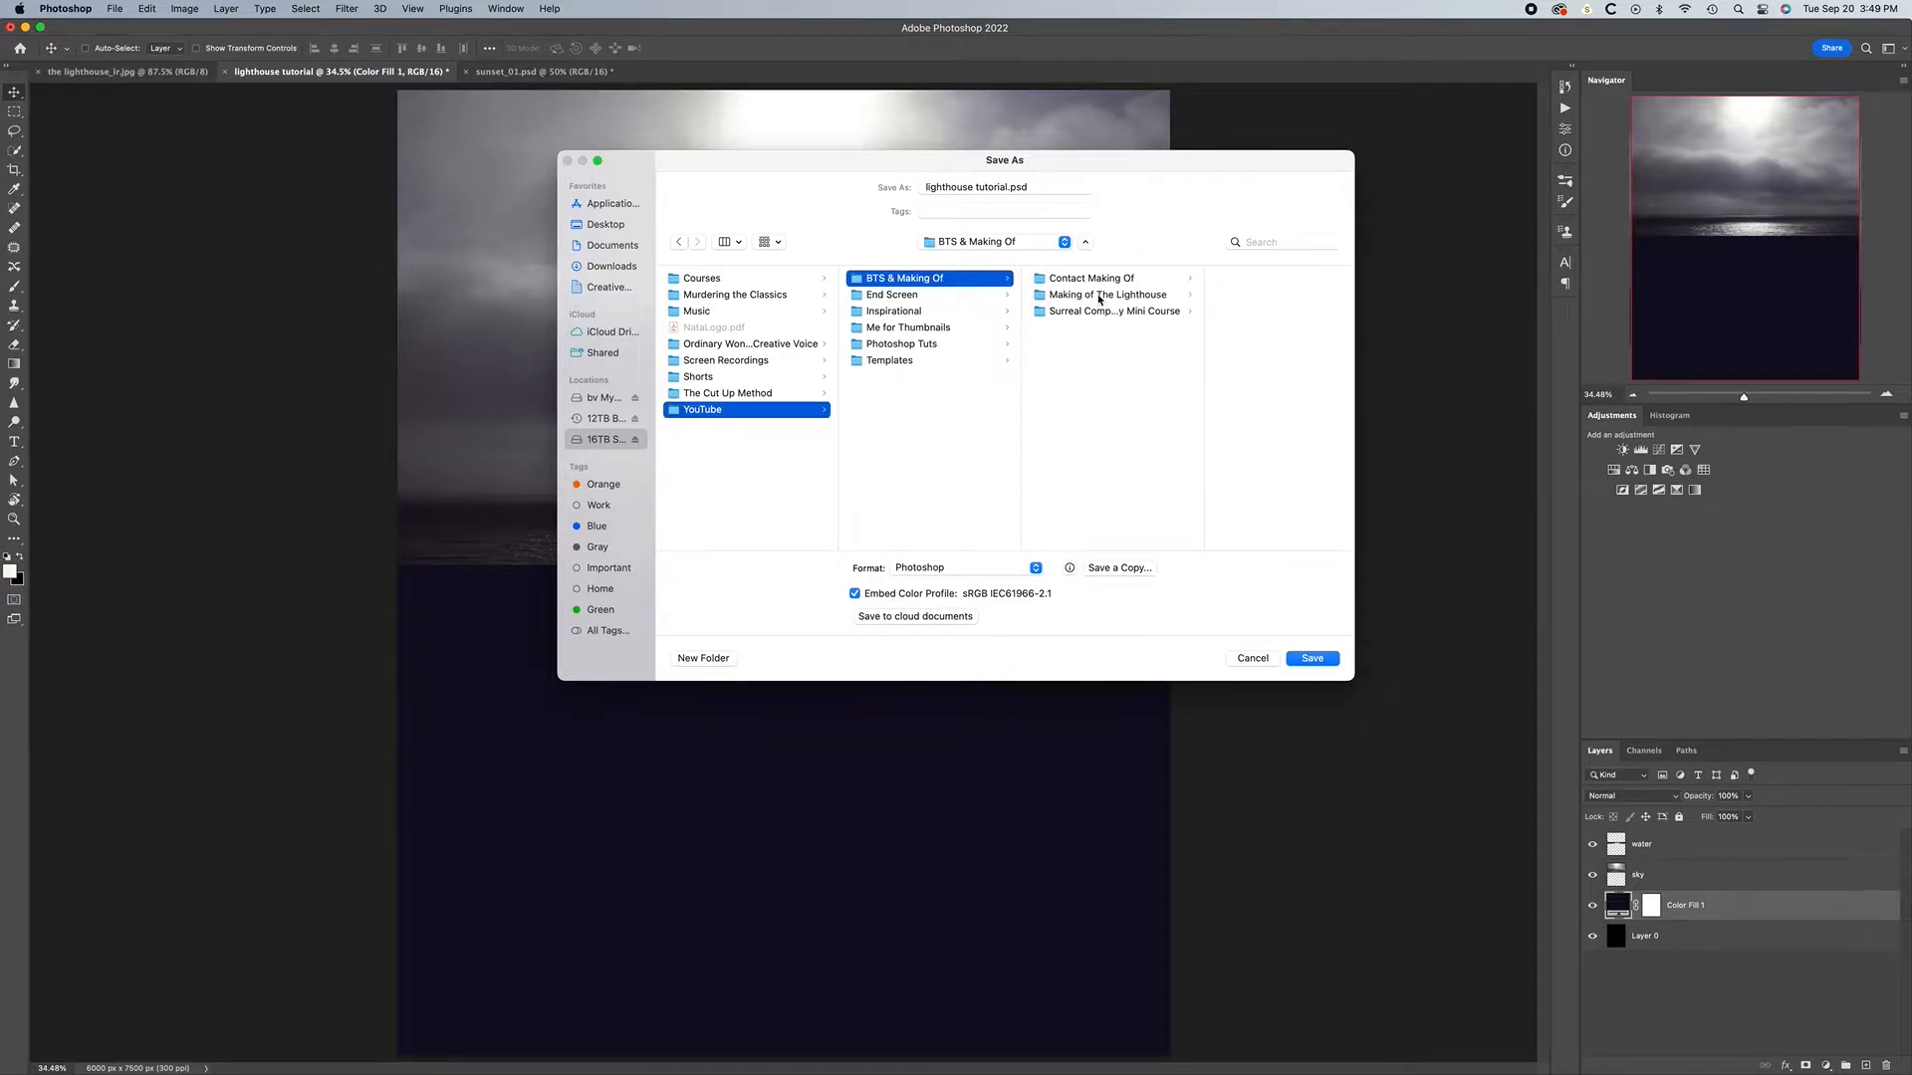
pyautogui.click(1099, 297)
pyautogui.click(1211, 311)
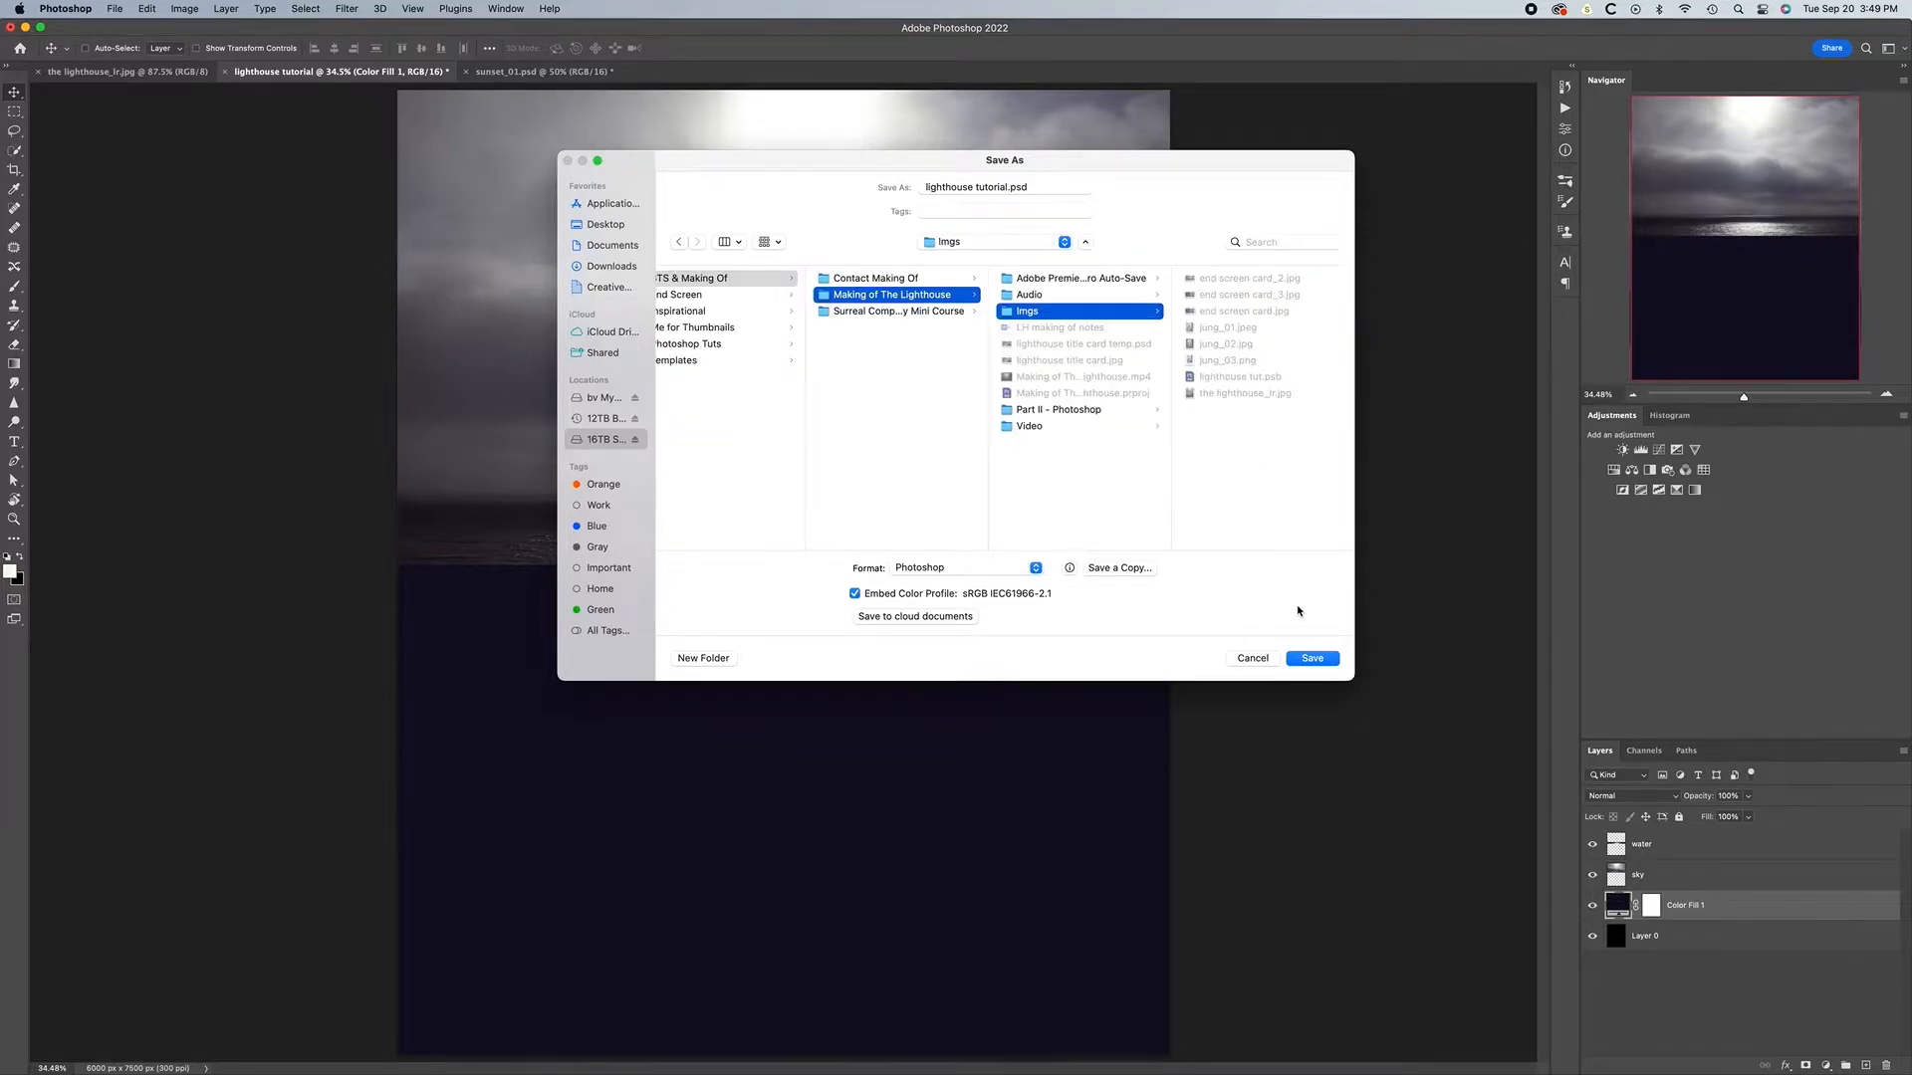
pyautogui.click(1313, 658)
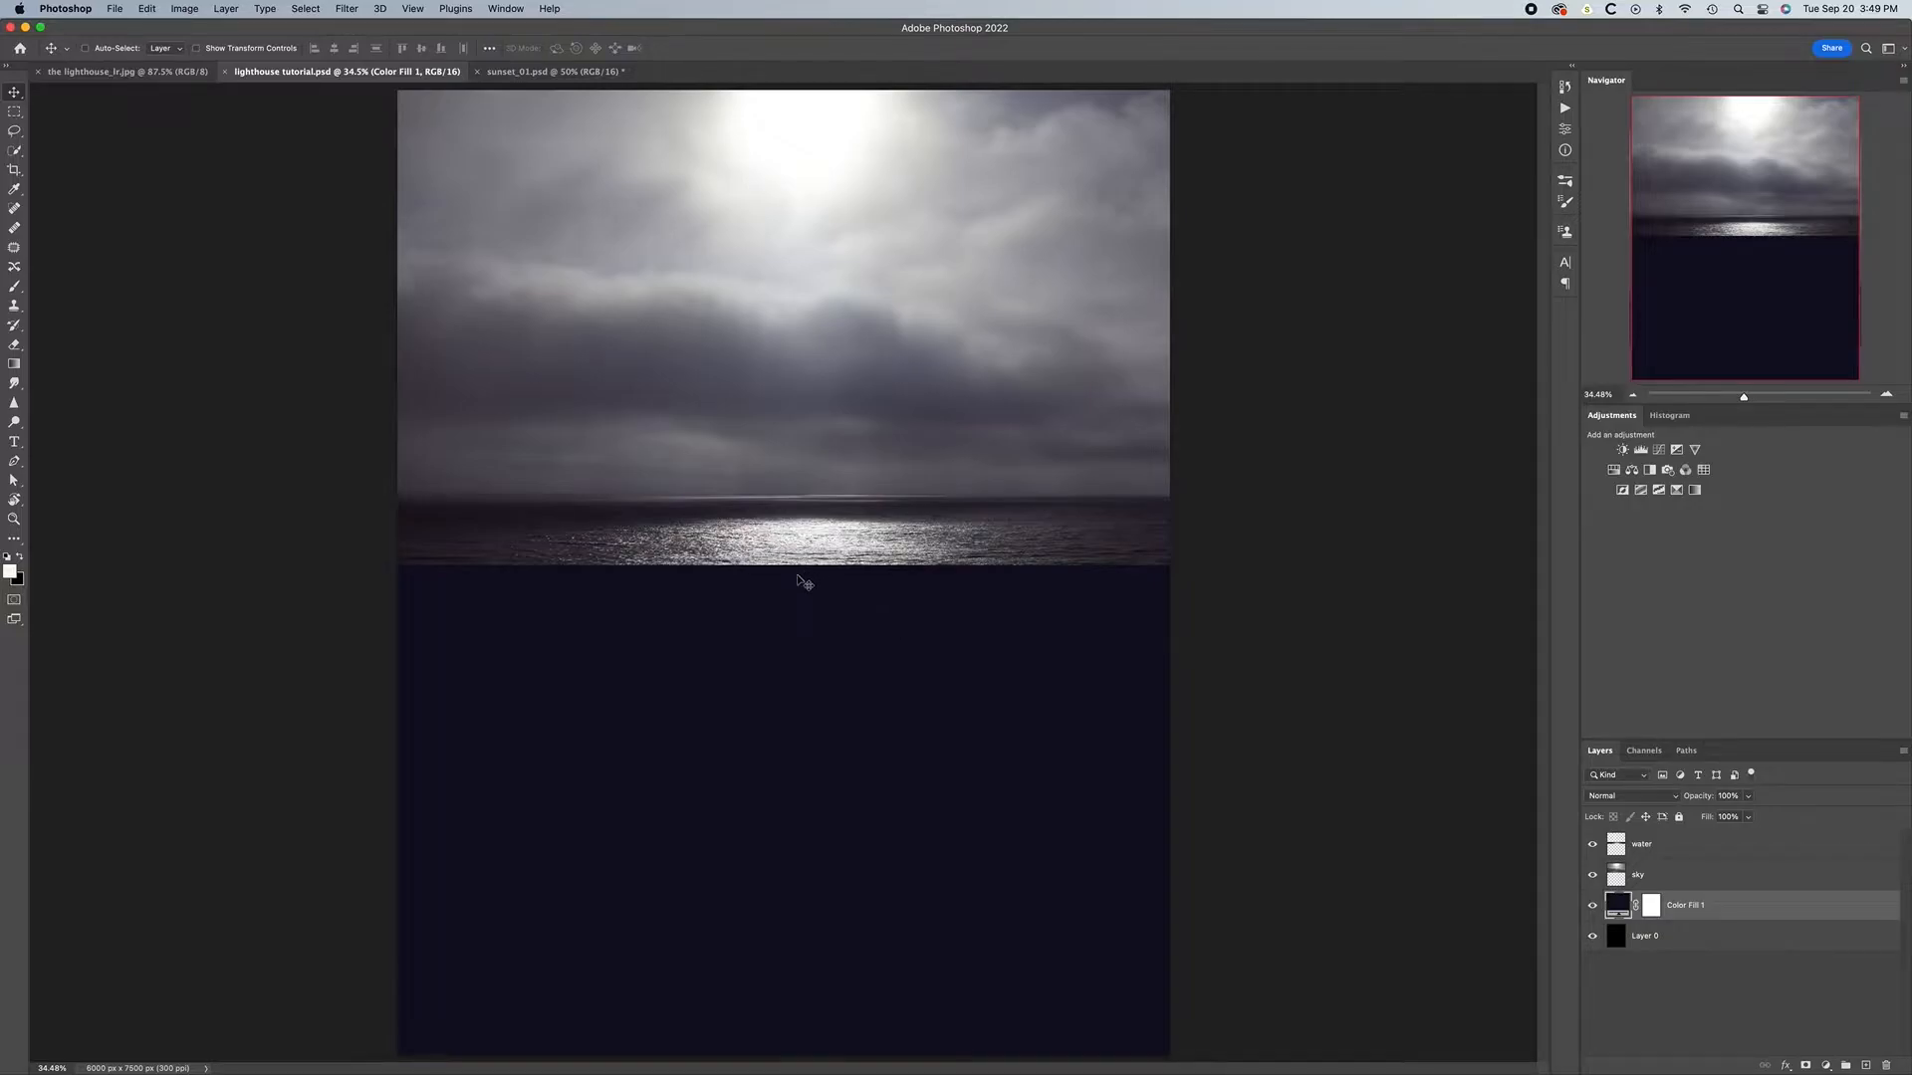
# Free-transform the water layer again, squashing it slightly upward from its lower edge
pyautogui.click(1704, 849)
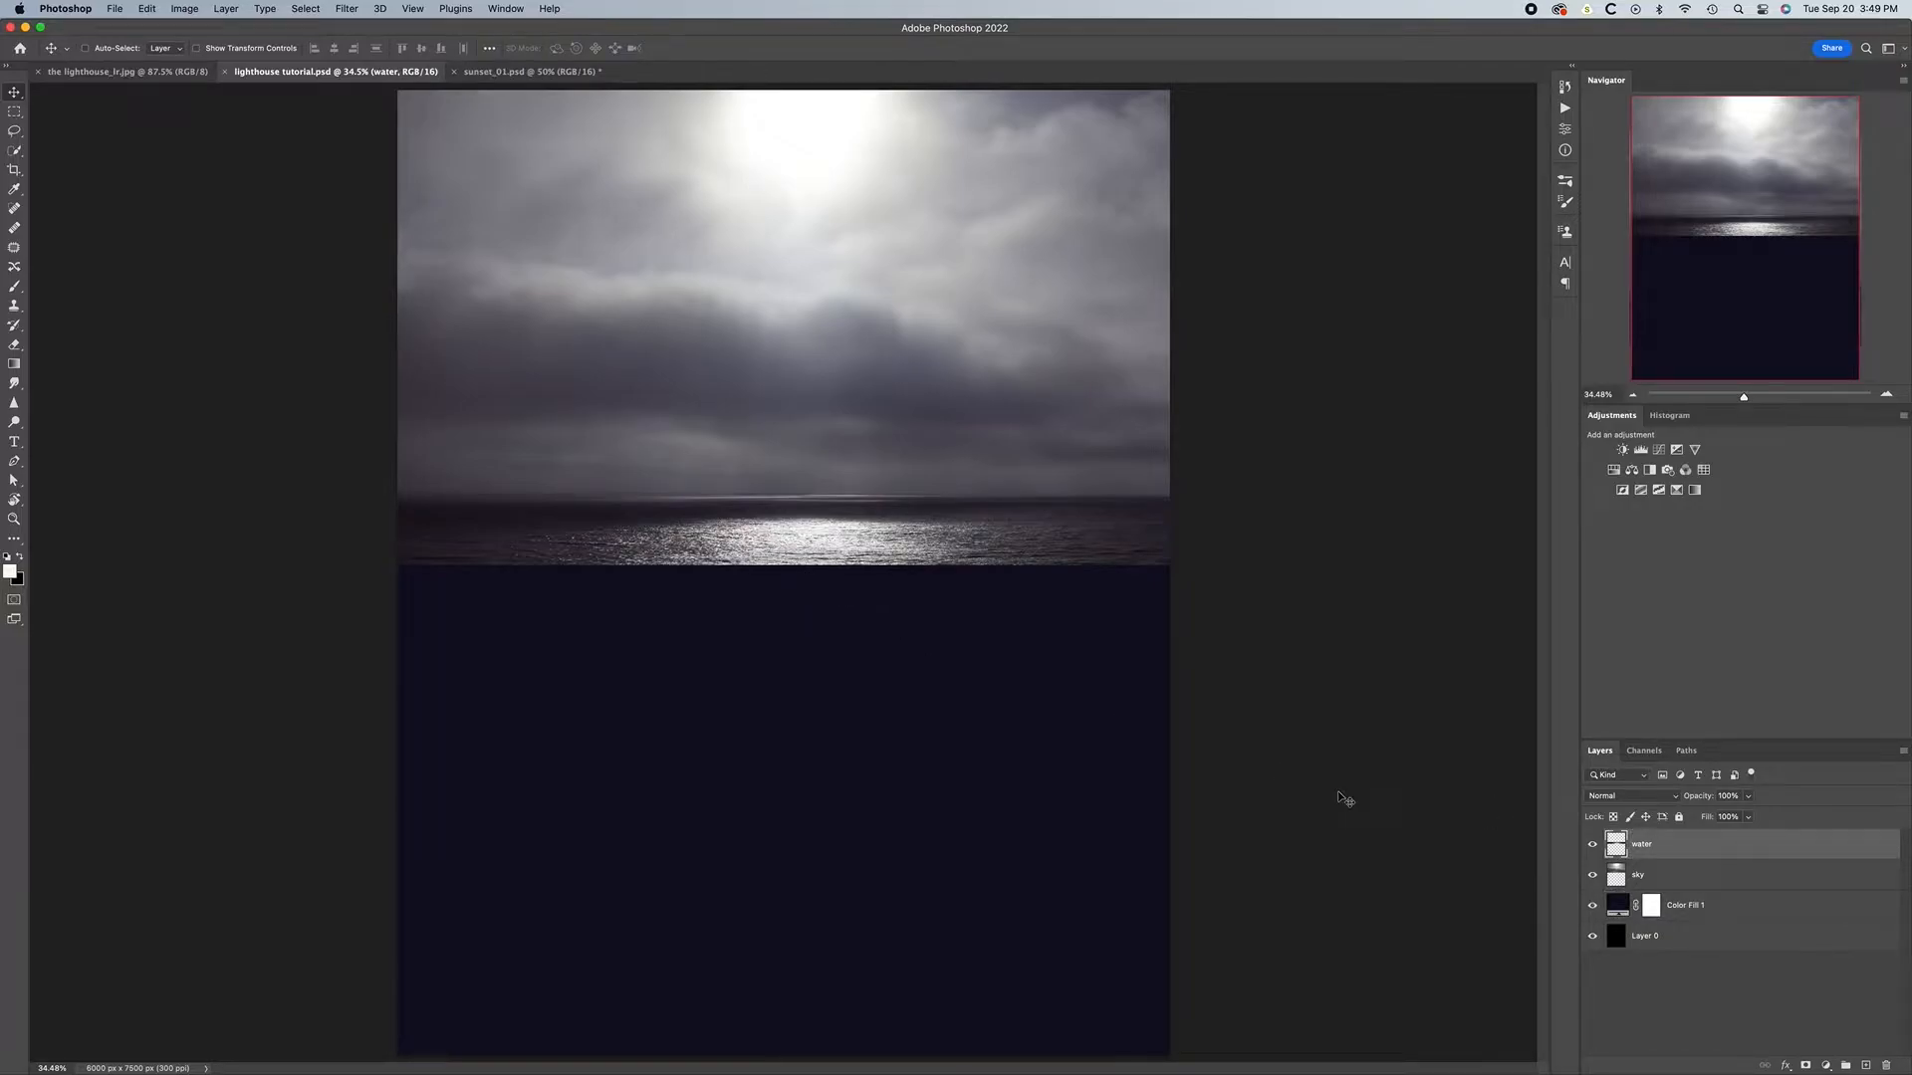
pyautogui.press('super+t')
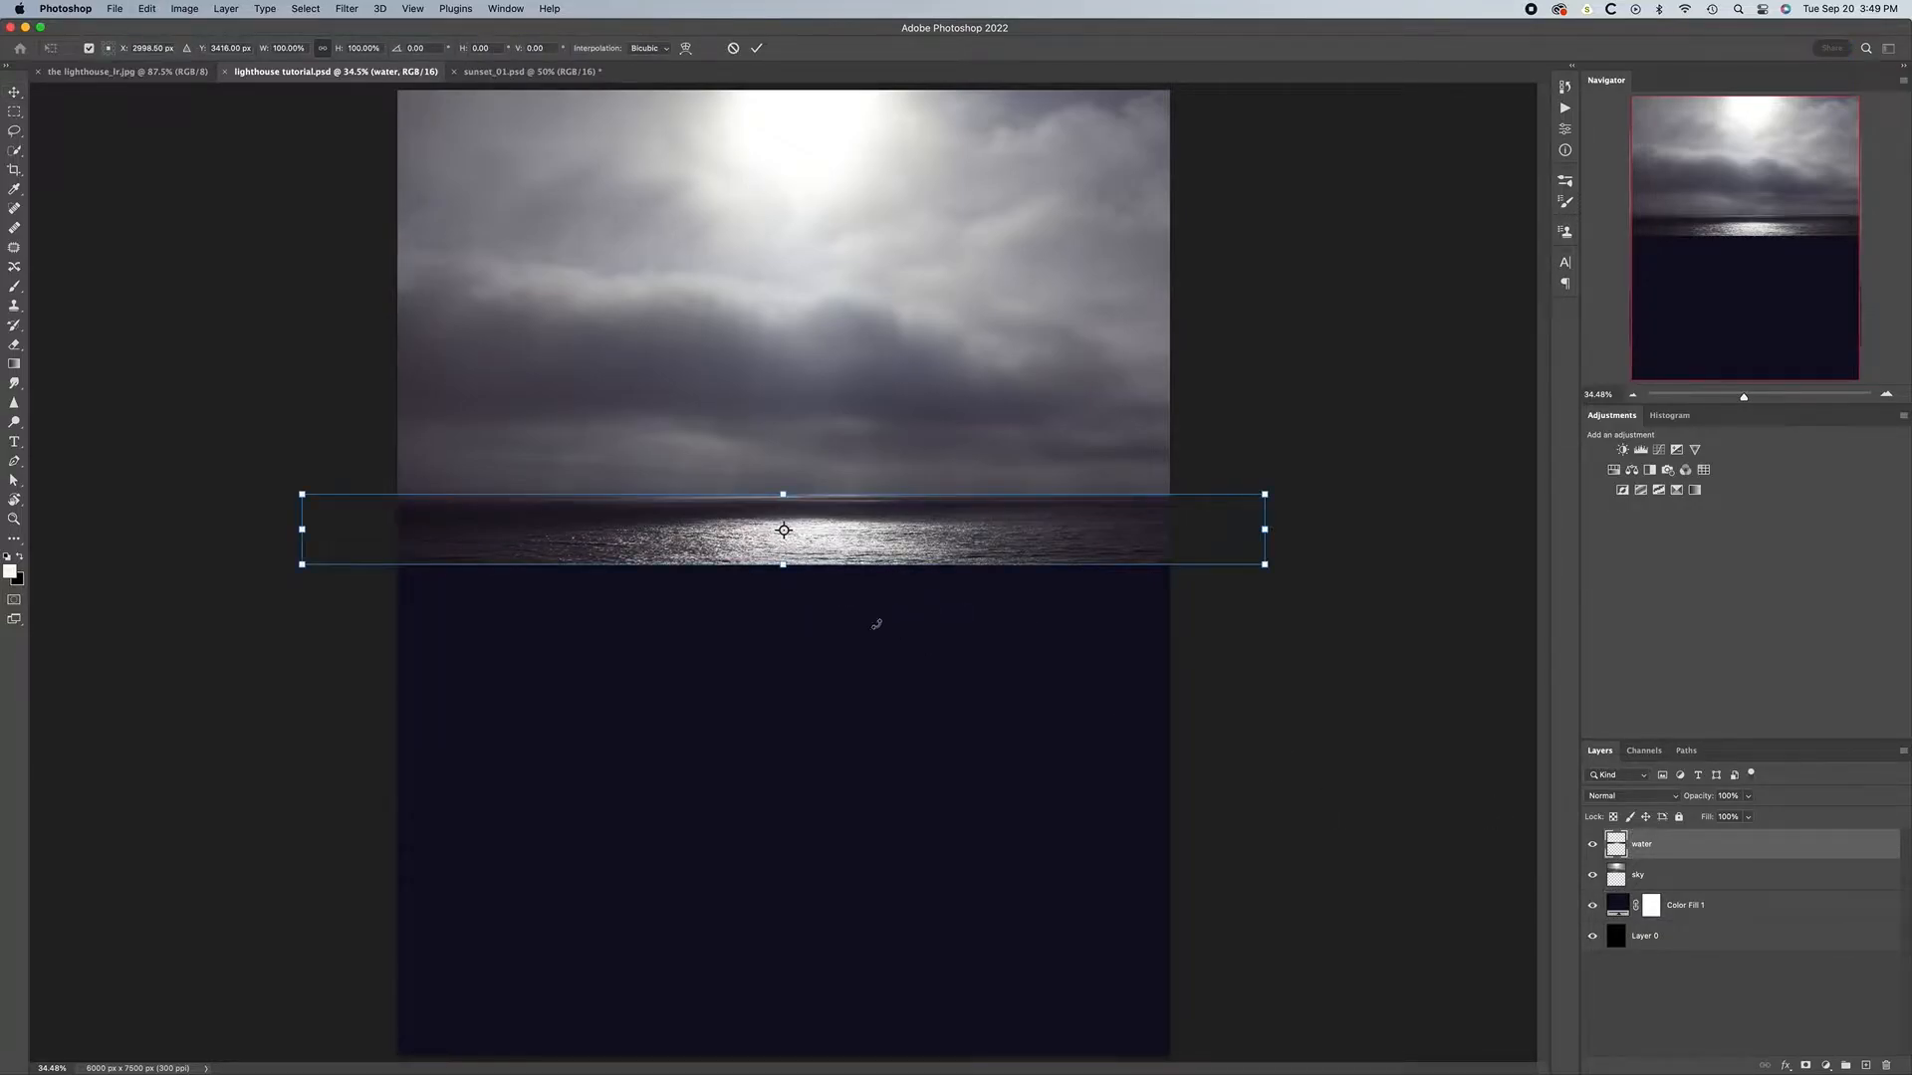
pyautogui.moveTo(783, 565); pyautogui.dragTo(782, 556)
pyautogui.press('Return')
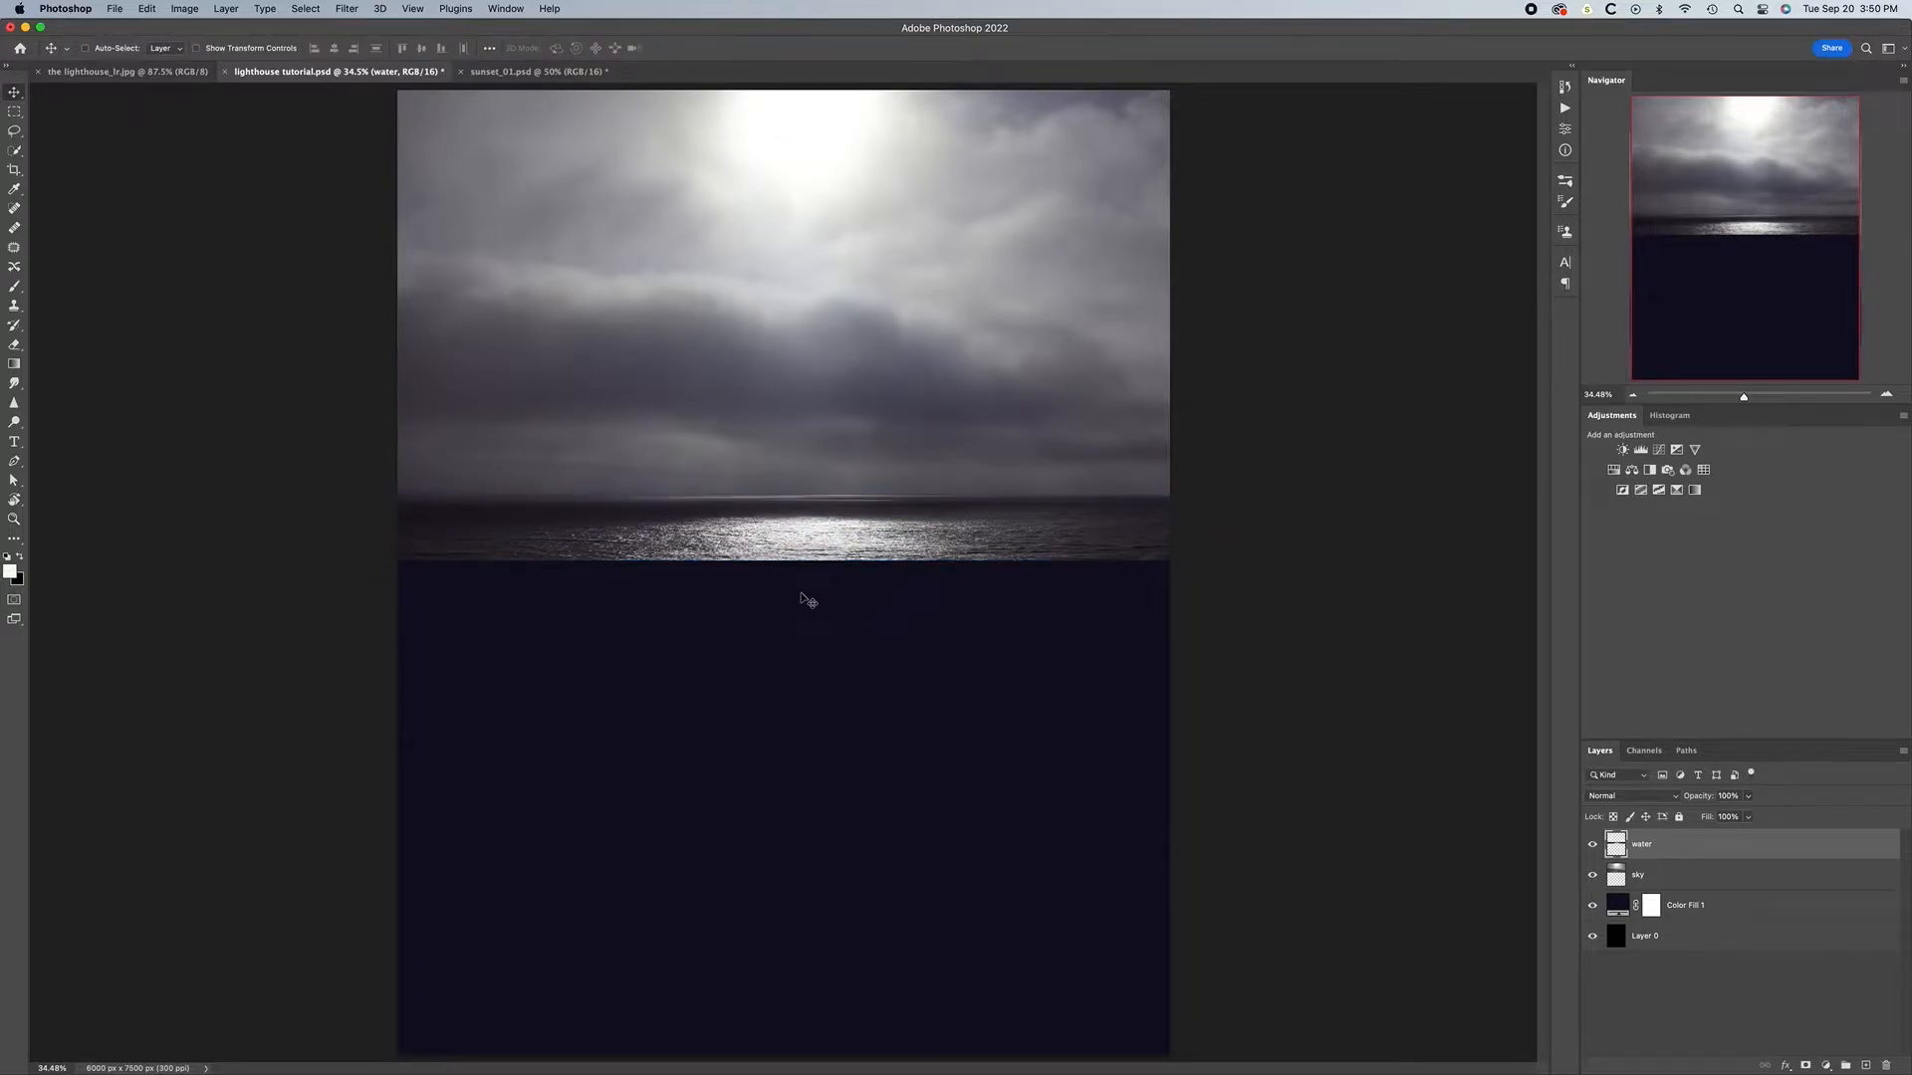
# Compare the water before and after the last squash by undoing and redoing it, leaving it applied
pyautogui.press('super+z')
pyautogui.press('super+shift+z')
pyautogui.press('super+z')
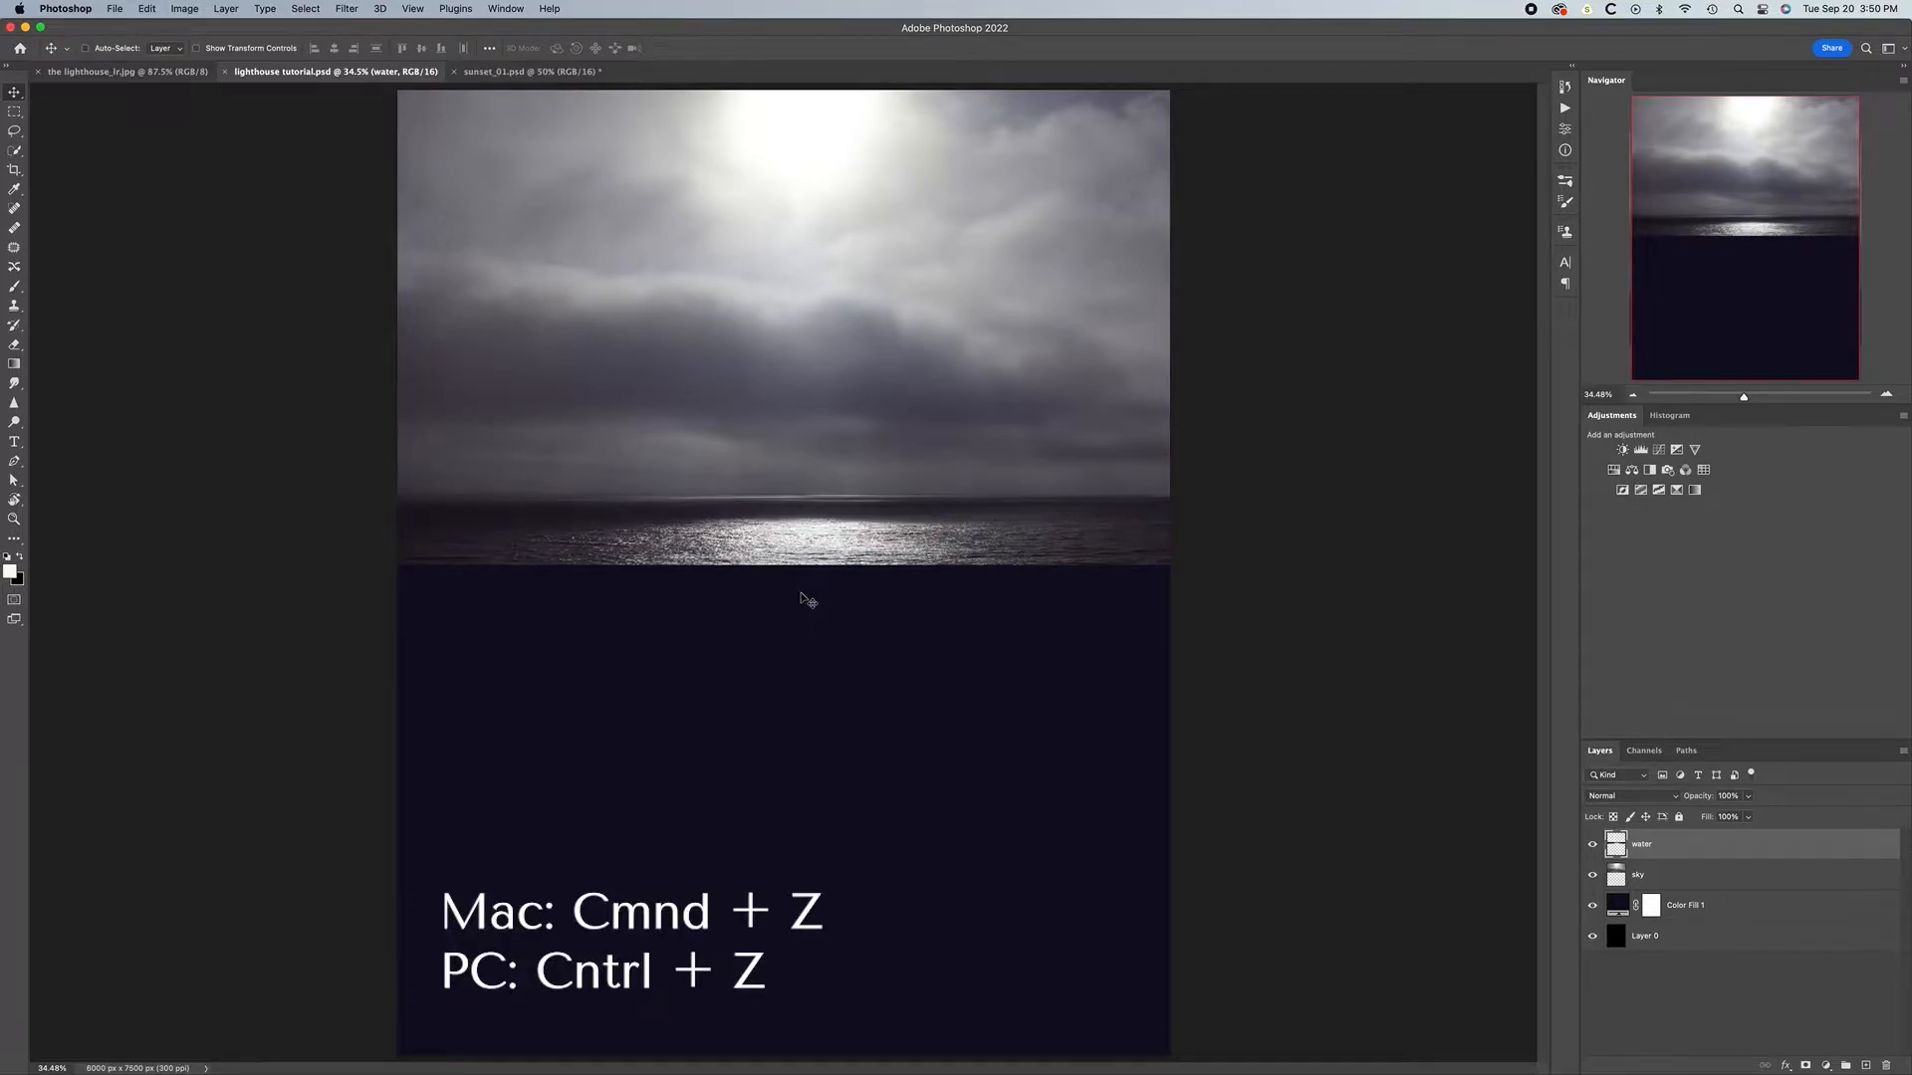
pyautogui.press('super+shift+z')
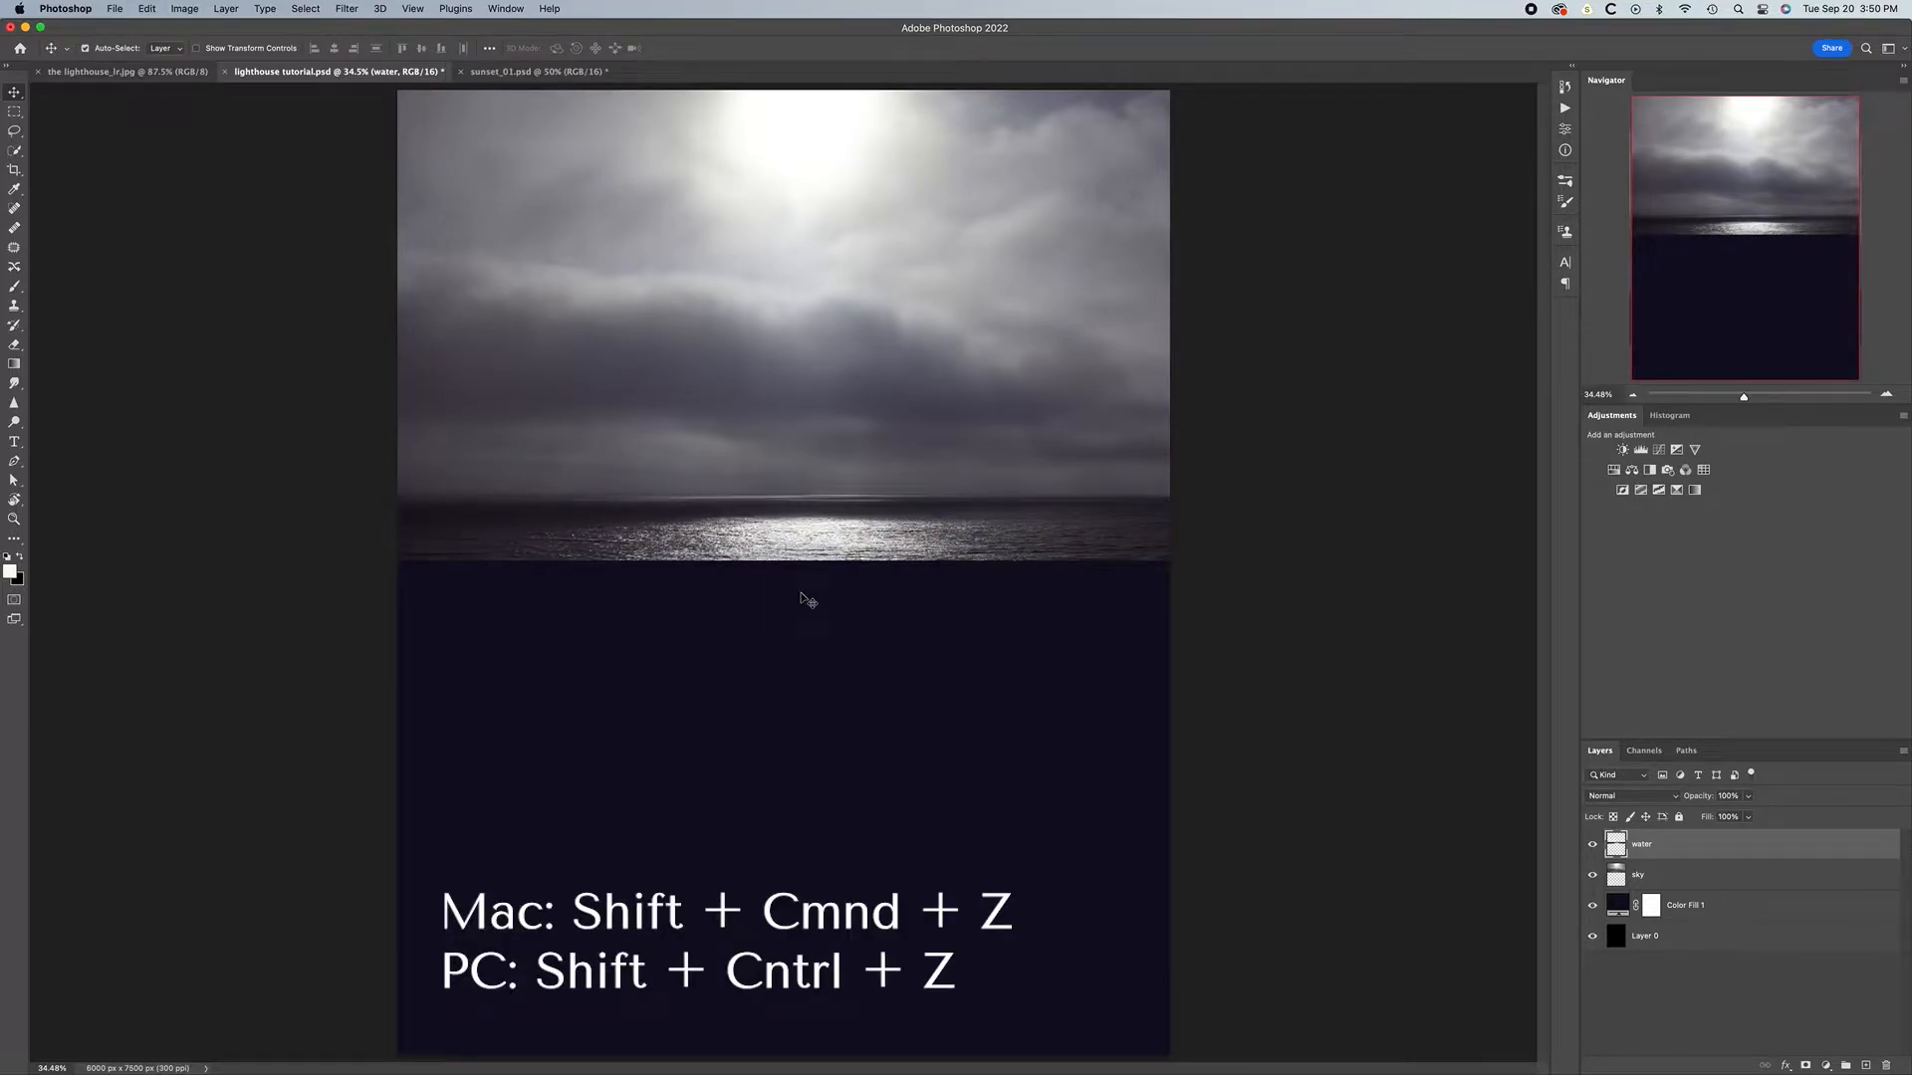
# Toggle the water squash off and on once more, and delete the black Layer 0 at the bottom of the stack
pyautogui.press('super+z')
pyautogui.press('super+shift+z')
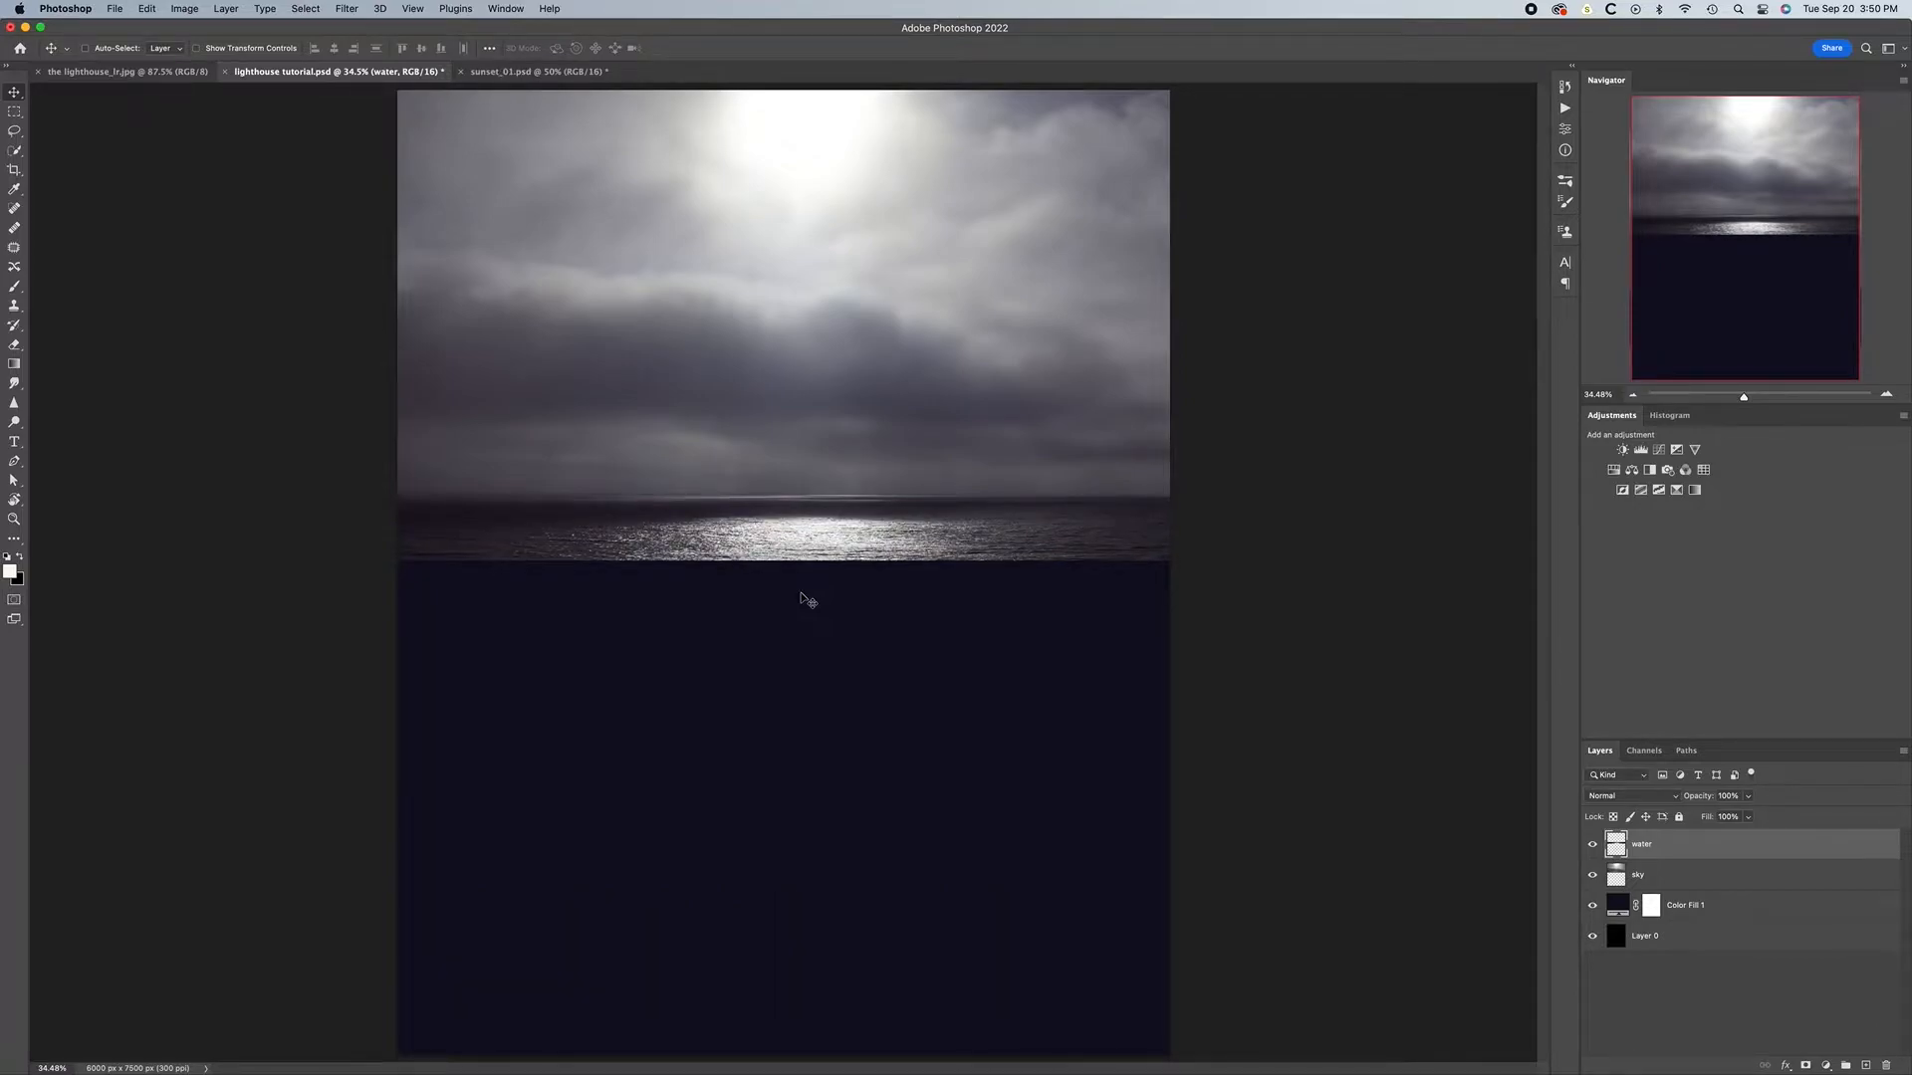
pyautogui.click(1700, 941)
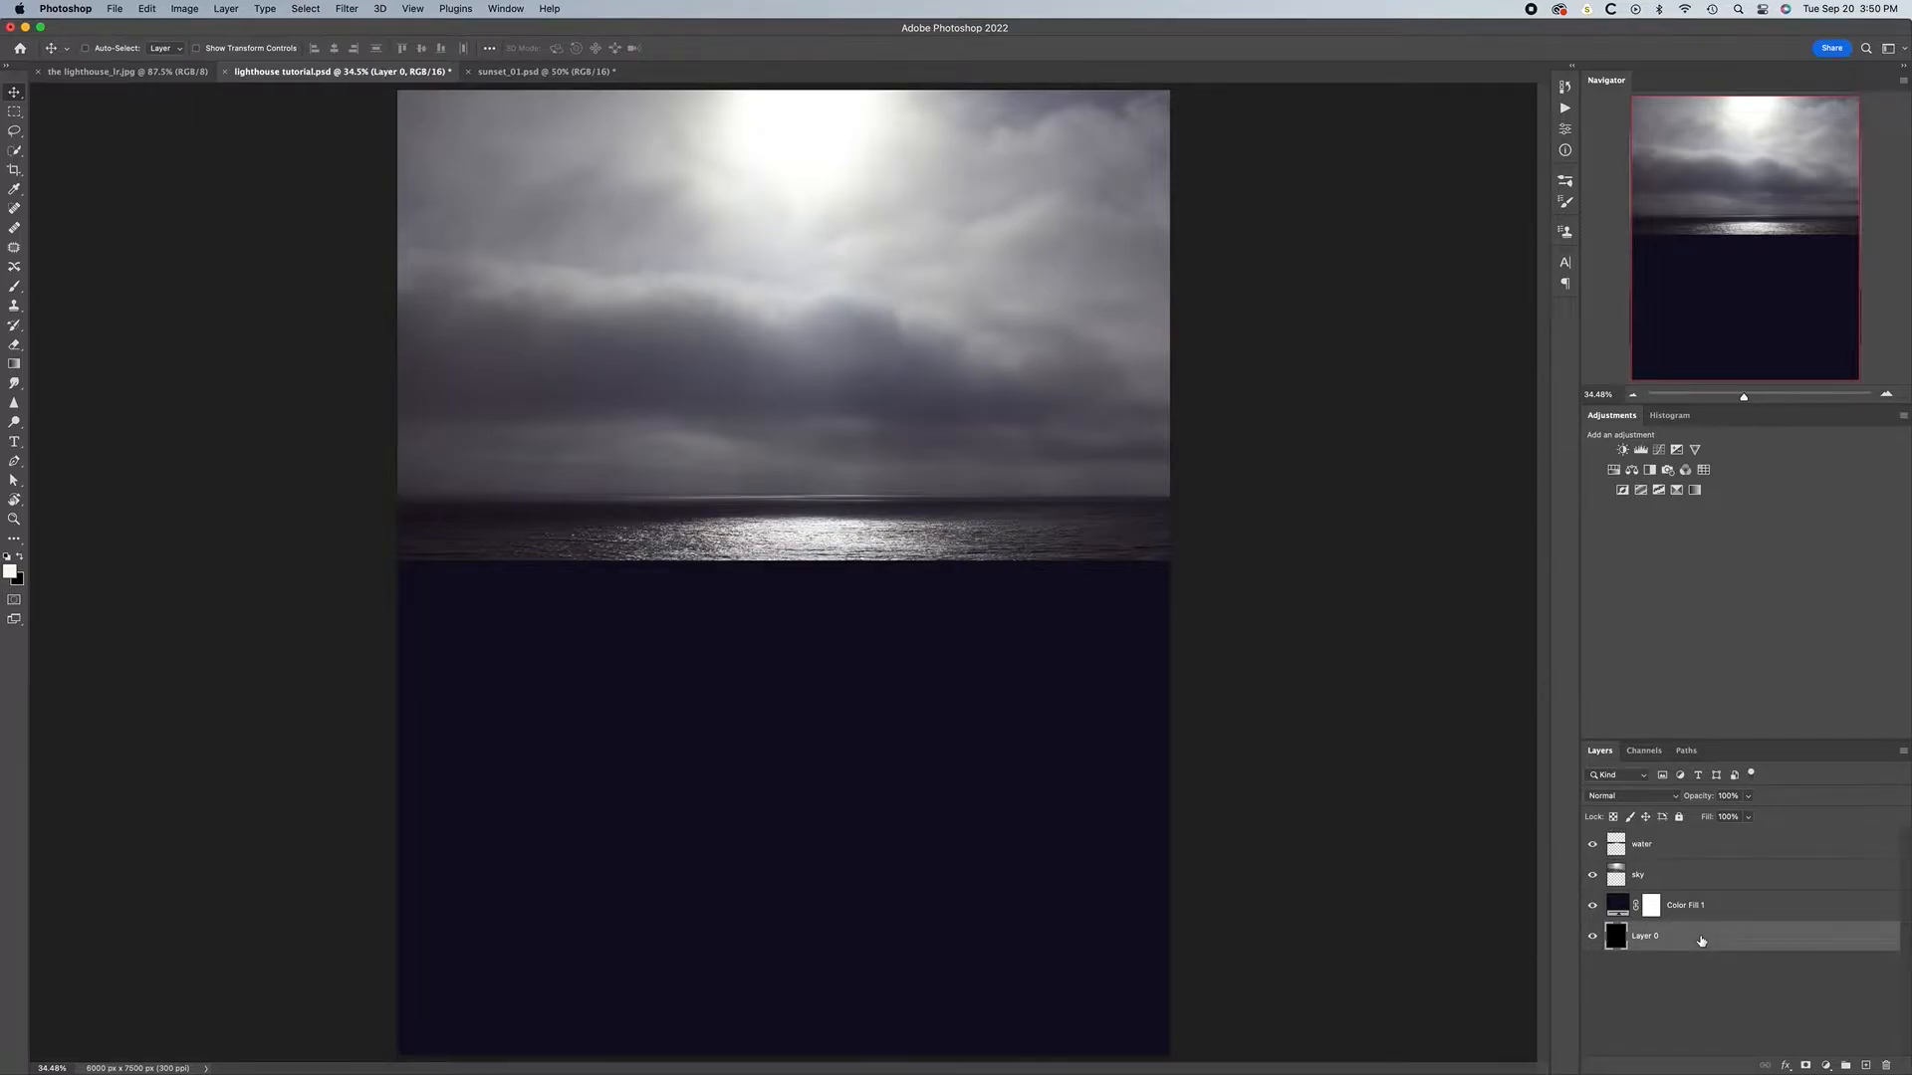
pyautogui.press('Delete')
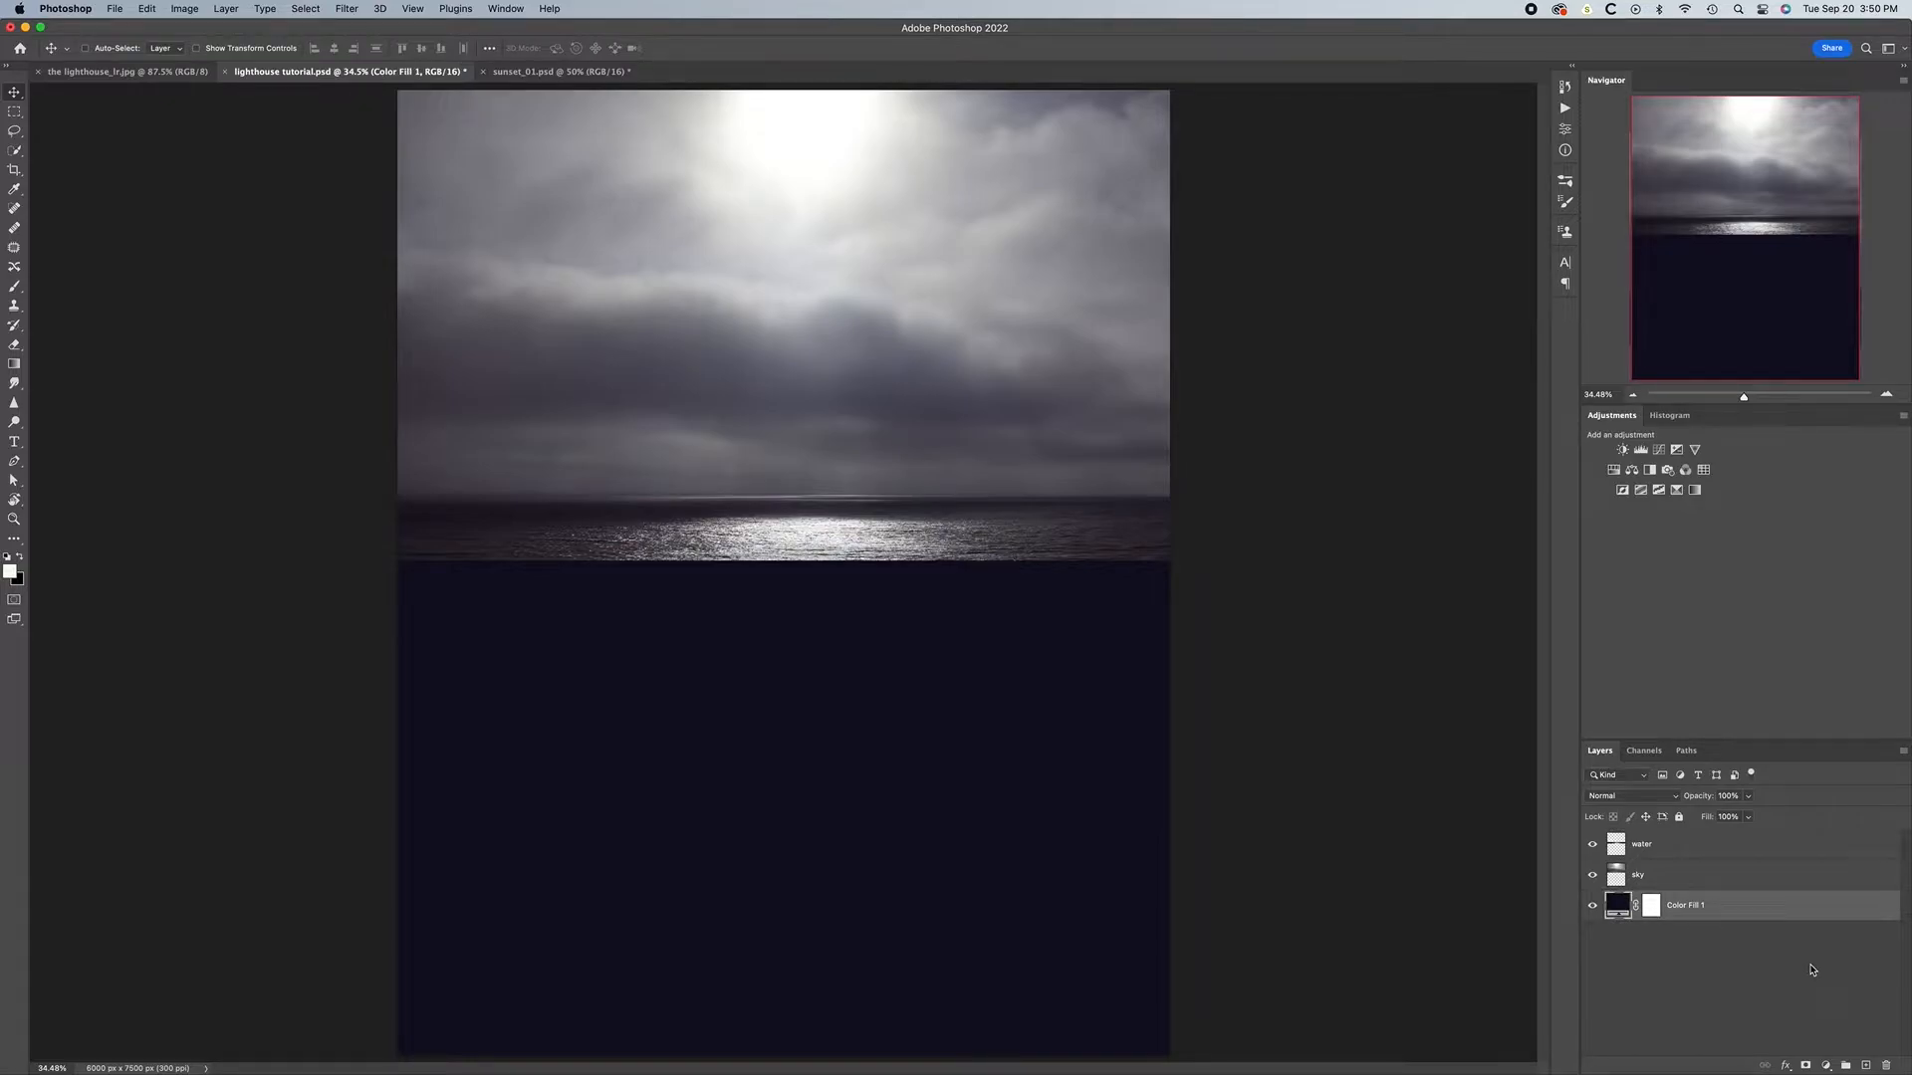
# Group the sky and water layers together and name the group "sky & water"
pyautogui.click(1688, 879)
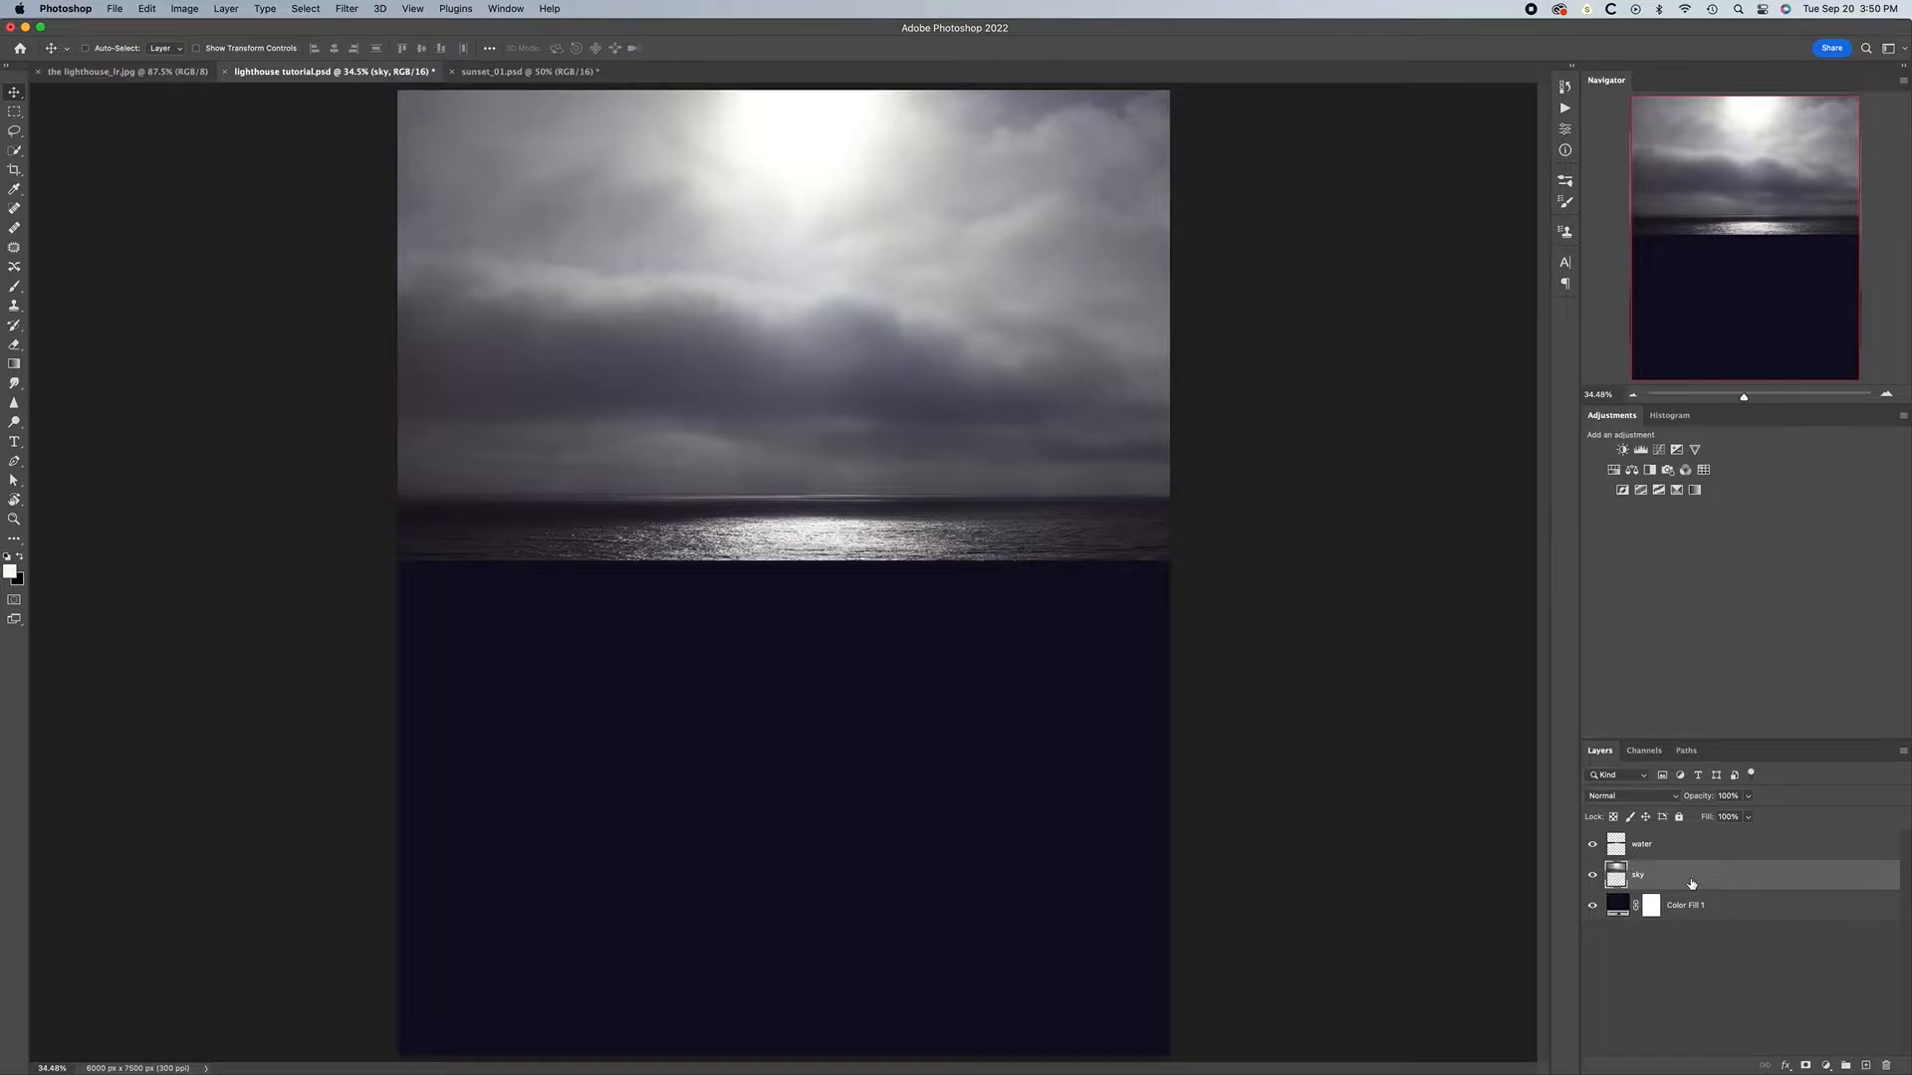
pyautogui.keyDown('shift'); pyautogui.click(1688, 851); pyautogui.keyUp('shift')
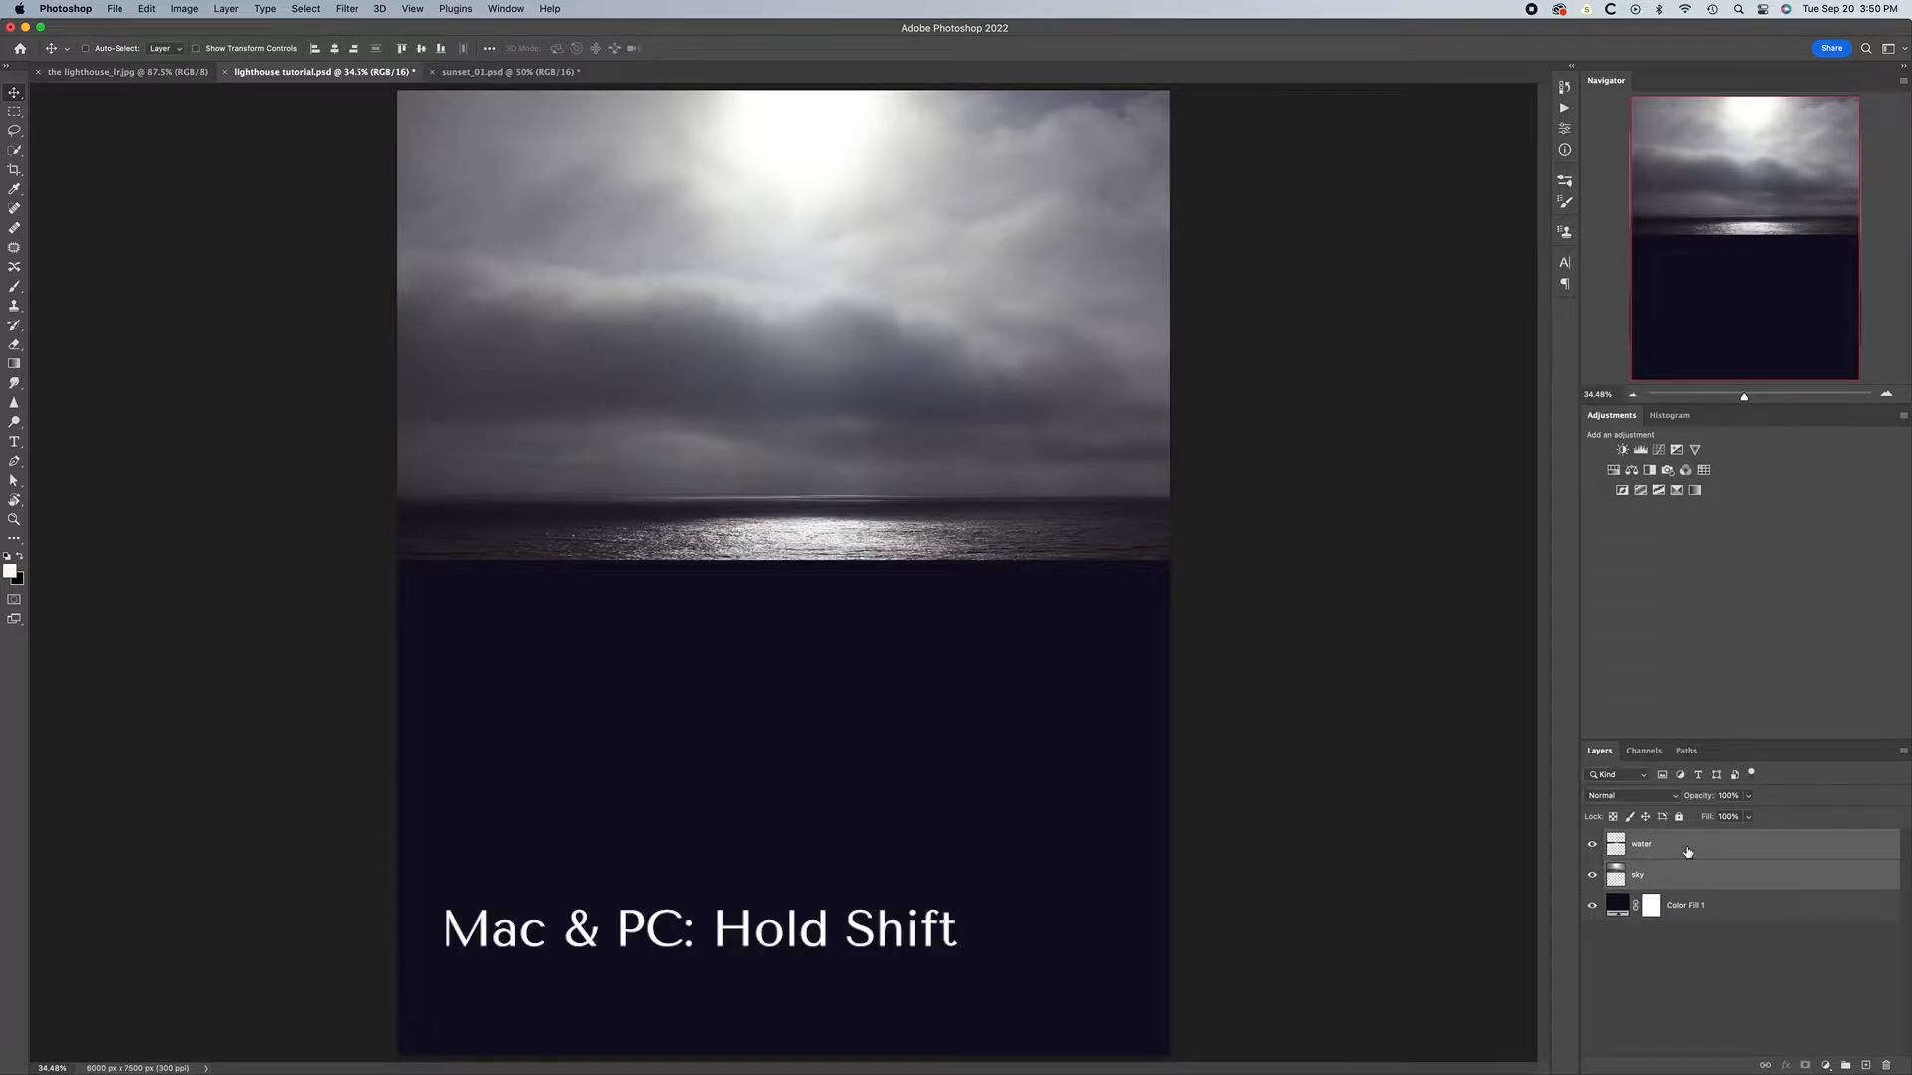
pyautogui.press('super+g')
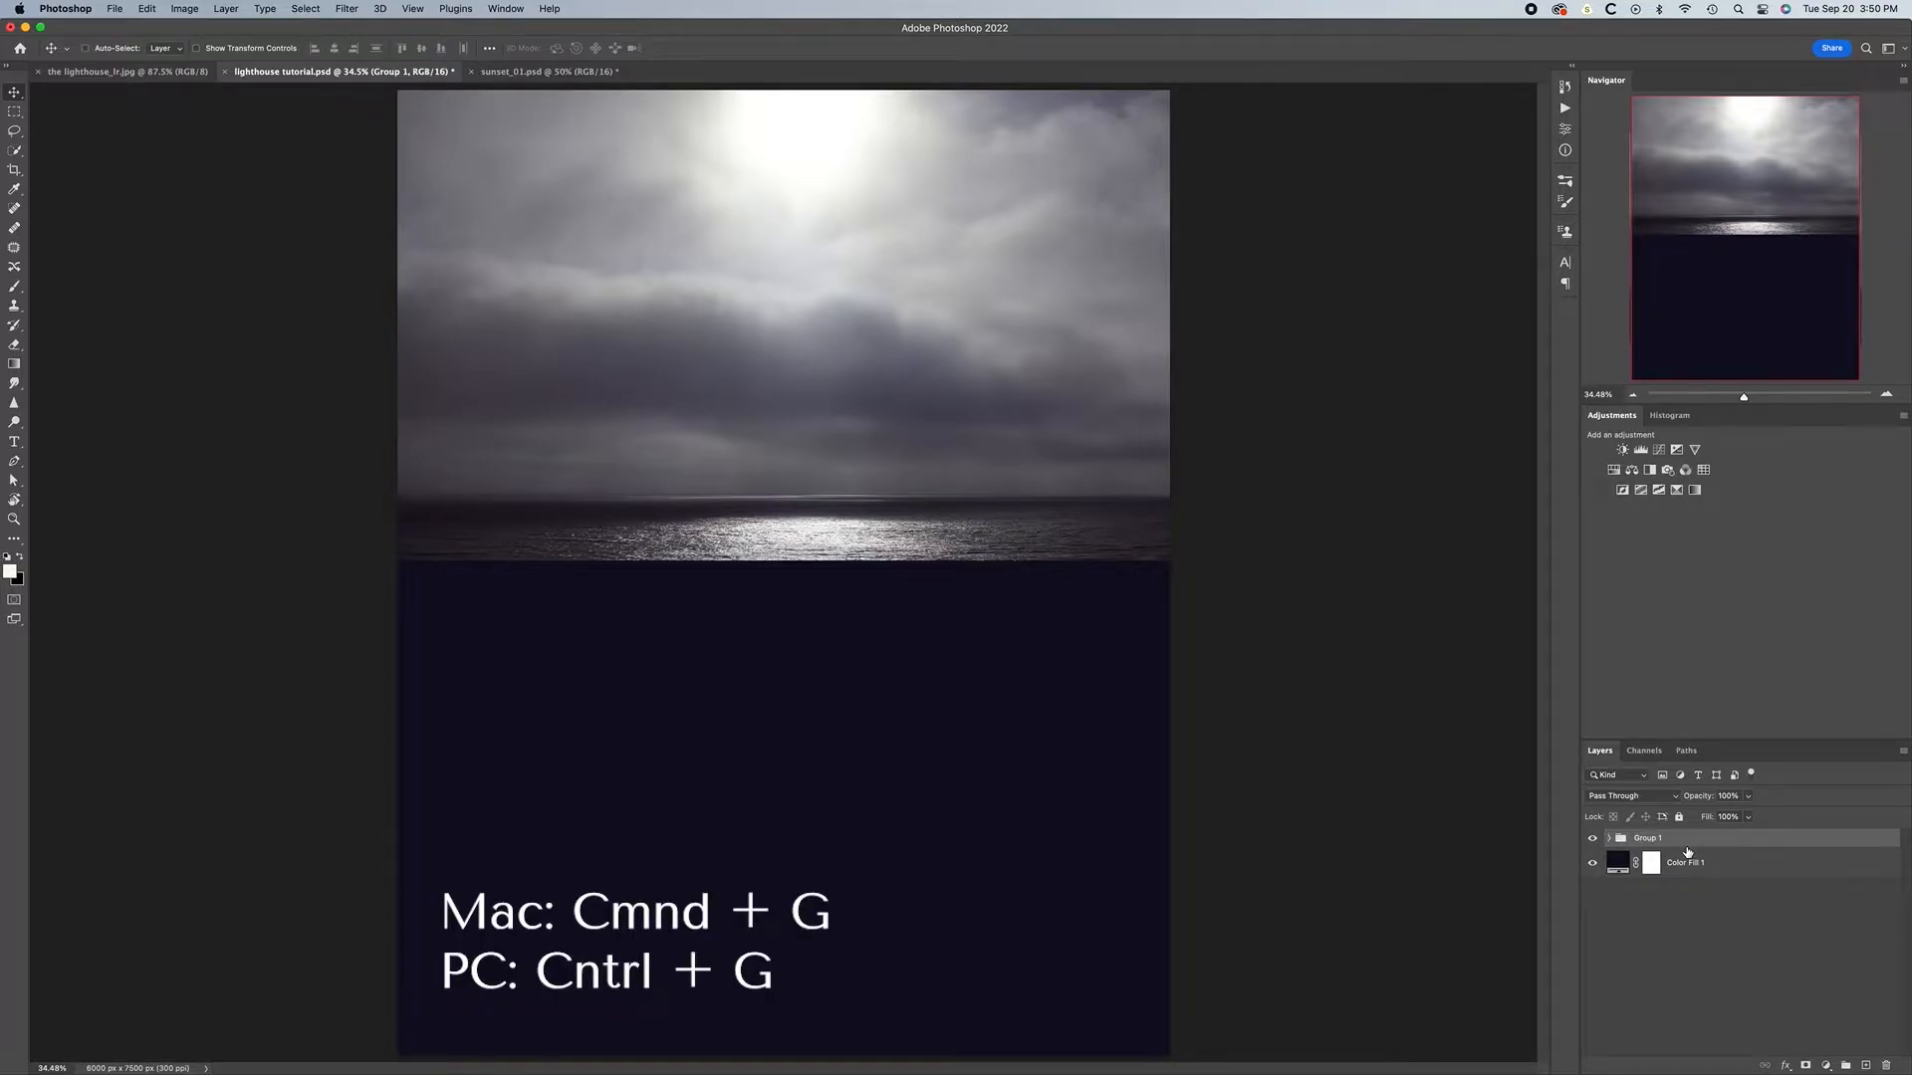
pyautogui.doubleClick(1645, 838)
pyautogui.write('sky & wa')
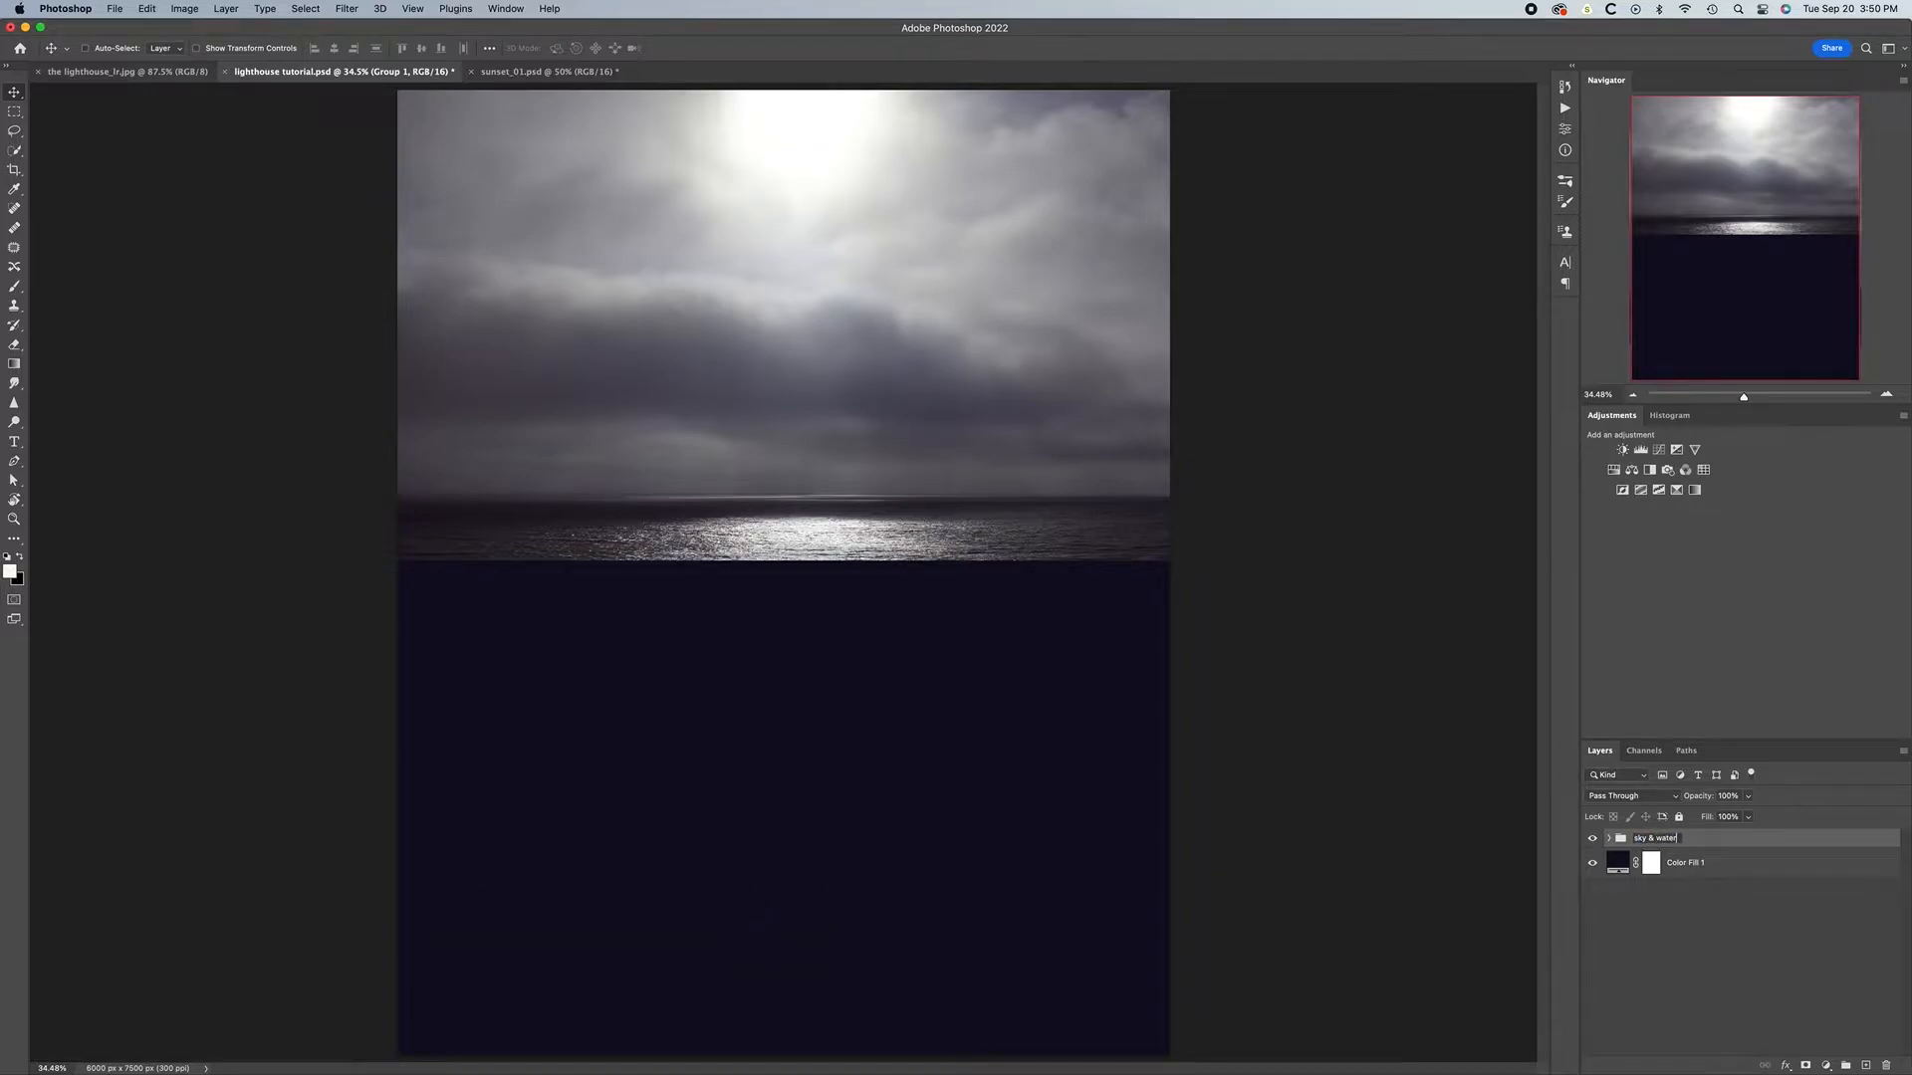
pyautogui.write('ter')
pyautogui.press('Return')
# Add an empty layer beneath the sky & water group and choose the PHLEARN Clouds brush from the custom Clouds set
pyautogui.keyDown('super'); pyautogui.click(1866, 1065); pyautogui.keyUp('super')
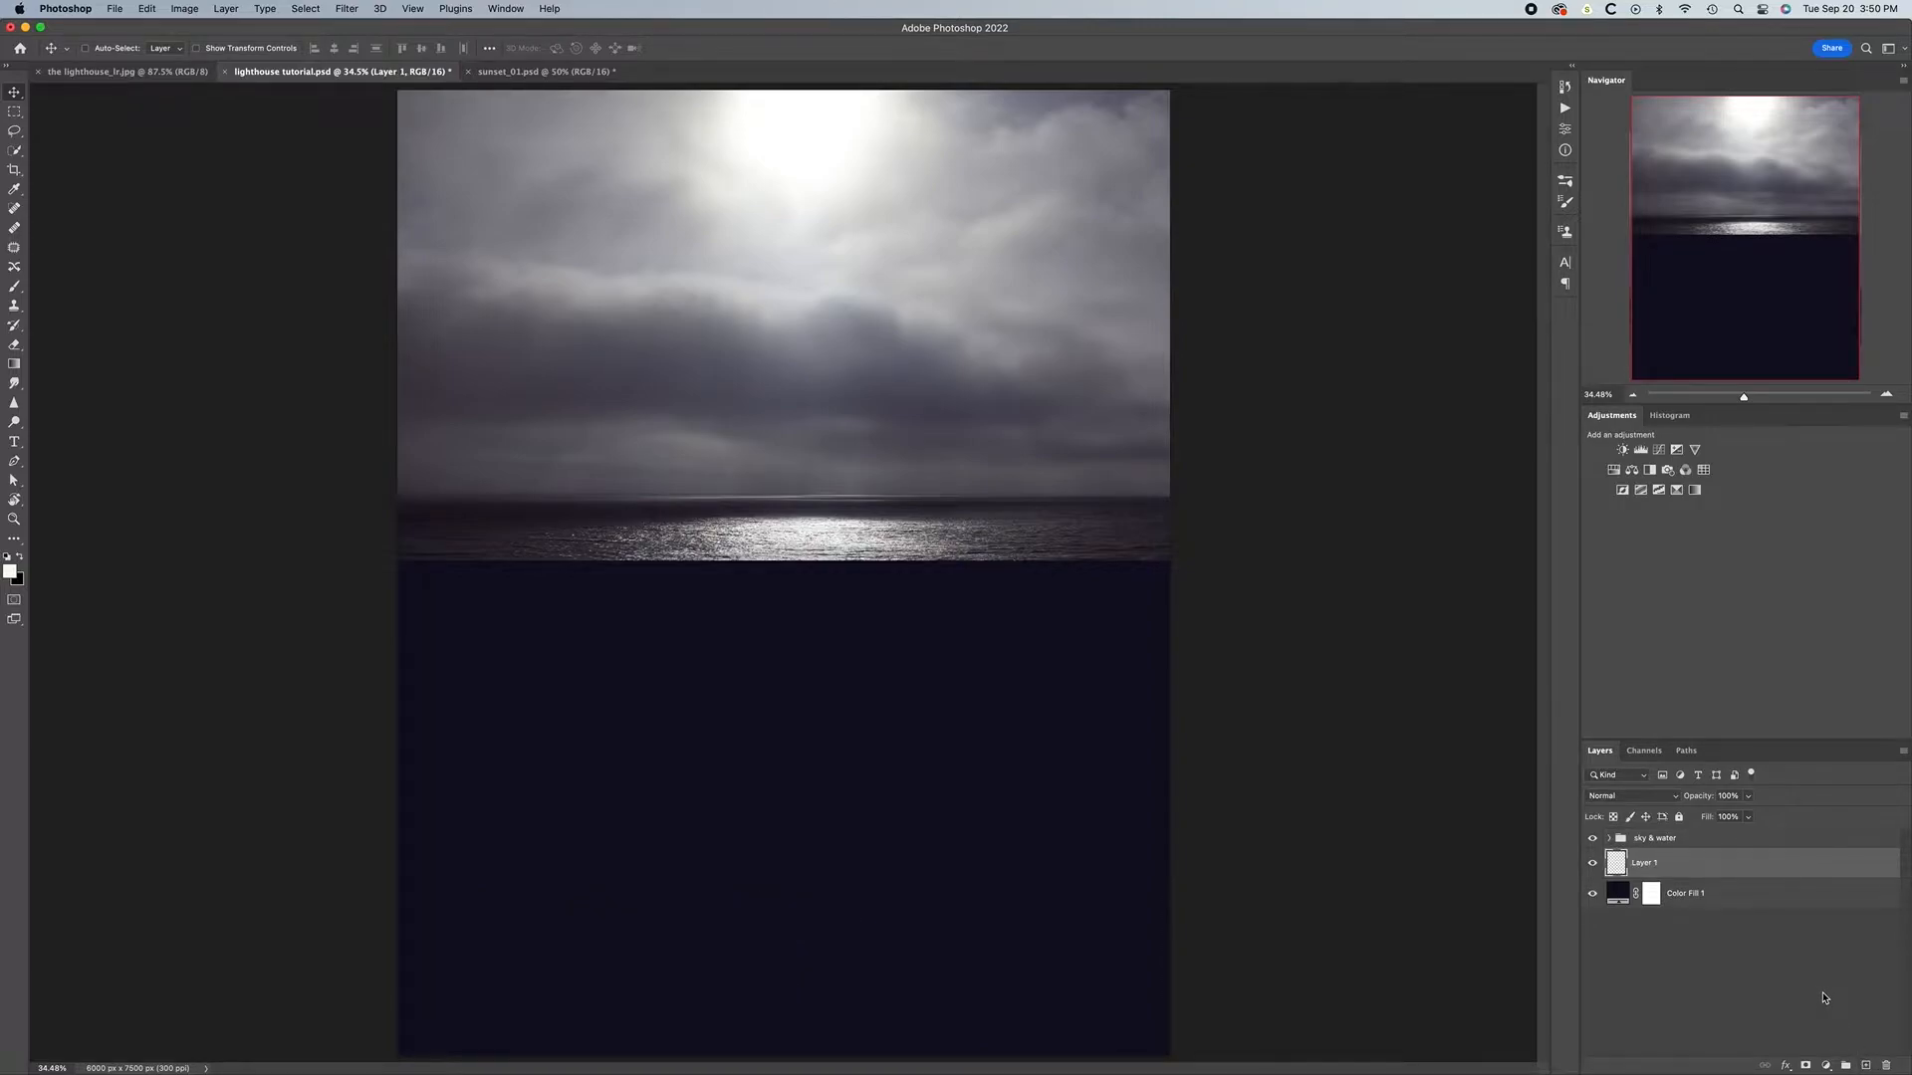
pyautogui.press('b')
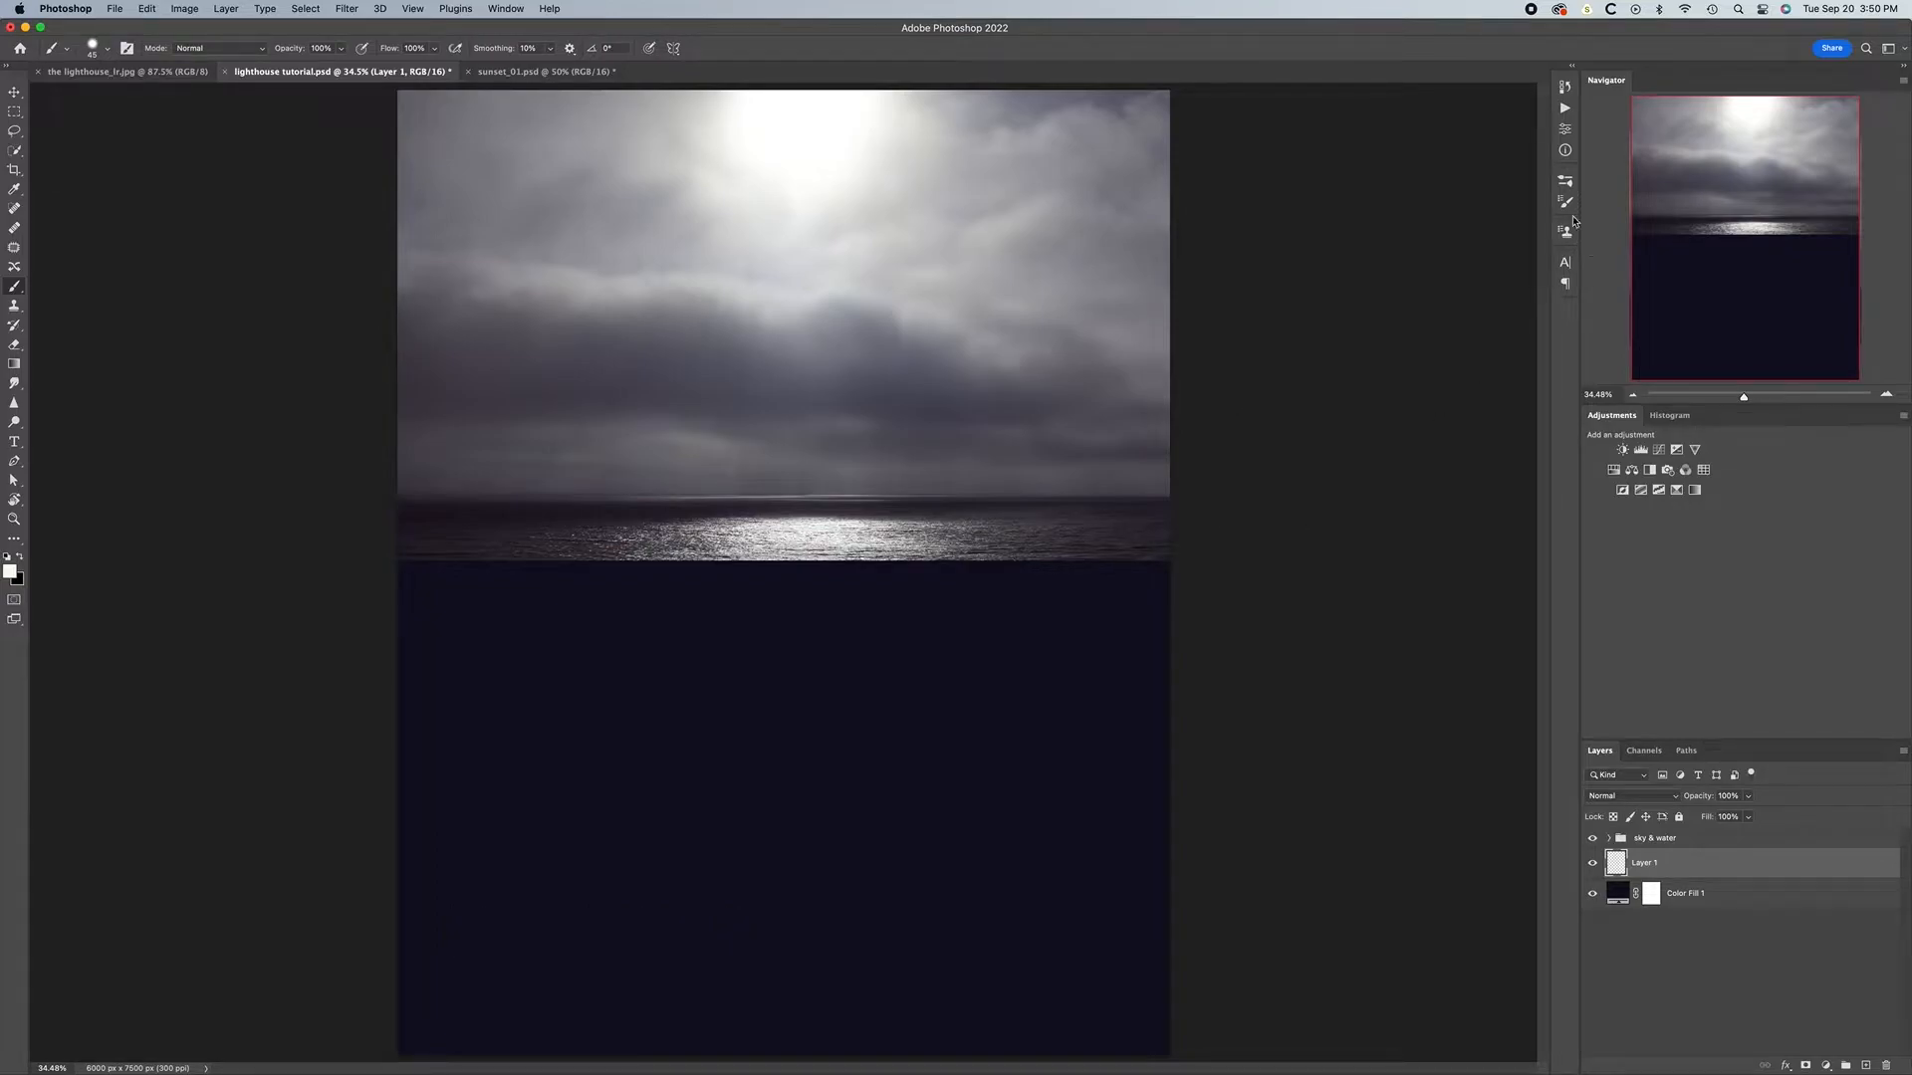
pyautogui.click(1565, 181)
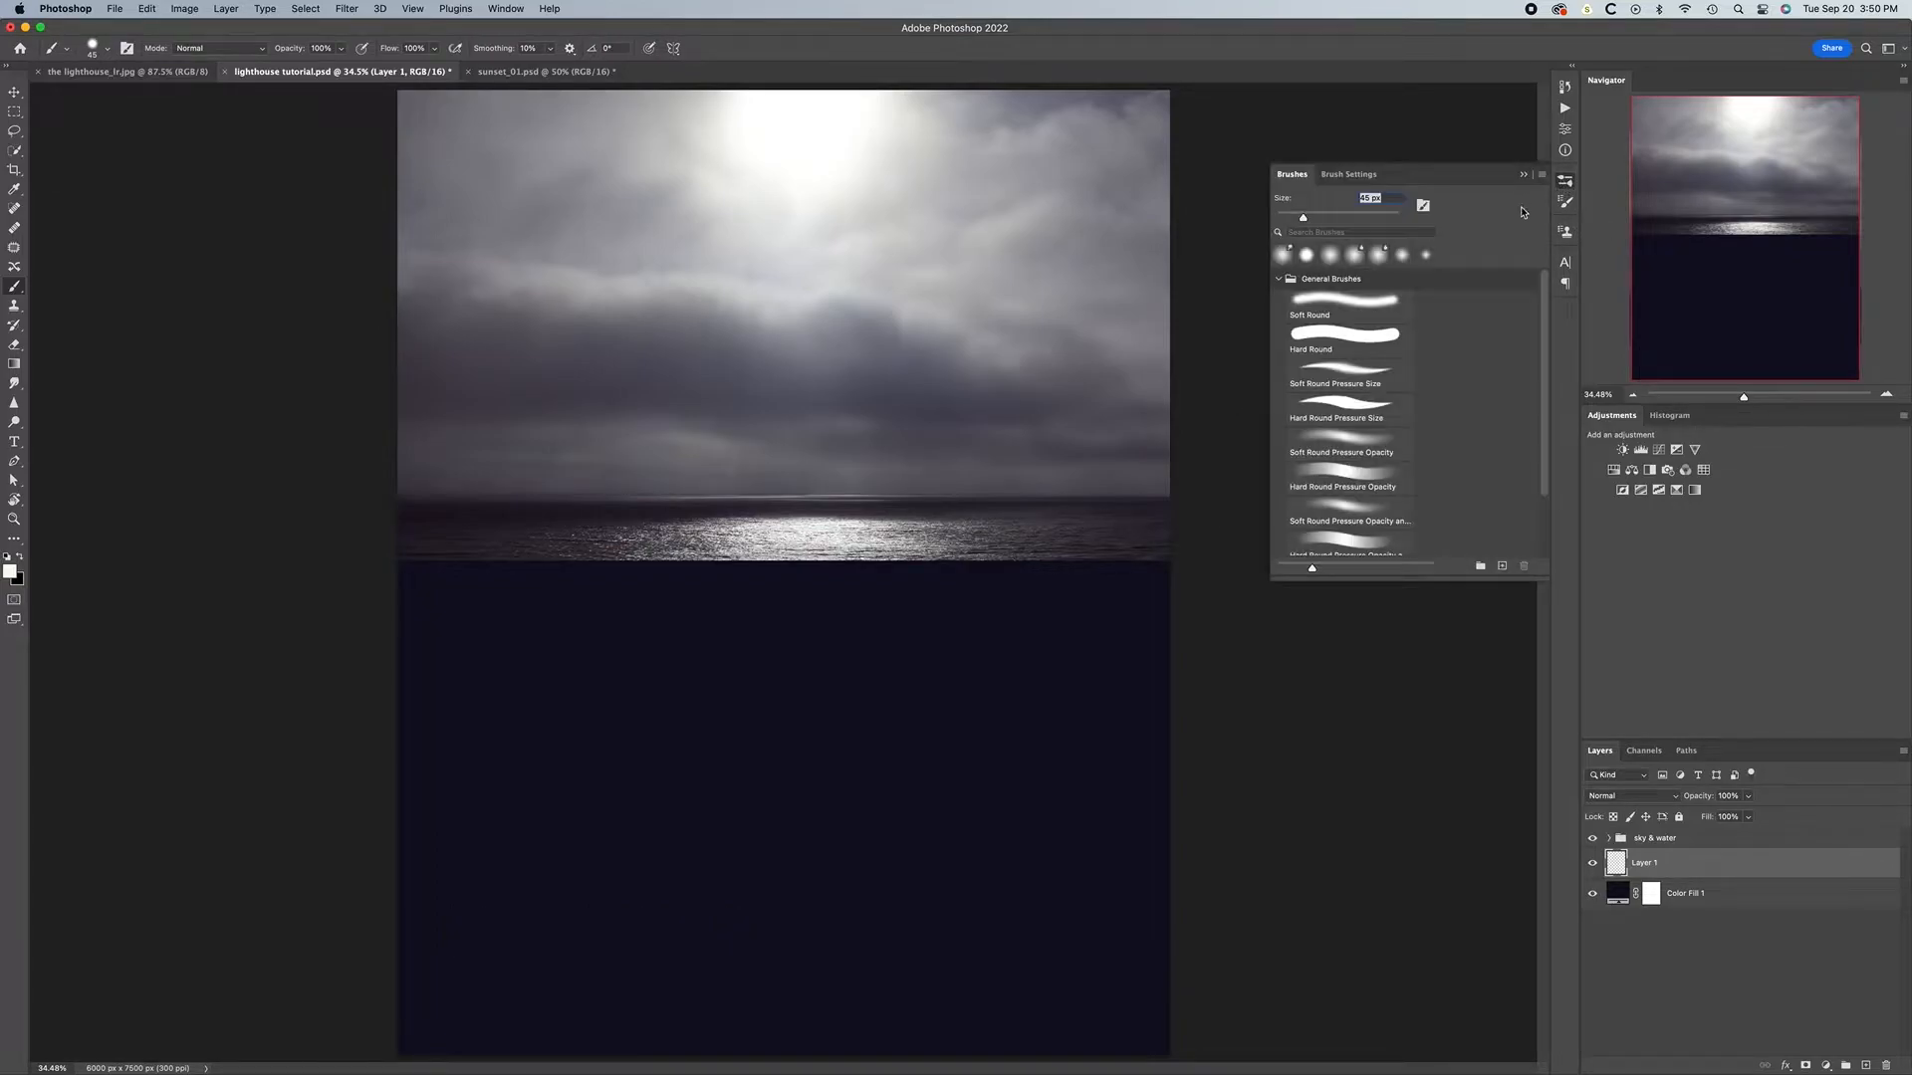
pyautogui.click(1279, 280)
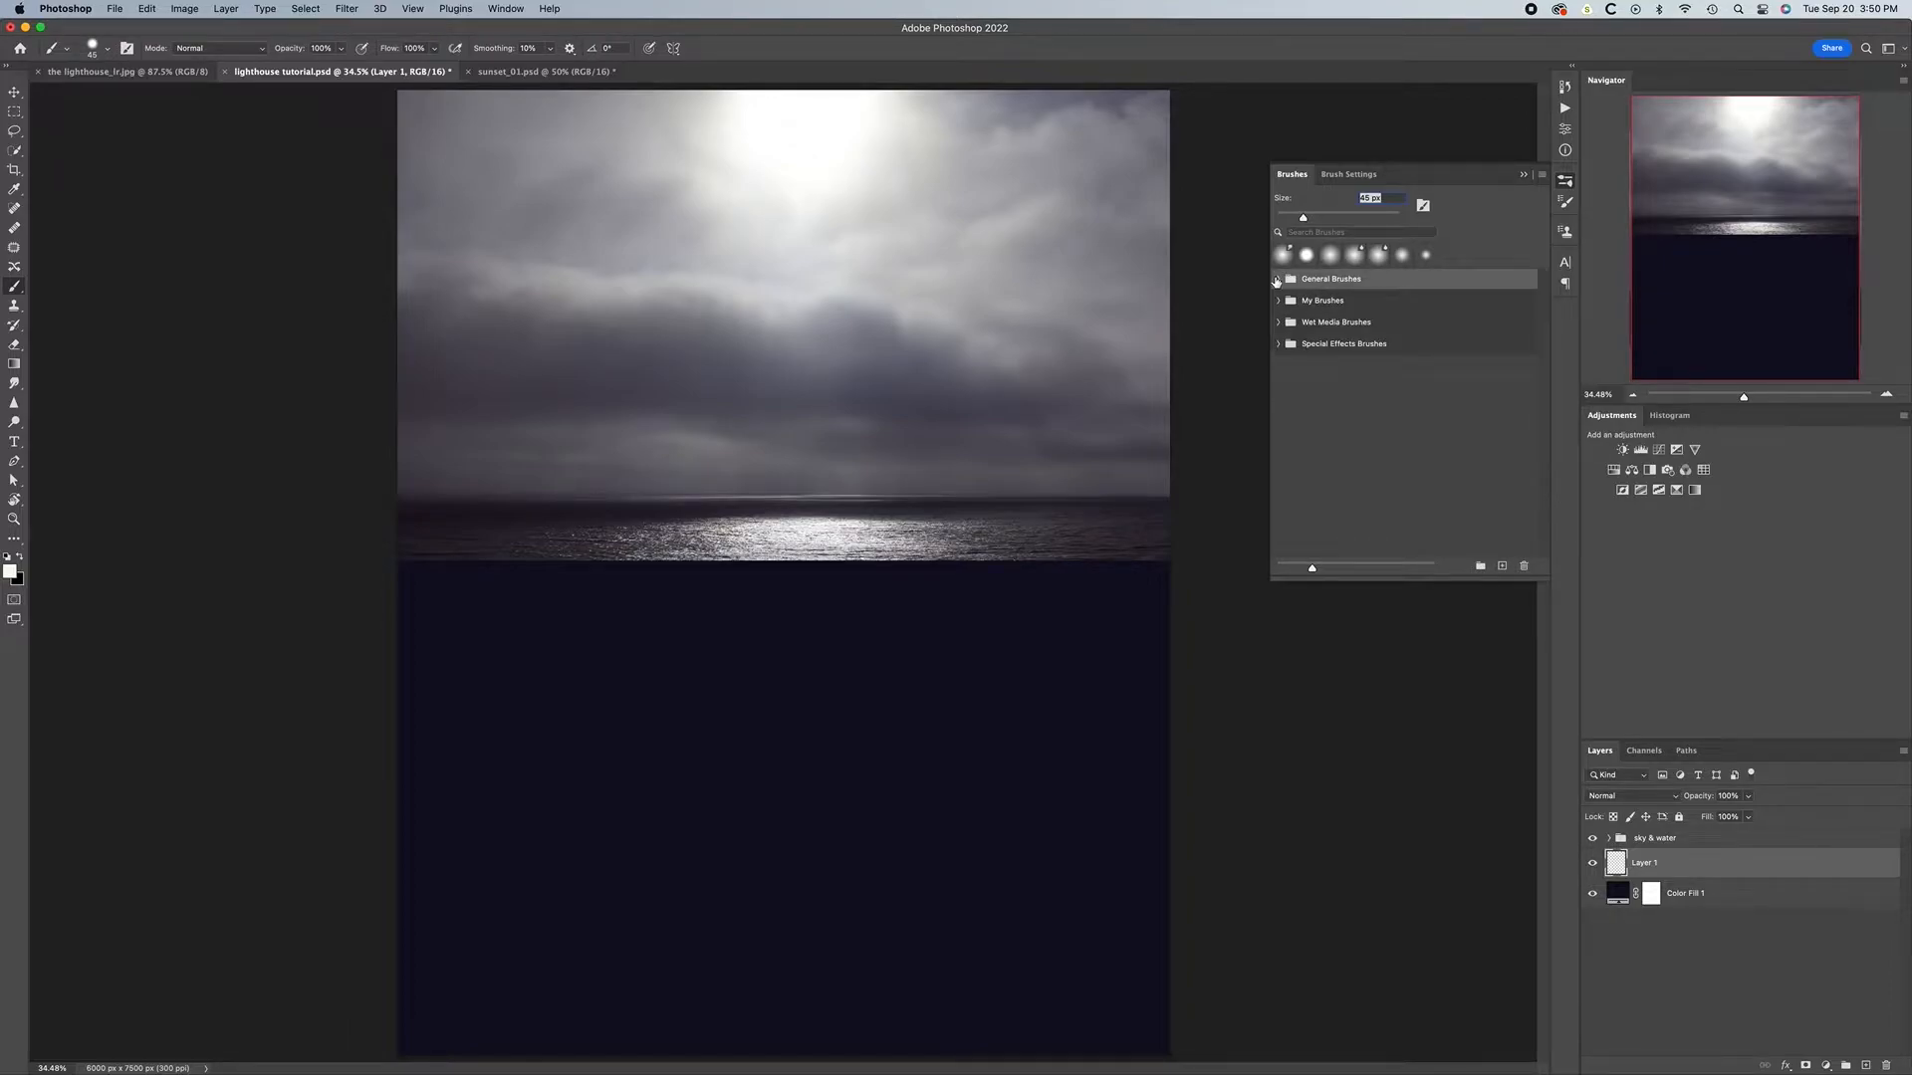
pyautogui.click(1279, 301)
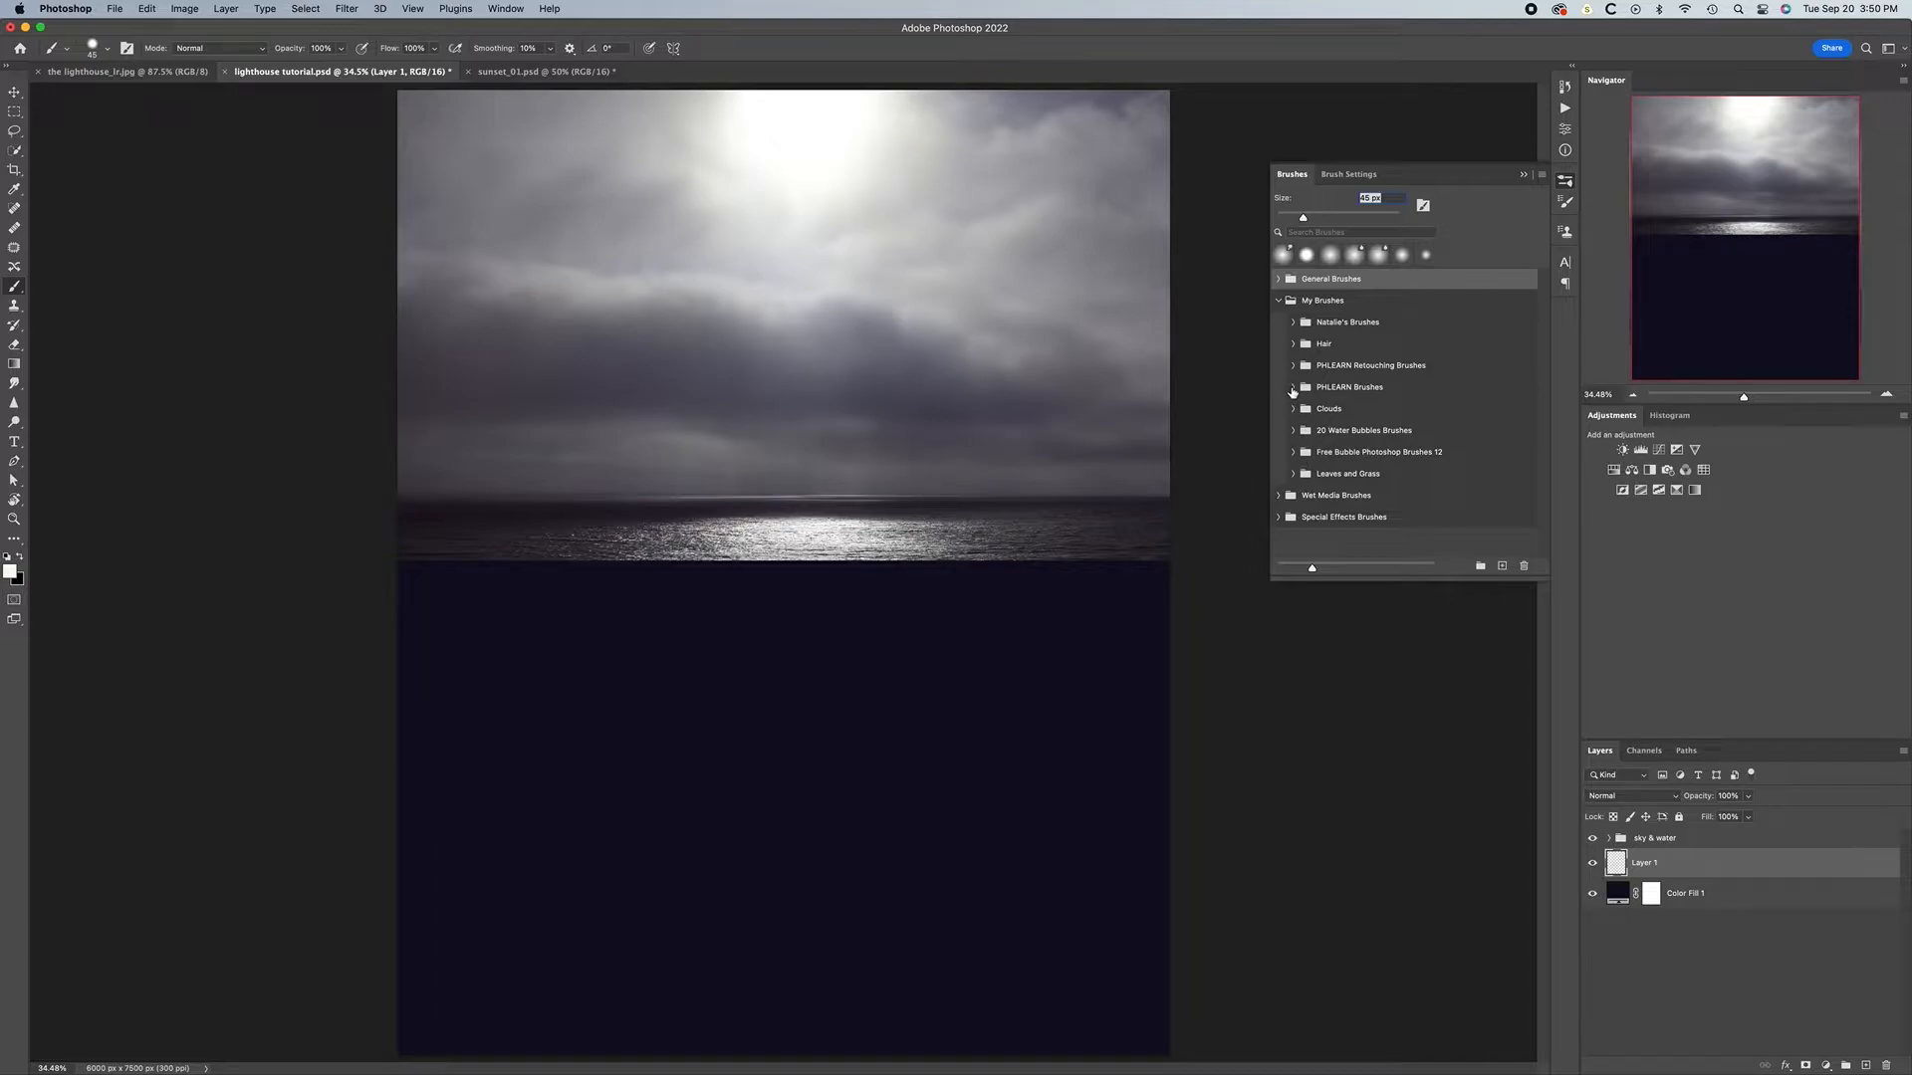
pyautogui.click(1292, 408)
pyautogui.scroll(-1, 1364, 418)
pyautogui.click(1364, 394)
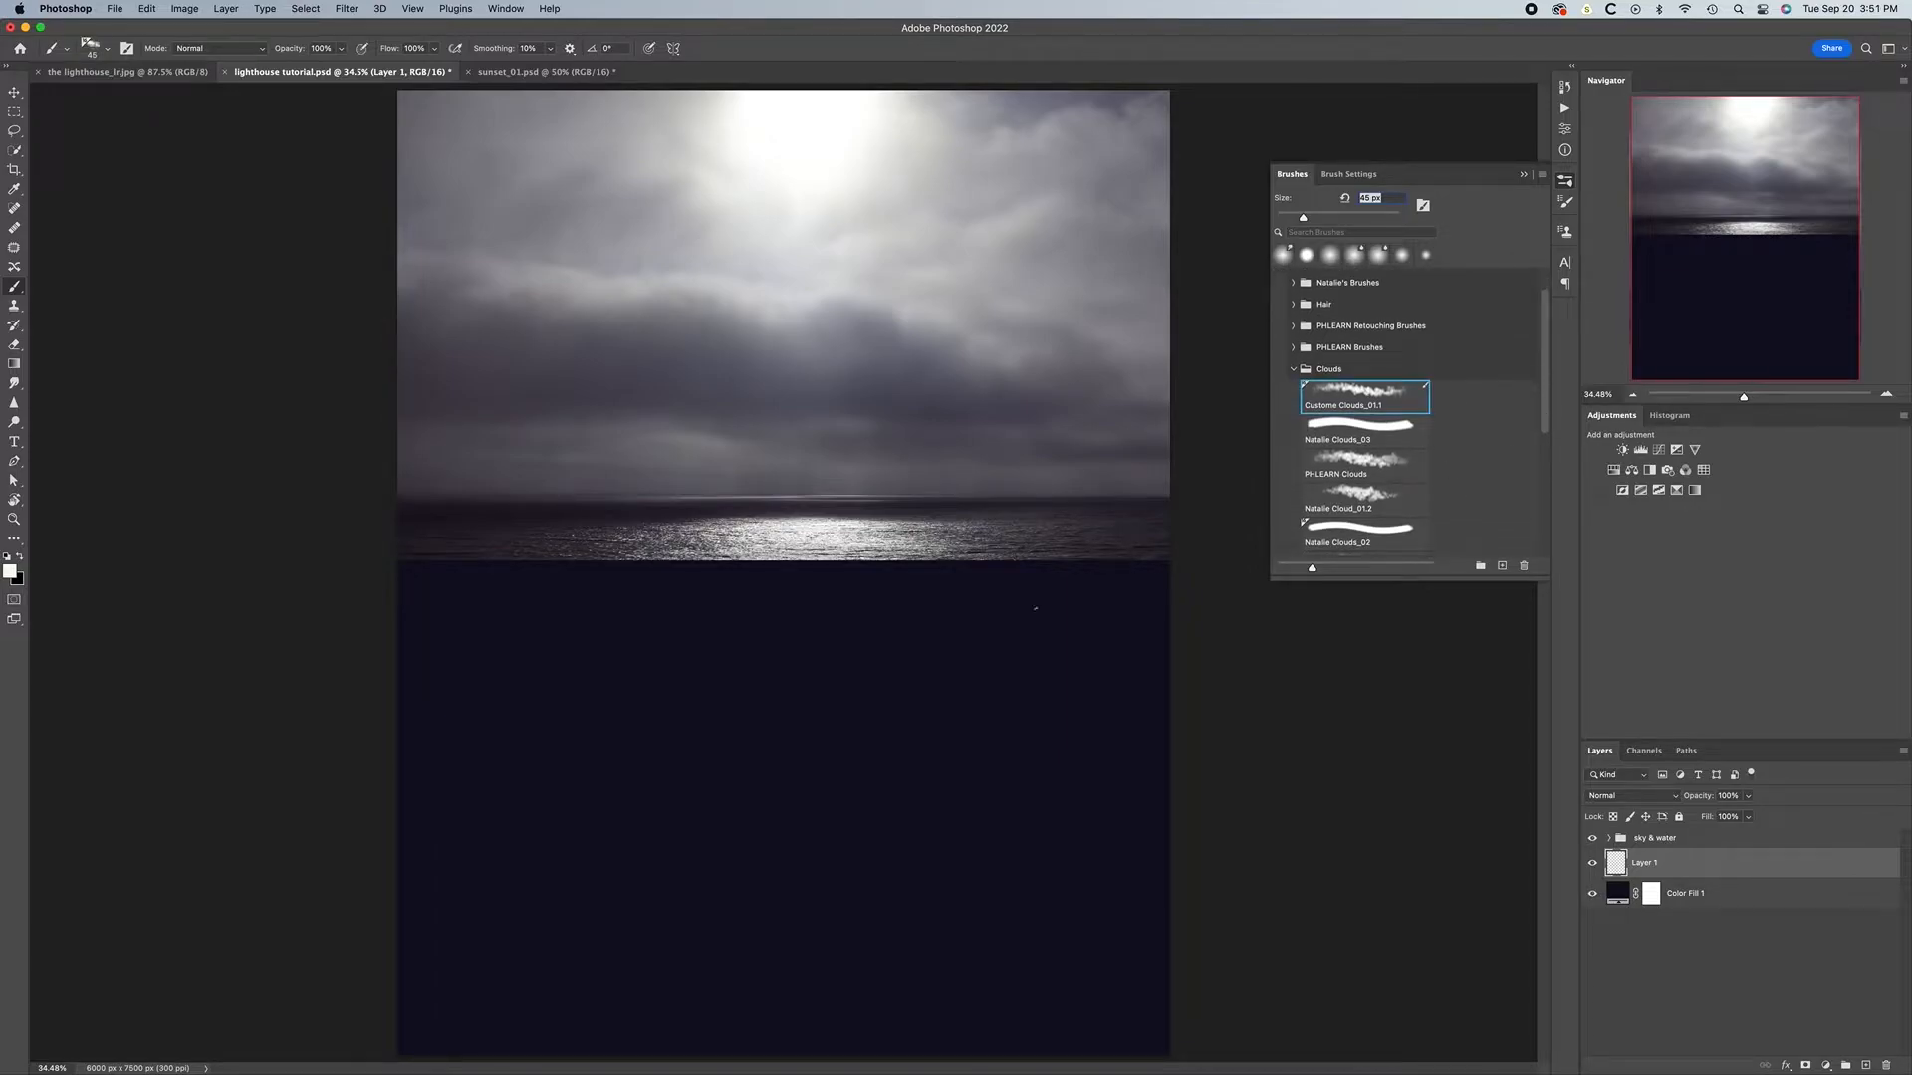
pyautogui.click(1354, 458)
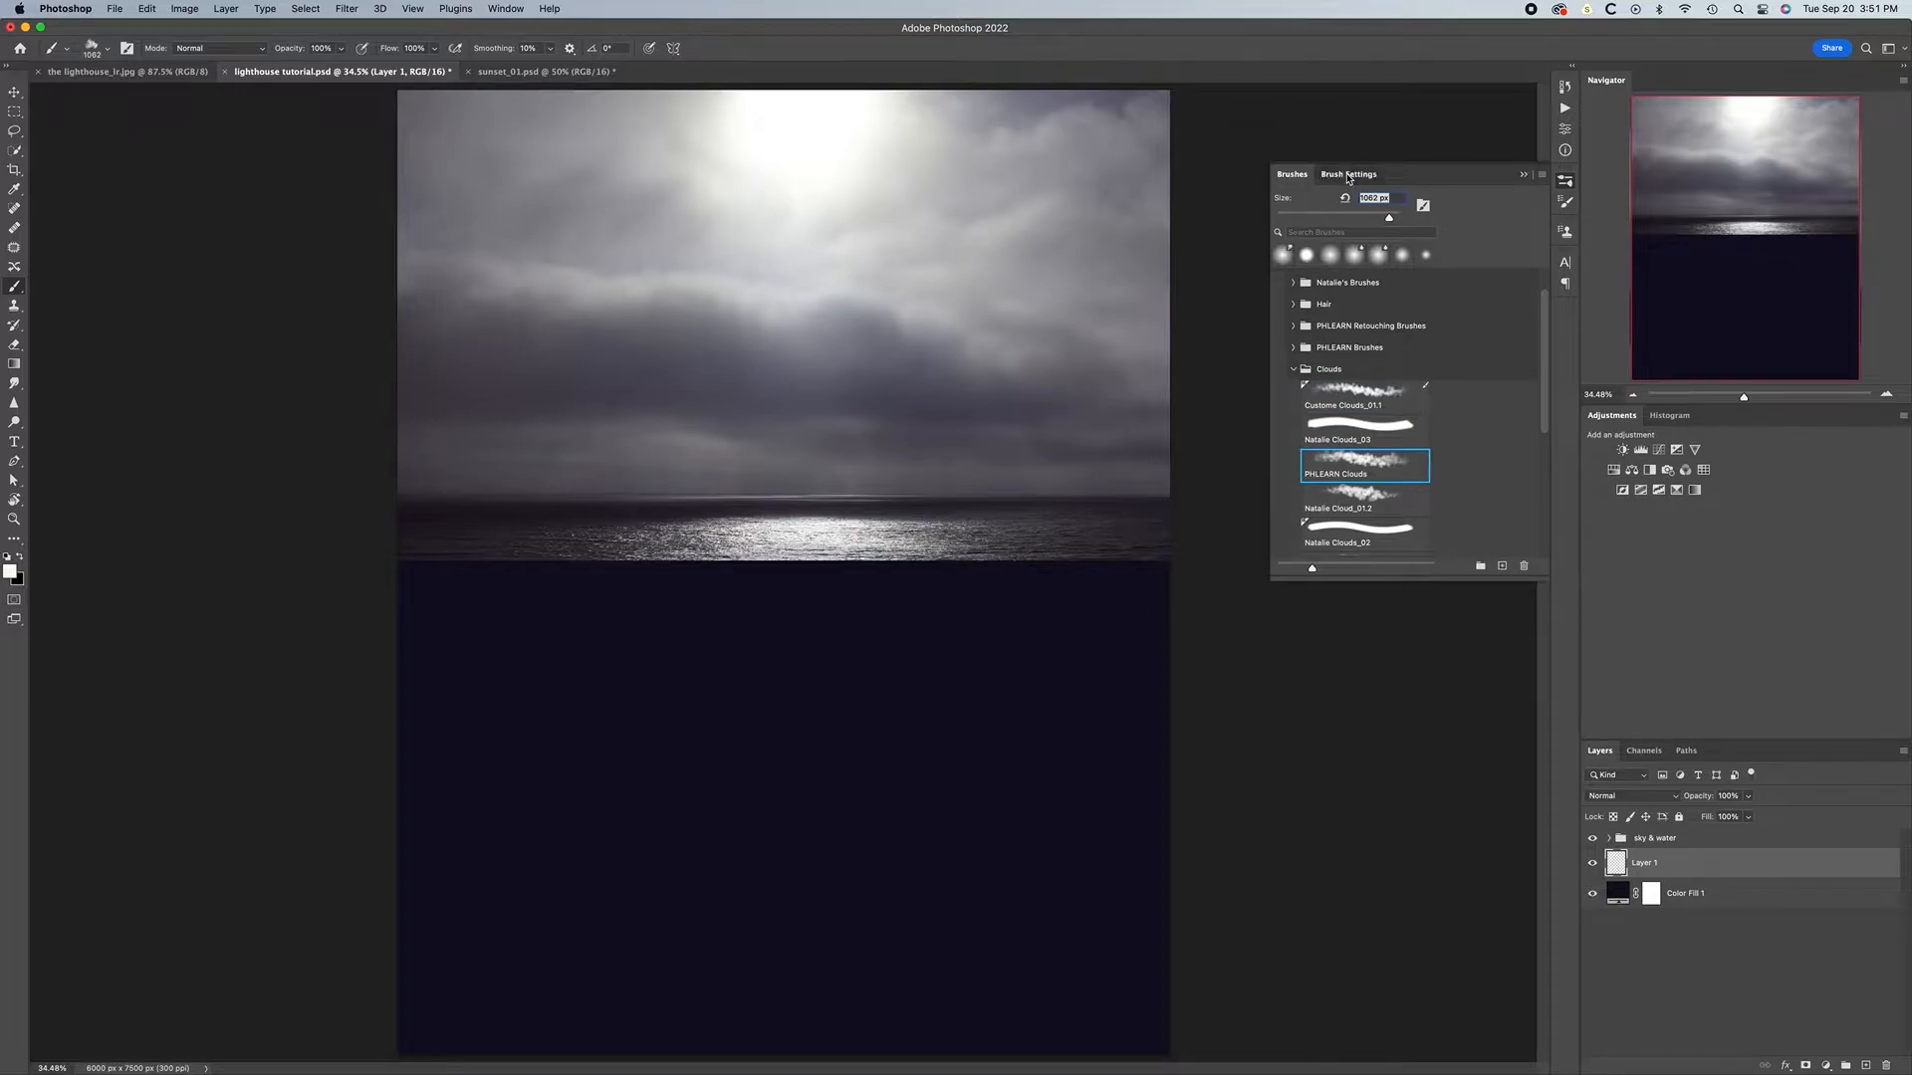
# Set the cloud brush's size jitter to 62% and its scatter to 462% on both axes
pyautogui.click(1348, 175)
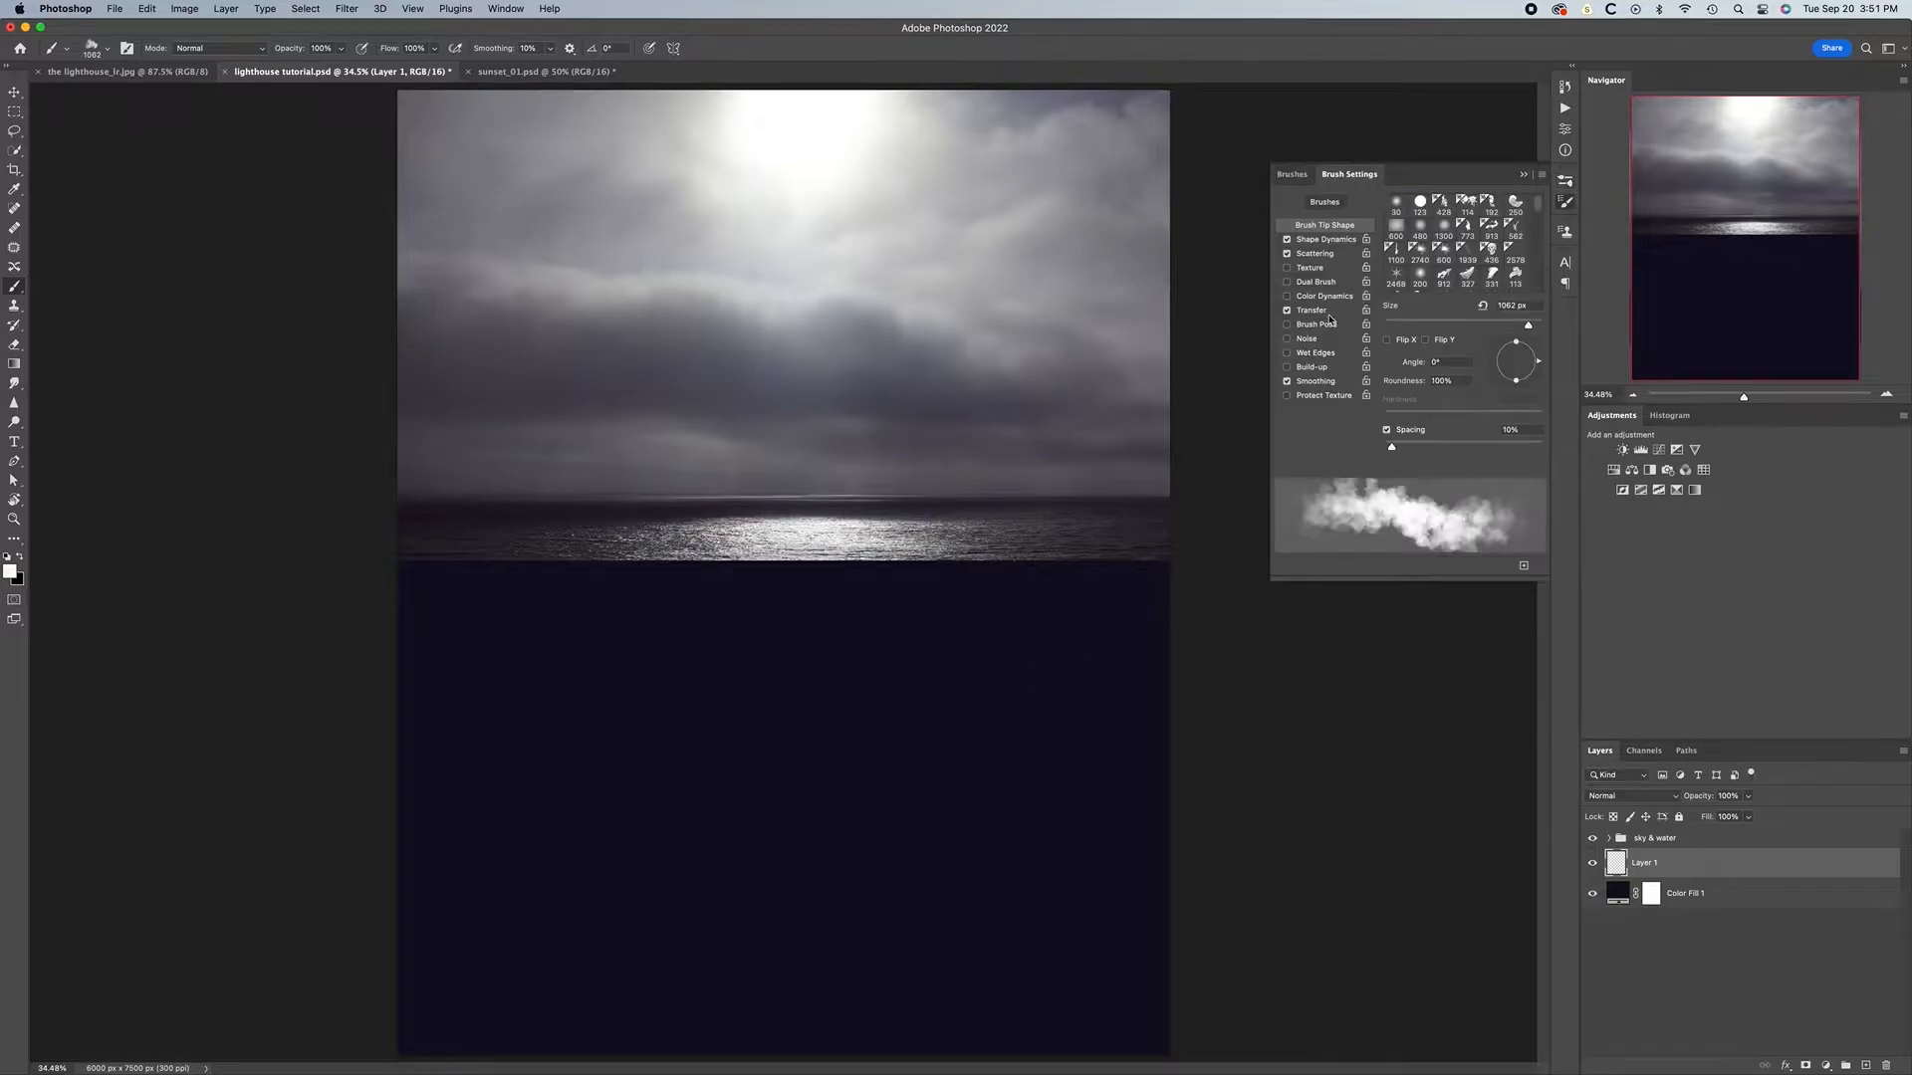
pyautogui.click(1319, 240)
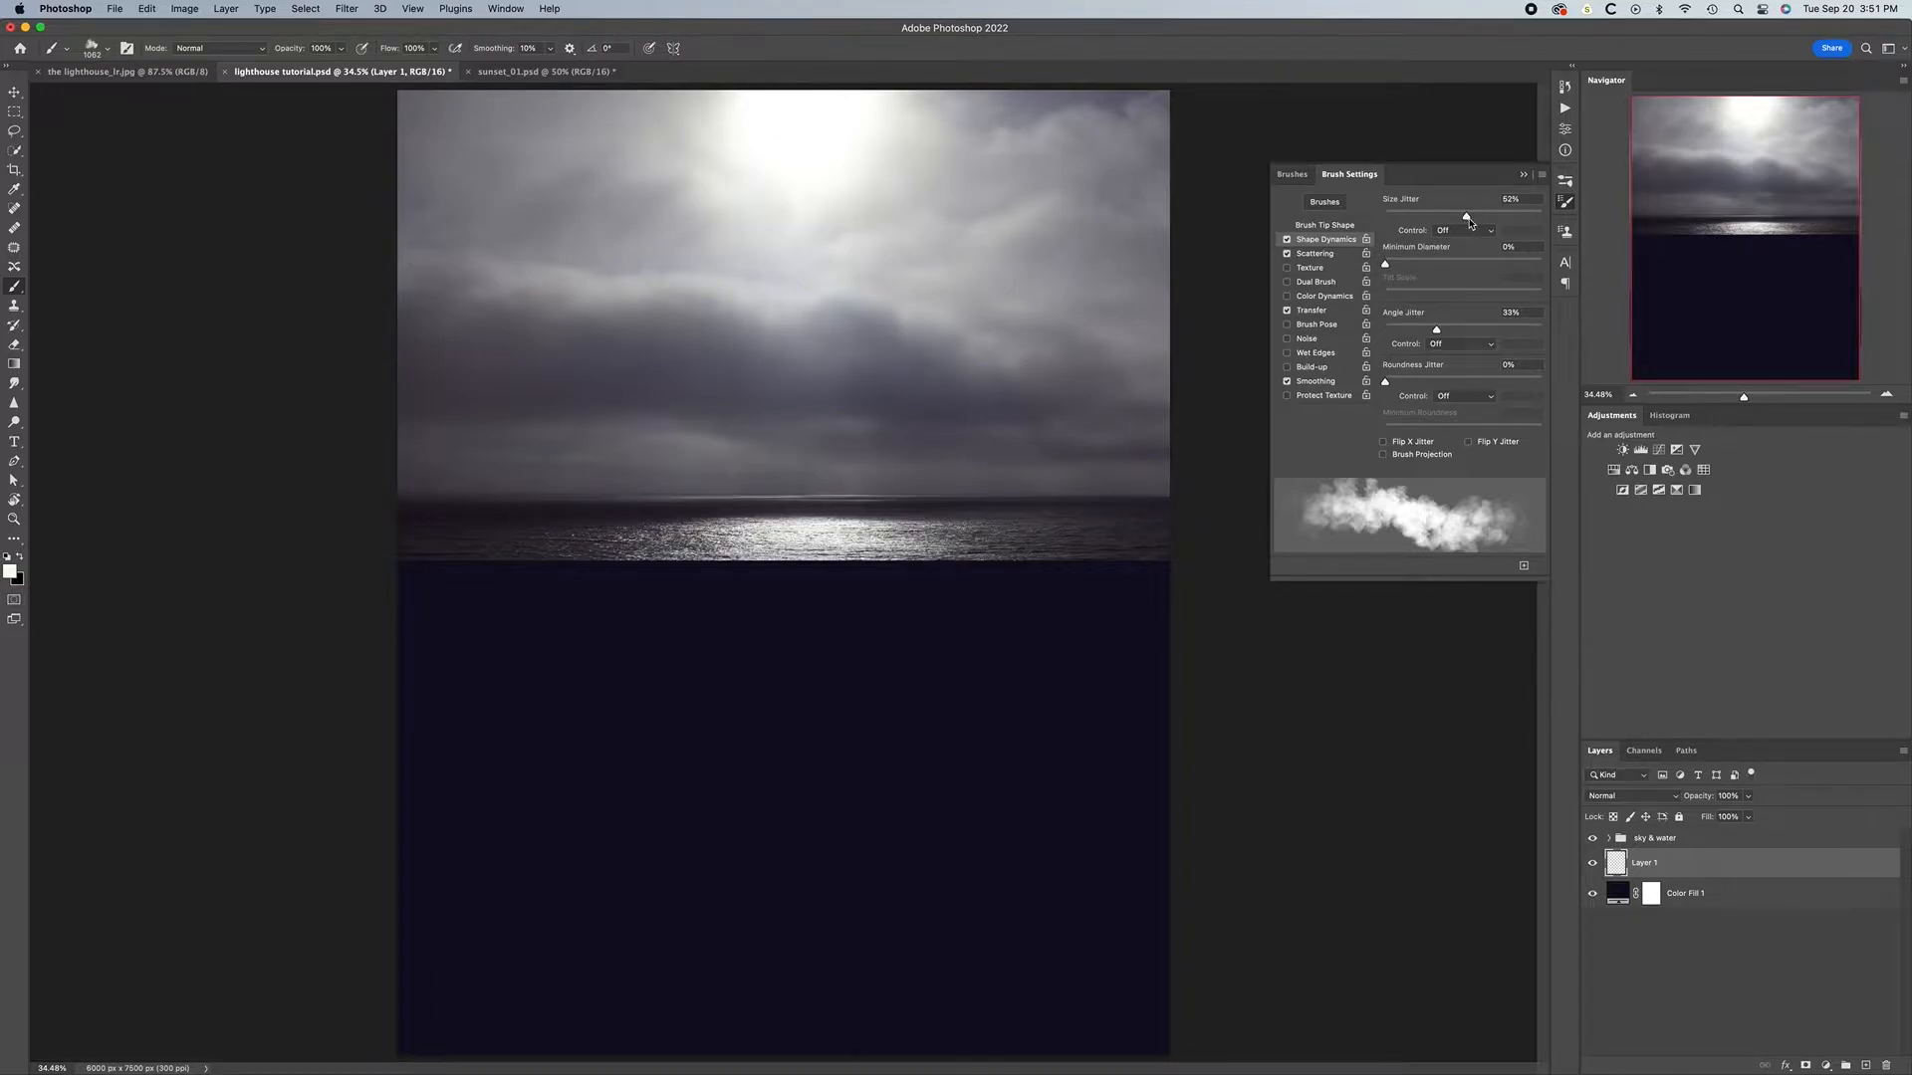
pyautogui.moveTo(1469, 218); pyautogui.dragTo(1482, 217)
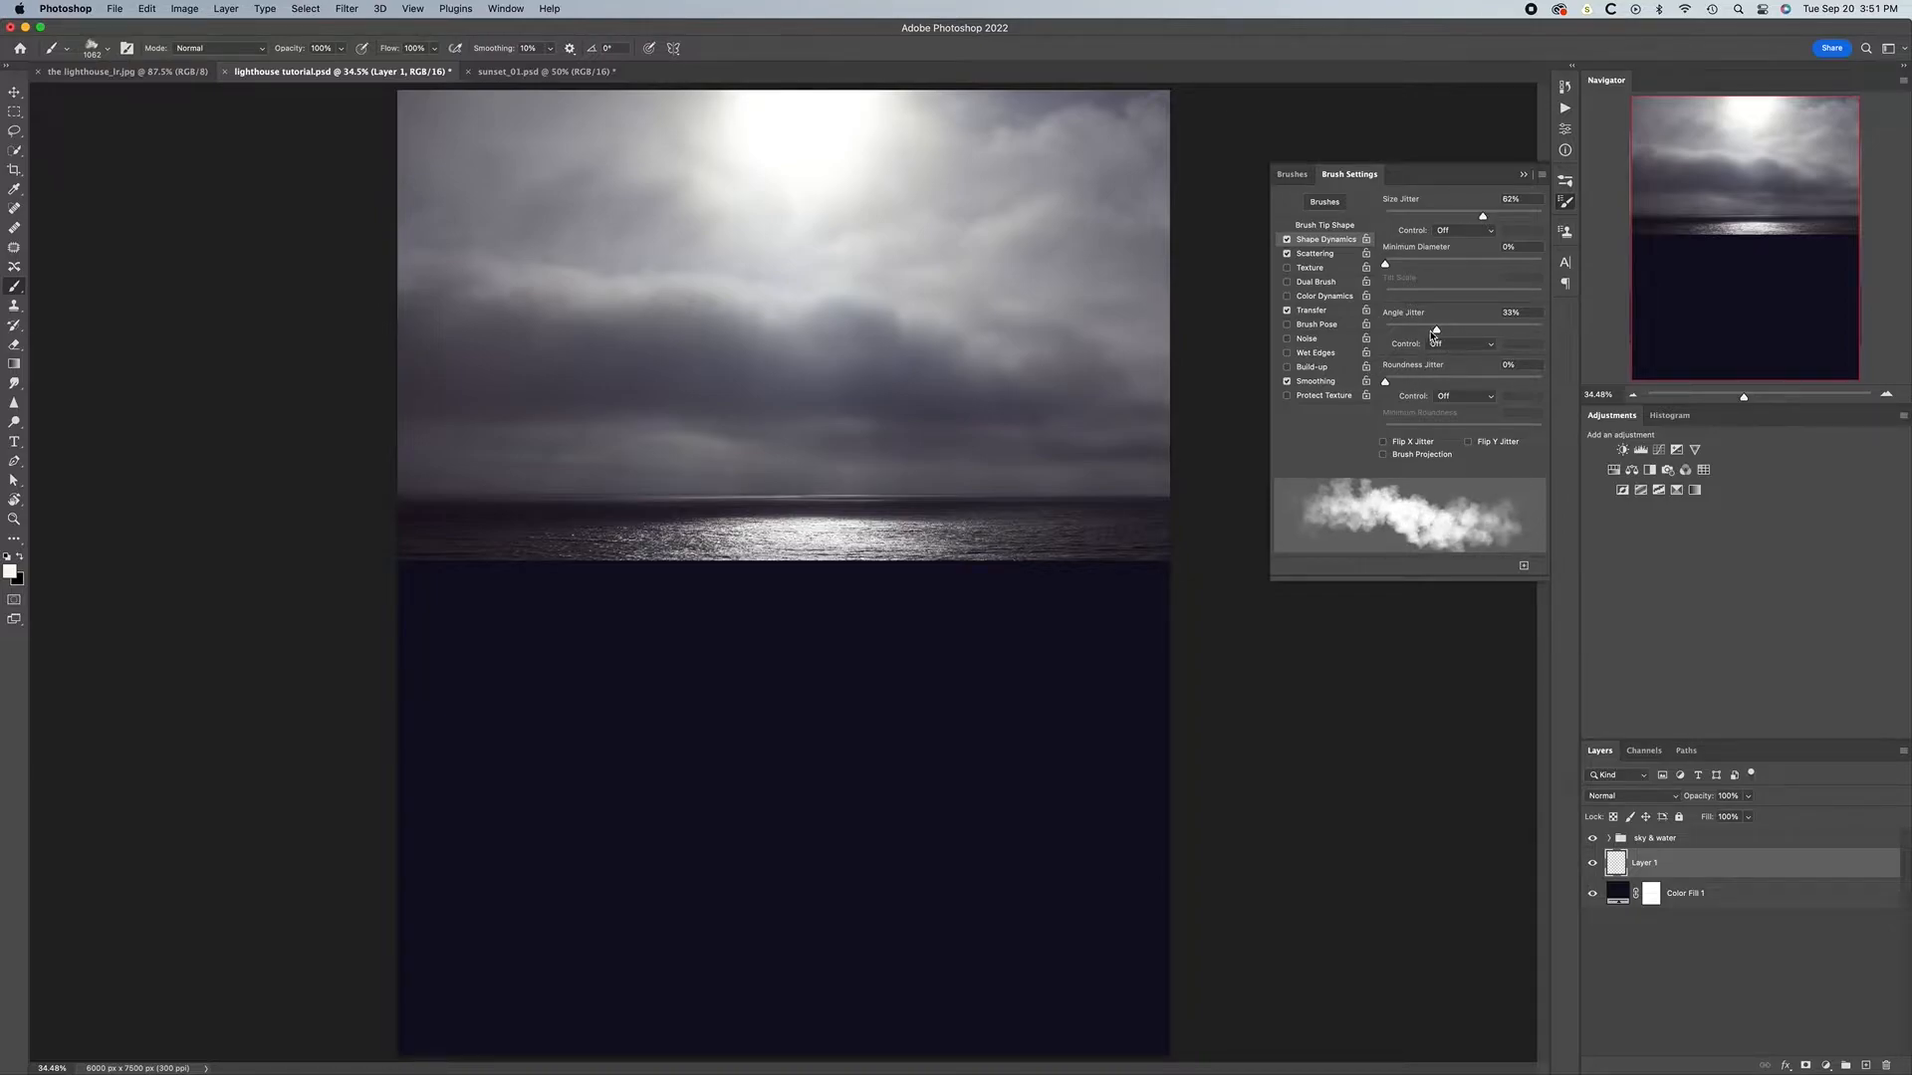
pyautogui.click(1338, 255)
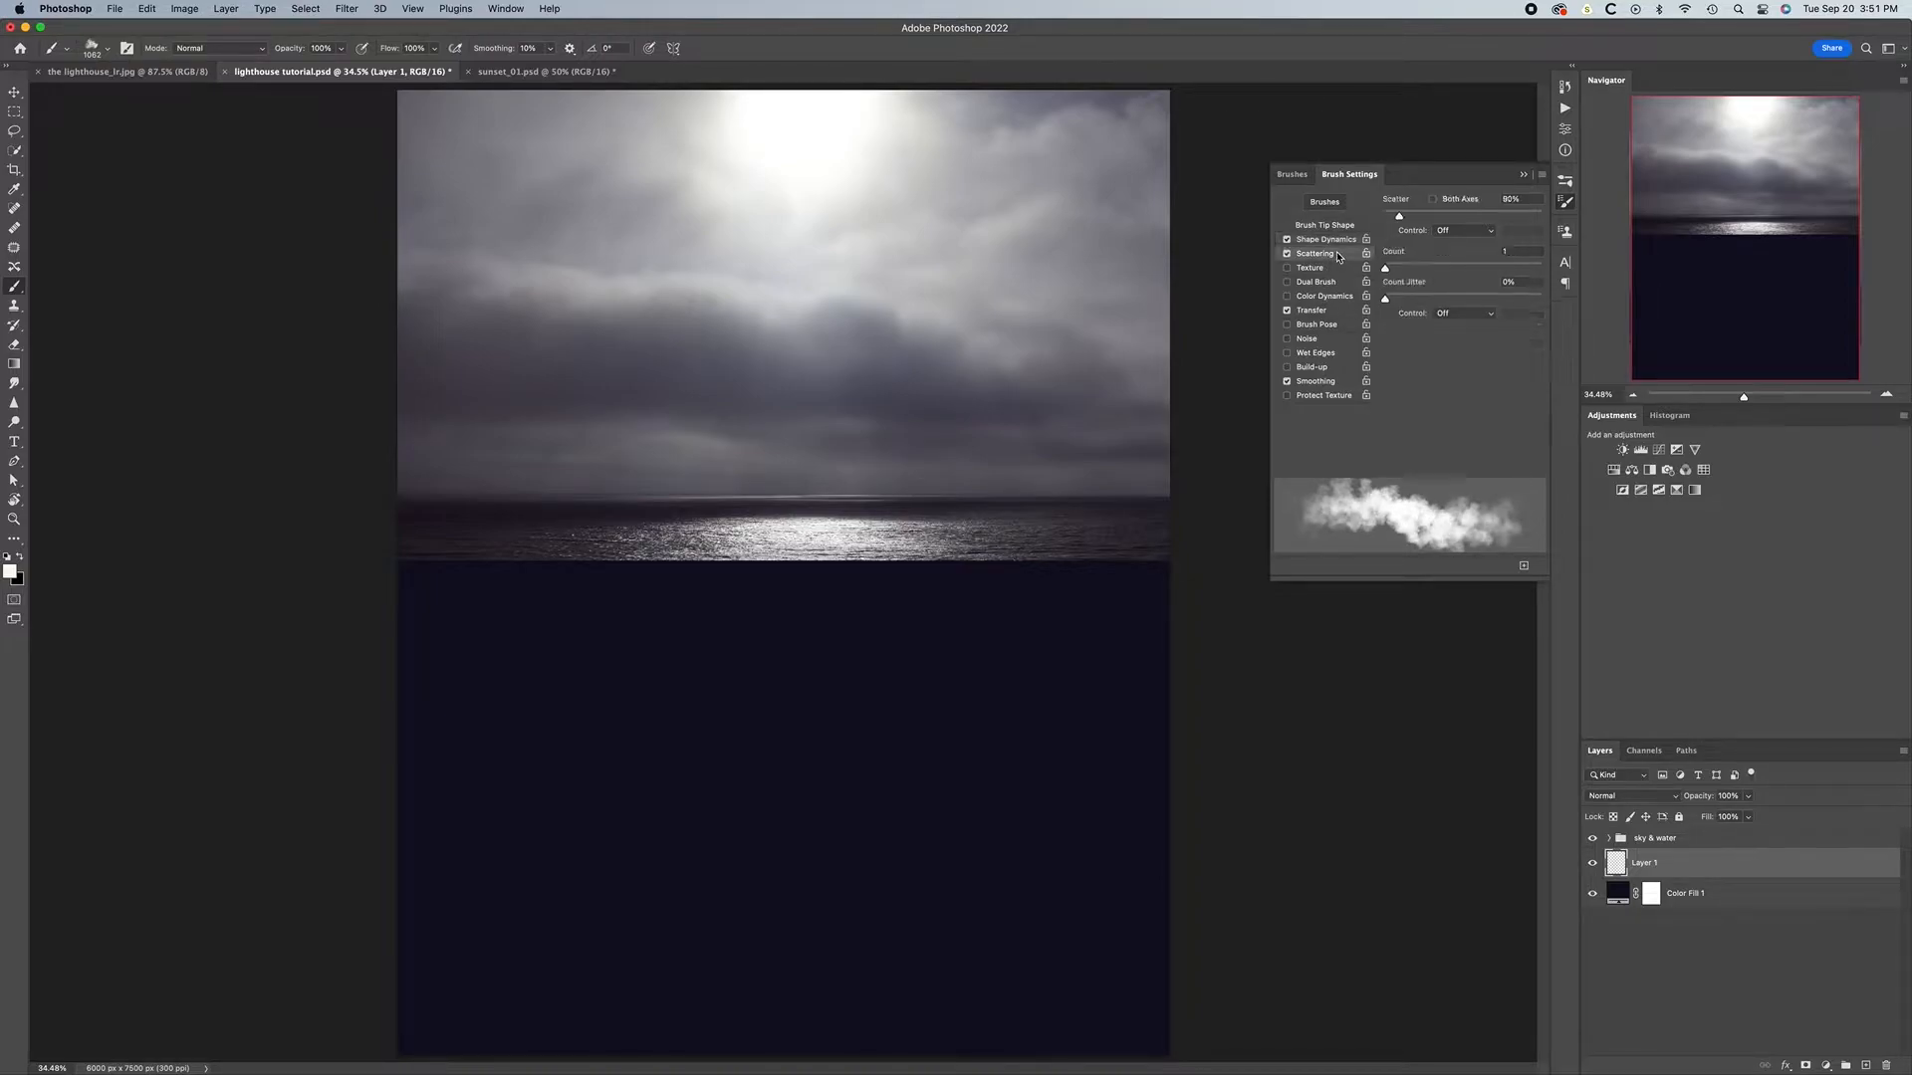
pyautogui.moveTo(1399, 216); pyautogui.dragTo(1459, 212)
pyautogui.click(1433, 199)
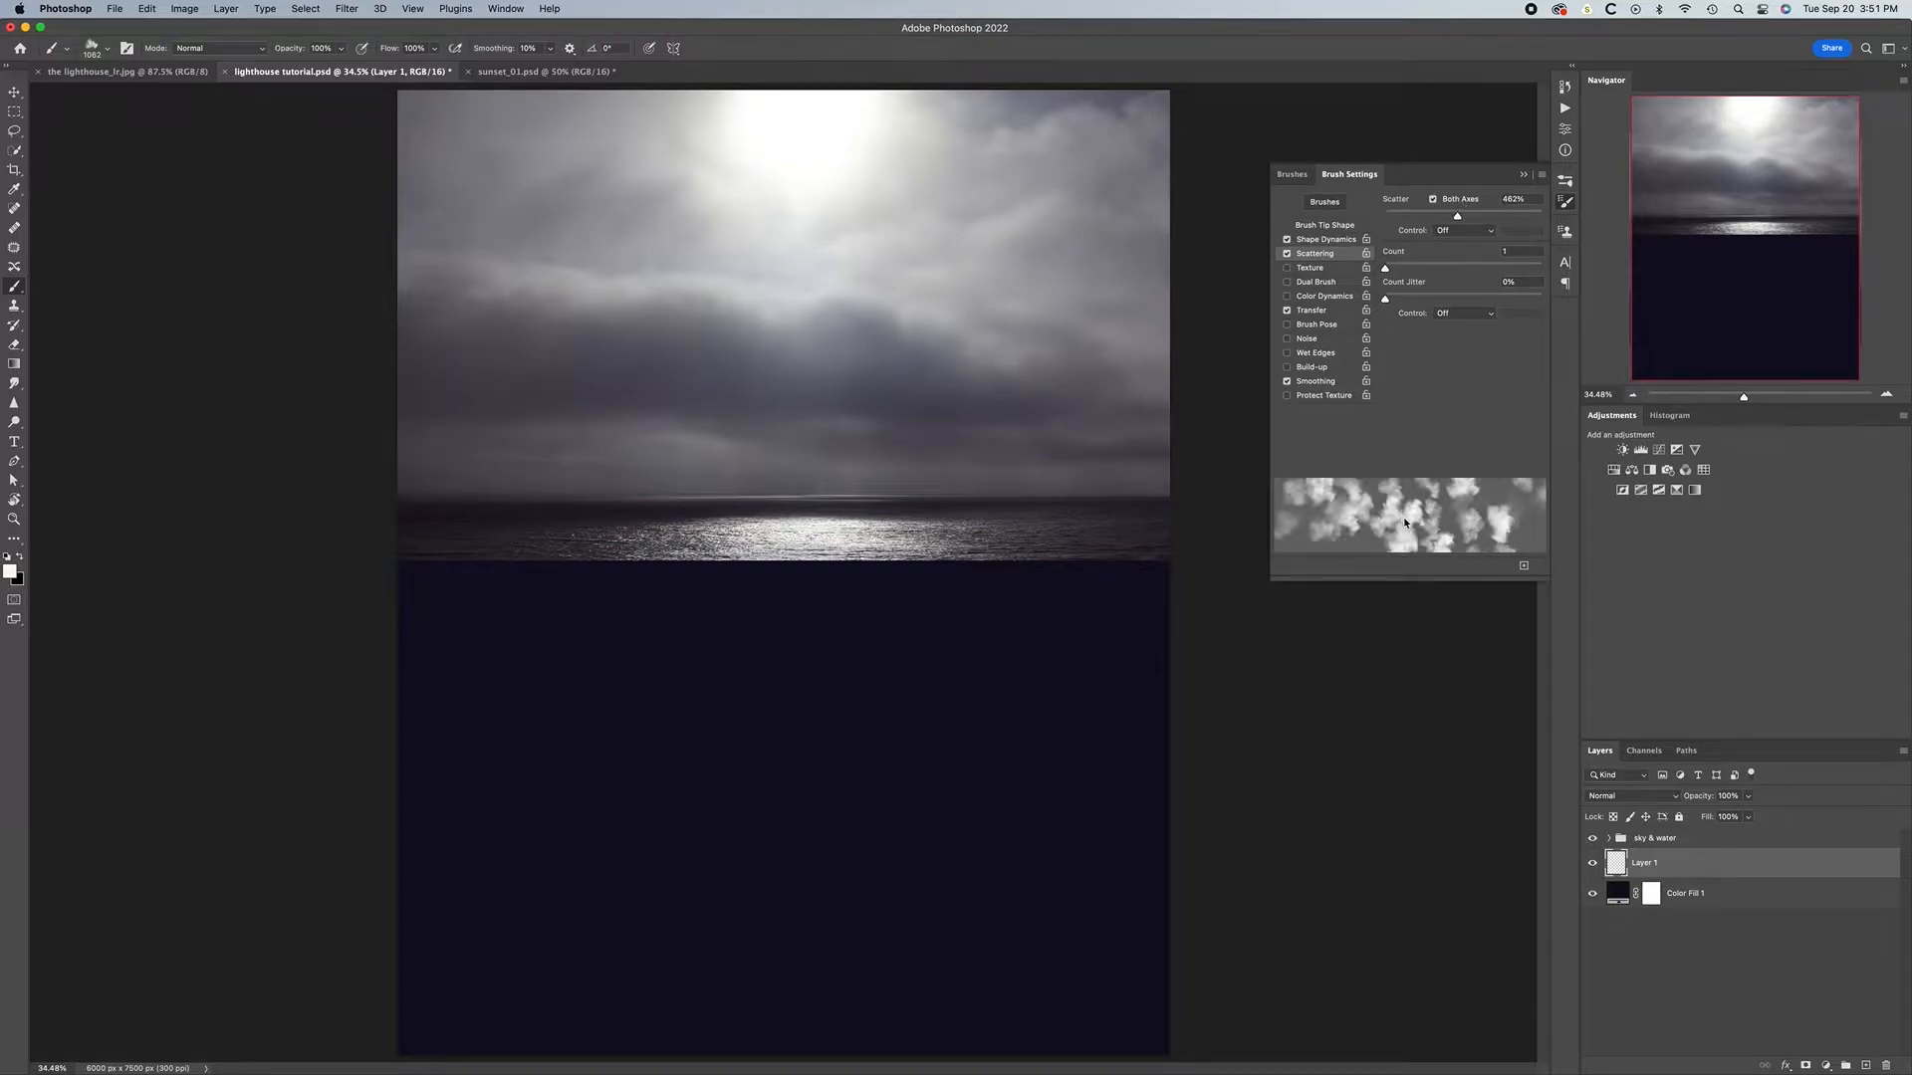
pyautogui.click(1523, 175)
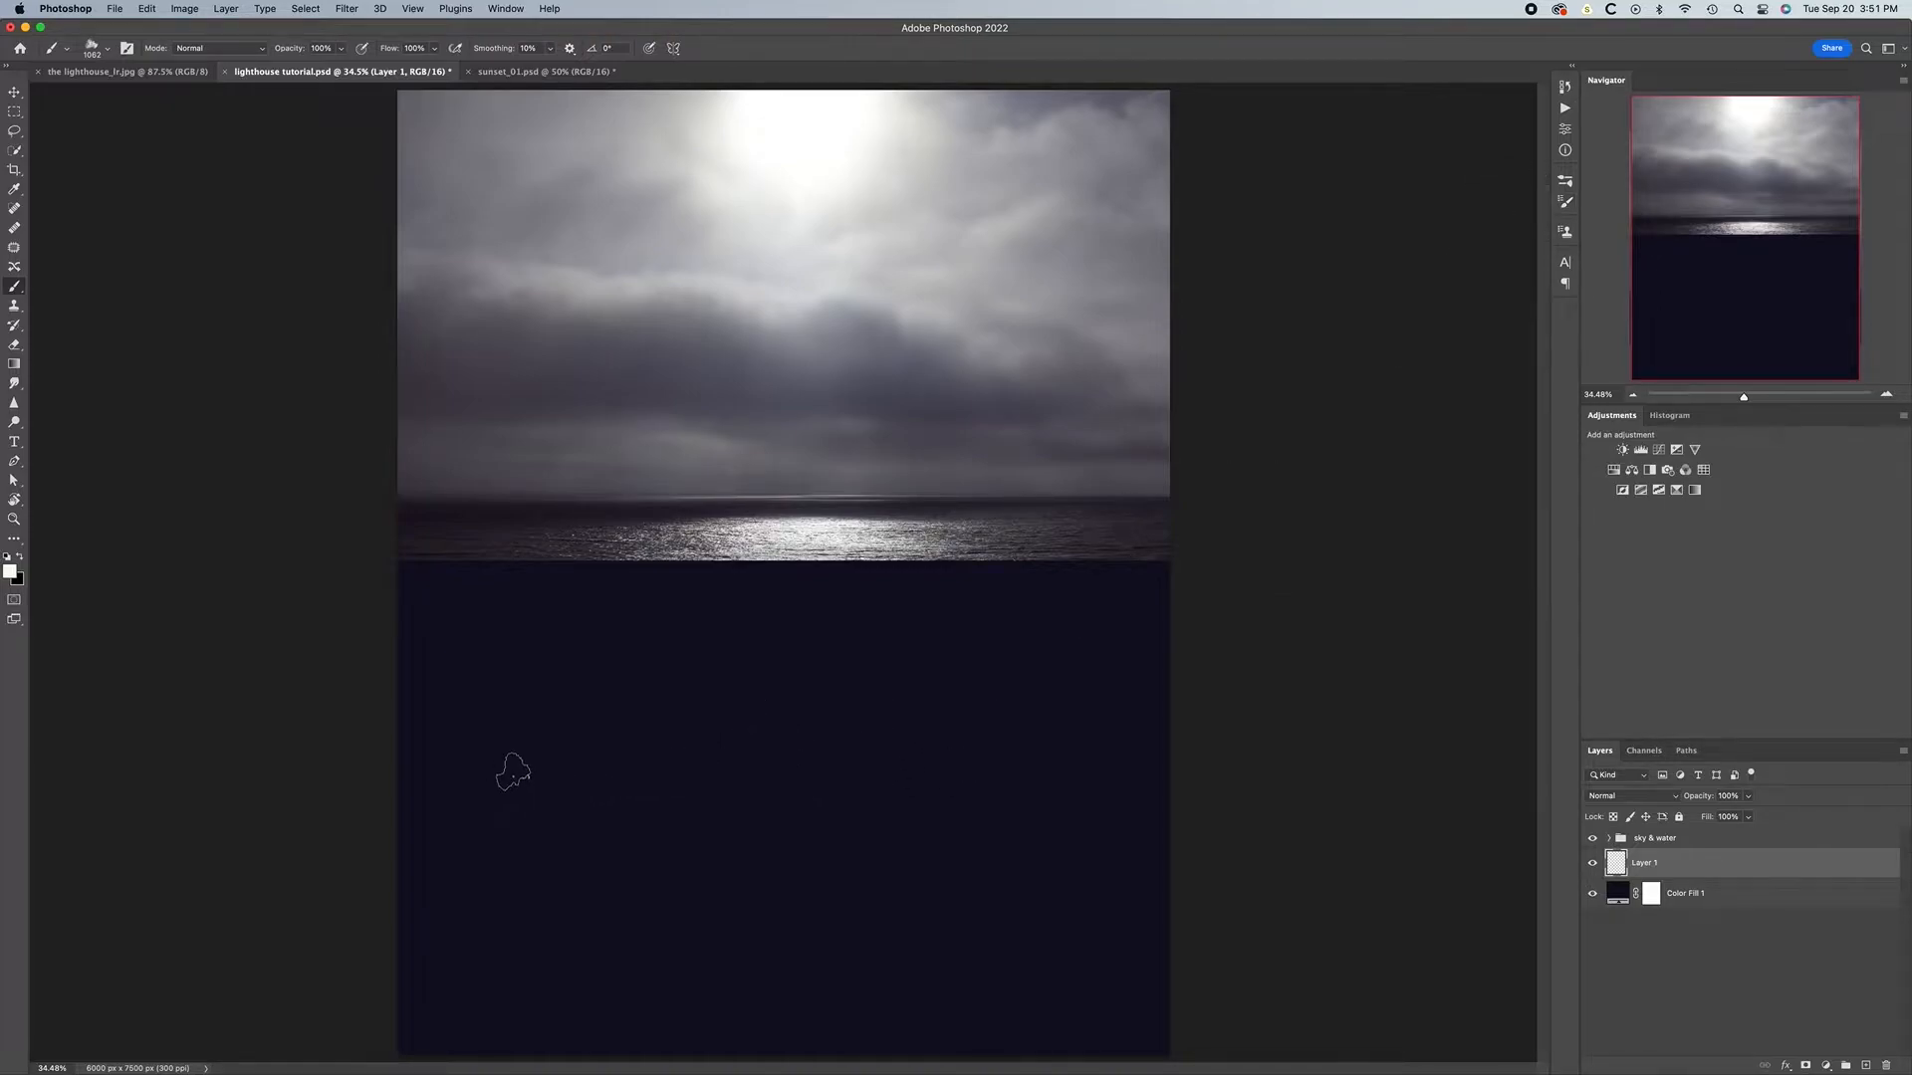
# Make white the foreground color and enlarge the cloud brush to 1800 px
pyautogui.press('d')
pyautogui.press('x')
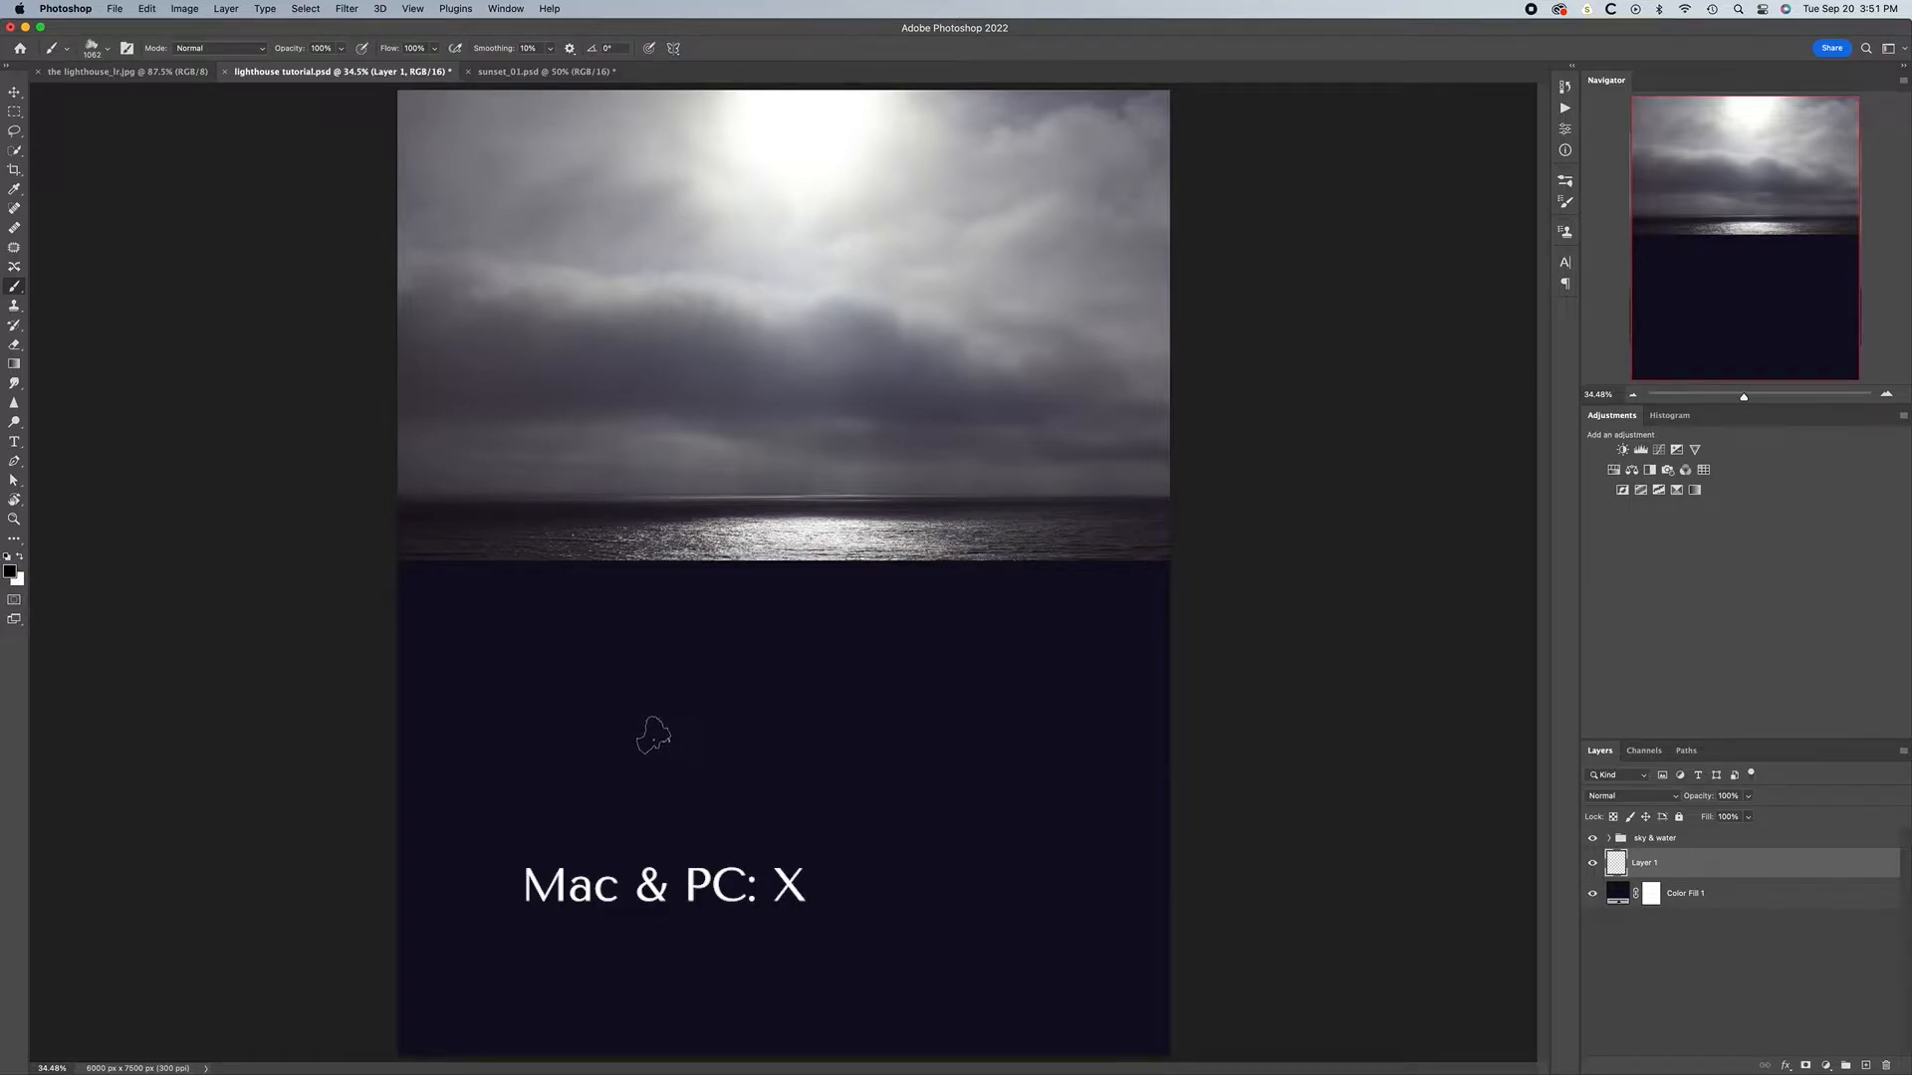
pyautogui.press(']')
pyautogui.press(']')
pyautogui.press(']')
pyautogui.press(']')
pyautogui.press(']')
pyautogui.press(']')
pyautogui.press(']')
pyautogui.press(']')
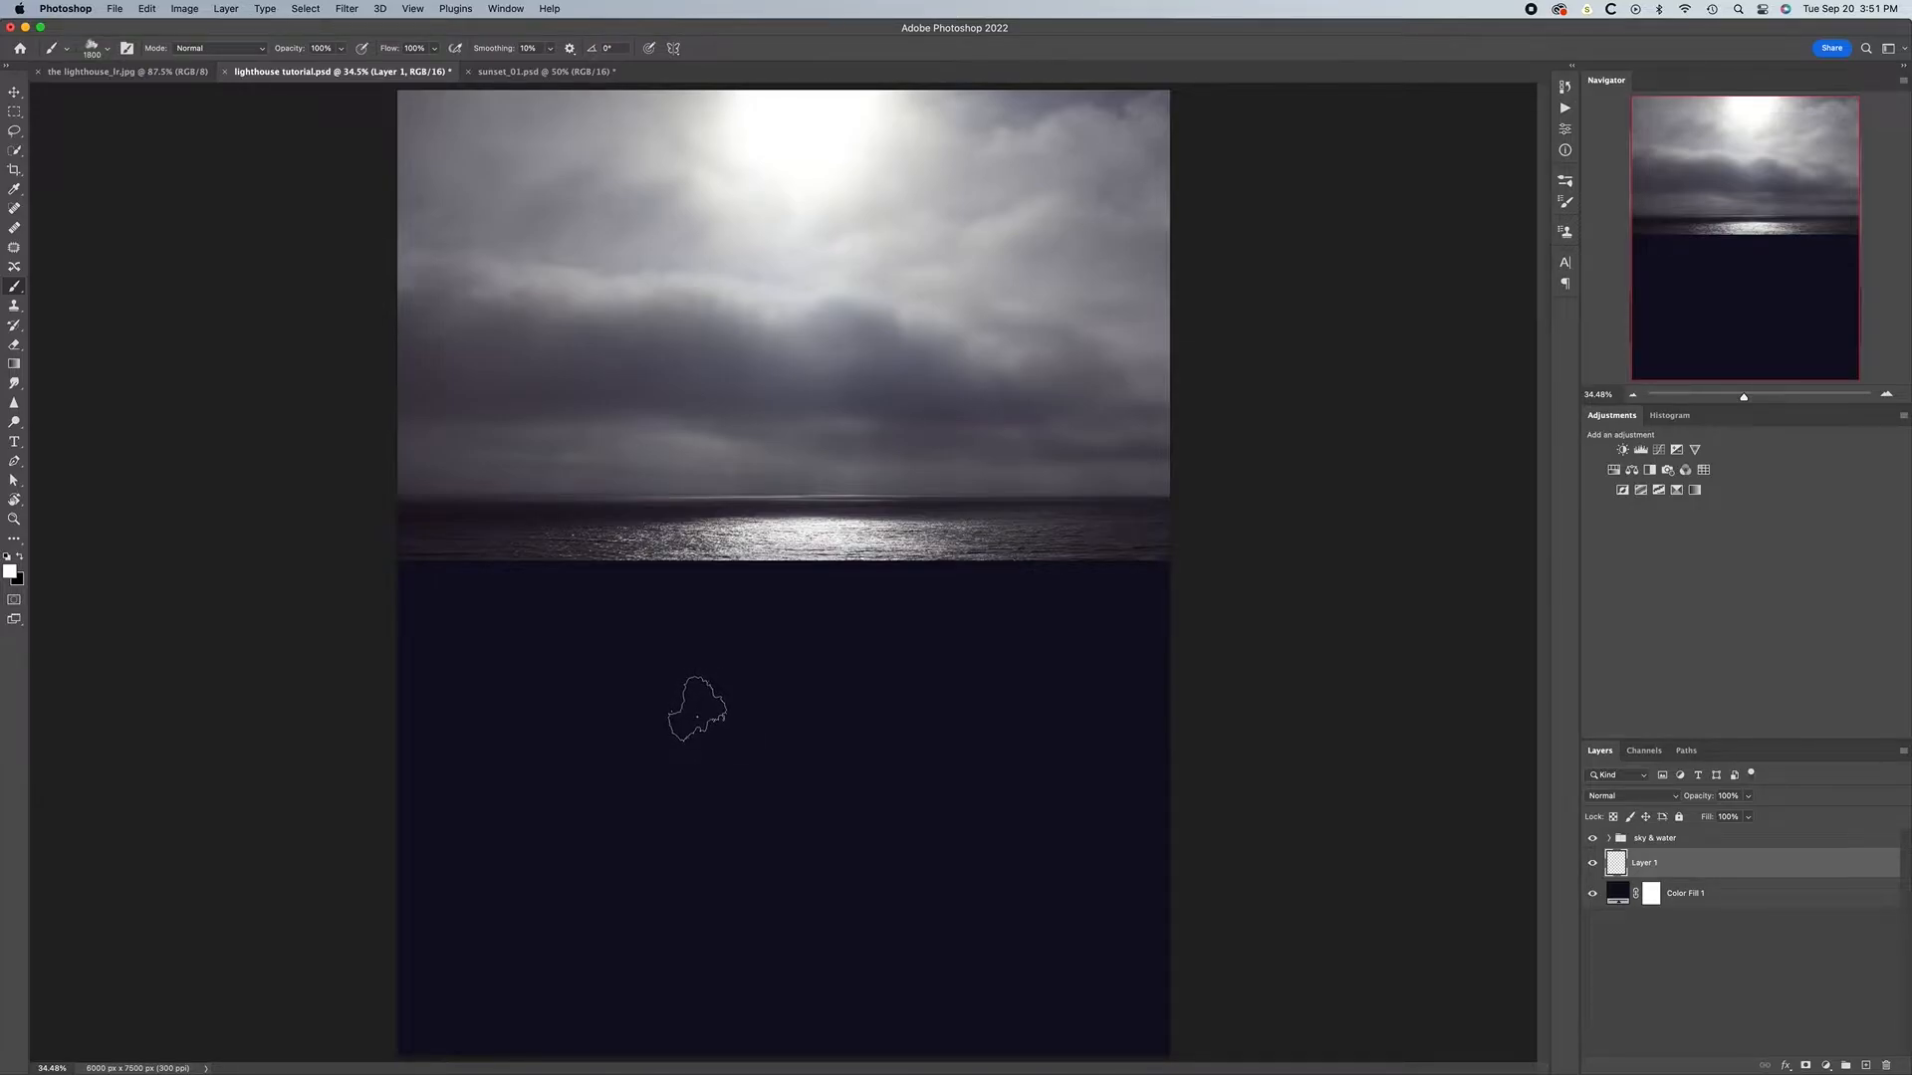
# Lower the cloud brush's flow to 20%
pyautogui.click(435, 58)
pyautogui.moveTo(438, 67); pyautogui.dragTo(411, 70)
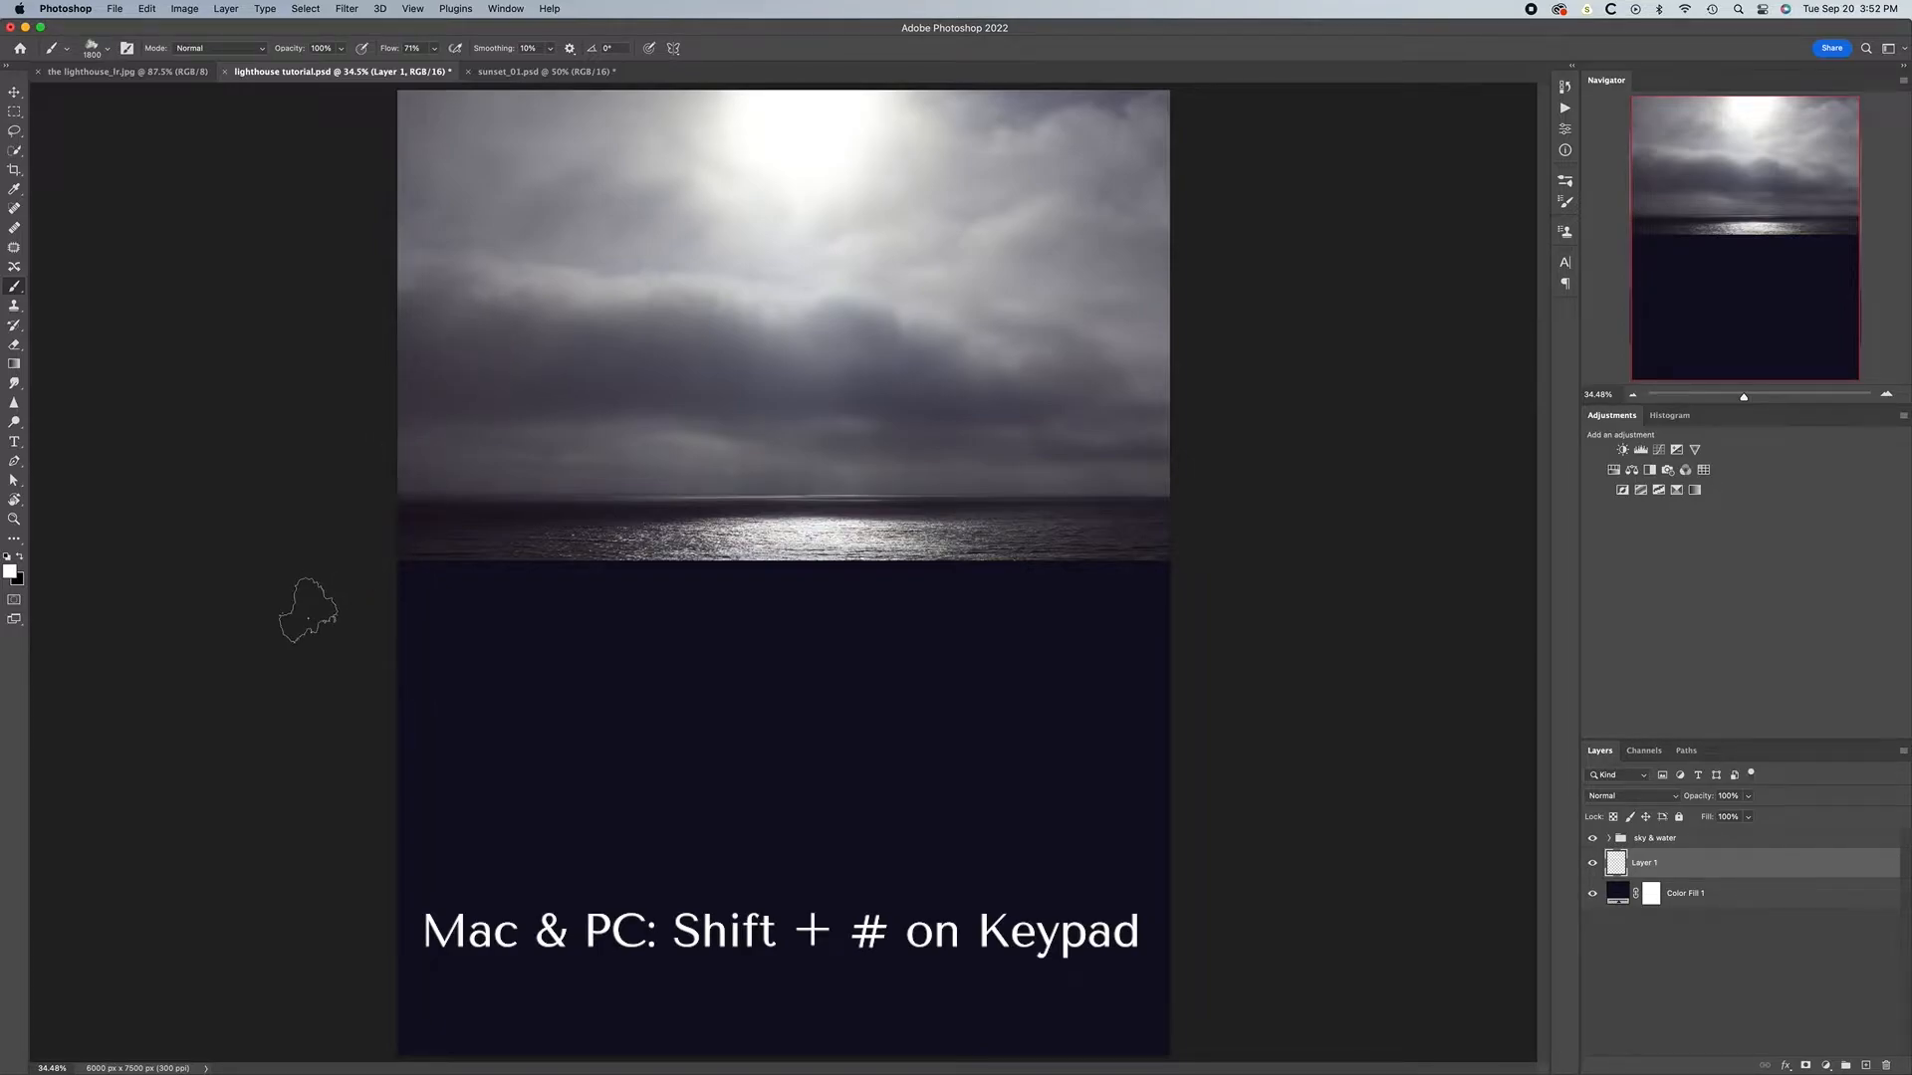
pyautogui.hotkey('shift', '2')
pyautogui.hotkey('shift', '0')
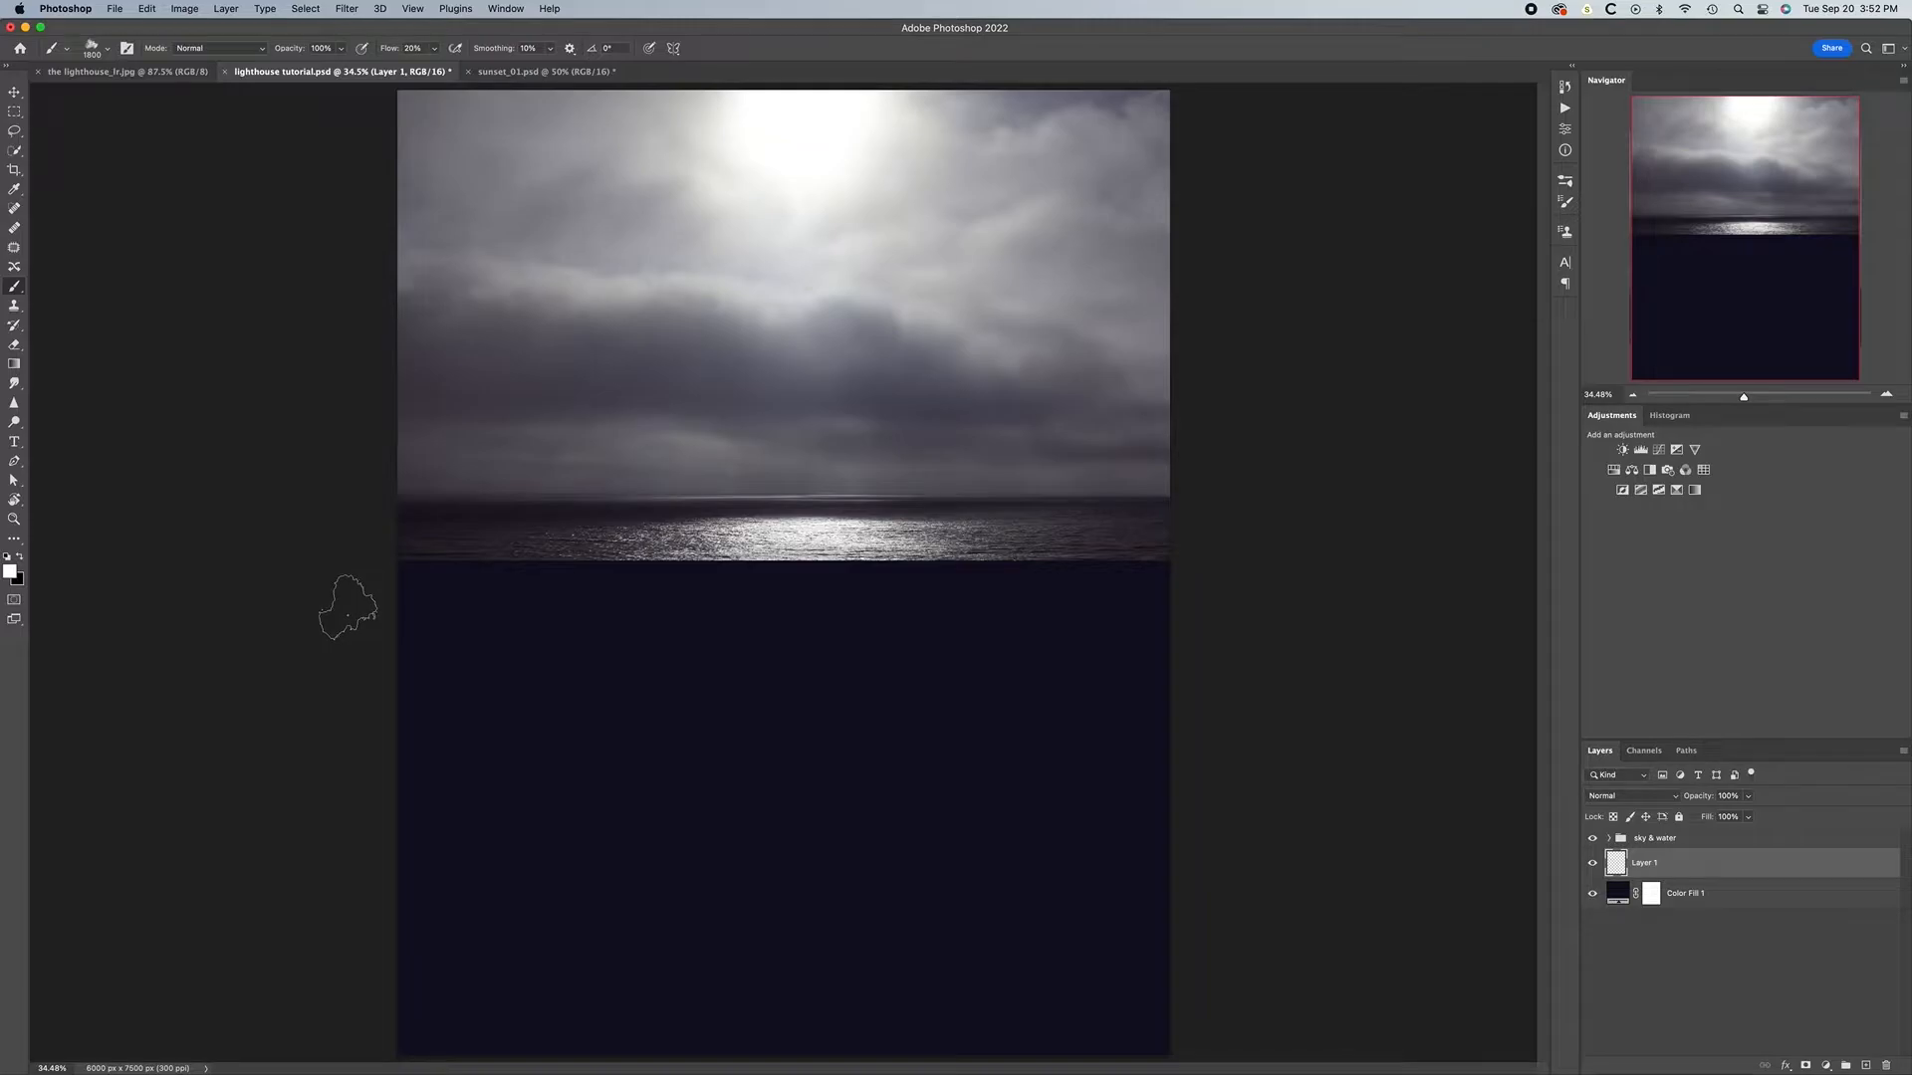
# Paint faint white cloud texture across the navy underwater area on Layer 1 with an enlarged brush
pyautogui.press(']')
pyautogui.press(']')
pyautogui.press(']')
pyautogui.moveTo(392, 568)
pyautogui.mouseDown()
pyautogui.moveTo(816, 646)
pyautogui.moveTo(849, 587)
pyautogui.moveTo(739, 587)
pyautogui.moveTo(1236, 583)
pyautogui.moveTo(1456, 701)
pyautogui.moveTo(1160, 671)
pyautogui.moveTo(1145, 549)
pyautogui.moveTo(1116, 615)
pyautogui.moveTo(812, 934)
pyautogui.moveTo(674, 974)
pyautogui.moveTo(663, 1032)
pyautogui.moveTo(453, 934)
pyautogui.moveTo(401, 990)
pyautogui.moveTo(1047, 929)
pyautogui.moveTo(1332, 935)
pyautogui.moveTo(1034, 838)
pyautogui.moveTo(878, 996)
pyautogui.moveTo(953, 992)
pyautogui.moveTo(906, 1012)
pyautogui.mouseUp()
pyautogui.press(']')
pyautogui.press(']')
# Reduce the brush to 1500 px and paint more cloud texture into the dark gaps of the underwater area
pyautogui.press('[')
pyautogui.press('[')
pyautogui.press('[')
pyautogui.press('[')
pyautogui.press('[')
pyautogui.press('[')
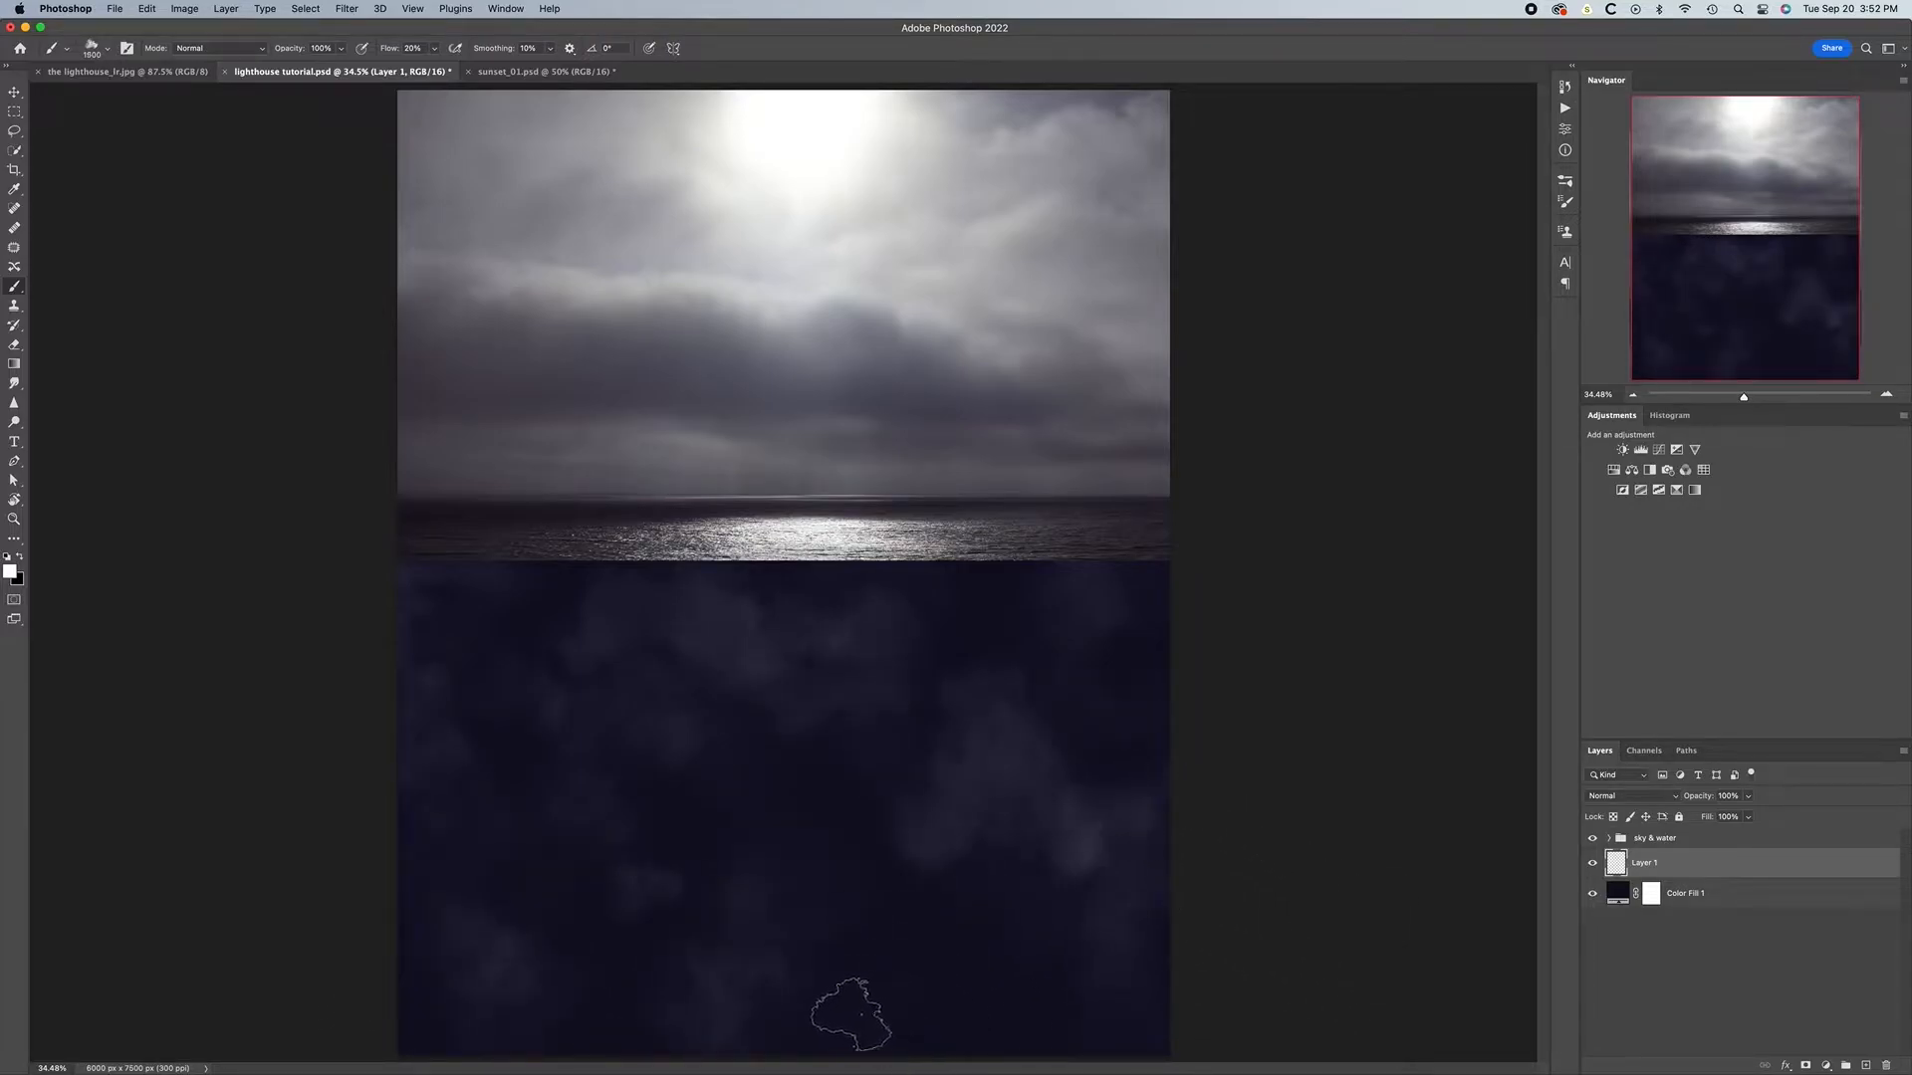
pyautogui.press('[')
pyautogui.press('[')
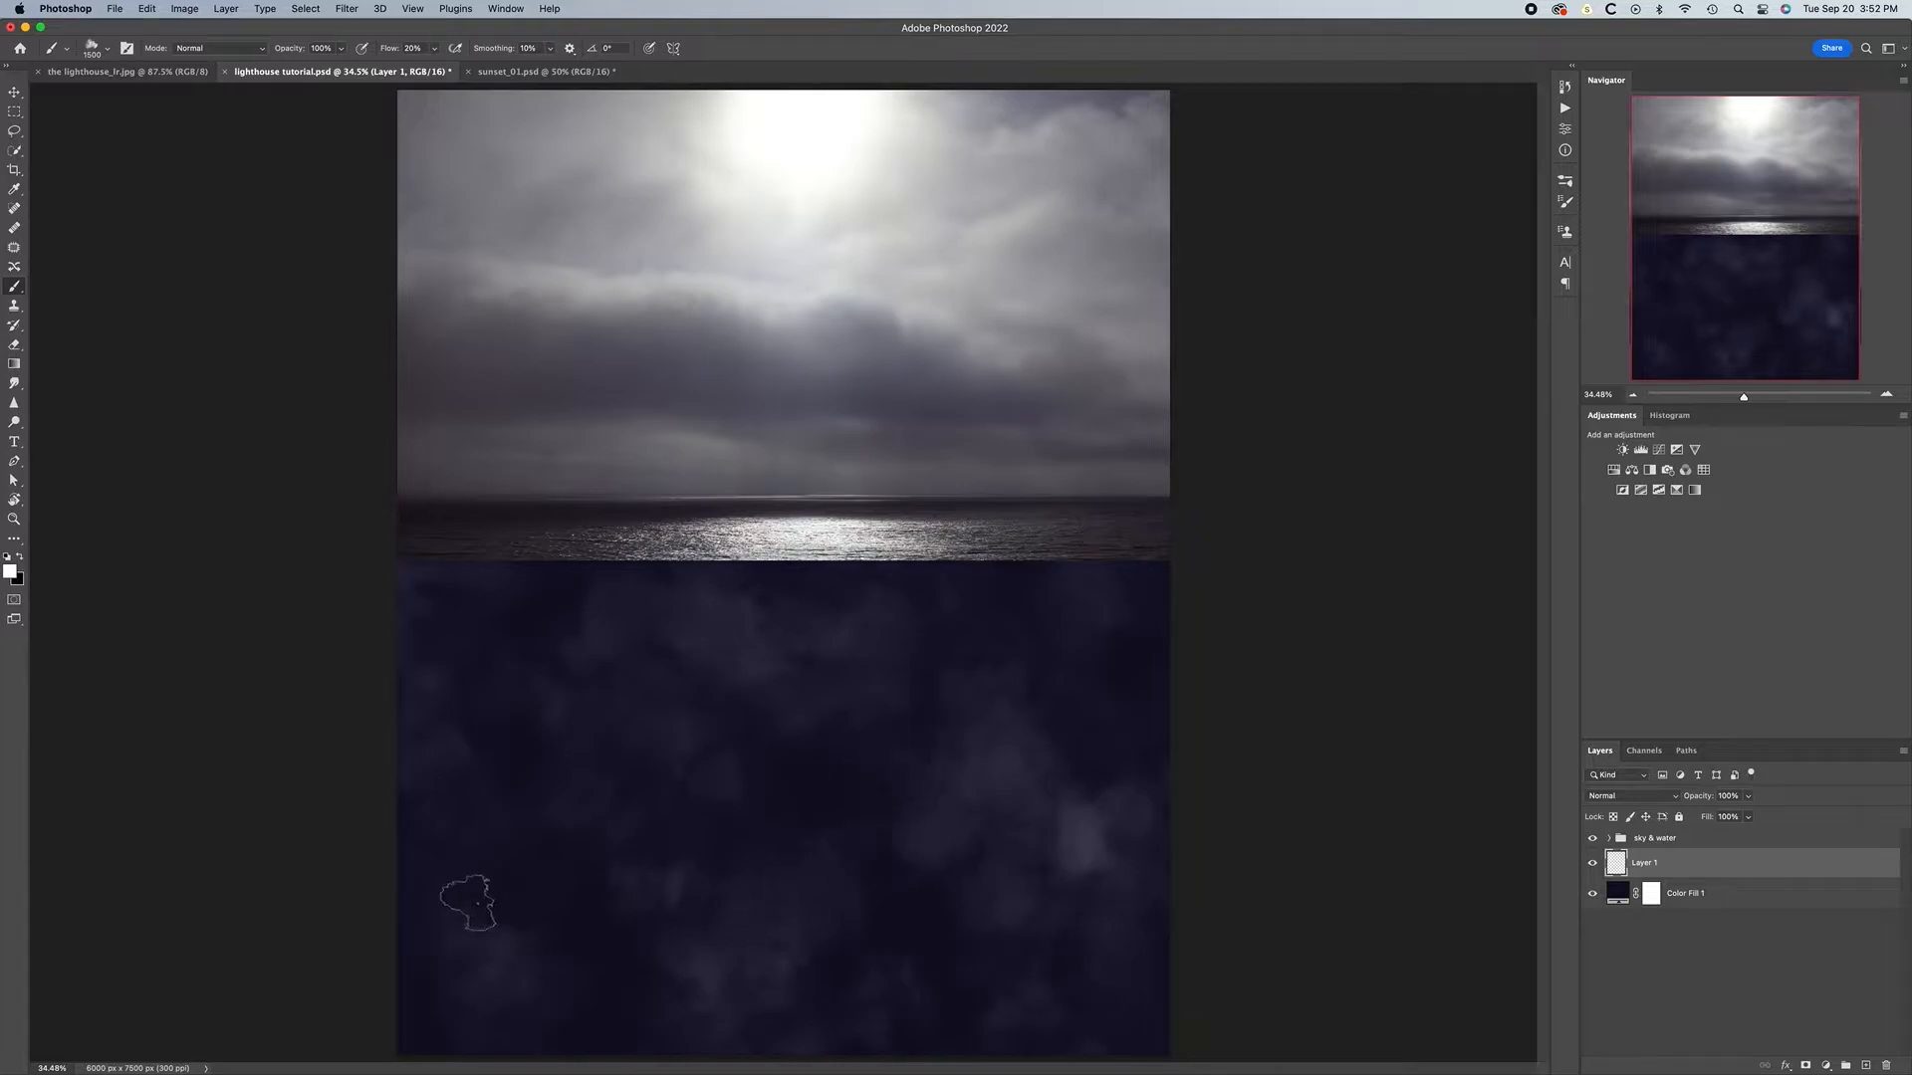
pyautogui.moveTo(467, 903); pyautogui.dragTo(418, 933)
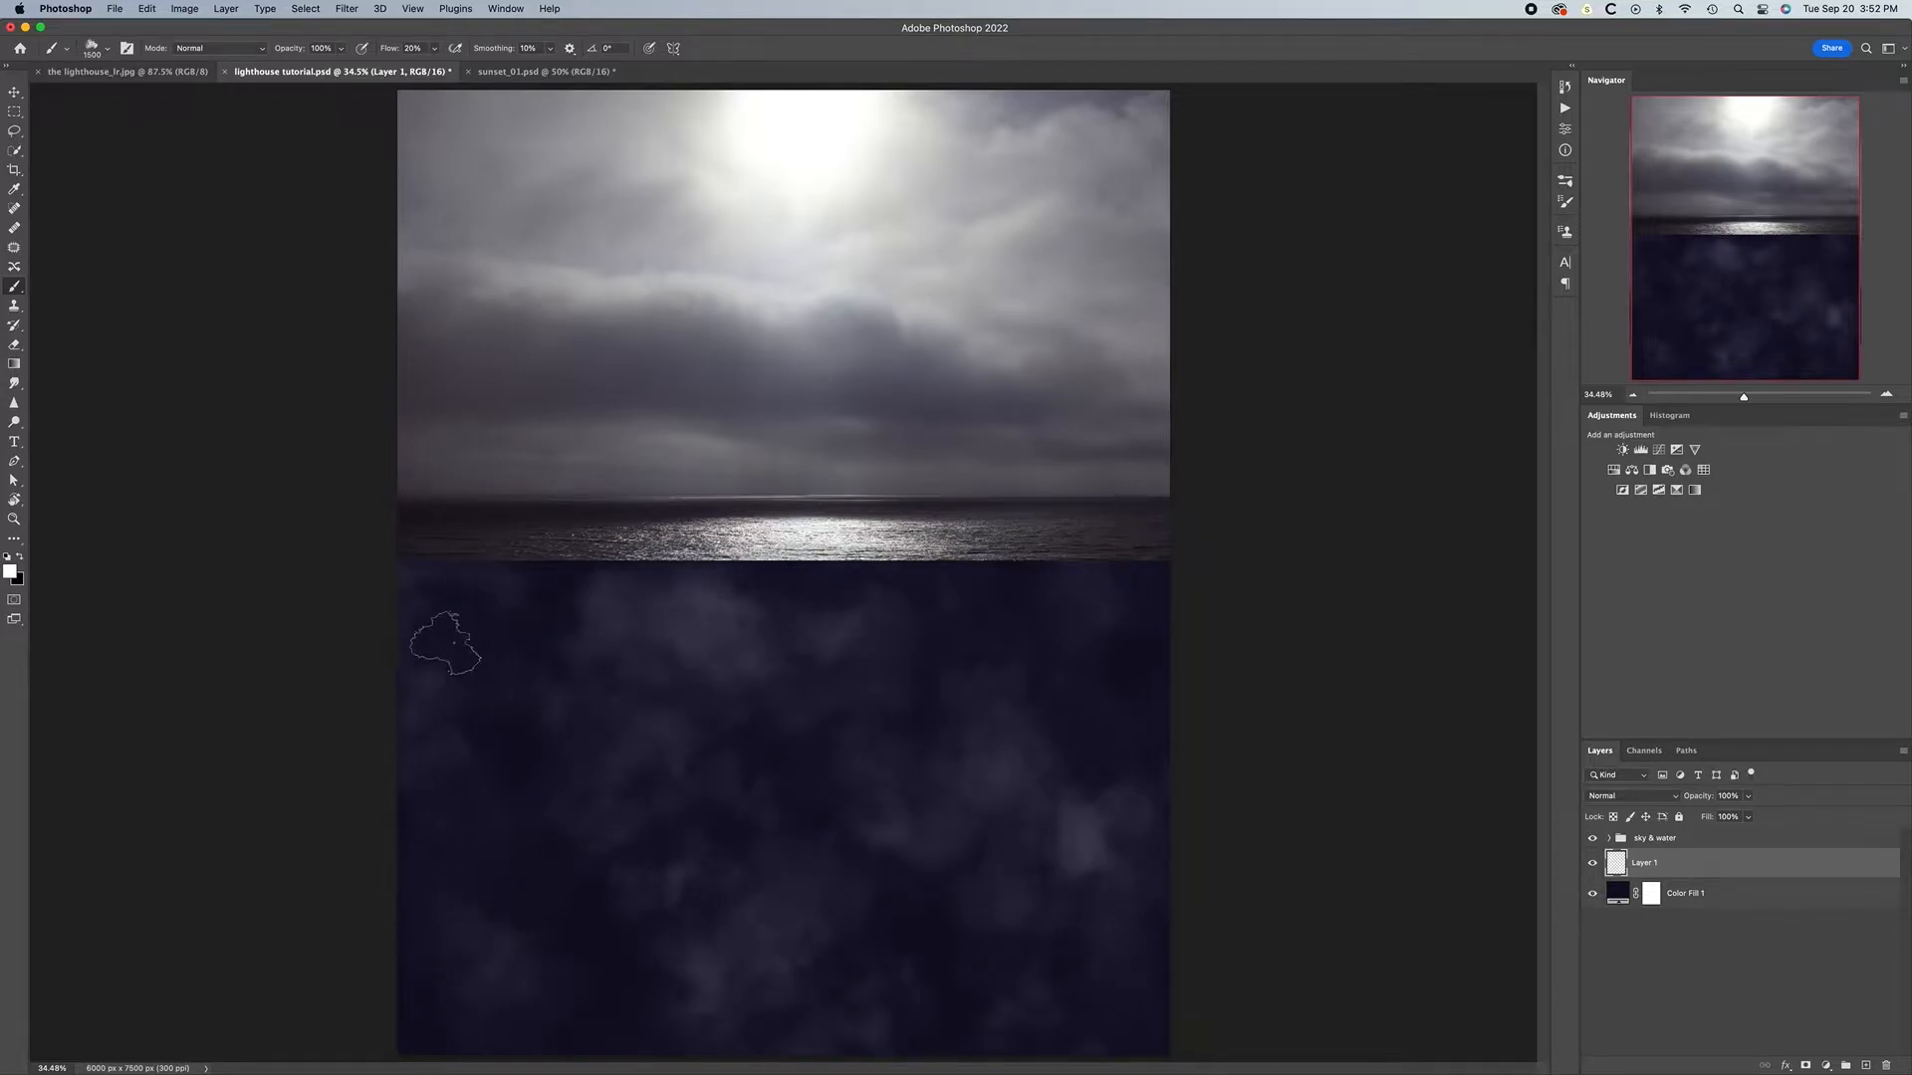
pyautogui.moveTo(427, 631)
pyautogui.mouseDown()
pyautogui.moveTo(371, 631)
pyautogui.moveTo(403, 627)
pyautogui.mouseUp()
pyautogui.click(876, 595)
pyautogui.moveTo(912, 906); pyautogui.dragTo(428, 1010)
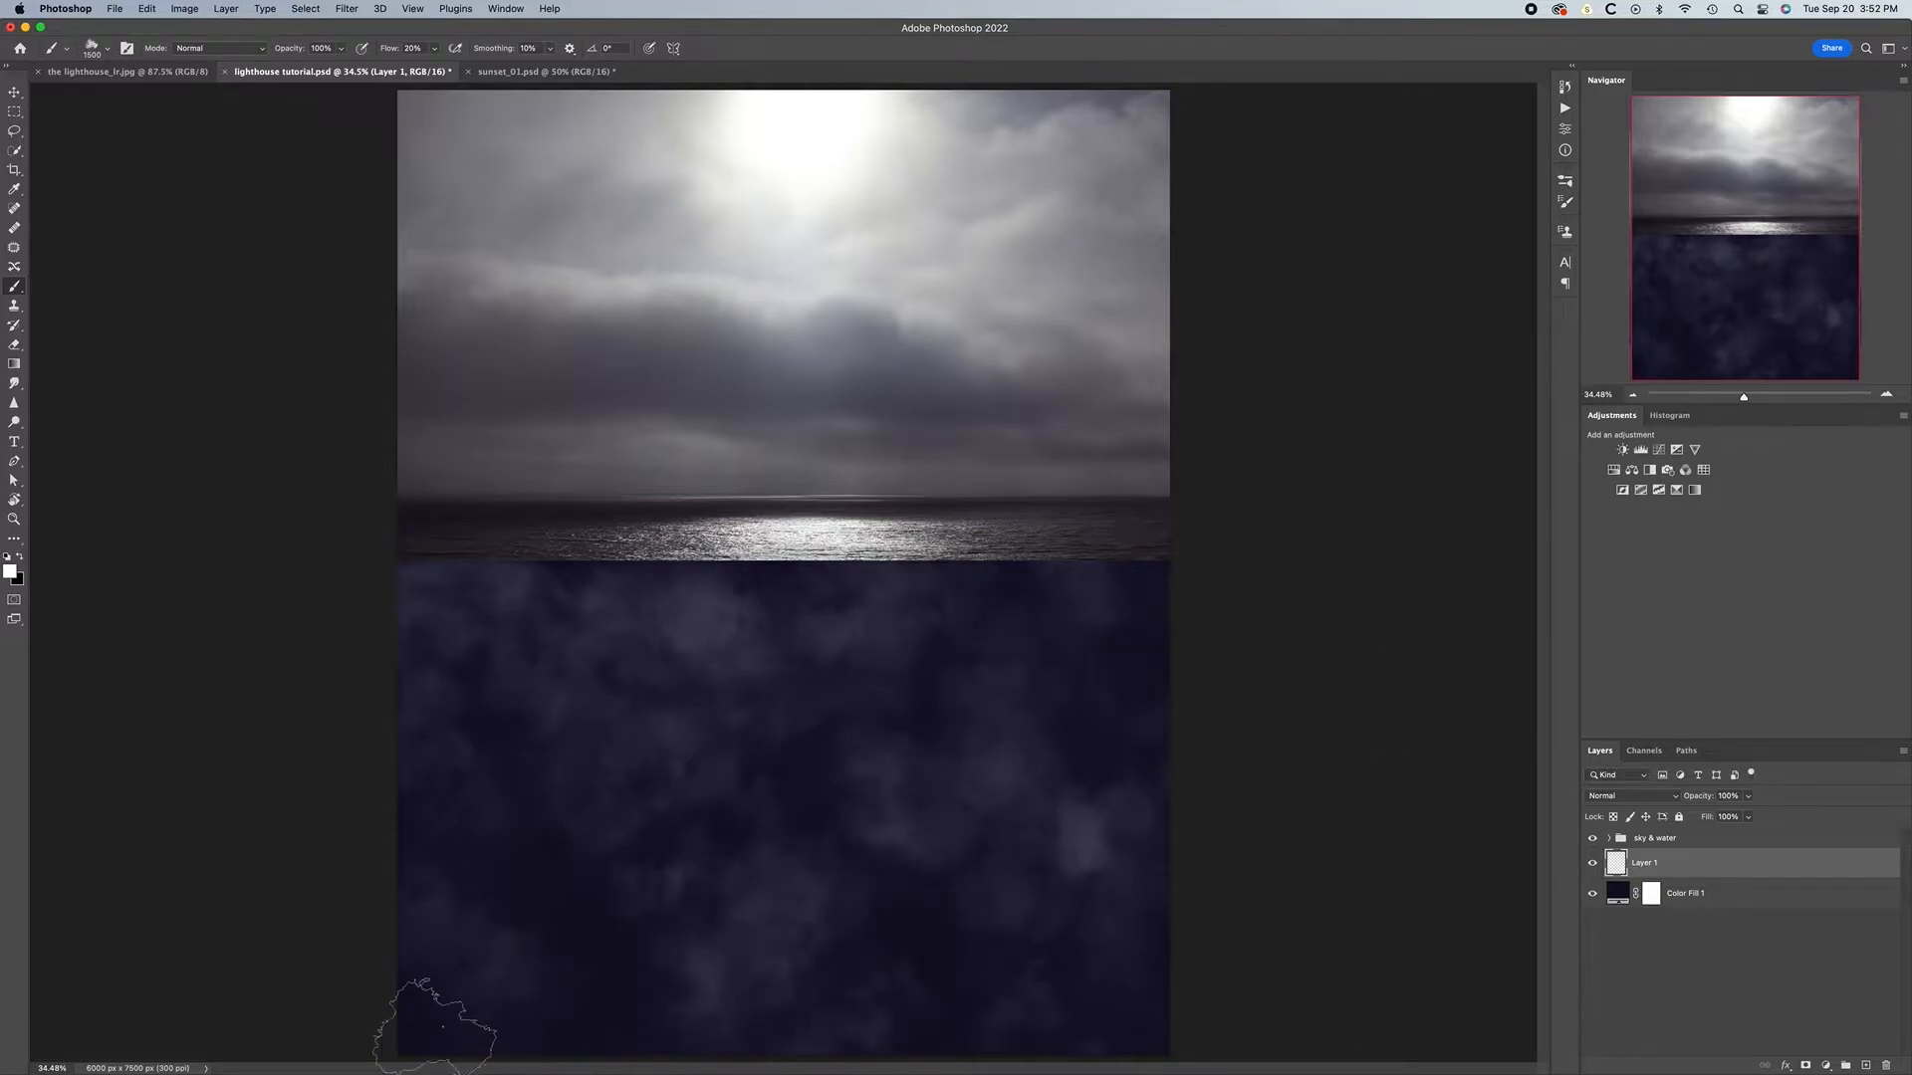
# Shrink the brush to 900 px and add finer cloud detail throughout the underwater area
pyautogui.press('[')
pyautogui.press('[')
pyautogui.press('[')
pyautogui.press('[')
pyautogui.press('[')
pyautogui.press('[')
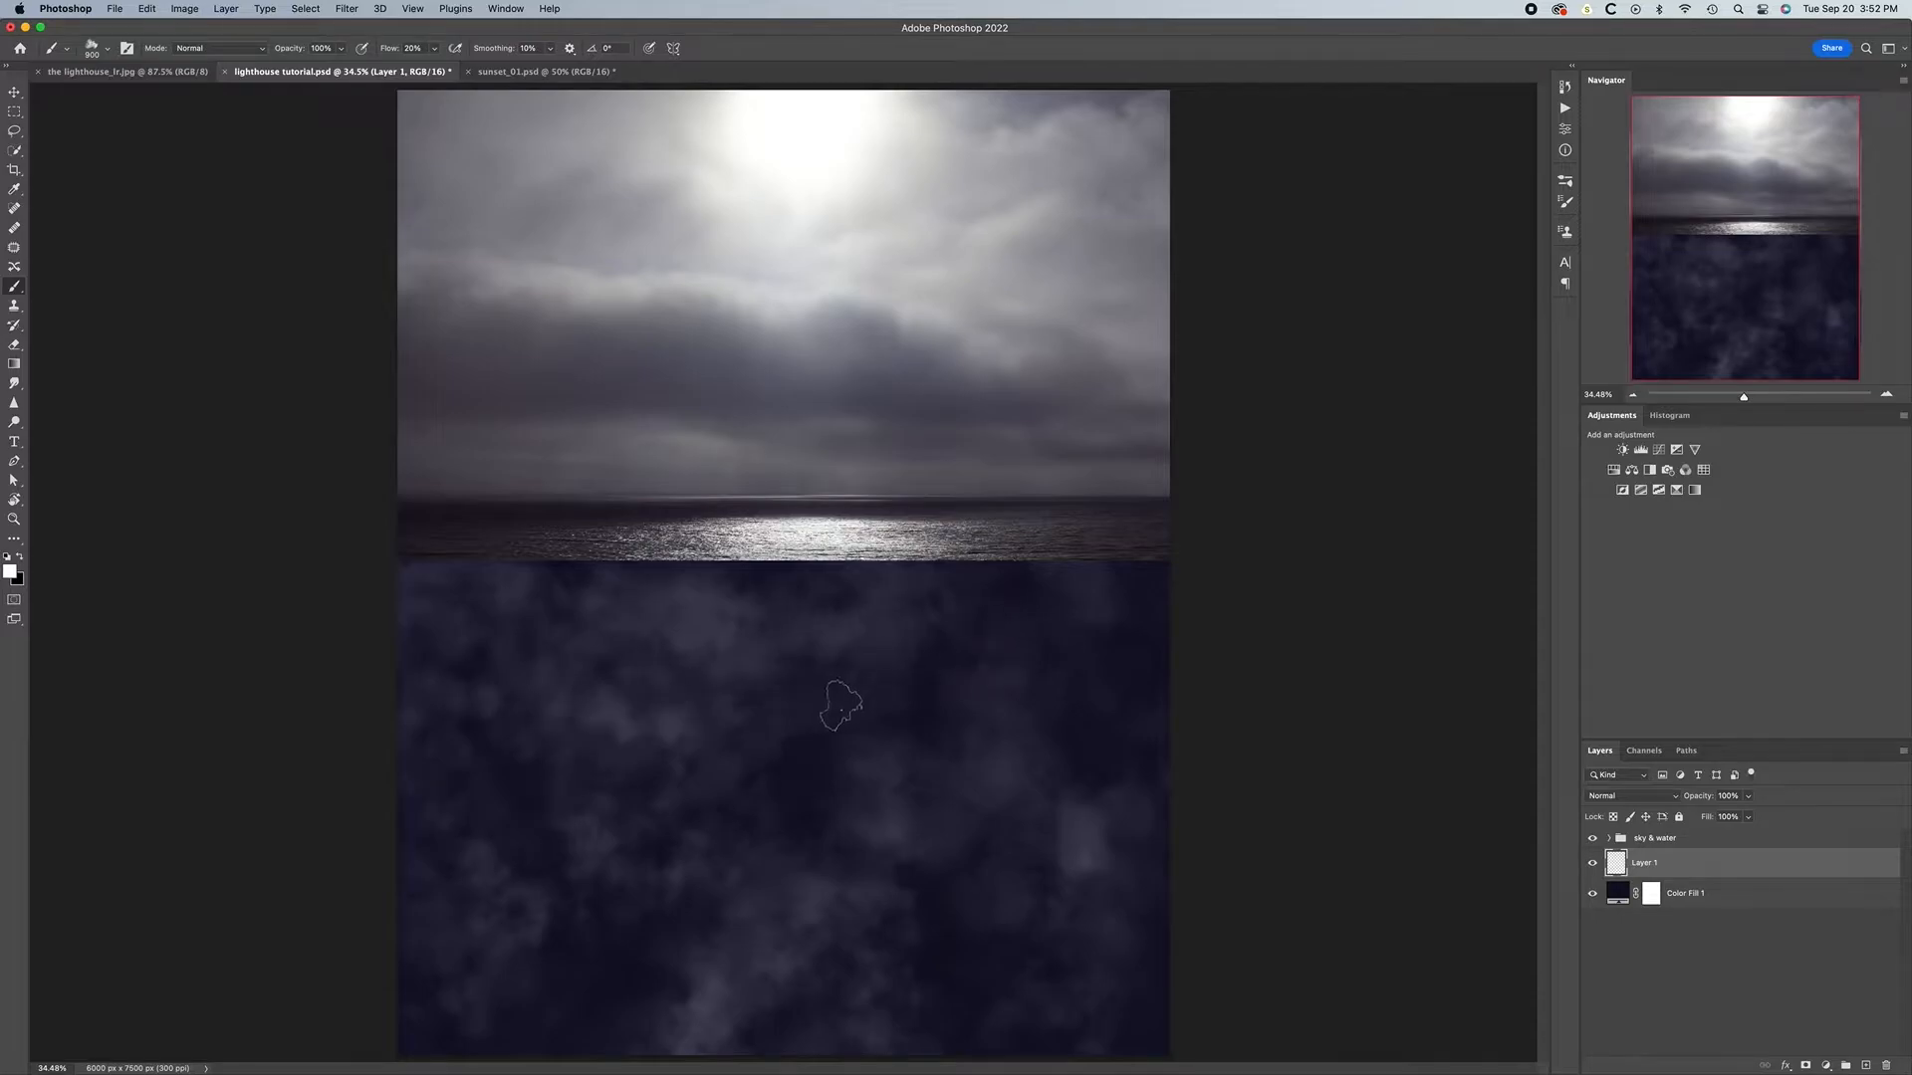
pyautogui.click(827, 709)
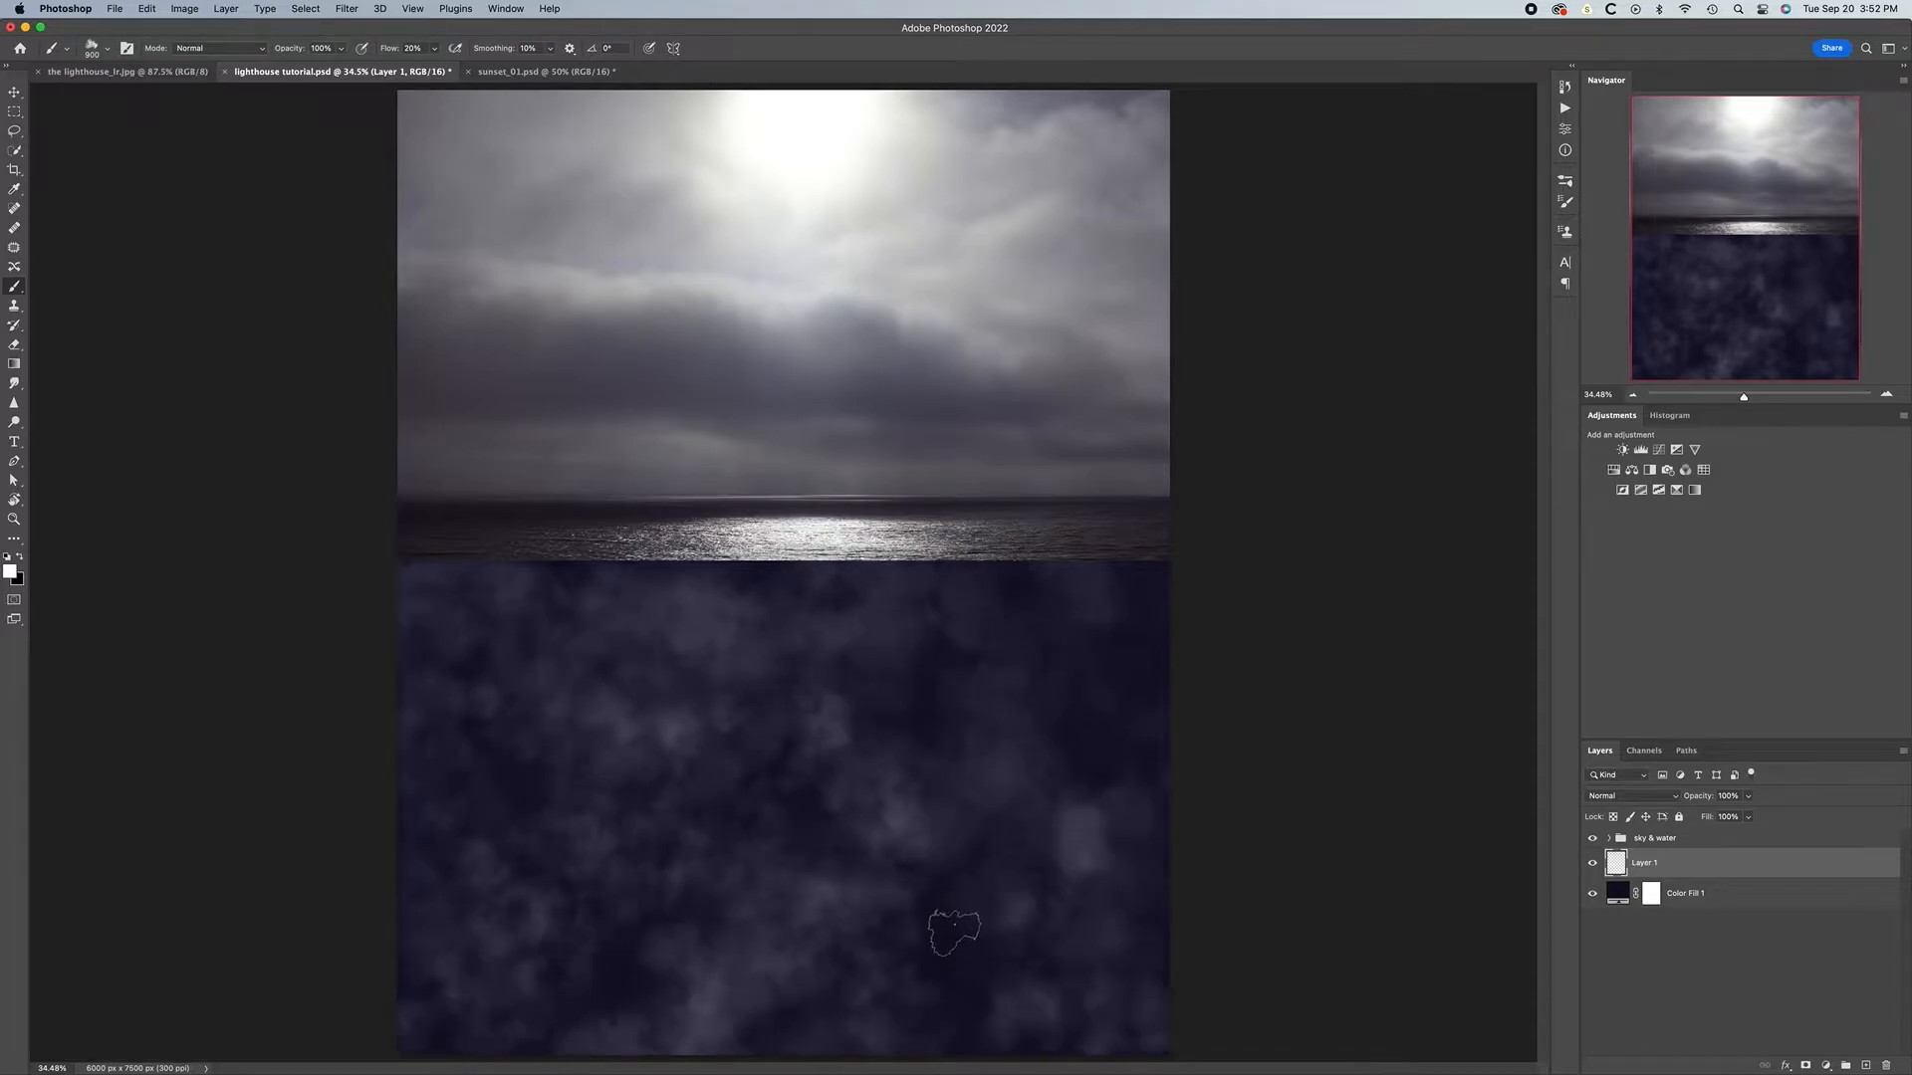
pyautogui.click(1009, 640)
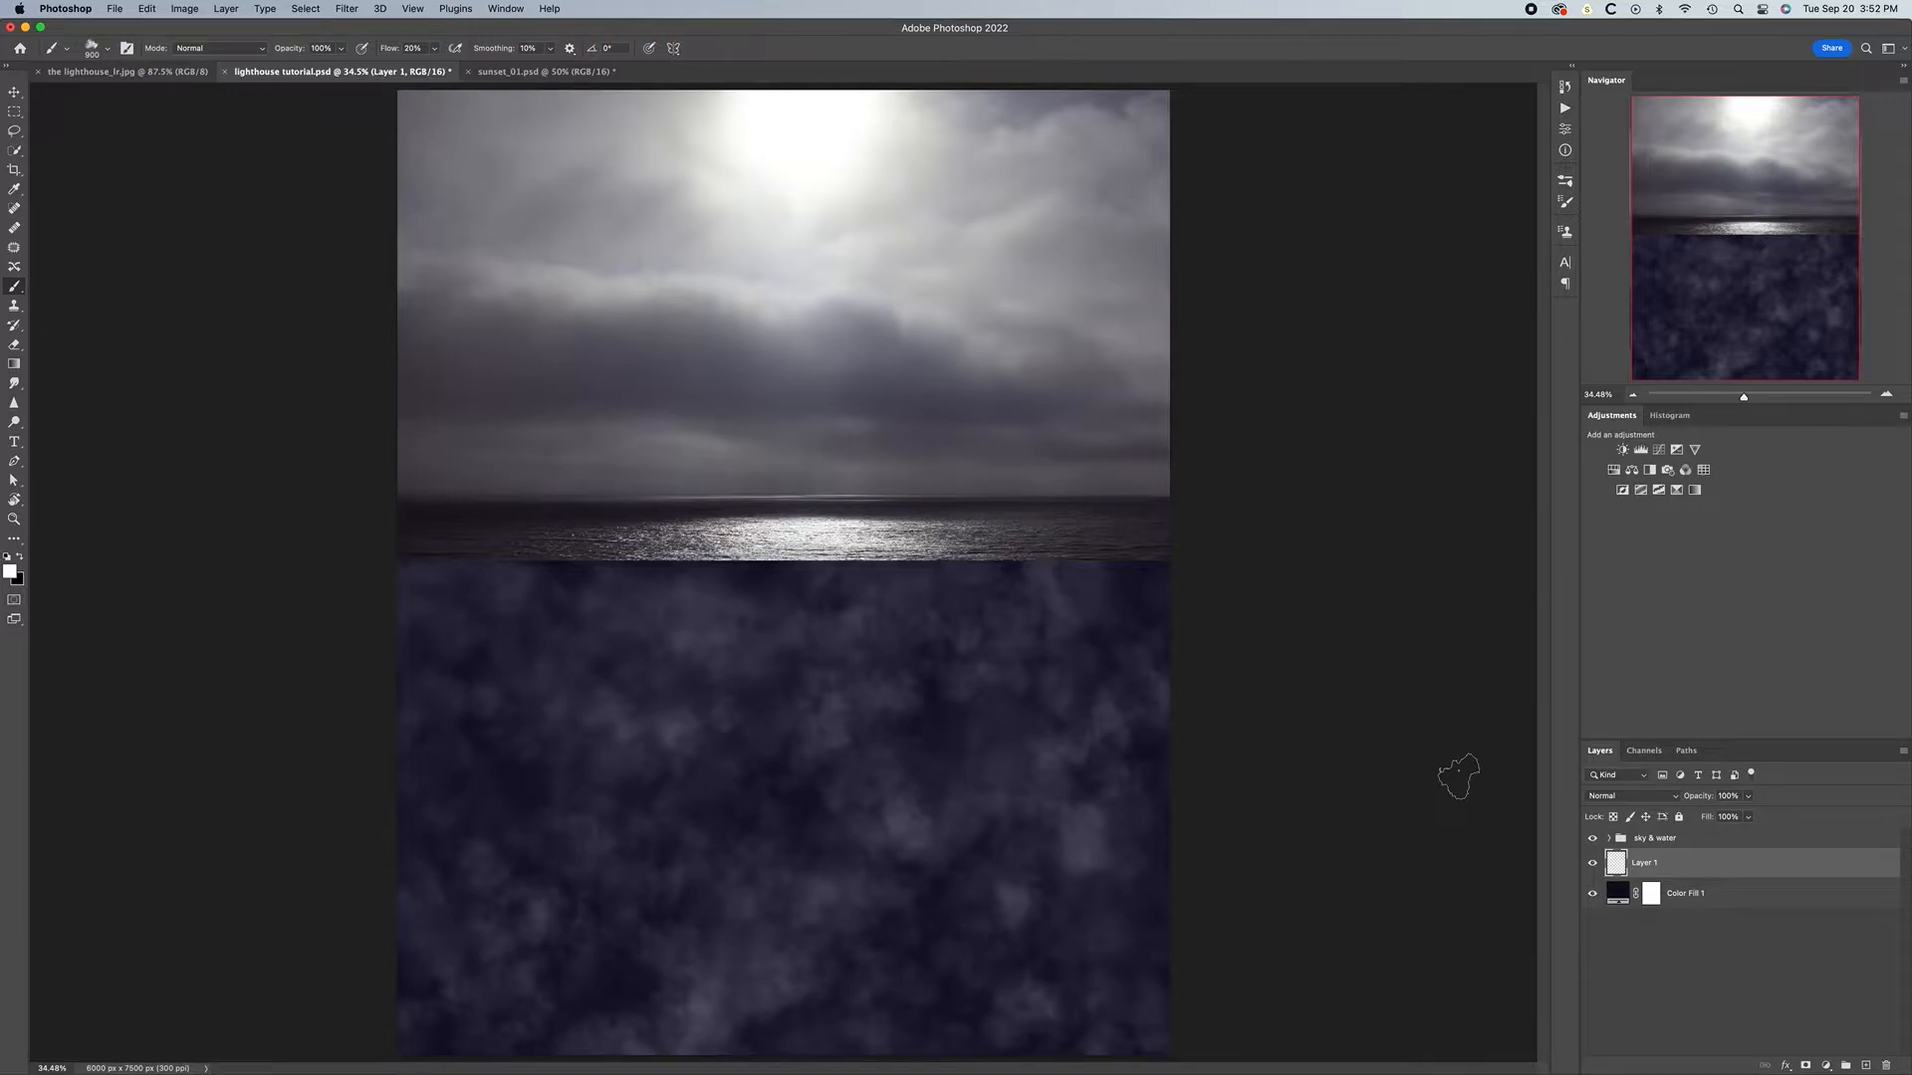
# Apply a Gaussian Blur with a 6.2-pixel radius to the painted cloud texture on Layer 1
pyautogui.press('v')
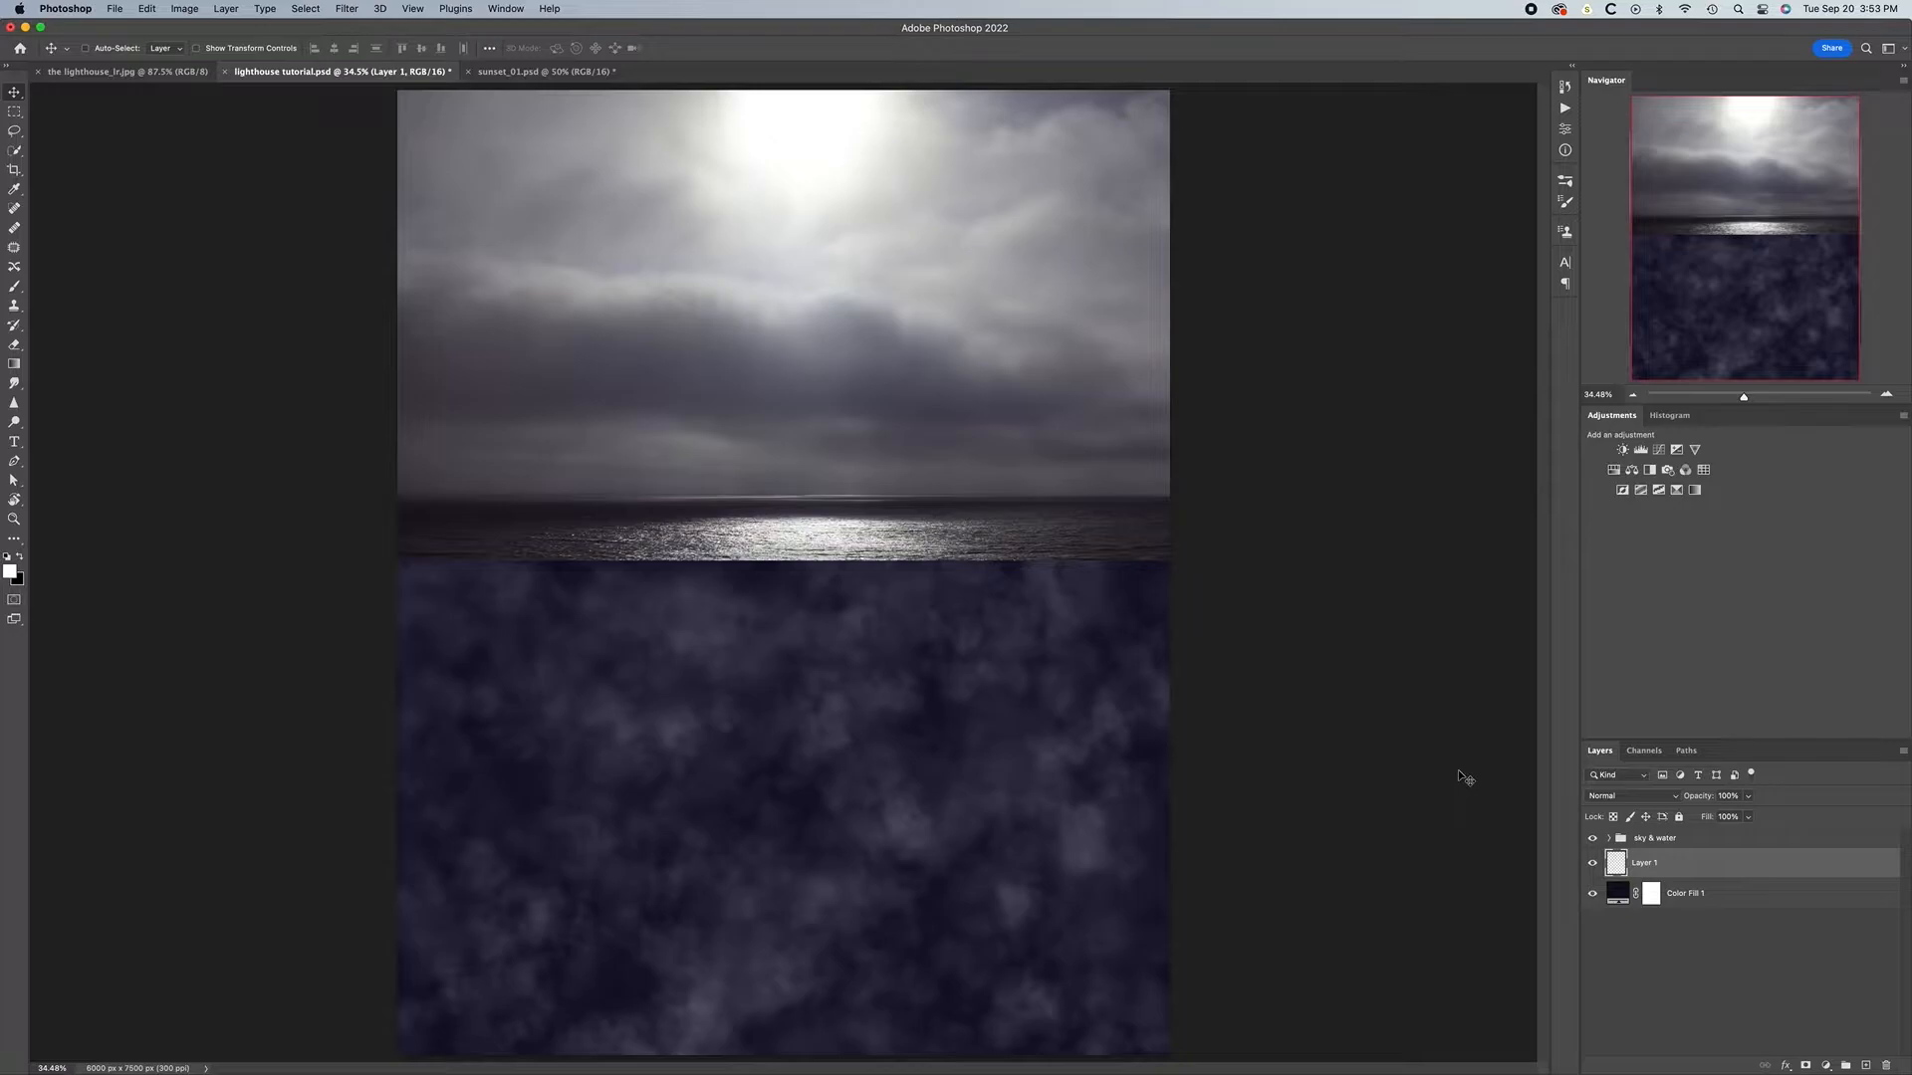
pyautogui.click(348, 10)
pyautogui.moveTo(448, 201)
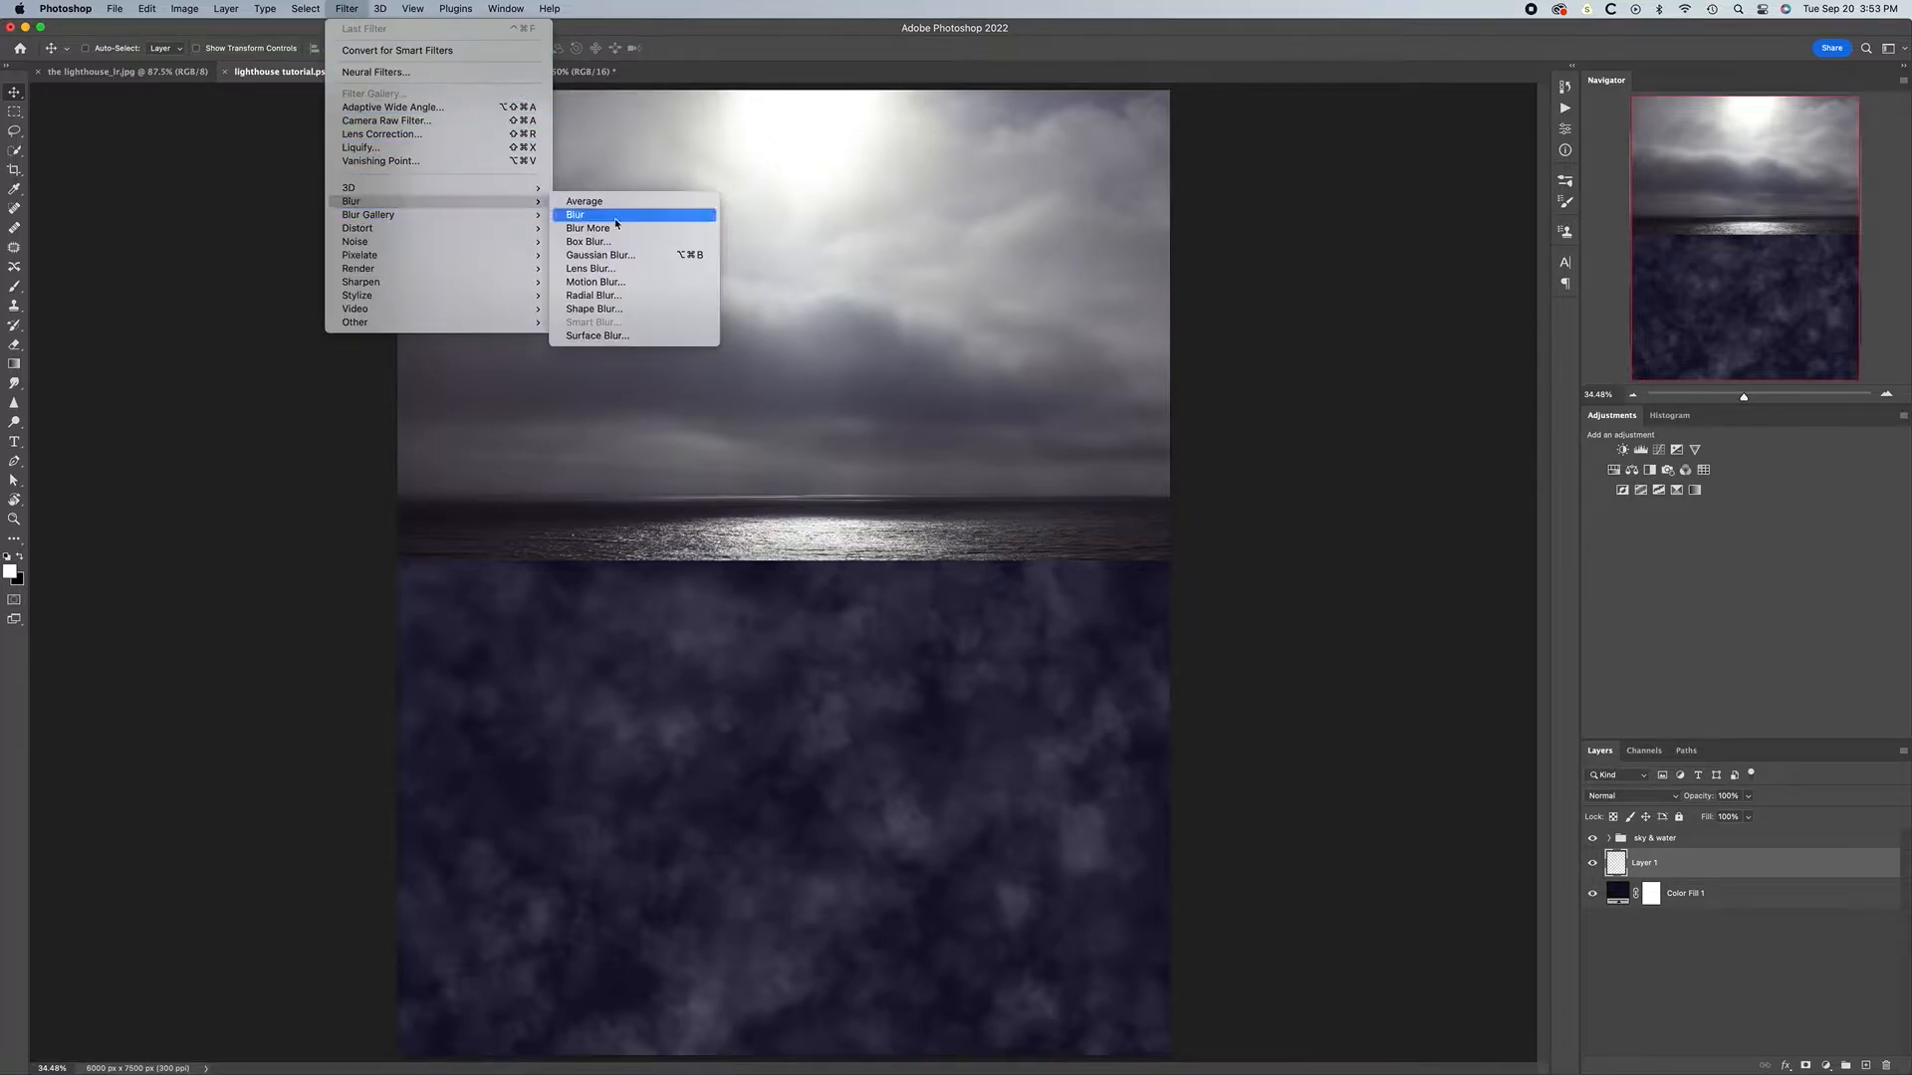
pyautogui.click(600, 254)
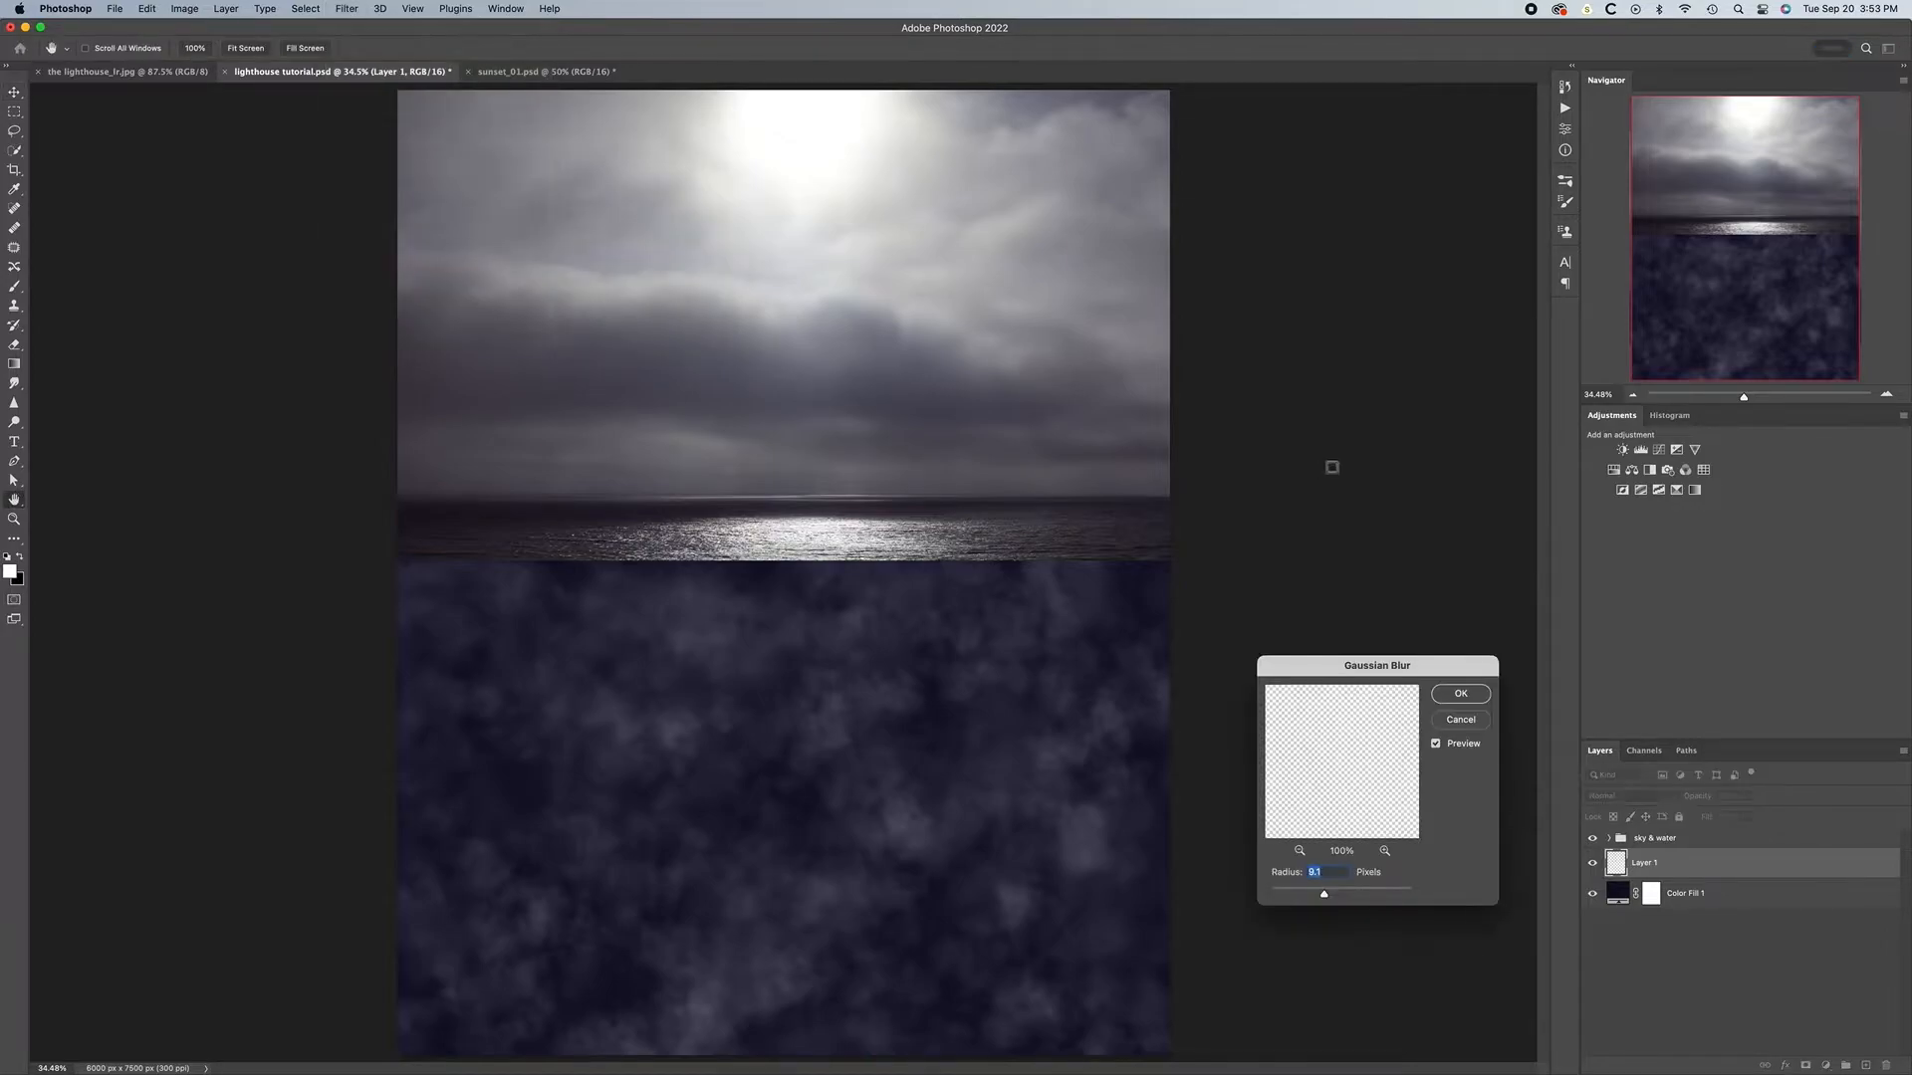
pyautogui.press('alt')
pyautogui.press('super+1')
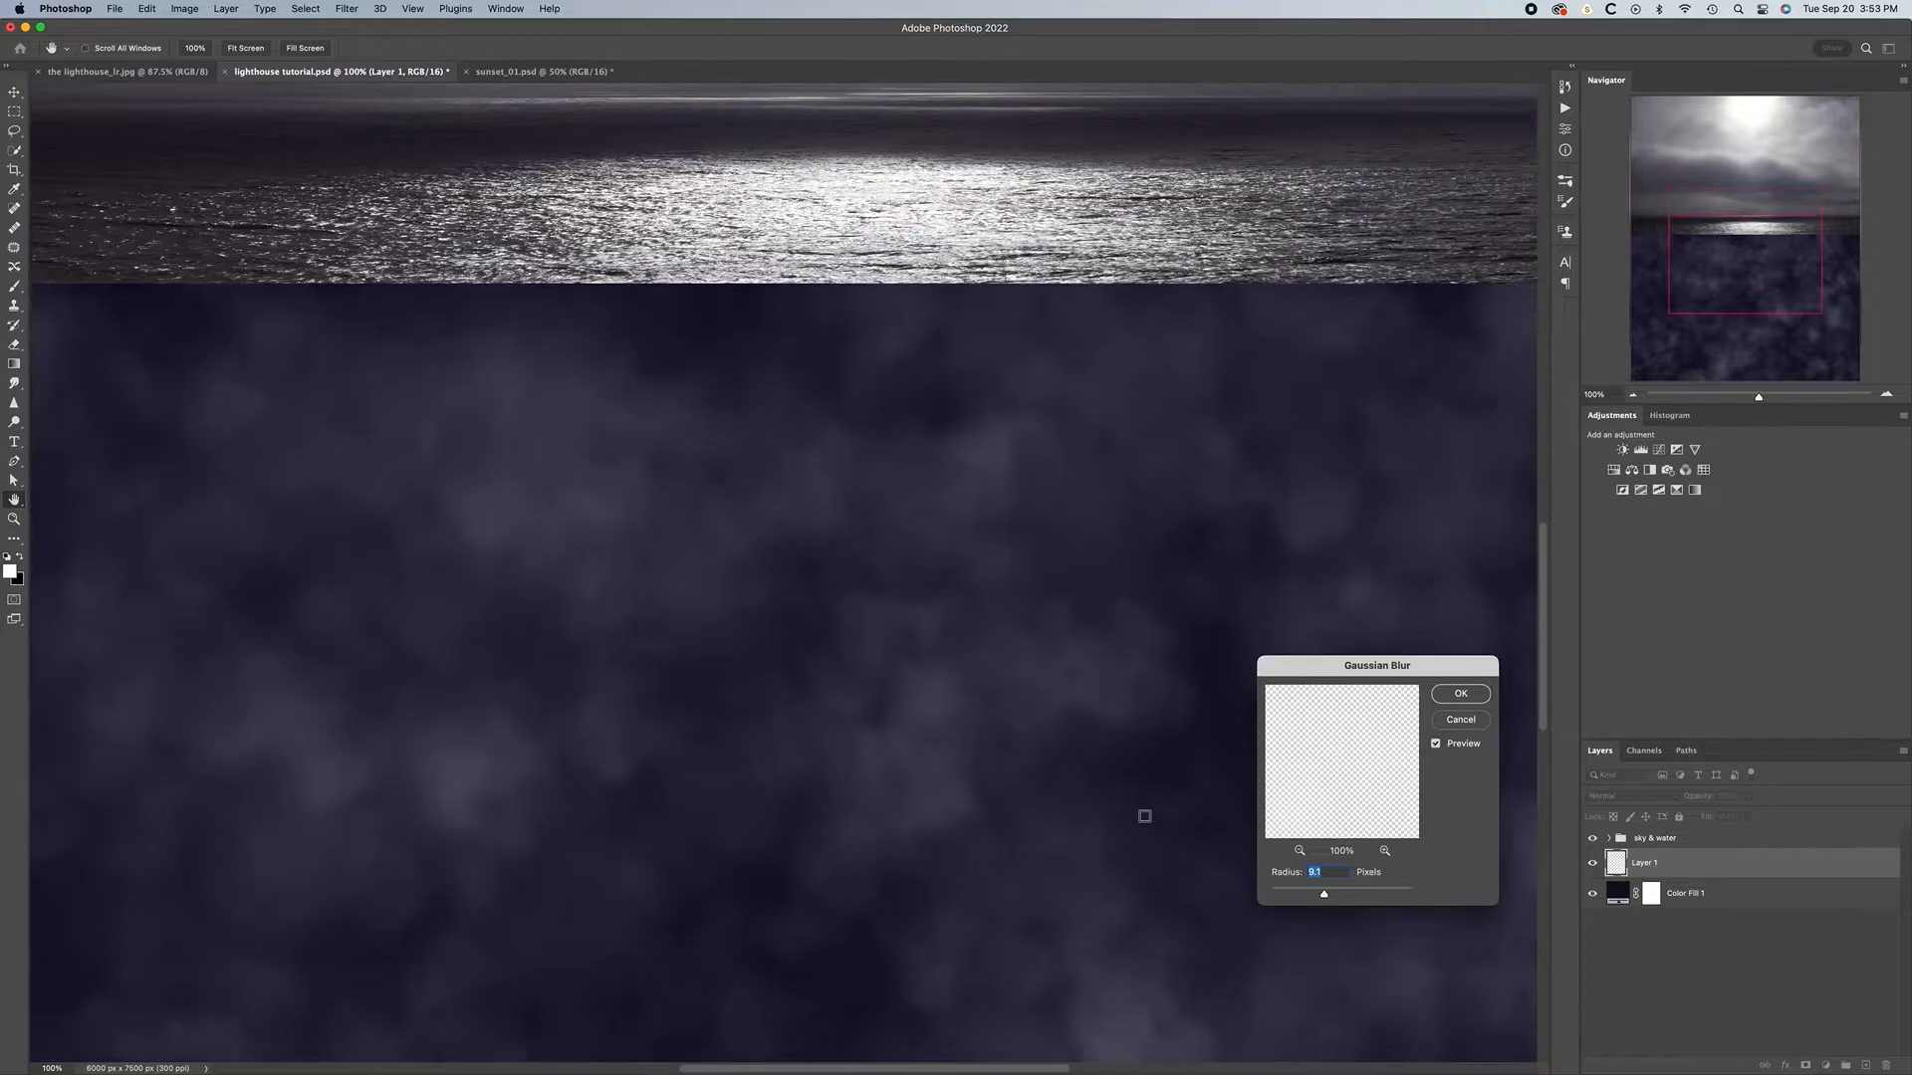
pyautogui.scroll(-2, 1144, 816)
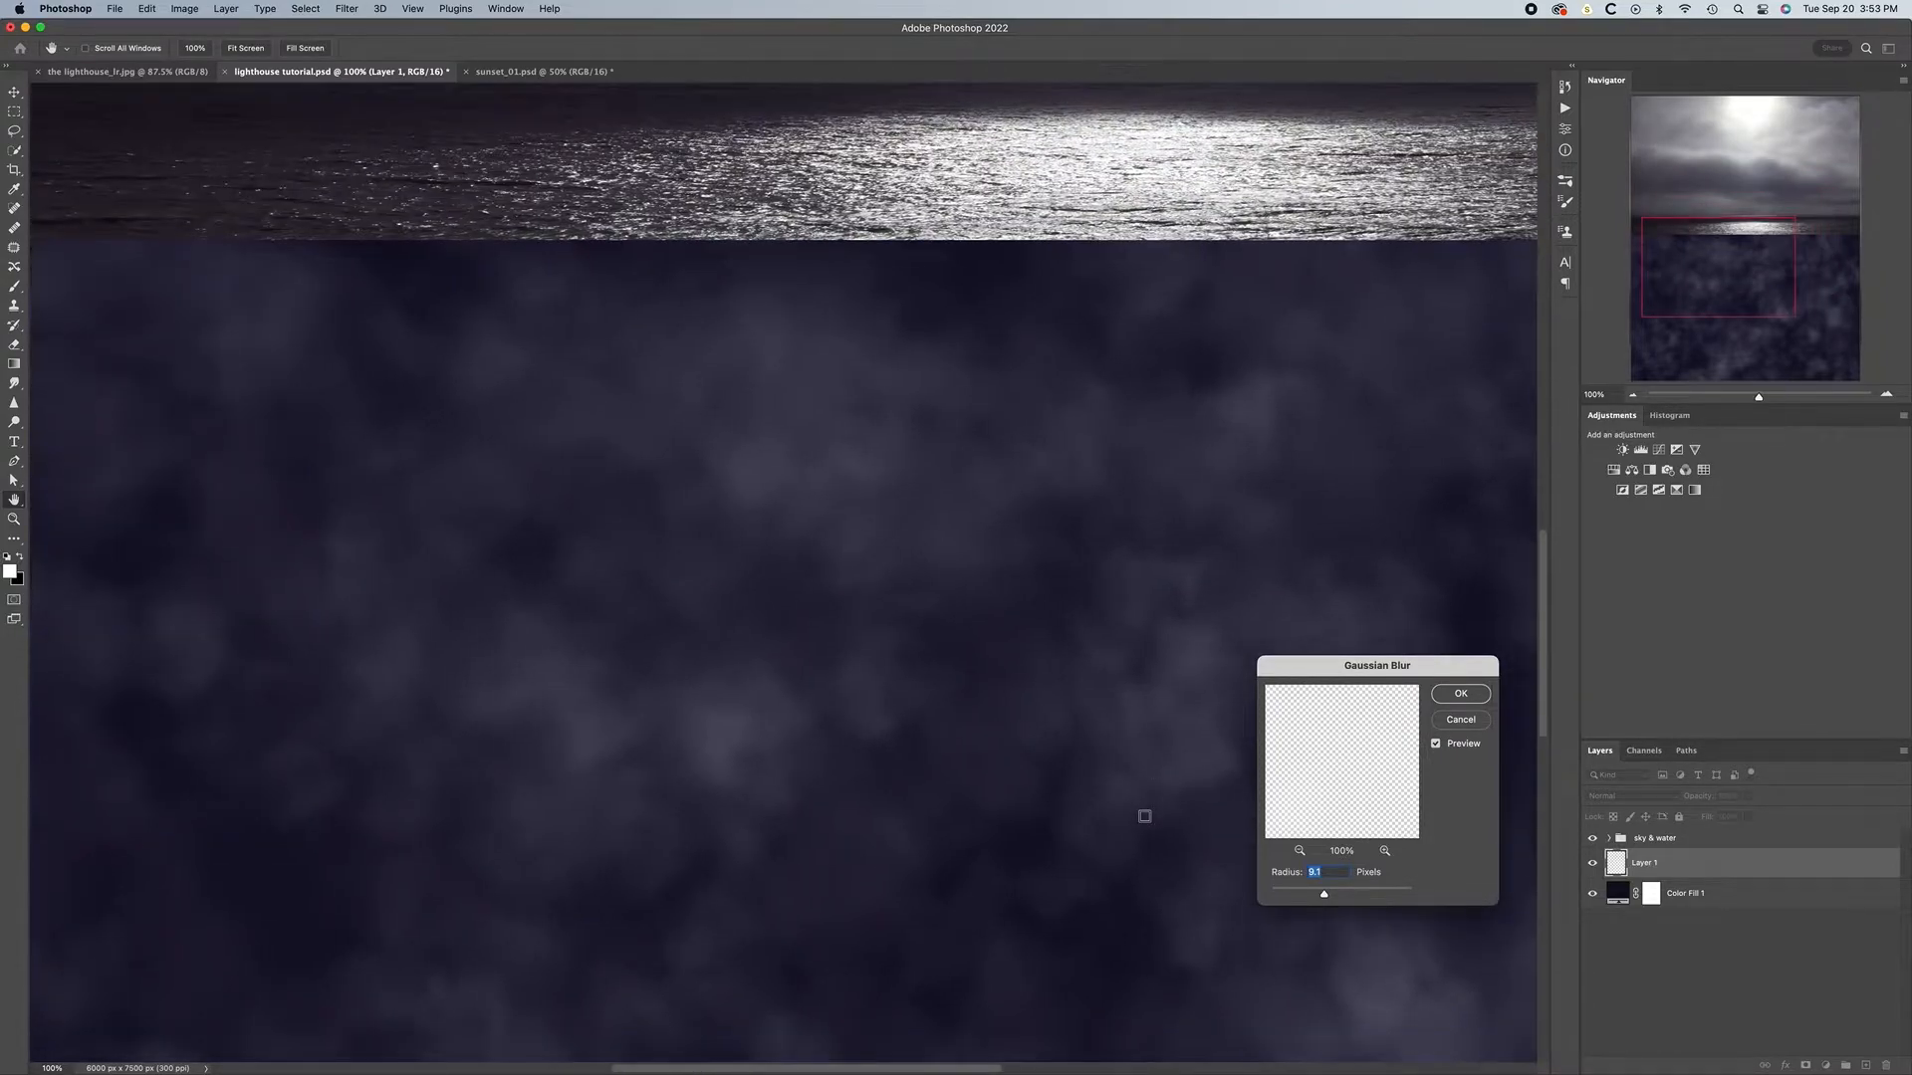
pyautogui.hscroll(-3, 1144, 816)
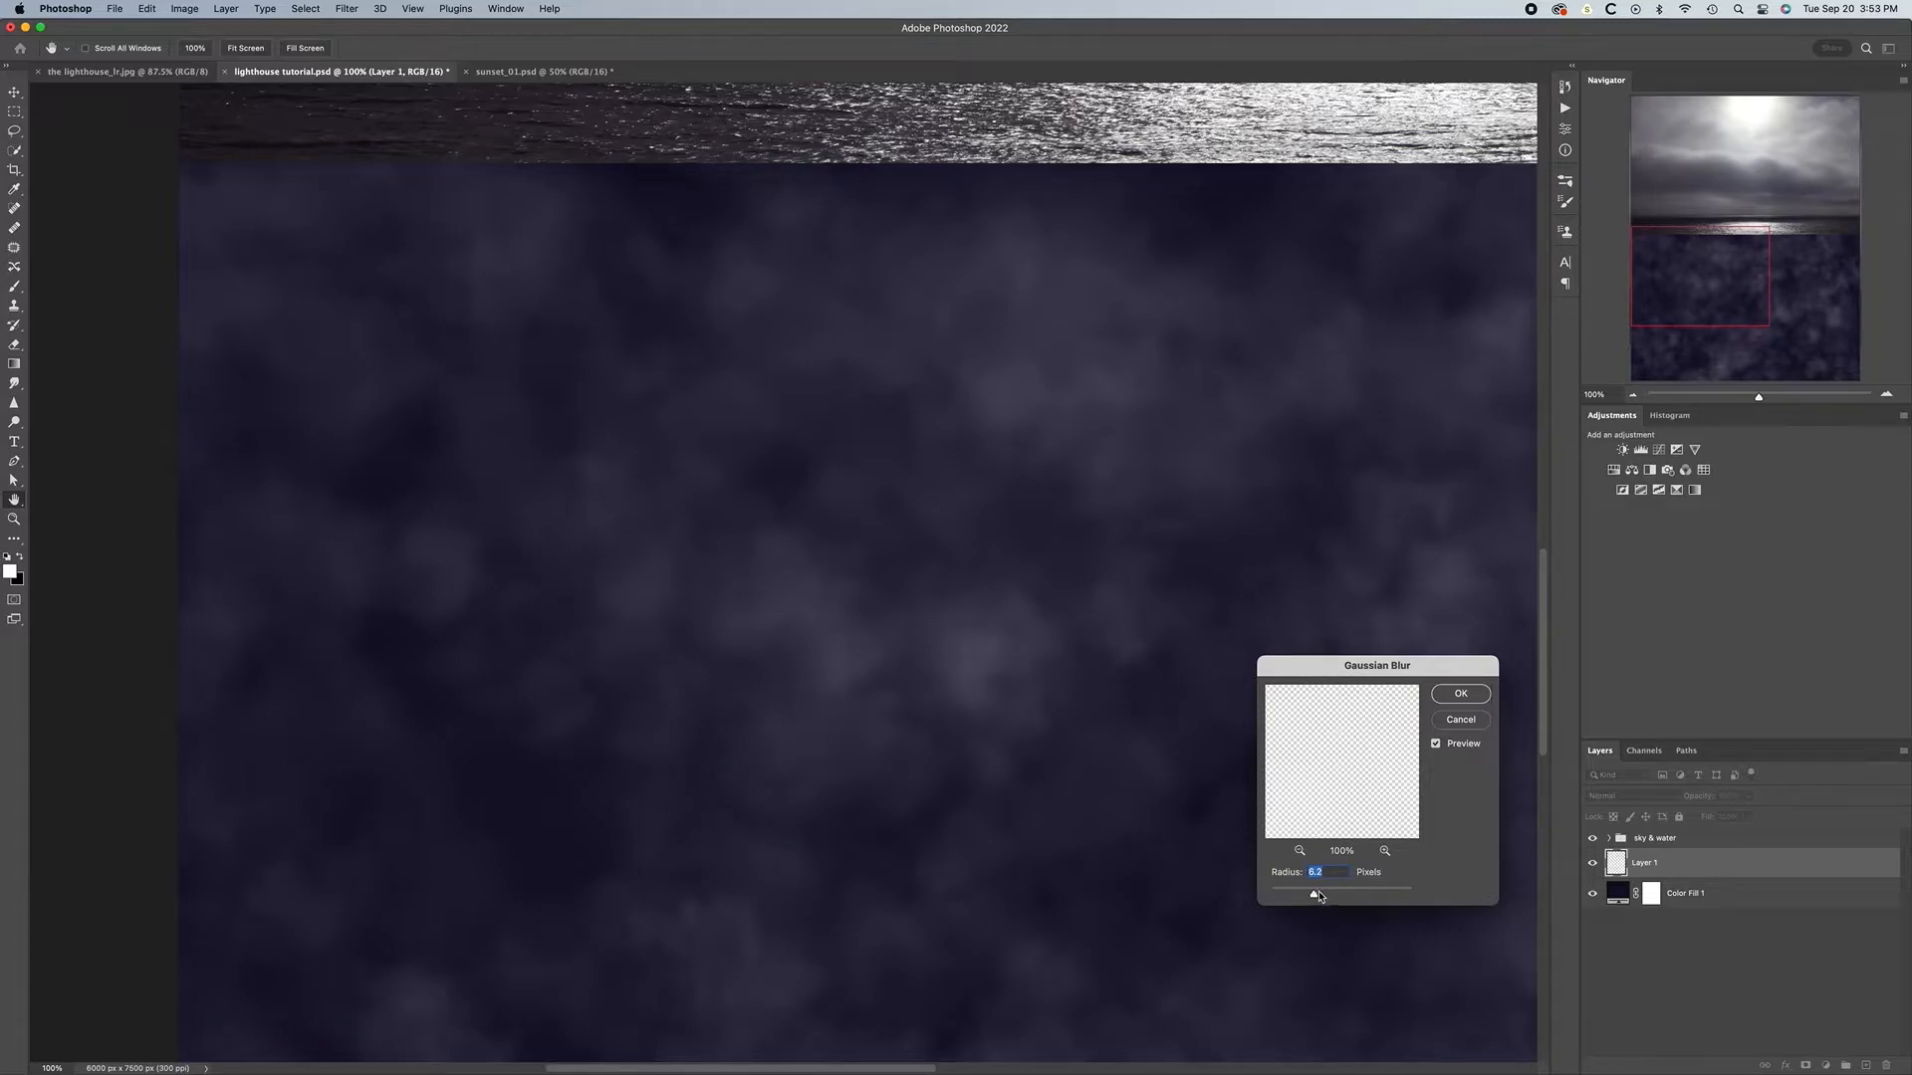
pyautogui.click(1476, 695)
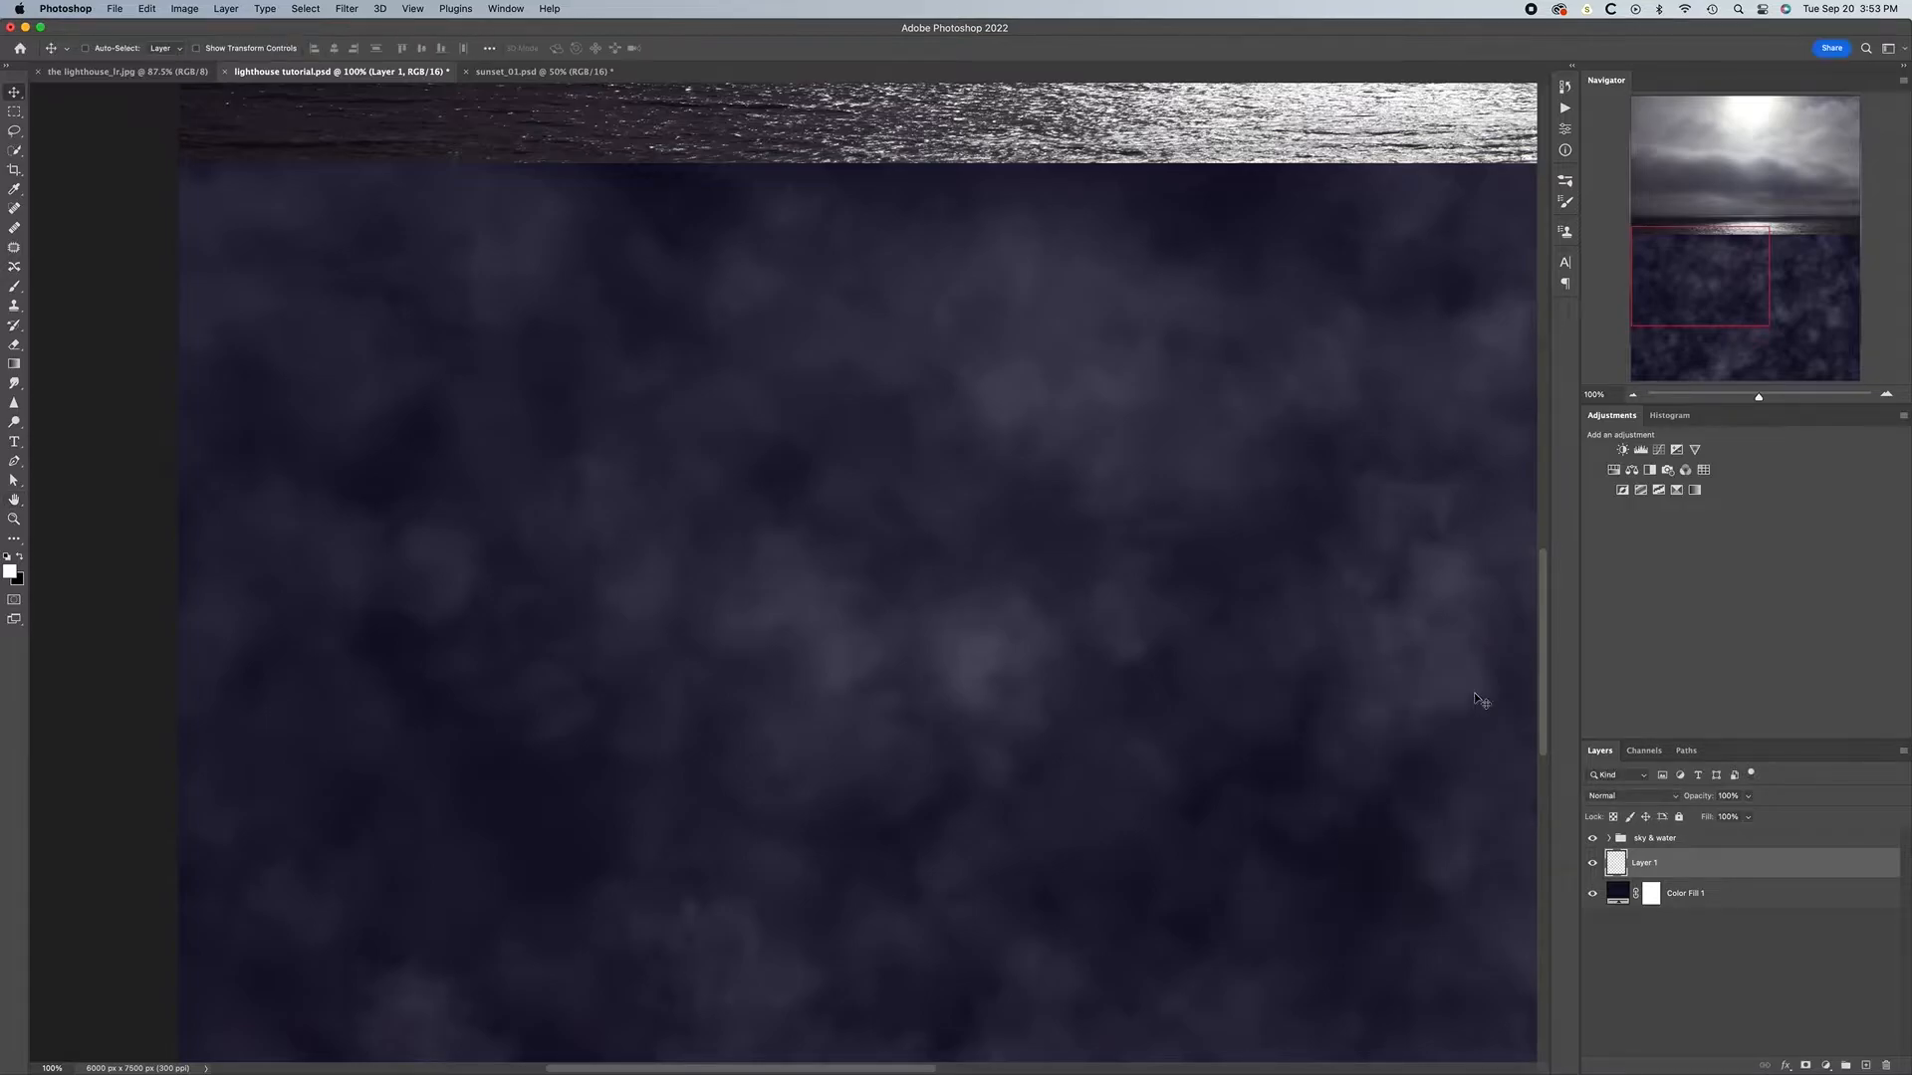
pyautogui.press('super')
pyautogui.press('super+0')
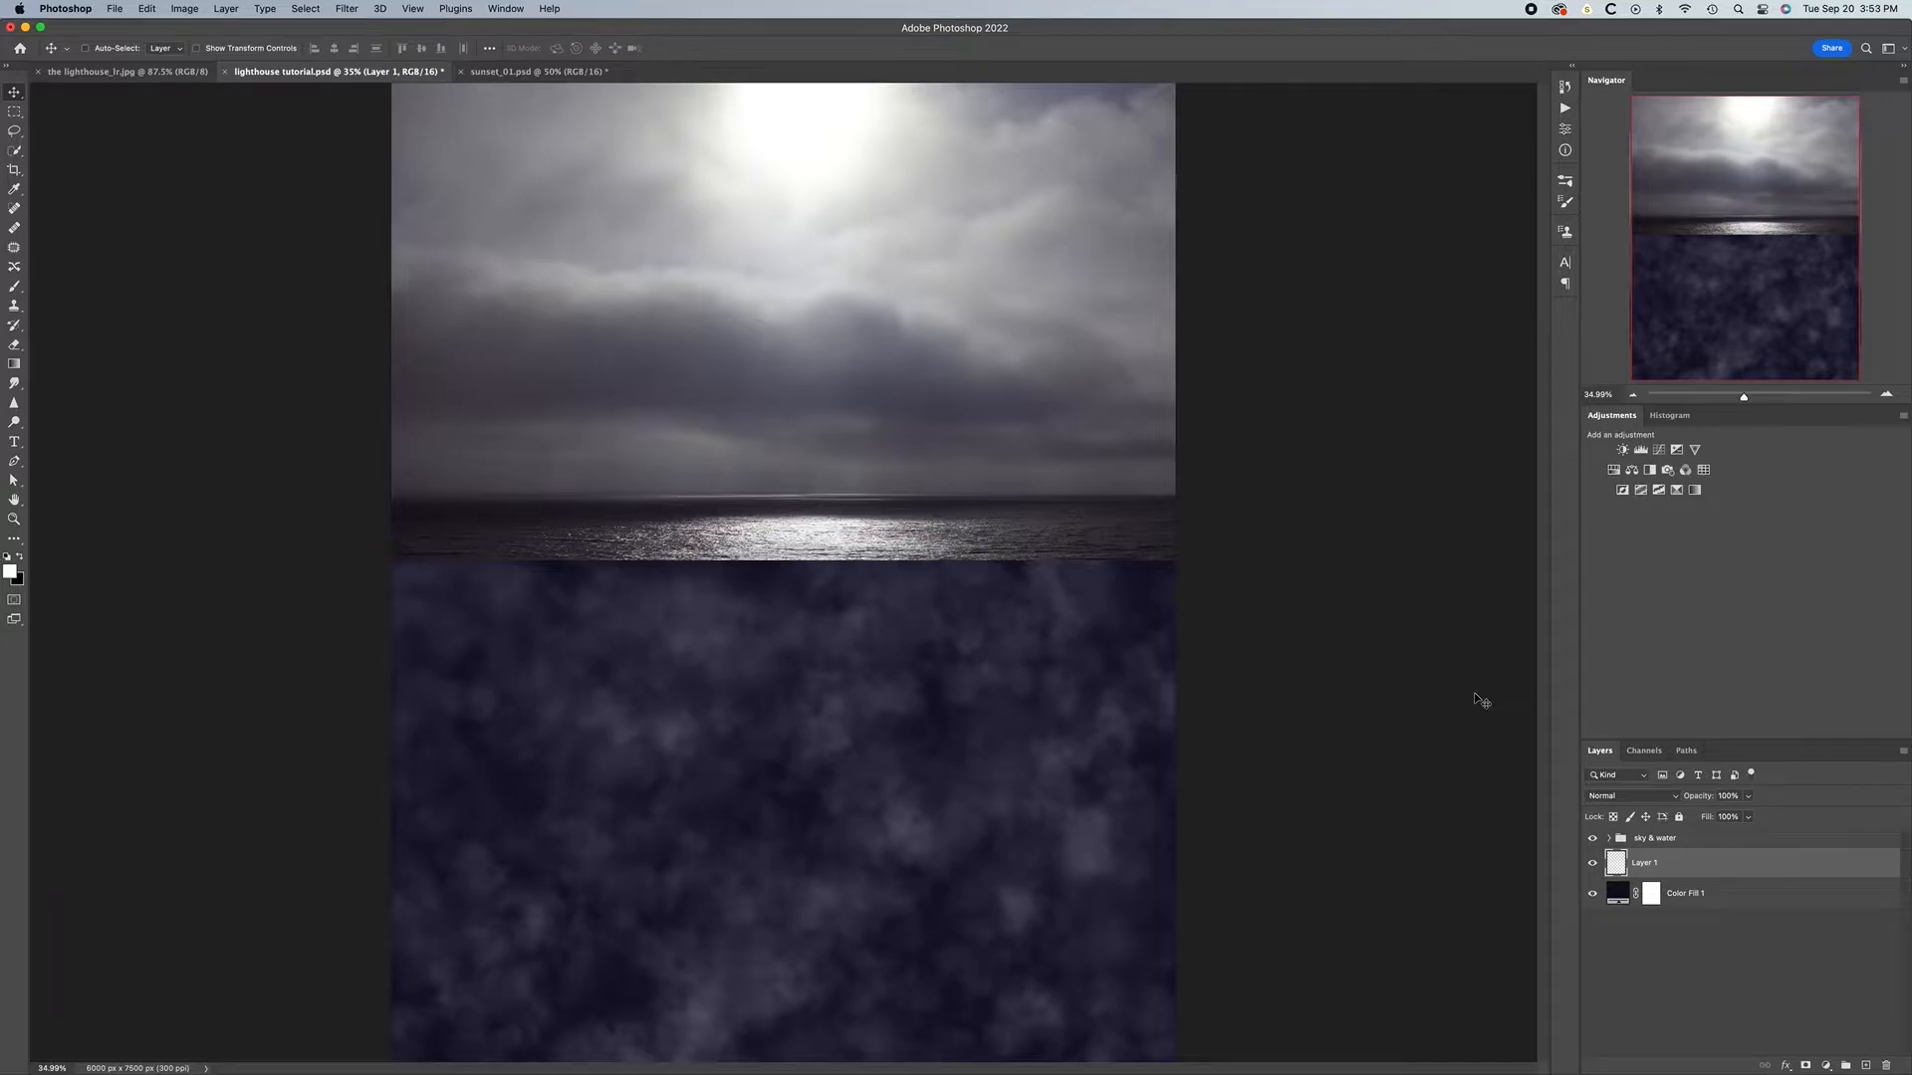
# Keep Layer 1's blend mode at Normal and reduce its opacity to 40%
pyautogui.click(1677, 801)
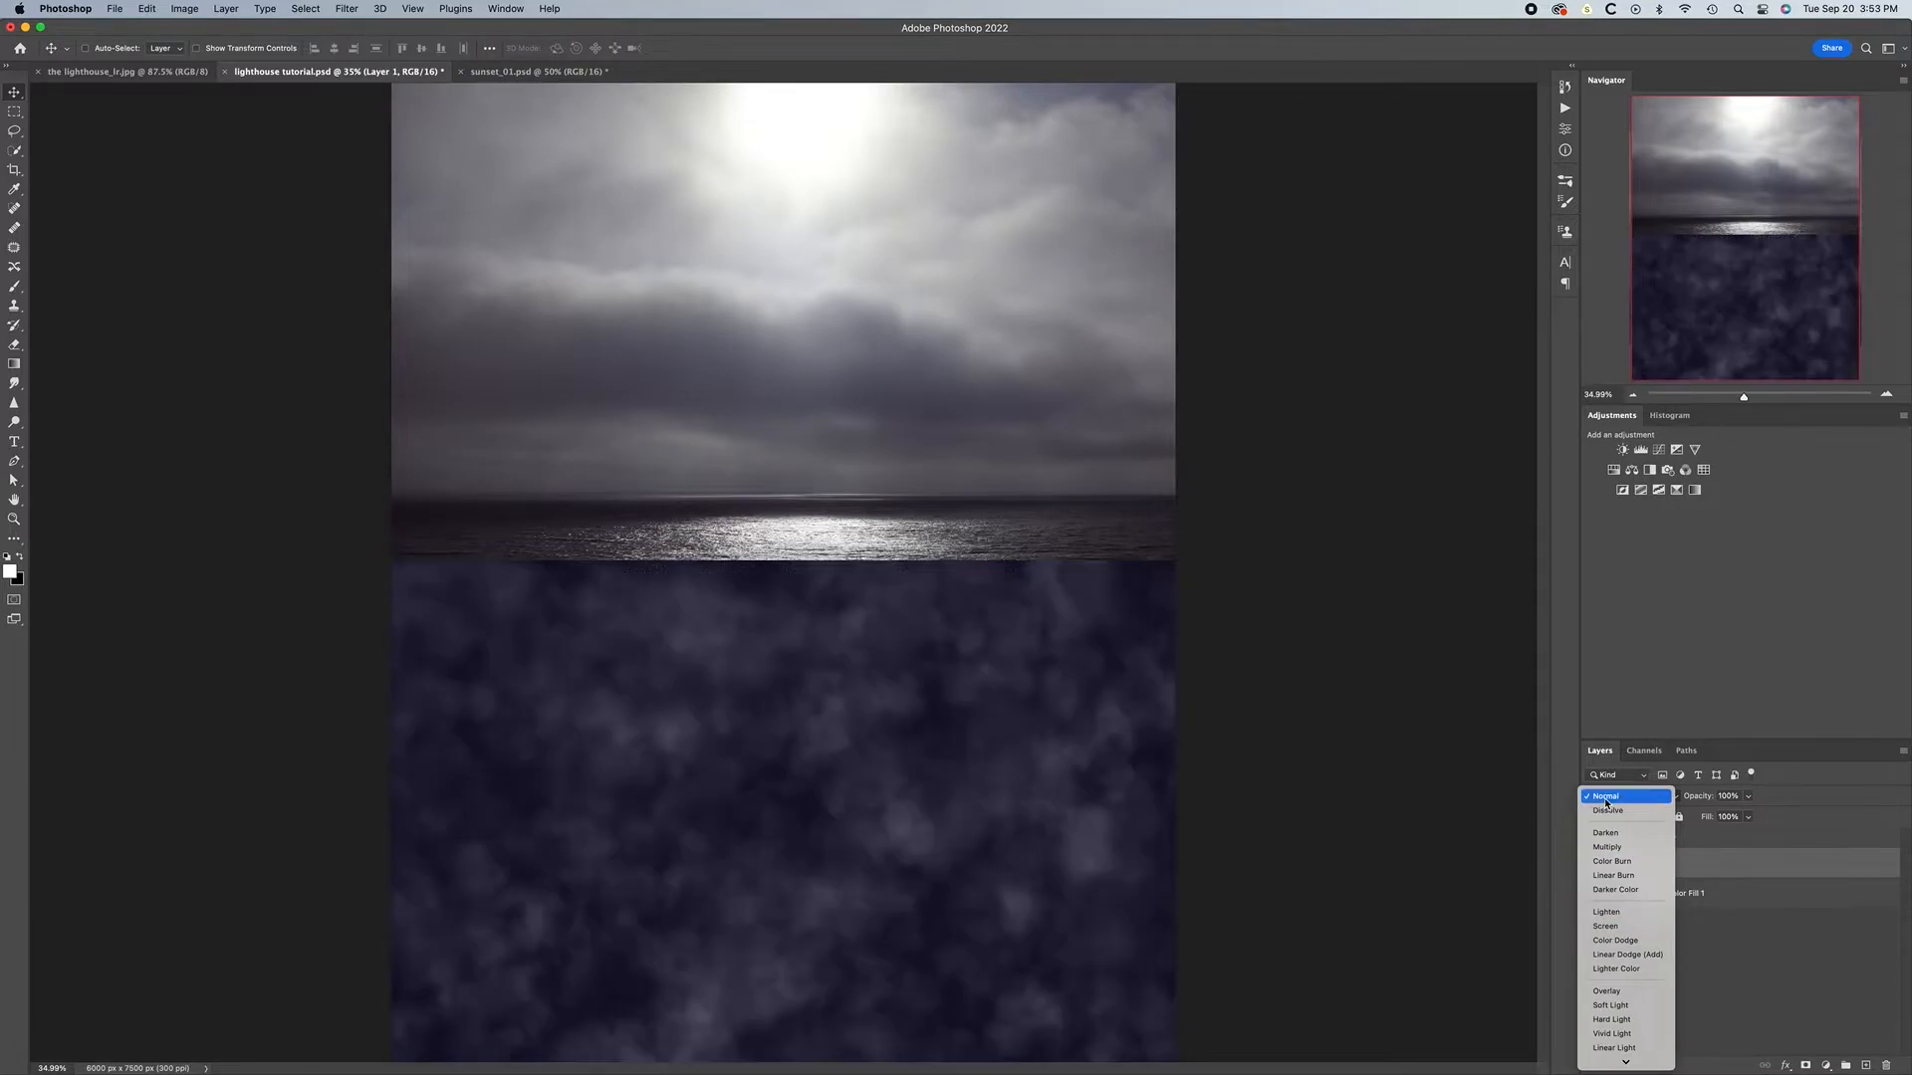
pyautogui.click(1605, 798)
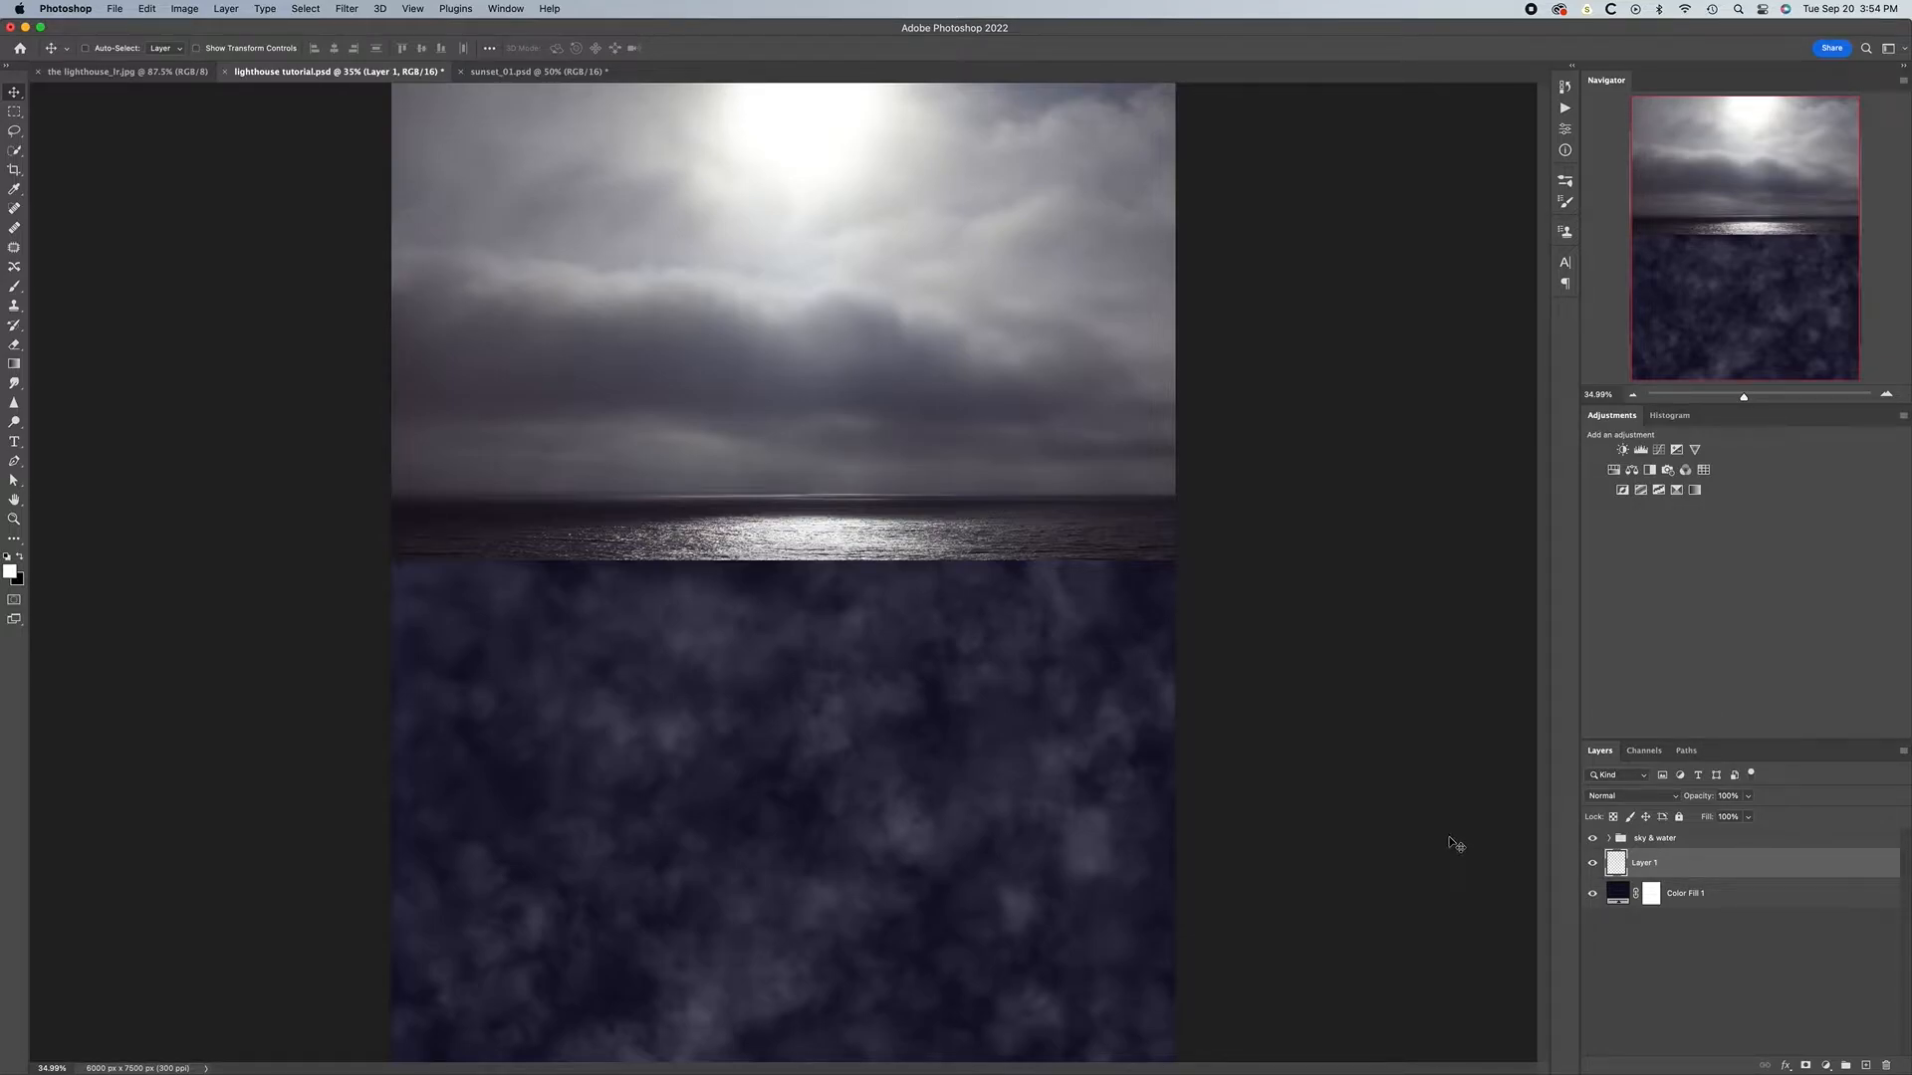
pyautogui.press('4')
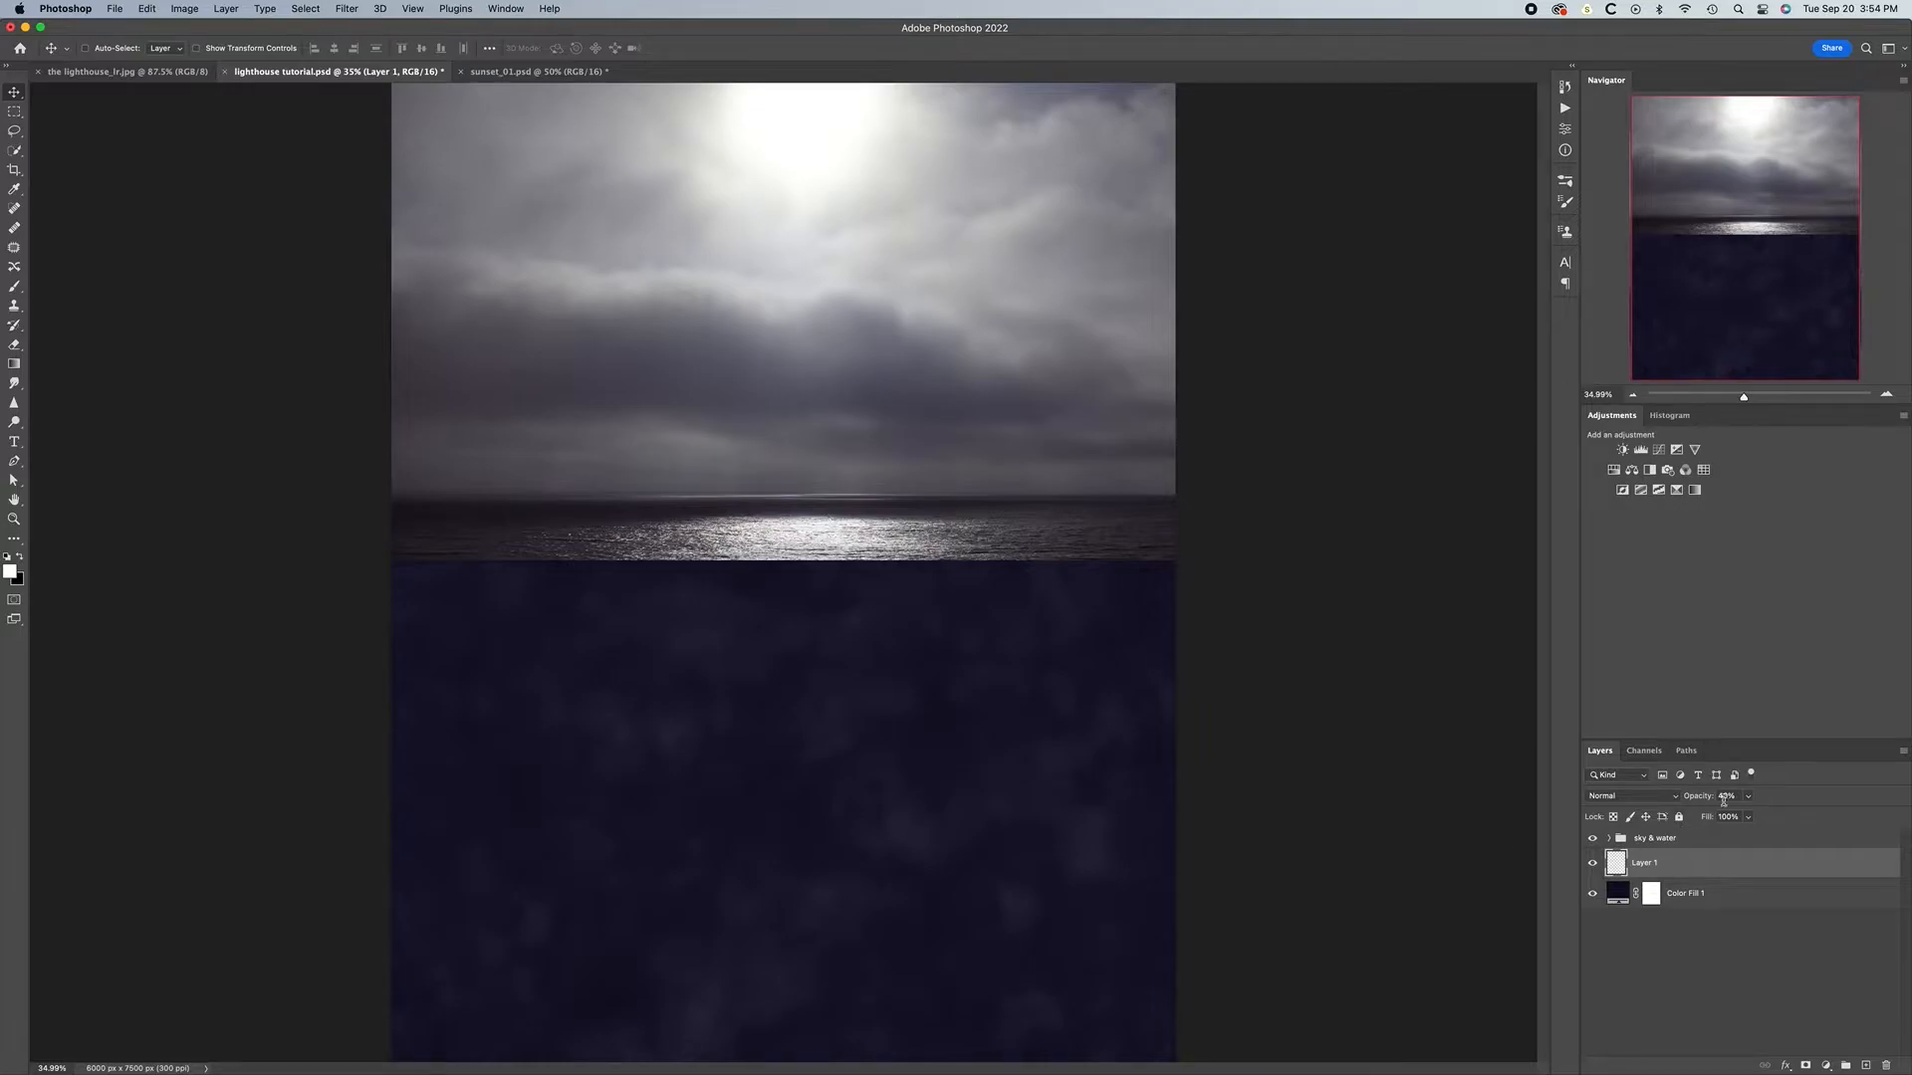
pyautogui.moveTo(1717, 794)
pyautogui.mouseDown()
pyautogui.moveTo(1744, 802)
pyautogui.moveTo(1720, 788)
pyautogui.mouseUp()
# Lightly erase parts of Layer 1's cloud texture using the Eraser with the PHLEARN Clouds brush
pyautogui.press('e')
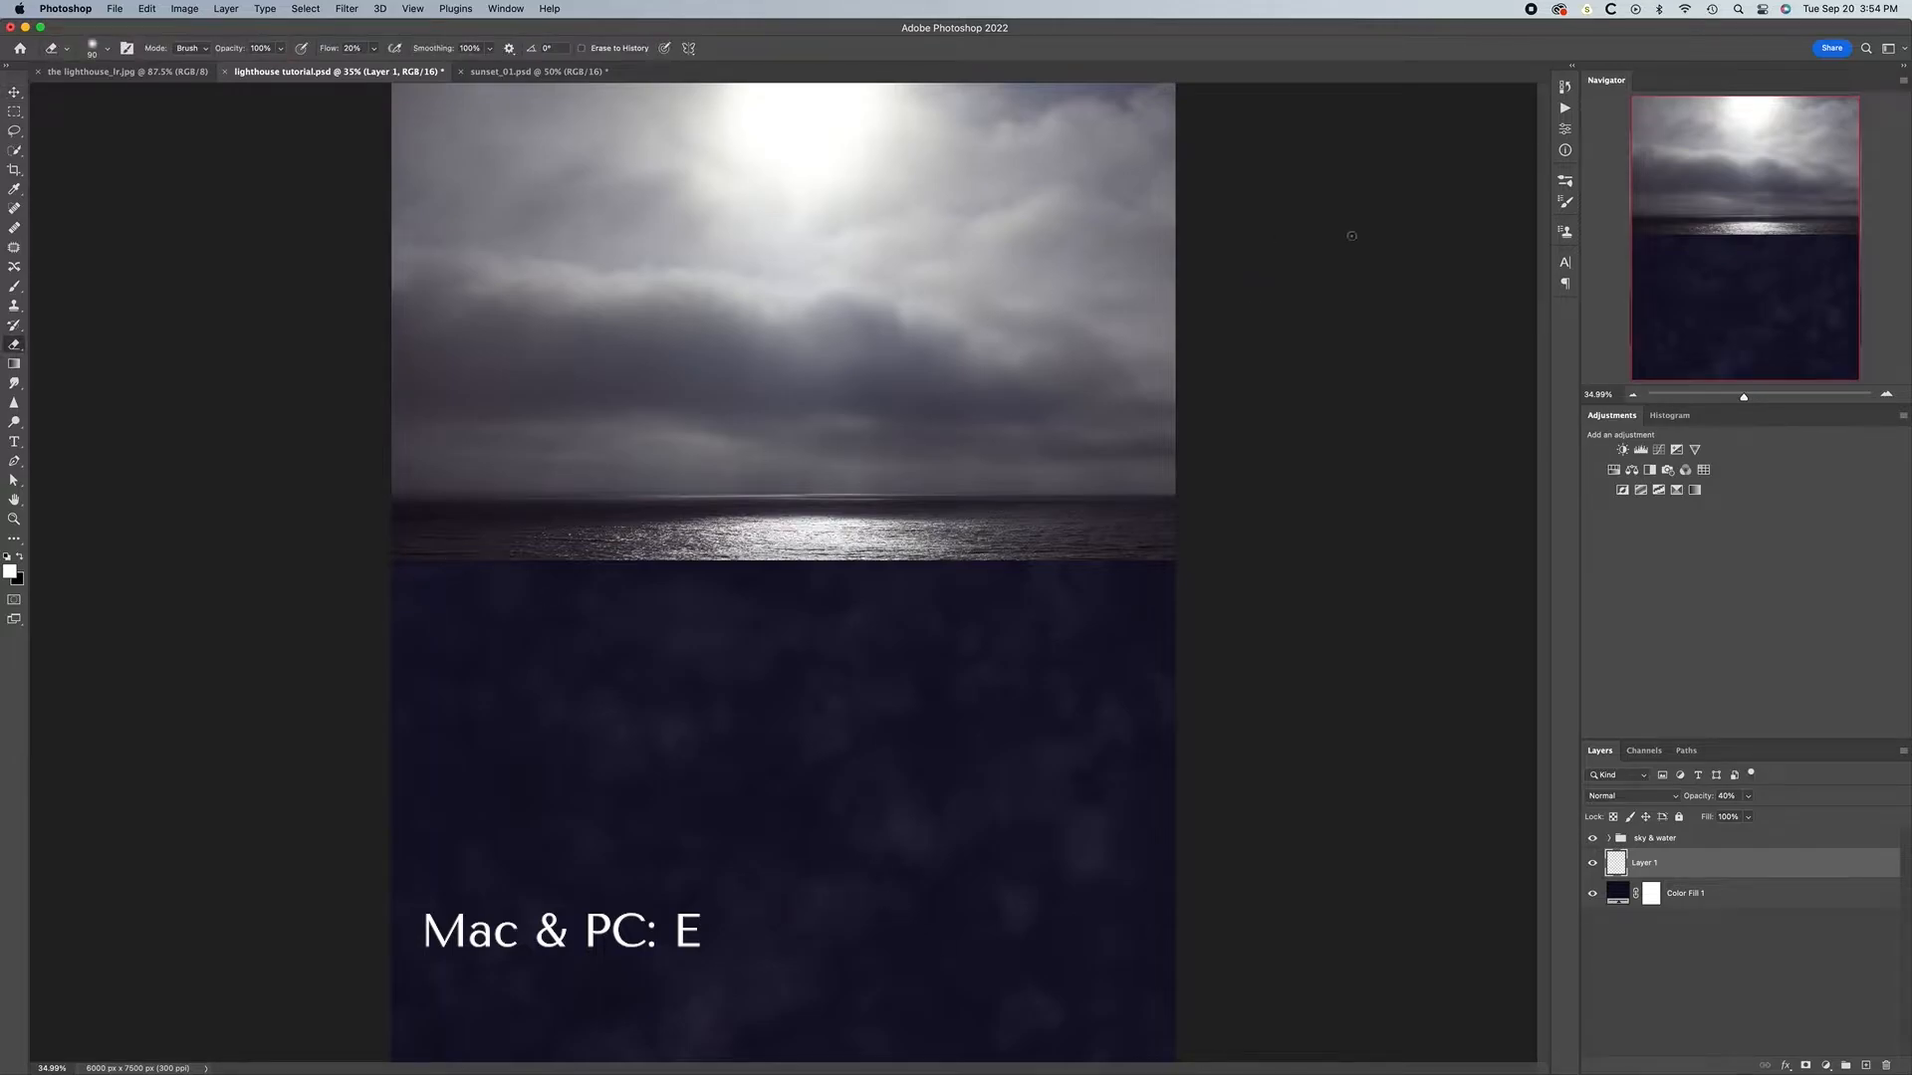
pyautogui.click(1565, 182)
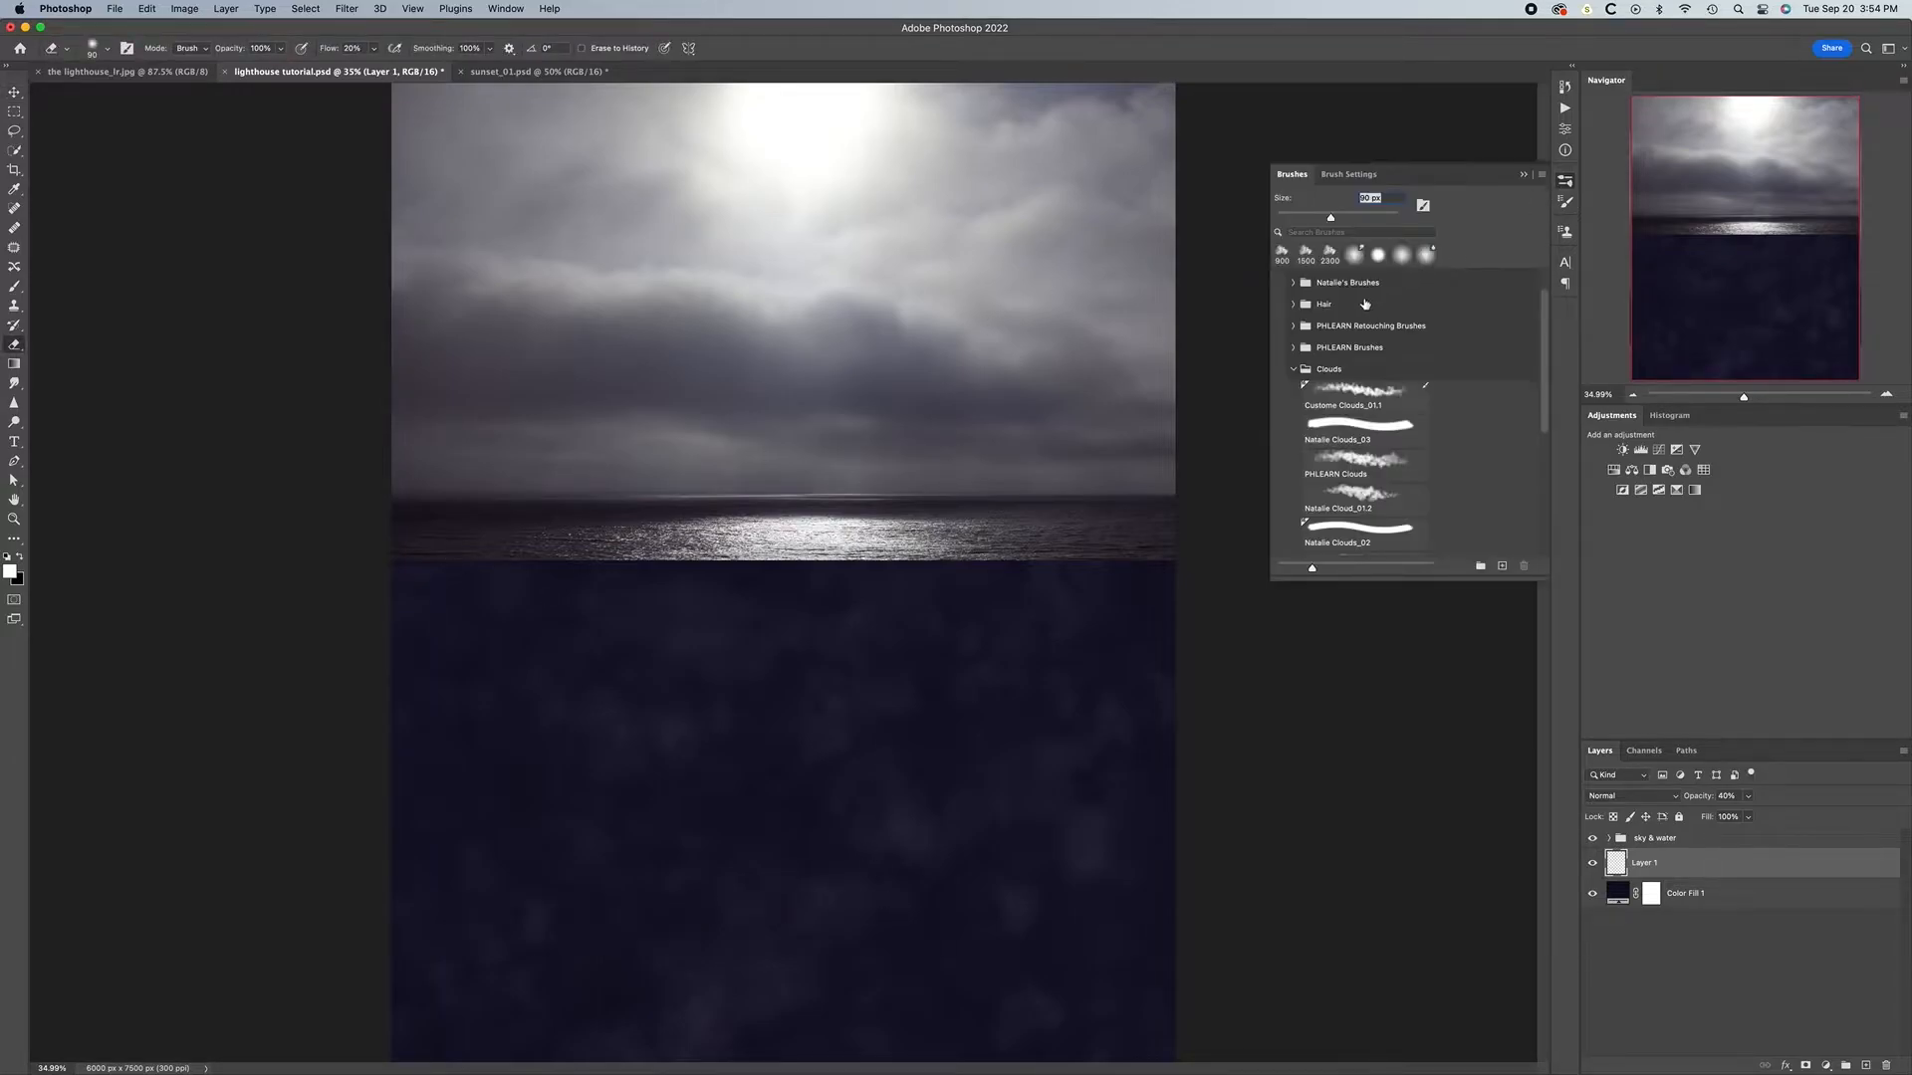
pyautogui.click(1349, 464)
pyautogui.click(1522, 177)
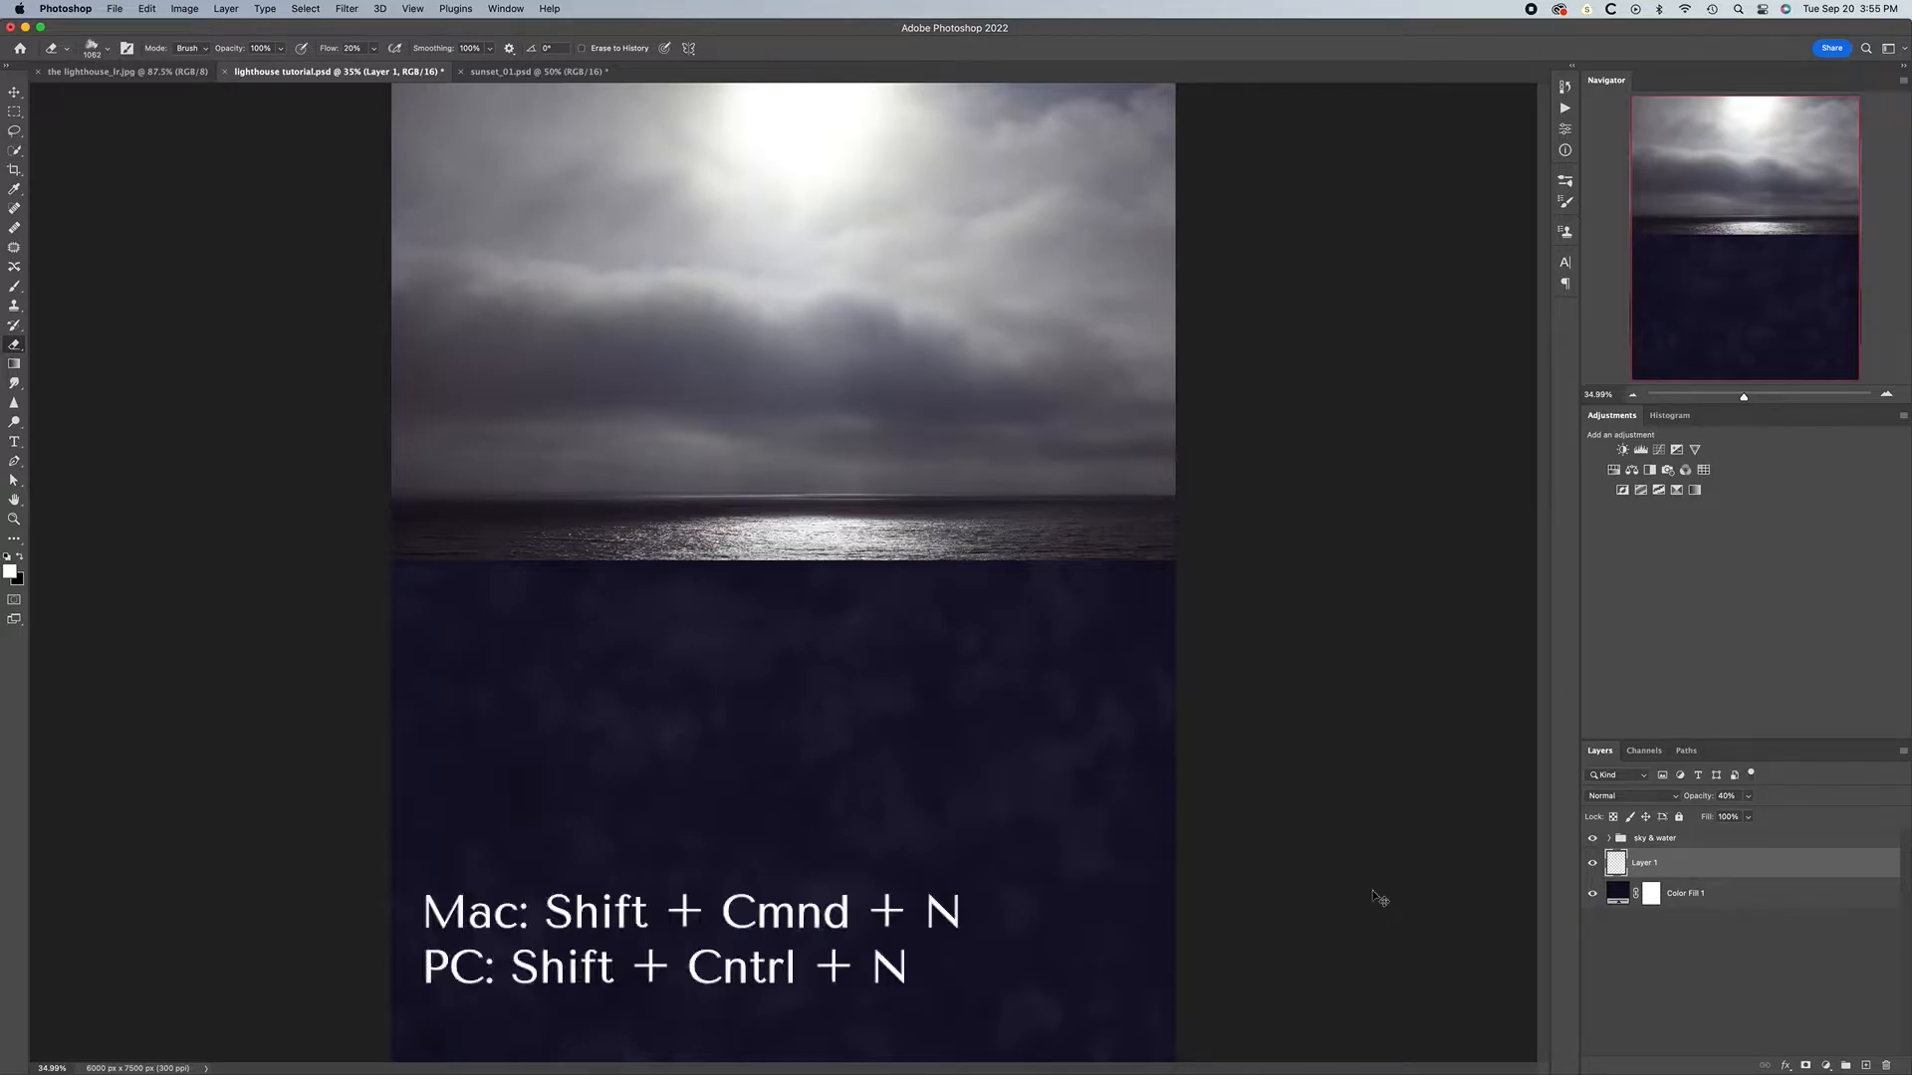
# Create a new layer above Layer 1 and choose the PHLEARN Atmosphere brush from the PHLEARN Atmosphere folder
pyautogui.press('shift+super+n')
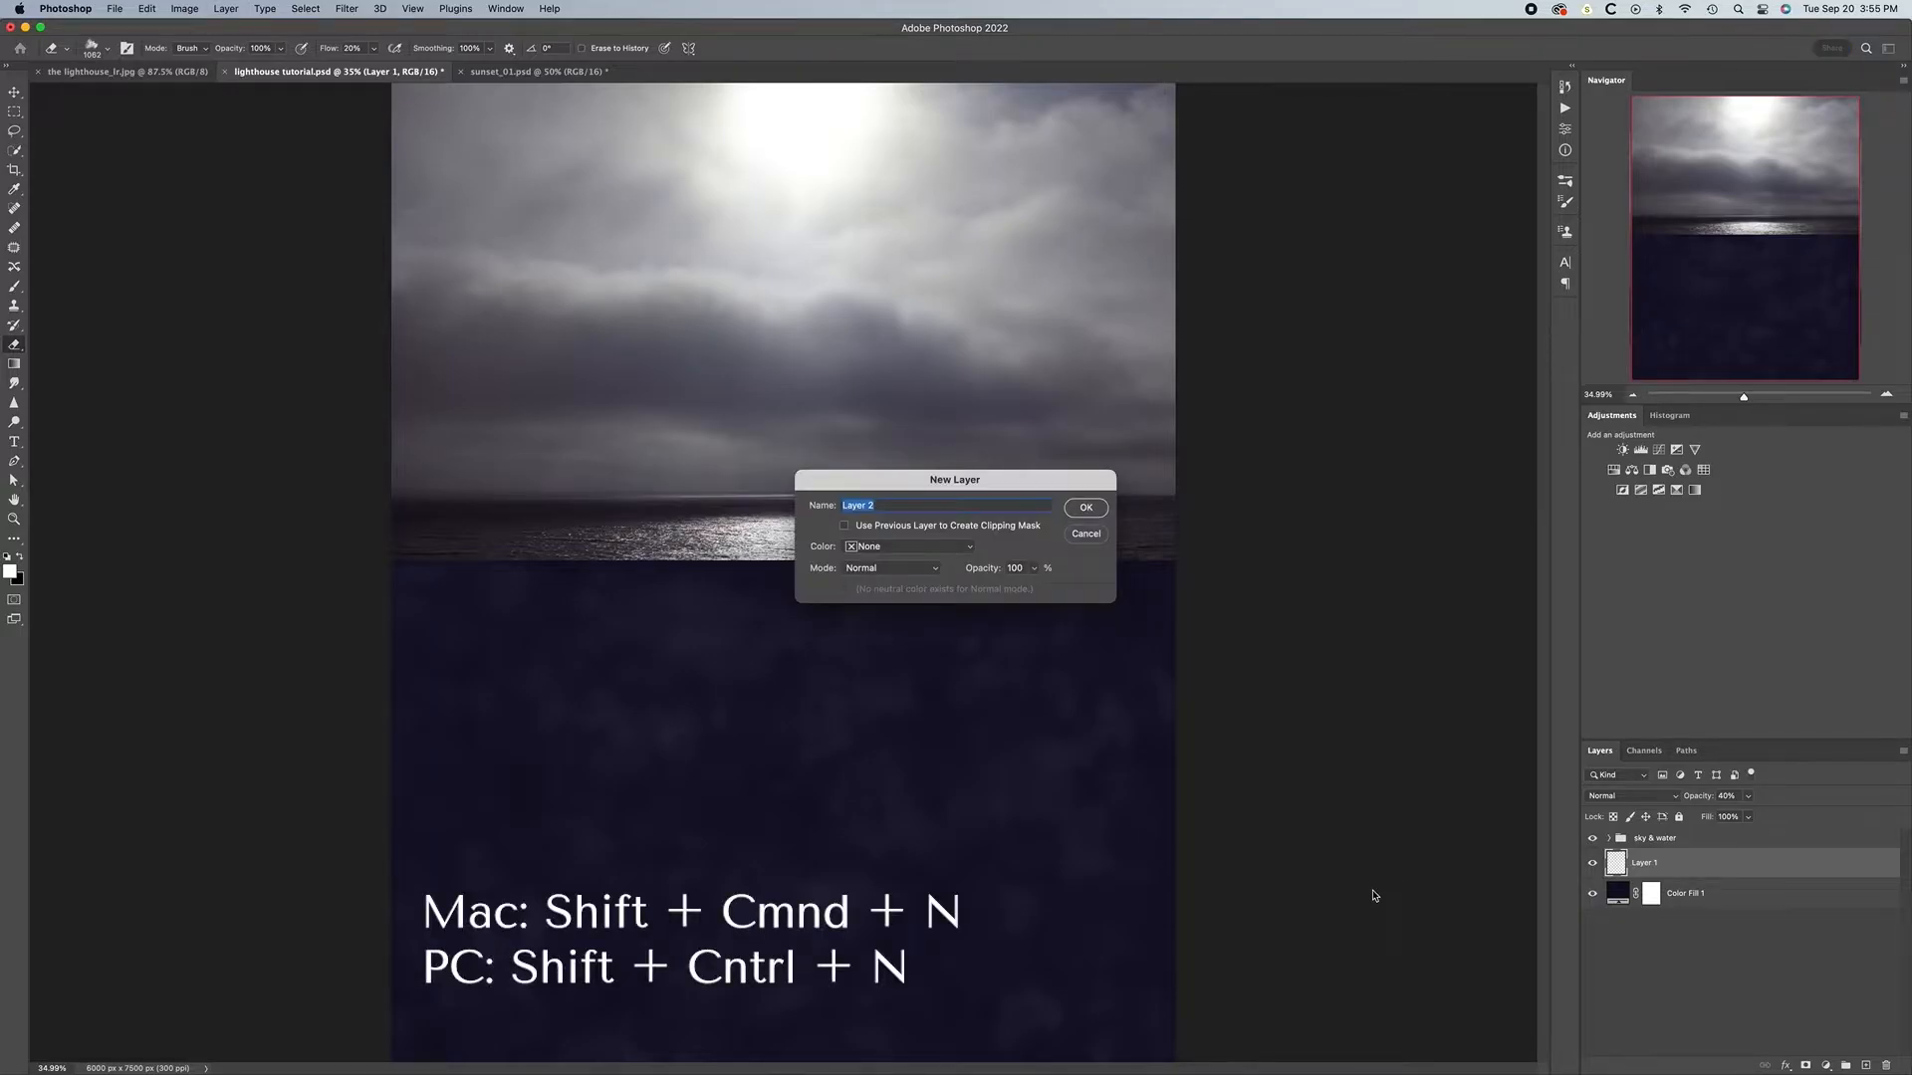
pyautogui.press('Return')
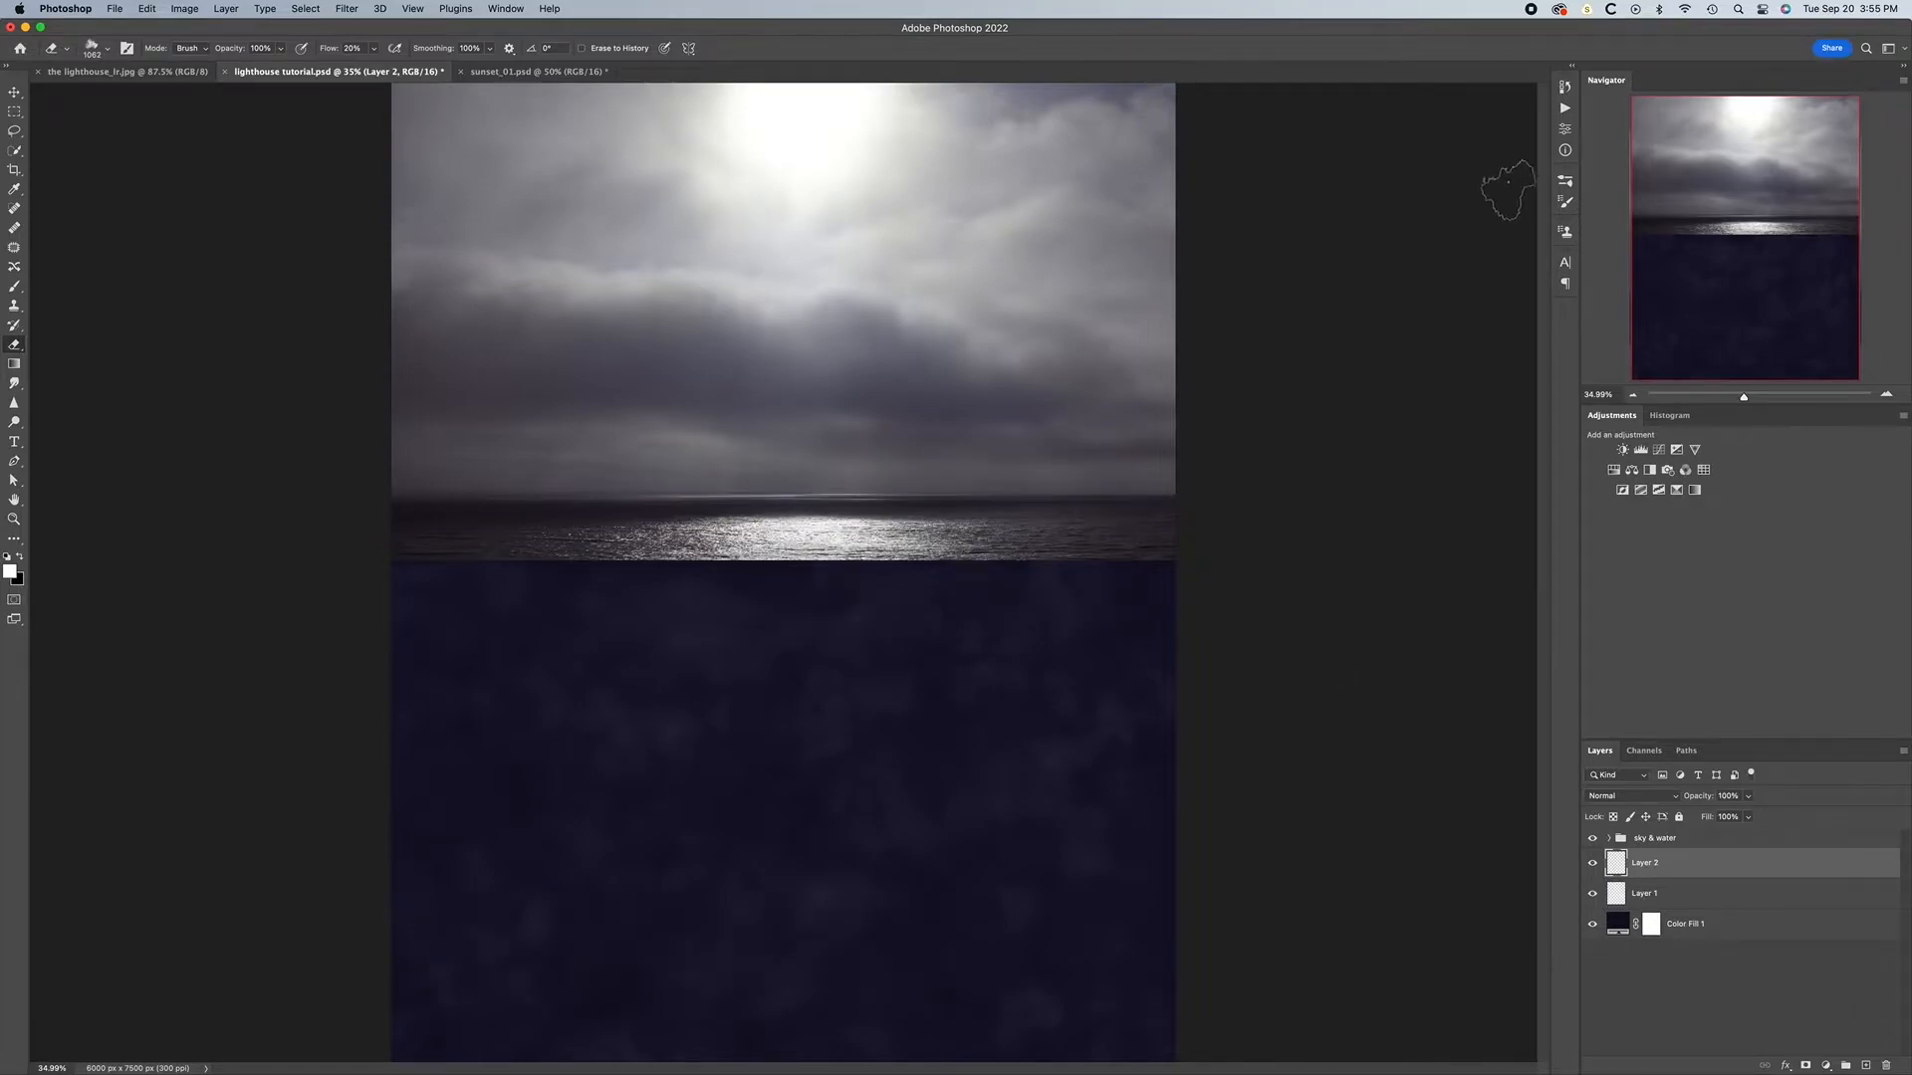
pyautogui.click(1565, 181)
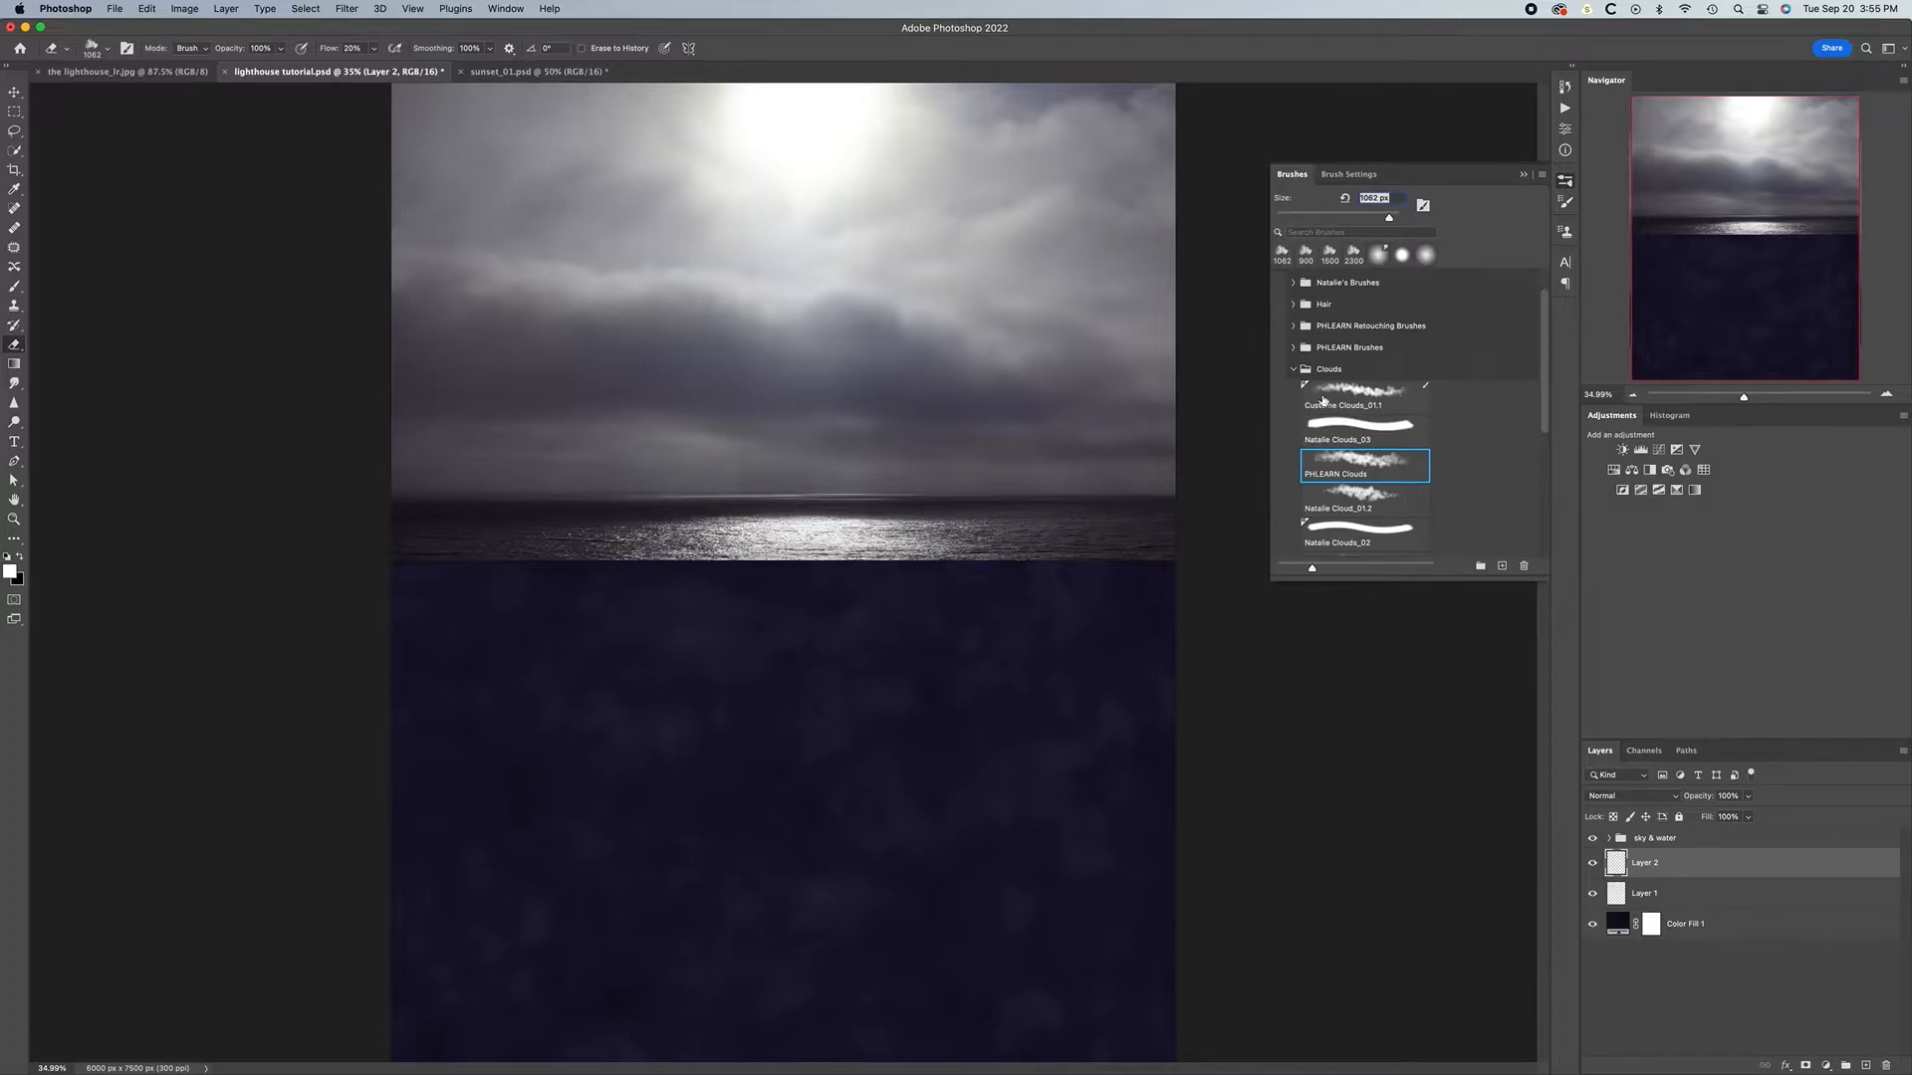
pyautogui.click(1293, 371)
pyautogui.click(1293, 387)
pyautogui.scroll(-3, 1339, 453)
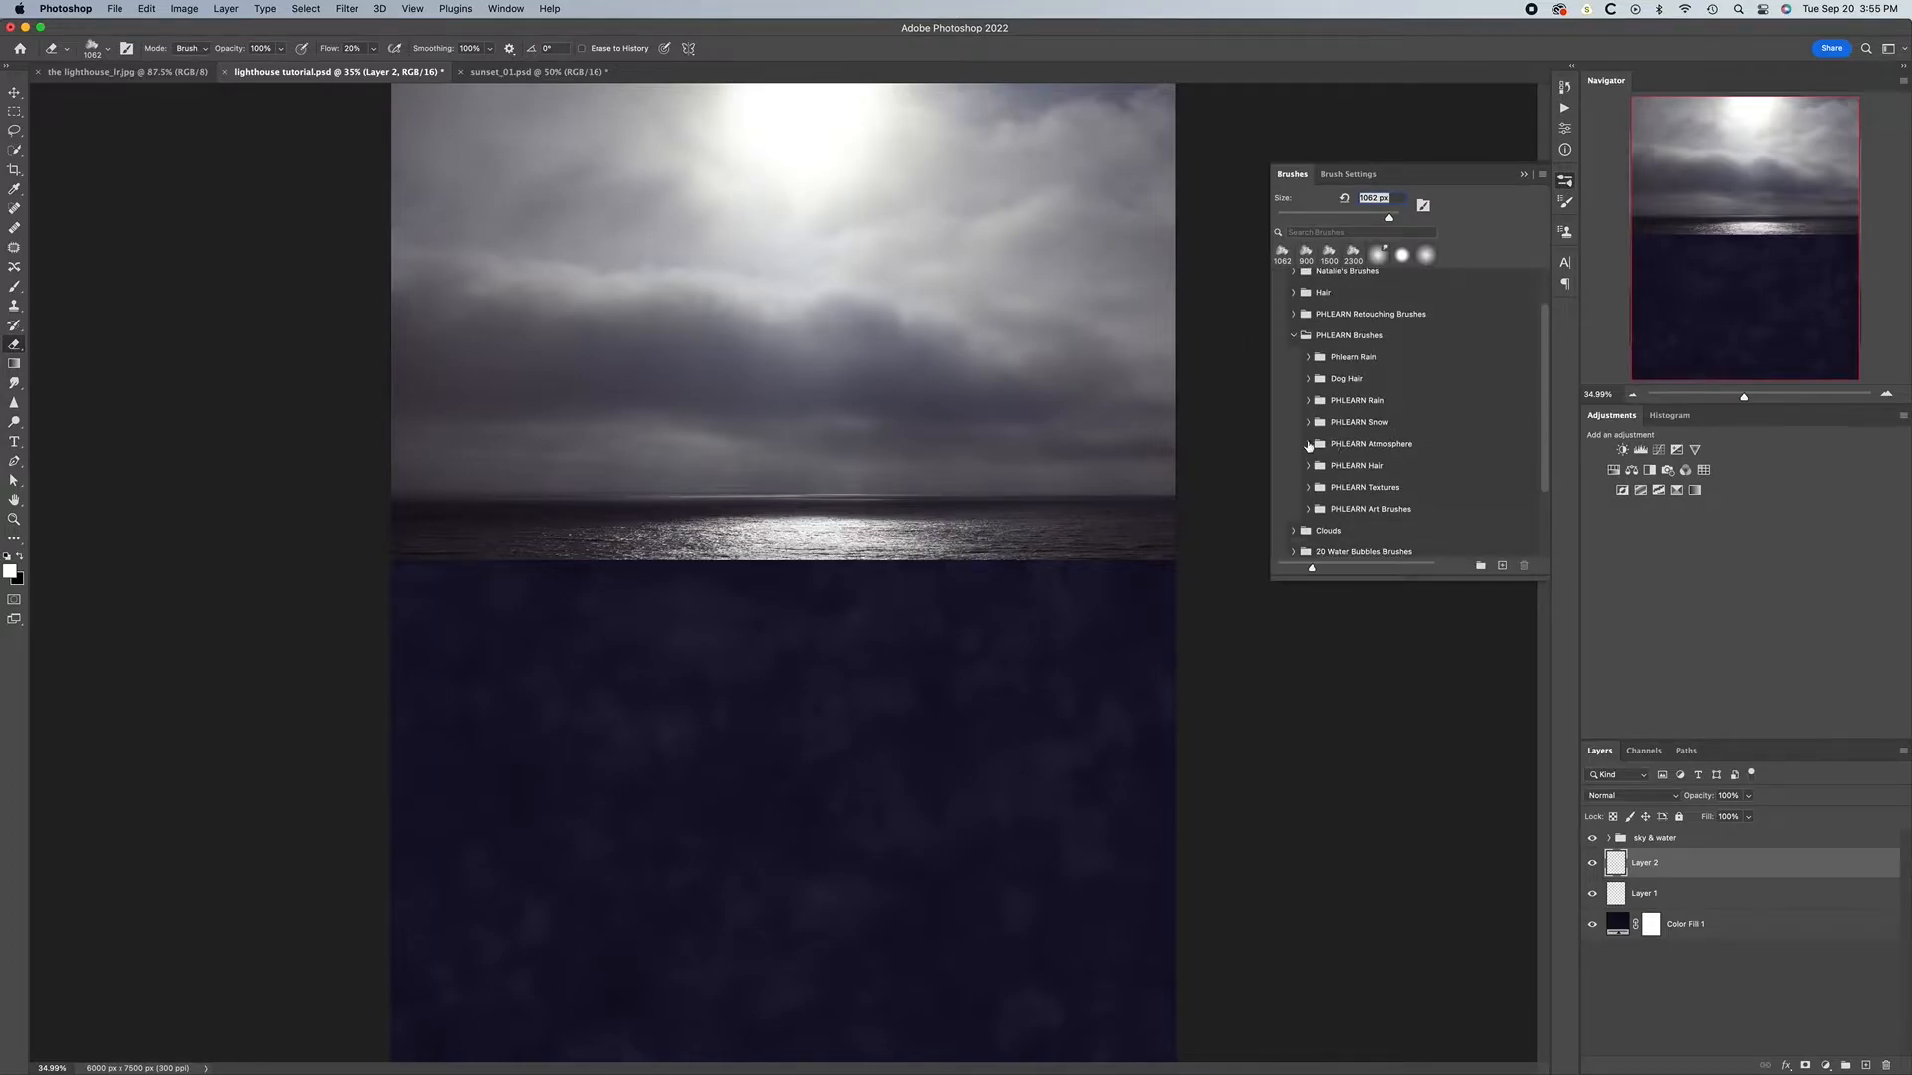
pyautogui.click(1308, 445)
pyautogui.click(1380, 472)
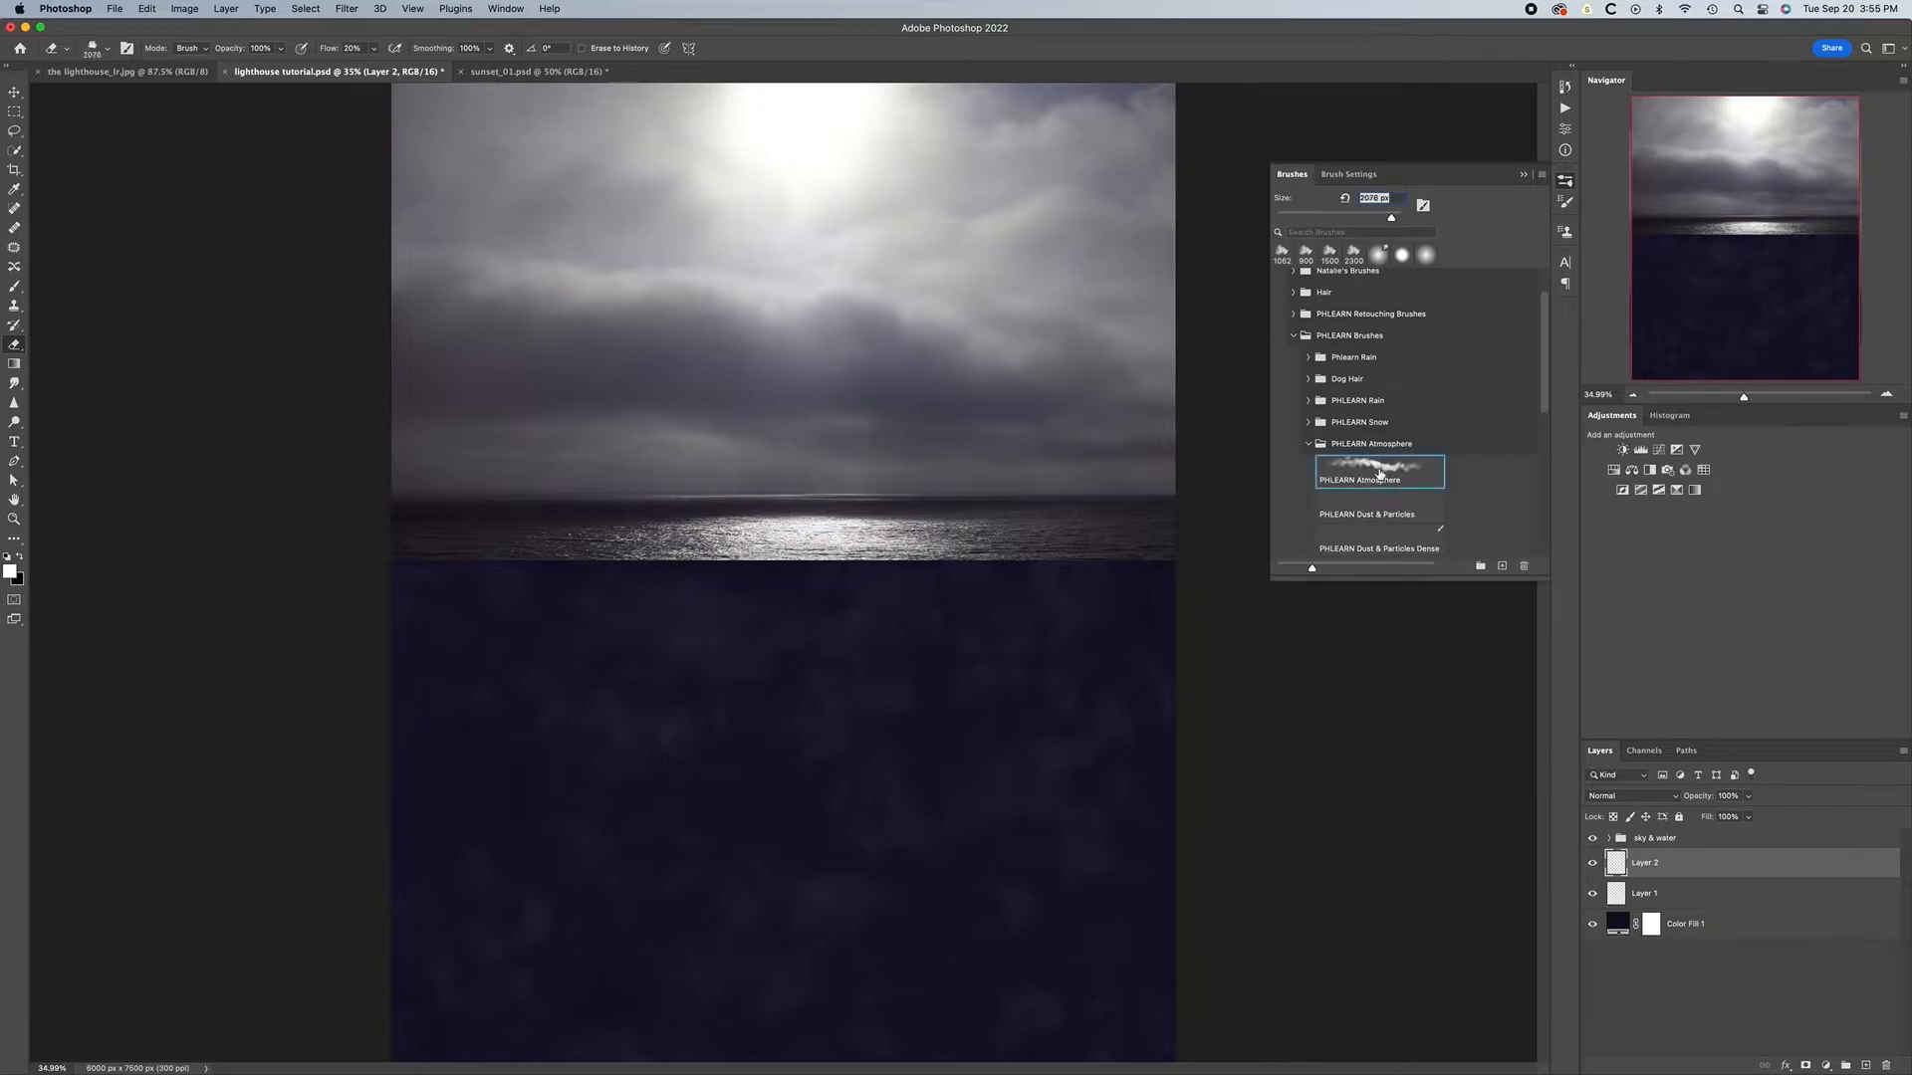
pyautogui.click(1525, 177)
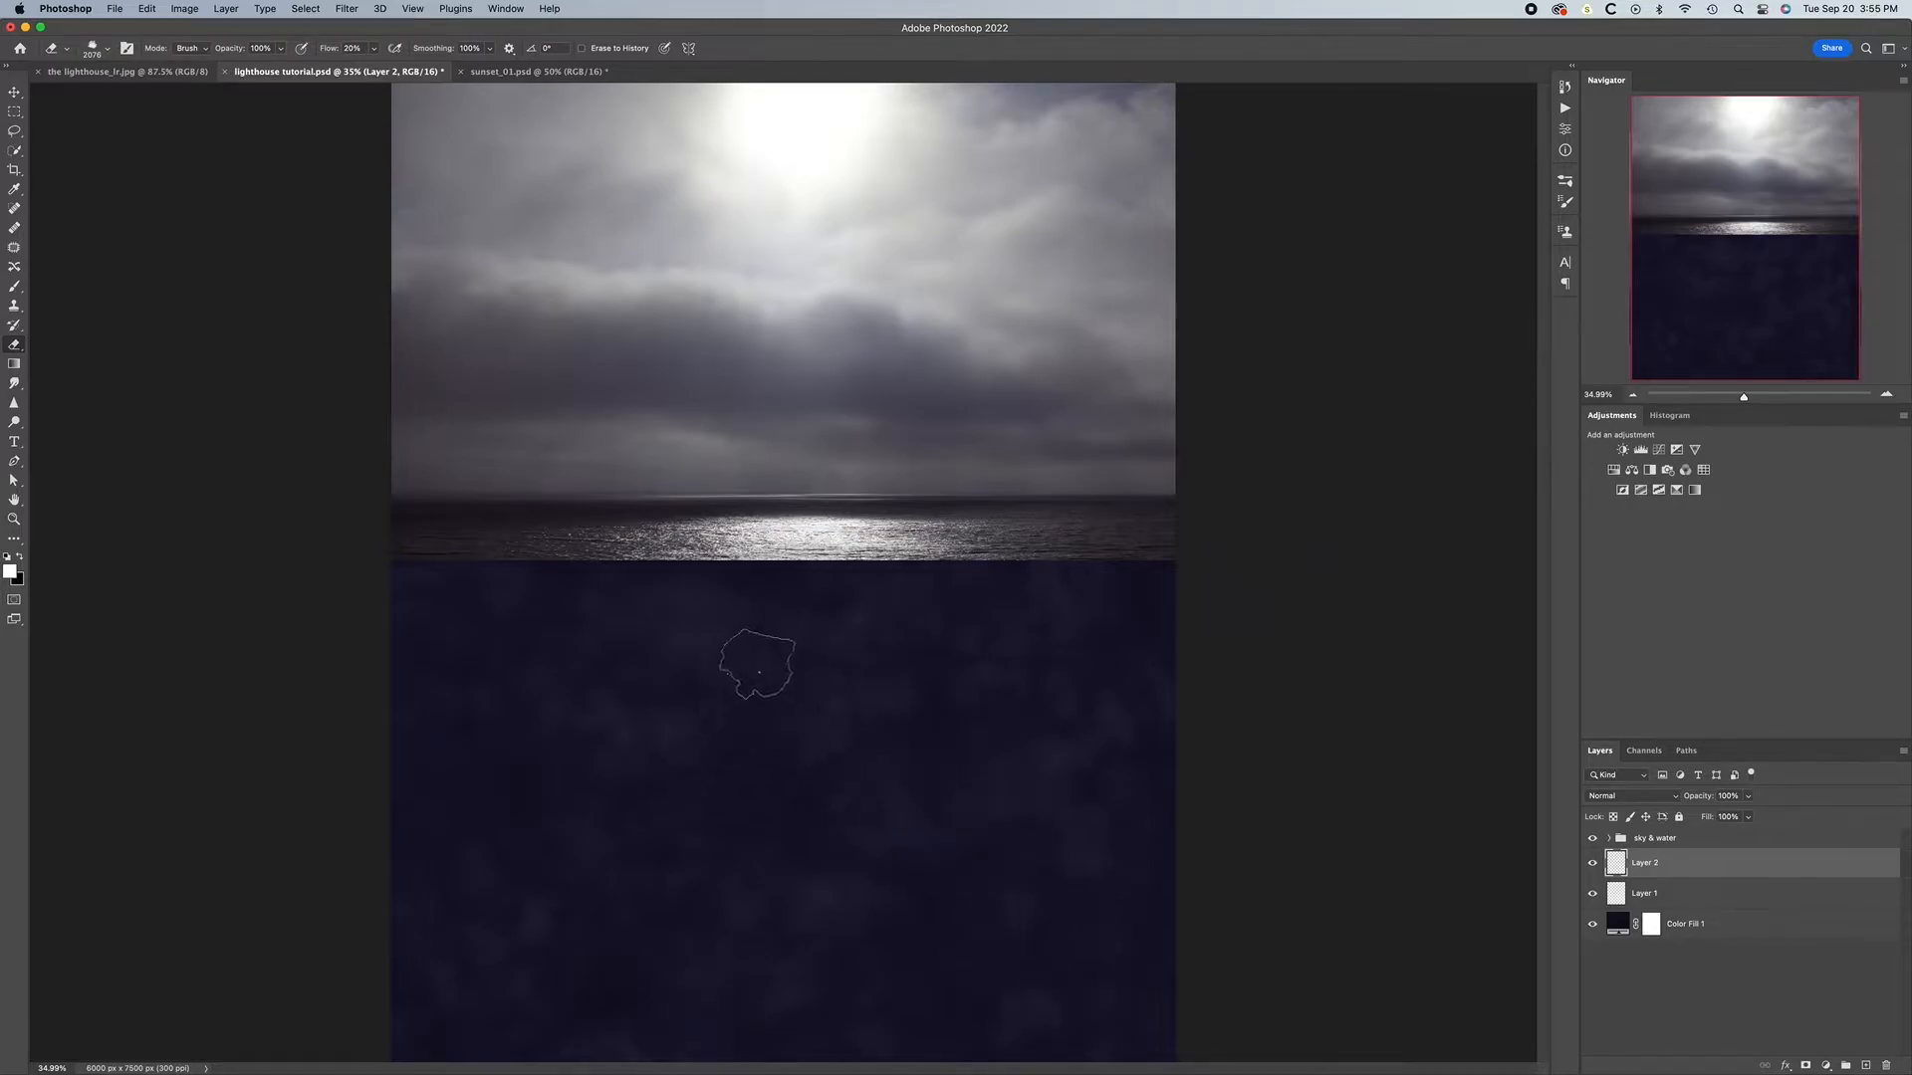
pyautogui.press(']')
pyautogui.press(']')
pyautogui.press(']')
pyautogui.press(']')
pyautogui.click(1563, 87)
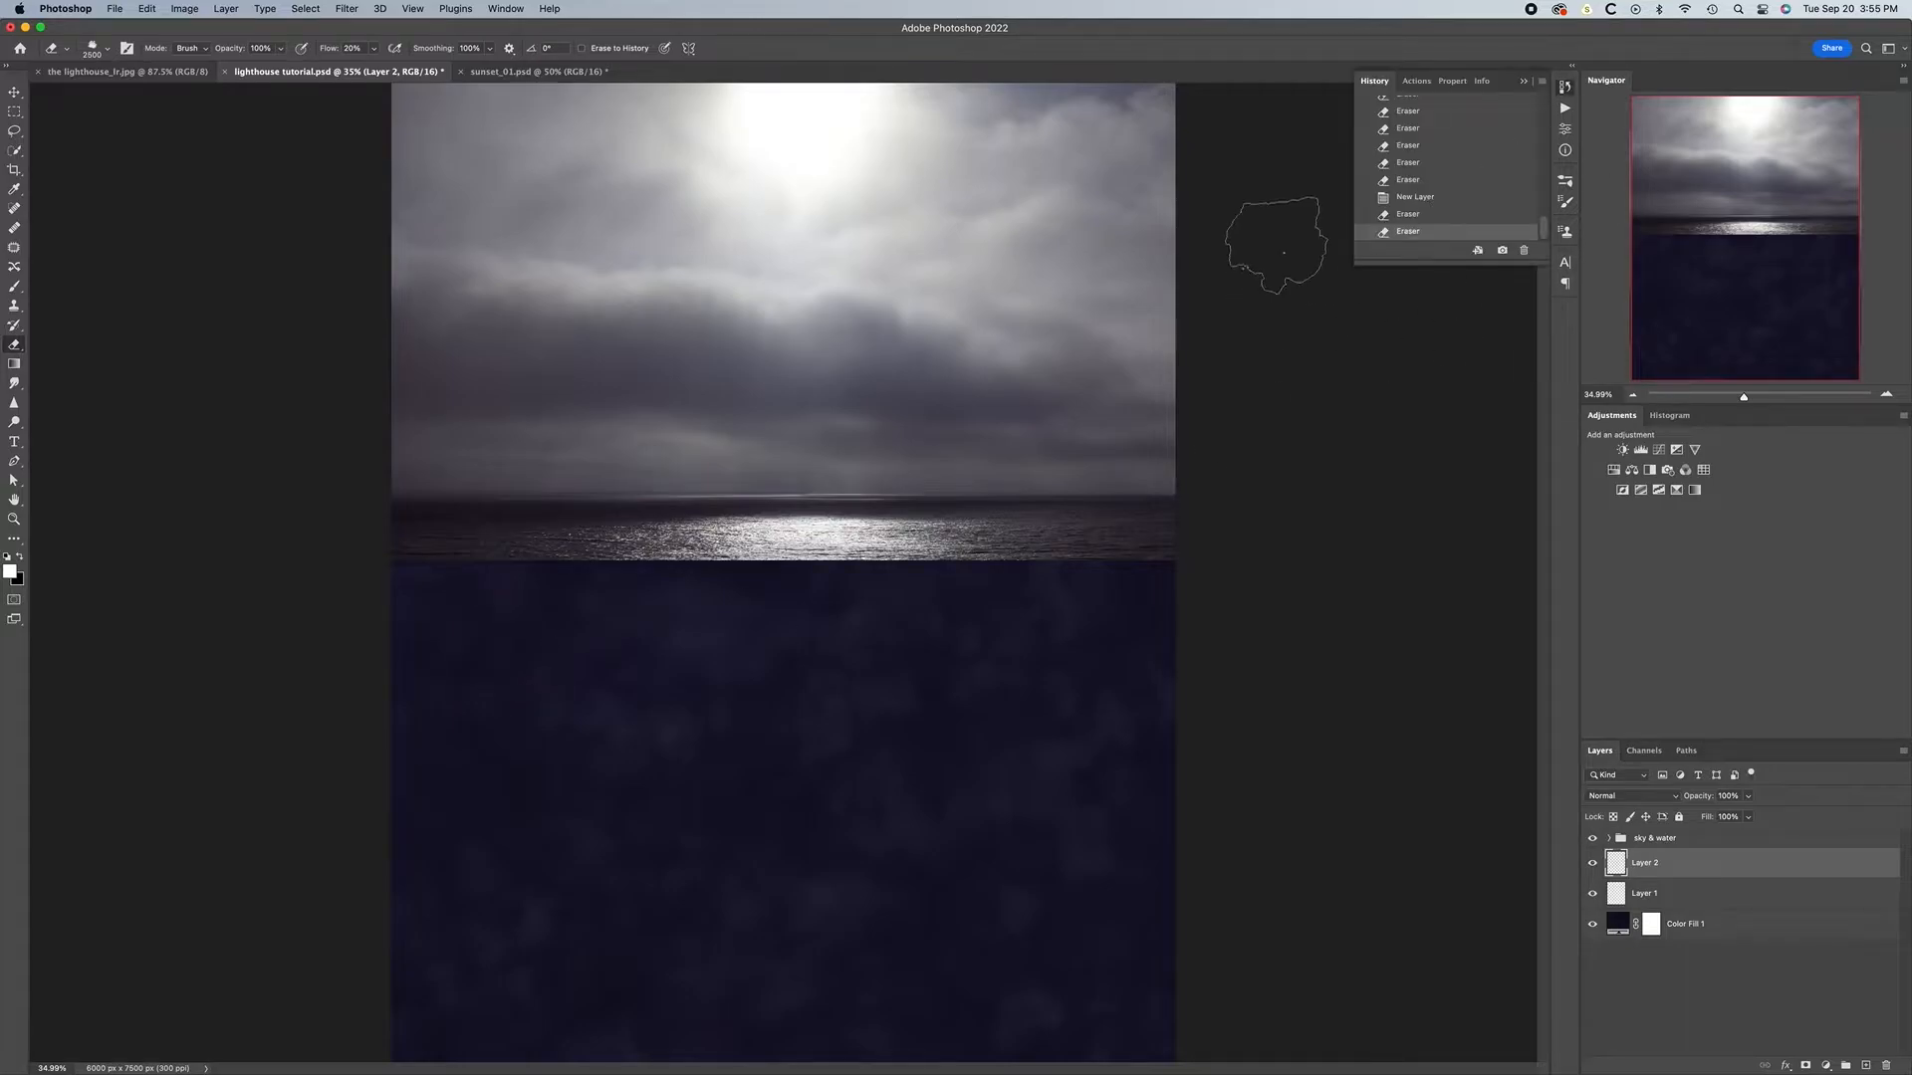
pyautogui.click(1415, 197)
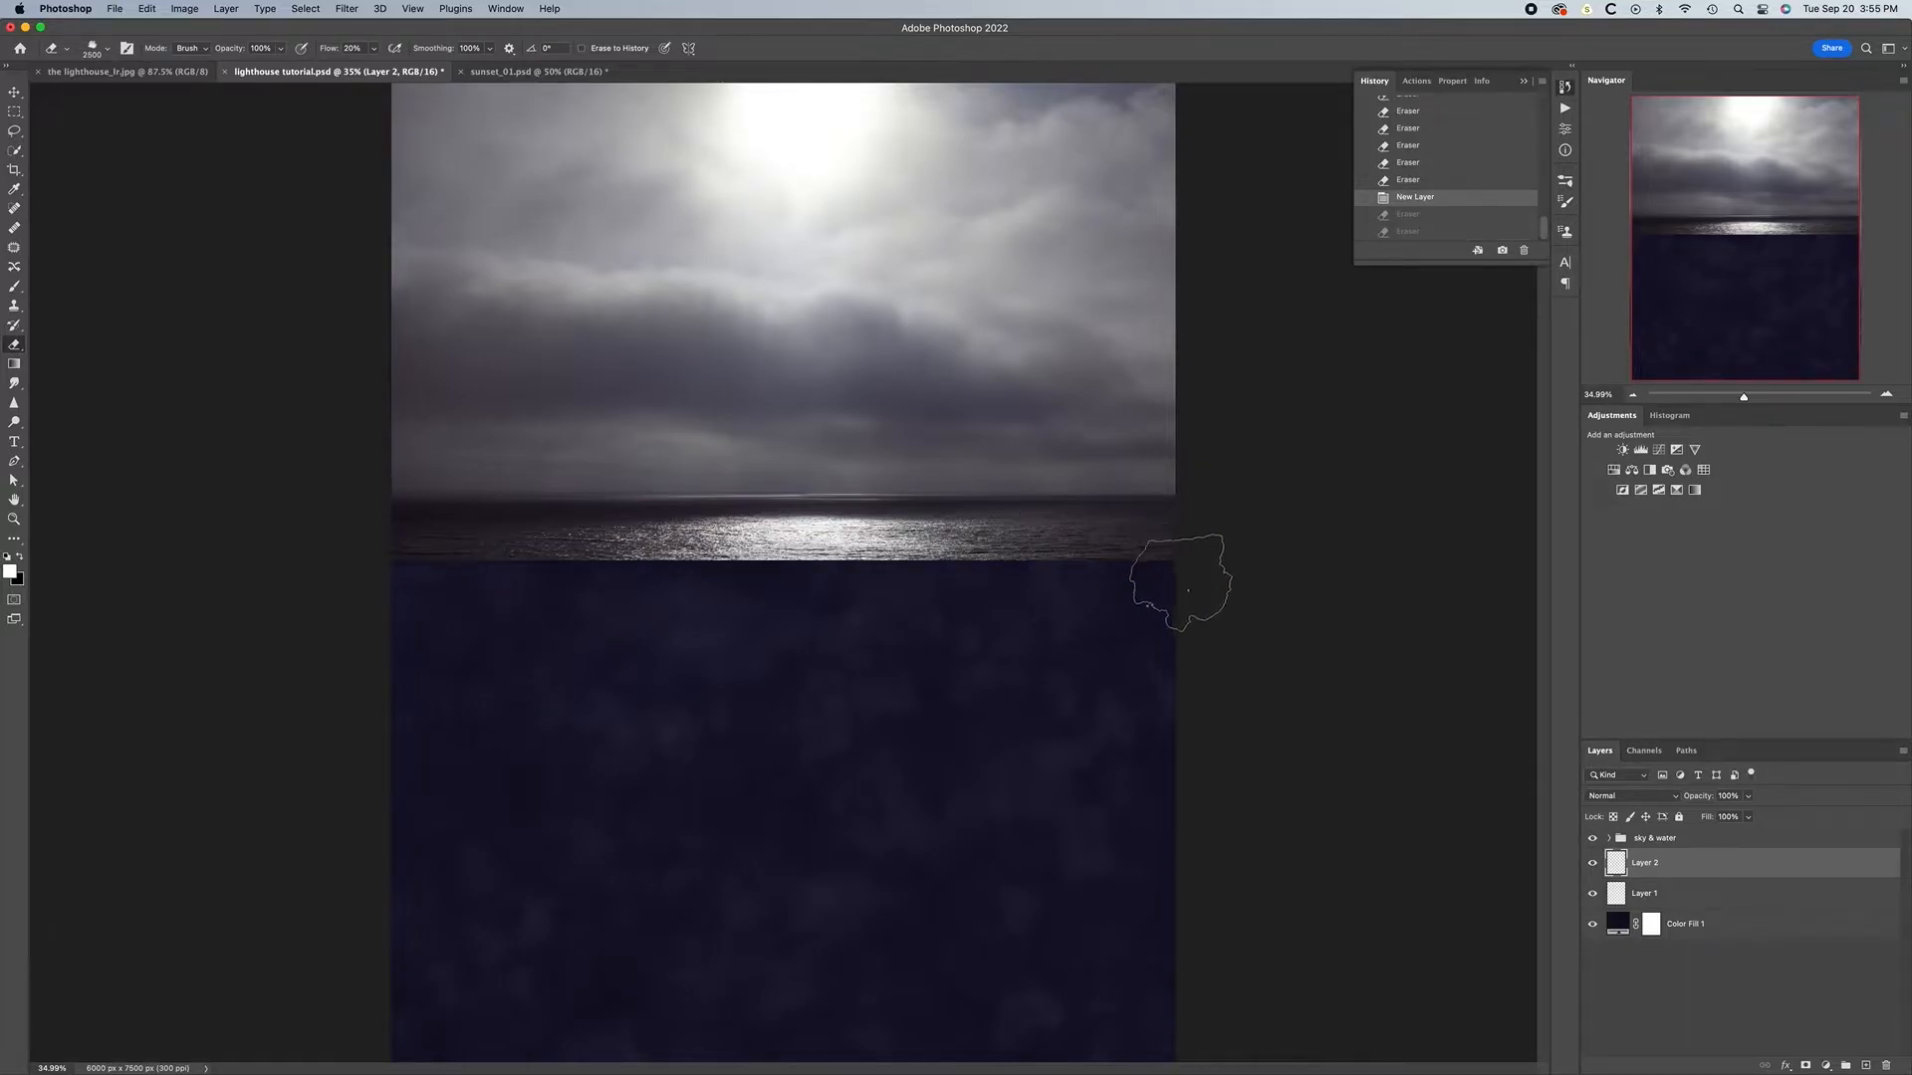
# Set up the Brush tool with the PHLEARN Atmosphere brush, scattered 233% on both axes
pyautogui.press('b')
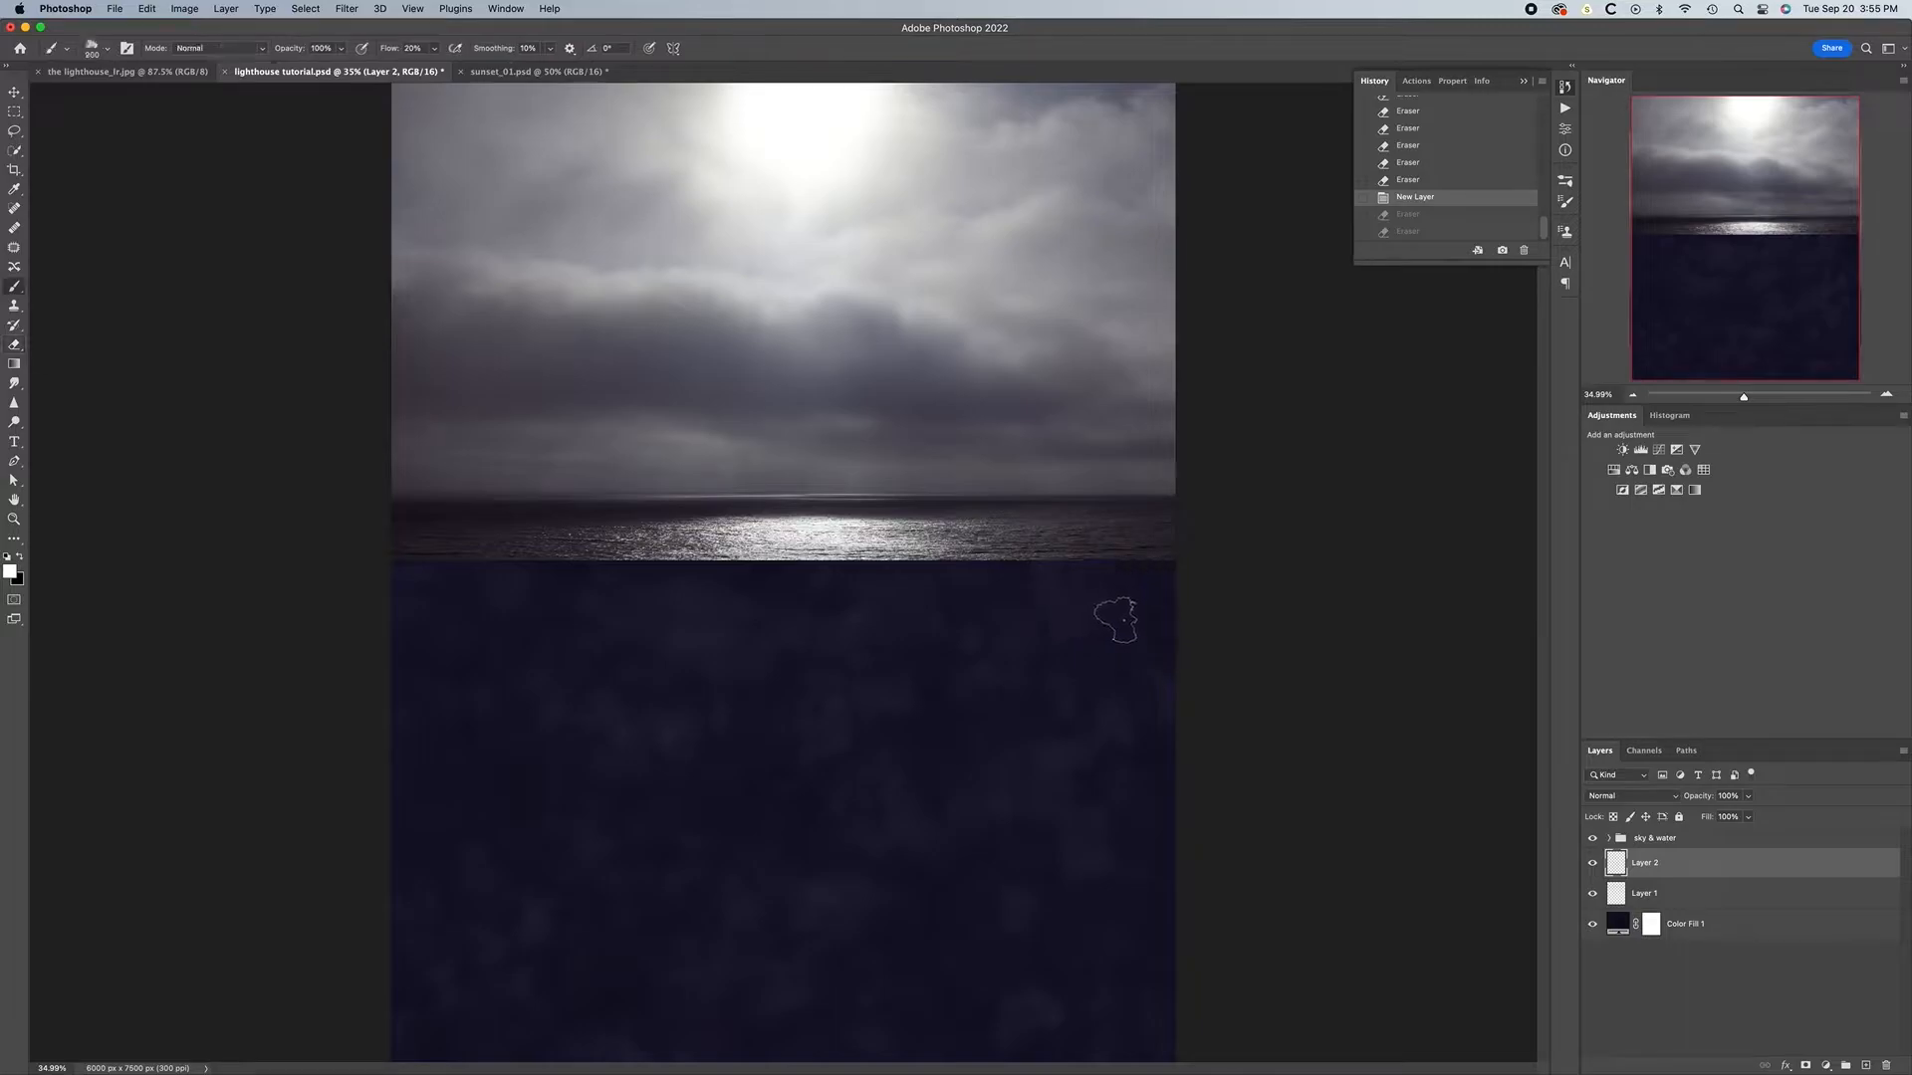
pyautogui.click(1565, 179)
pyautogui.click(1372, 470)
pyautogui.click(1349, 174)
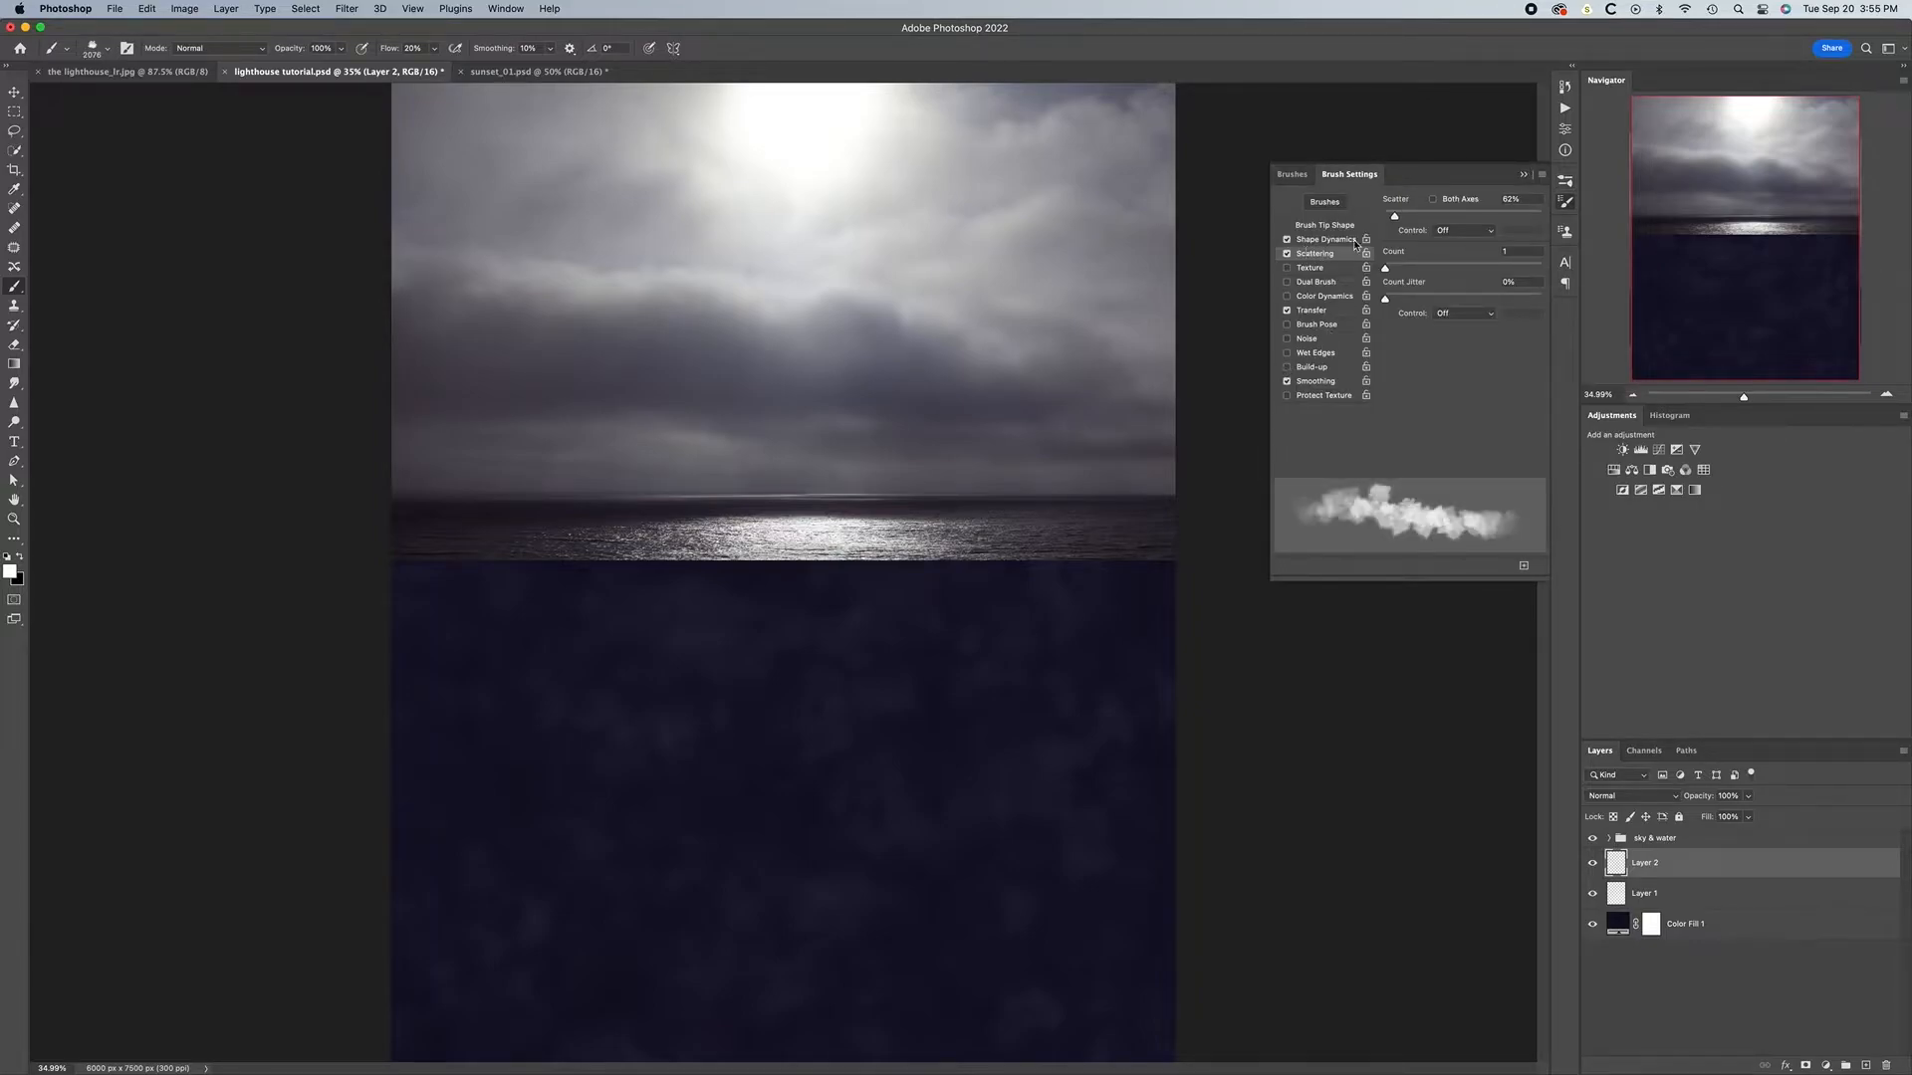
pyautogui.moveTo(1394, 215); pyautogui.dragTo(1423, 215)
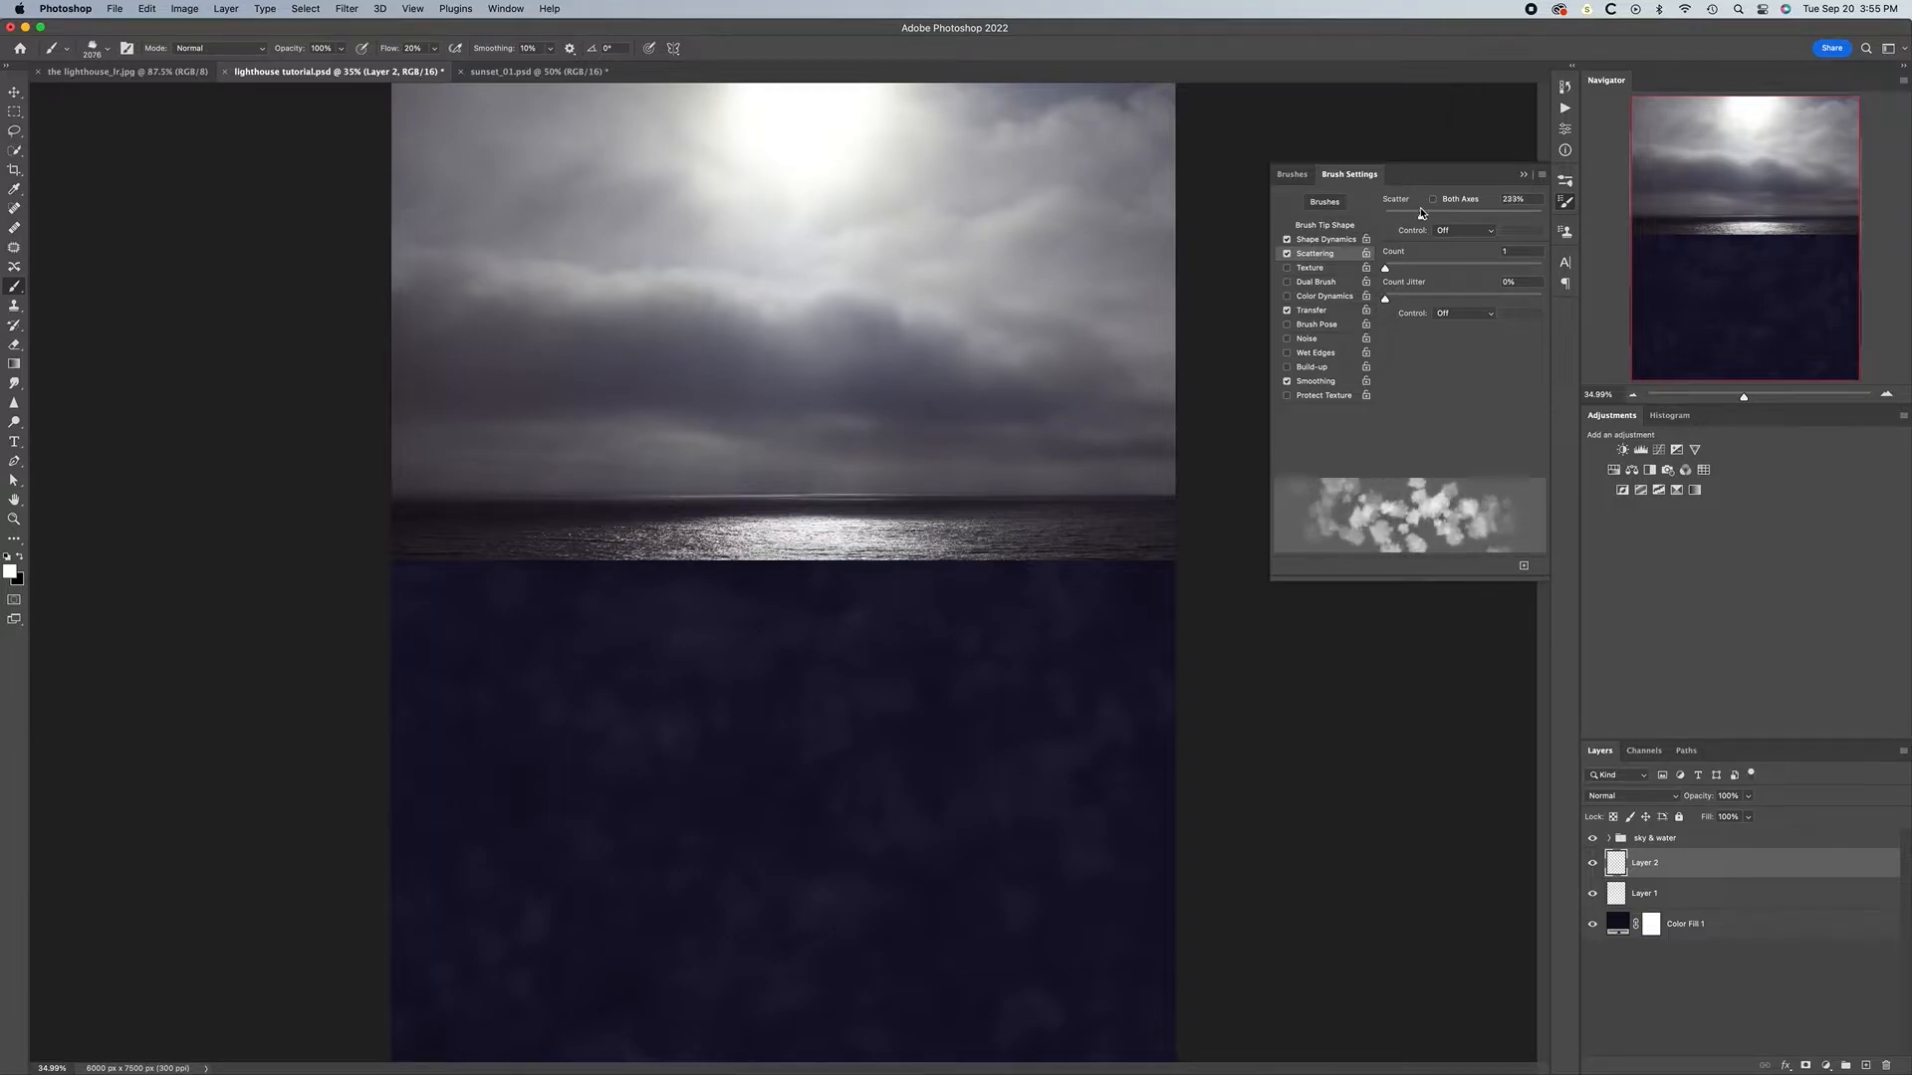
pyautogui.click(1433, 199)
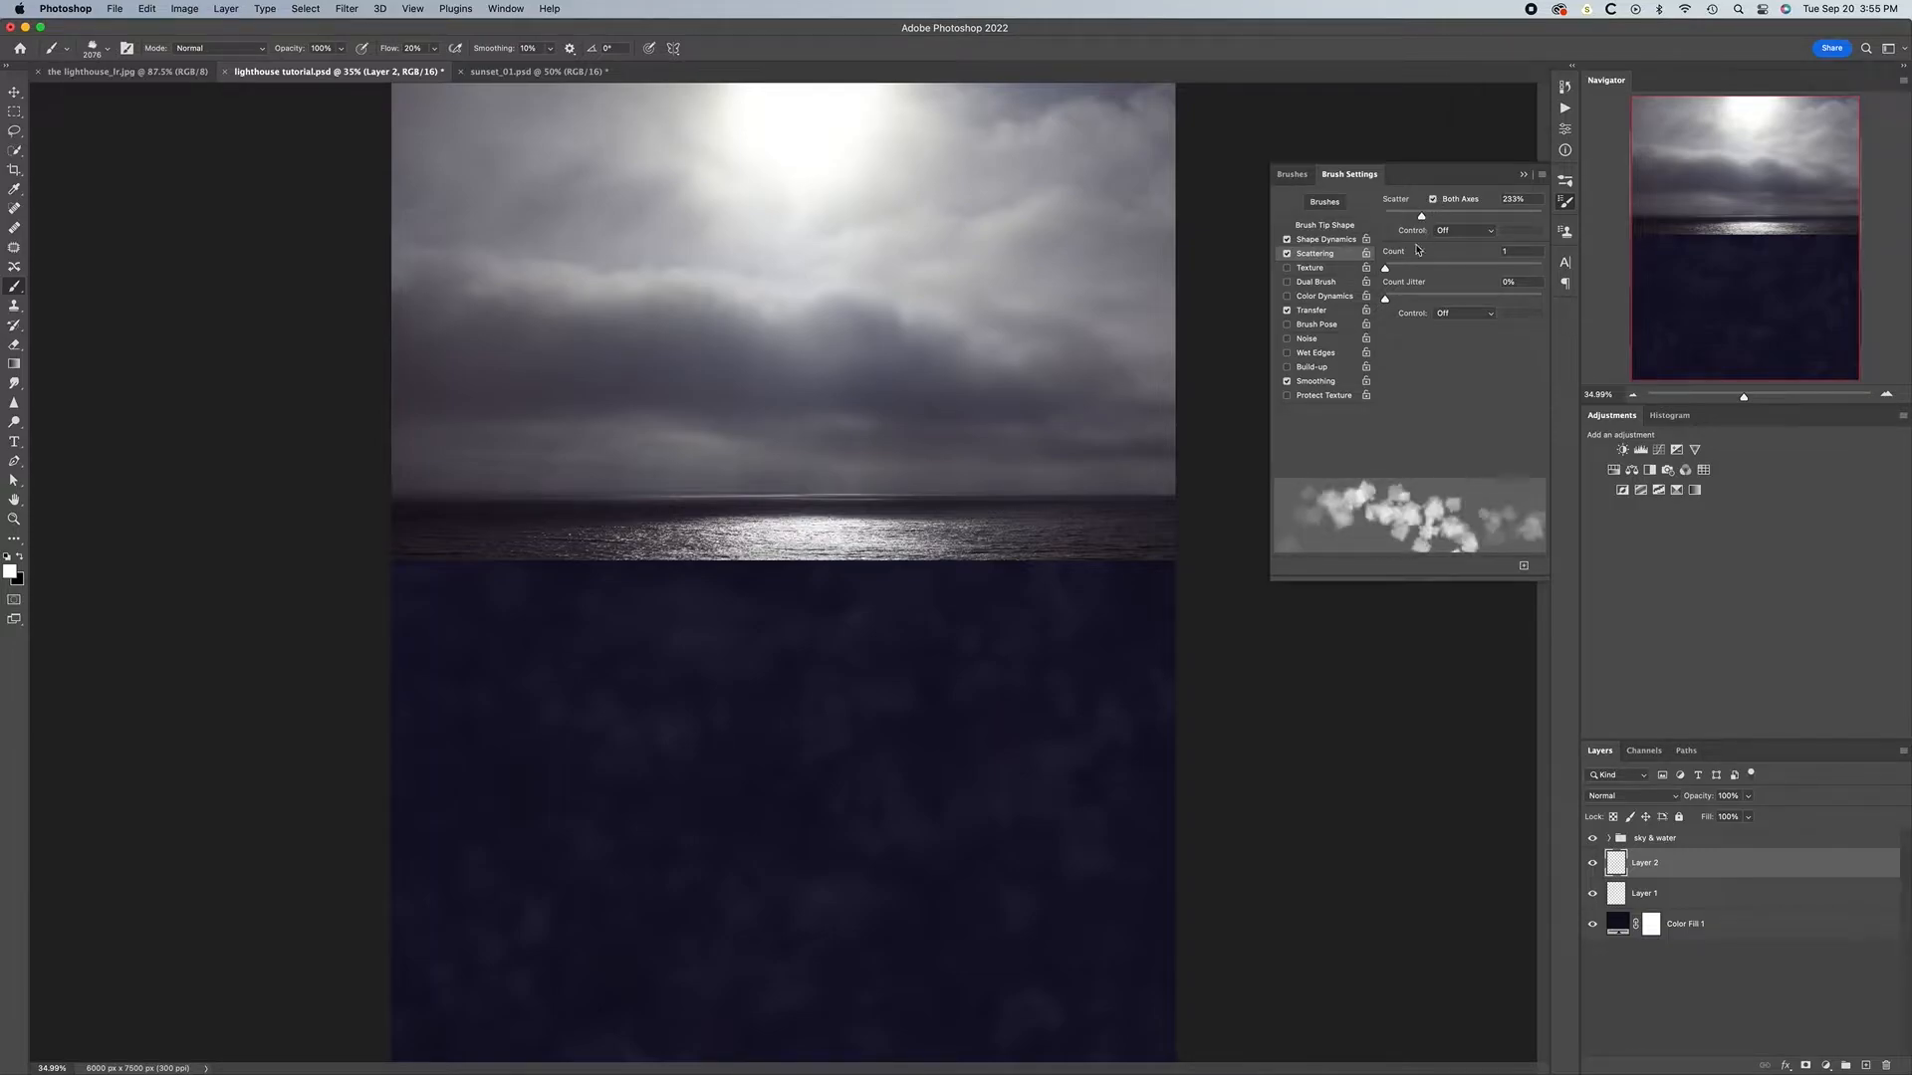
# Lower the atmosphere brush's size jitter to 88% in its shape dynamics
pyautogui.click(1316, 240)
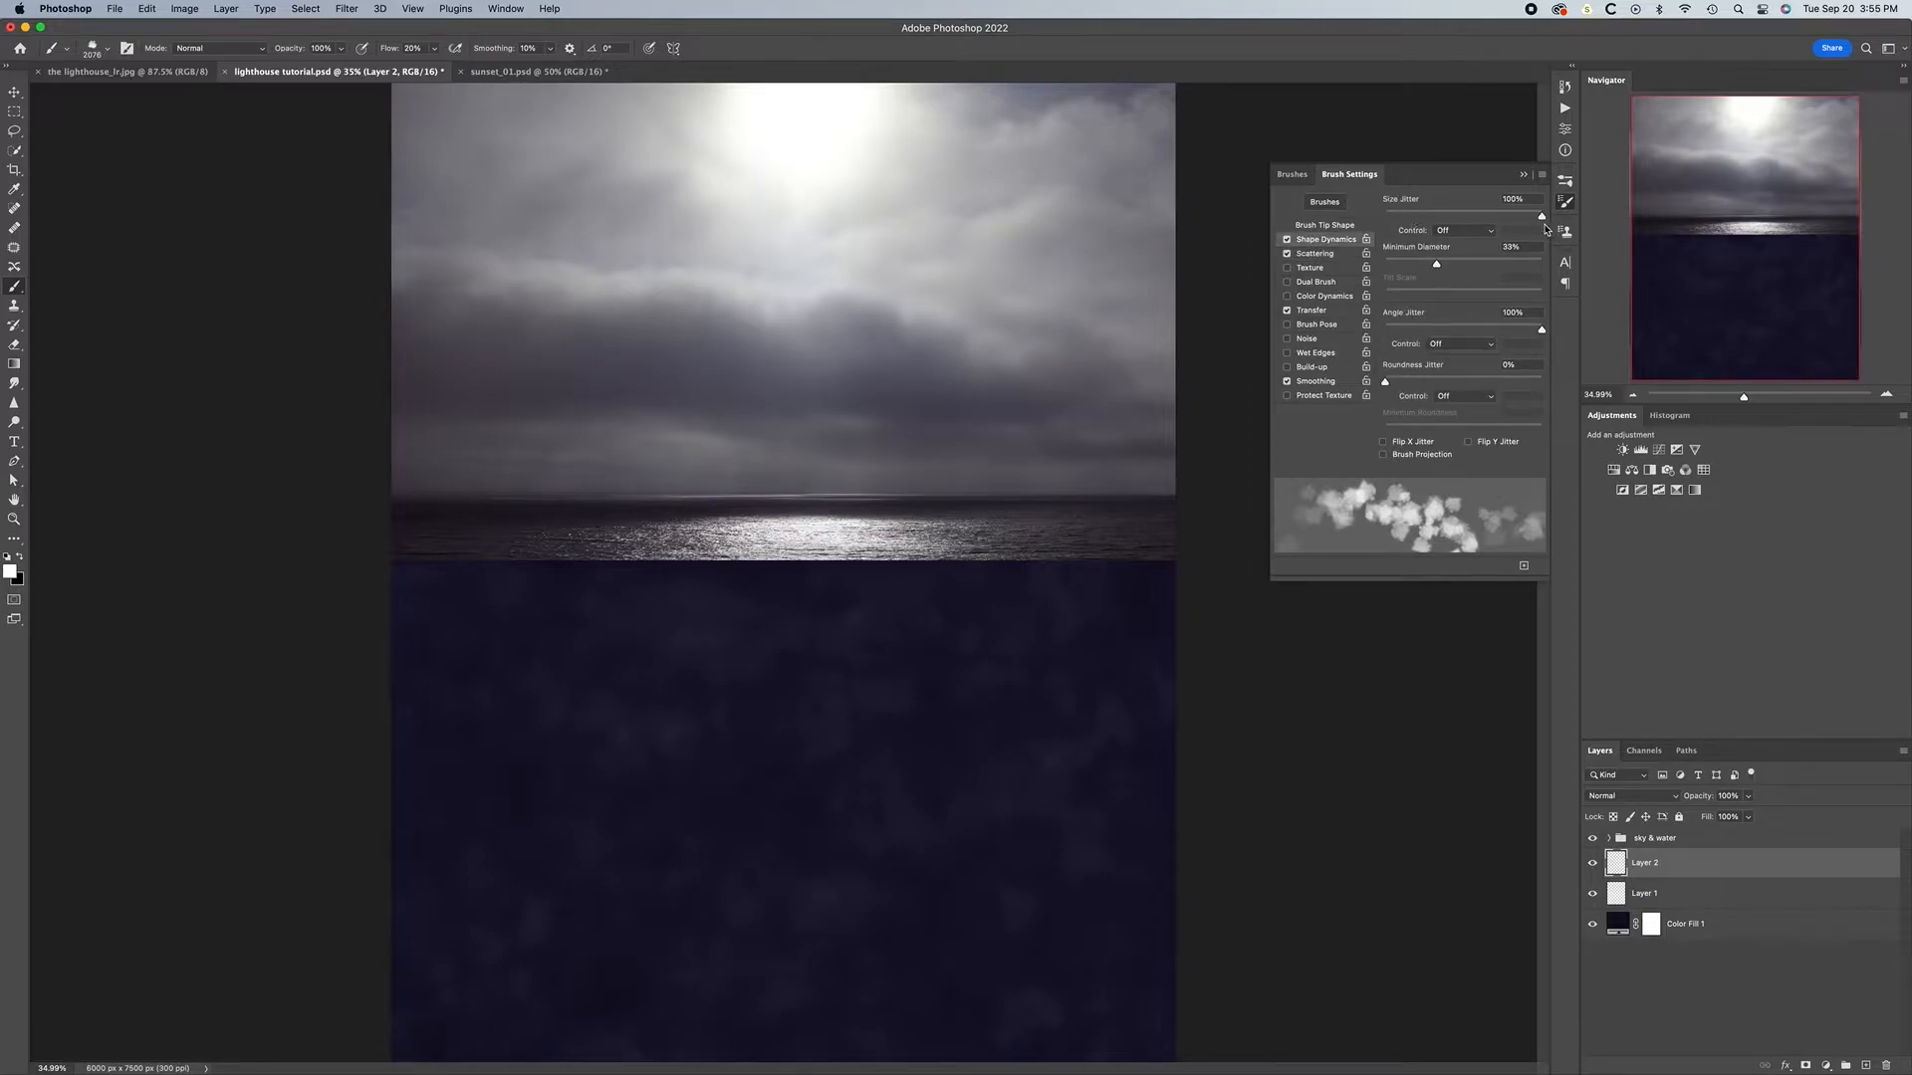
pyautogui.moveTo(1541, 217); pyautogui.dragTo(1523, 219)
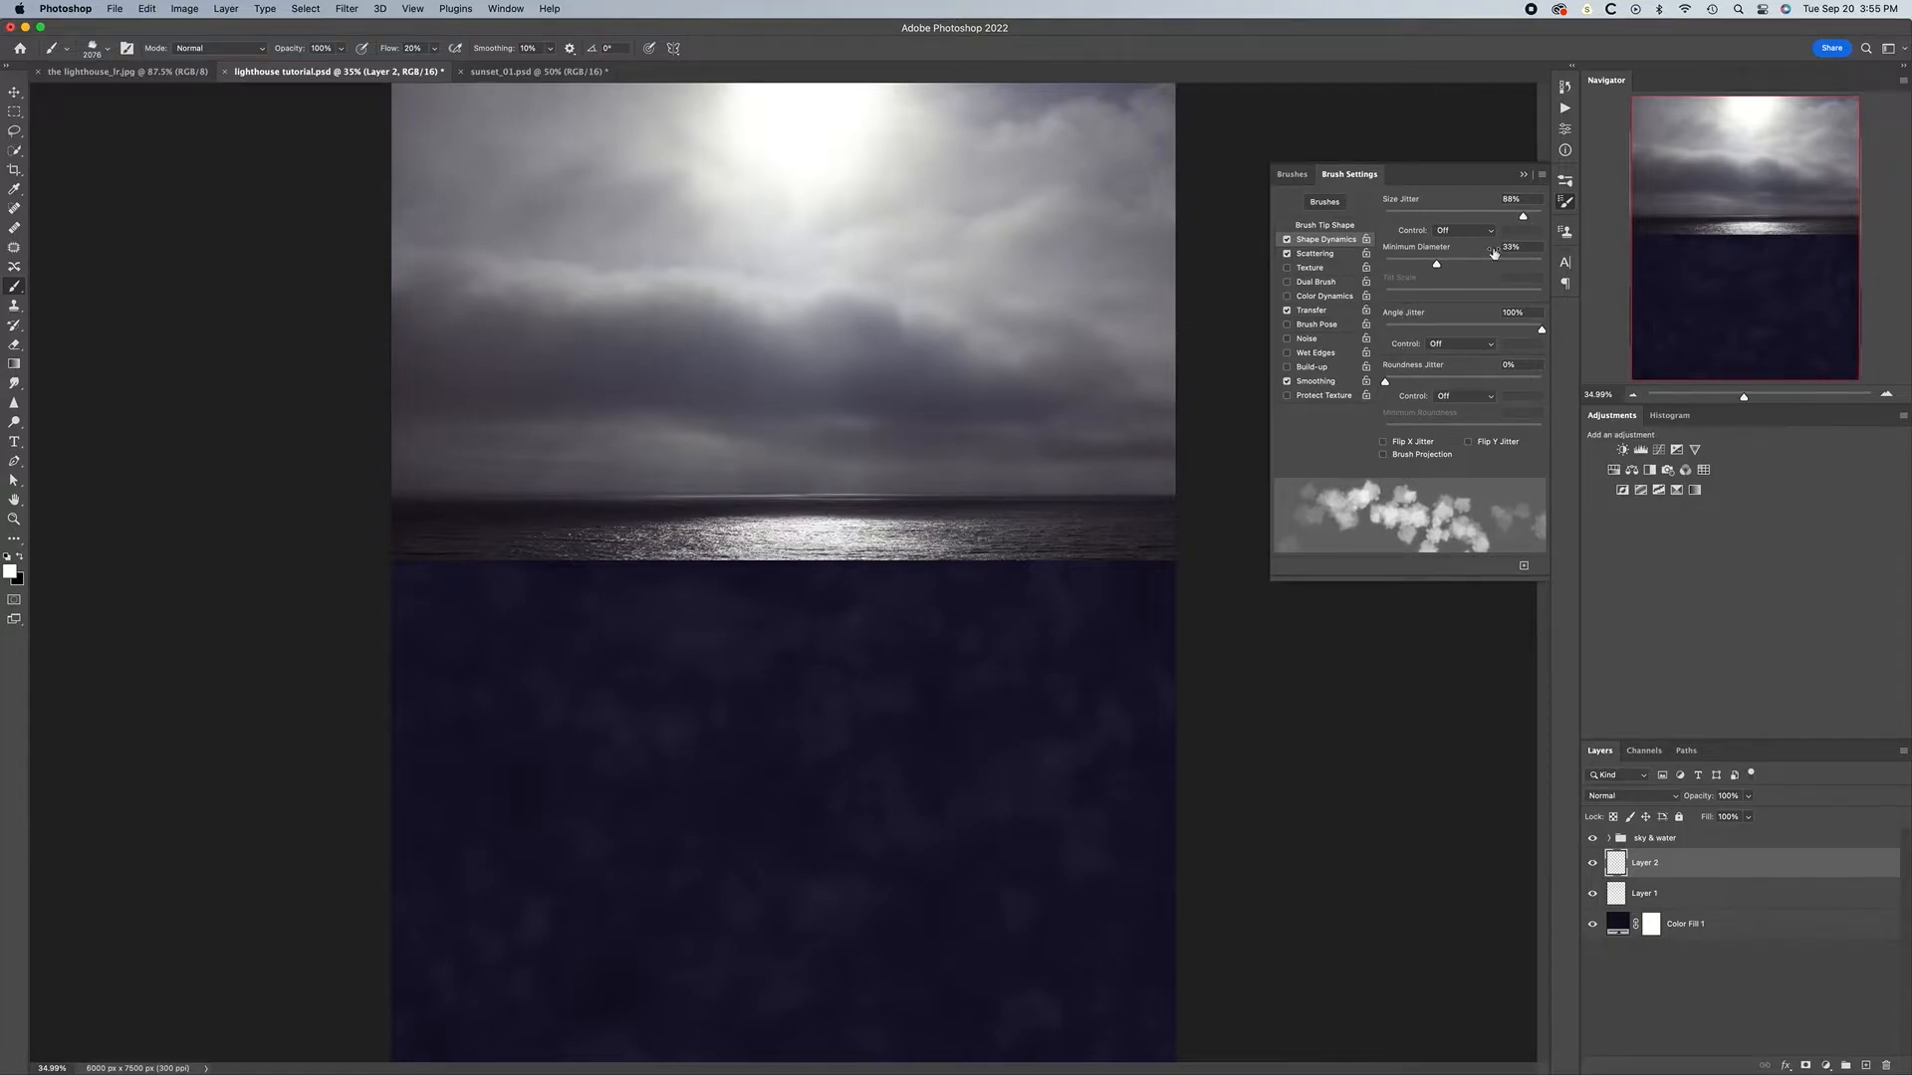
pyautogui.click(1522, 174)
# Paint white atmosphere haze across the whole underwater area on Layer 2, reducing the brush size for the last strokes
pyautogui.moveTo(322, 644)
pyautogui.mouseDown()
pyautogui.moveTo(427, 597)
pyautogui.moveTo(598, 832)
pyautogui.moveTo(1045, 1011)
pyautogui.moveTo(427, 965)
pyautogui.moveTo(1015, 887)
pyautogui.moveTo(768, 726)
pyautogui.moveTo(1245, 1025)
pyautogui.mouseUp()
pyautogui.press('[')
pyautogui.press('super+minus')
pyautogui.moveTo(1008, 745)
pyautogui.mouseDown()
pyautogui.moveTo(597, 973)
pyautogui.moveTo(448, 687)
pyautogui.moveTo(1182, 759)
pyautogui.moveTo(1107, 591)
pyautogui.mouseUp()
# Change Layer 2's blend mode to Soft Light
pyautogui.press('v')
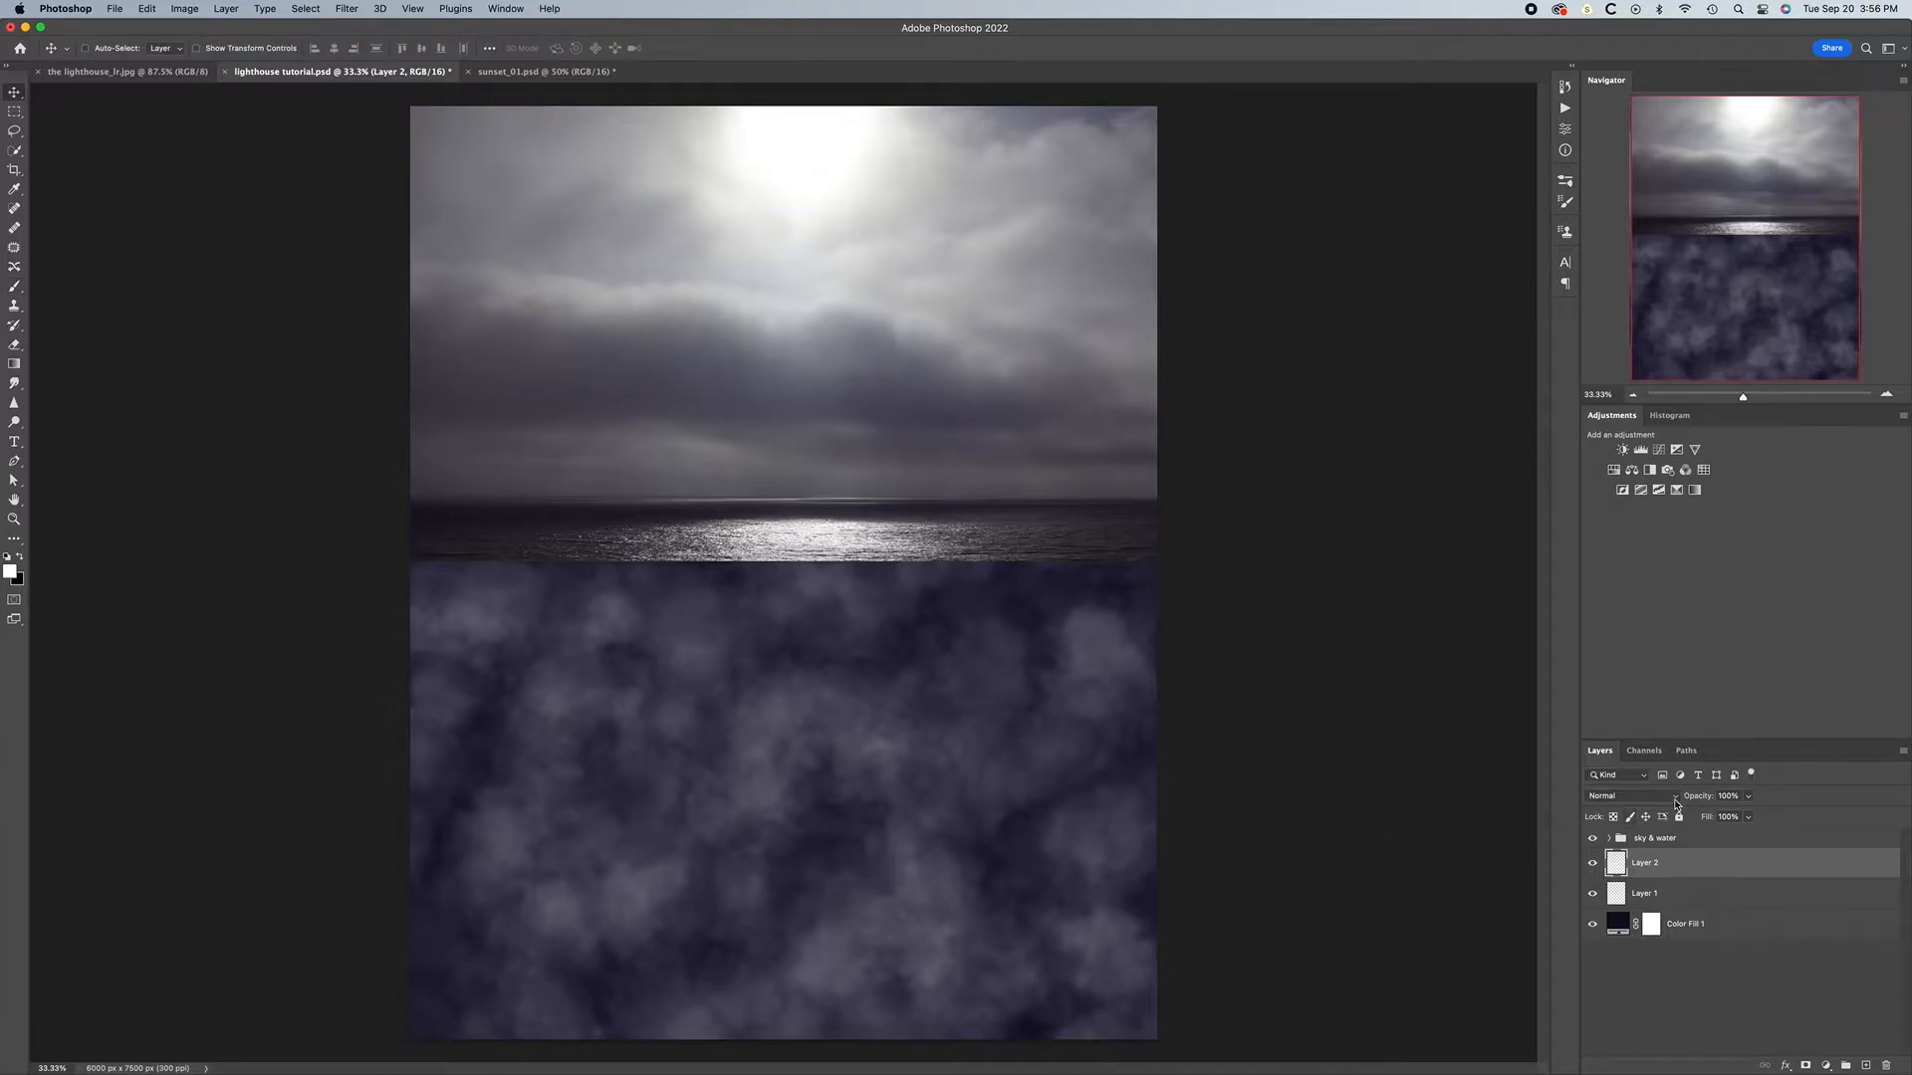
pyautogui.click(1620, 795)
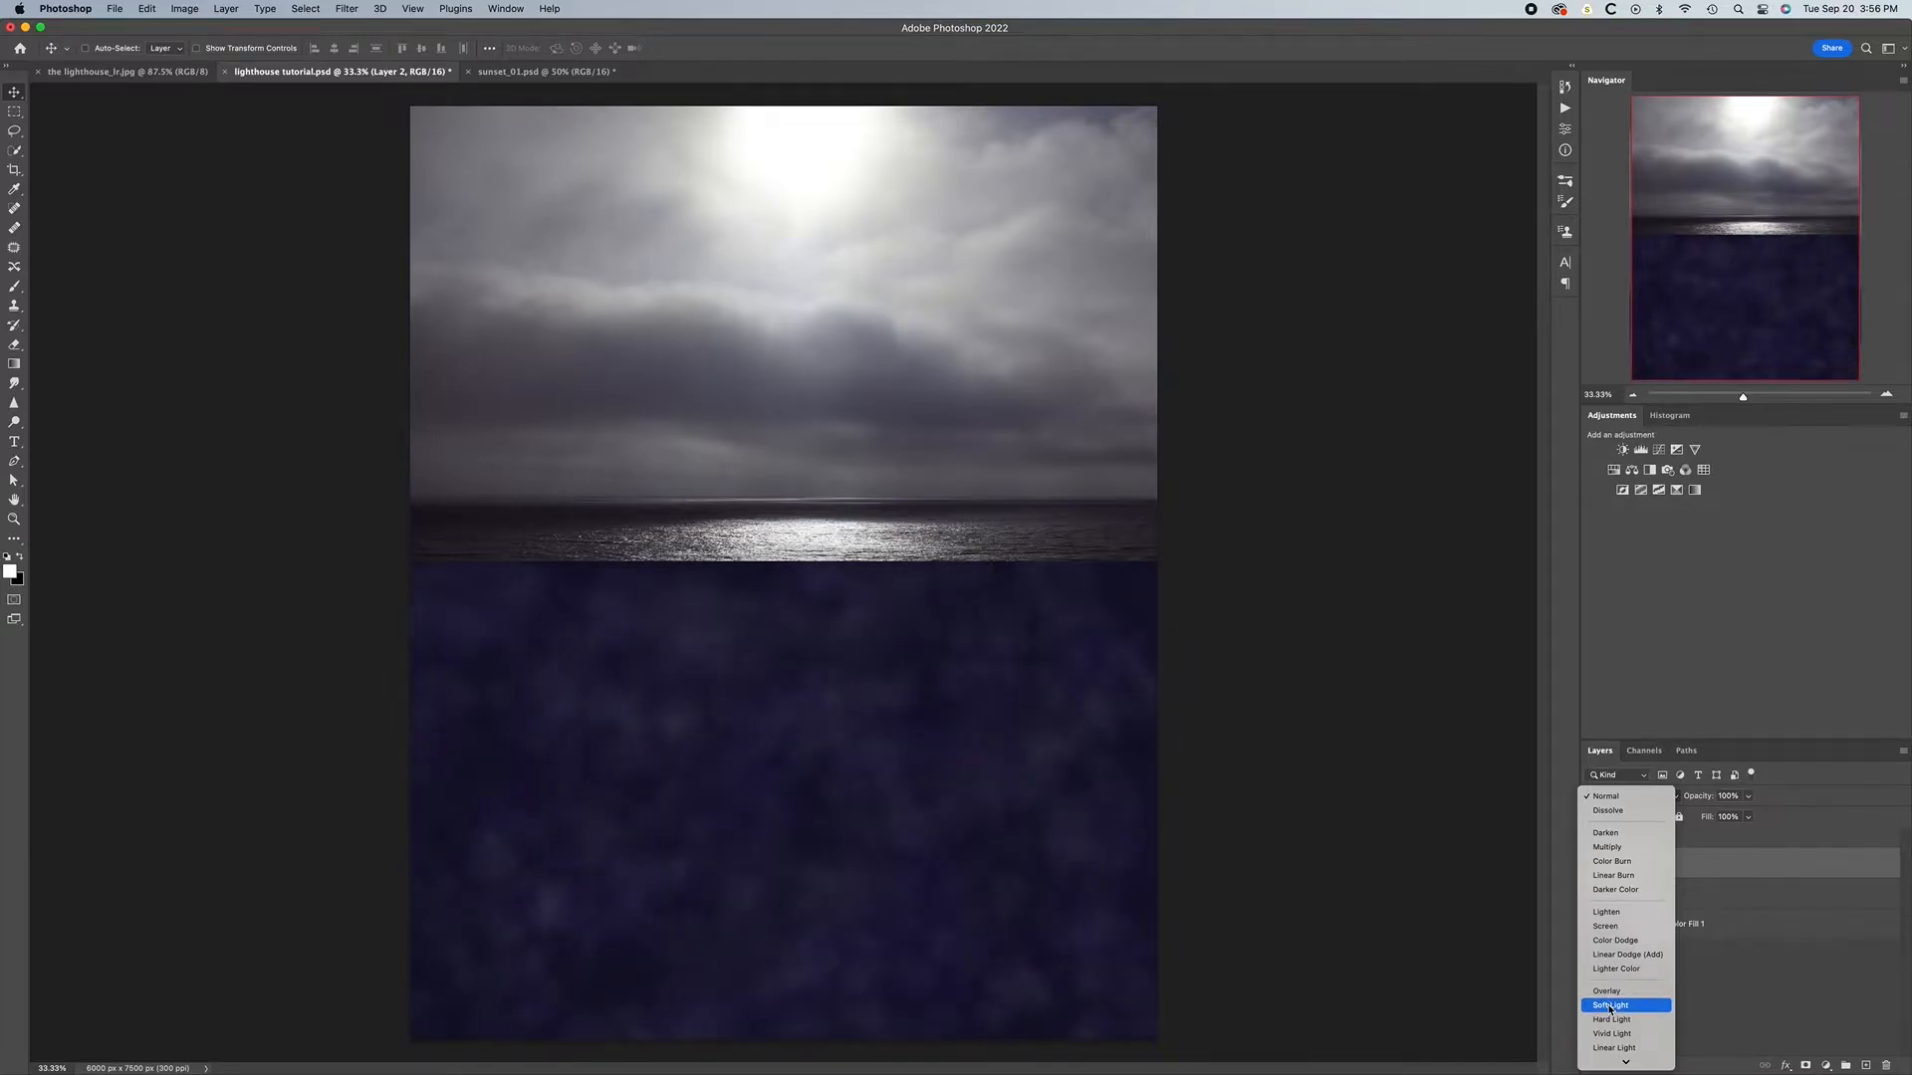
pyautogui.click(1610, 1006)
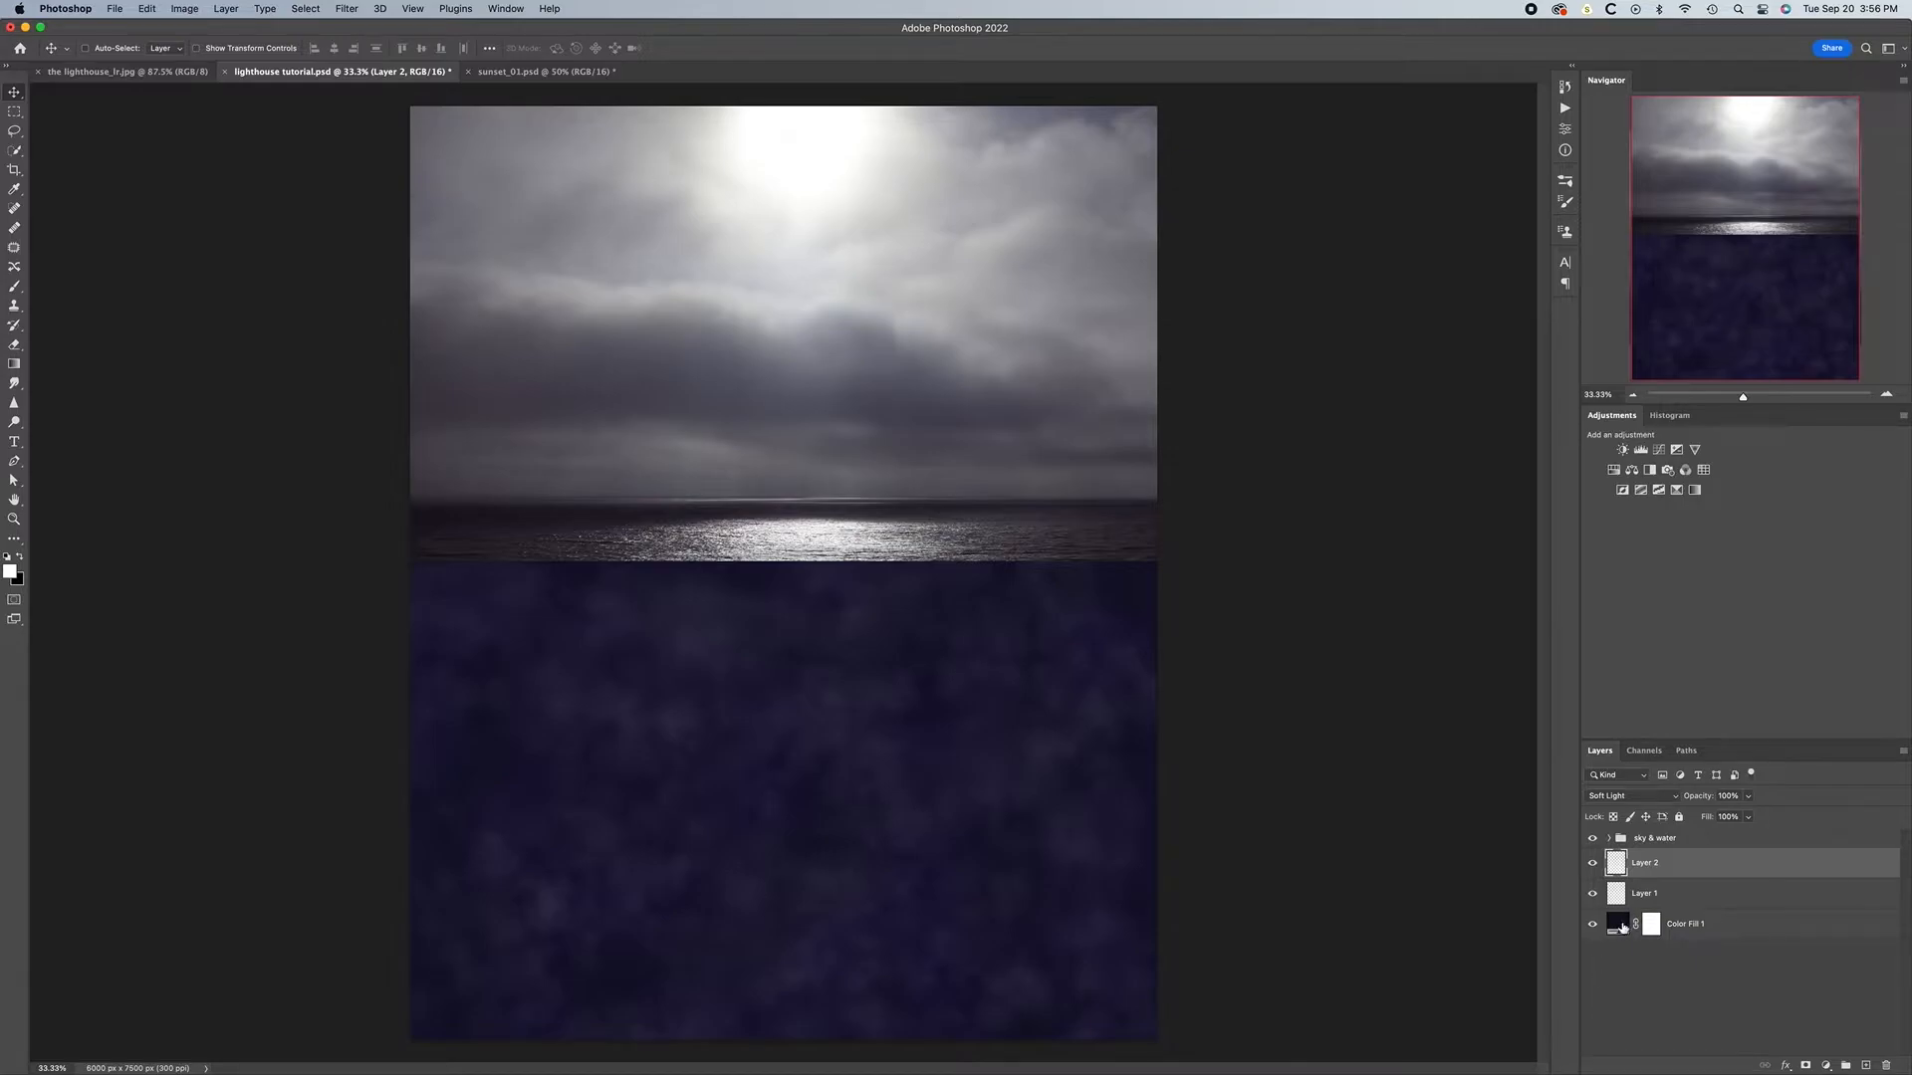
# Recolor the Color Fill 1 layer to a slightly darker navy
pyautogui.click(1623, 928)
pyautogui.doubleClick(1622, 928)
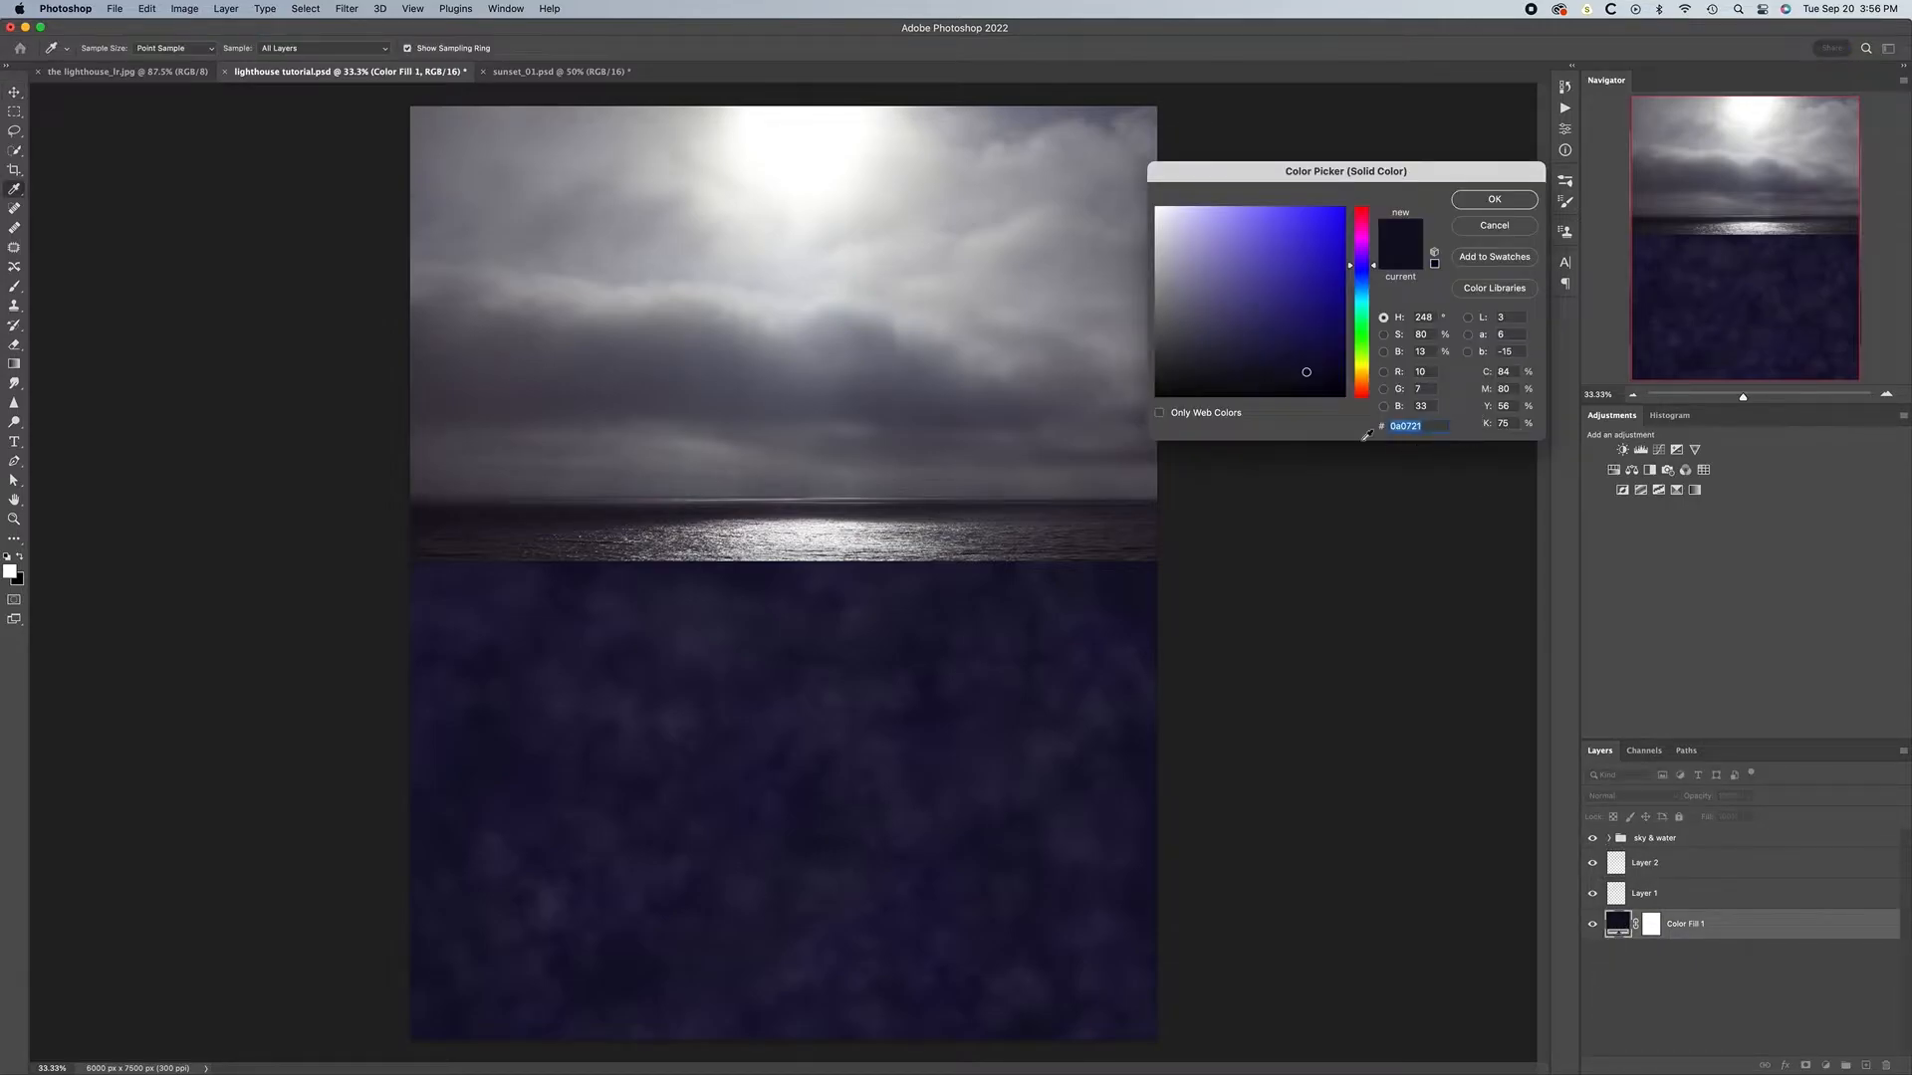
pyautogui.click(1308, 376)
pyautogui.click(1493, 199)
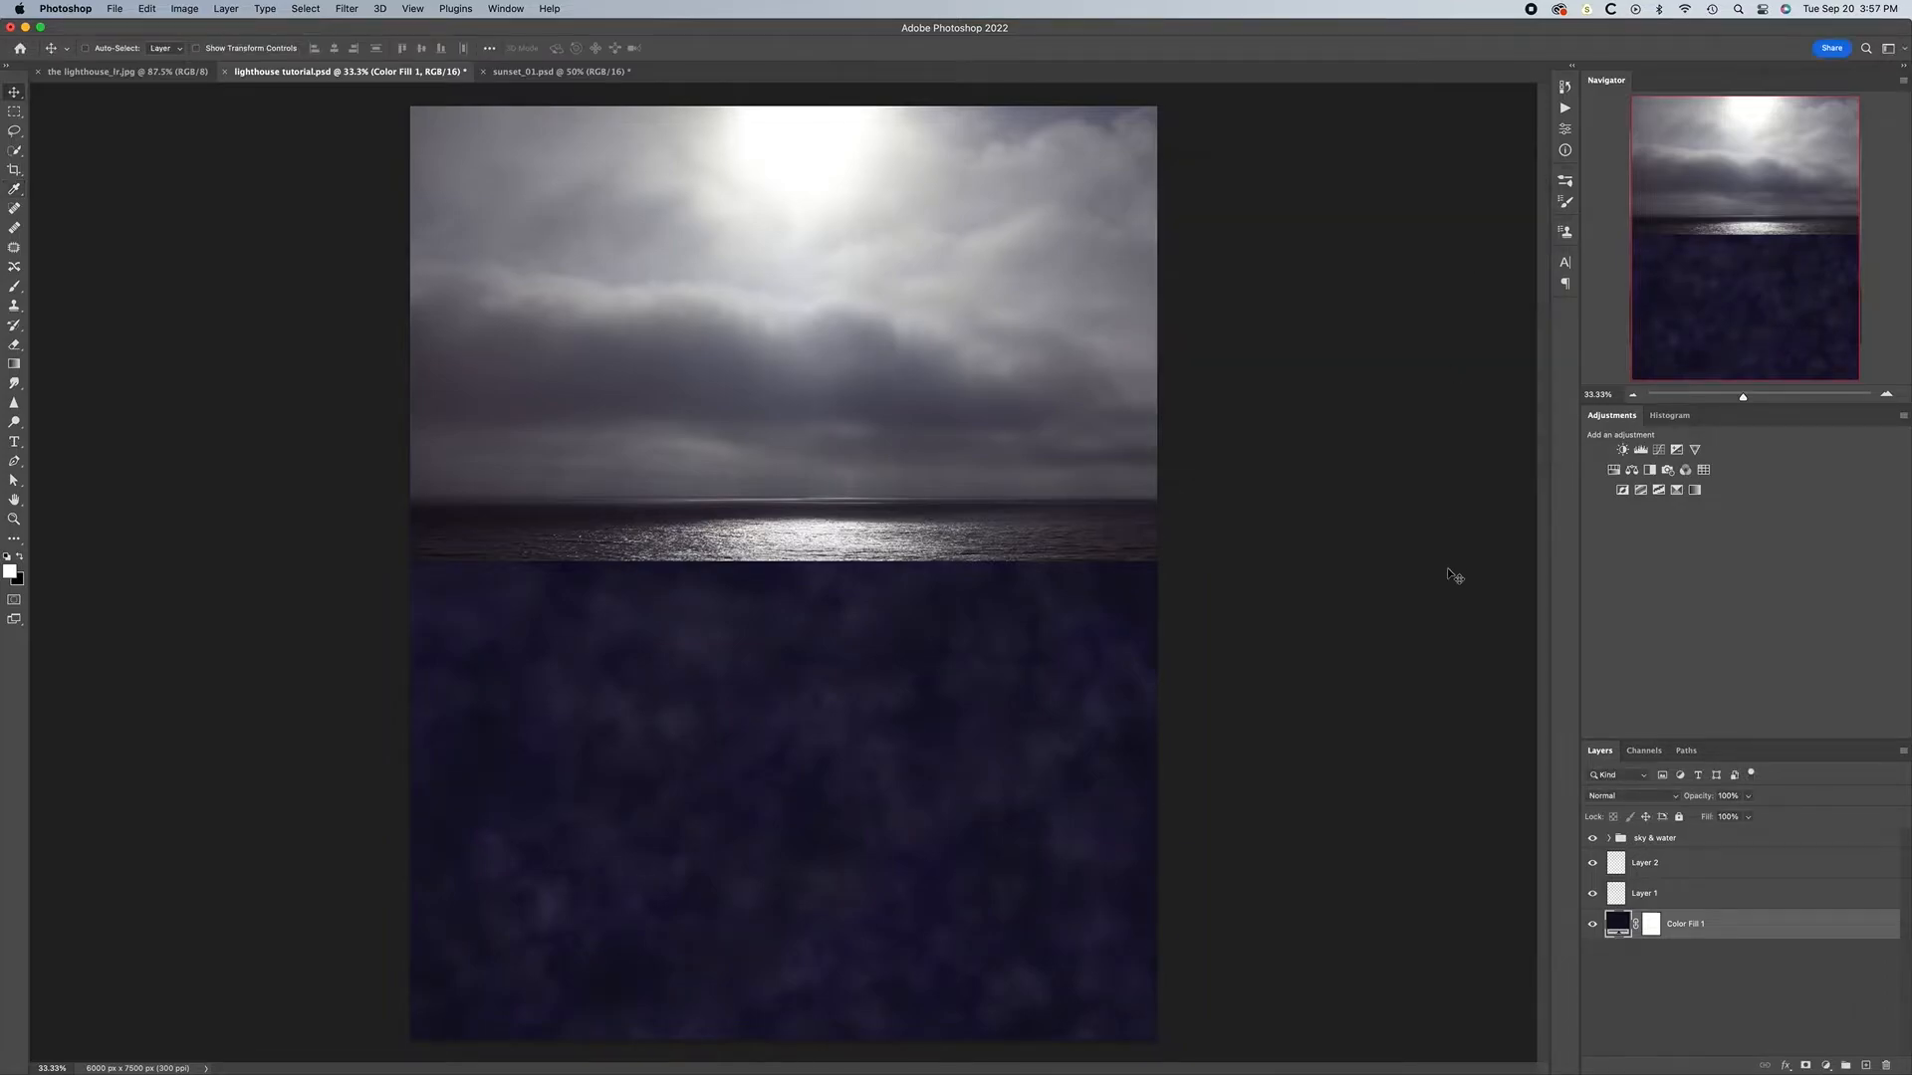
# Reduce Layer 2's opacity to 50% and compare the underwater area with the layer hidden and shown
pyautogui.click(1687, 871)
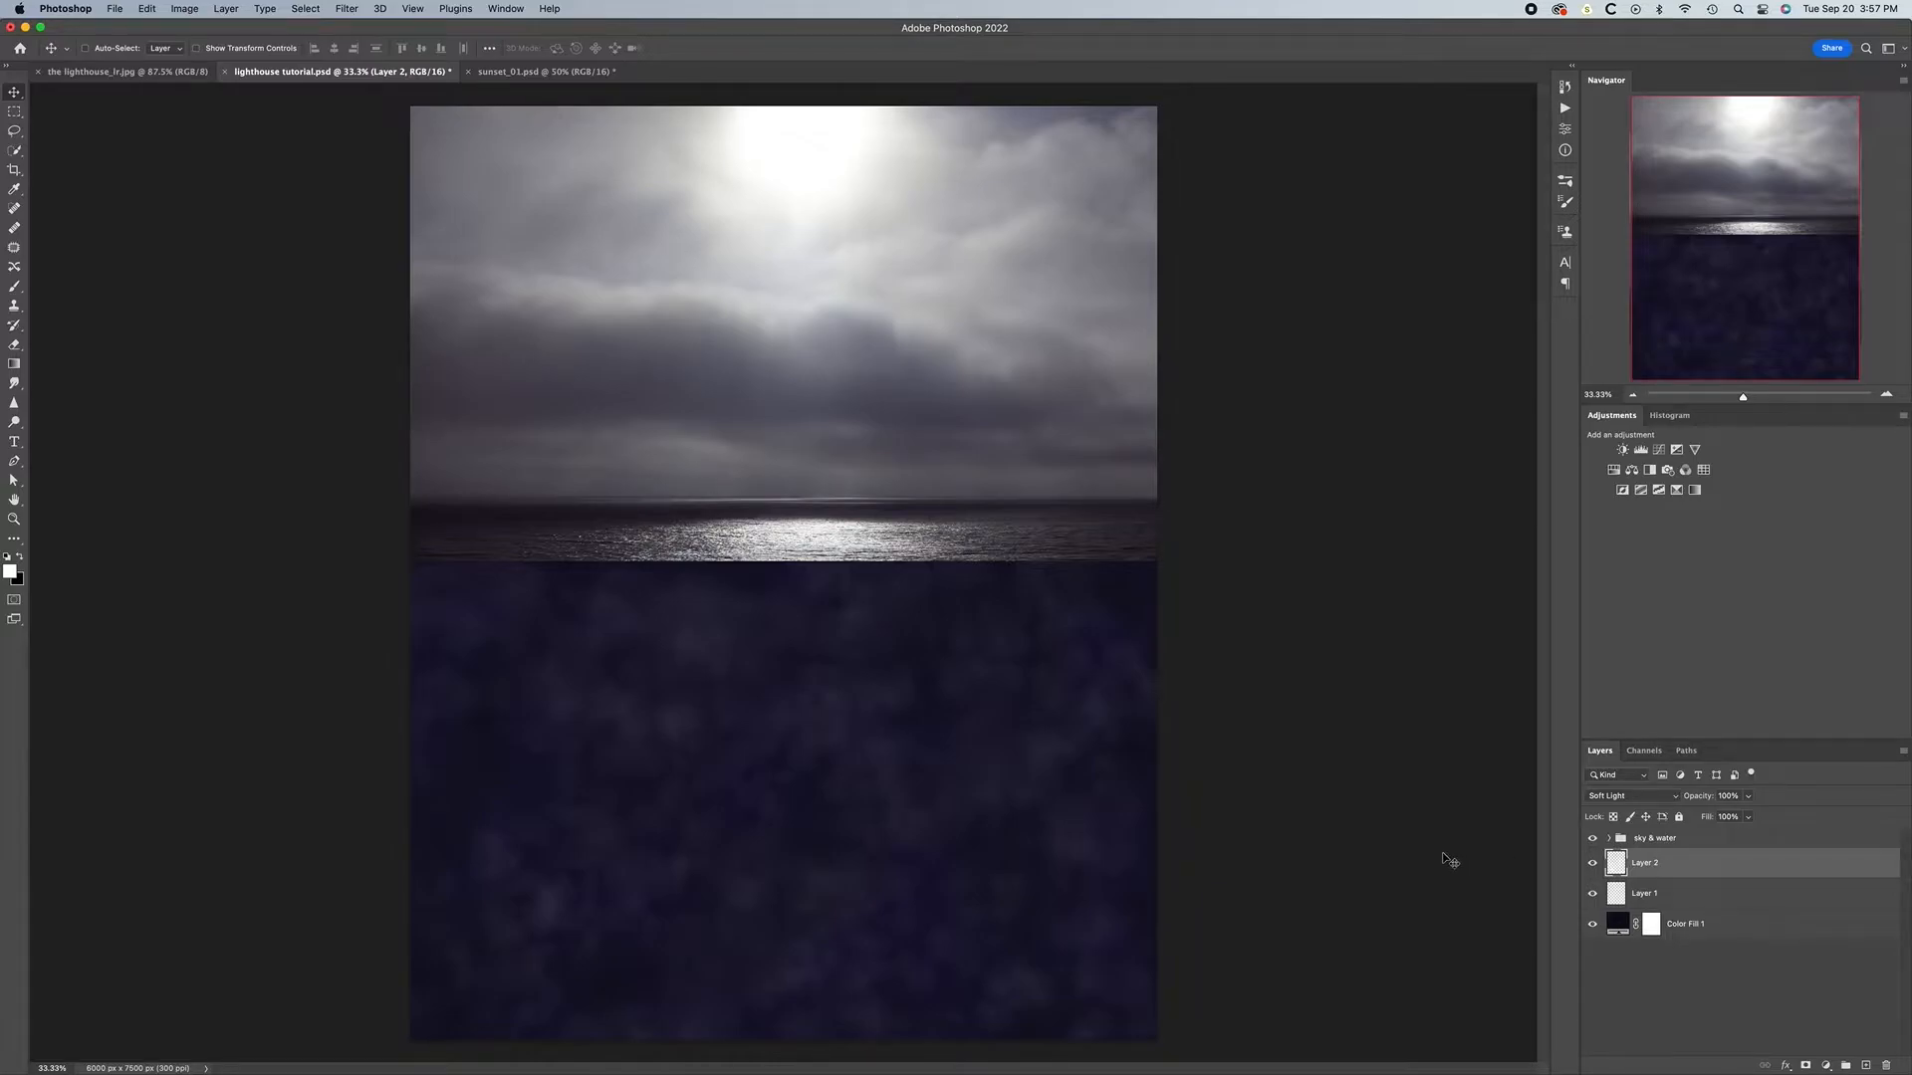
pyautogui.press('5')
pyautogui.click(1593, 865)
pyautogui.click(1593, 865)
# Group Layer 1, Layer 2 and the sky & water group as "underwater" and save the document
pyautogui.click(1684, 894)
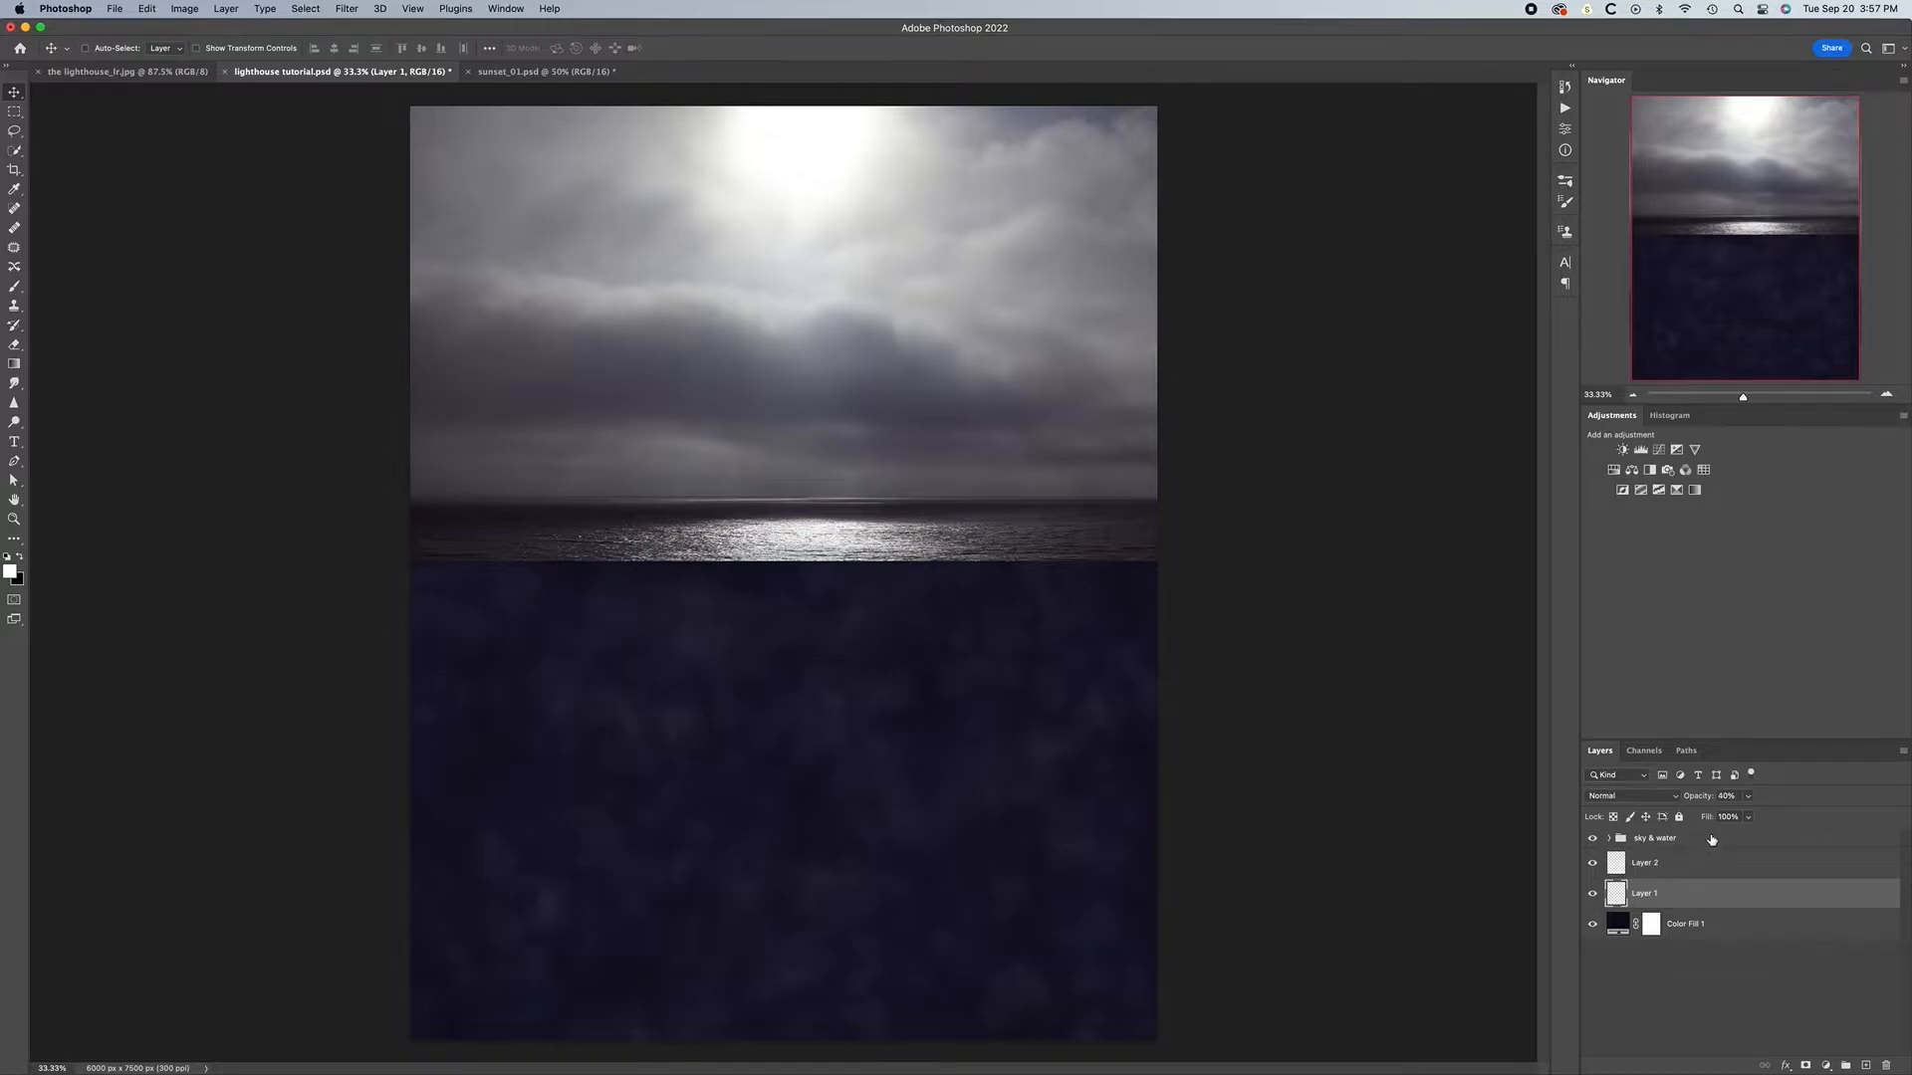
pyautogui.keyDown('shift'); pyautogui.click(1711, 841); pyautogui.keyUp('shift')
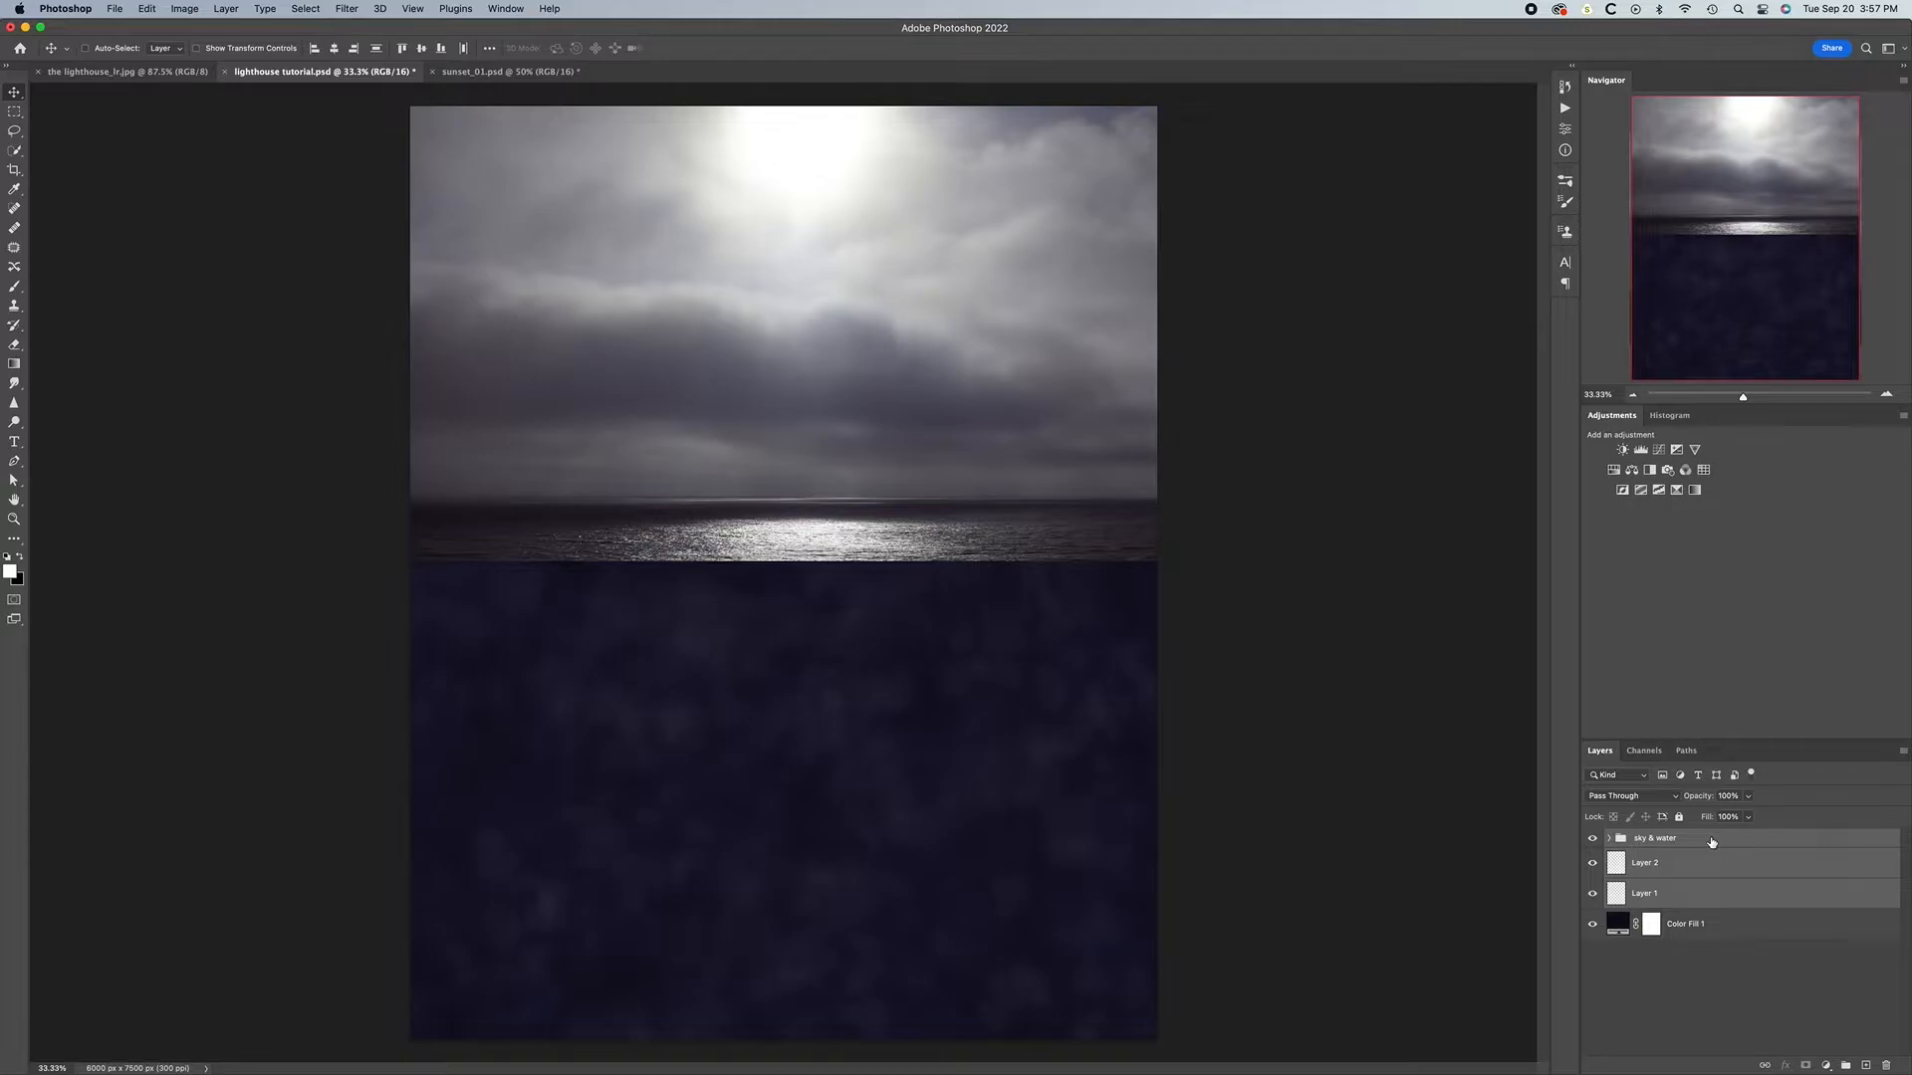
pyautogui.click(1711, 841)
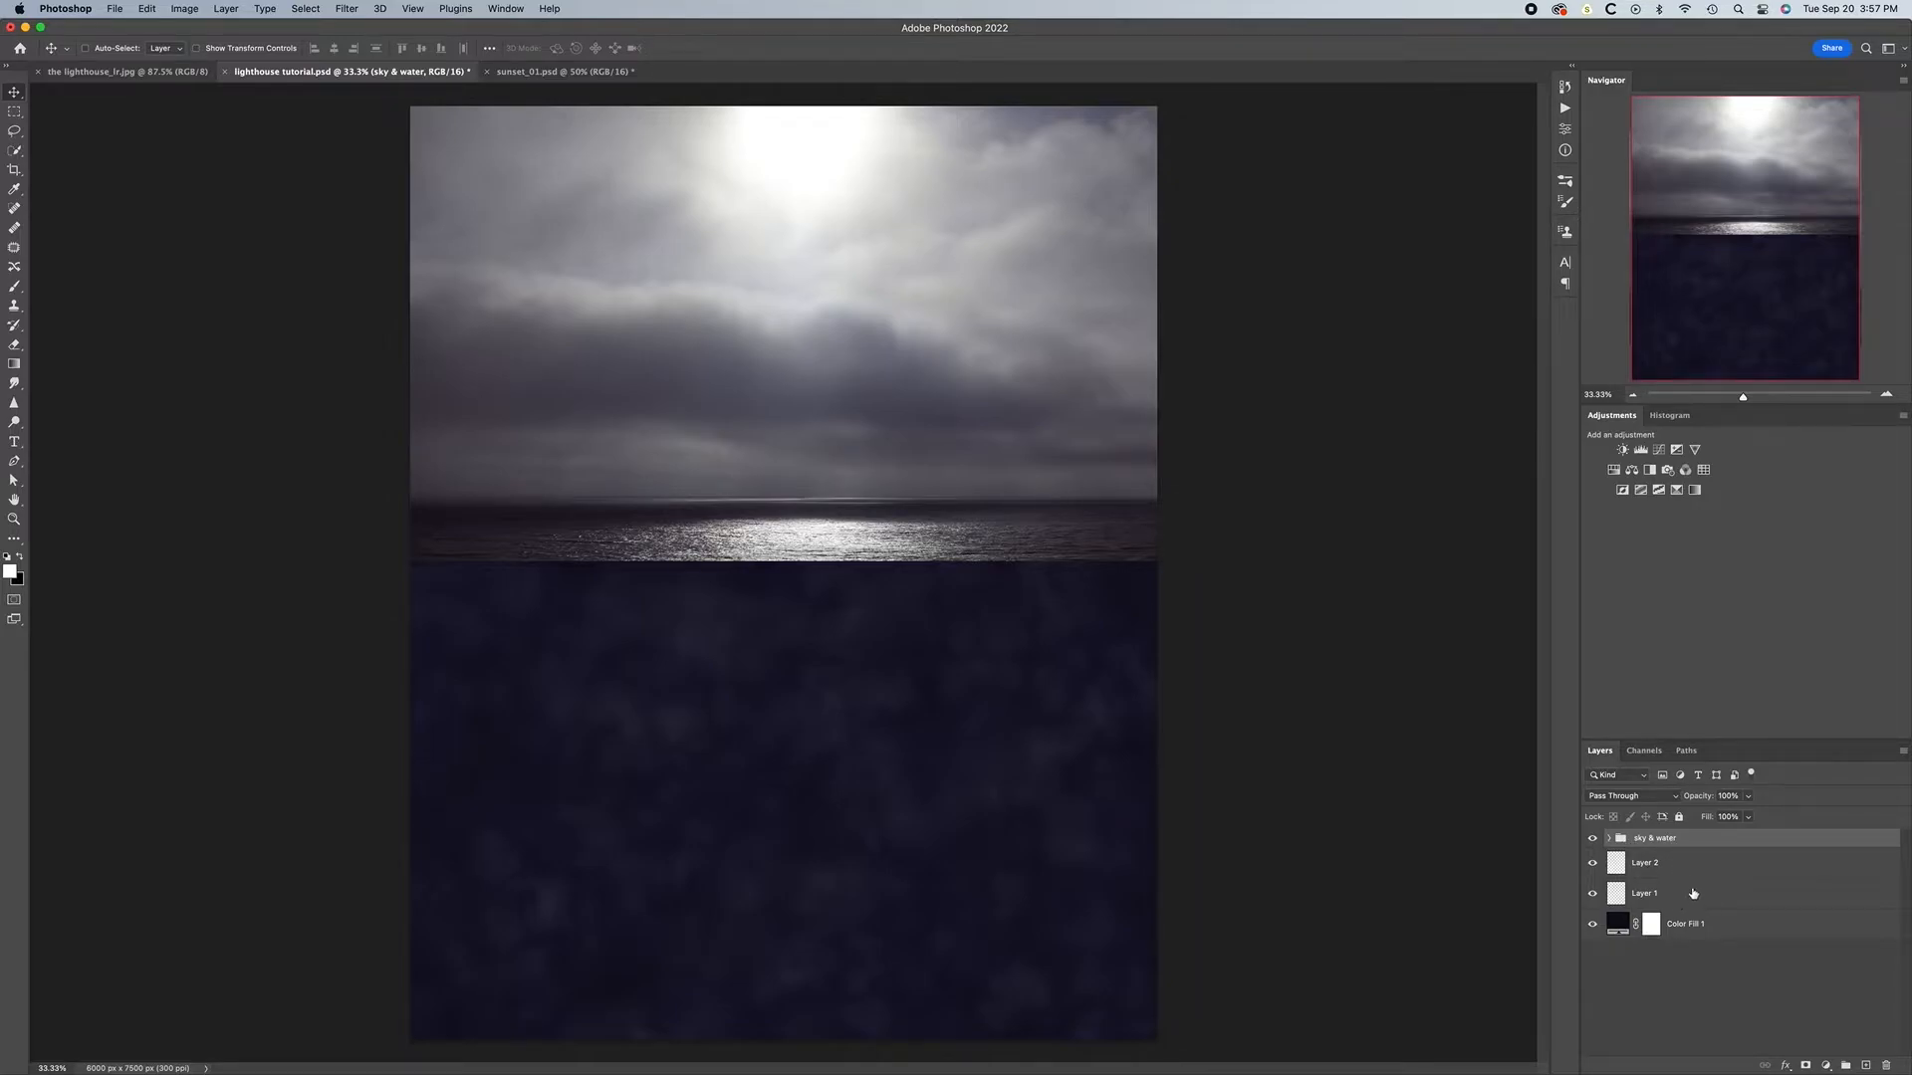
pyautogui.keyDown('shift'); pyautogui.click(1688, 897); pyautogui.keyUp('shift')
pyautogui.press('super+g')
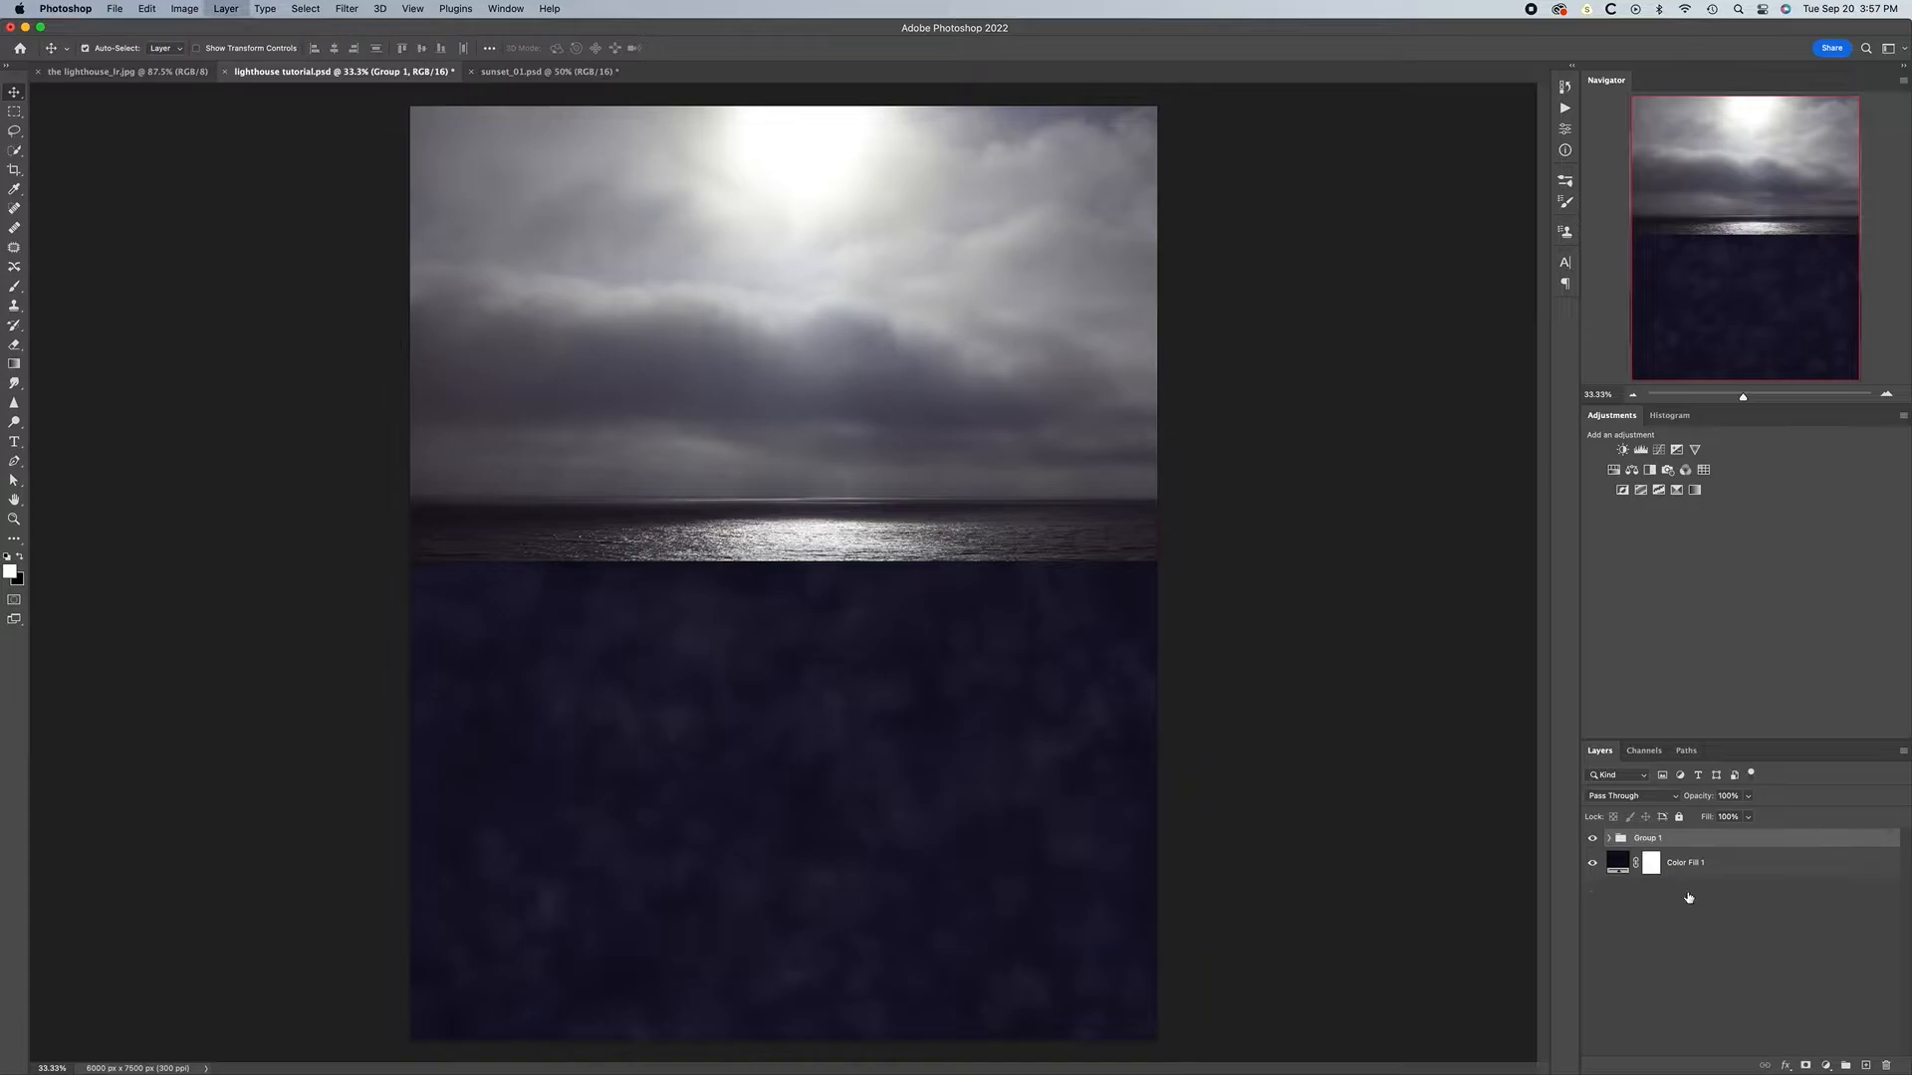
pyautogui.doubleClick(1648, 838)
pyautogui.write('underwater')
pyautogui.press('Return')
pyautogui.press('super+s')
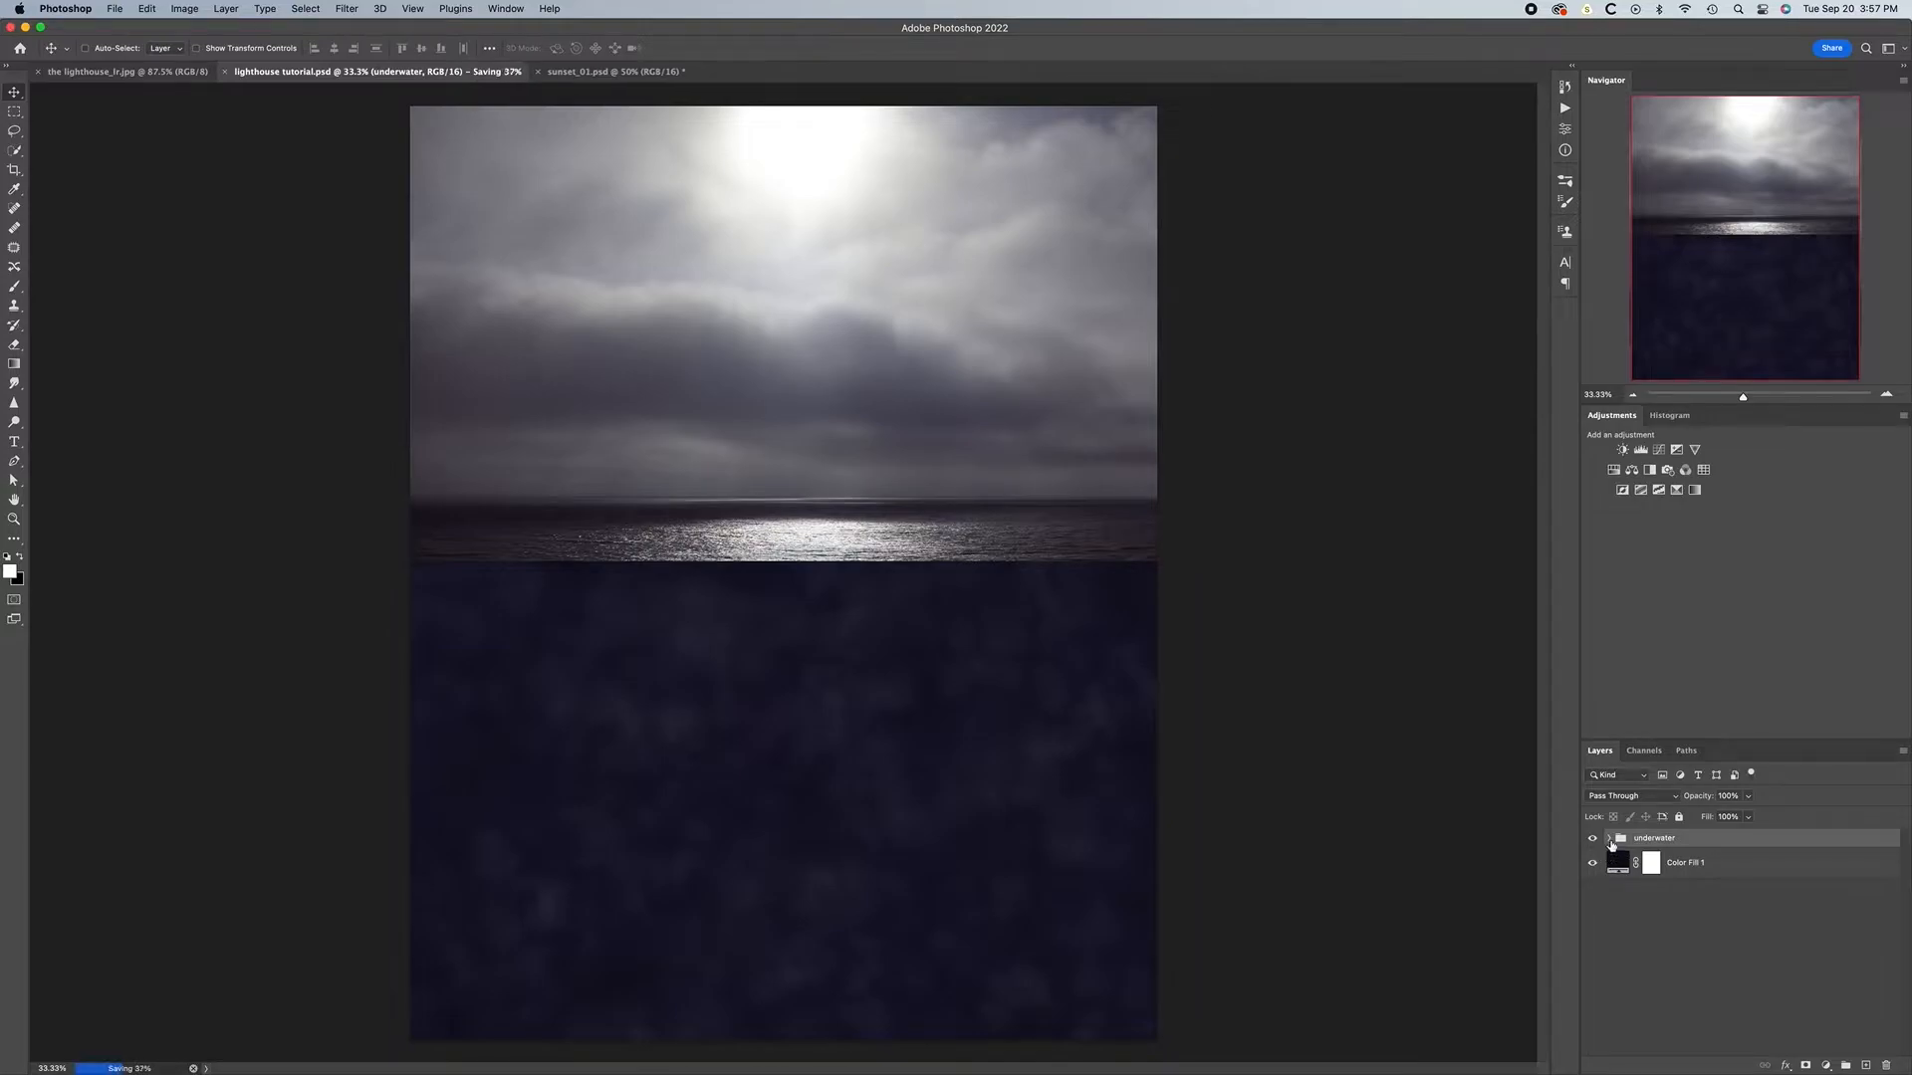
# Group Layer 1 and Layer 2 inside the underwater group and name the new group "atmosphere"
pyautogui.click(1609, 838)
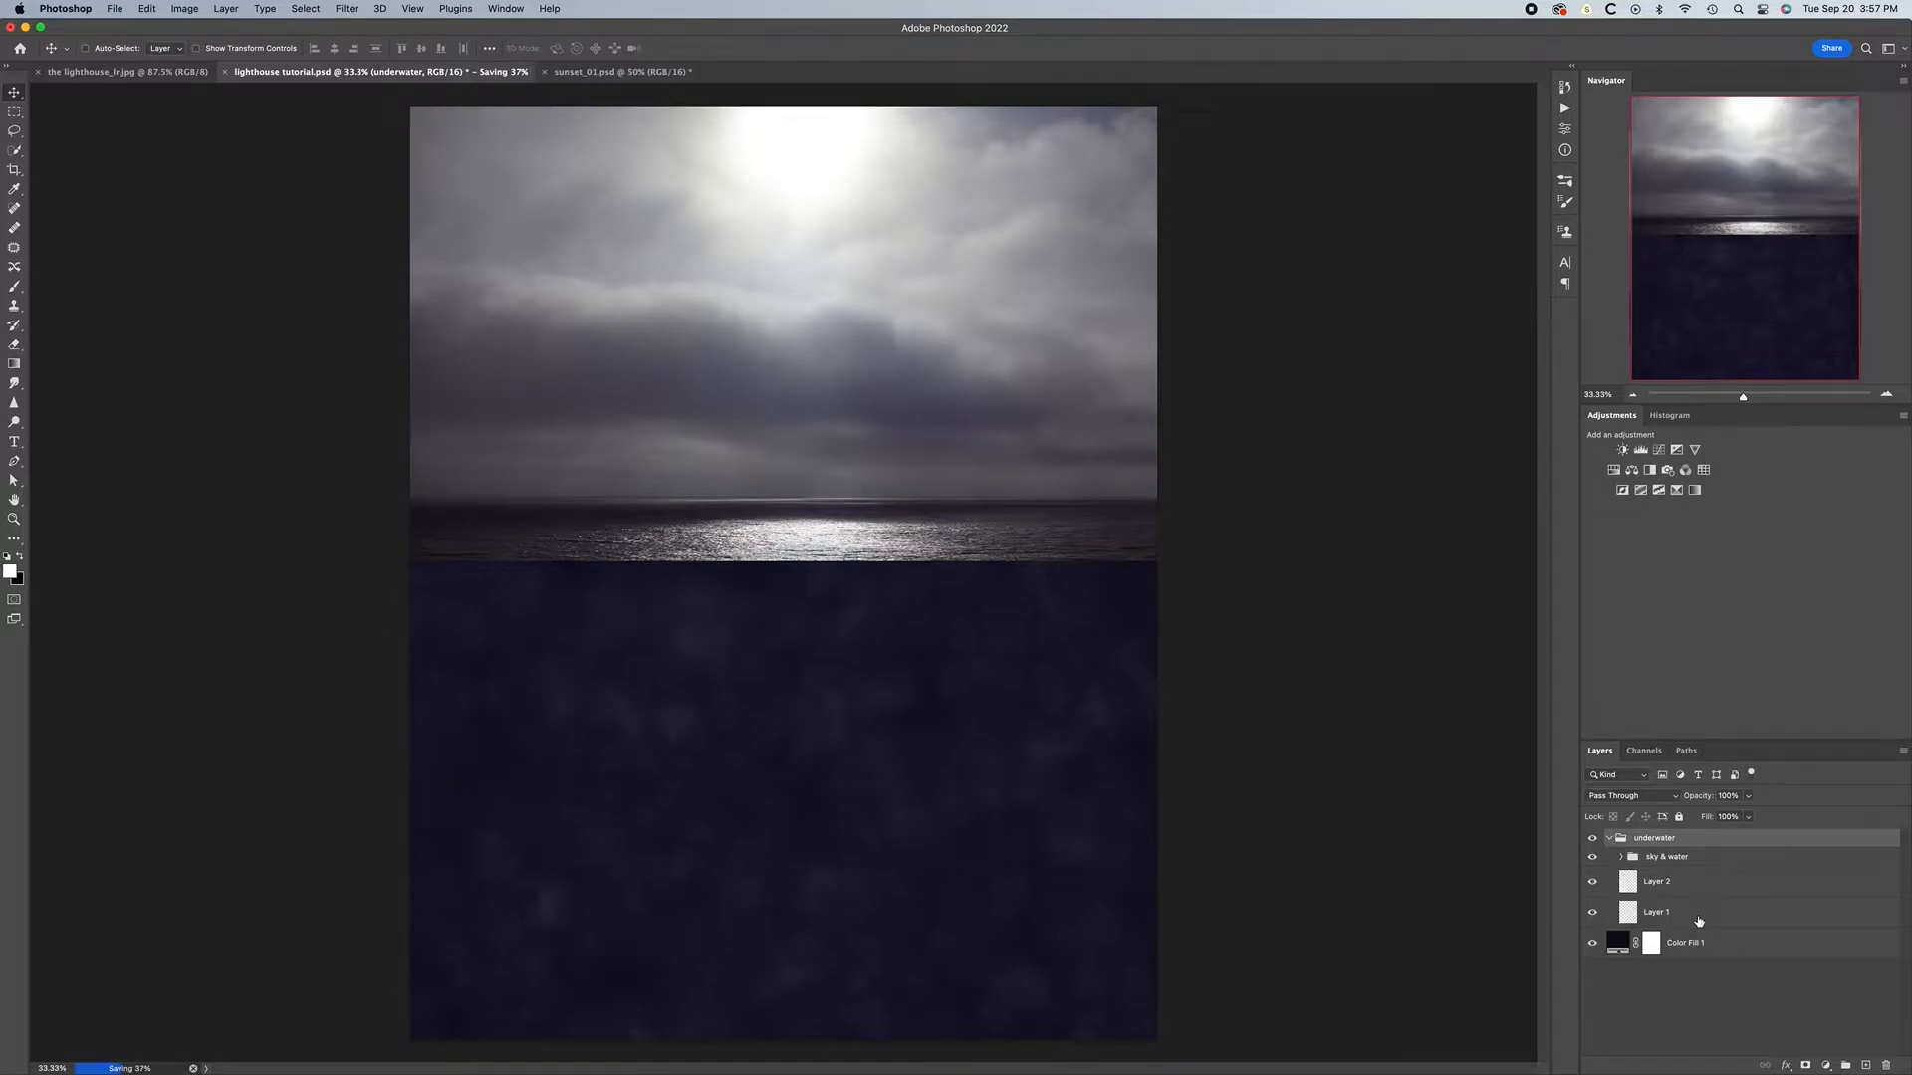
pyautogui.click(1698, 920)
pyautogui.keyDown('shift'); pyautogui.click(1697, 881); pyautogui.keyUp('shift')
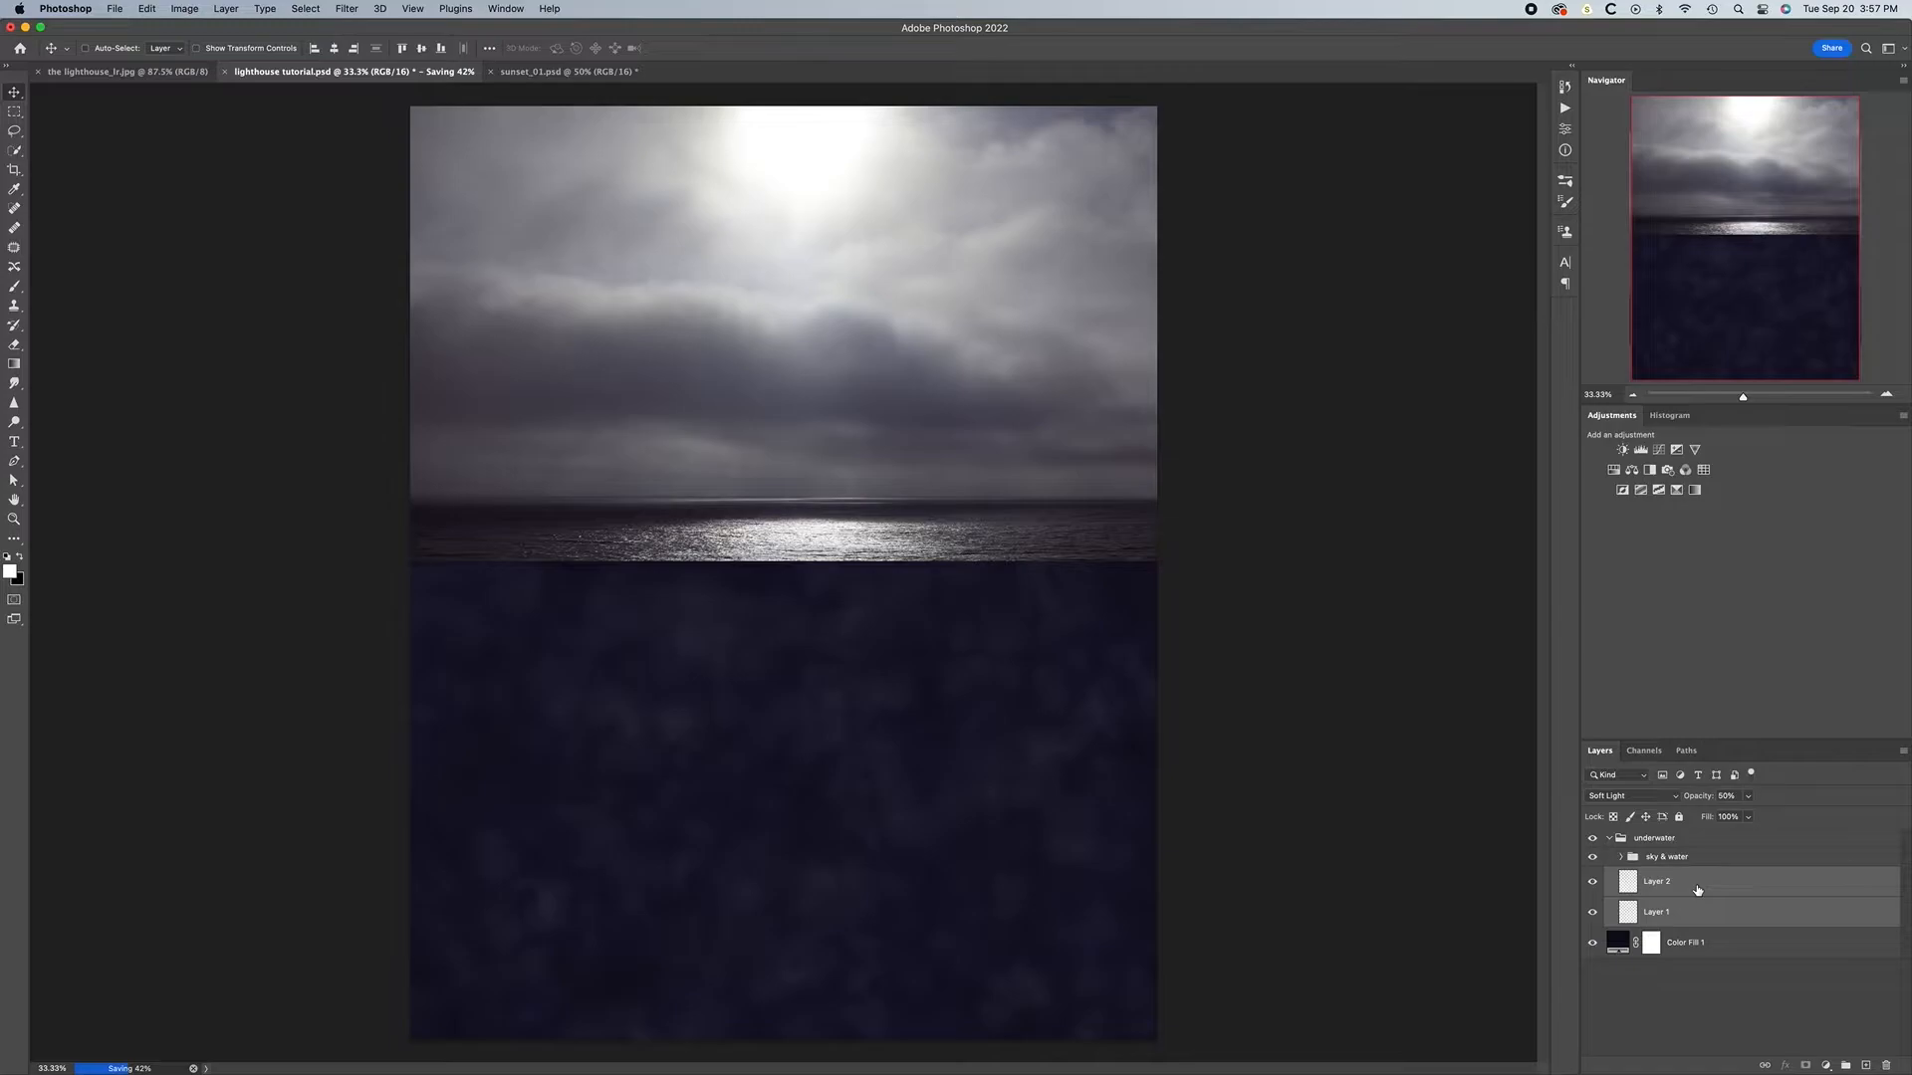
pyautogui.press('super+g')
pyautogui.doubleClick(1657, 876)
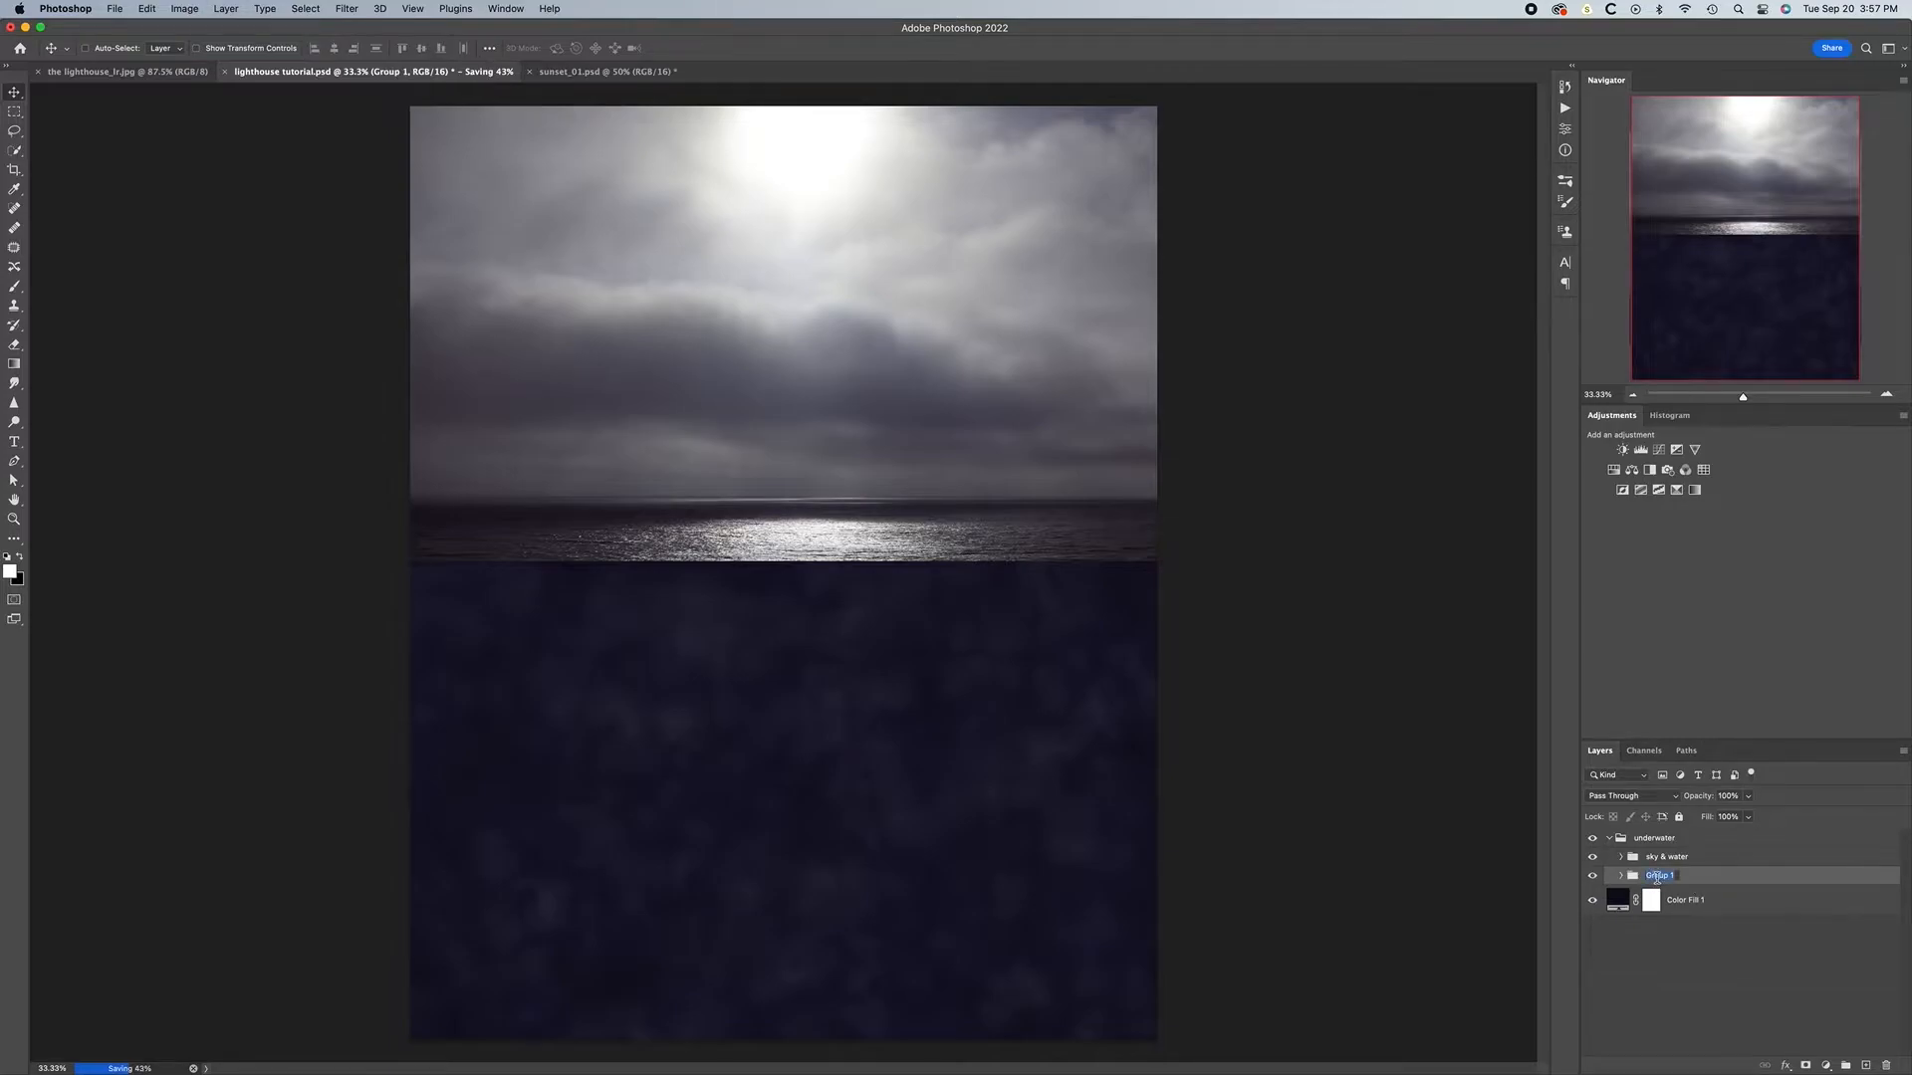
pyautogui.write('atmo')
pyautogui.write('shpe')
pyautogui.press('BackSpace')
pyautogui.press('BackSpace')
pyautogui.write('phere')
pyautogui.press('Return')
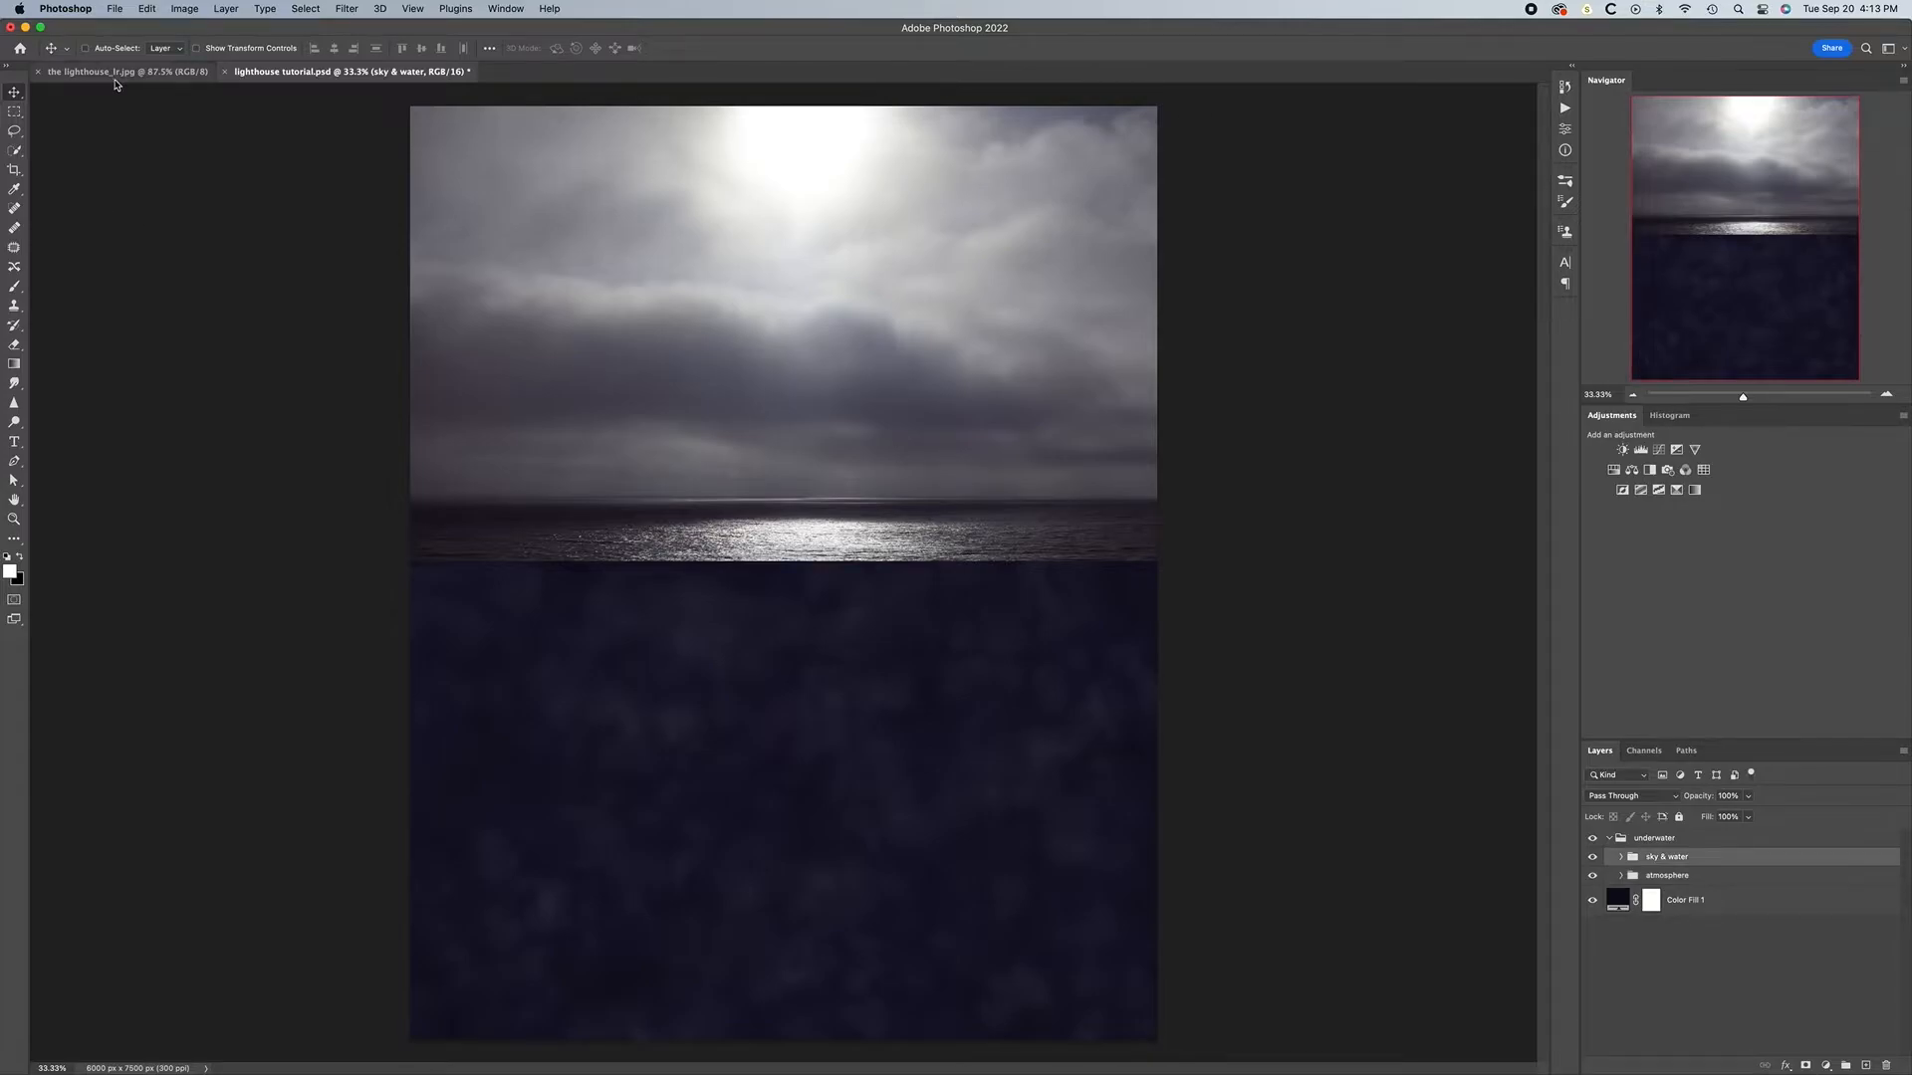
# Open figure.psd from the 07.29.22 The Lighthouse folder
pyautogui.click(116, 10)
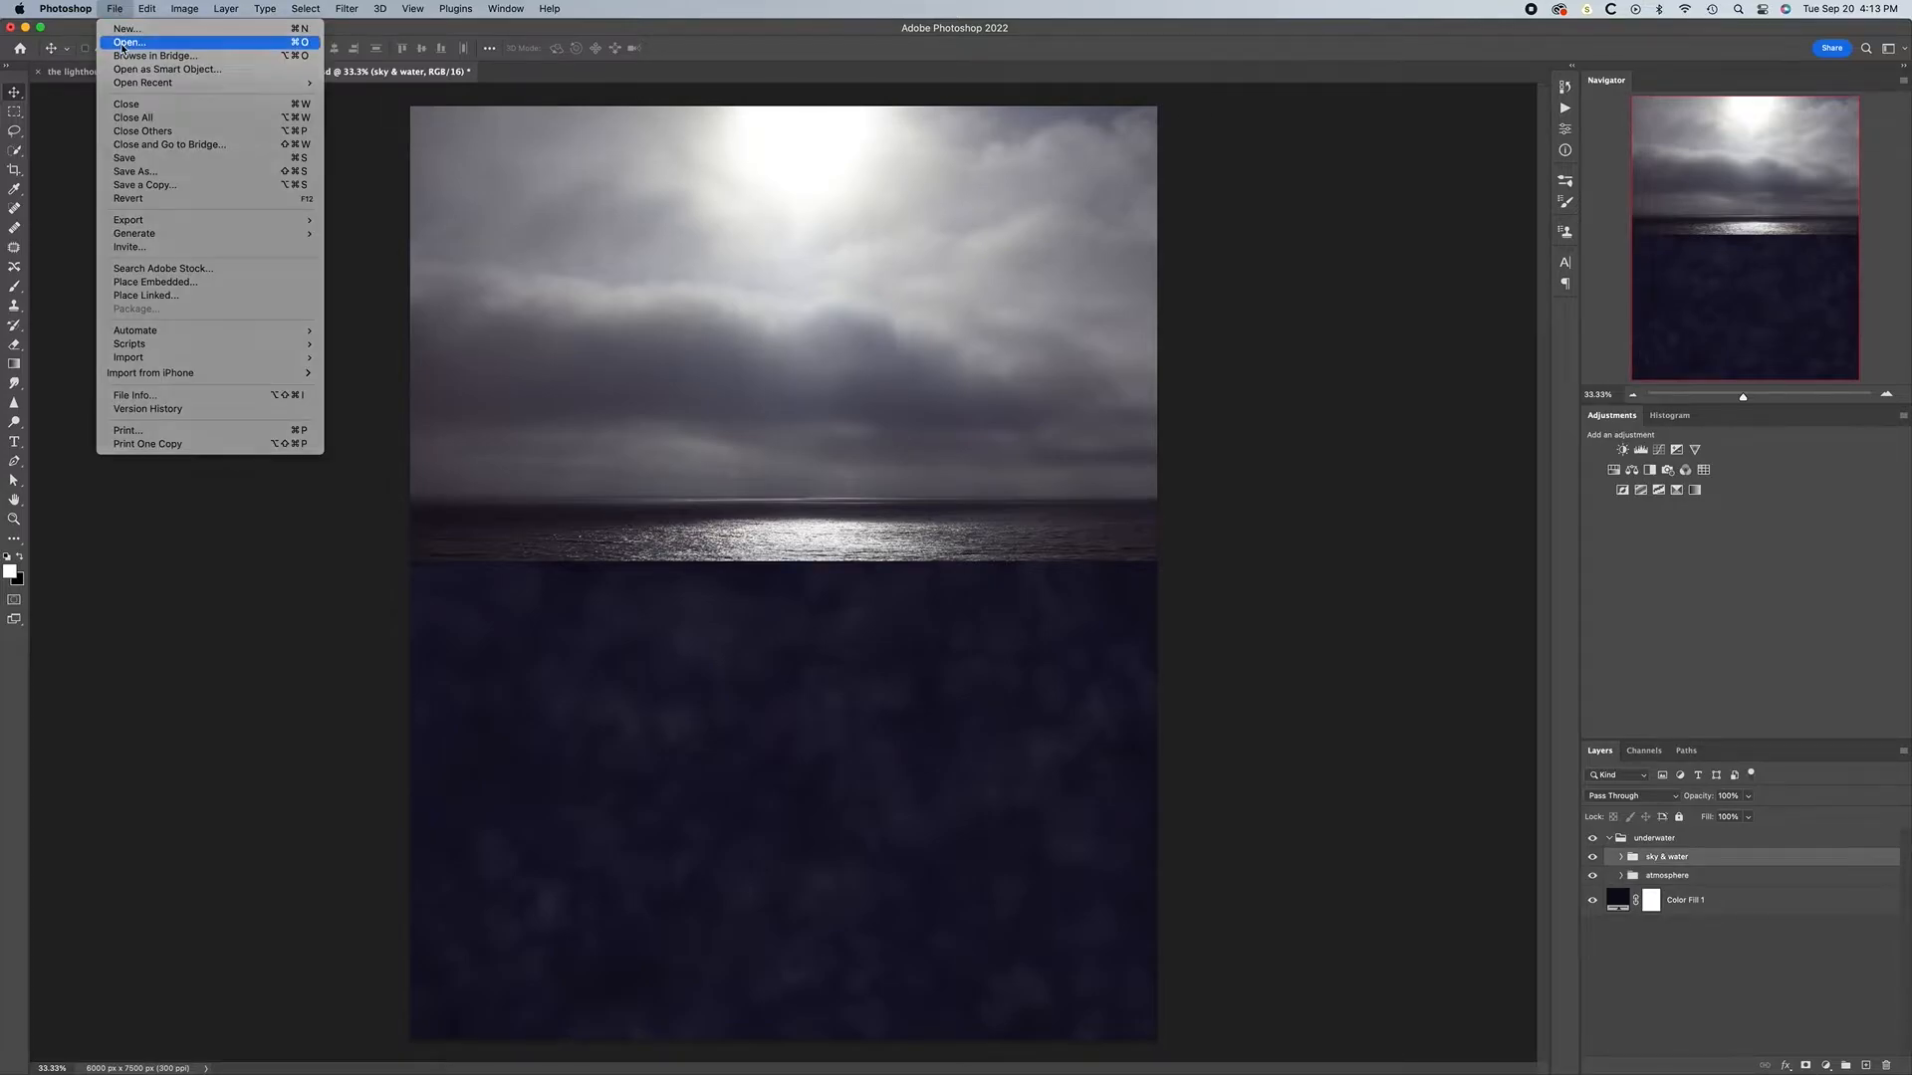
pyautogui.click(125, 43)
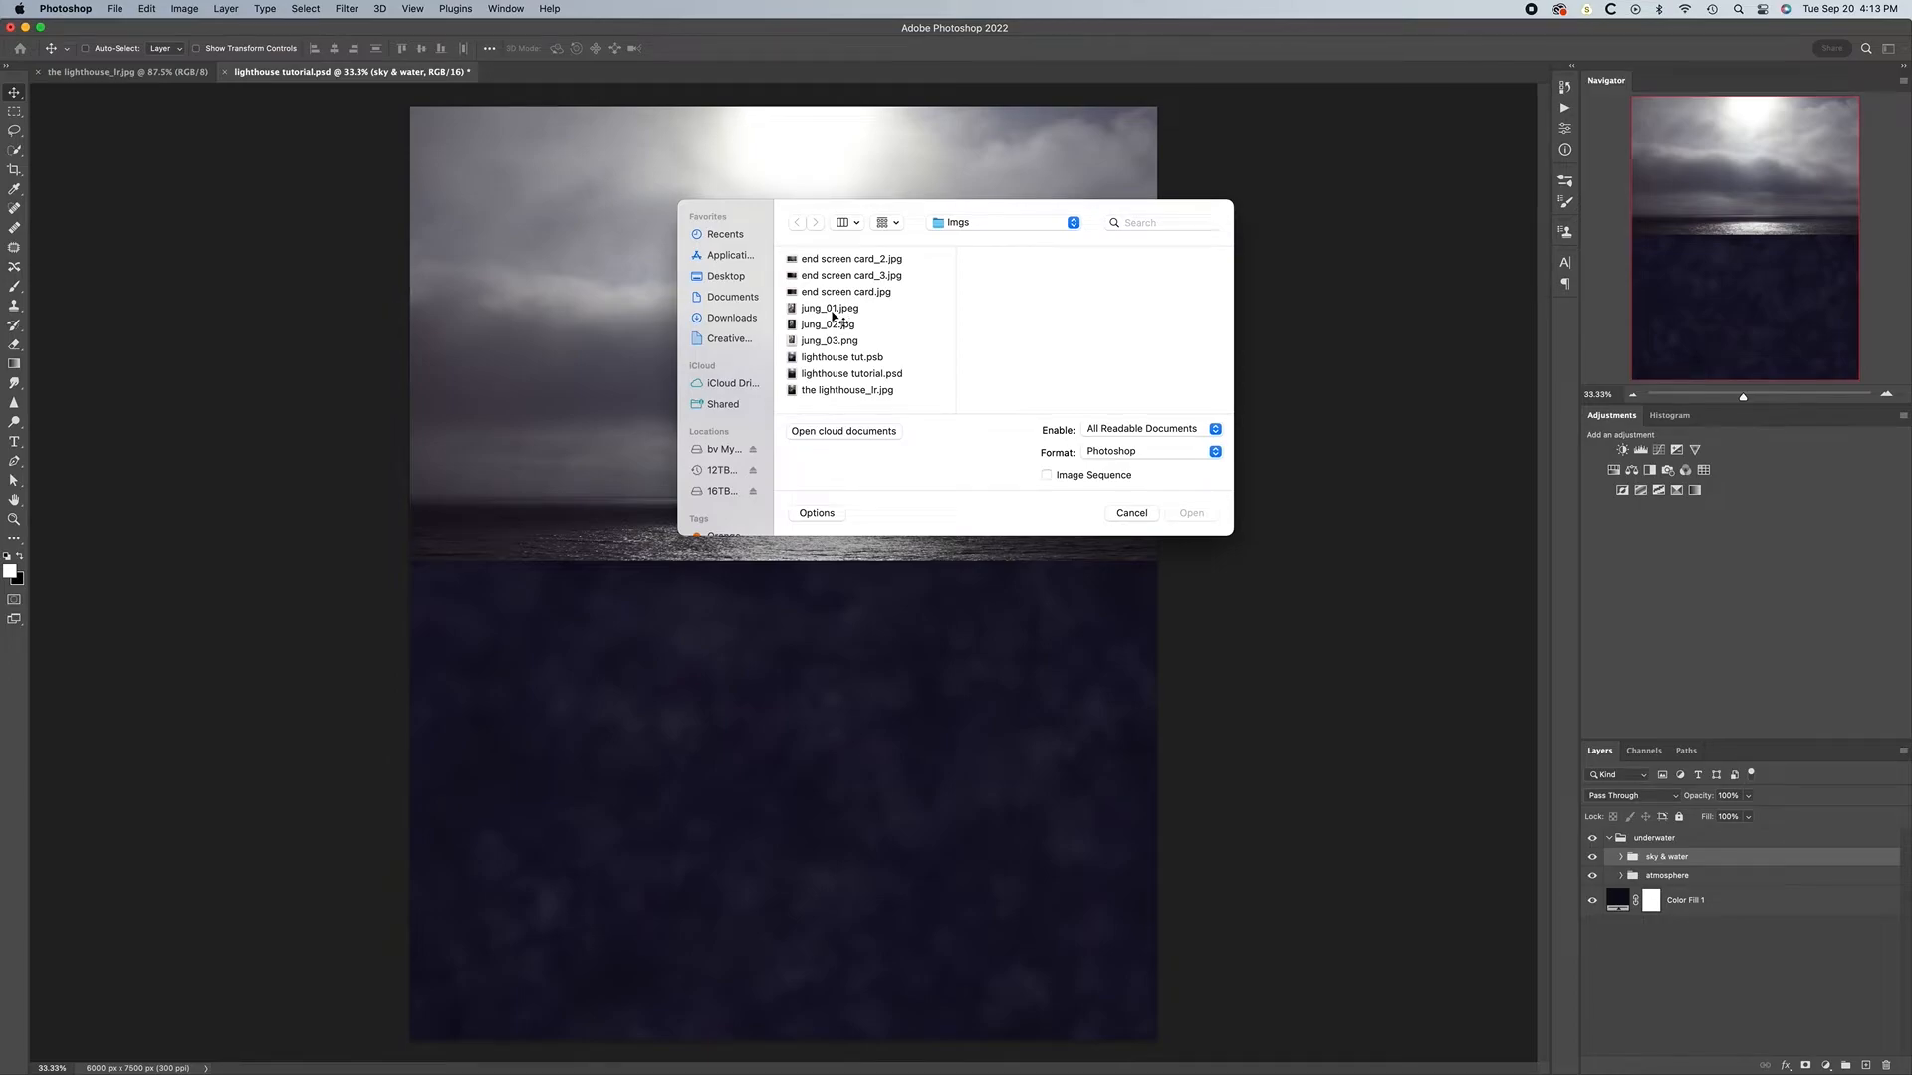
pyautogui.click(1074, 223)
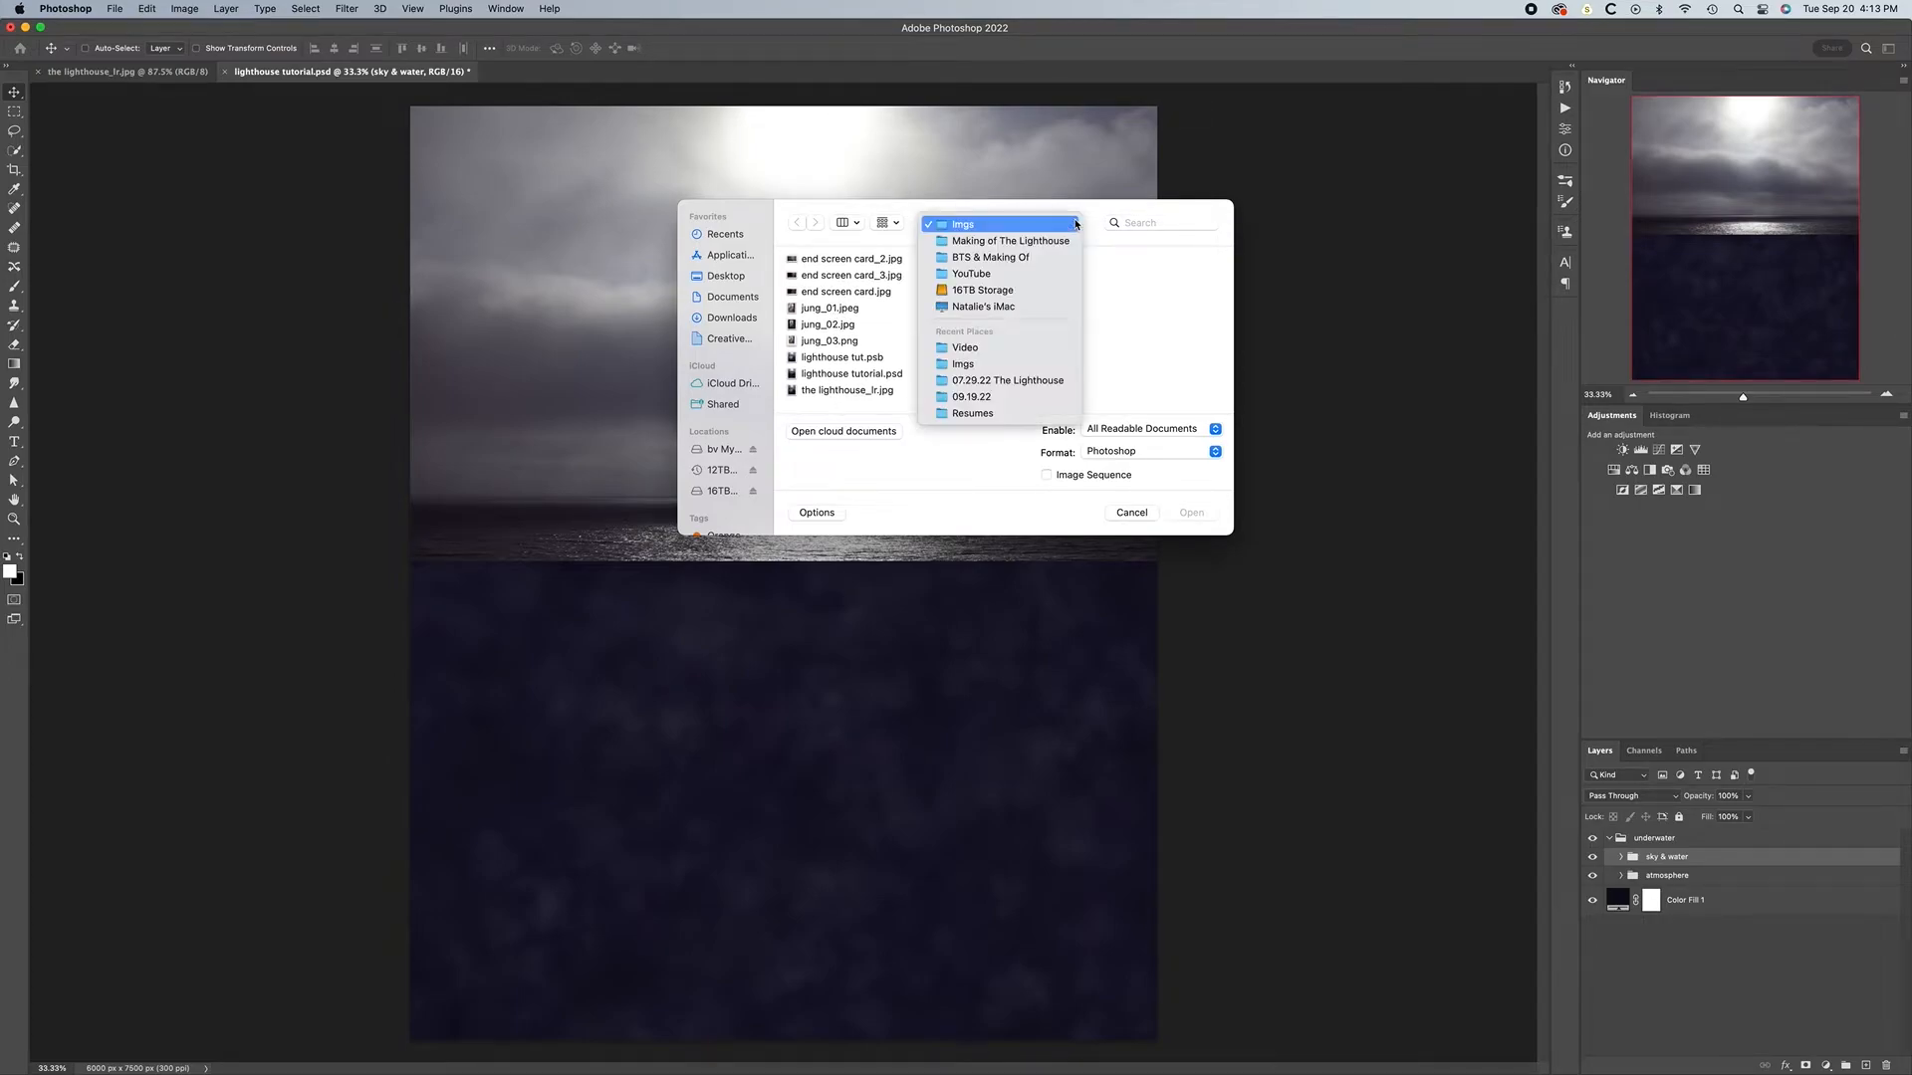
pyautogui.click(1038, 383)
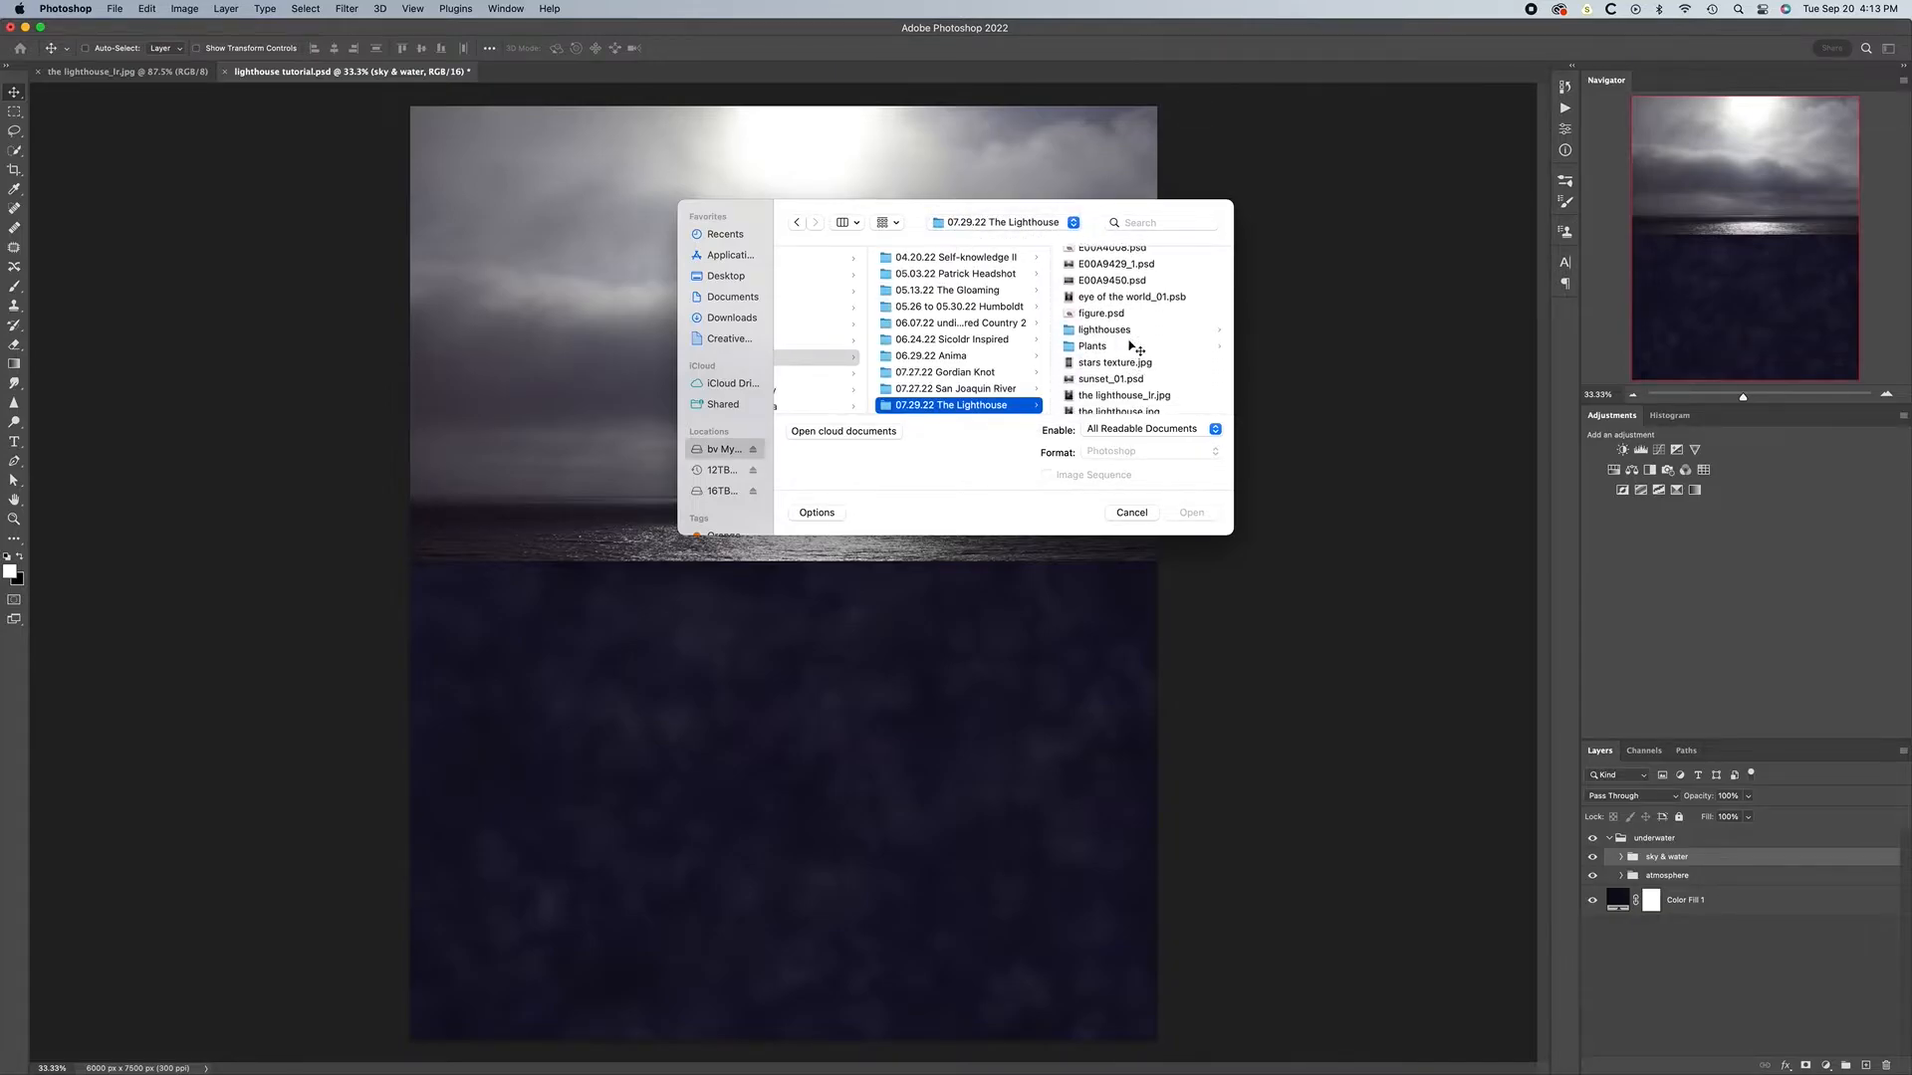
pyautogui.click(1110, 290)
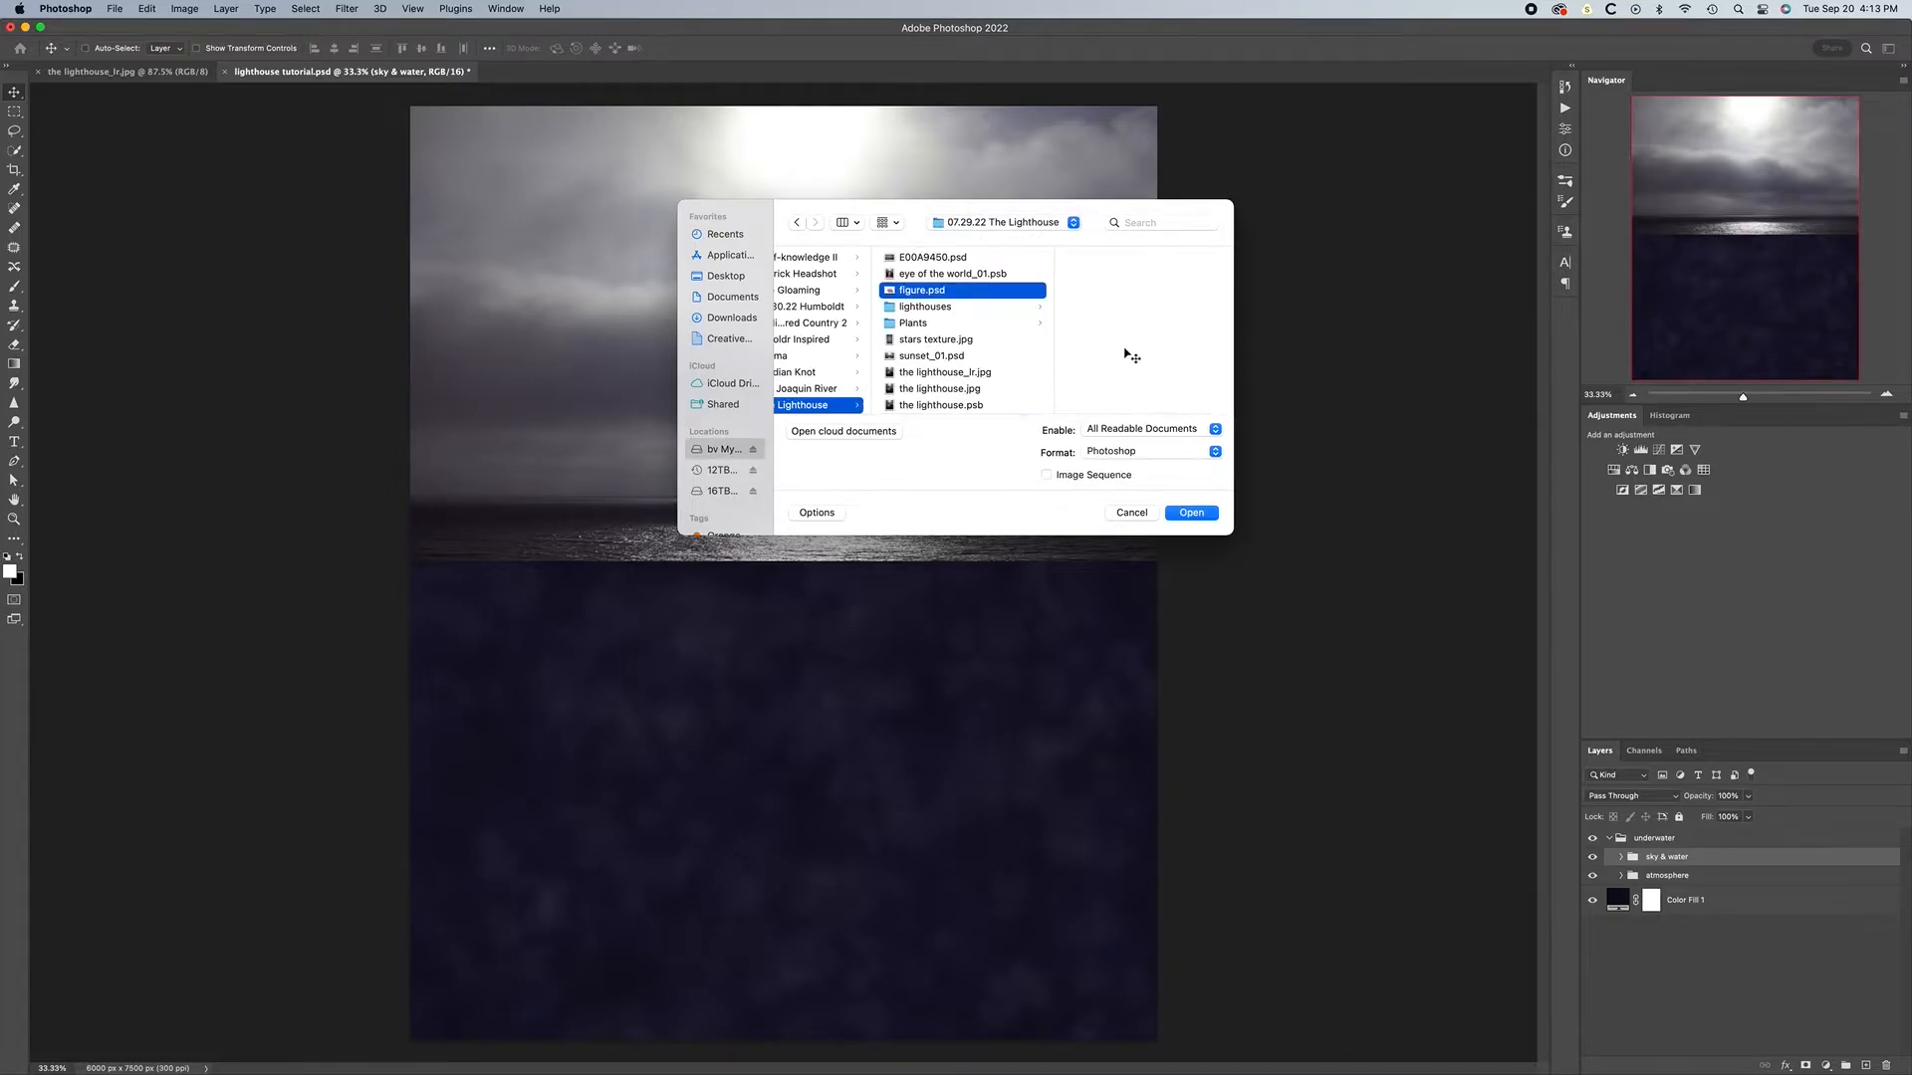
pyautogui.click(1192, 513)
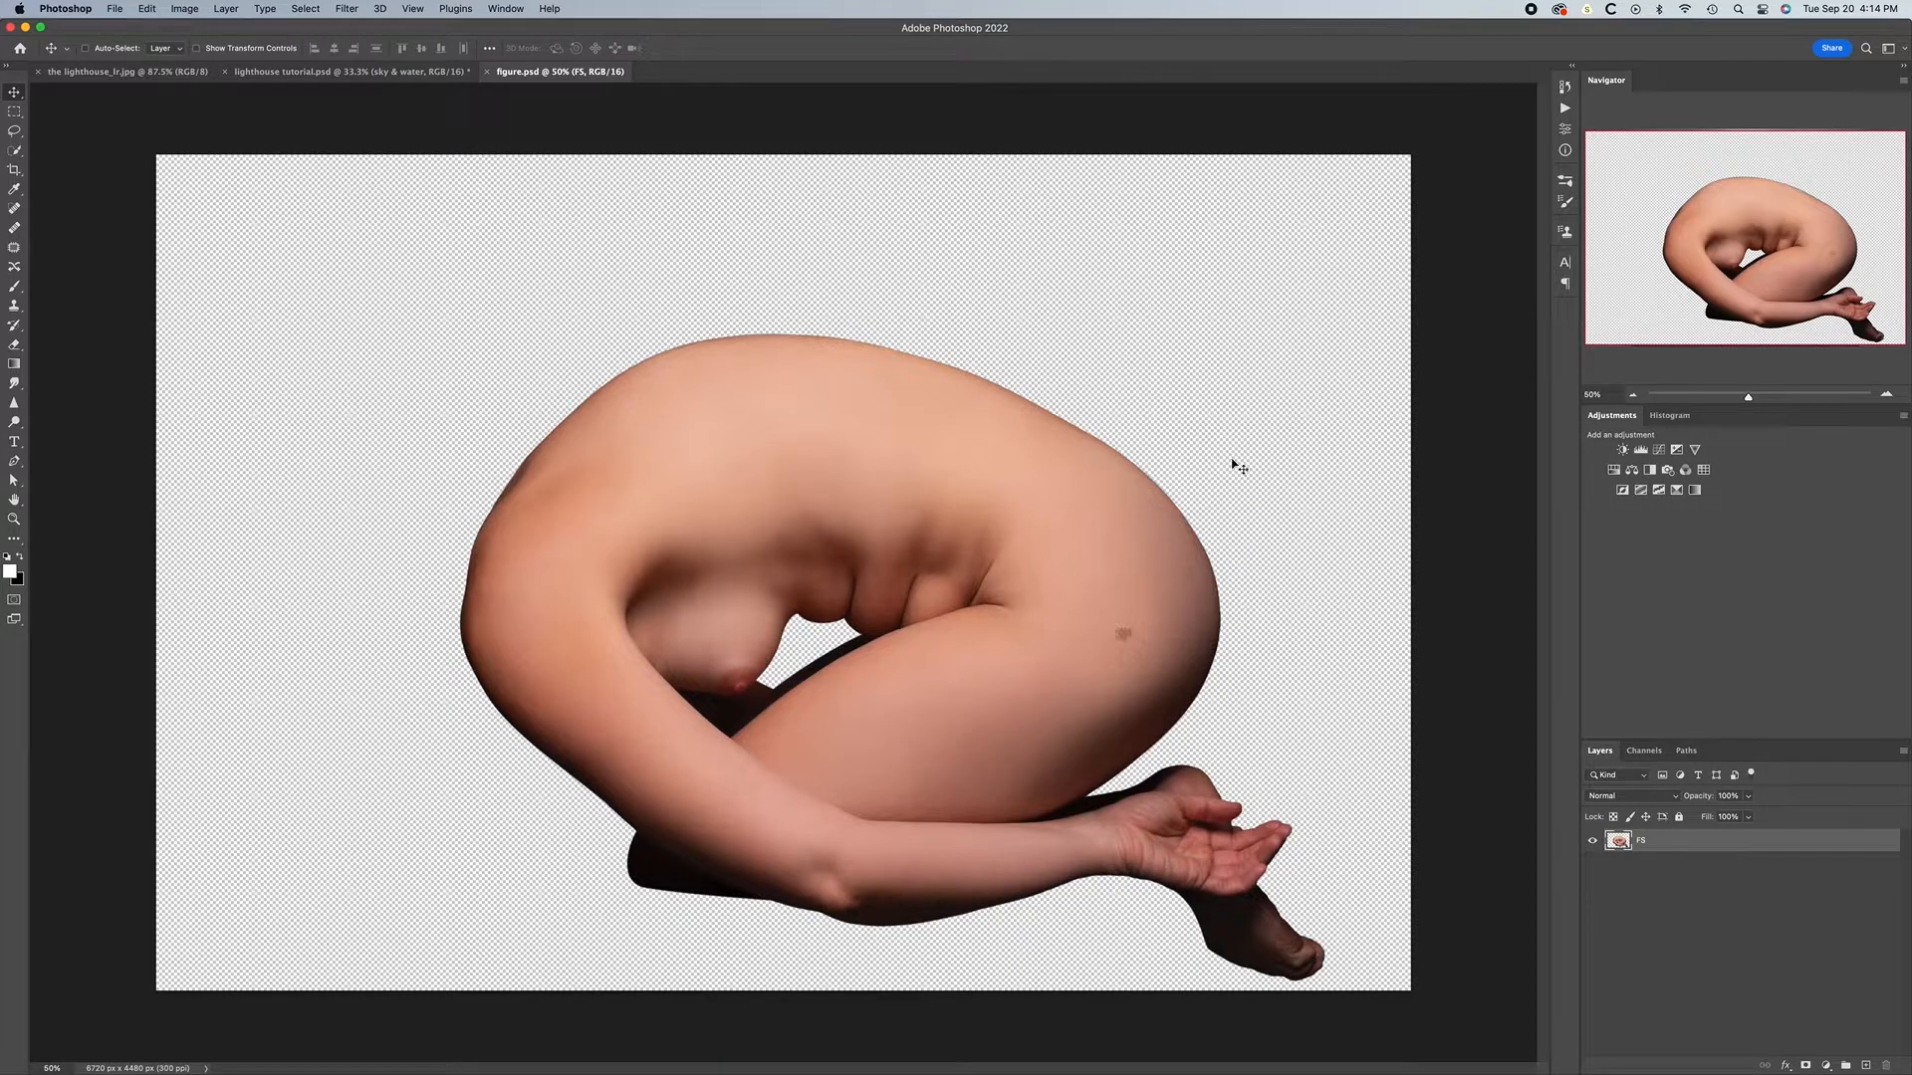
# Copy the whole figure image and paste it into lighthouse tutorial.psd above the sky & water group
pyautogui.press('super+a')
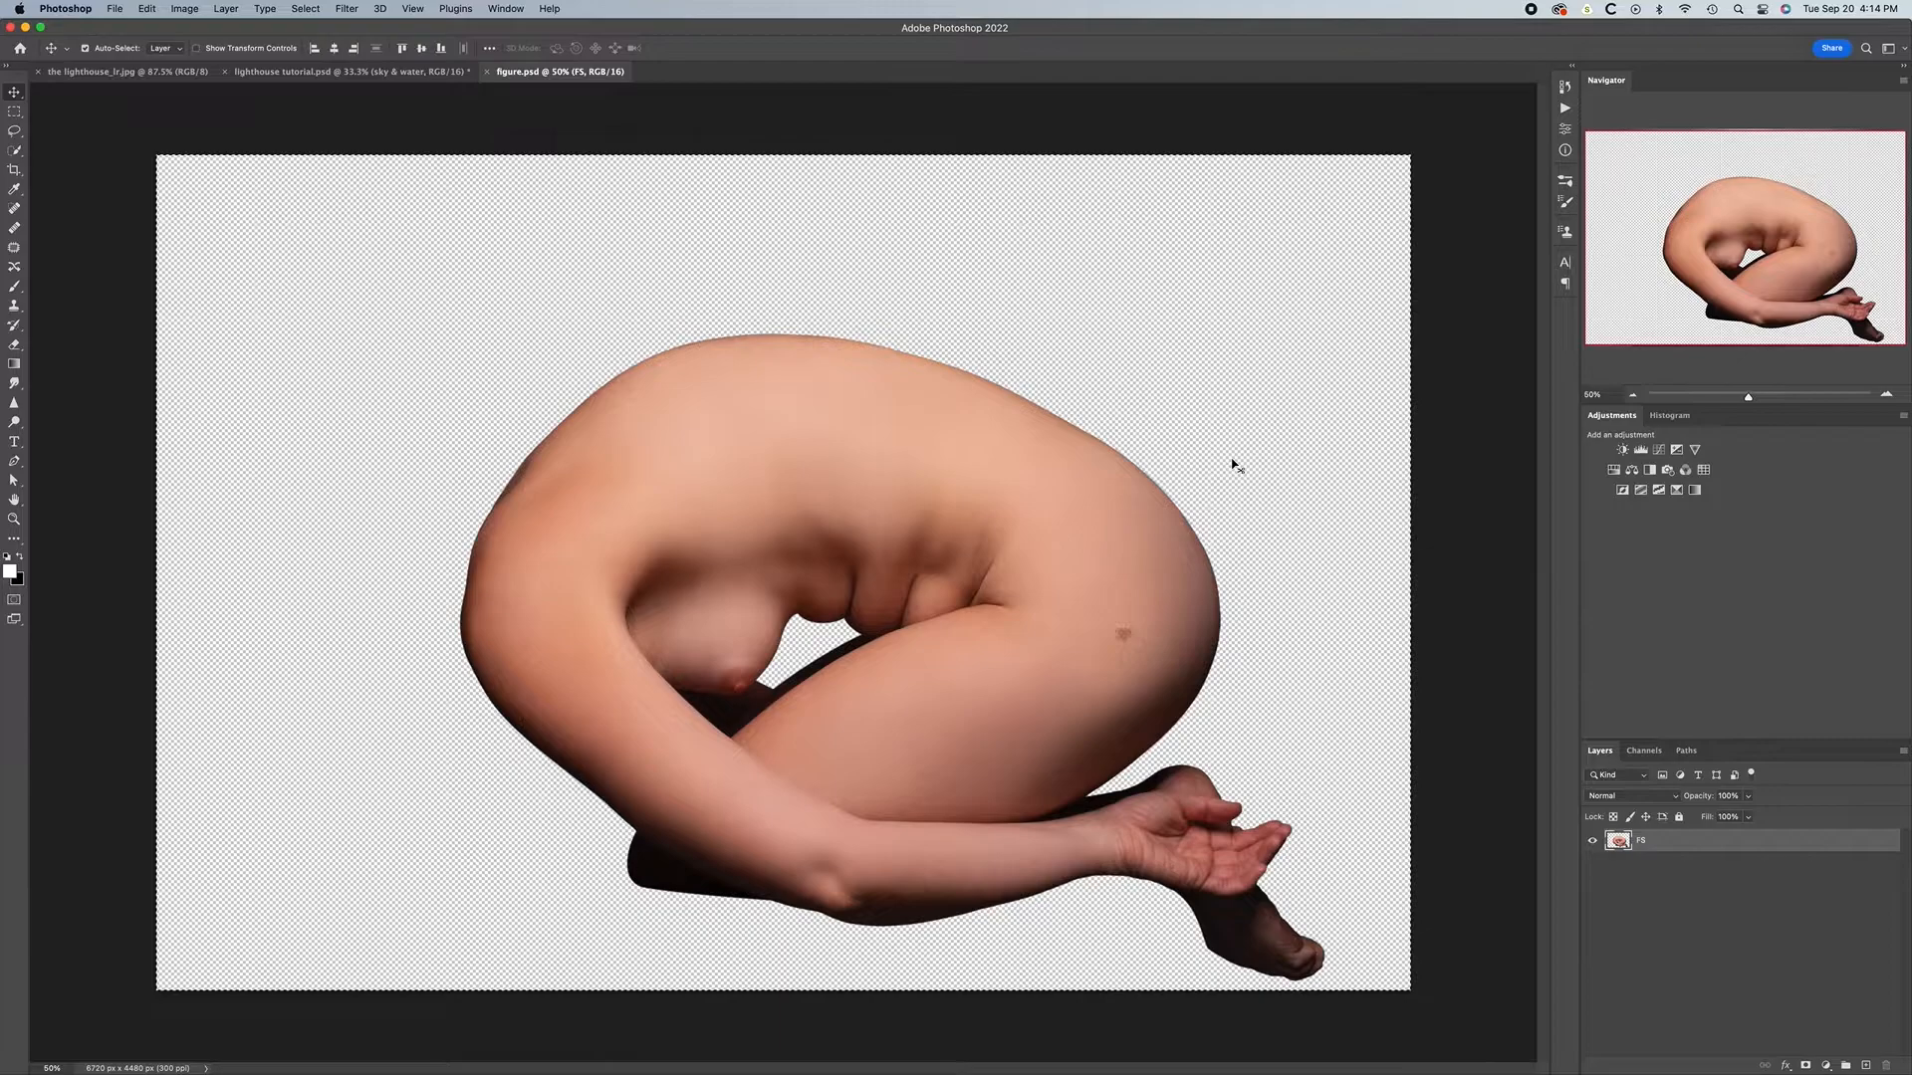
pyautogui.press('super+c')
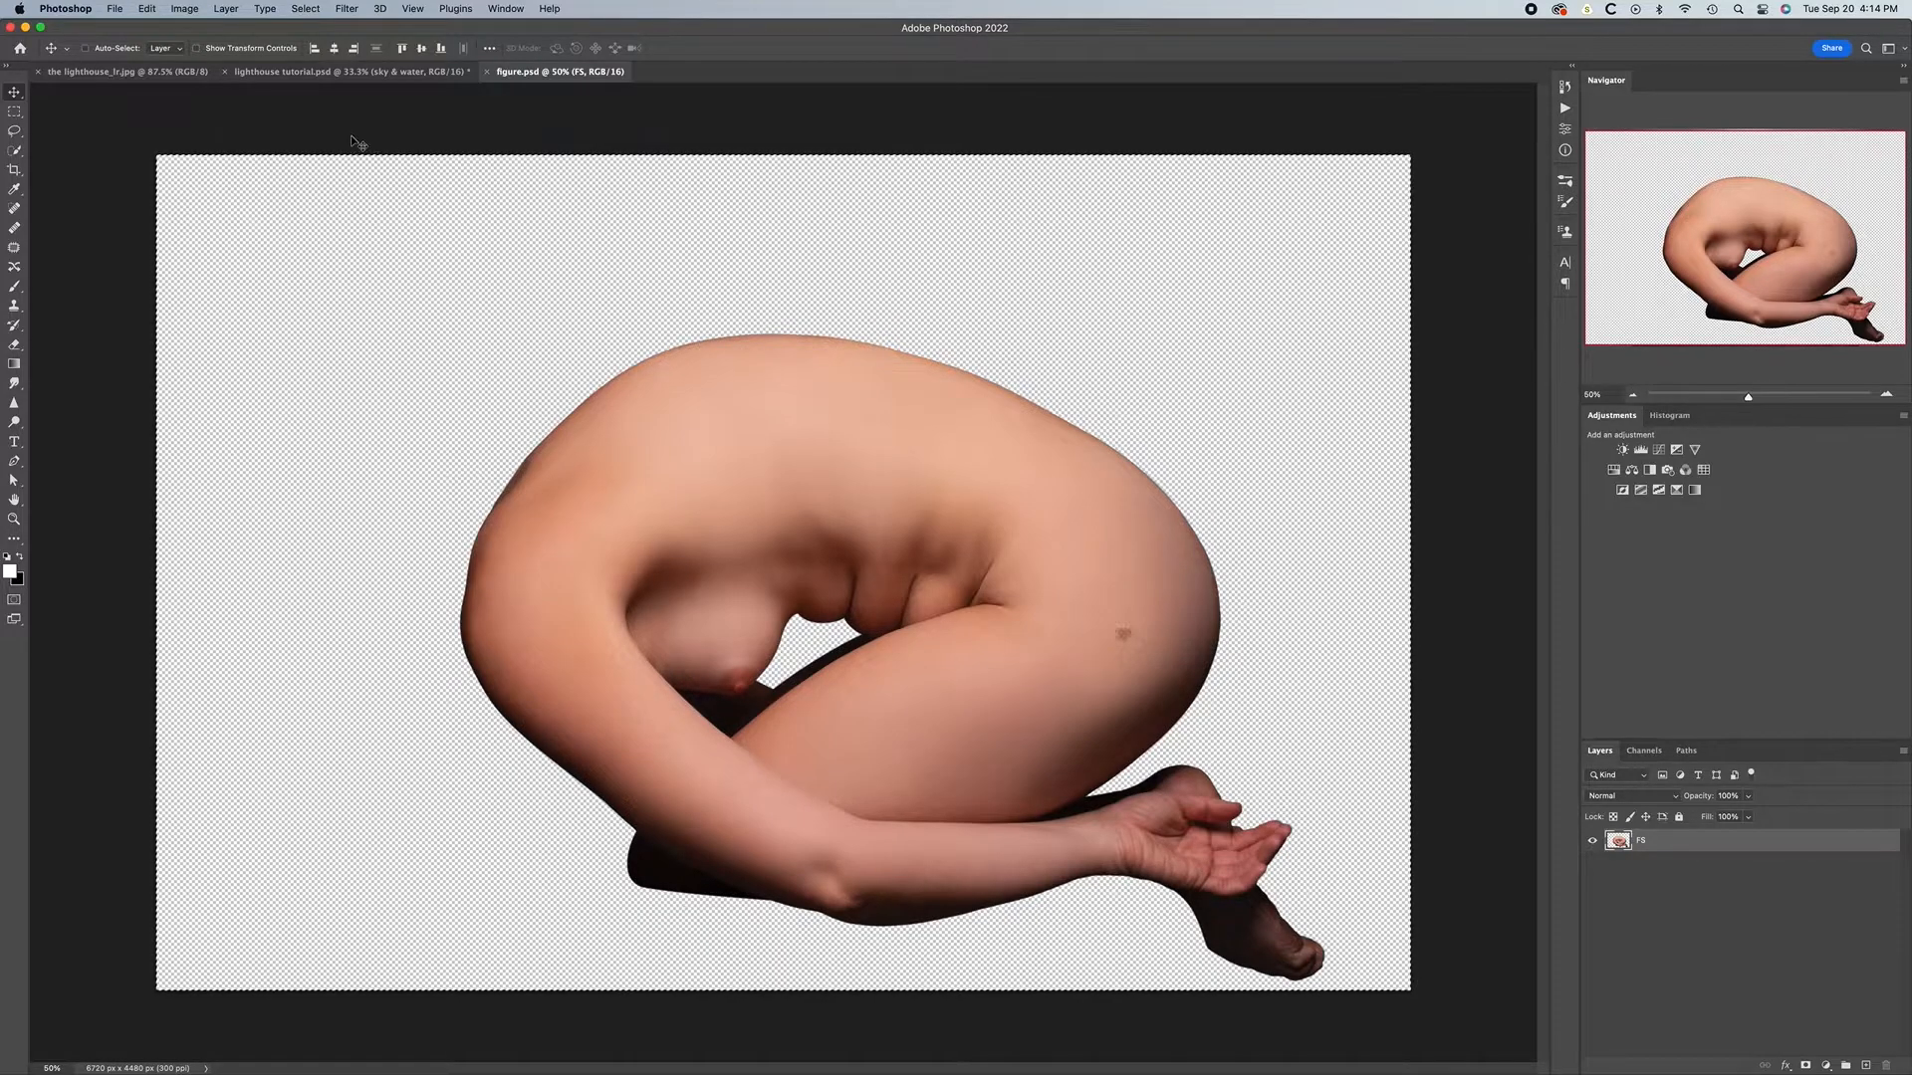
pyautogui.click(349, 72)
pyautogui.press('super+v')
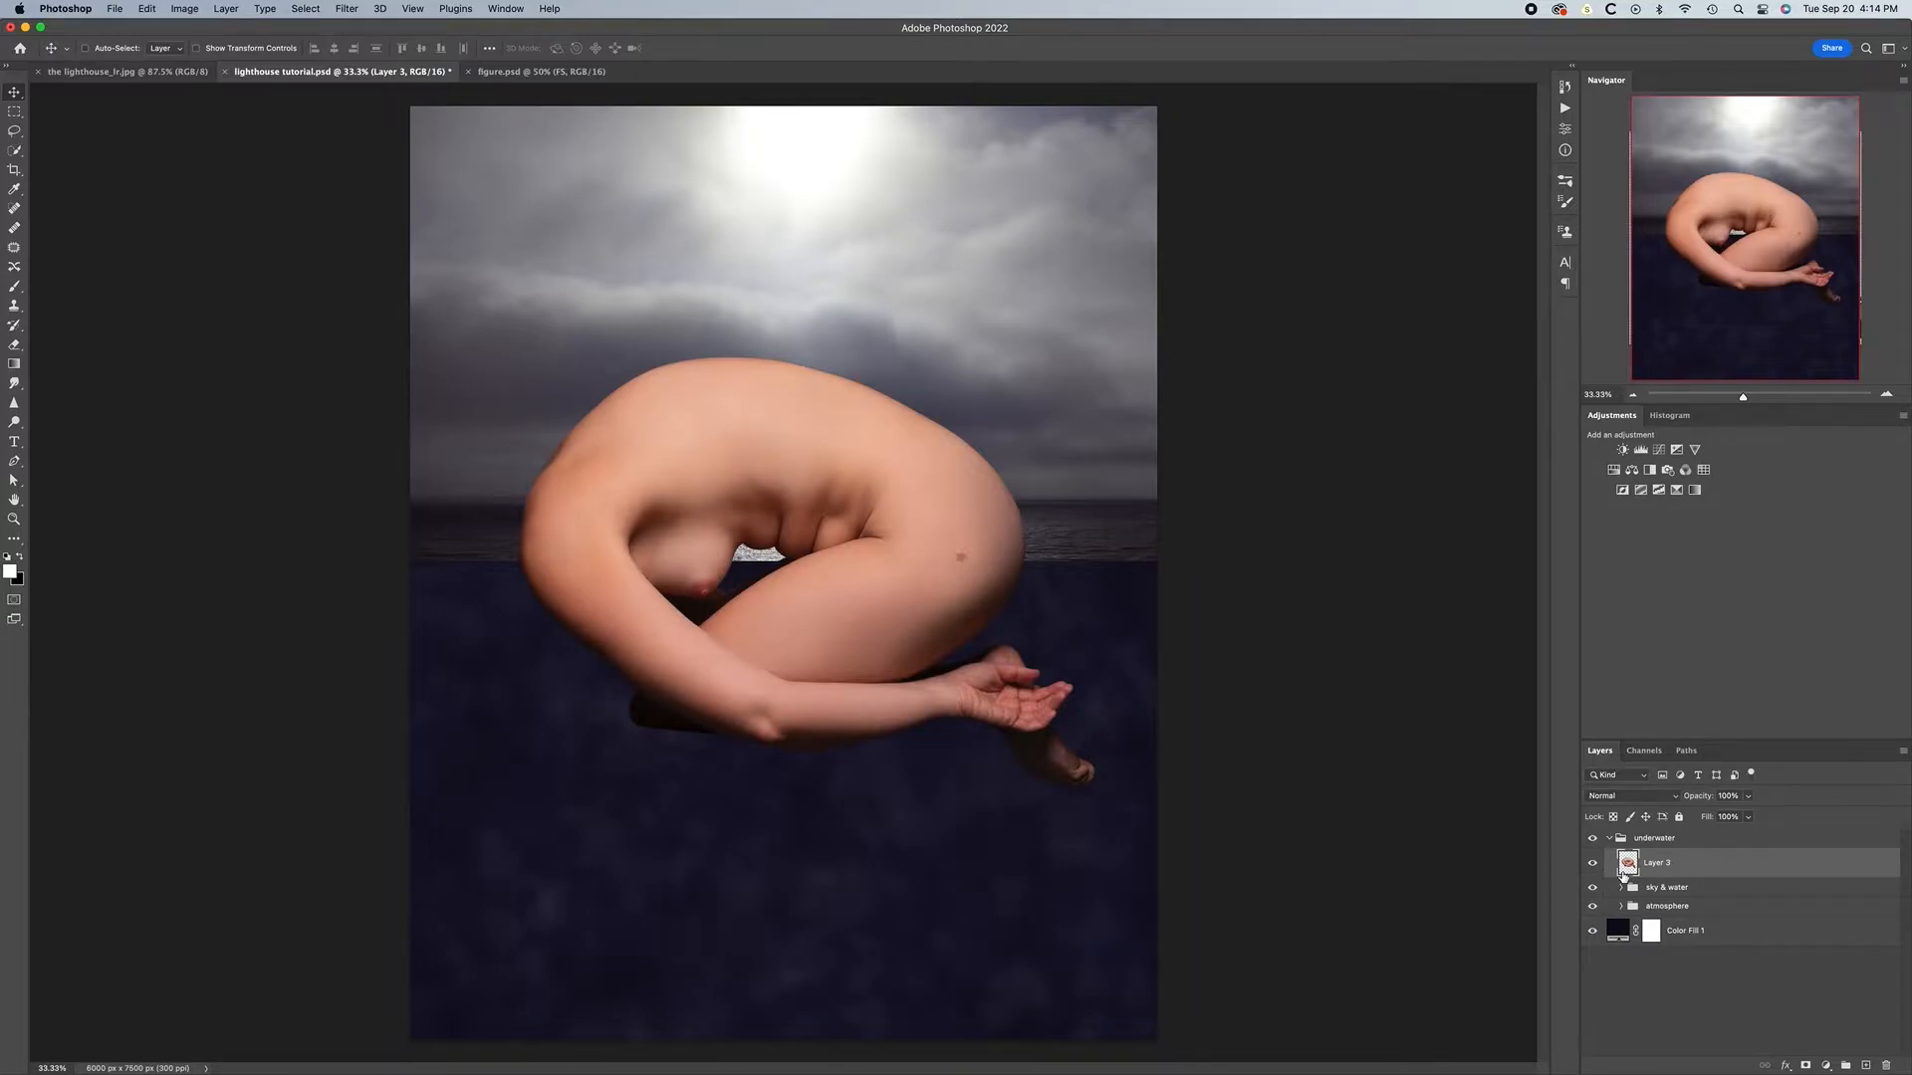
# Convert the pasted layer to a smart object and rename it "figure"
pyautogui.rightClick(1705, 866)
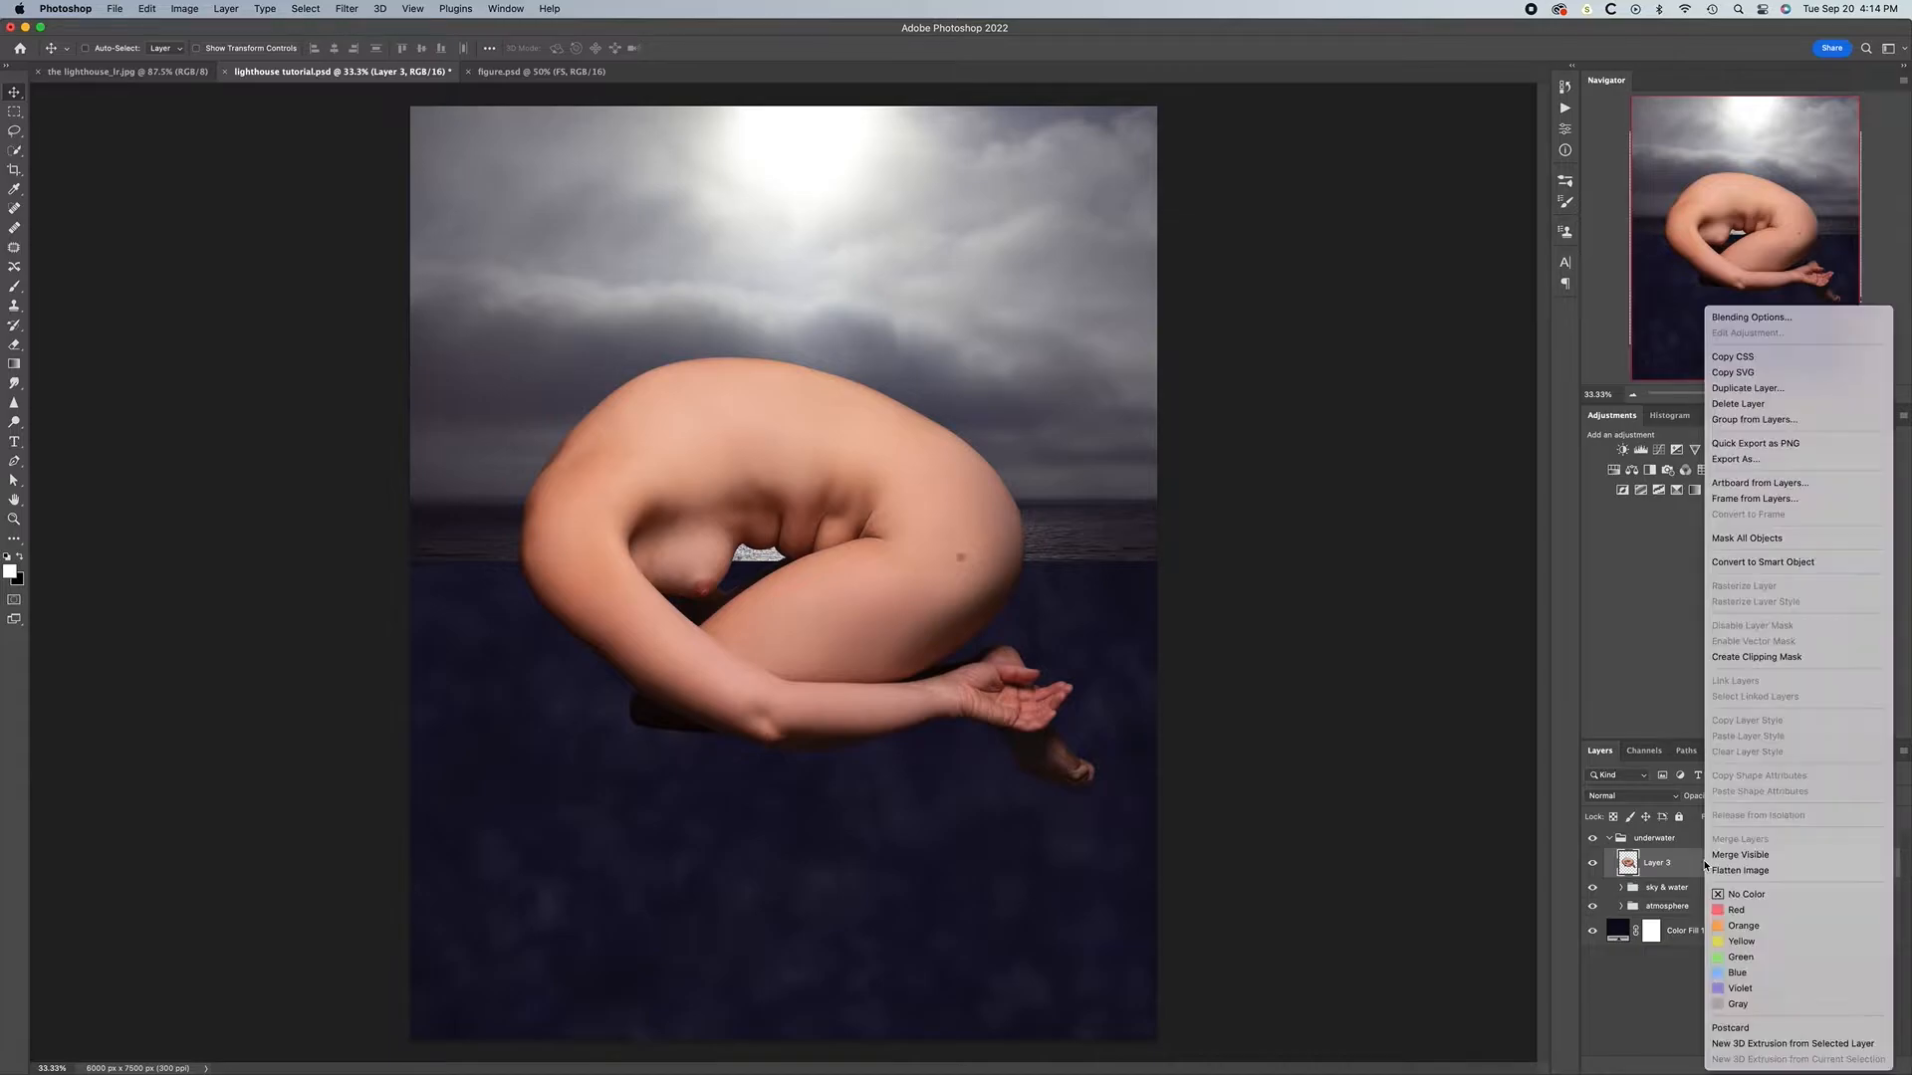
pyautogui.click(1762, 562)
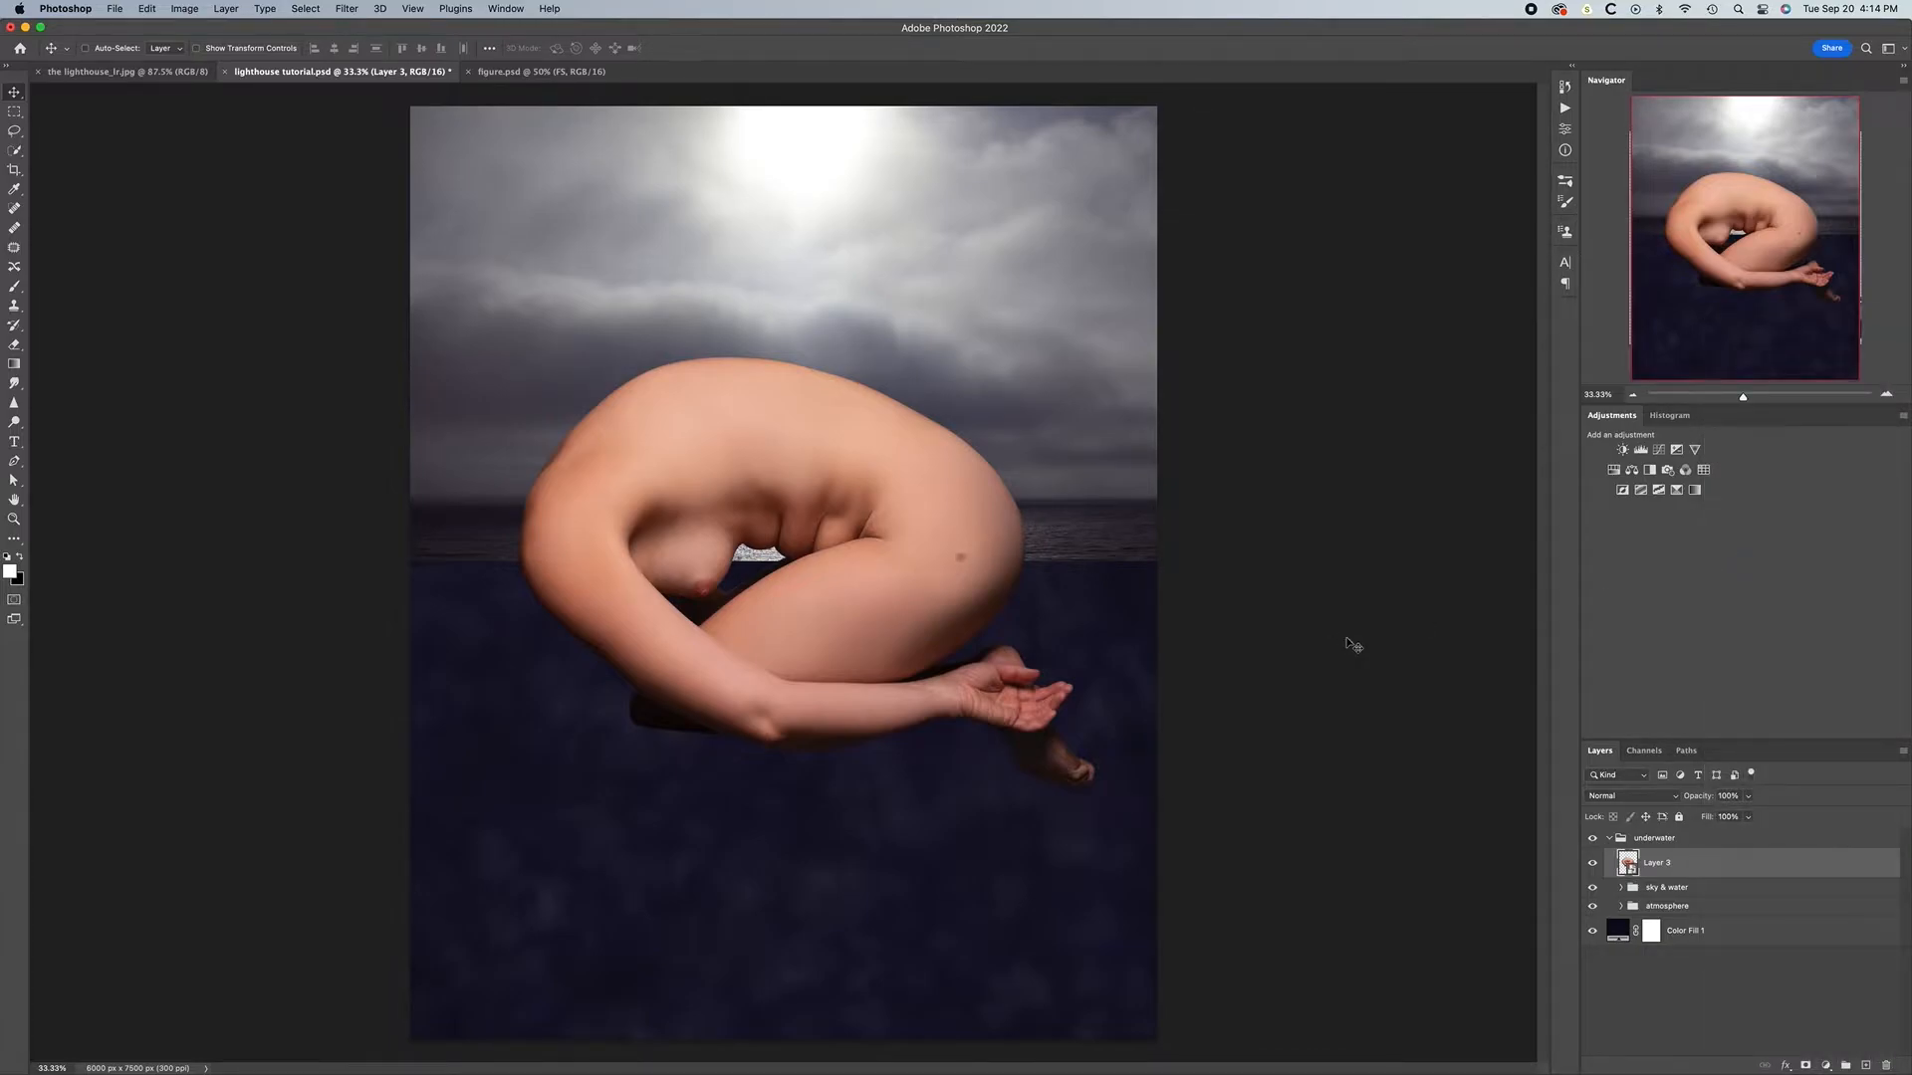
pyautogui.doubleClick(1657, 864)
pyautogui.write('figure')
pyautogui.press('Return')
# Scale the figure to about 75% and position it across the waterline in the left half of the canvas
pyautogui.press('super+t')
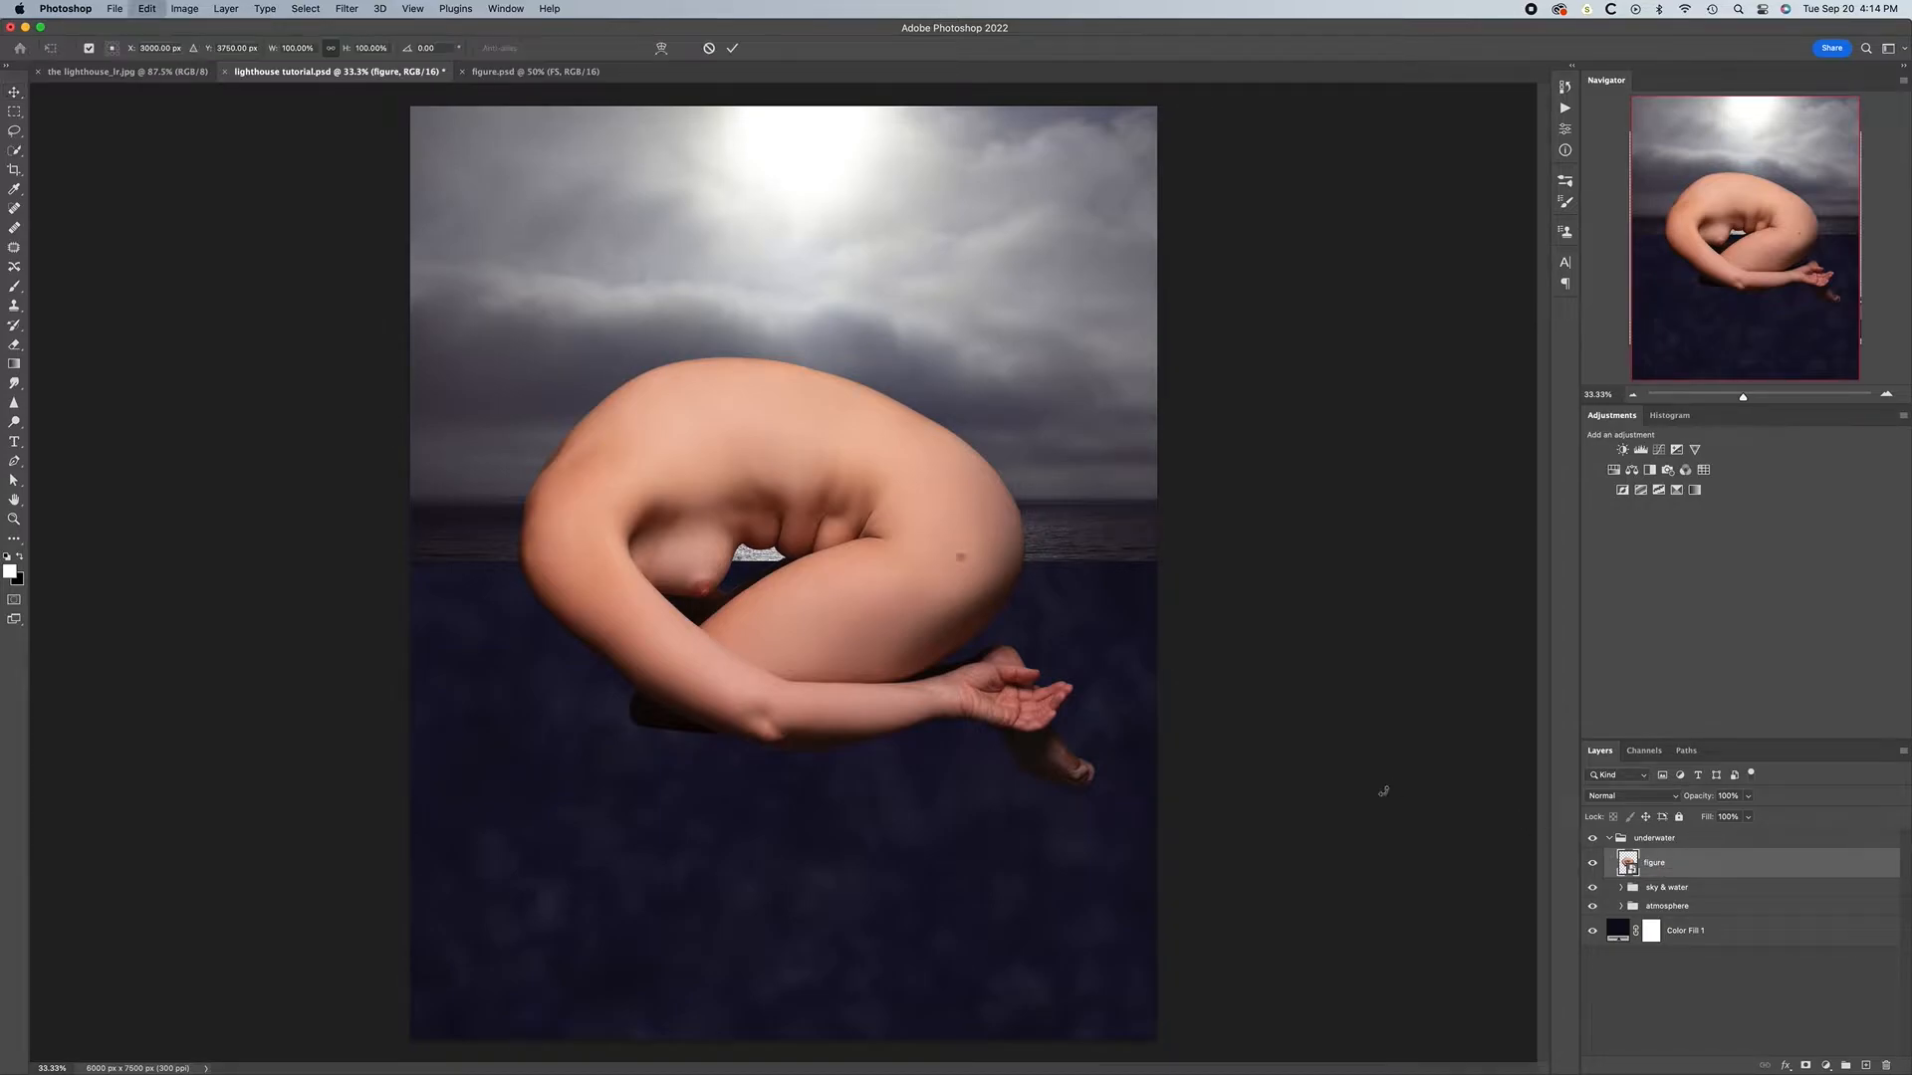
pyautogui.moveTo(784, 356); pyautogui.dragTo(783, 464)
pyautogui.moveTo(834, 539); pyautogui.dragTo(707, 549)
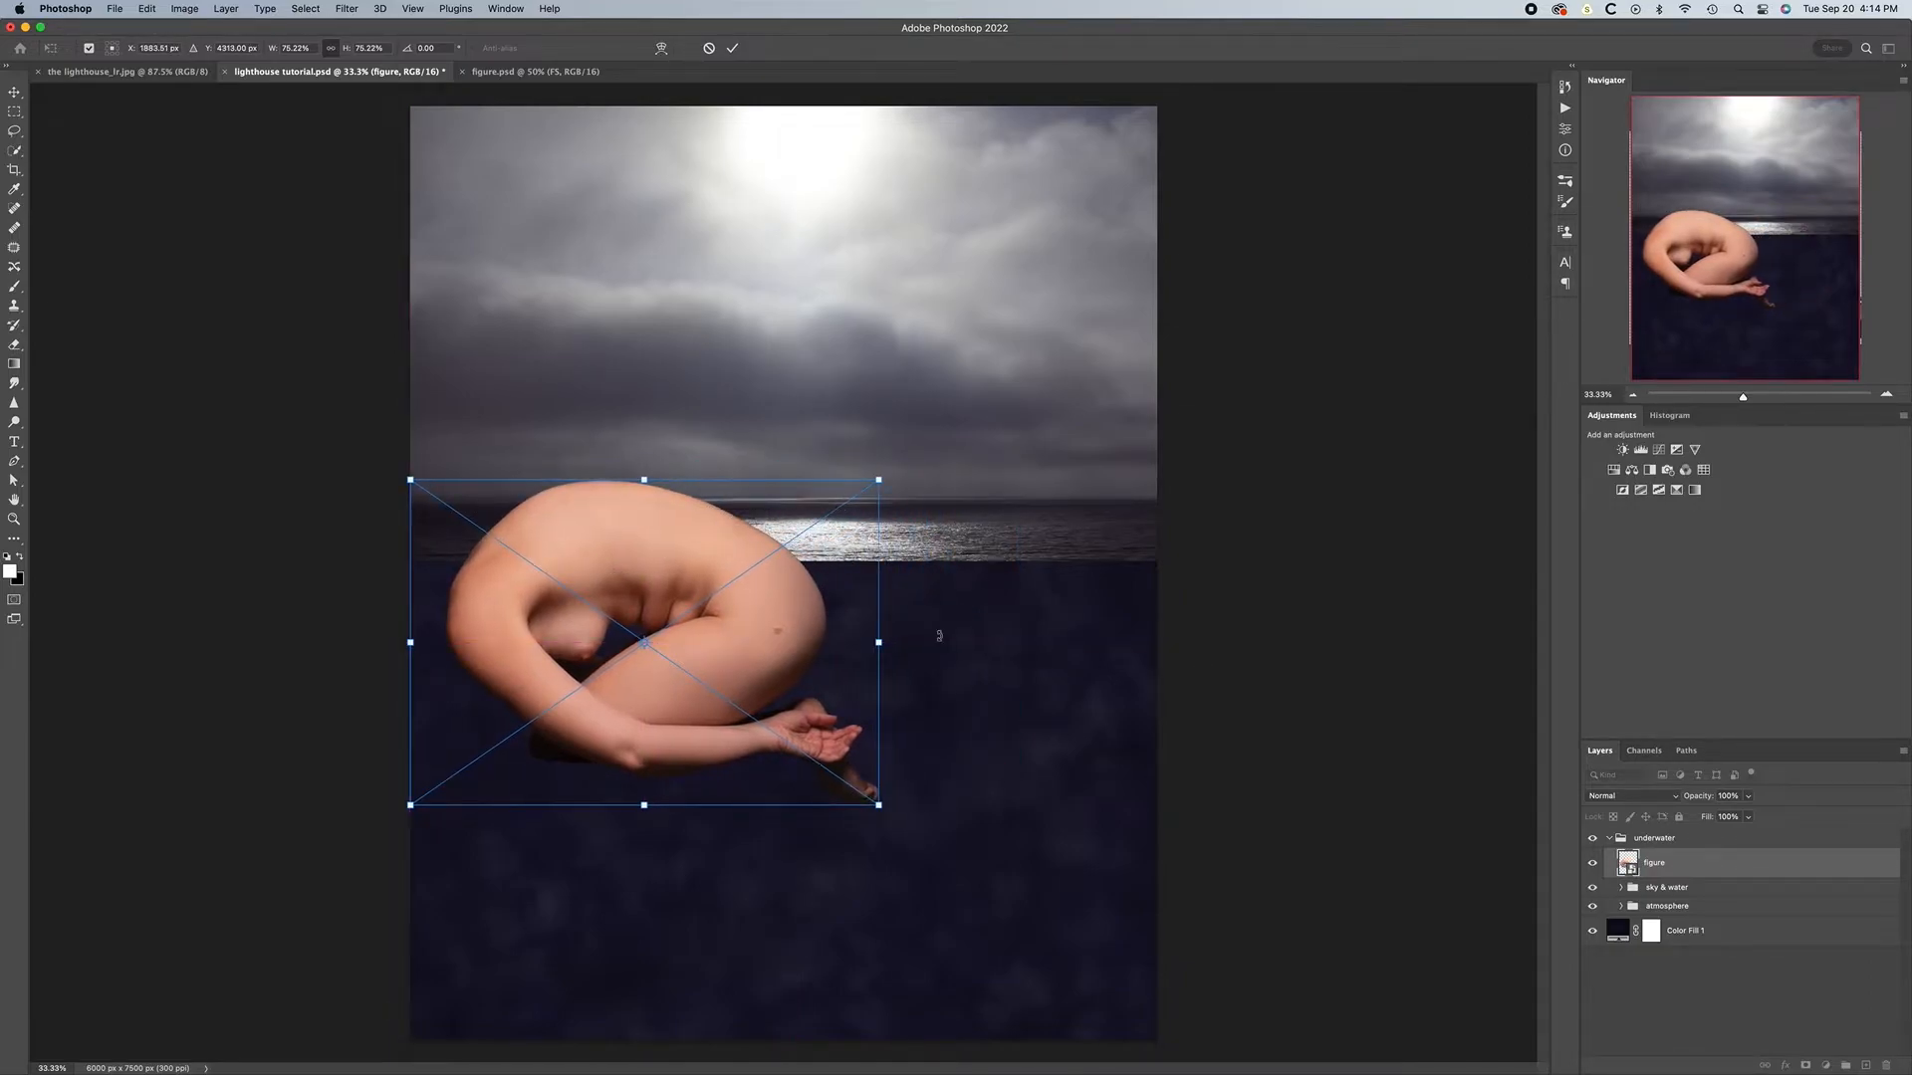
pyautogui.hotkey('shift', 'Down')
pyautogui.hotkey('shift', 'Down')
pyautogui.hotkey('shift', 'Down')
pyautogui.hotkey('shift', 'Down')
pyautogui.hotkey('shift', 'Down')
pyautogui.hotkey('shift', 'Down')
pyautogui.hotkey('shift', 'Down')
pyautogui.hotkey('shift', 'Down')
pyautogui.hotkey('shift', 'Down')
pyautogui.hotkey('shift', 'Down')
pyautogui.hotkey('shift', 'Down')
pyautogui.press('Down')
pyautogui.press('Down')
pyautogui.press('Down')
pyautogui.press('Down')
pyautogui.press('Down')
pyautogui.press('Down')
pyautogui.press('Down')
pyautogui.press('Down')
pyautogui.press('Down')
pyautogui.press('Down')
pyautogui.press('Down')
pyautogui.press('Down')
pyautogui.press('Down')
pyautogui.press('Down')
pyautogui.press('Down')
pyautogui.press('Down')
pyautogui.press('Down')
pyautogui.press('Down')
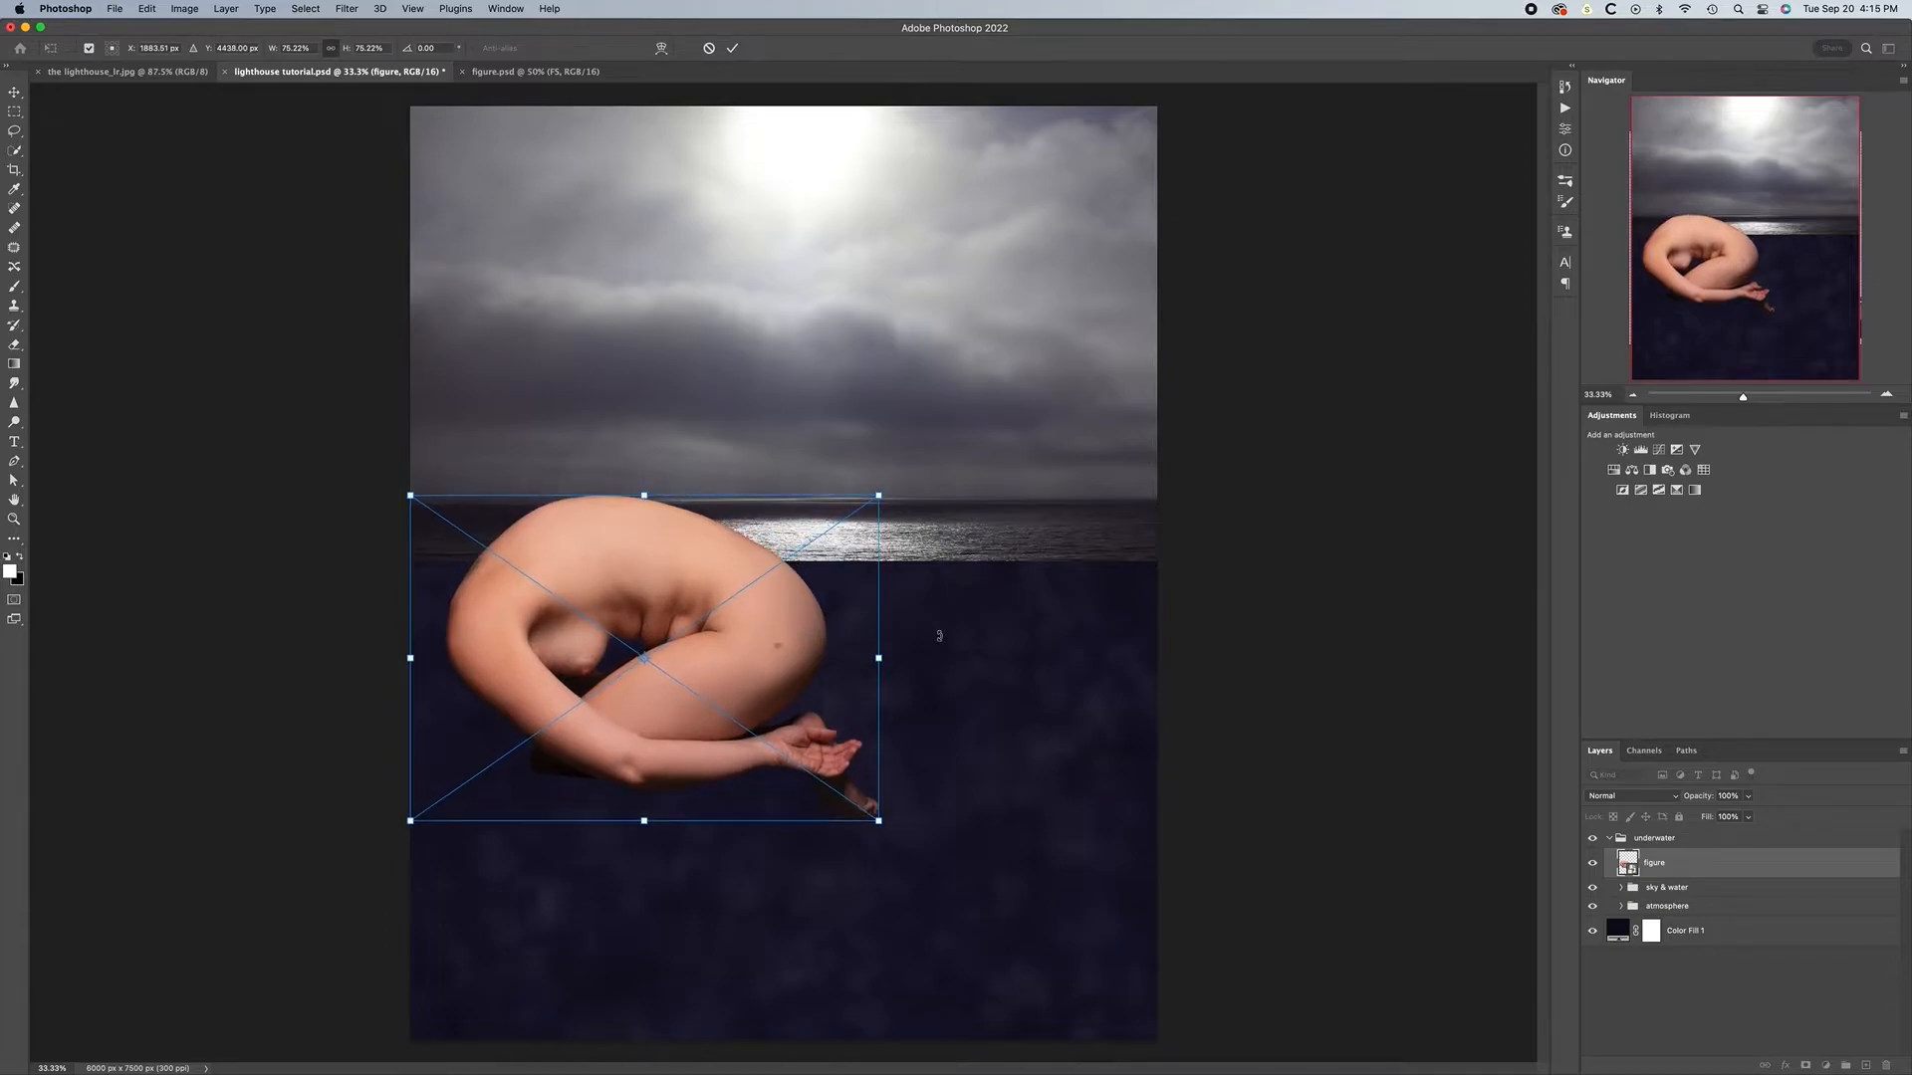
# Rotate the figure by -1°, nudge it right, shrink it slightly from its upper edge and apply the transform
pyautogui.moveTo(898, 478); pyautogui.dragTo(930, 446)
pyautogui.hotkey('shift', 'Right')
pyautogui.hotkey('shift', 'Right')
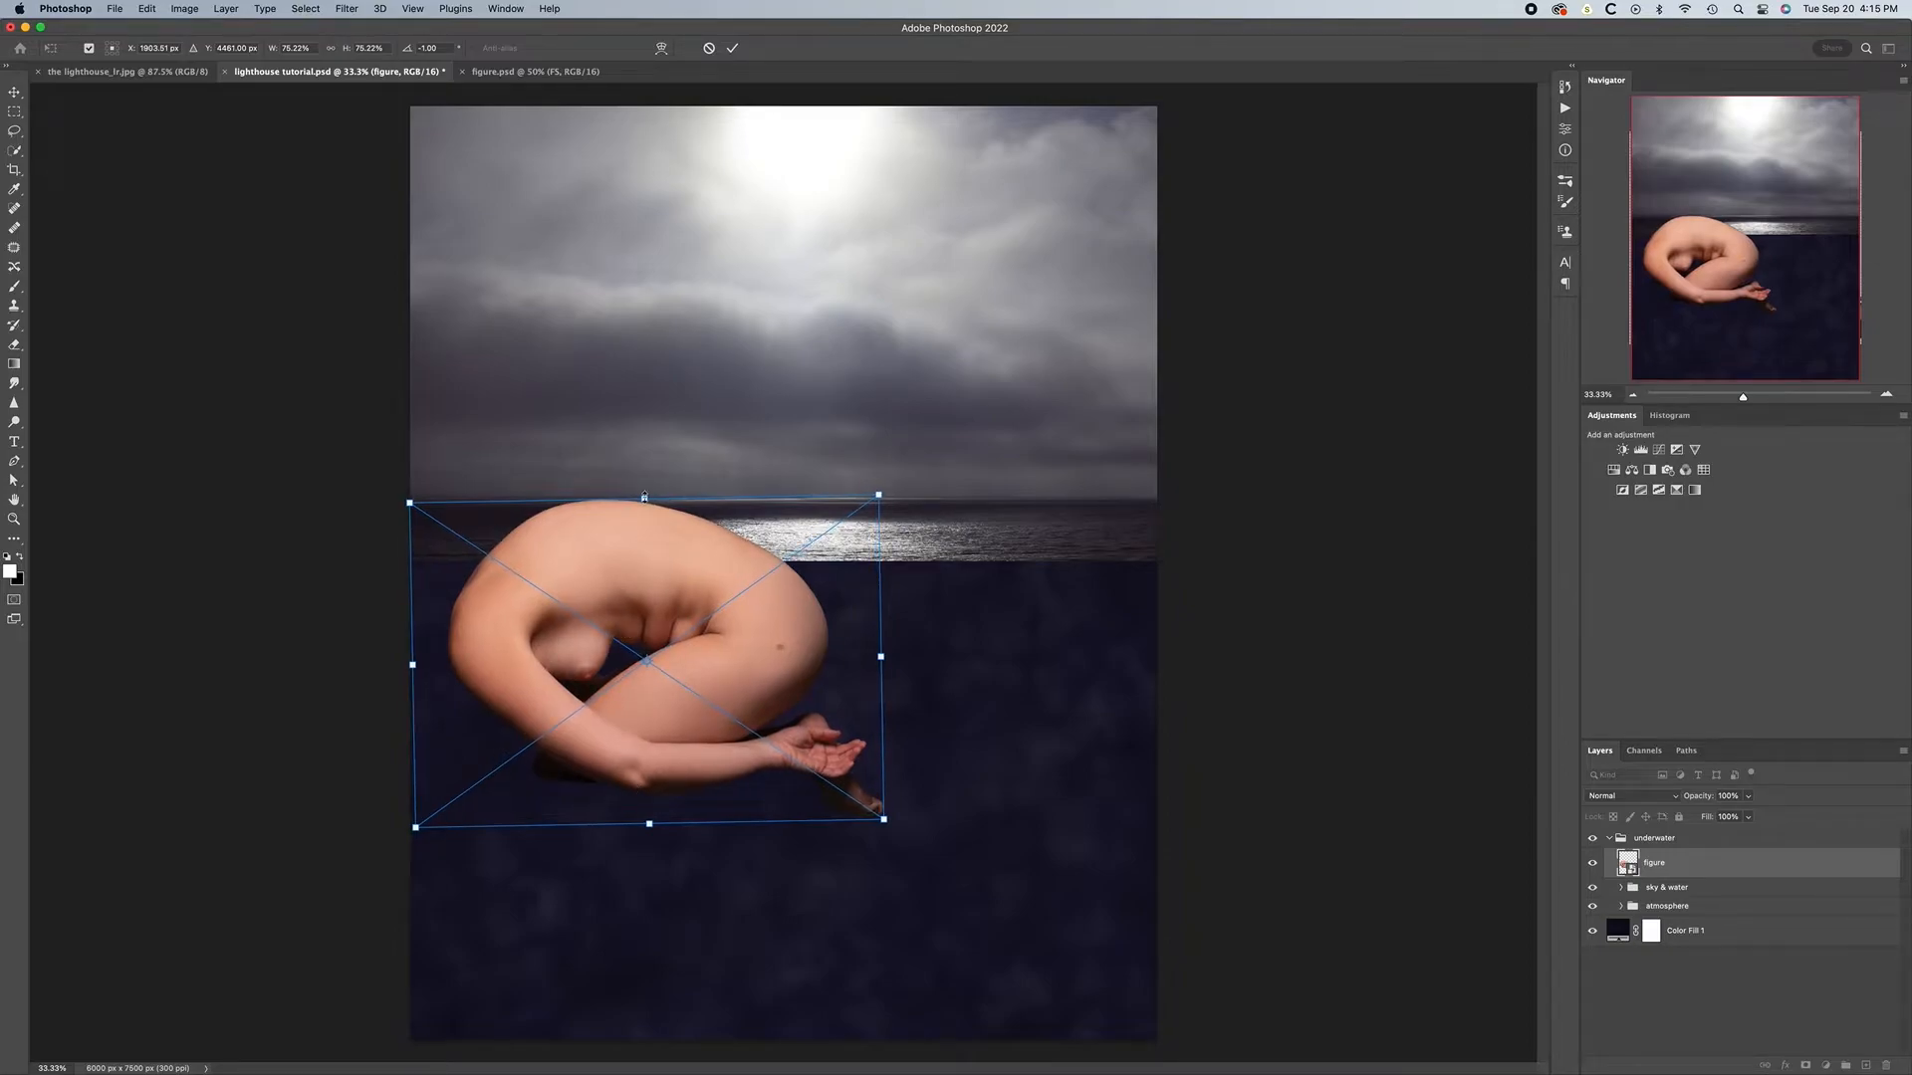
pyautogui.moveTo(644, 501); pyautogui.dragTo(645, 507)
pyautogui.press('Return')
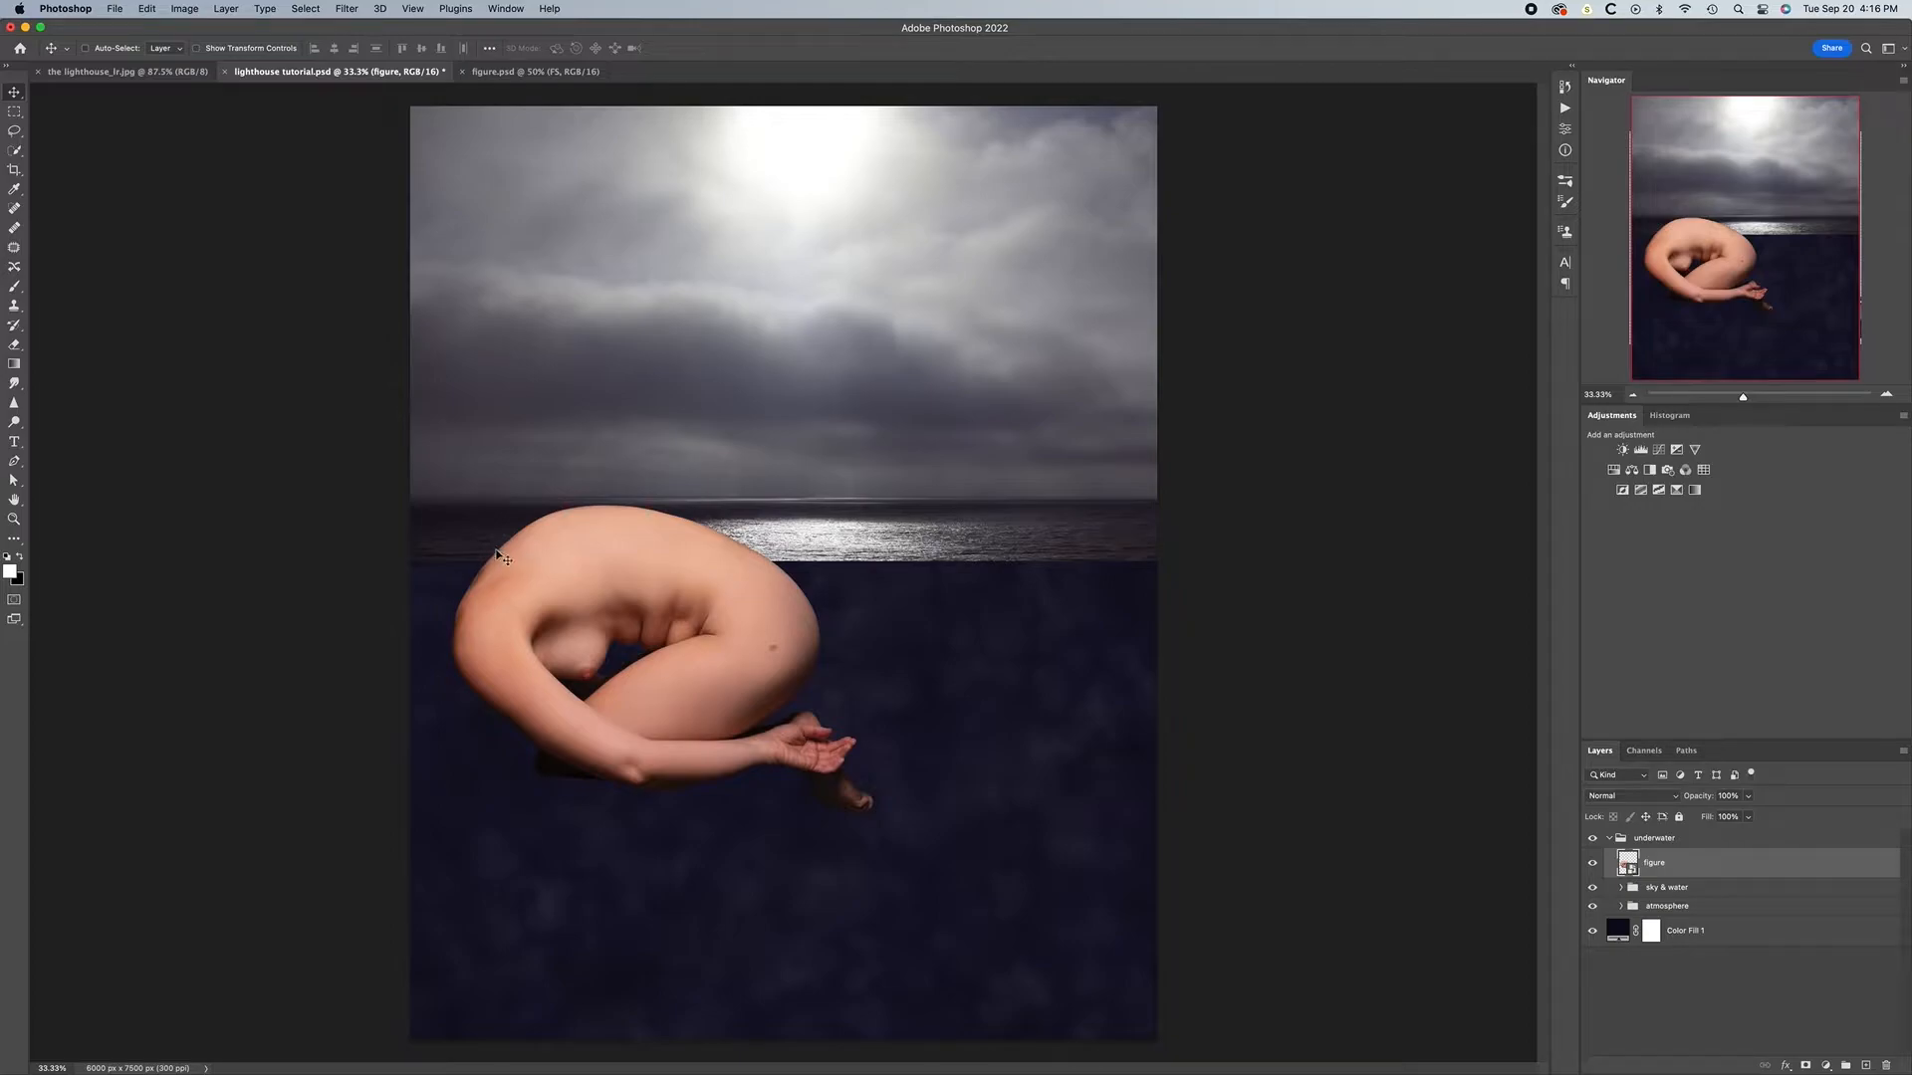
# Add a layer mask to the figure layer
pyautogui.click(1805, 1065)
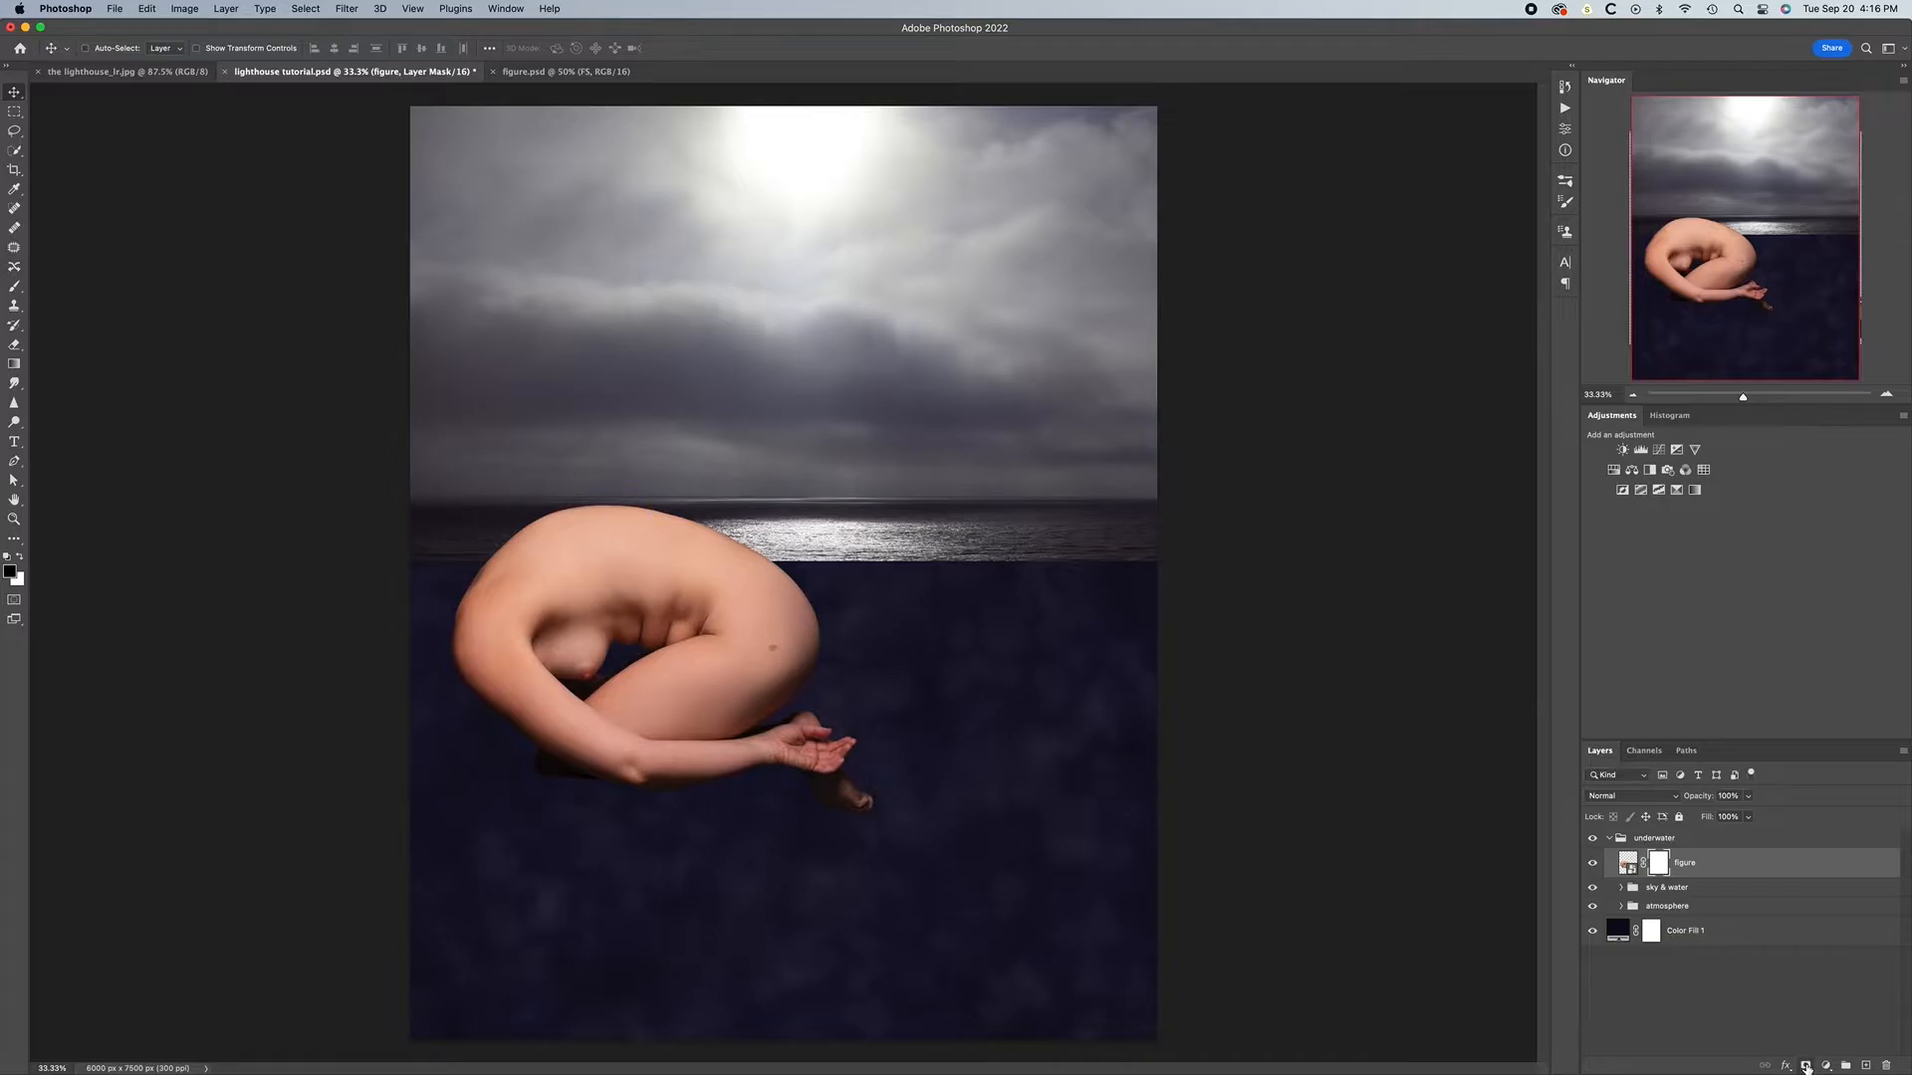
pyautogui.press('super+equal')
pyautogui.press('super+equal')
pyautogui.press('super+equal')
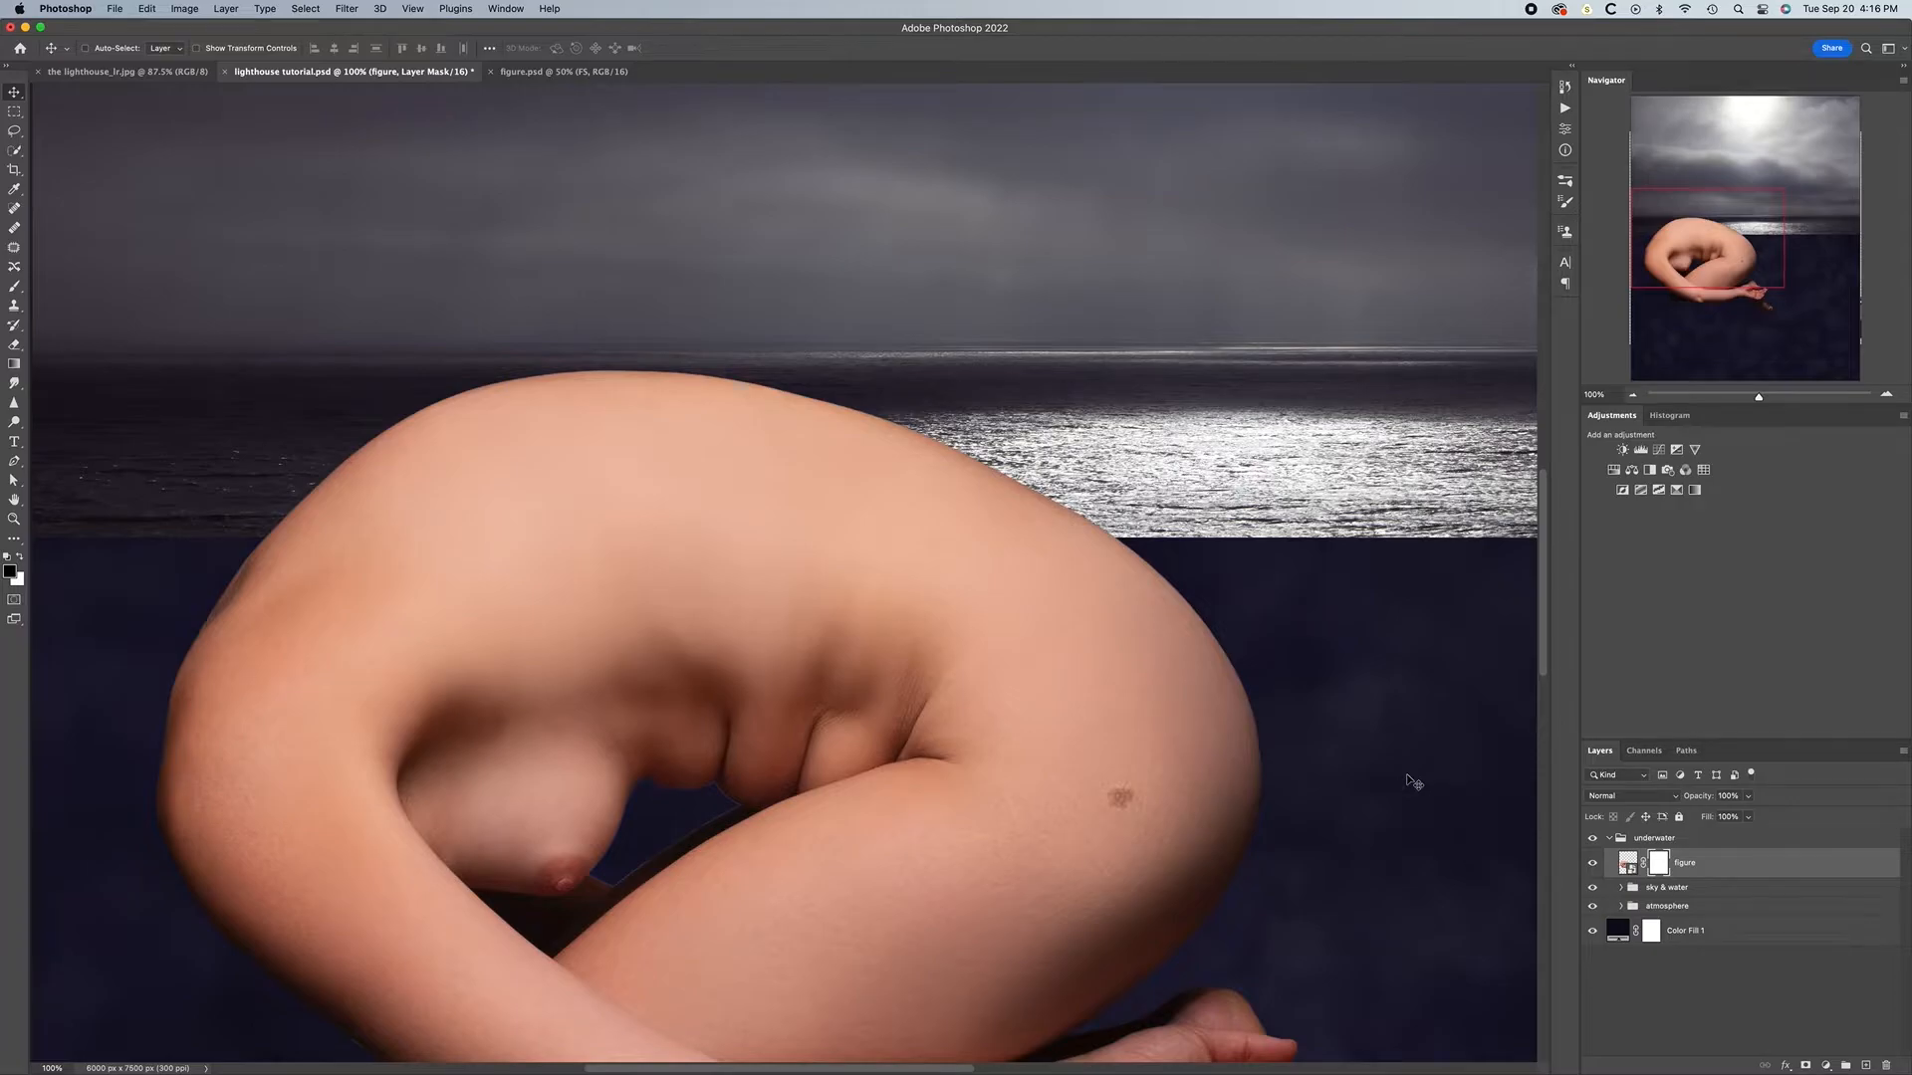
# Choose a soft round brush from General Brushes and enable Transfer in its brush settings
pyautogui.press('b')
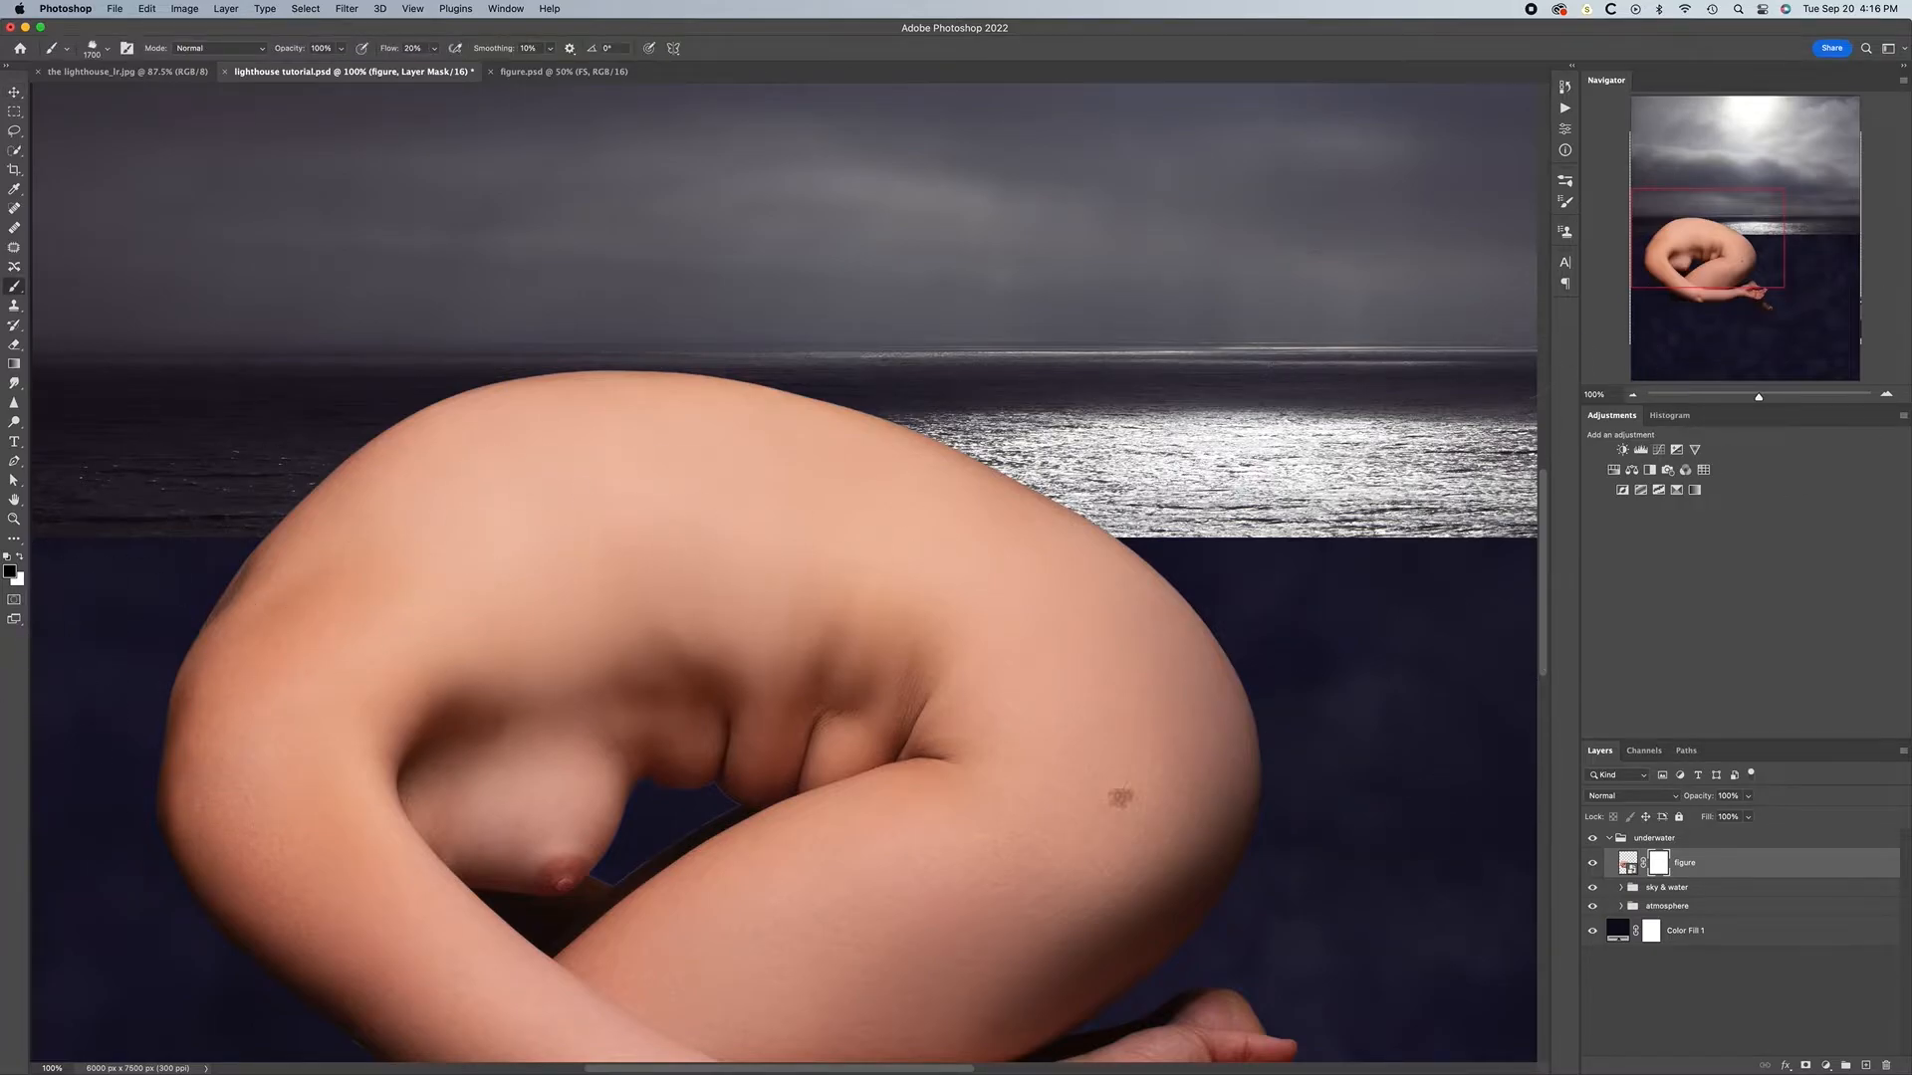
pyautogui.click(1566, 182)
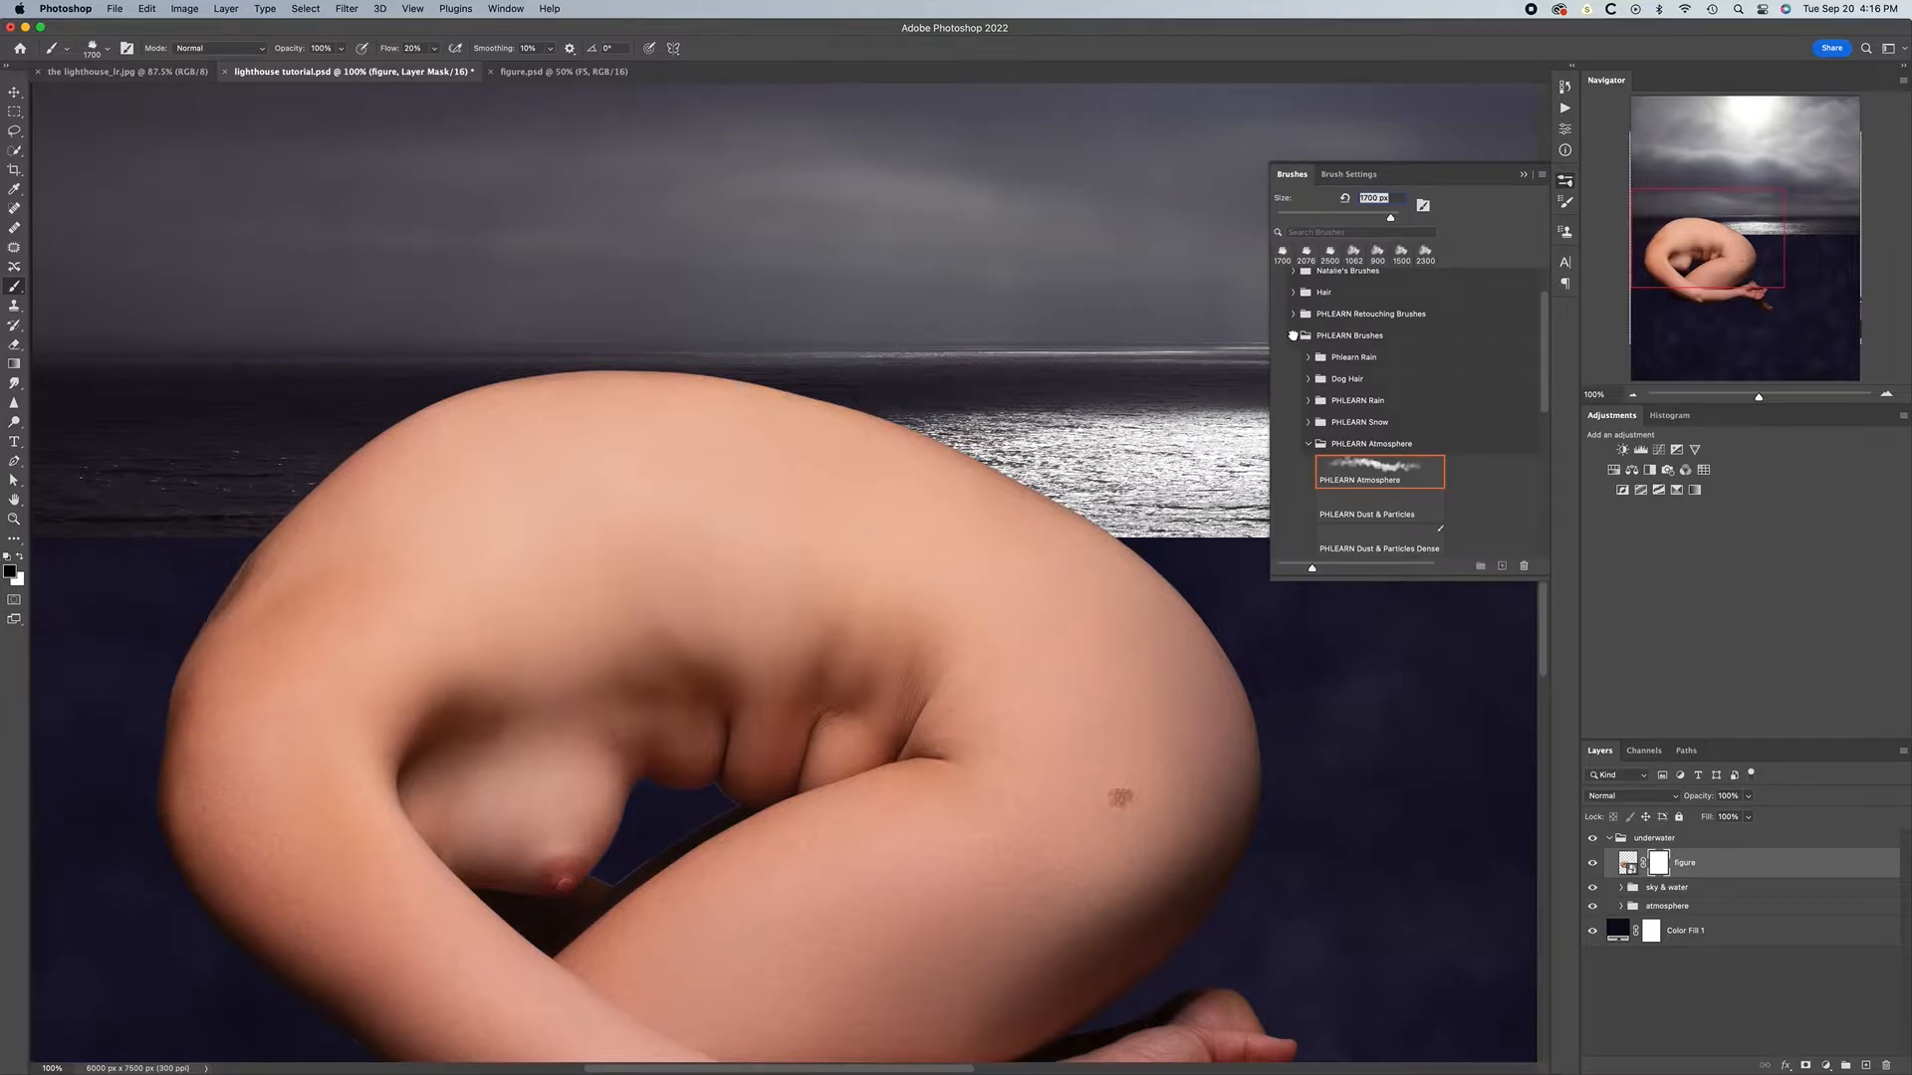
pyautogui.click(1292, 344)
pyautogui.click(1276, 300)
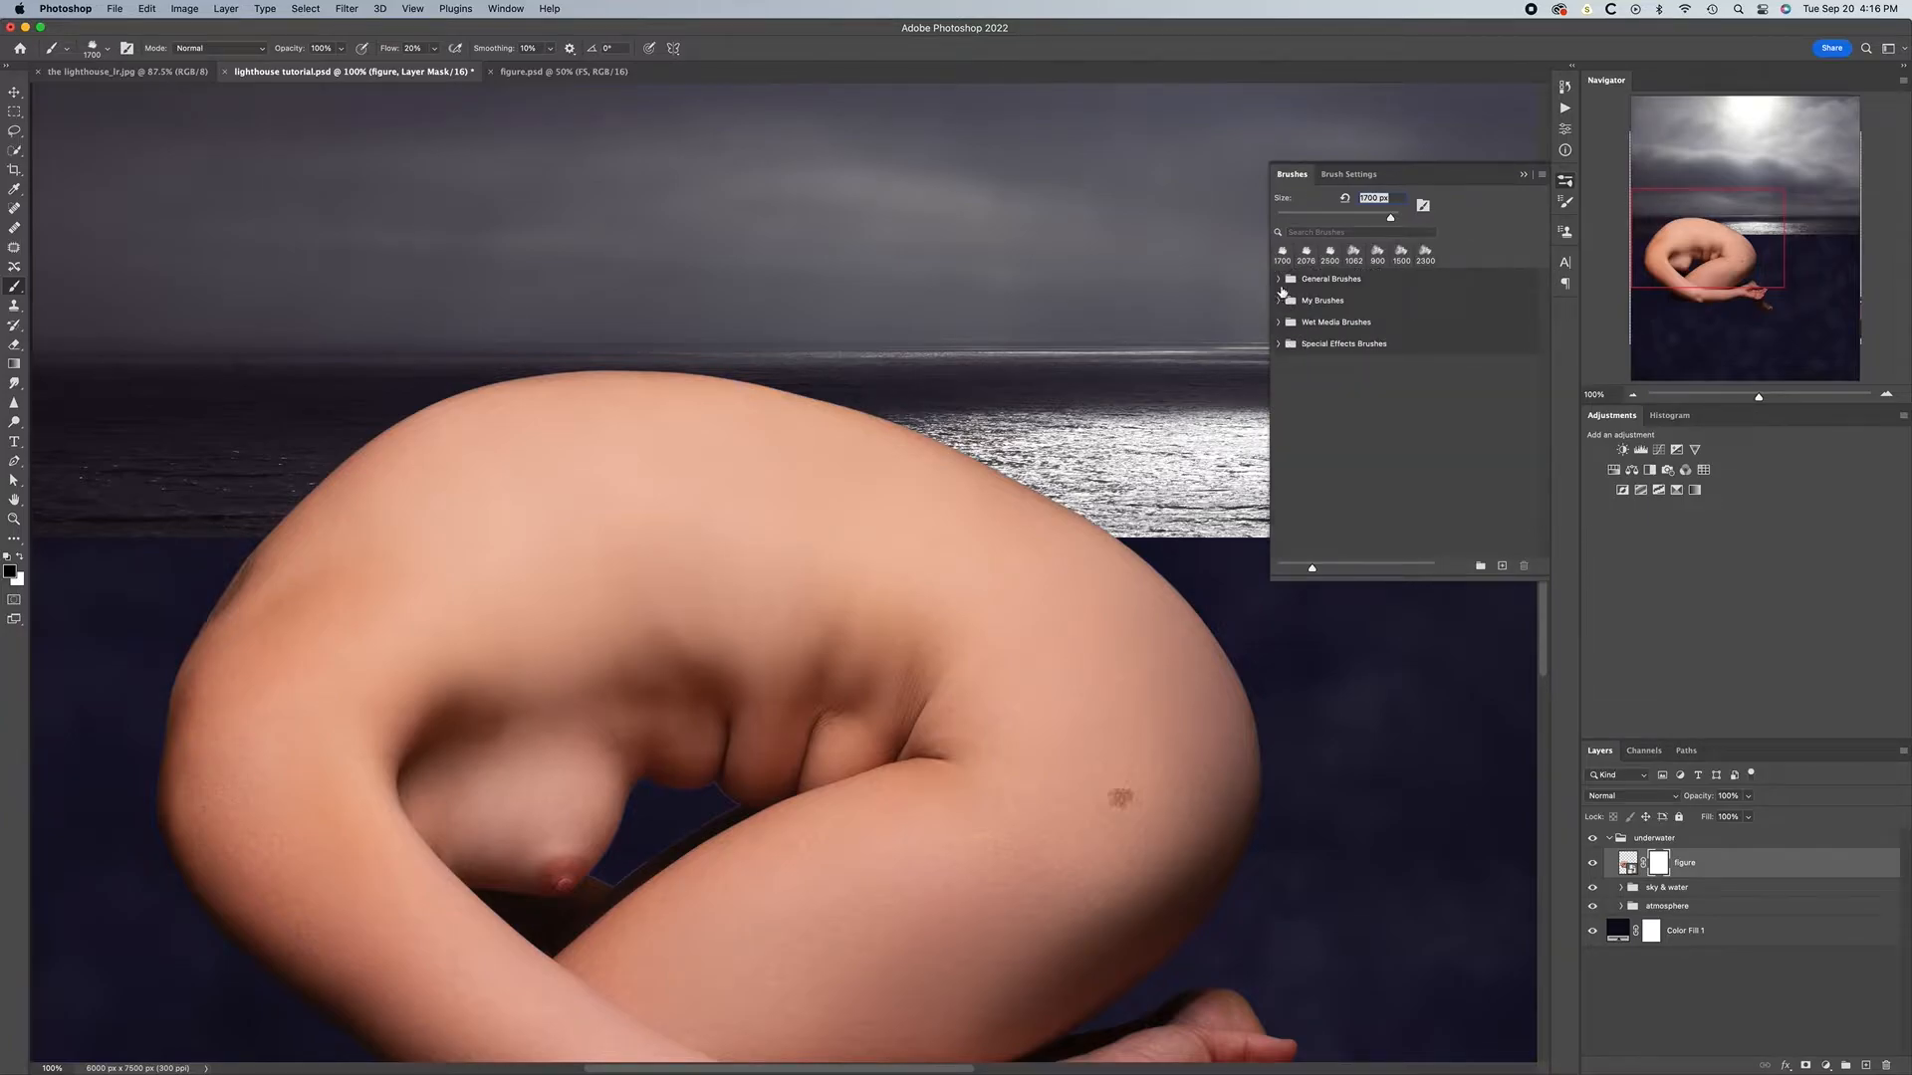
pyautogui.click(1279, 279)
pyautogui.click(1329, 310)
pyautogui.click(1357, 176)
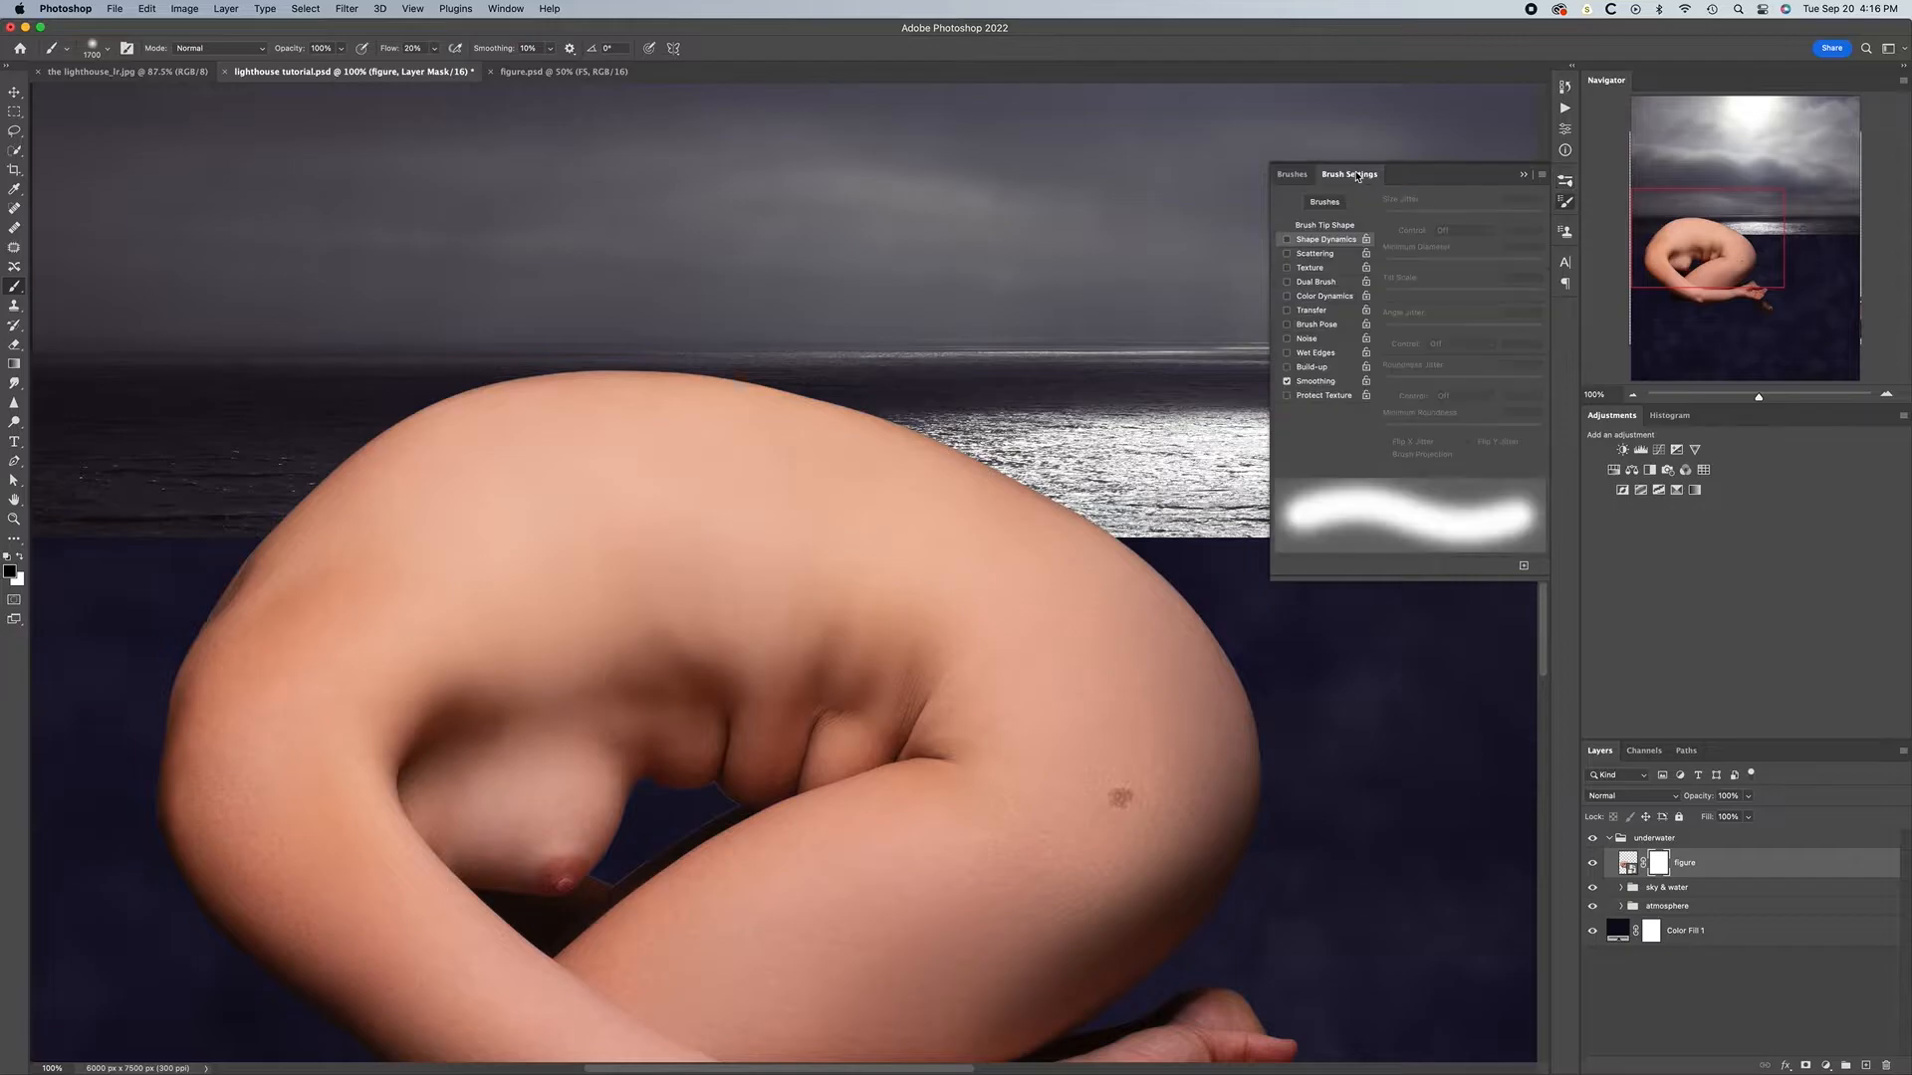
pyautogui.click(1322, 312)
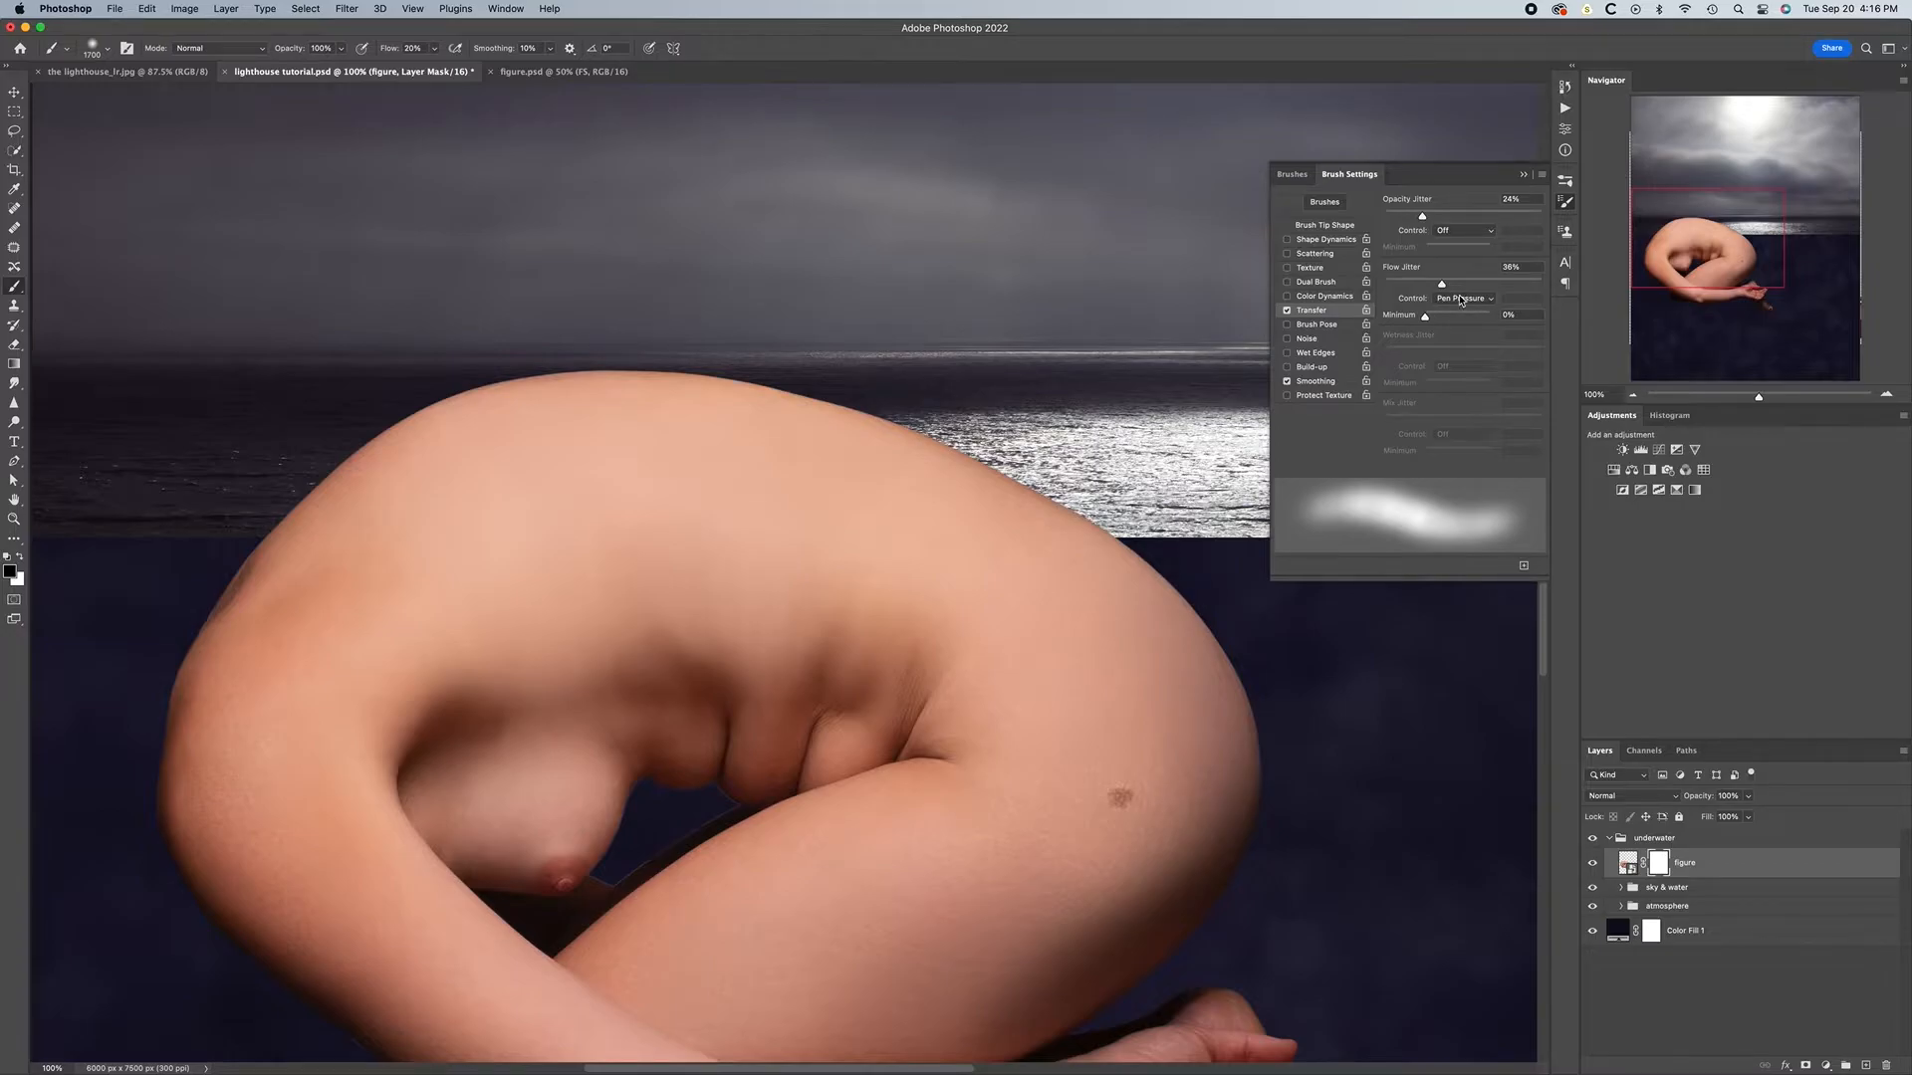
pyautogui.click(1524, 177)
# Paint black on the figure's mask with a much smaller brush at 100% flow, hiding the band of body within the foreground water
pyautogui.press(']')
pyautogui.press('[')
pyautogui.press('[')
pyautogui.press('[')
pyautogui.press('[')
pyautogui.press('[')
pyautogui.press('[')
pyautogui.press('[')
pyautogui.press('[')
pyautogui.press('[')
pyautogui.press('[')
pyautogui.press('[')
pyautogui.press('[')
pyautogui.press('[')
pyautogui.press('[')
pyautogui.press('[')
pyautogui.press('[')
pyautogui.press('[')
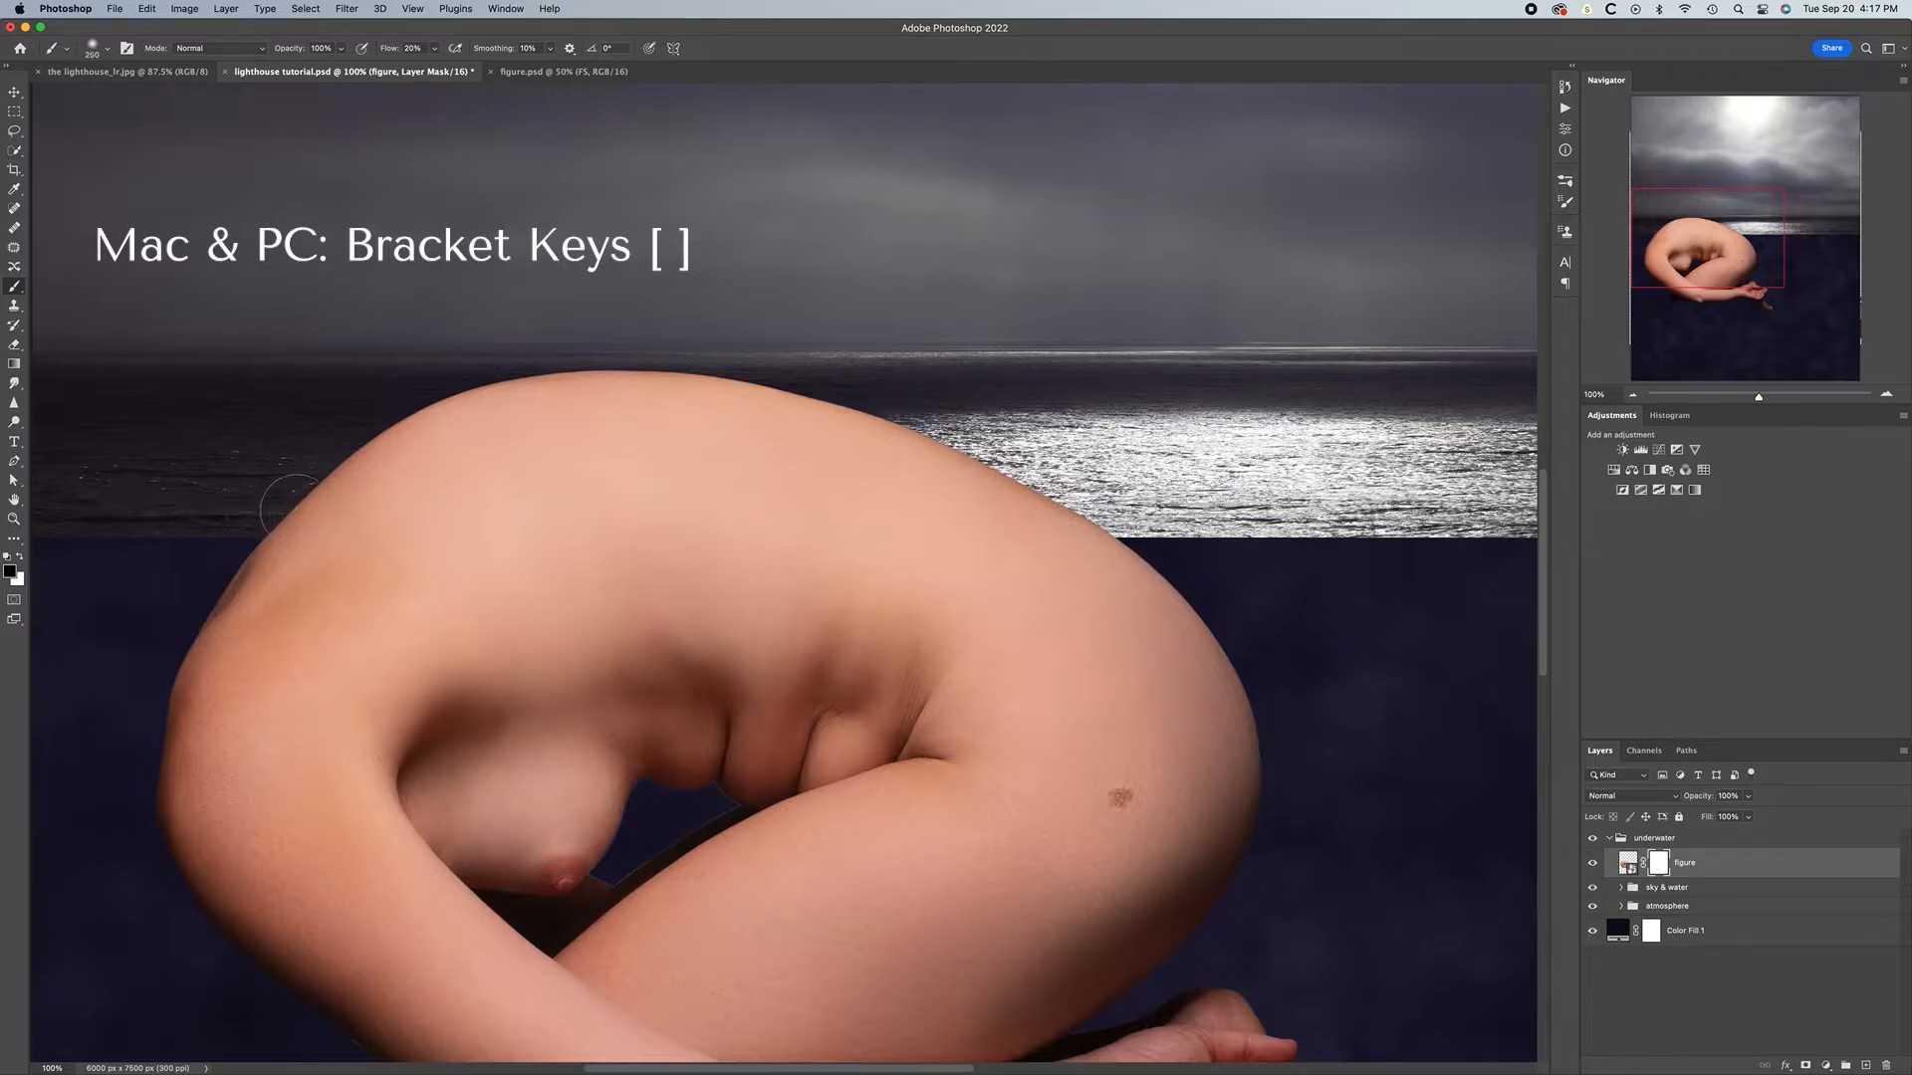
pyautogui.press(']')
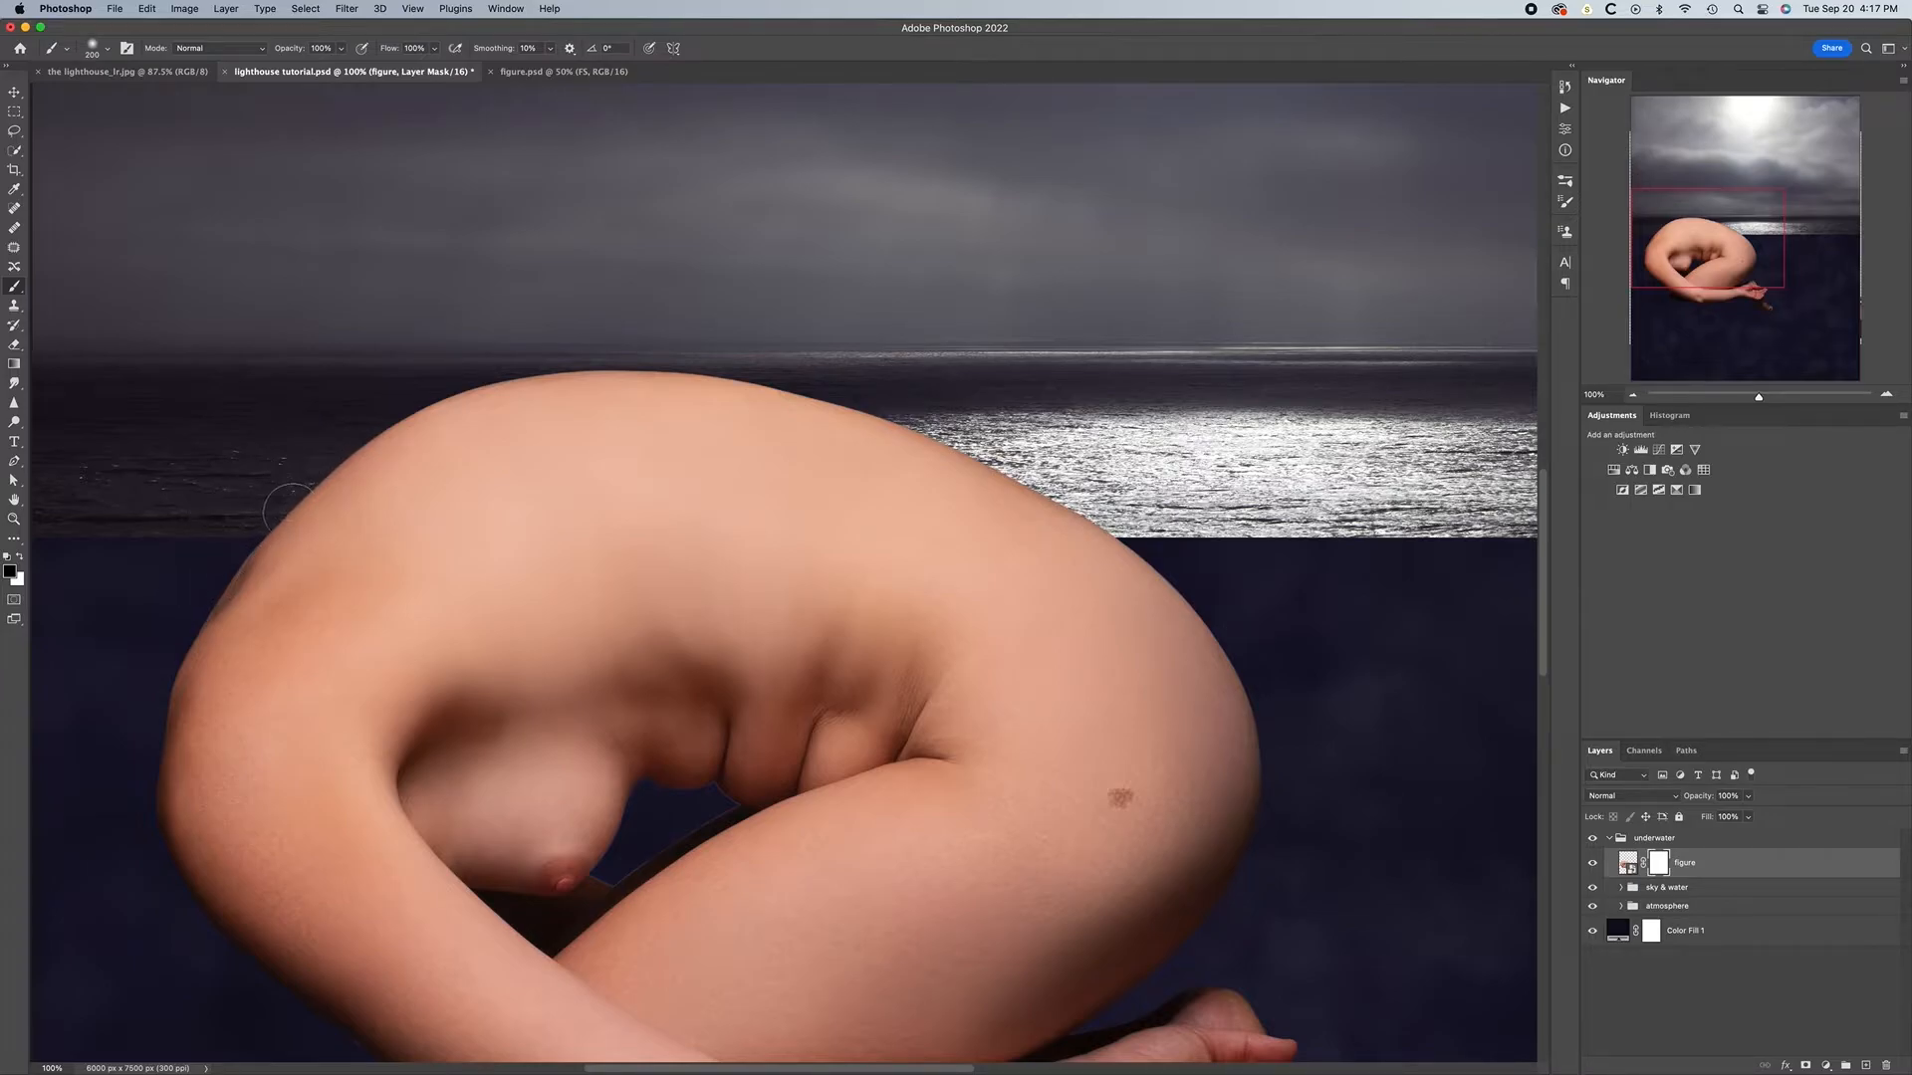
pyautogui.press('[')
pyautogui.press('[')
pyautogui.press('[')
pyautogui.moveTo(264, 516)
pyautogui.mouseDown()
pyautogui.moveTo(337, 502)
pyautogui.moveTo(240, 521)
pyautogui.moveTo(425, 488)
pyautogui.moveTo(368, 524)
pyautogui.moveTo(432, 506)
pyautogui.moveTo(384, 518)
pyautogui.moveTo(1074, 519)
pyautogui.moveTo(324, 513)
pyautogui.moveTo(304, 496)
pyautogui.moveTo(425, 497)
pyautogui.moveTo(481, 603)
pyautogui.moveTo(557, 552)
pyautogui.moveTo(441, 569)
pyautogui.moveTo(1125, 548)
pyautogui.mouseUp()
# Refine the figure's mask edges along the foreground water band with a smaller brush, alternating between white and black
pyautogui.press('x')
pyautogui.press('[')
pyautogui.press('[')
pyautogui.press('[')
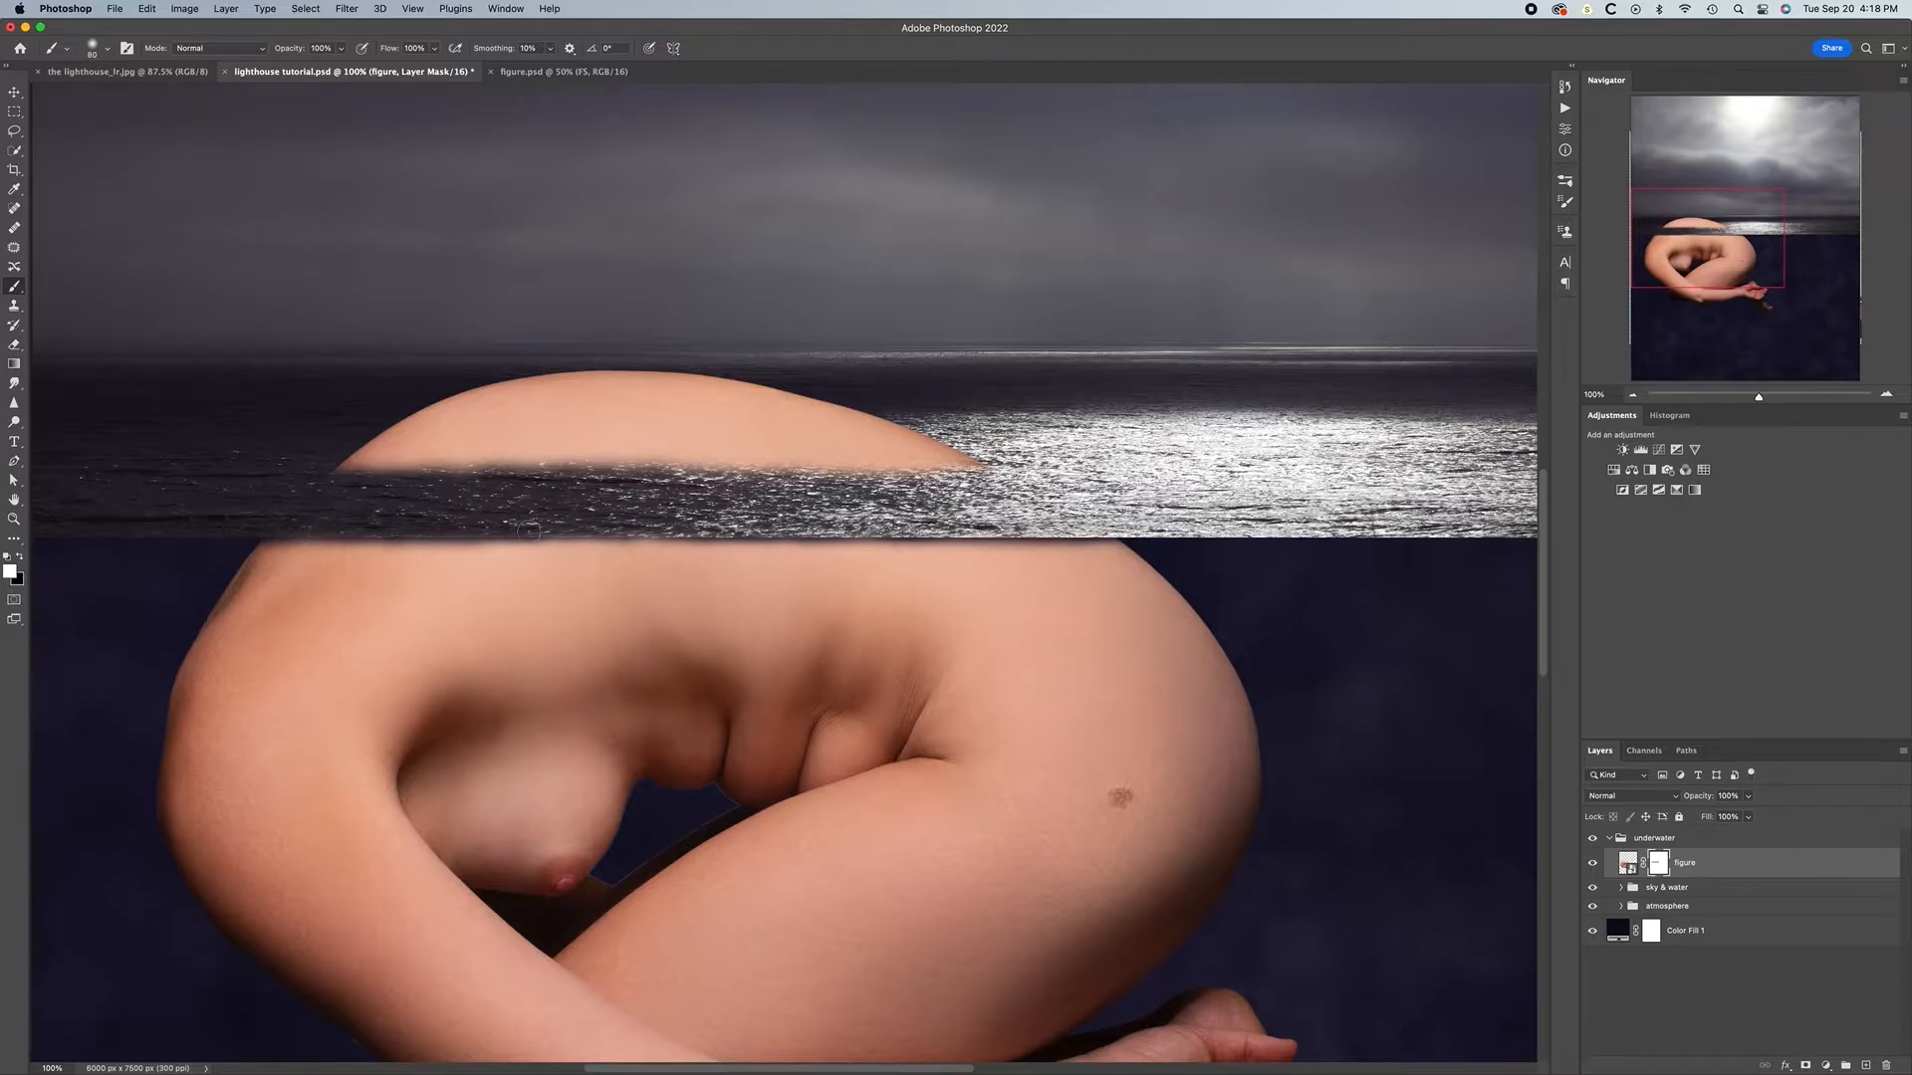
pyautogui.press('x')
pyautogui.press('super+0')
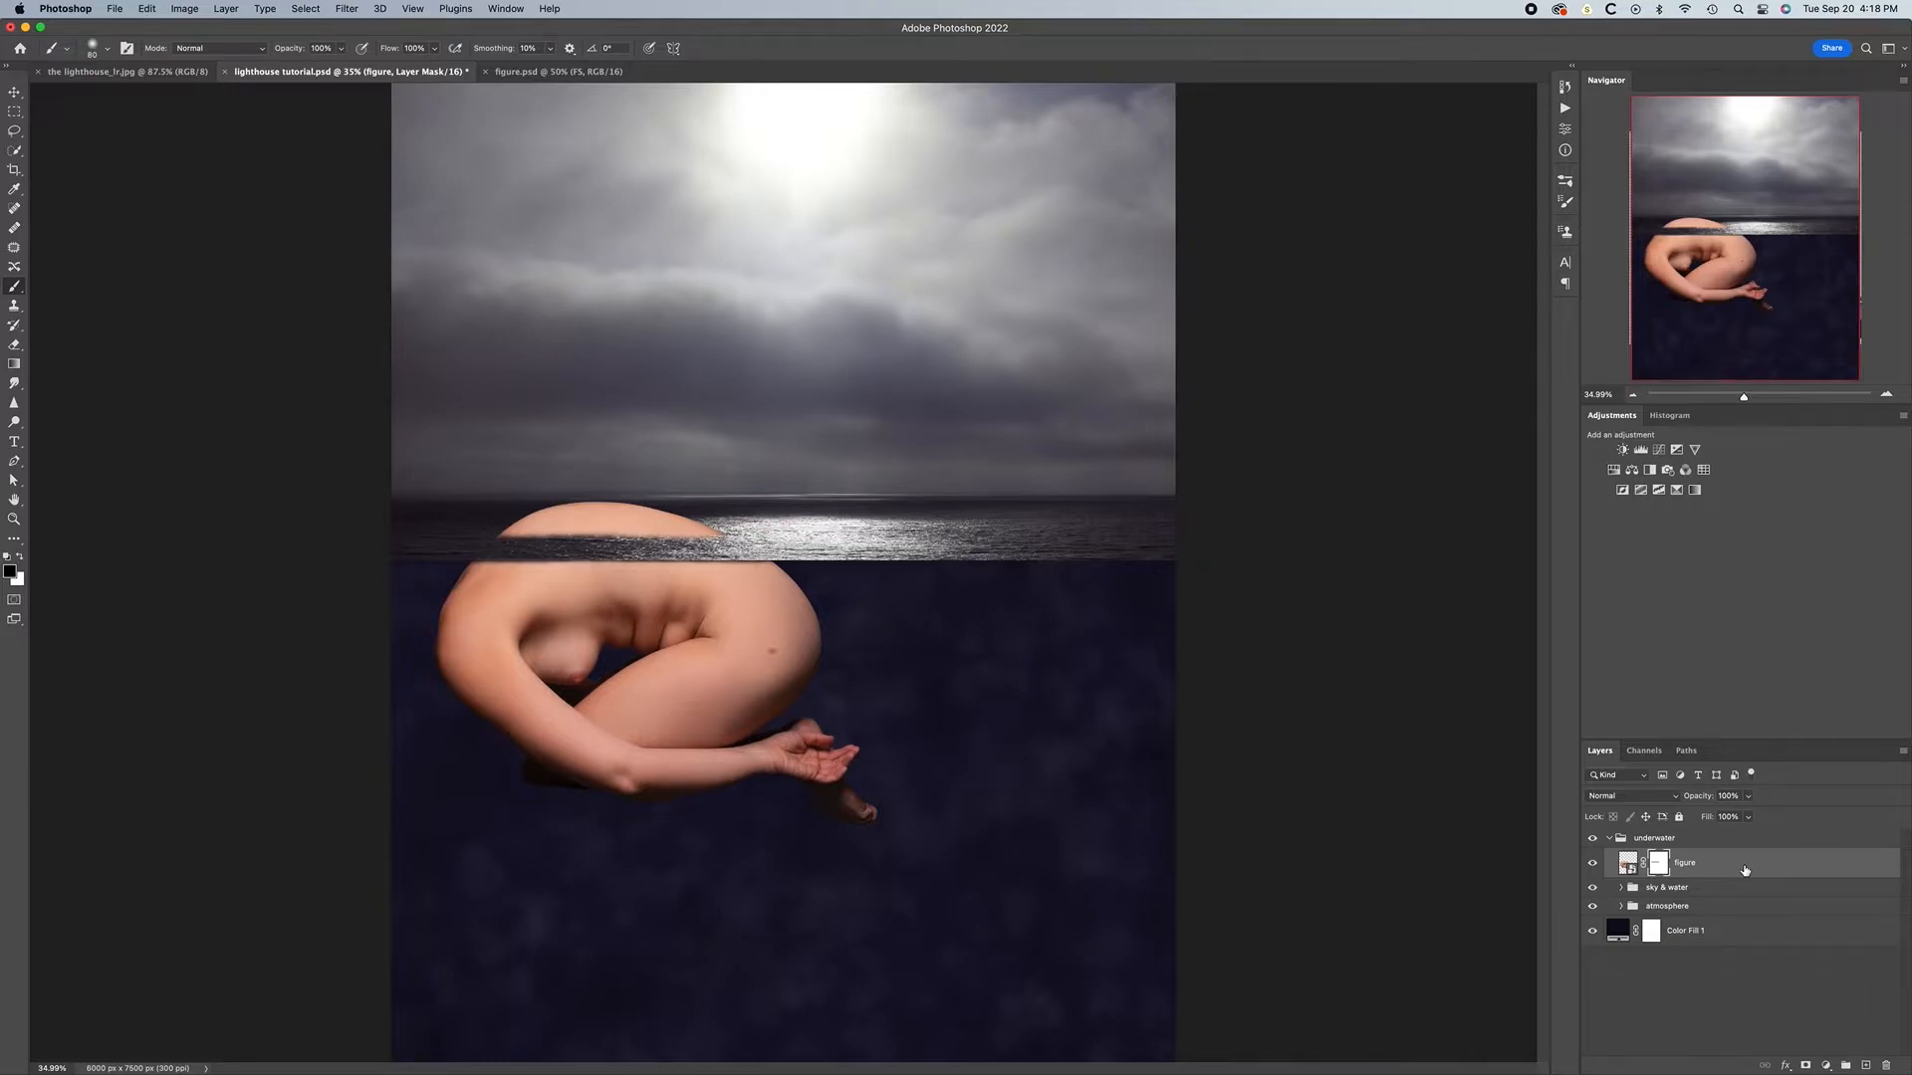
# Group the figure layer inside the underwater group and name the new group "figure"
pyautogui.press('super+g')
pyautogui.click(1621, 857)
pyautogui.click(1621, 858)
pyautogui.doubleClick(1659, 857)
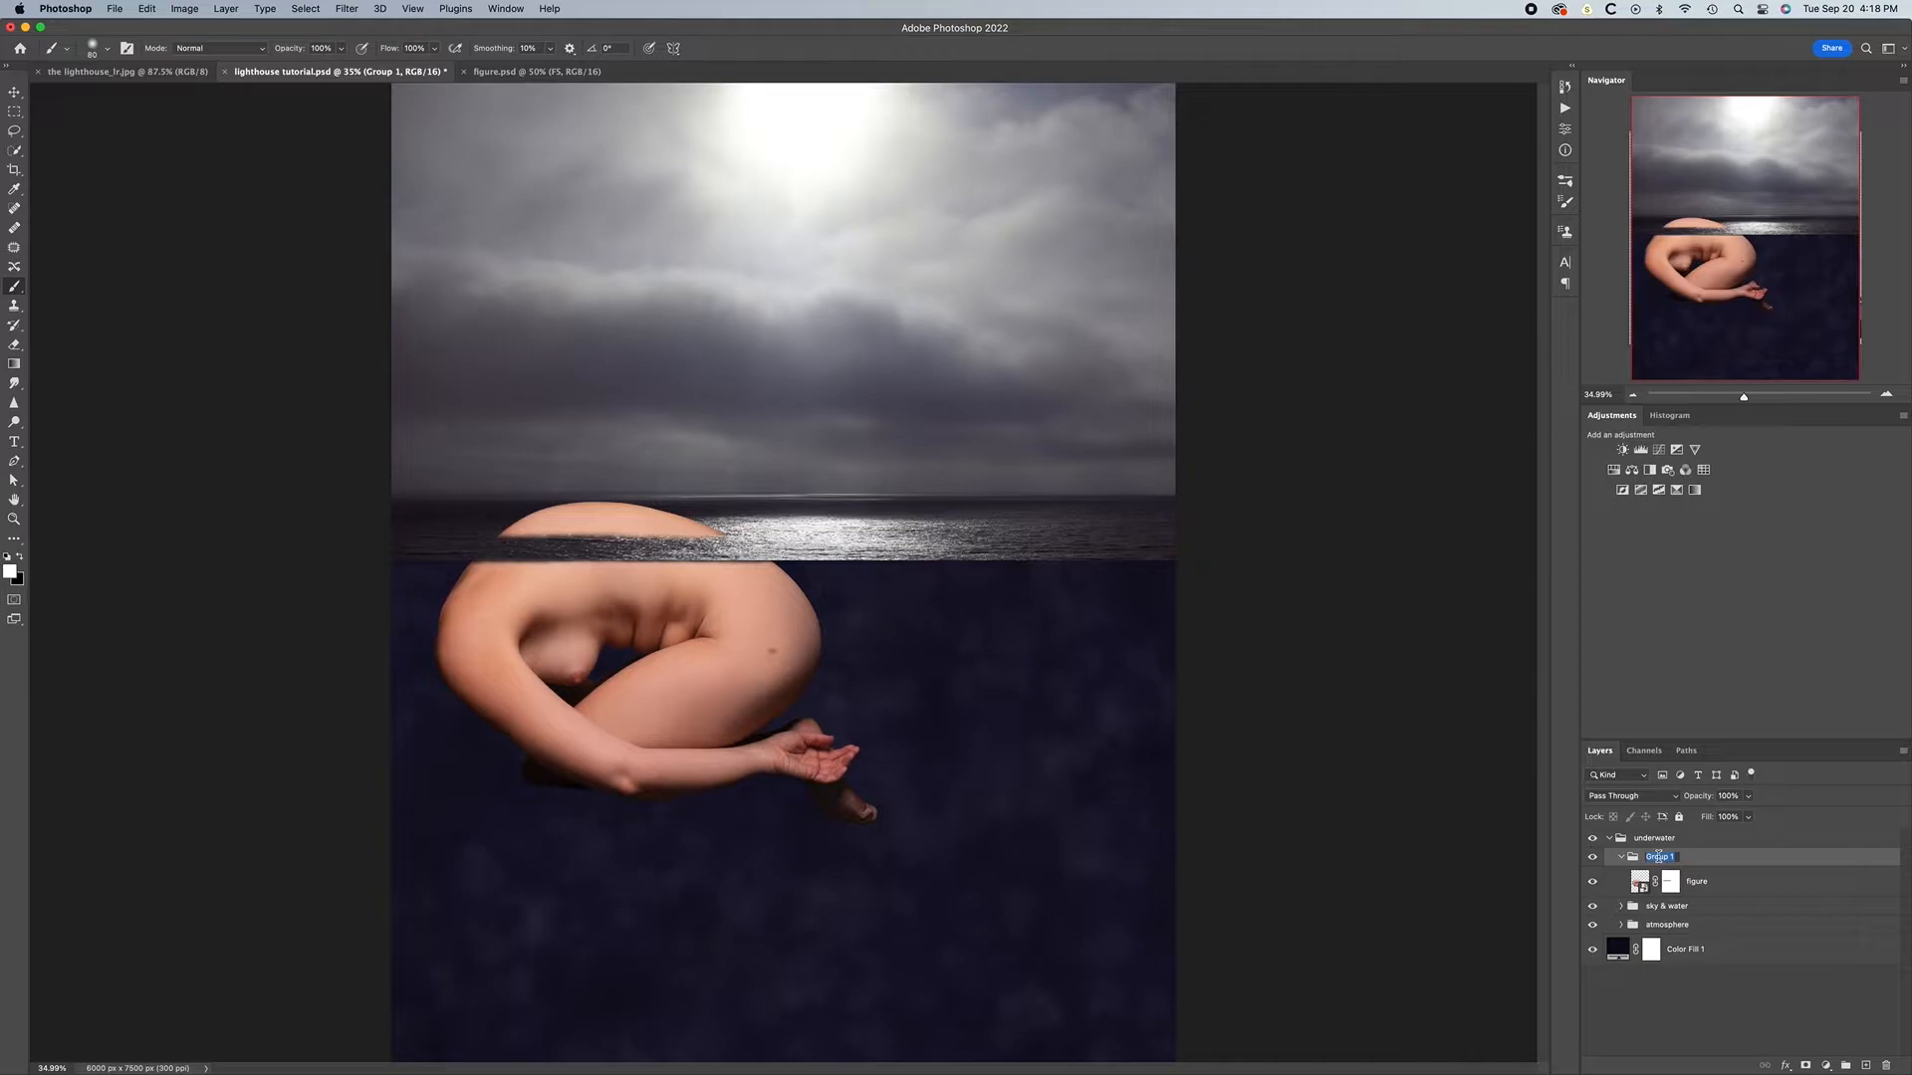
pyautogui.write('figure')
pyautogui.press('Return')
# Add a Levels adjustment clipped to the figure layer and set its blend mode to Luminosity
pyautogui.click(1749, 884)
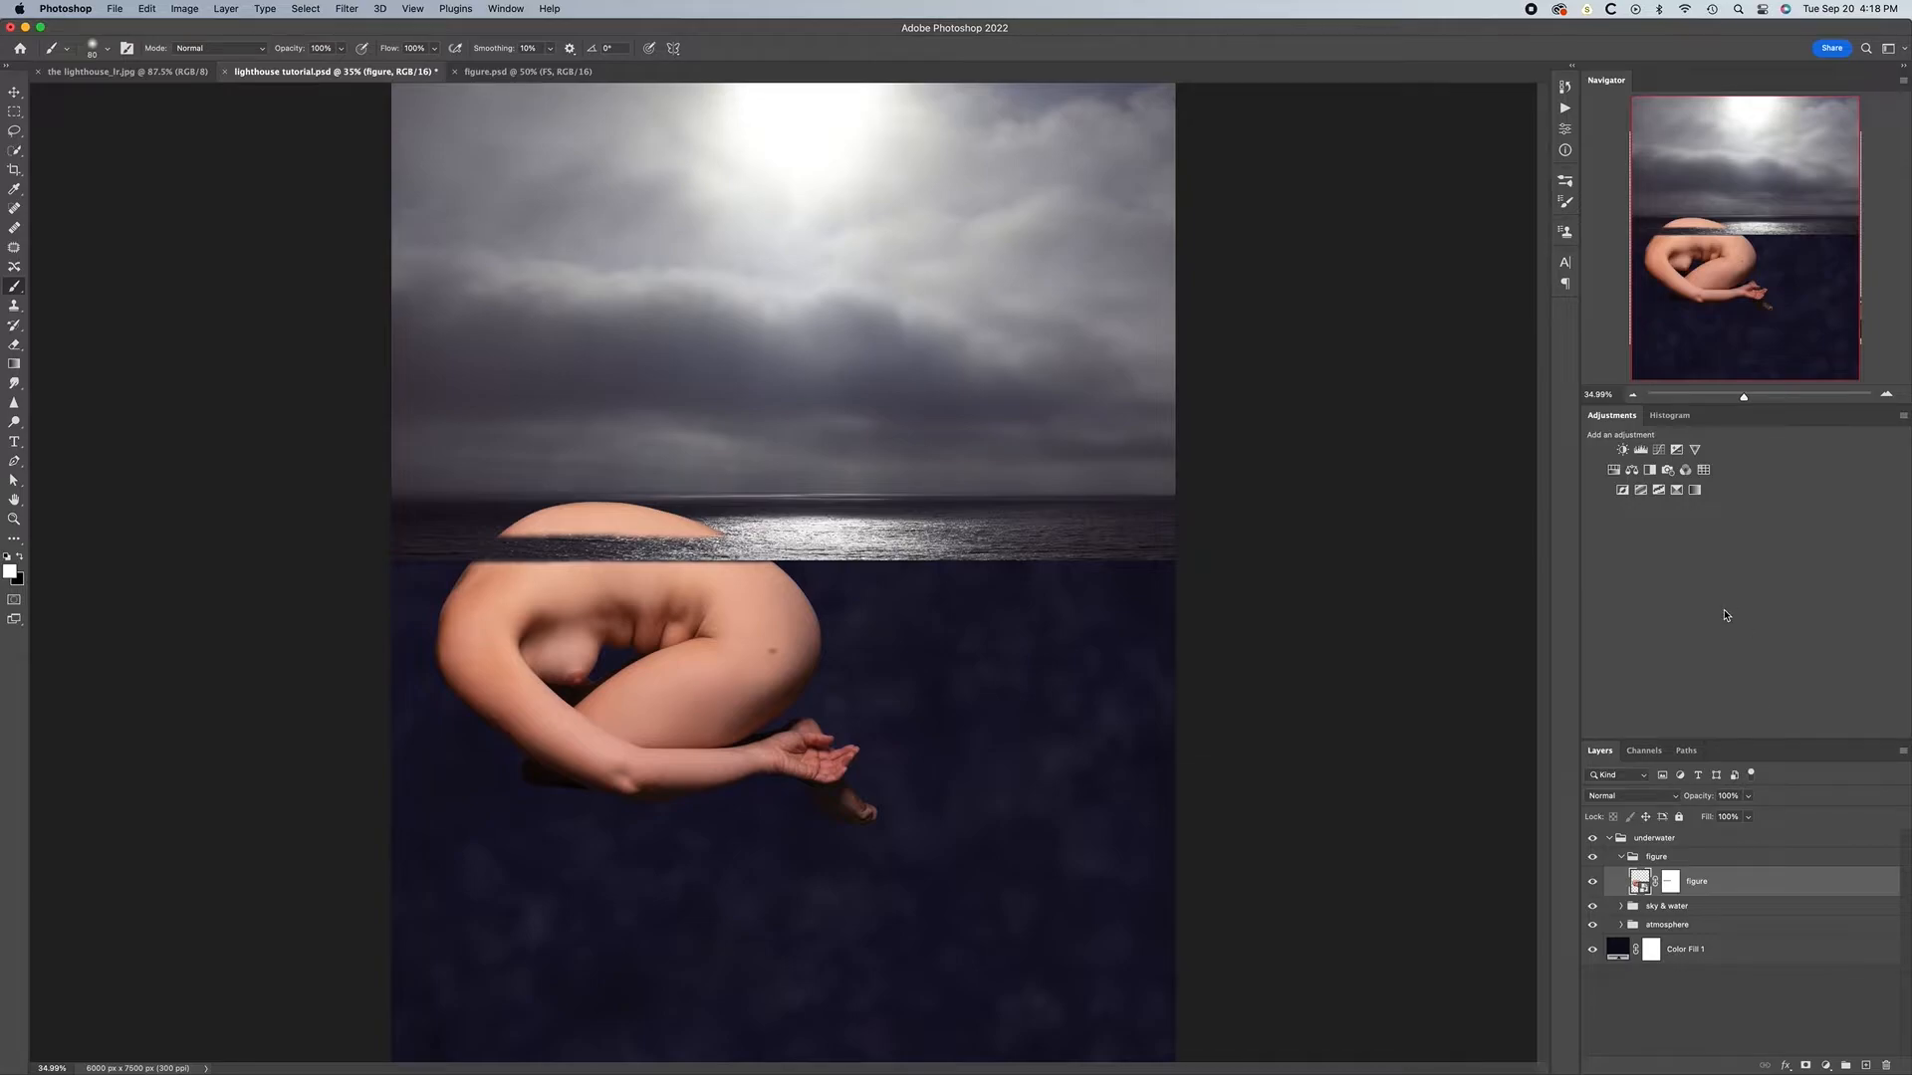
pyautogui.click(1642, 453)
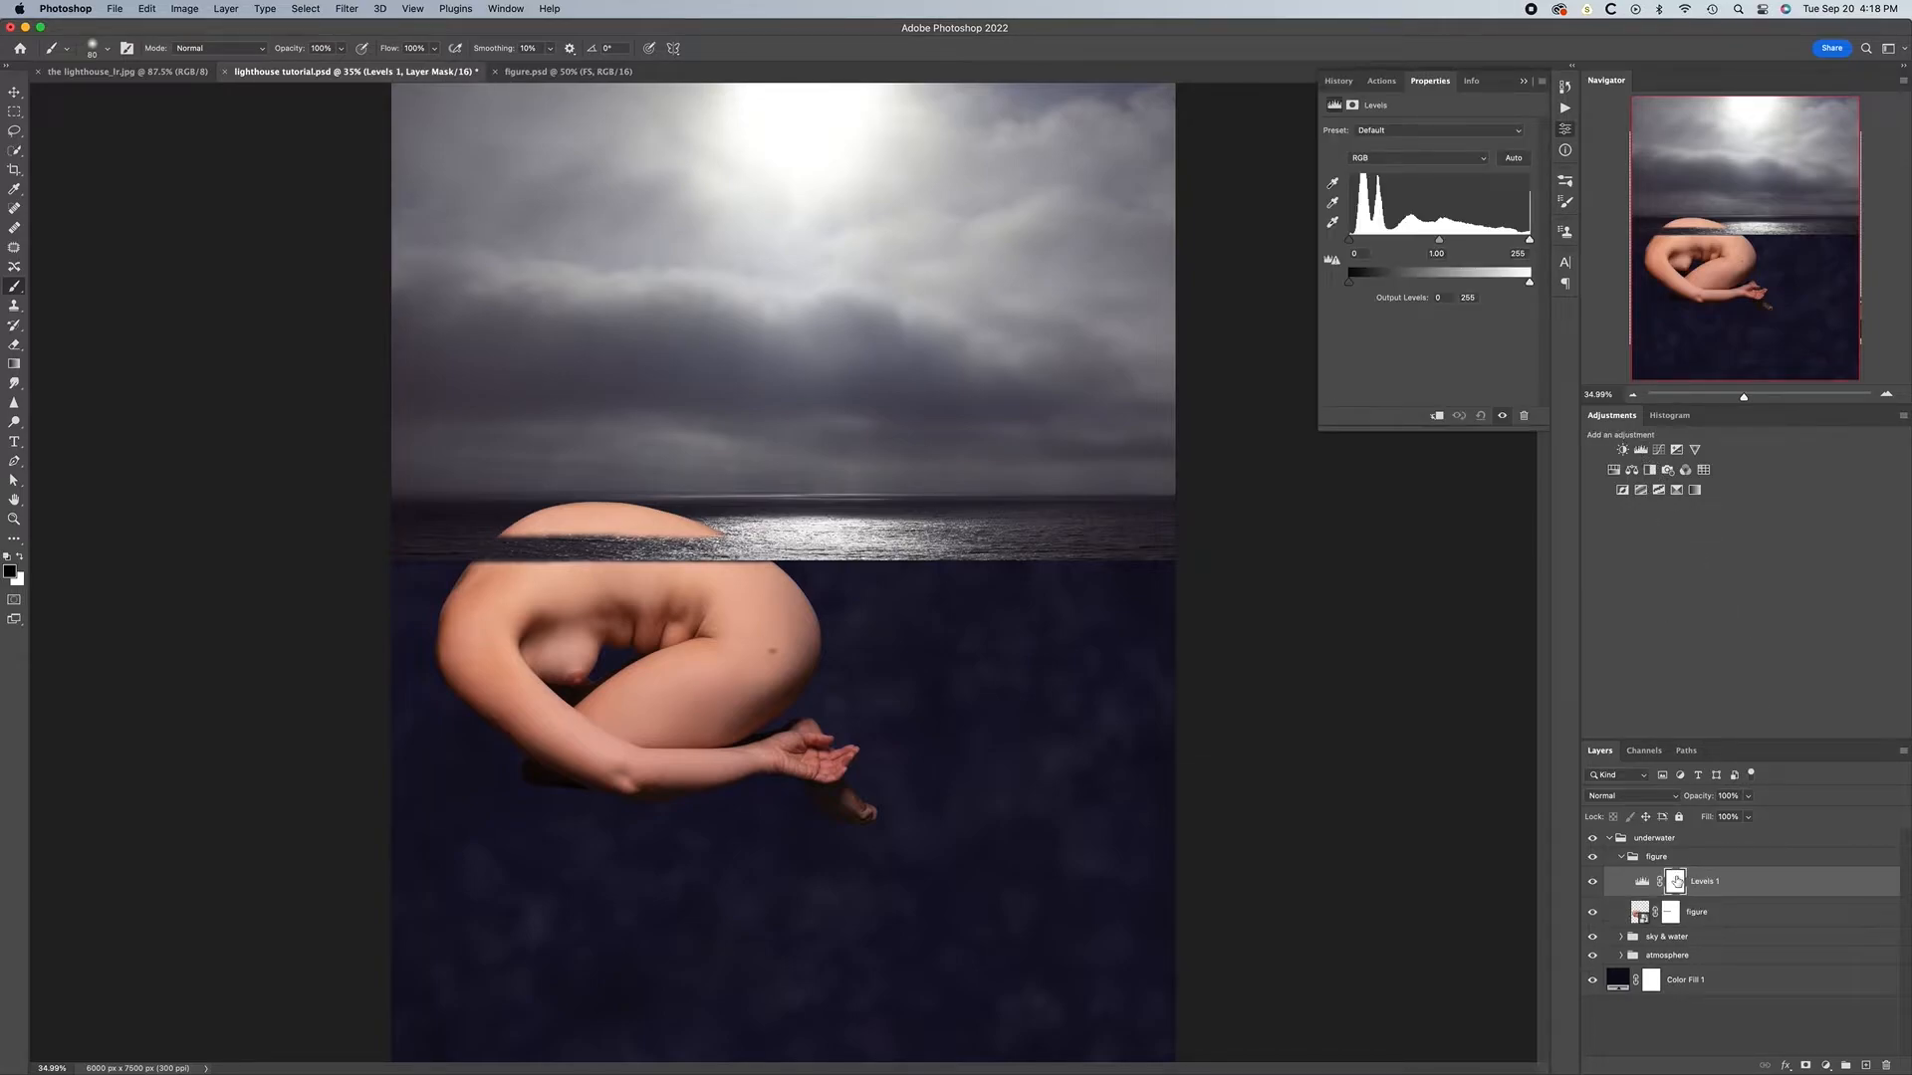
pyautogui.rightClick(1750, 884)
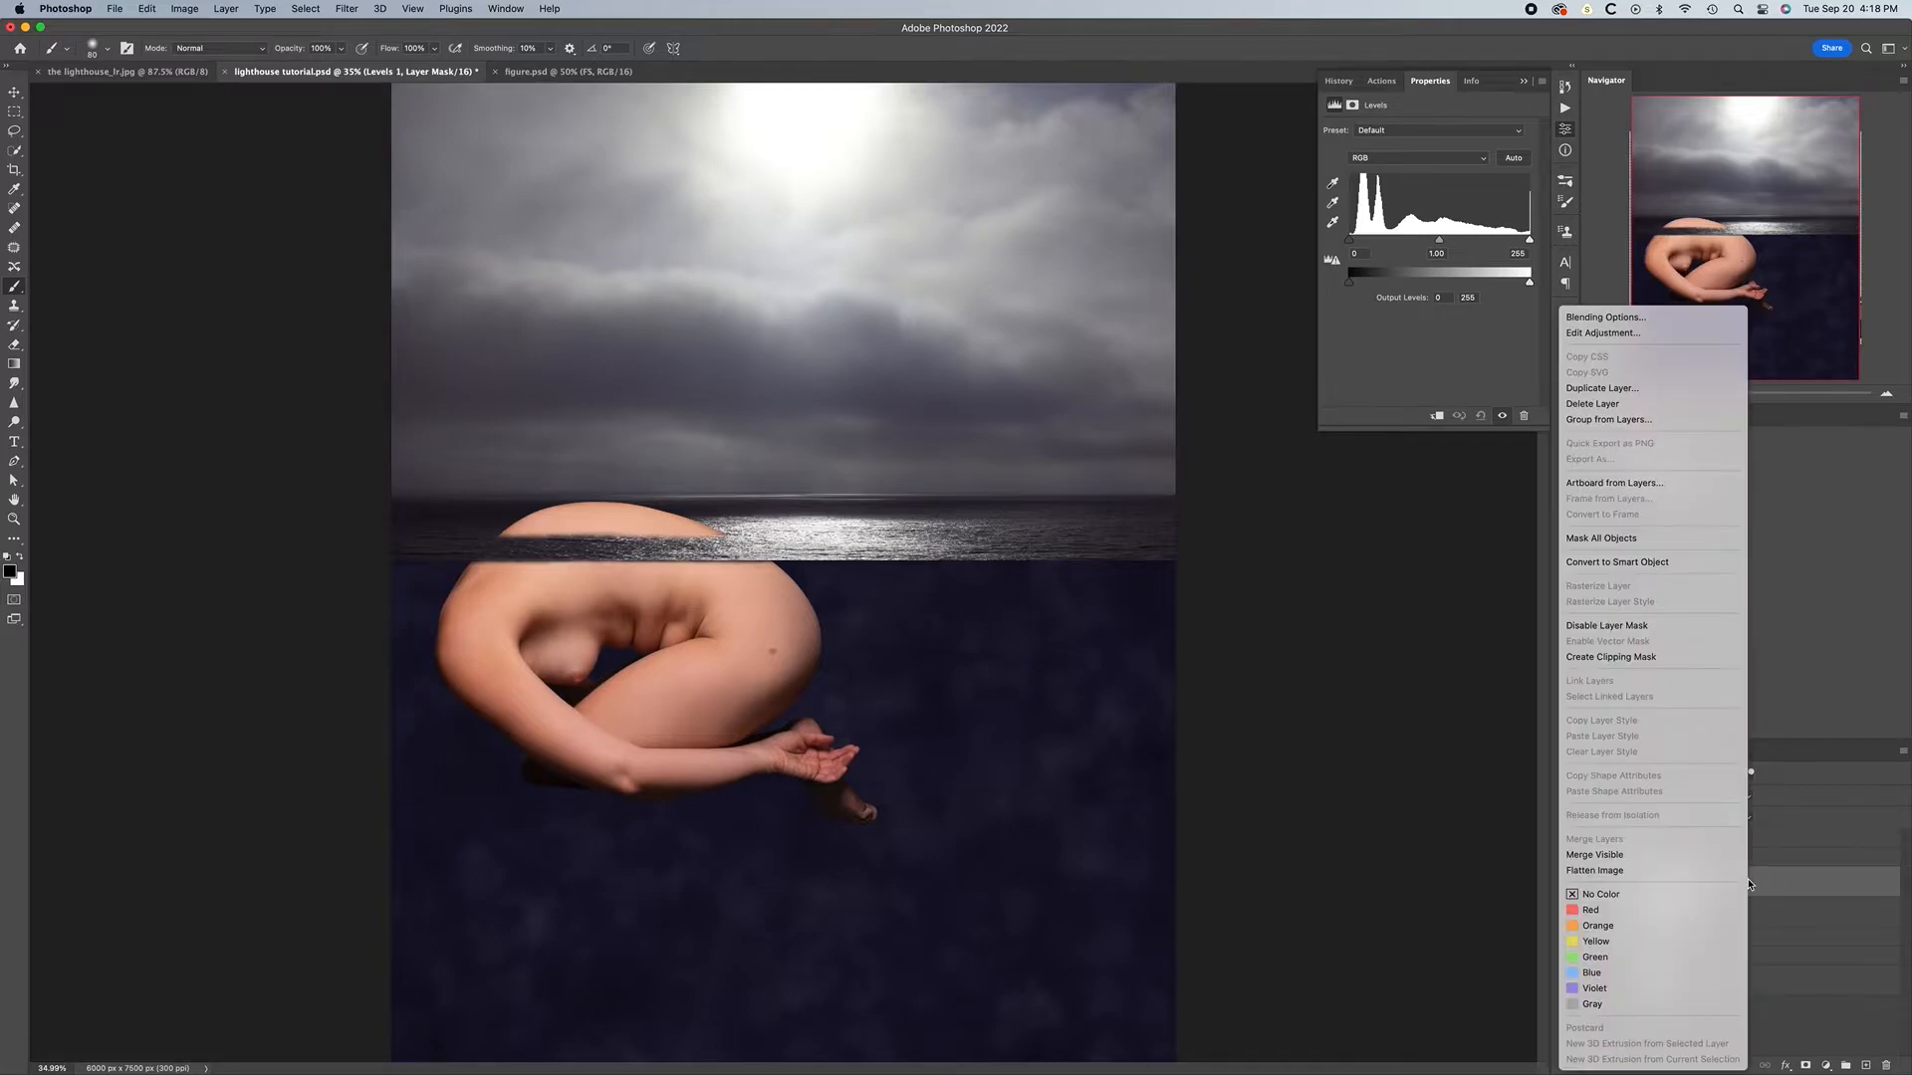
pyautogui.click(1641, 658)
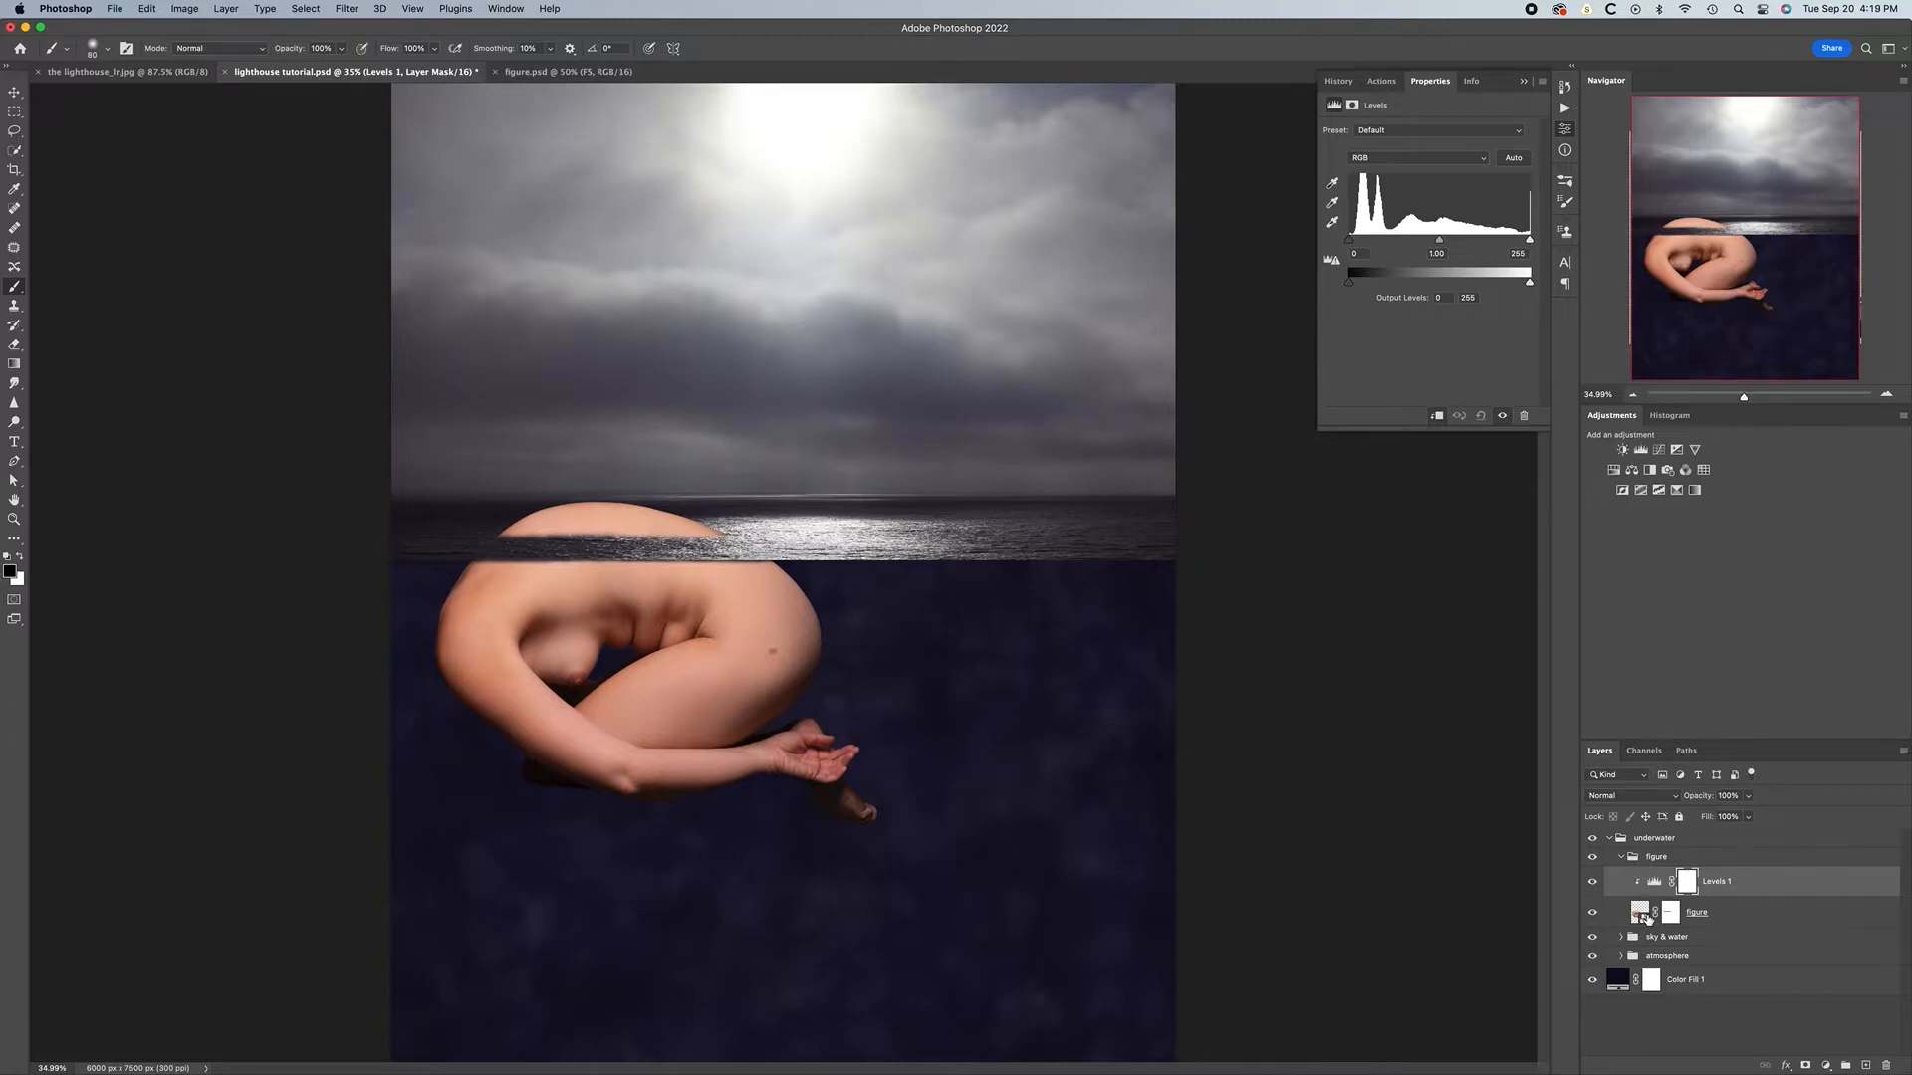
pyautogui.click(1677, 799)
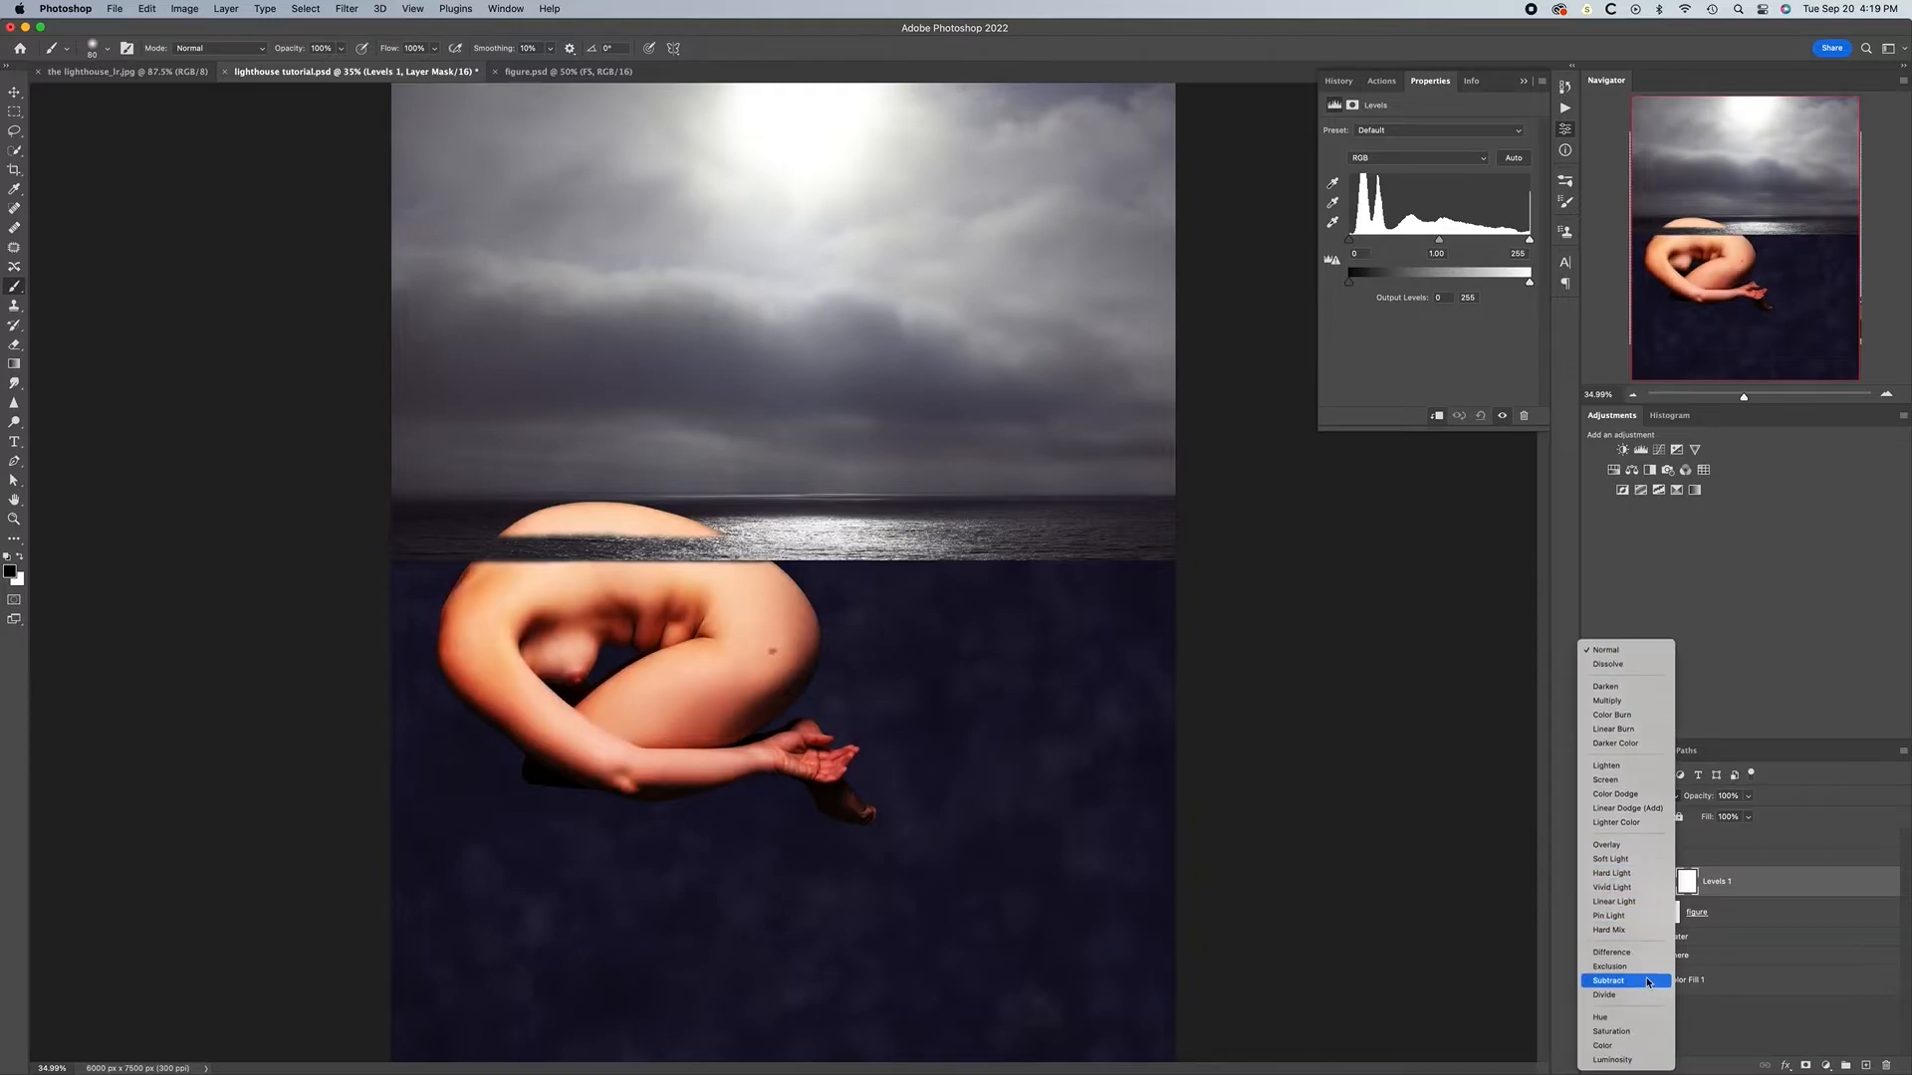
pyautogui.click(1627, 1059)
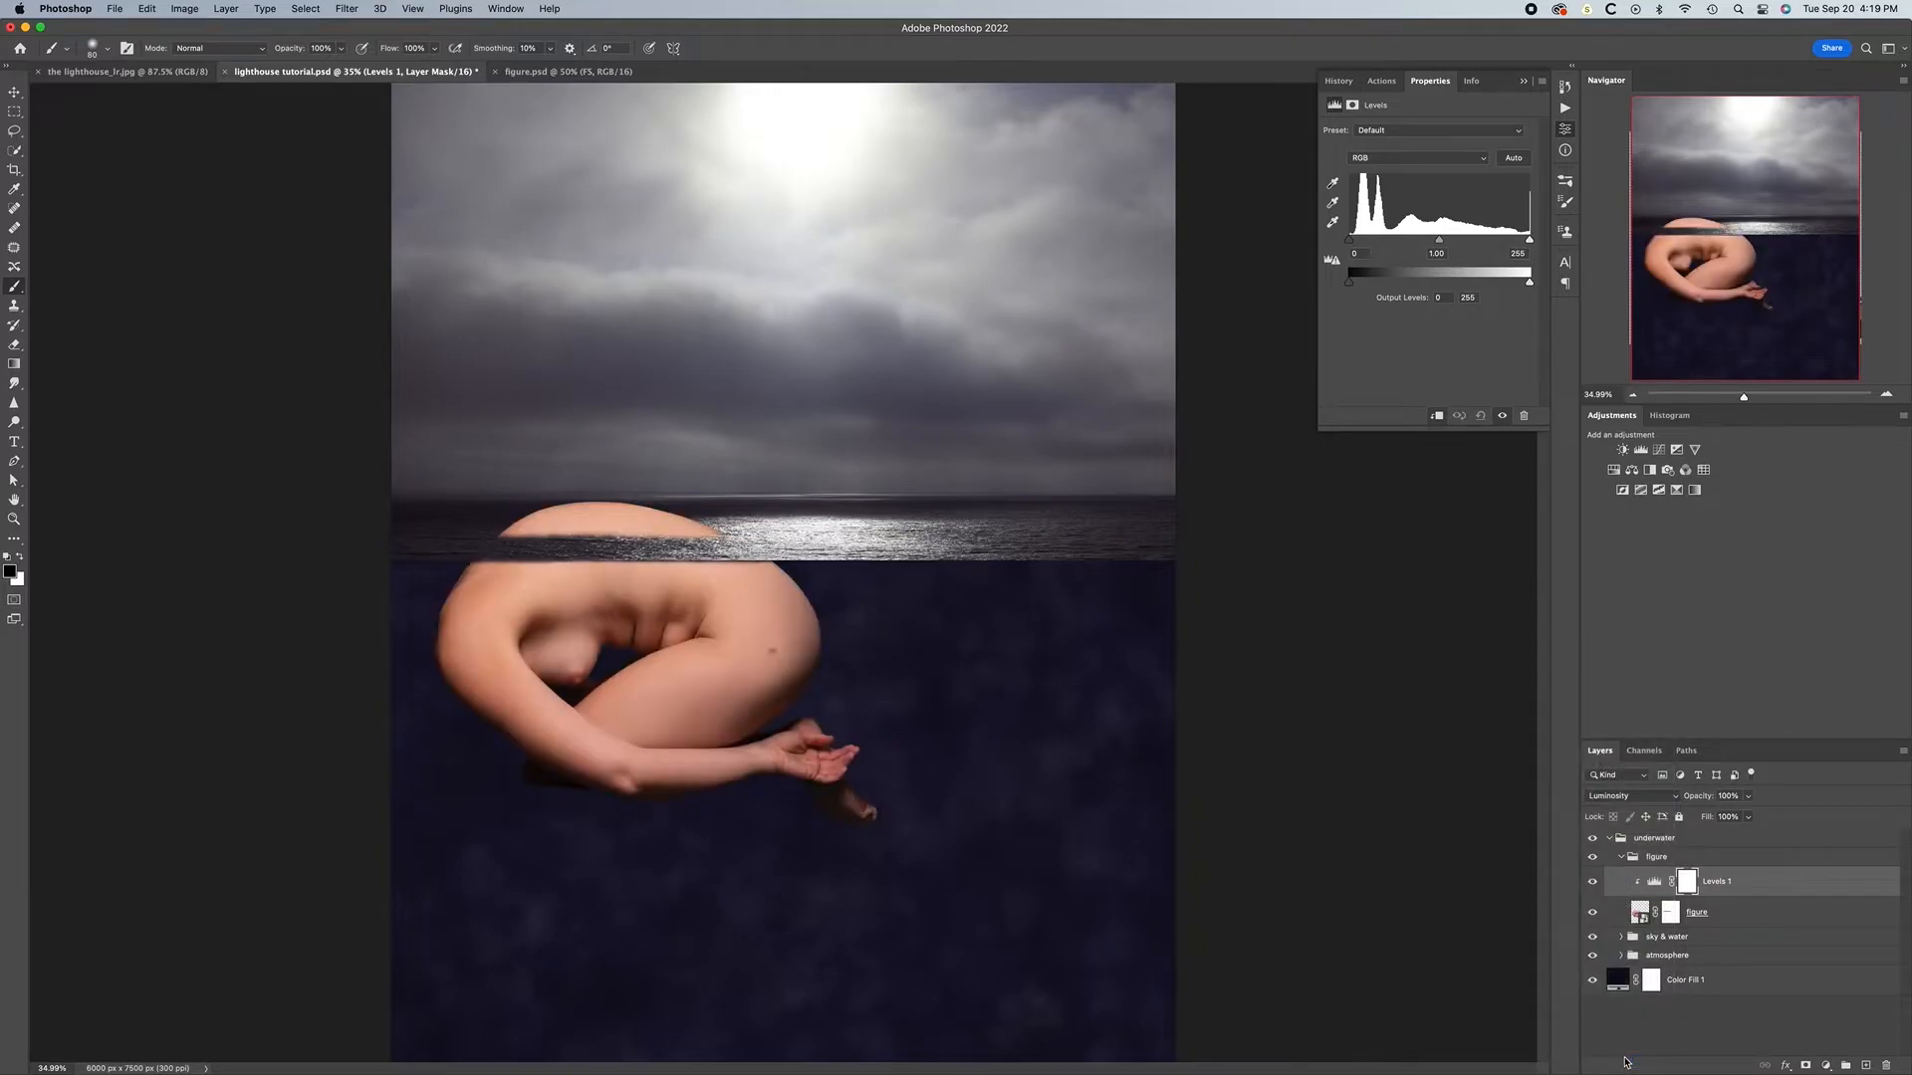
# Darken the figure in the Levels adjustment with output white 234, input black 8 and midtones 0.80
pyautogui.click(1653, 881)
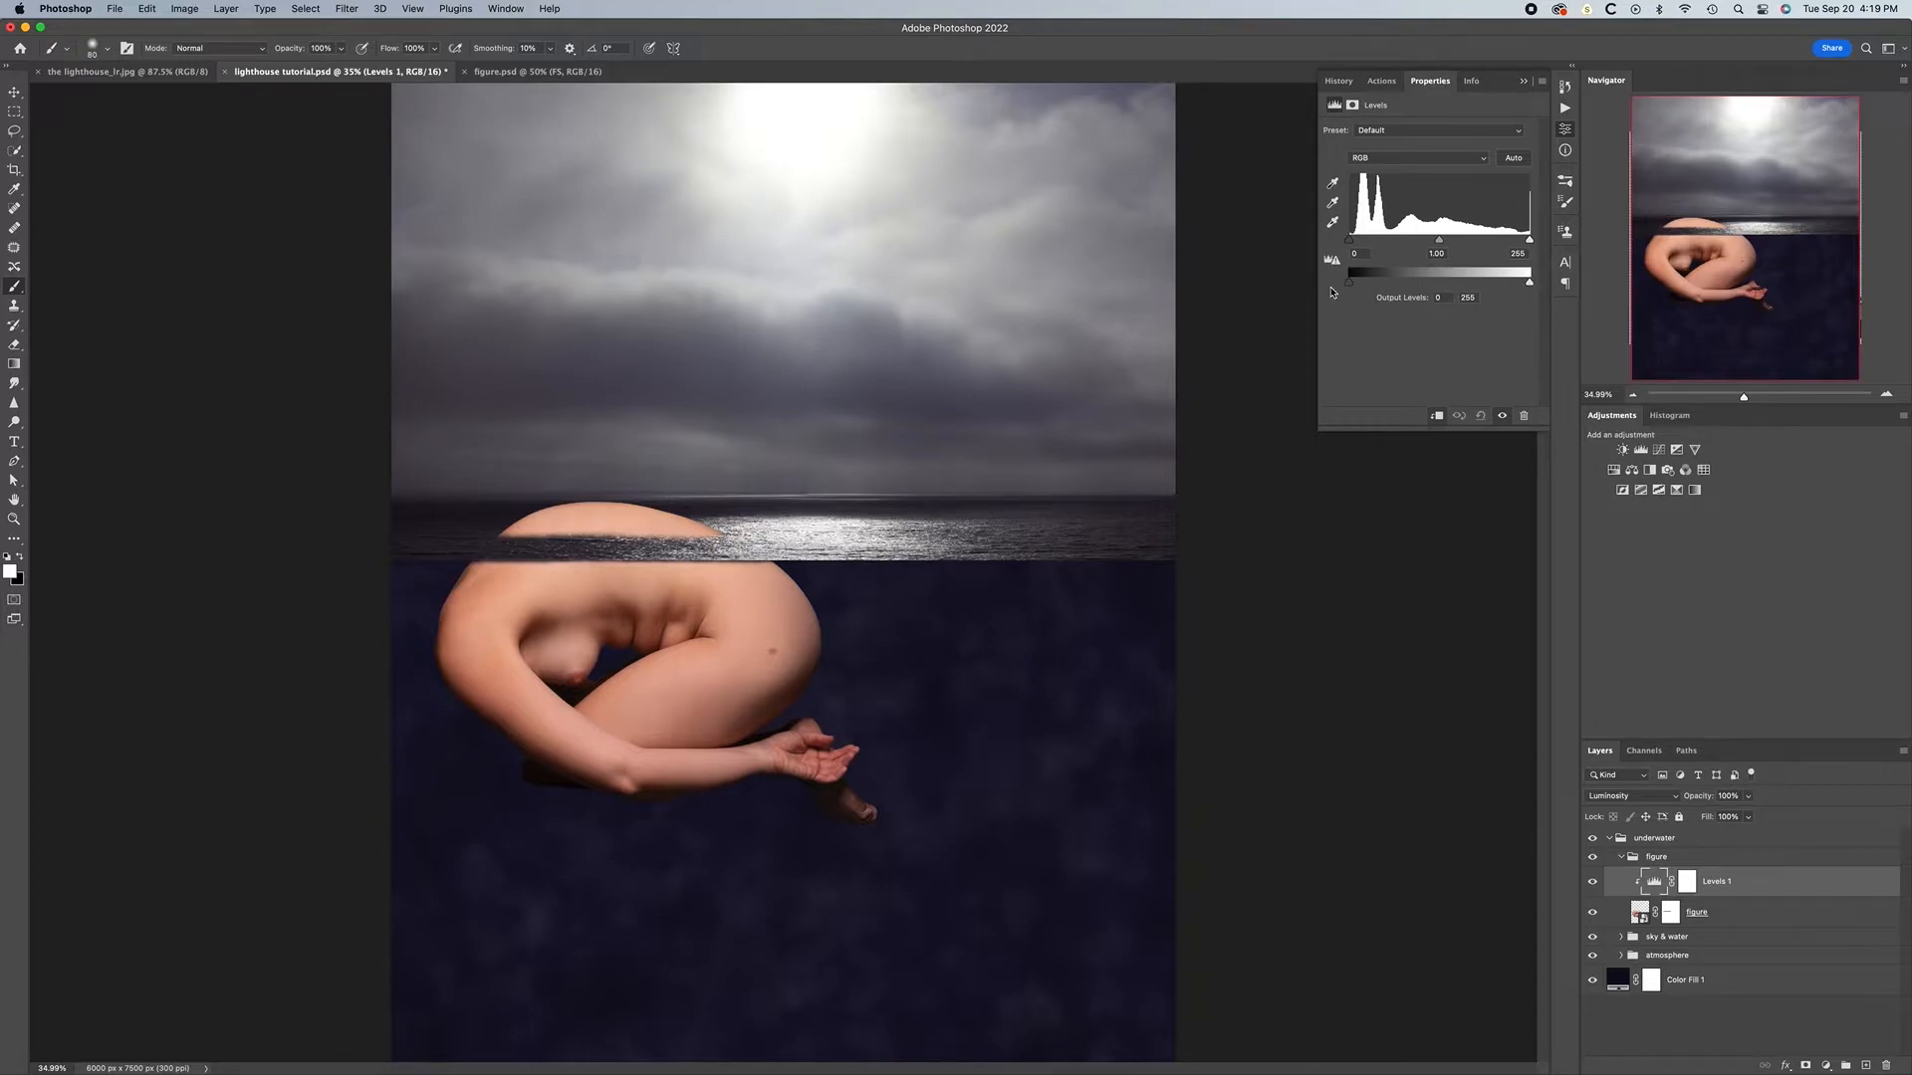
pyautogui.moveTo(1529, 286); pyautogui.dragTo(1511, 286)
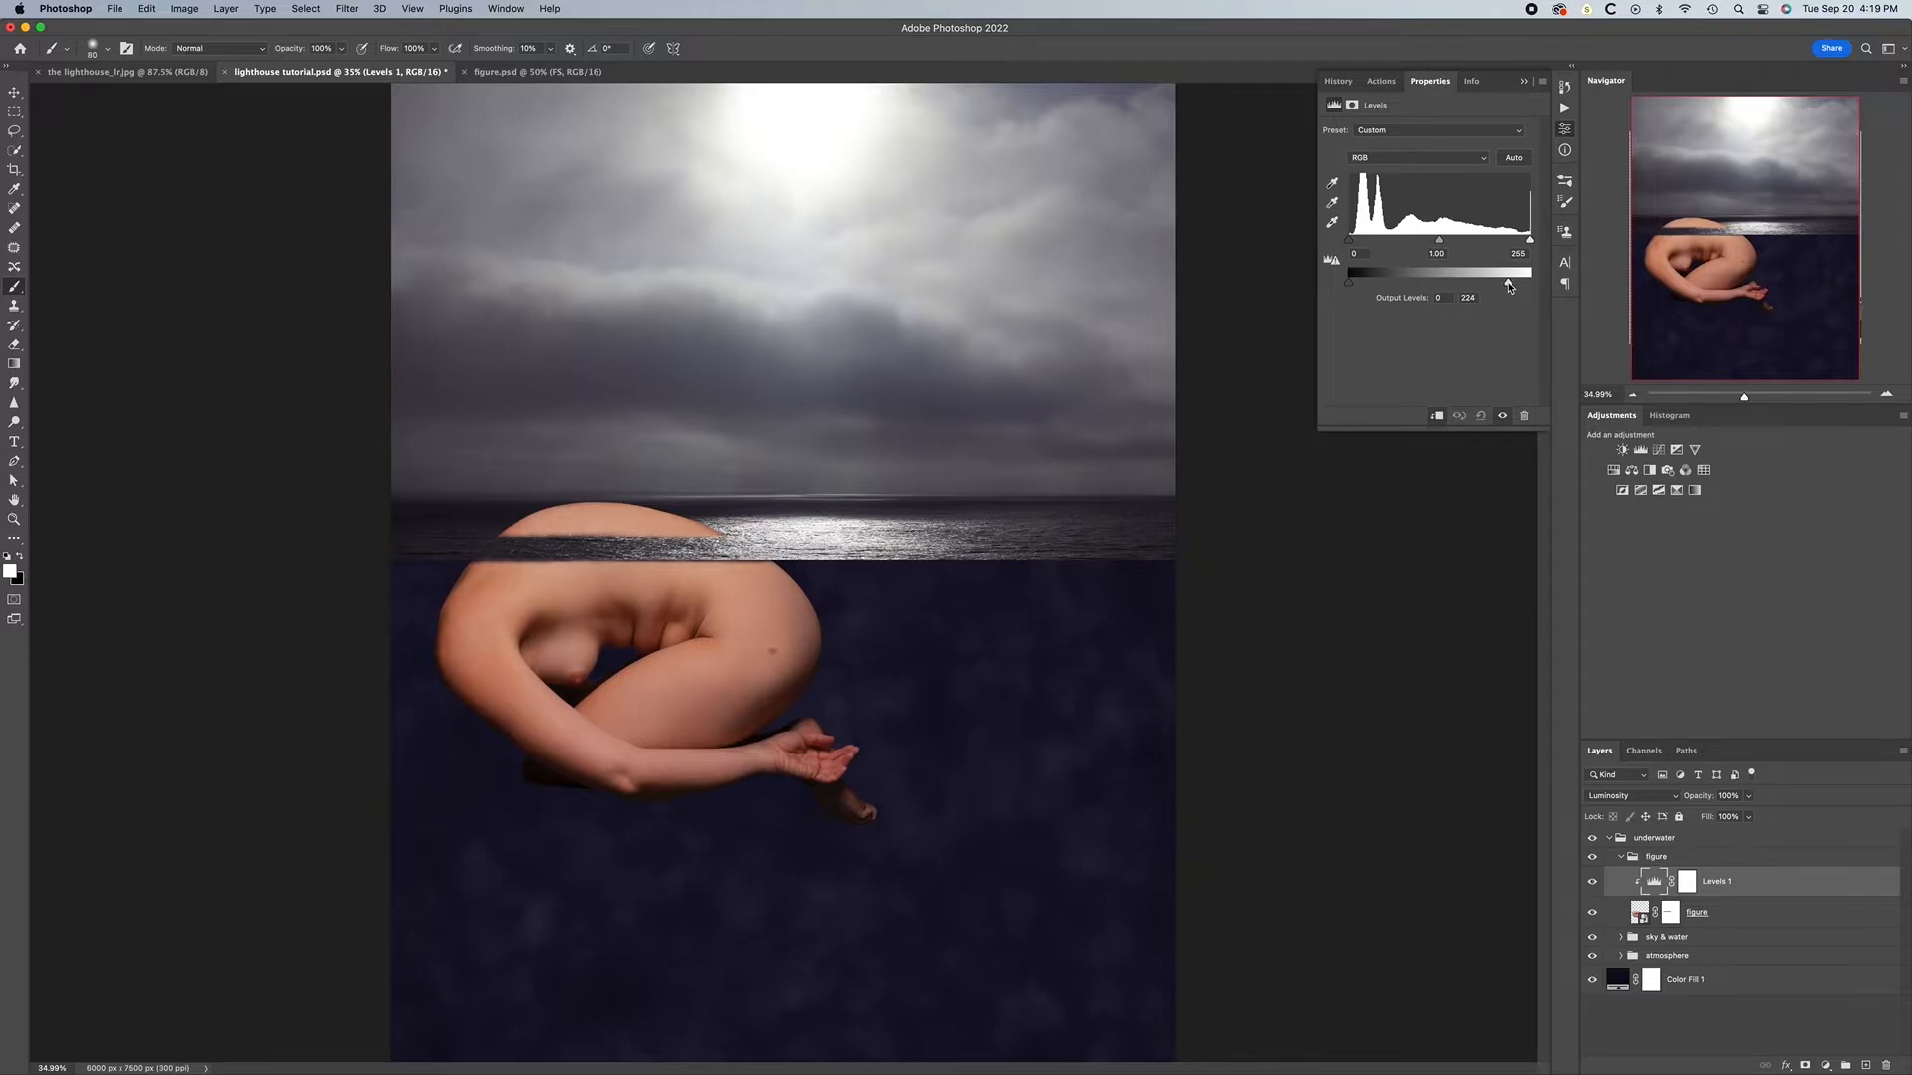
pyautogui.moveTo(1509, 286); pyautogui.dragTo(1514, 287)
pyautogui.moveTo(1350, 242); pyautogui.dragTo(1453, 242)
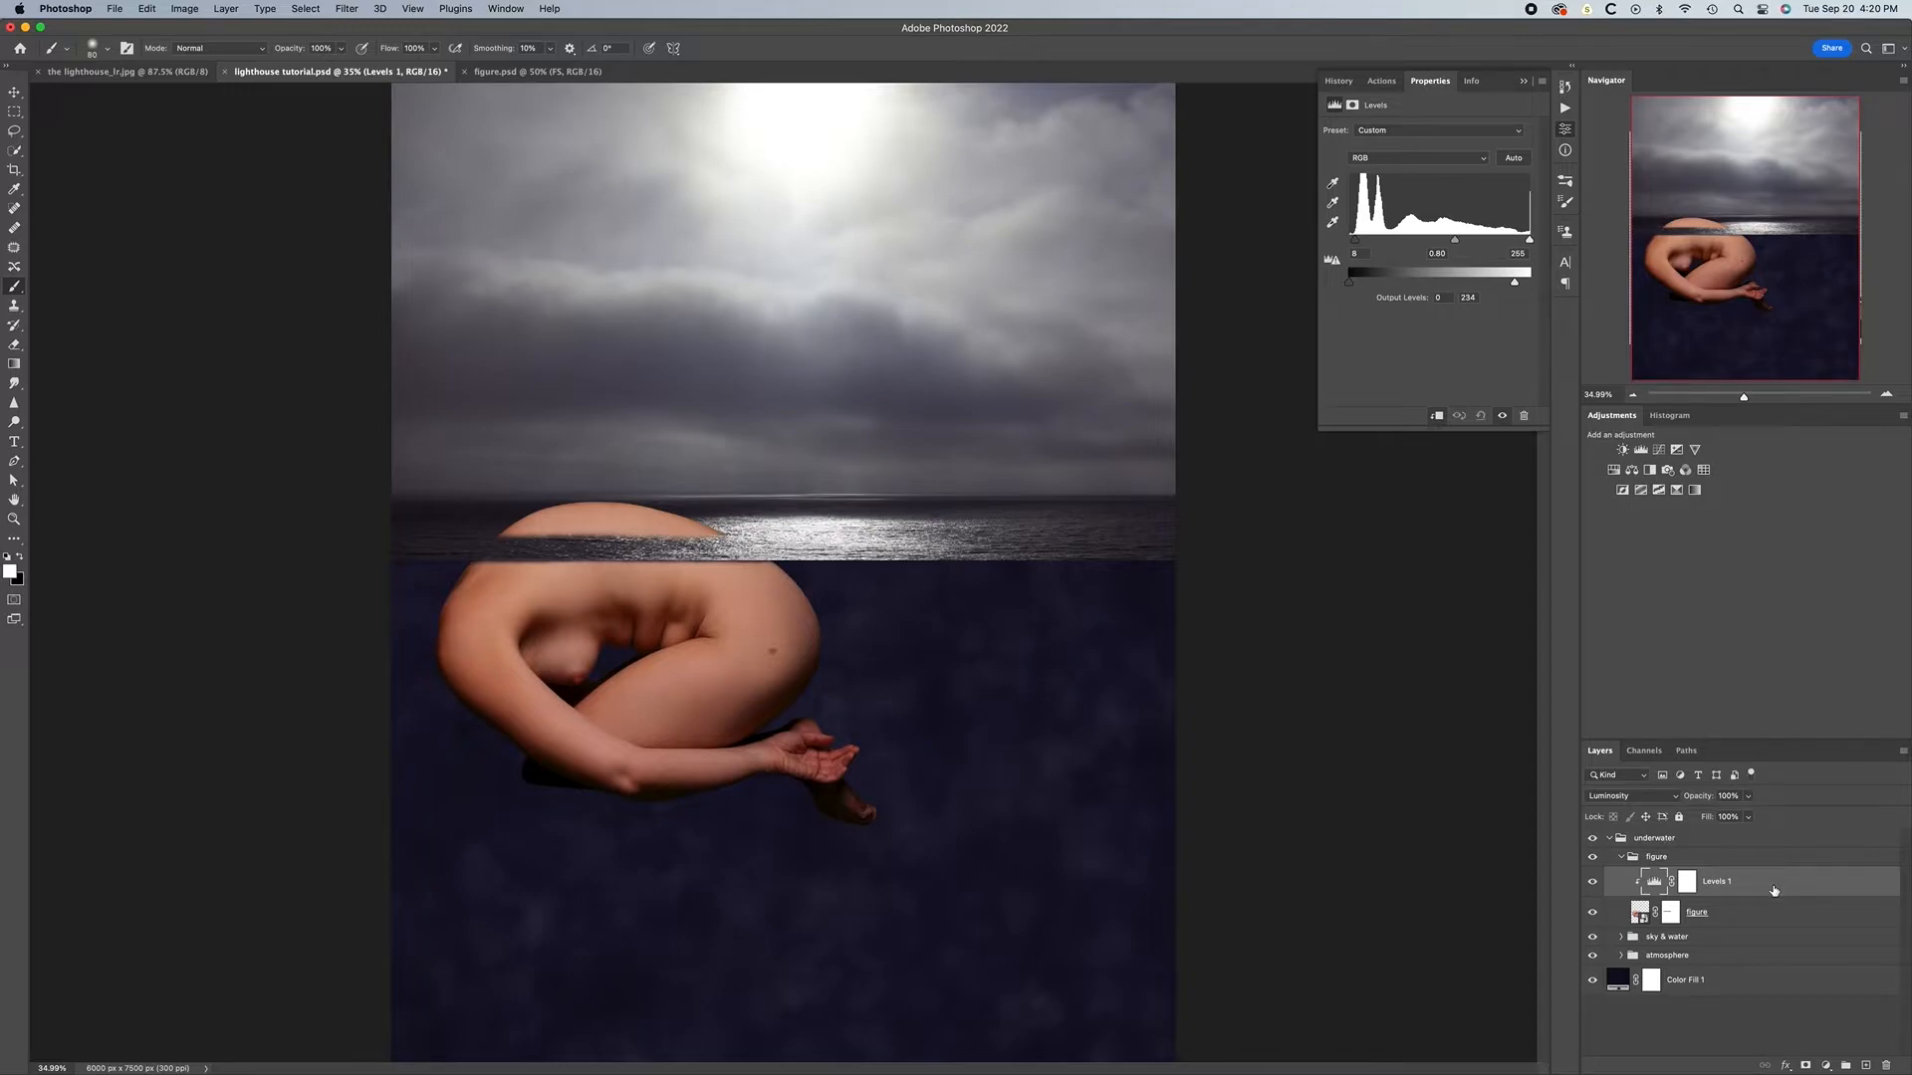
# Add a Hue/Saturation adjustment clipped to the figure and lower its Master saturation to -13
pyautogui.click(1612, 472)
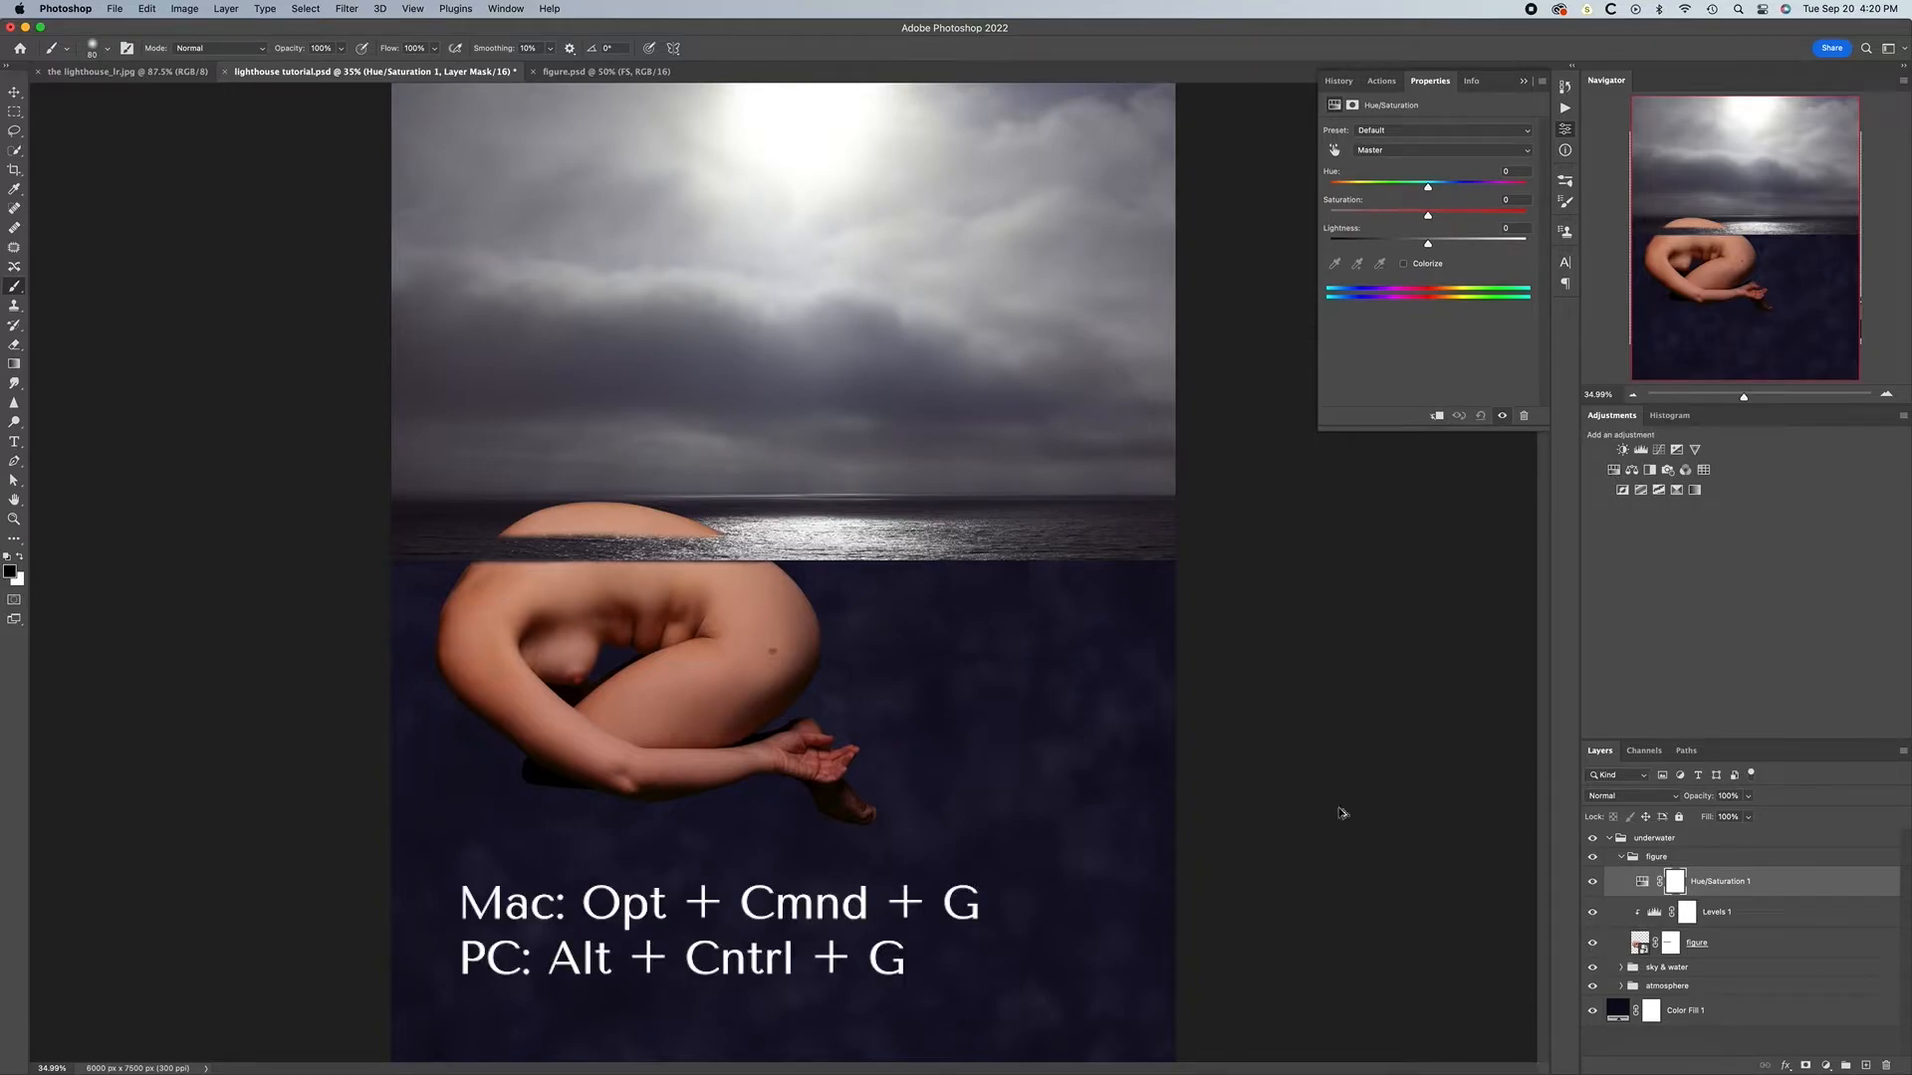
pyautogui.press('alt+super+g')
pyautogui.moveTo(1425, 218); pyautogui.dragTo(1417, 219)
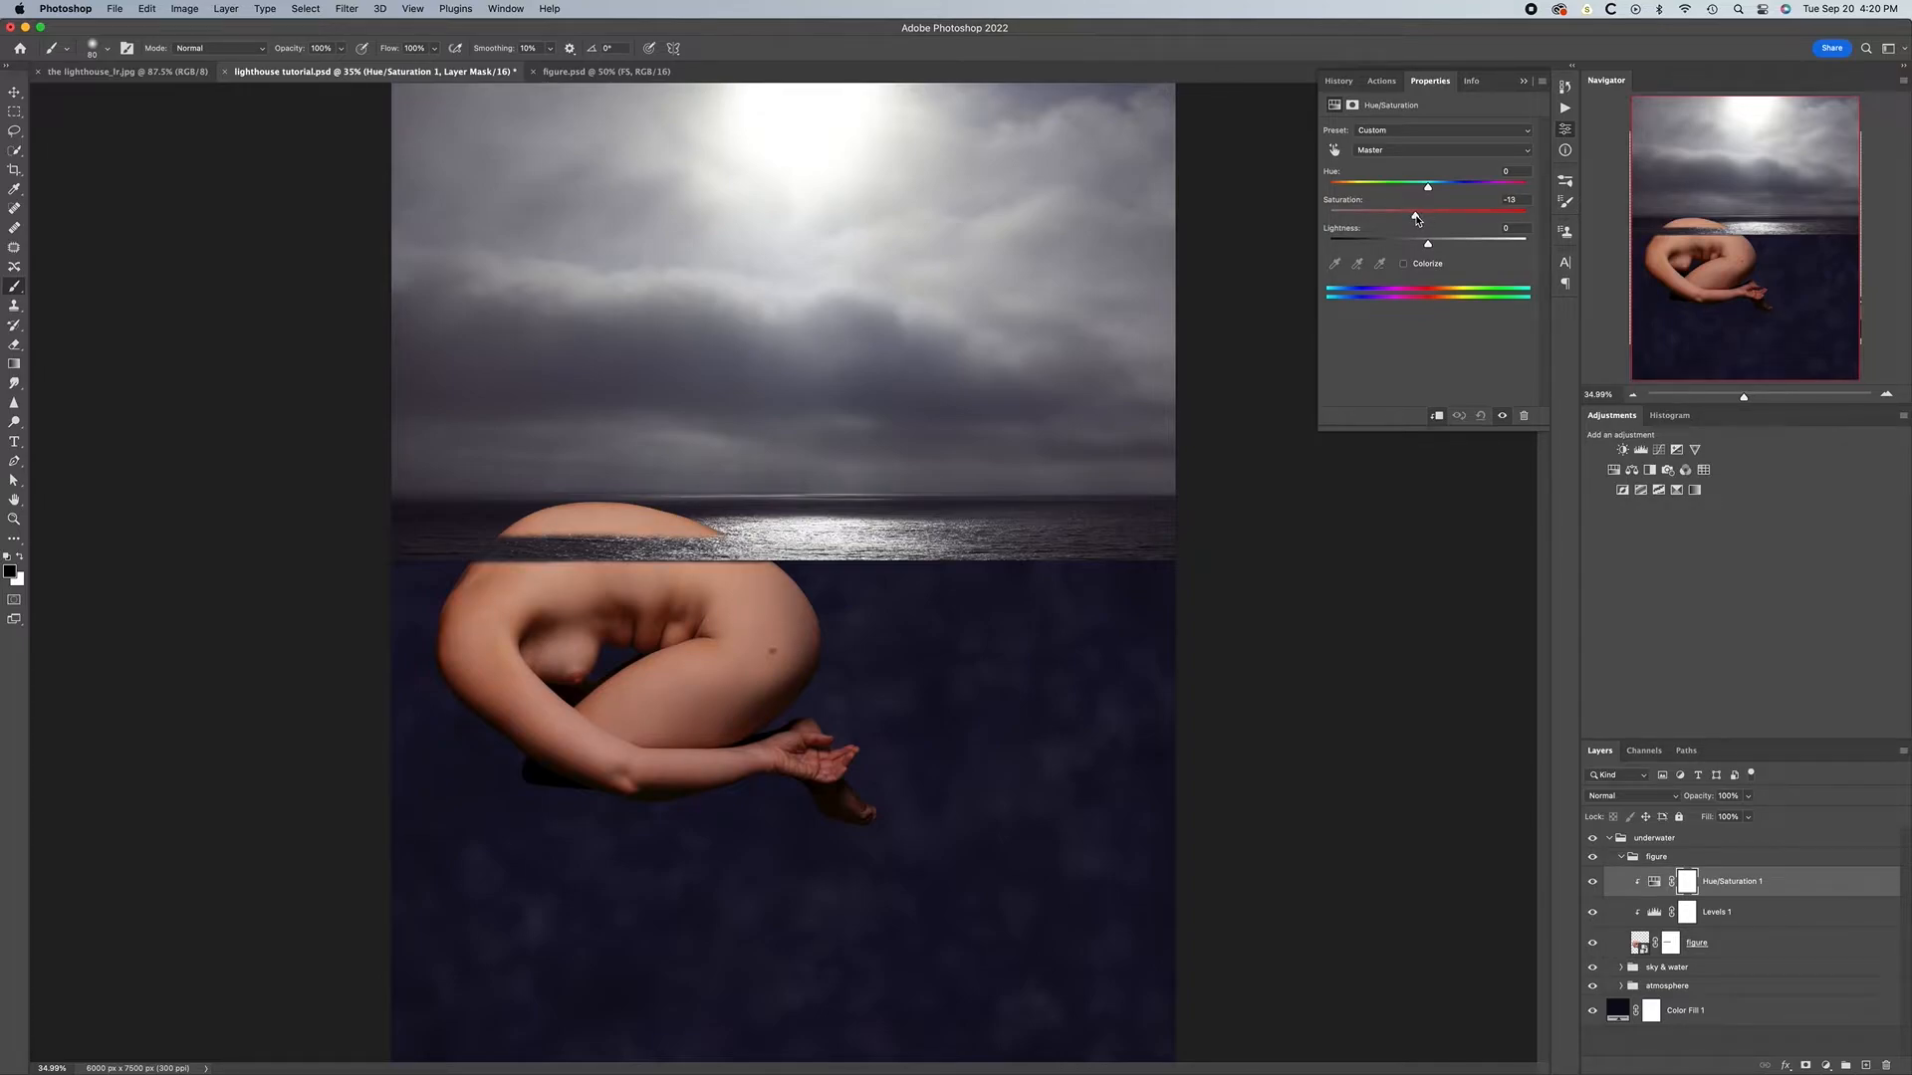
pyautogui.click(1523, 84)
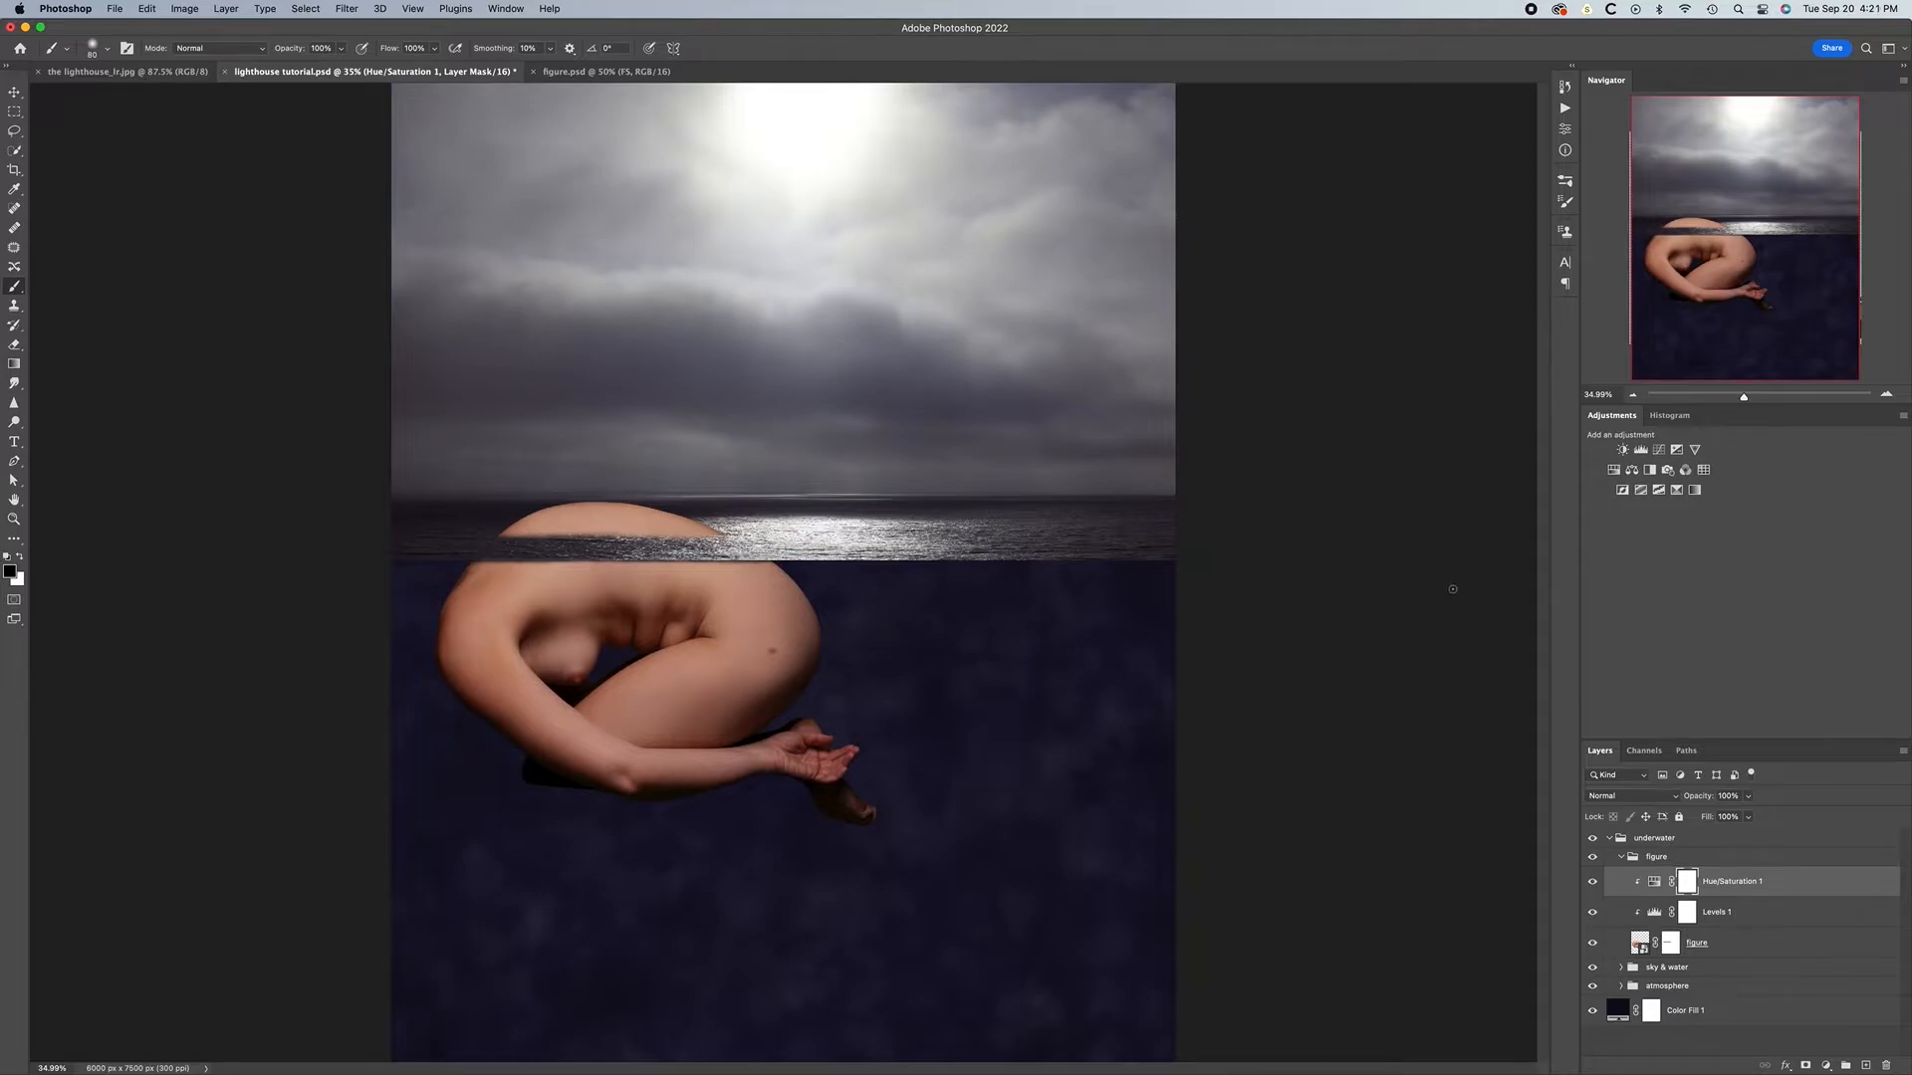
# Add a second clipped Hue/Saturation adjustment and set the Reds to hue 7 and saturation -7
pyautogui.click(1614, 471)
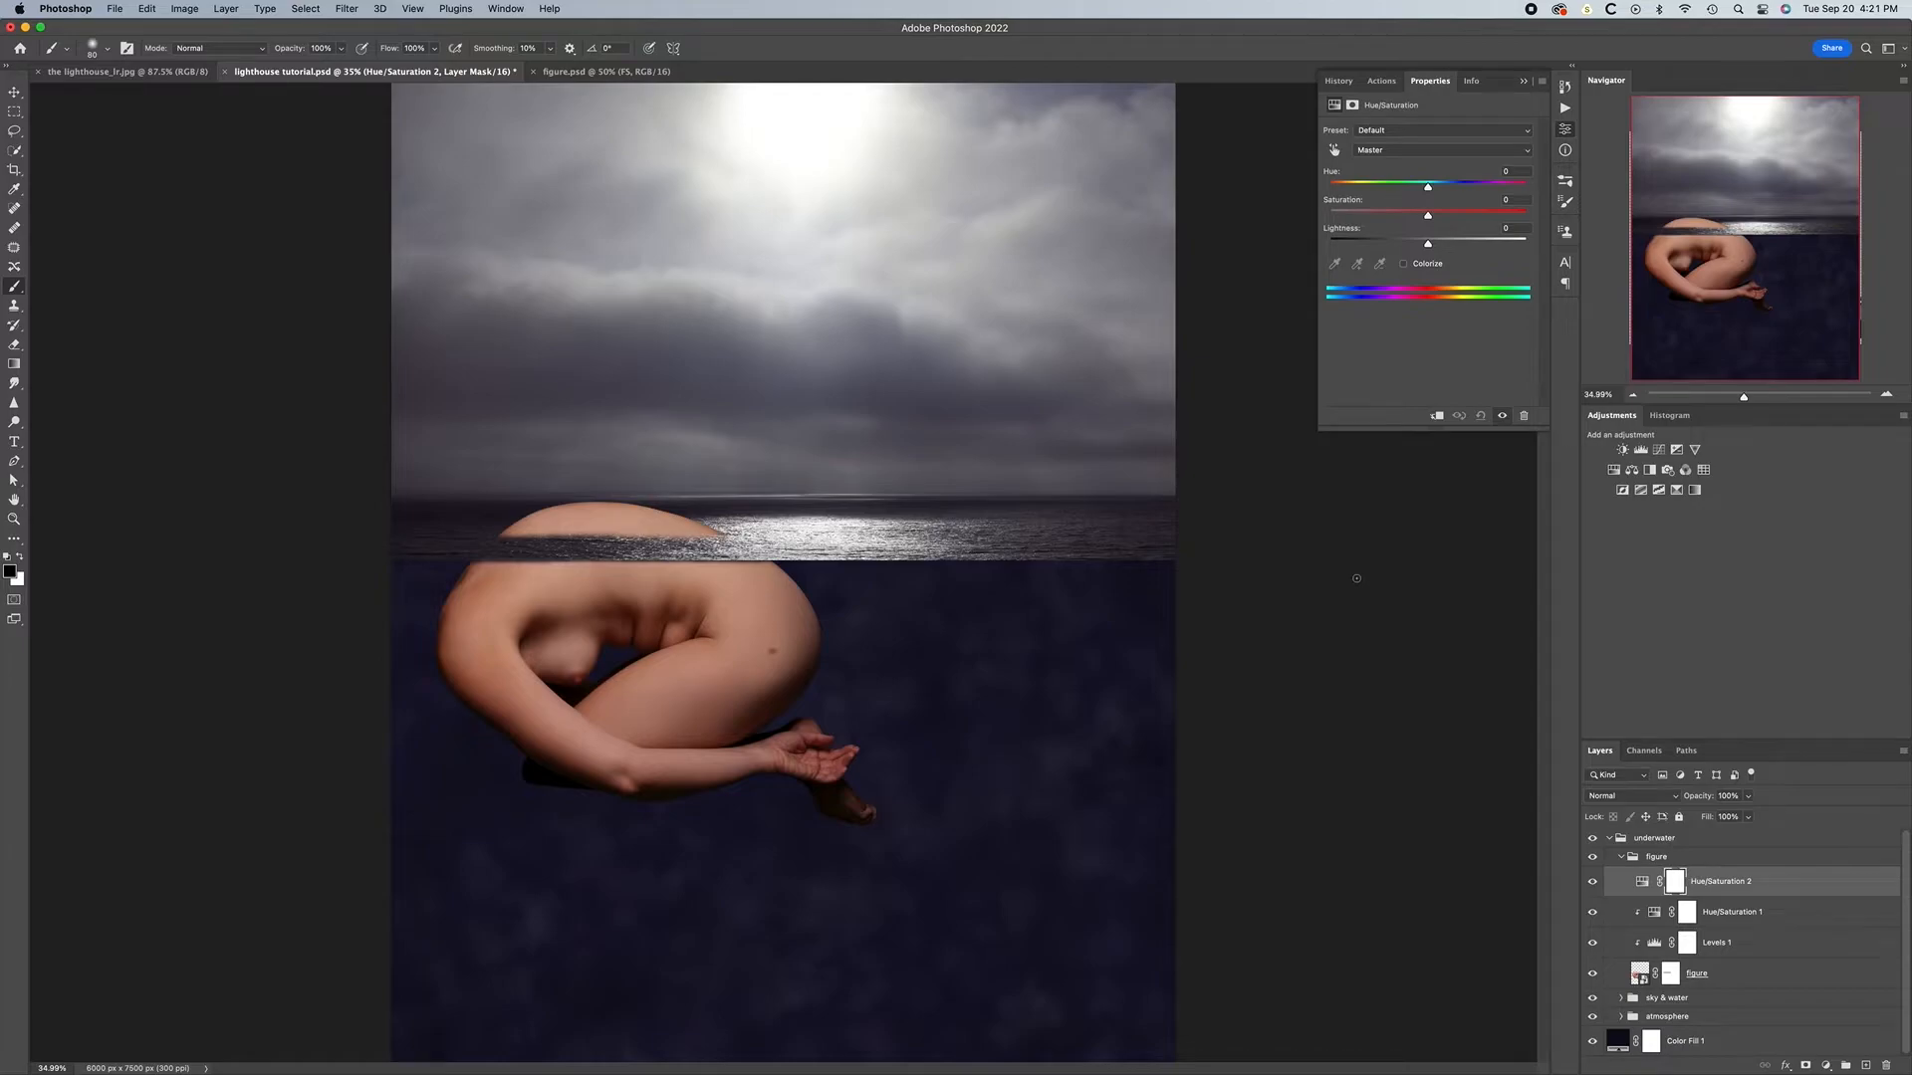
pyautogui.press('super+alt+g')
pyautogui.click(1526, 151)
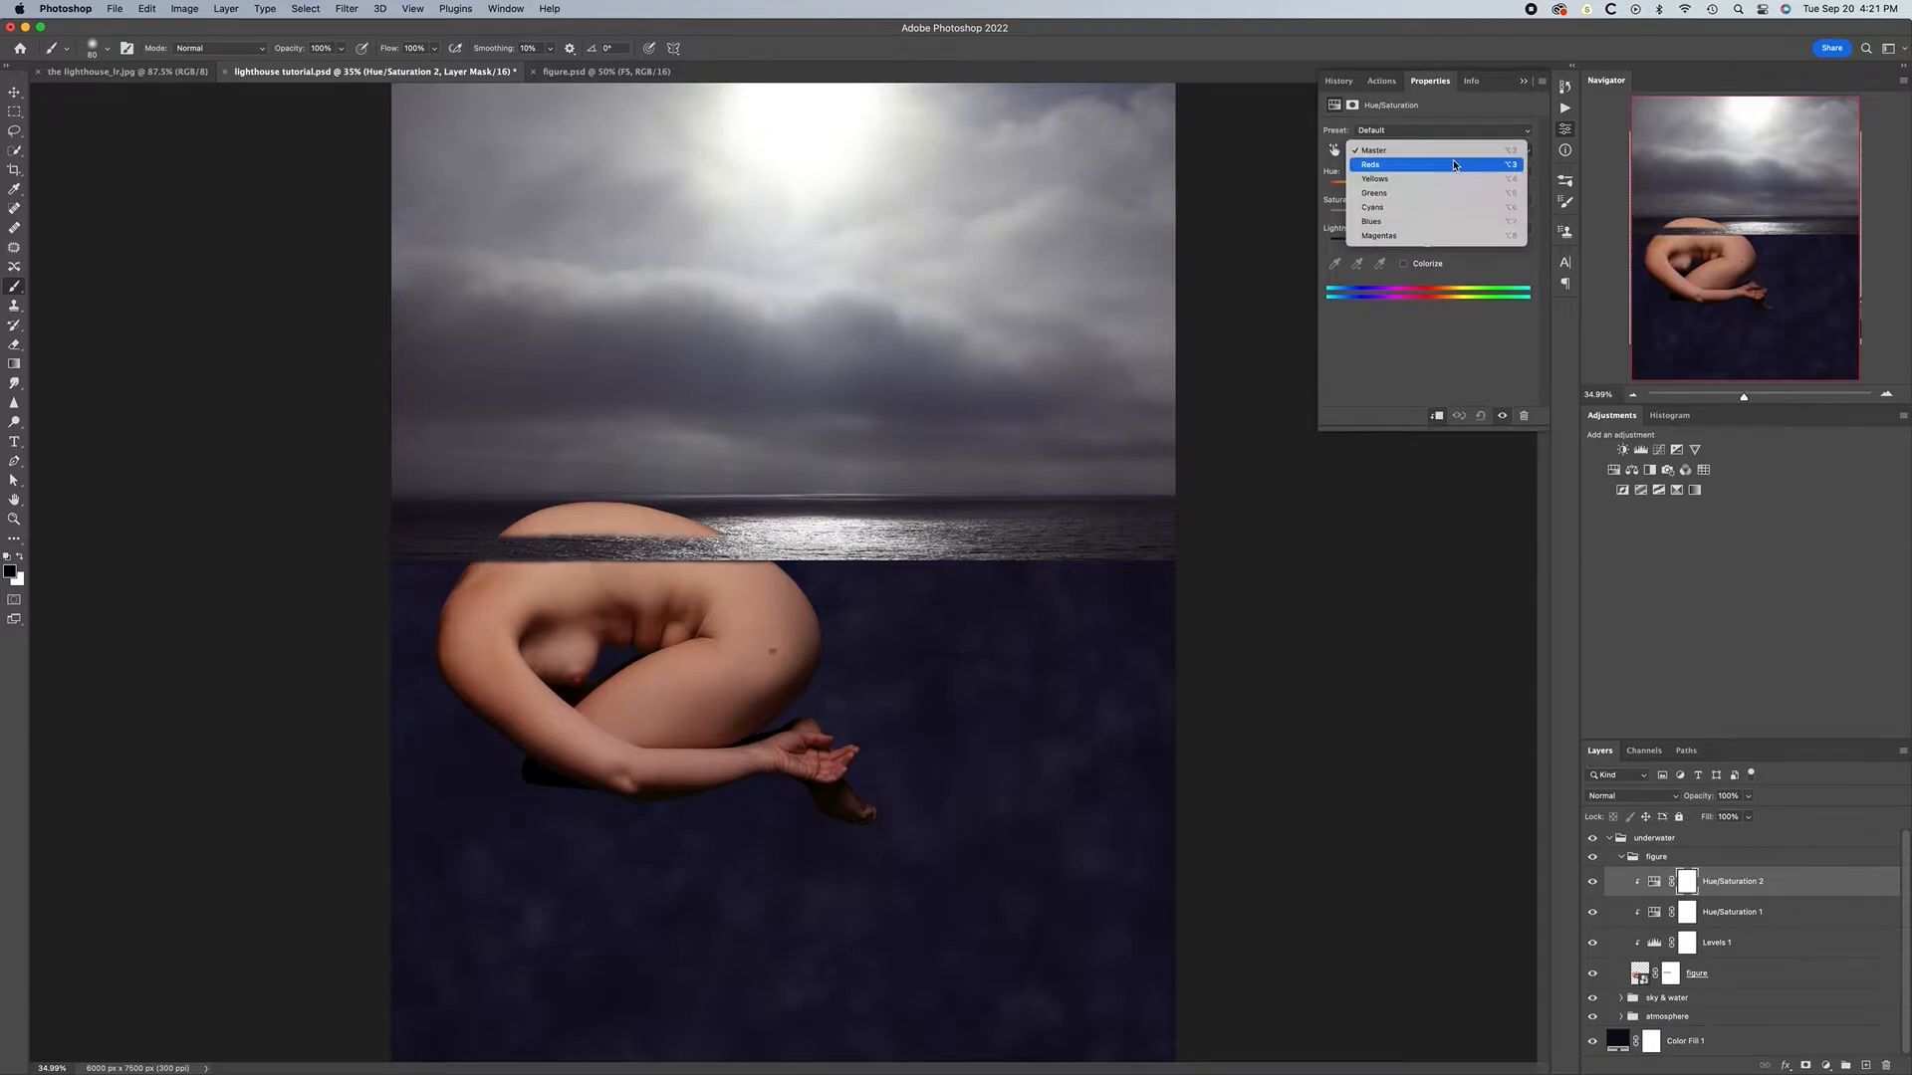
pyautogui.click(1453, 164)
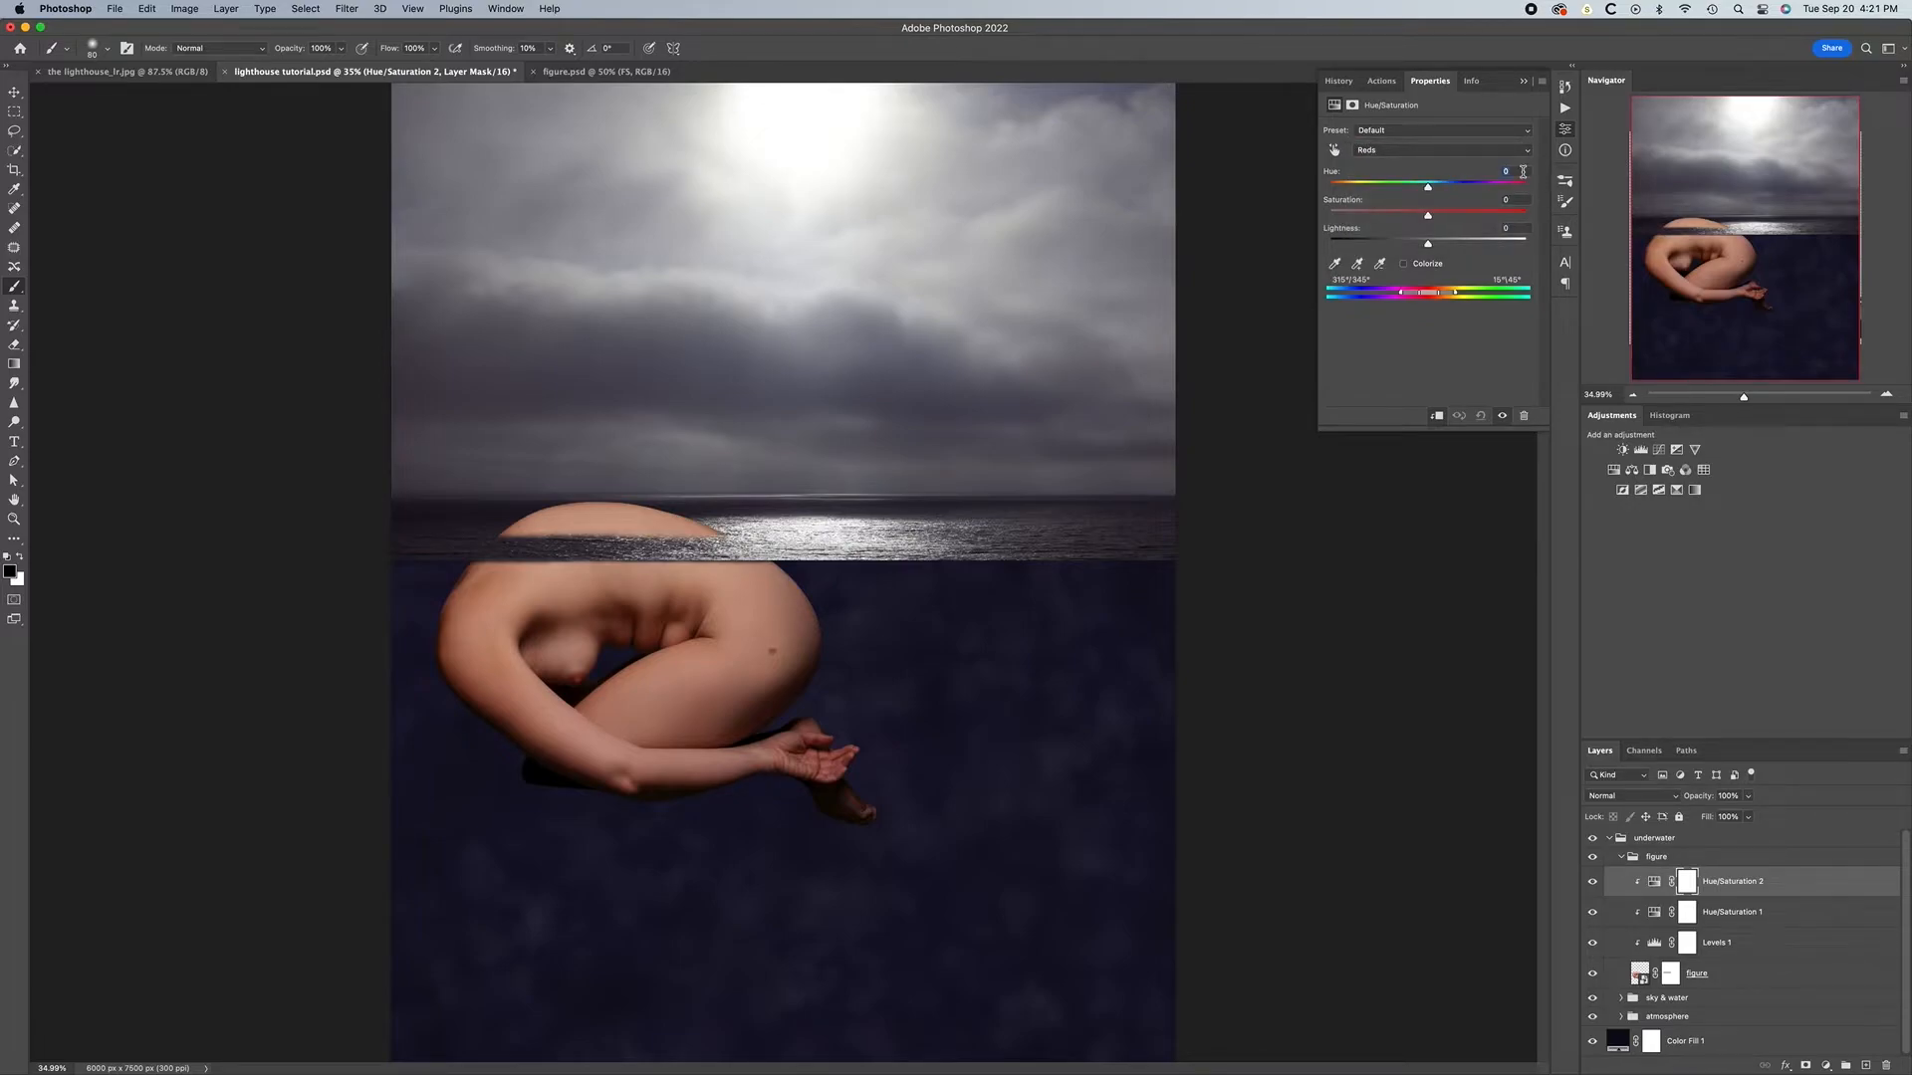
pyautogui.write('7-7')
# Set the Yellows to hue -7 and saturation -7, and compare the figure with this adjustment hidden and shown
pyautogui.click(1445, 156)
pyautogui.click(1444, 165)
pyautogui.click(1511, 172)
pyautogui.write('-7-7')
pyautogui.click(1524, 83)
pyautogui.click(1592, 883)
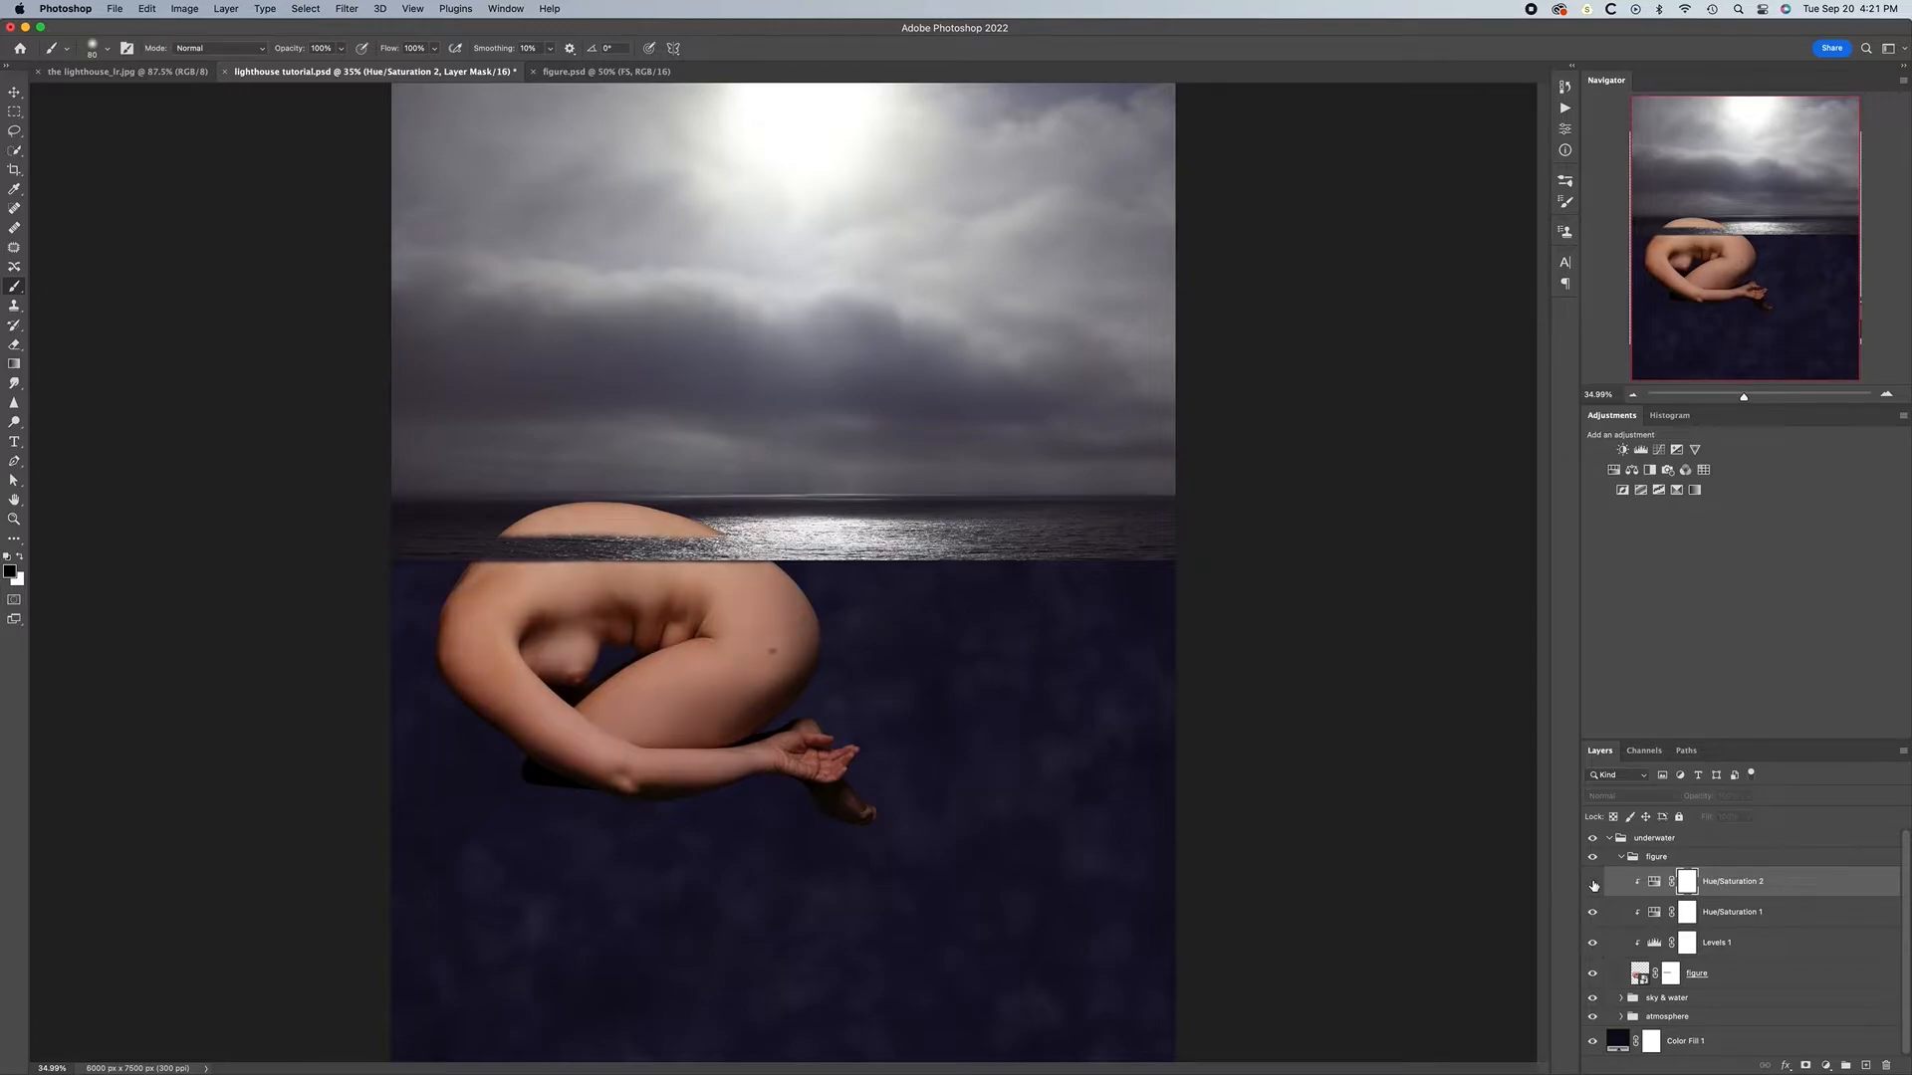
pyautogui.click(1593, 884)
# Add a Curves adjustment clipped to the figure and adjust its Green channel by sampling the thigh with on-image adjustment
pyautogui.click(1659, 451)
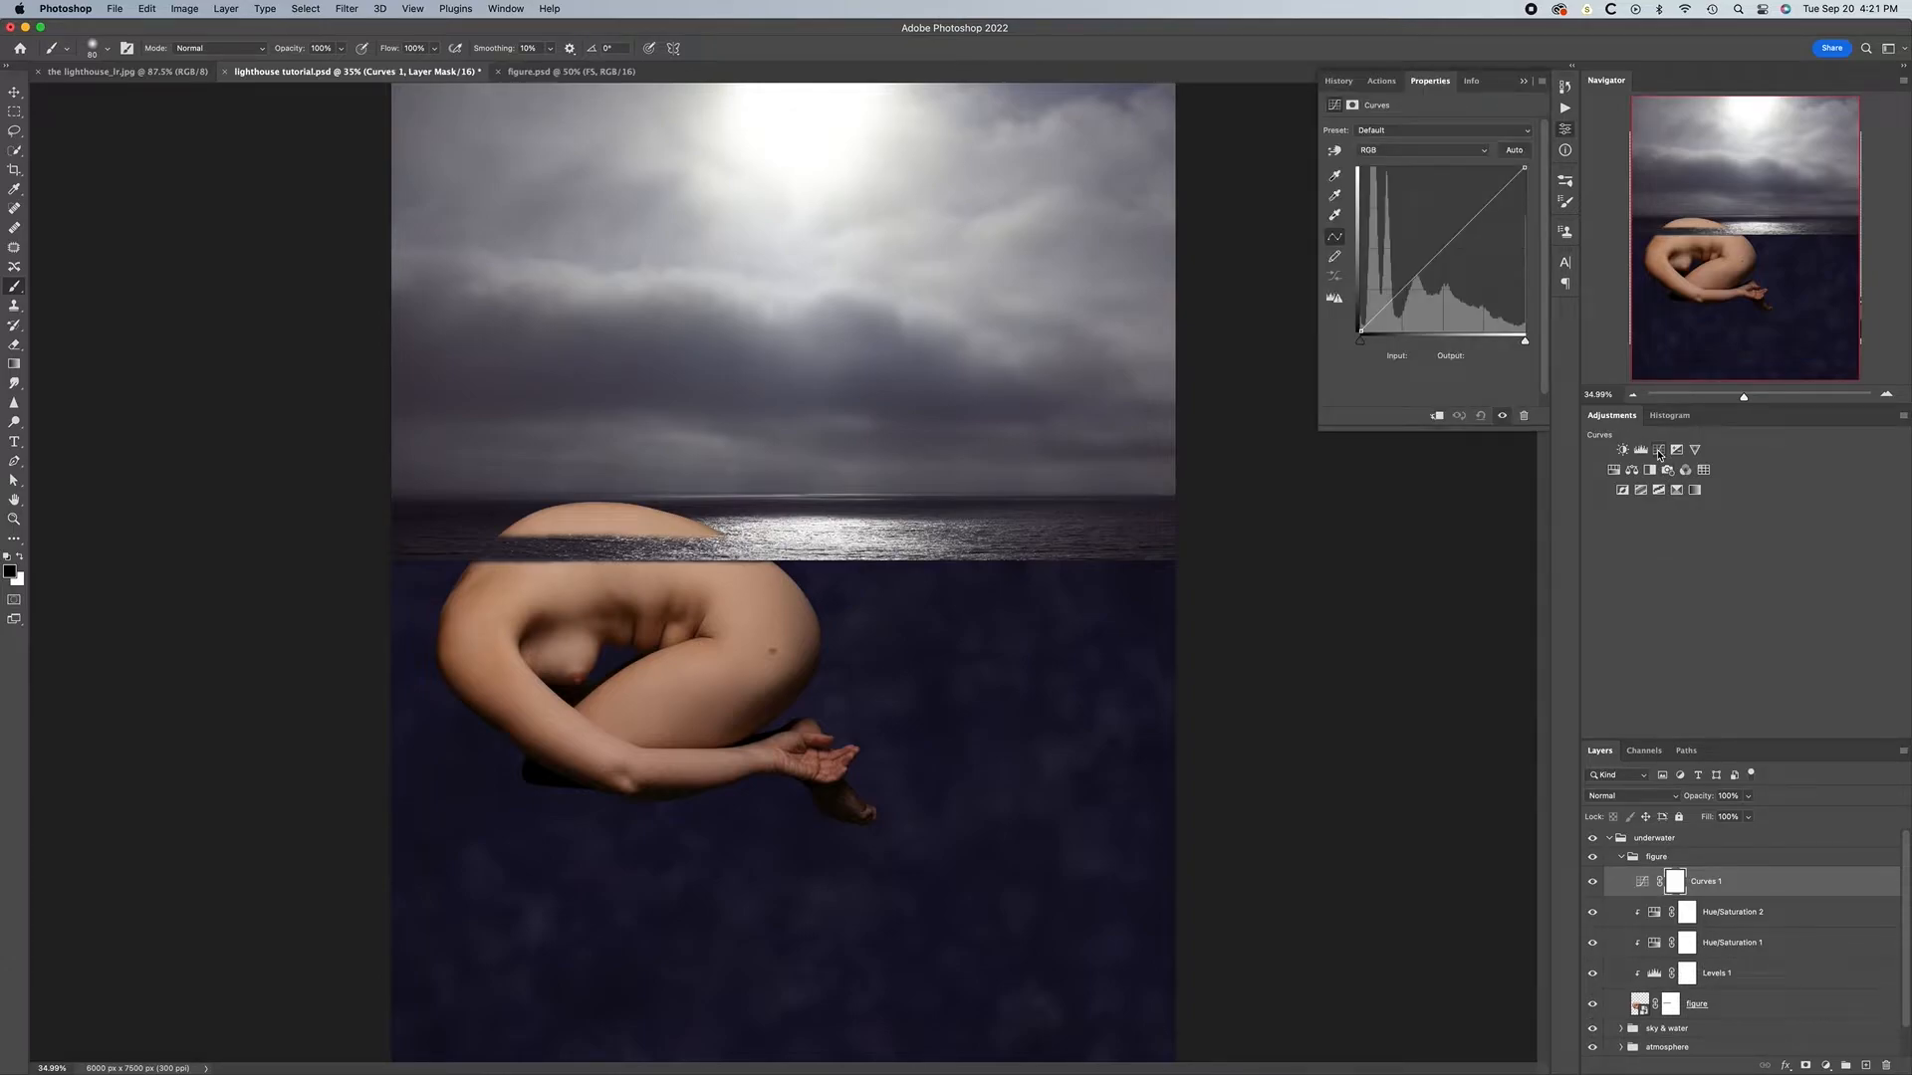
pyautogui.press('super+alt+g')
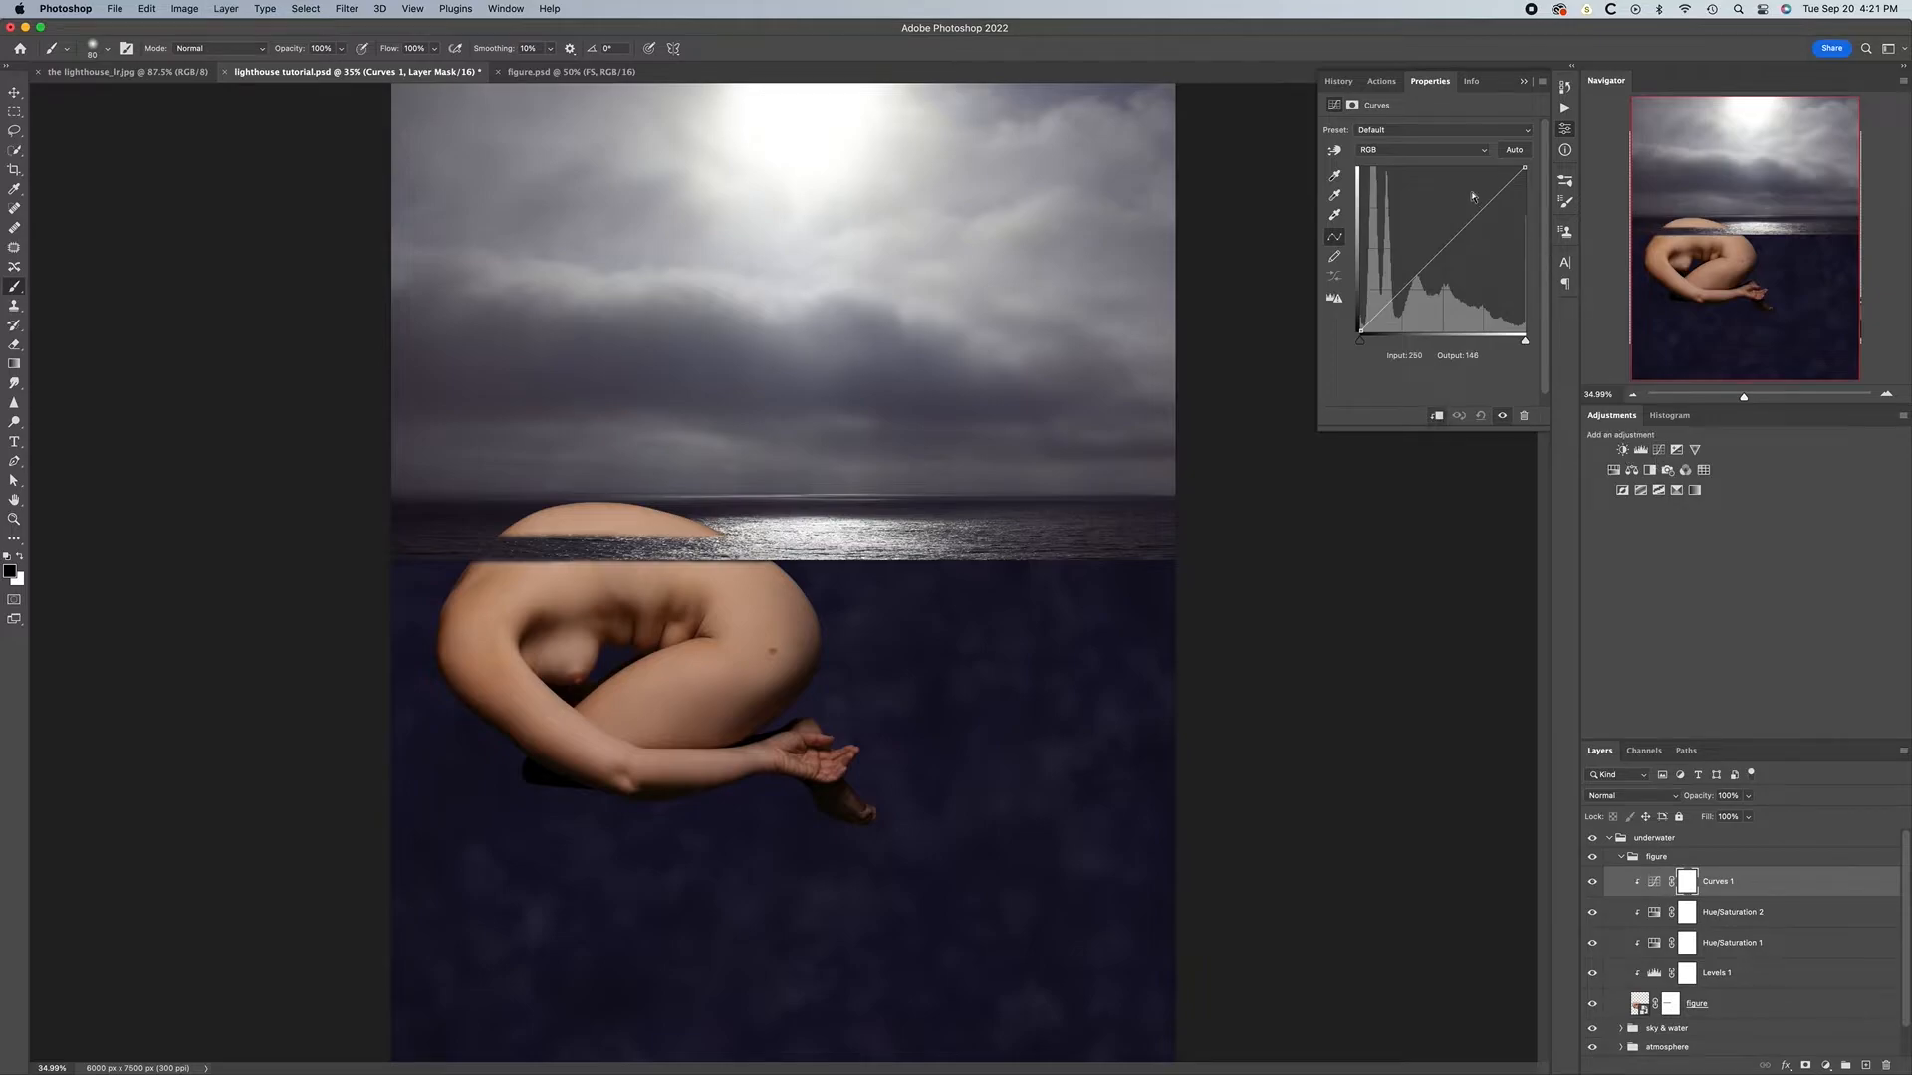
pyautogui.click(1483, 151)
pyautogui.click(1459, 176)
pyautogui.click(1335, 152)
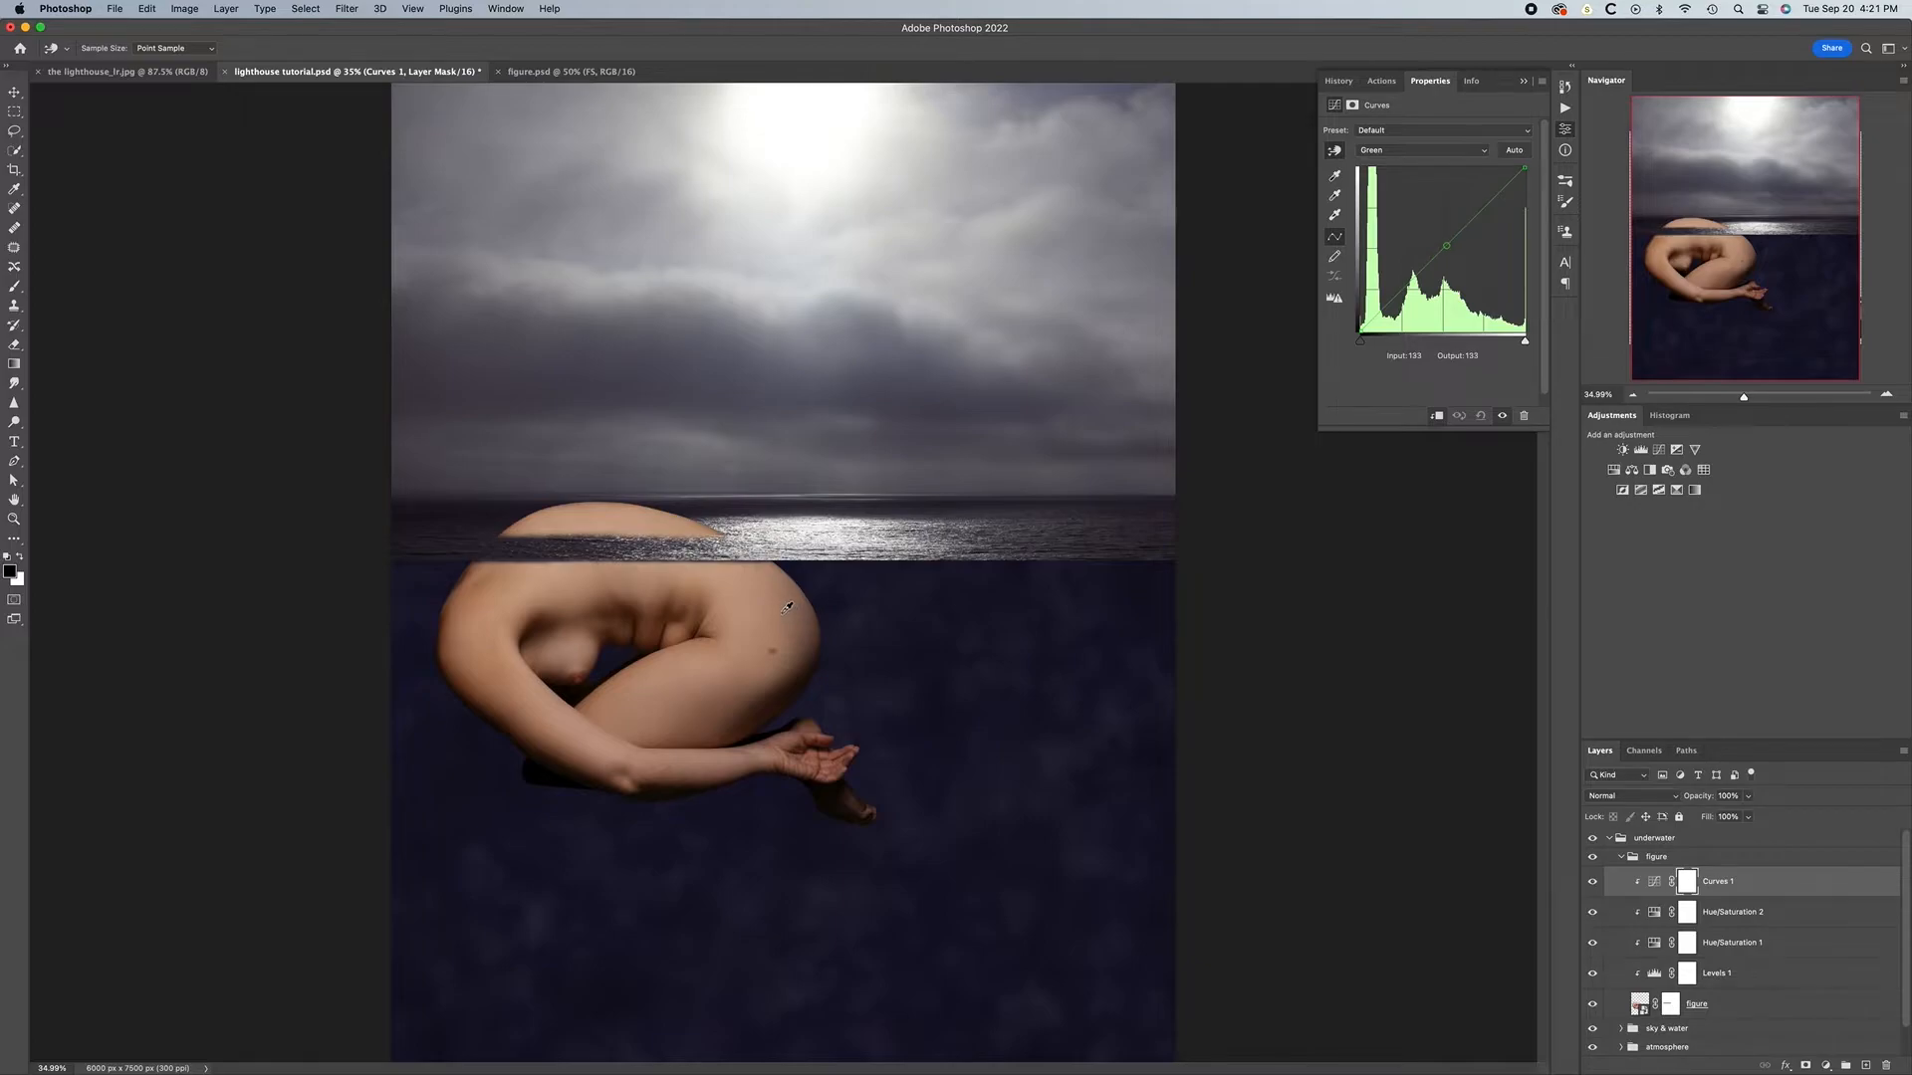
pyautogui.click(751, 702)
# Adjust the shadow end of the Blue channel curve to input 40 and output 38
pyautogui.click(1481, 154)
pyautogui.click(1452, 165)
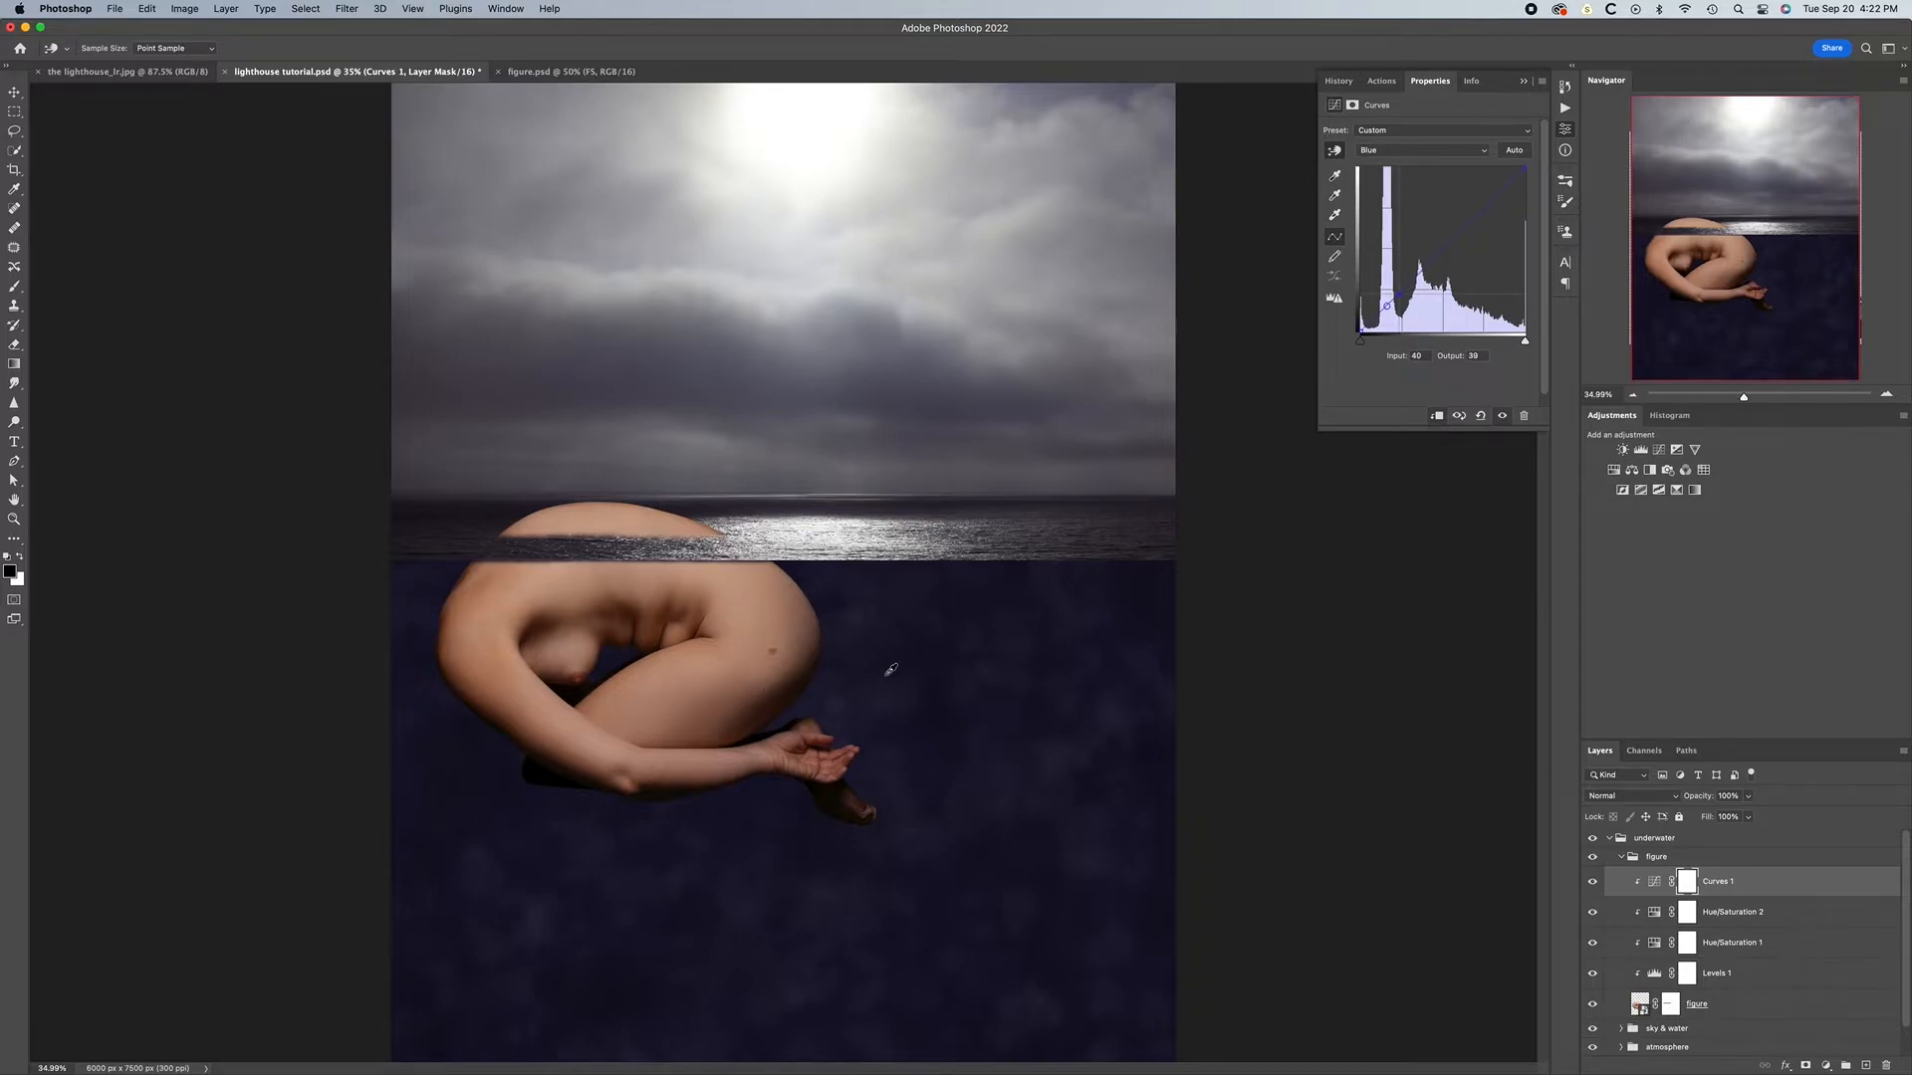
pyautogui.click(1523, 87)
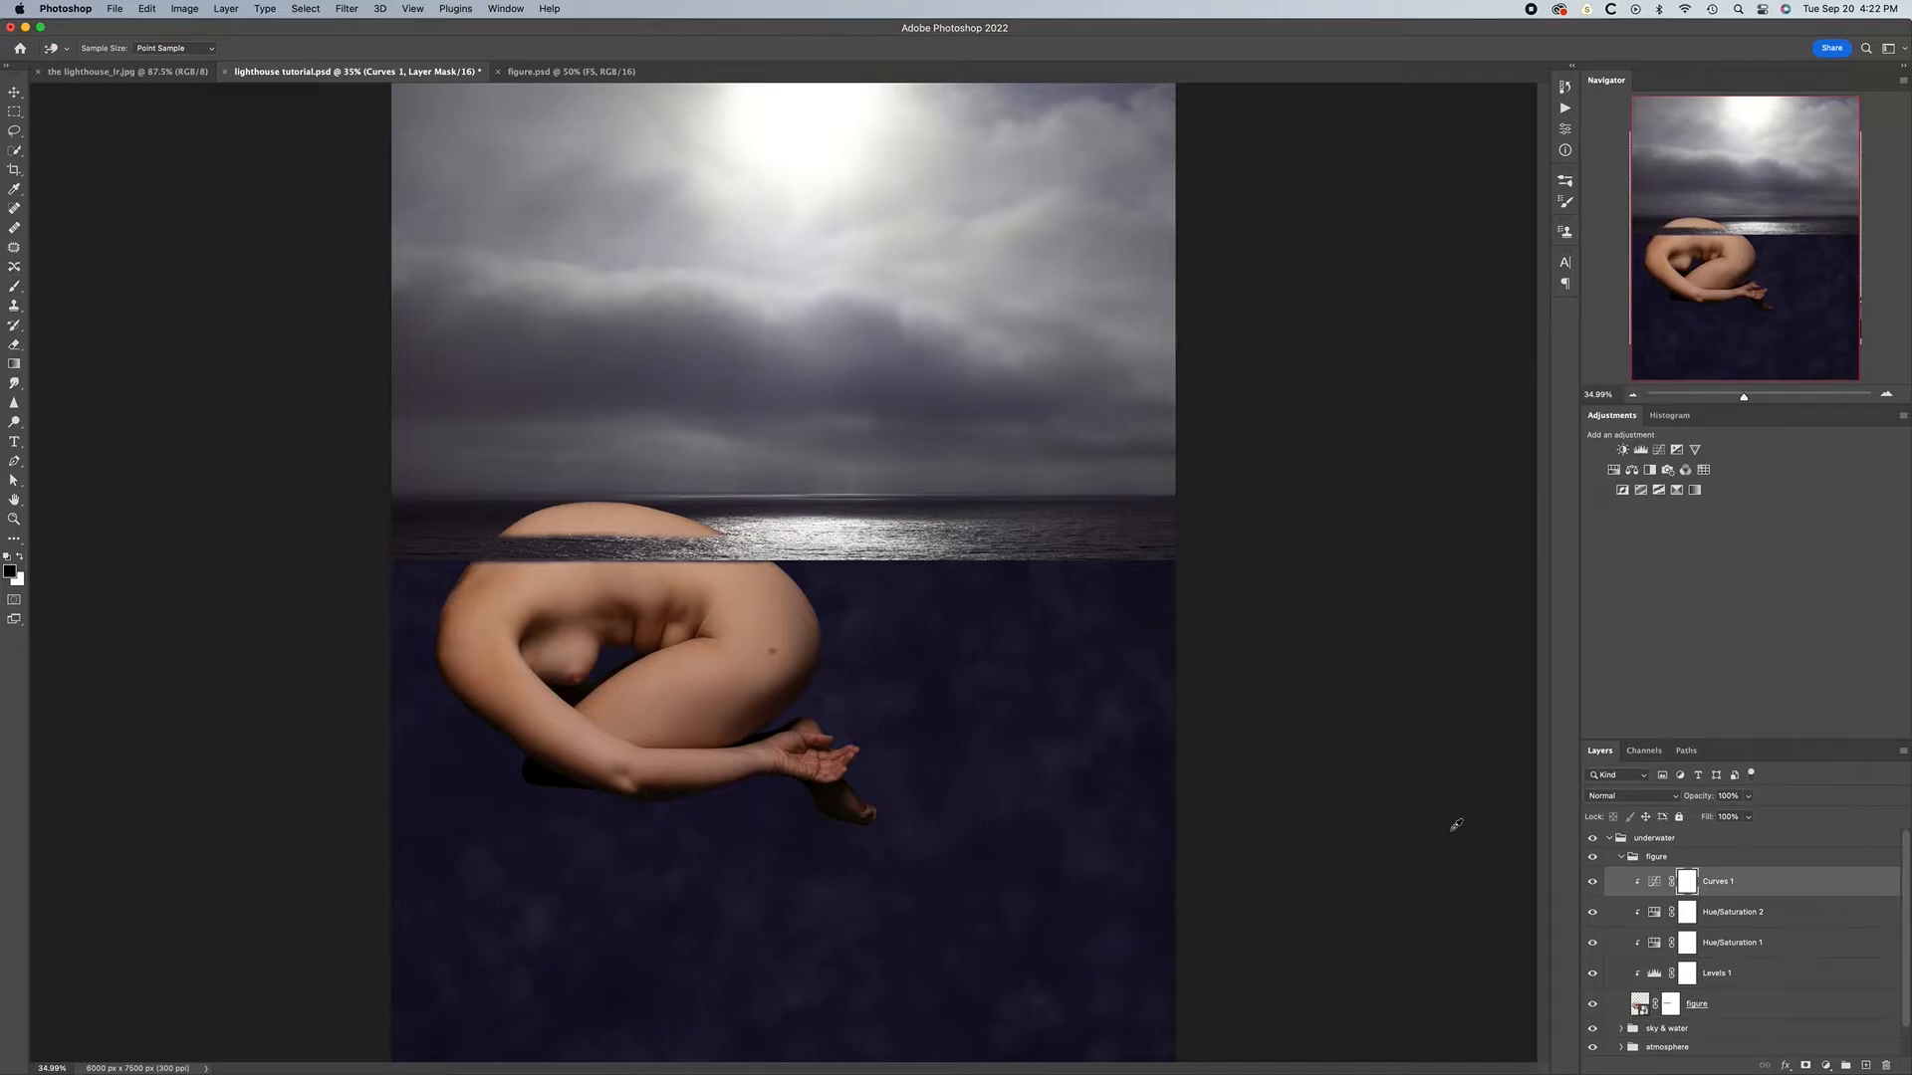
# Save the lighthouse tutorial document and collapse the figure group
pyautogui.press('super+minus')
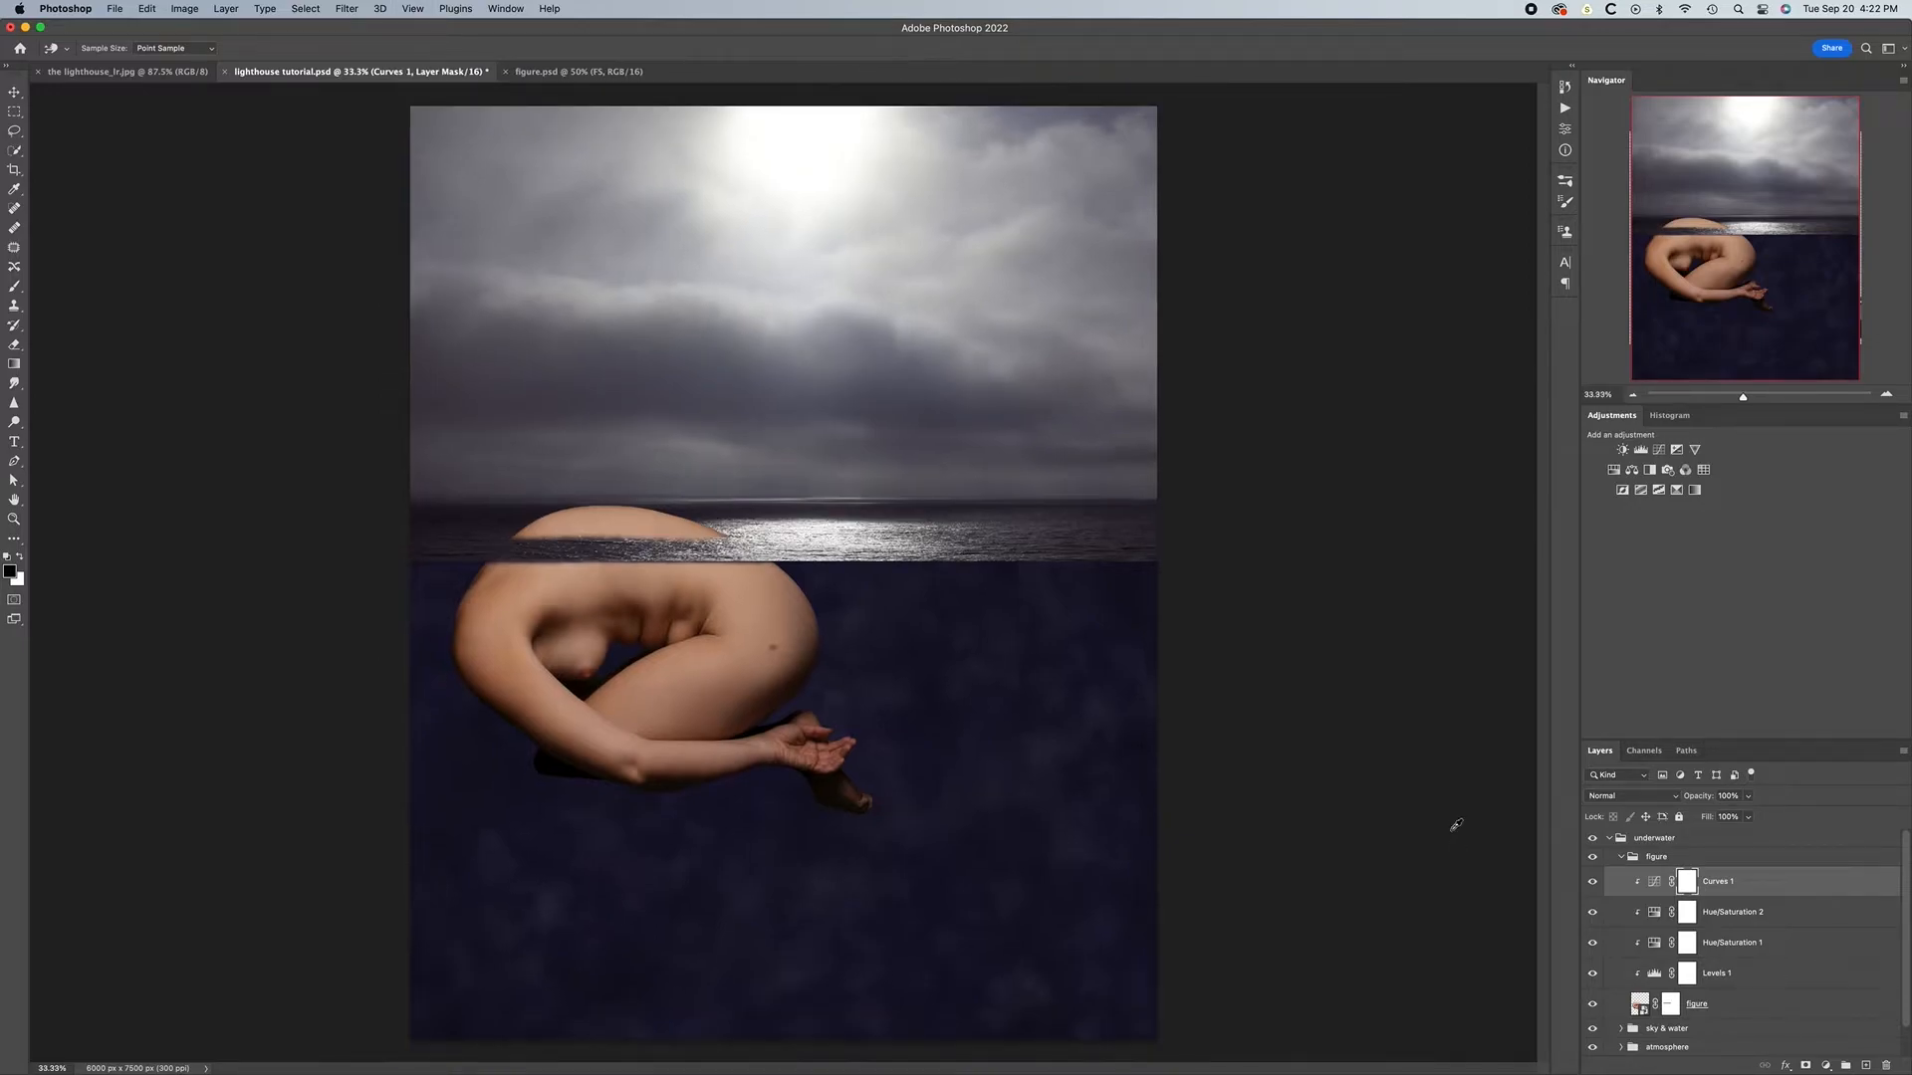
pyautogui.press('v')
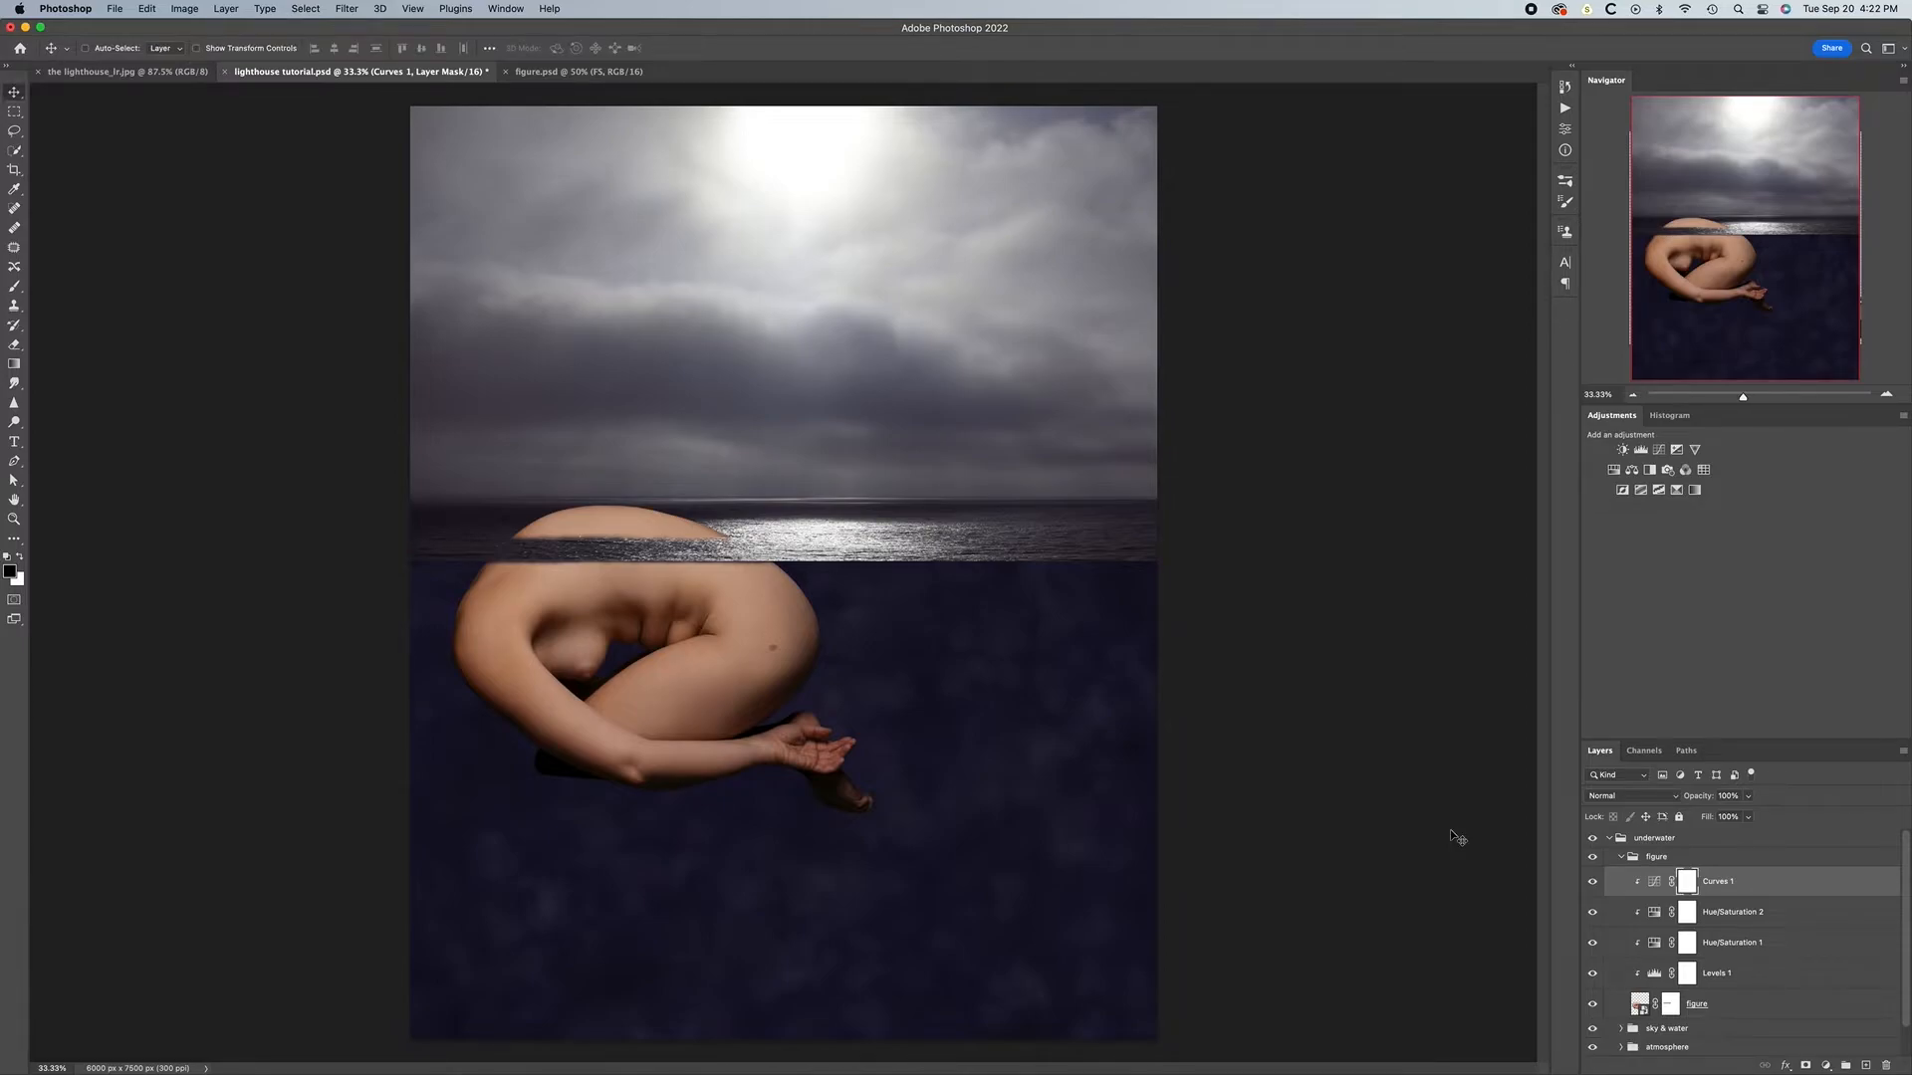
pyautogui.press('super+s')
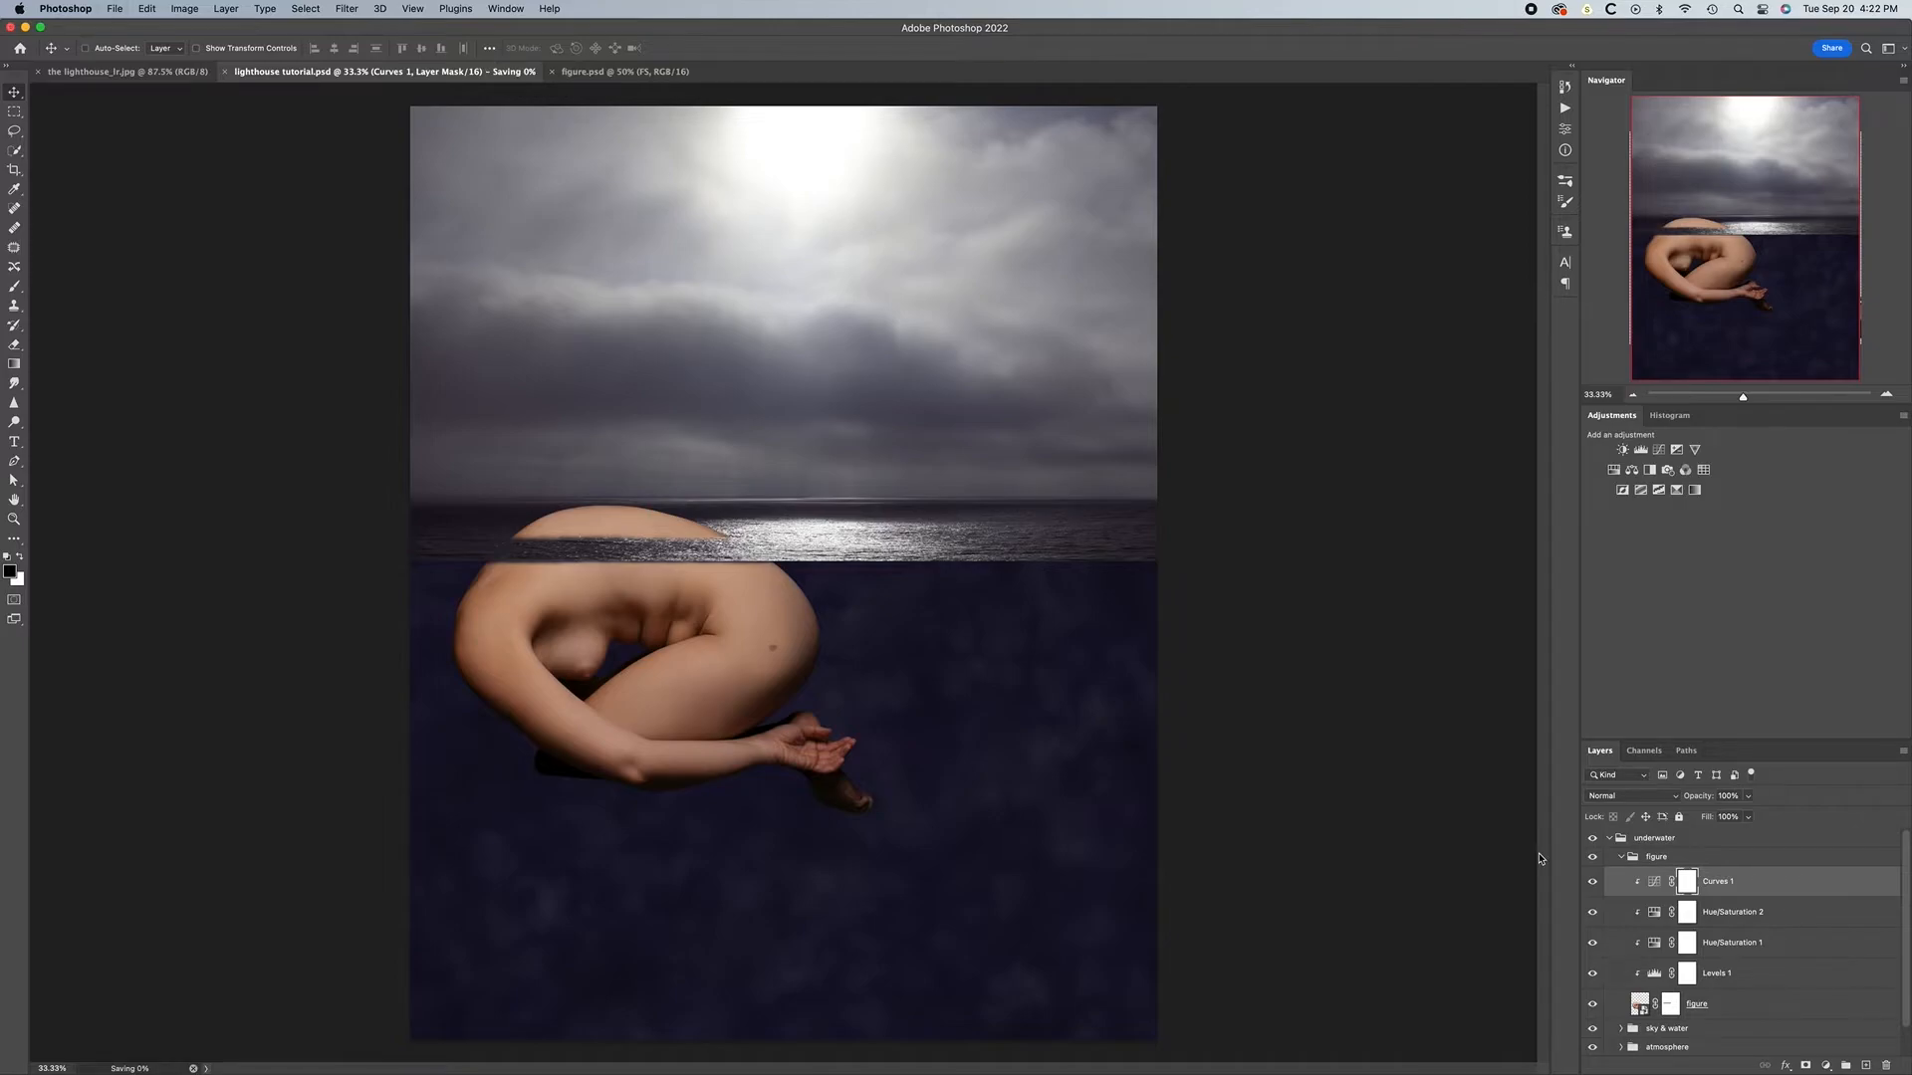
pyautogui.click(1622, 859)
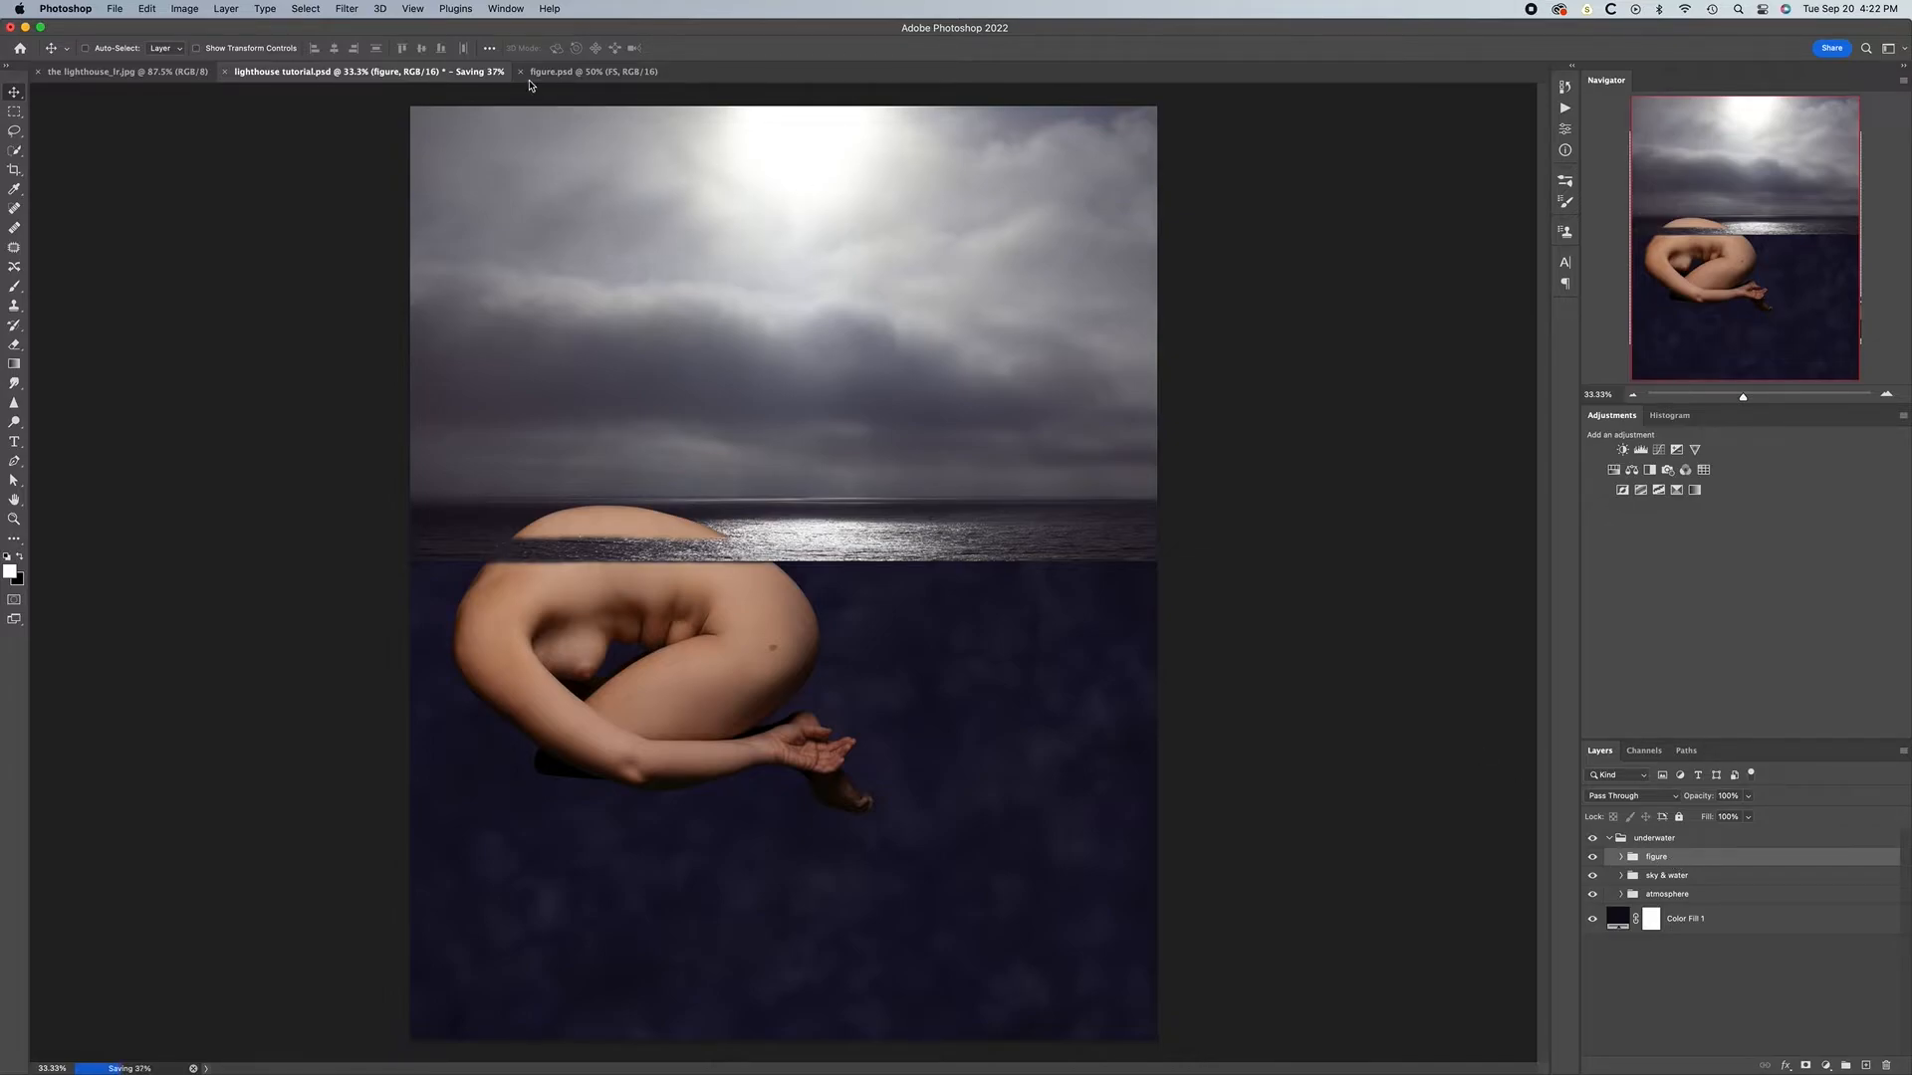
# Close figure.psd and open the plant cutout E00A4093.psd from the Plants folder
pyautogui.click(521, 72)
pyautogui.click(114, 8)
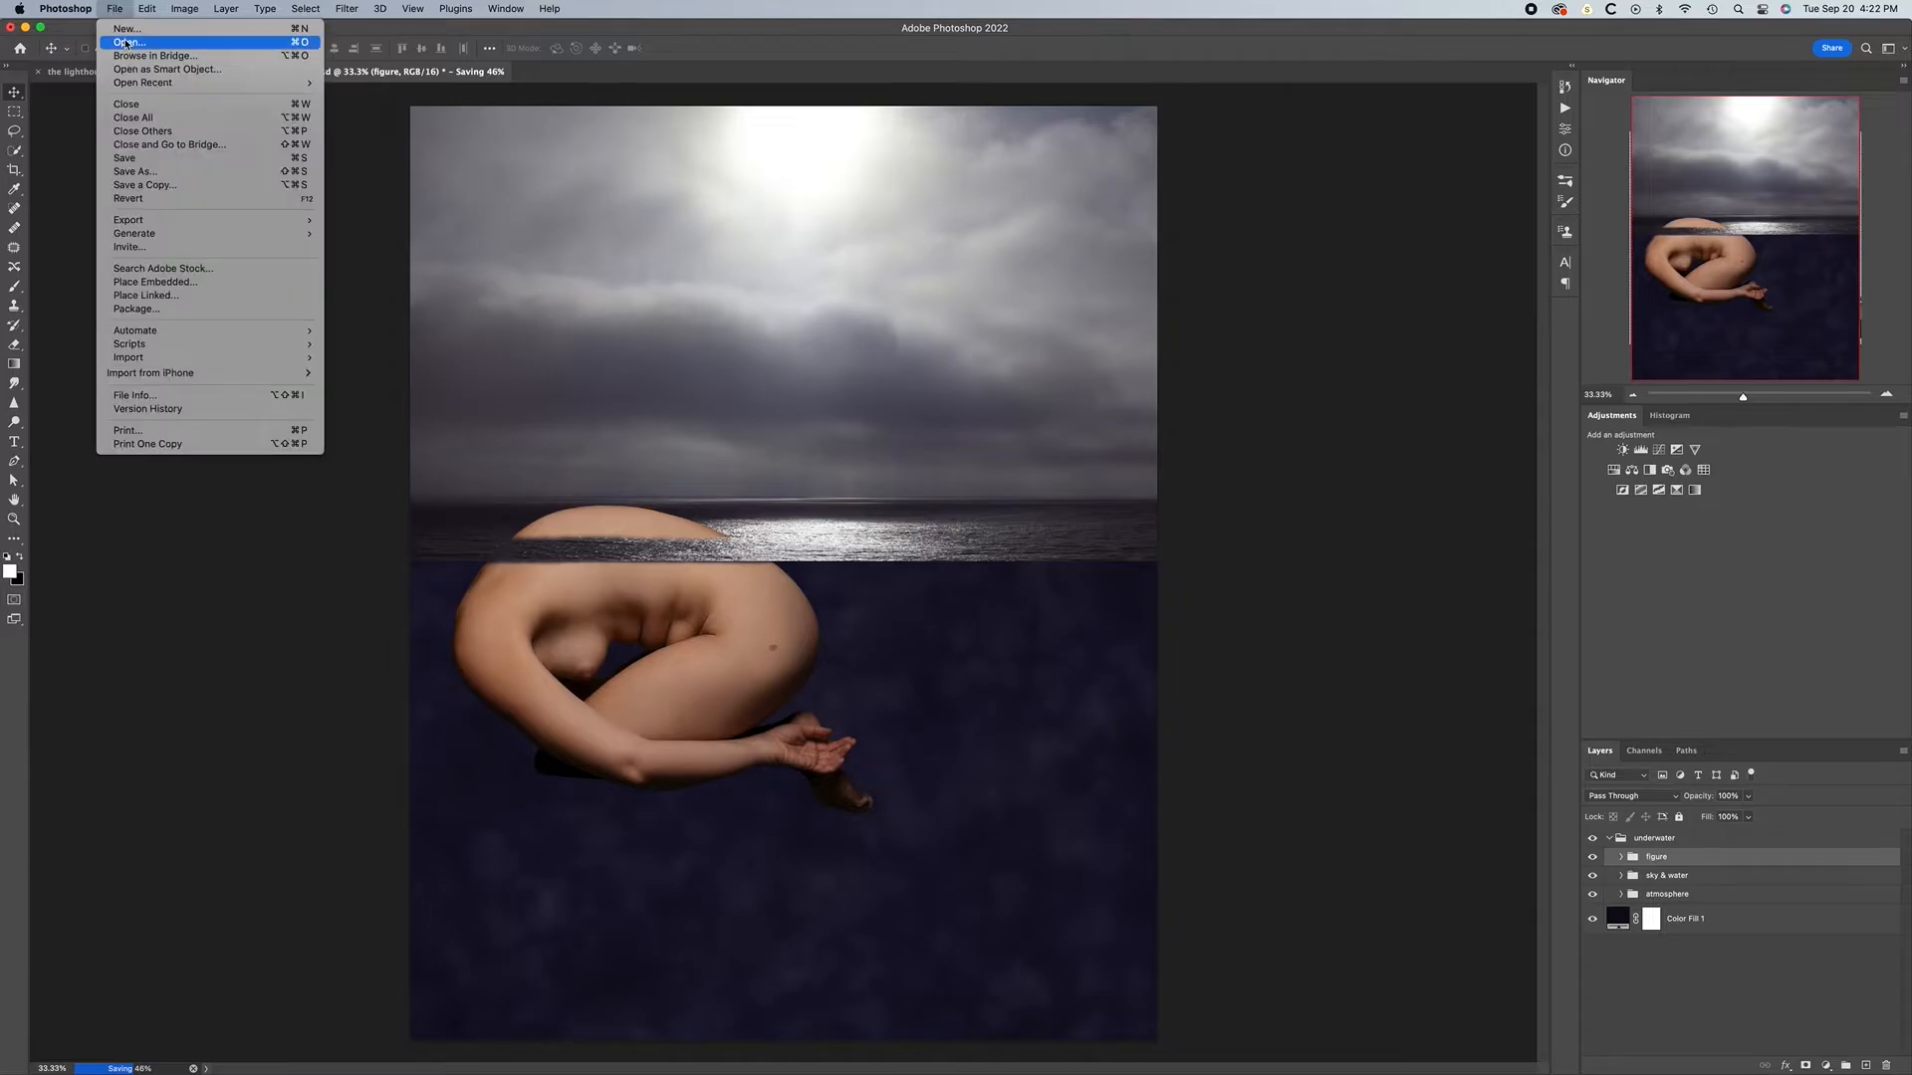
pyautogui.click(125, 44)
pyautogui.scroll(-5, 931, 322)
pyautogui.click(816, 343)
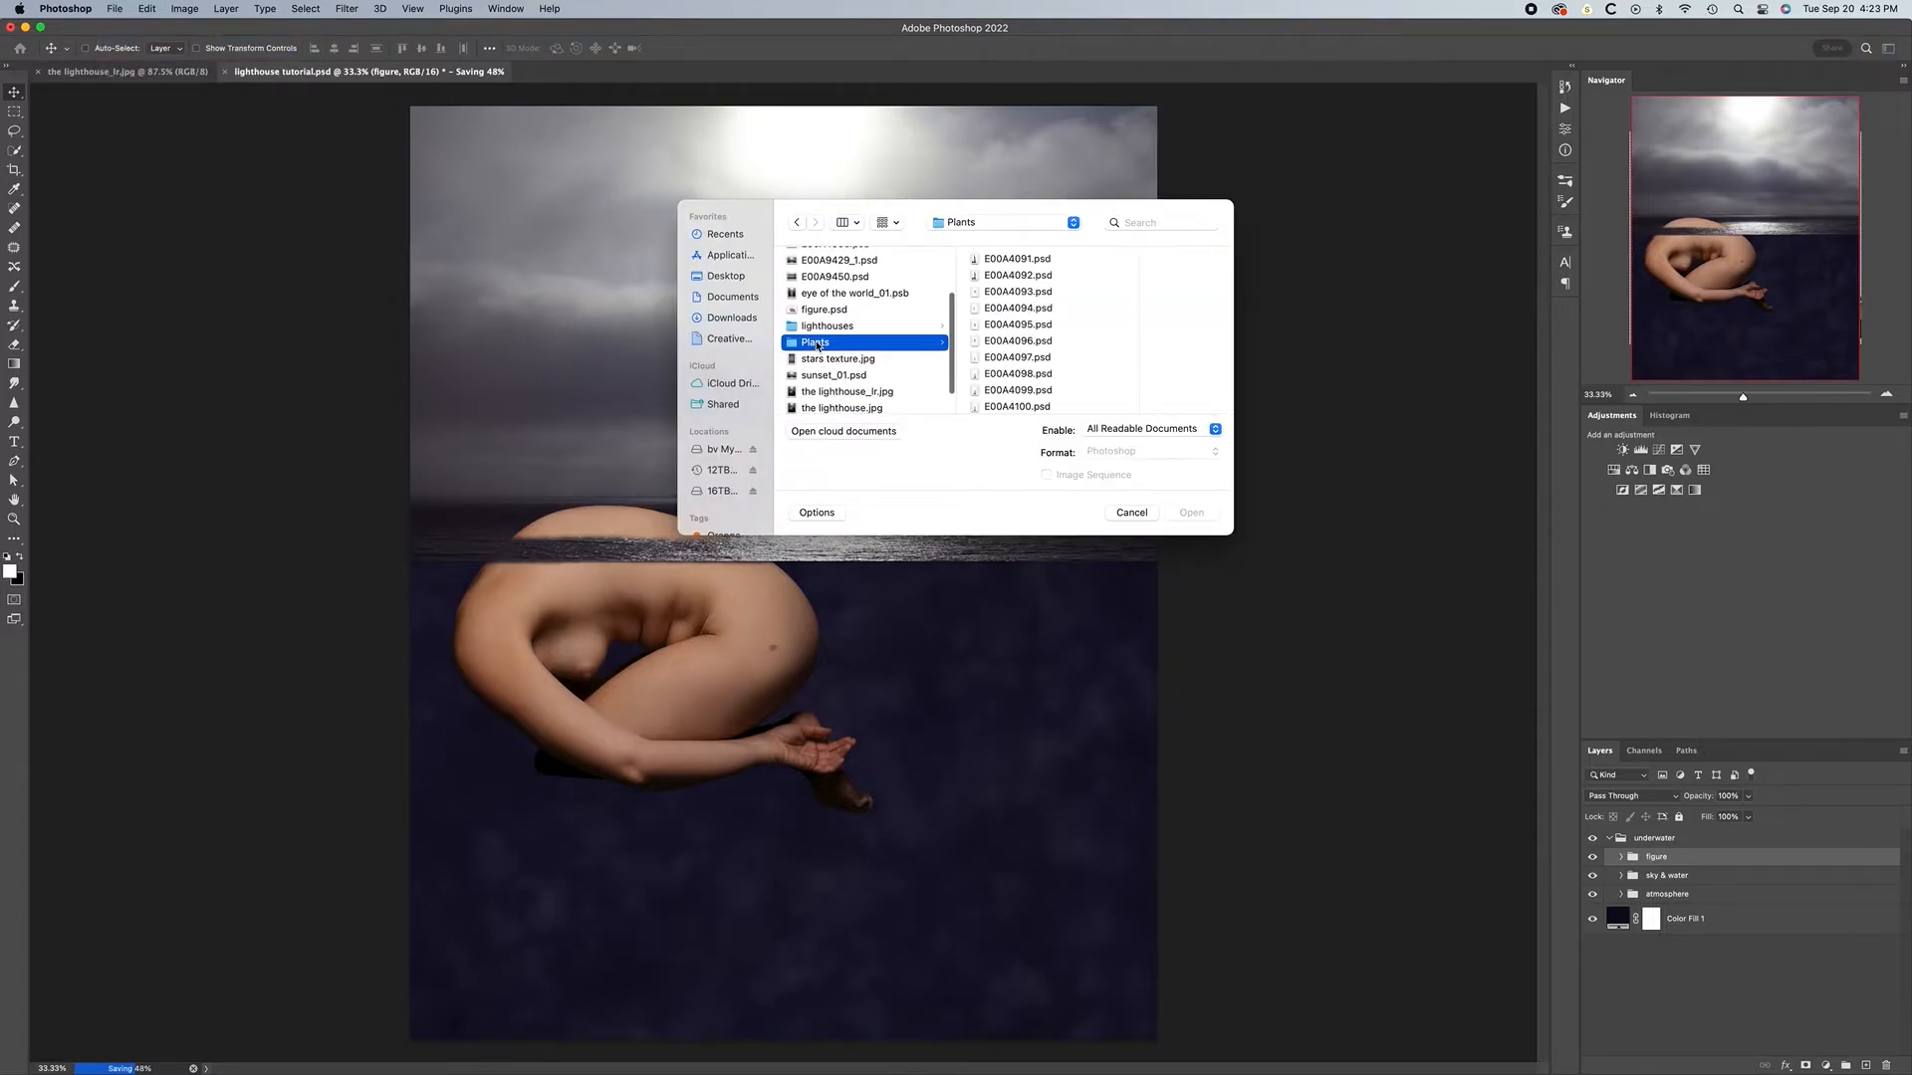
pyautogui.click(1016, 294)
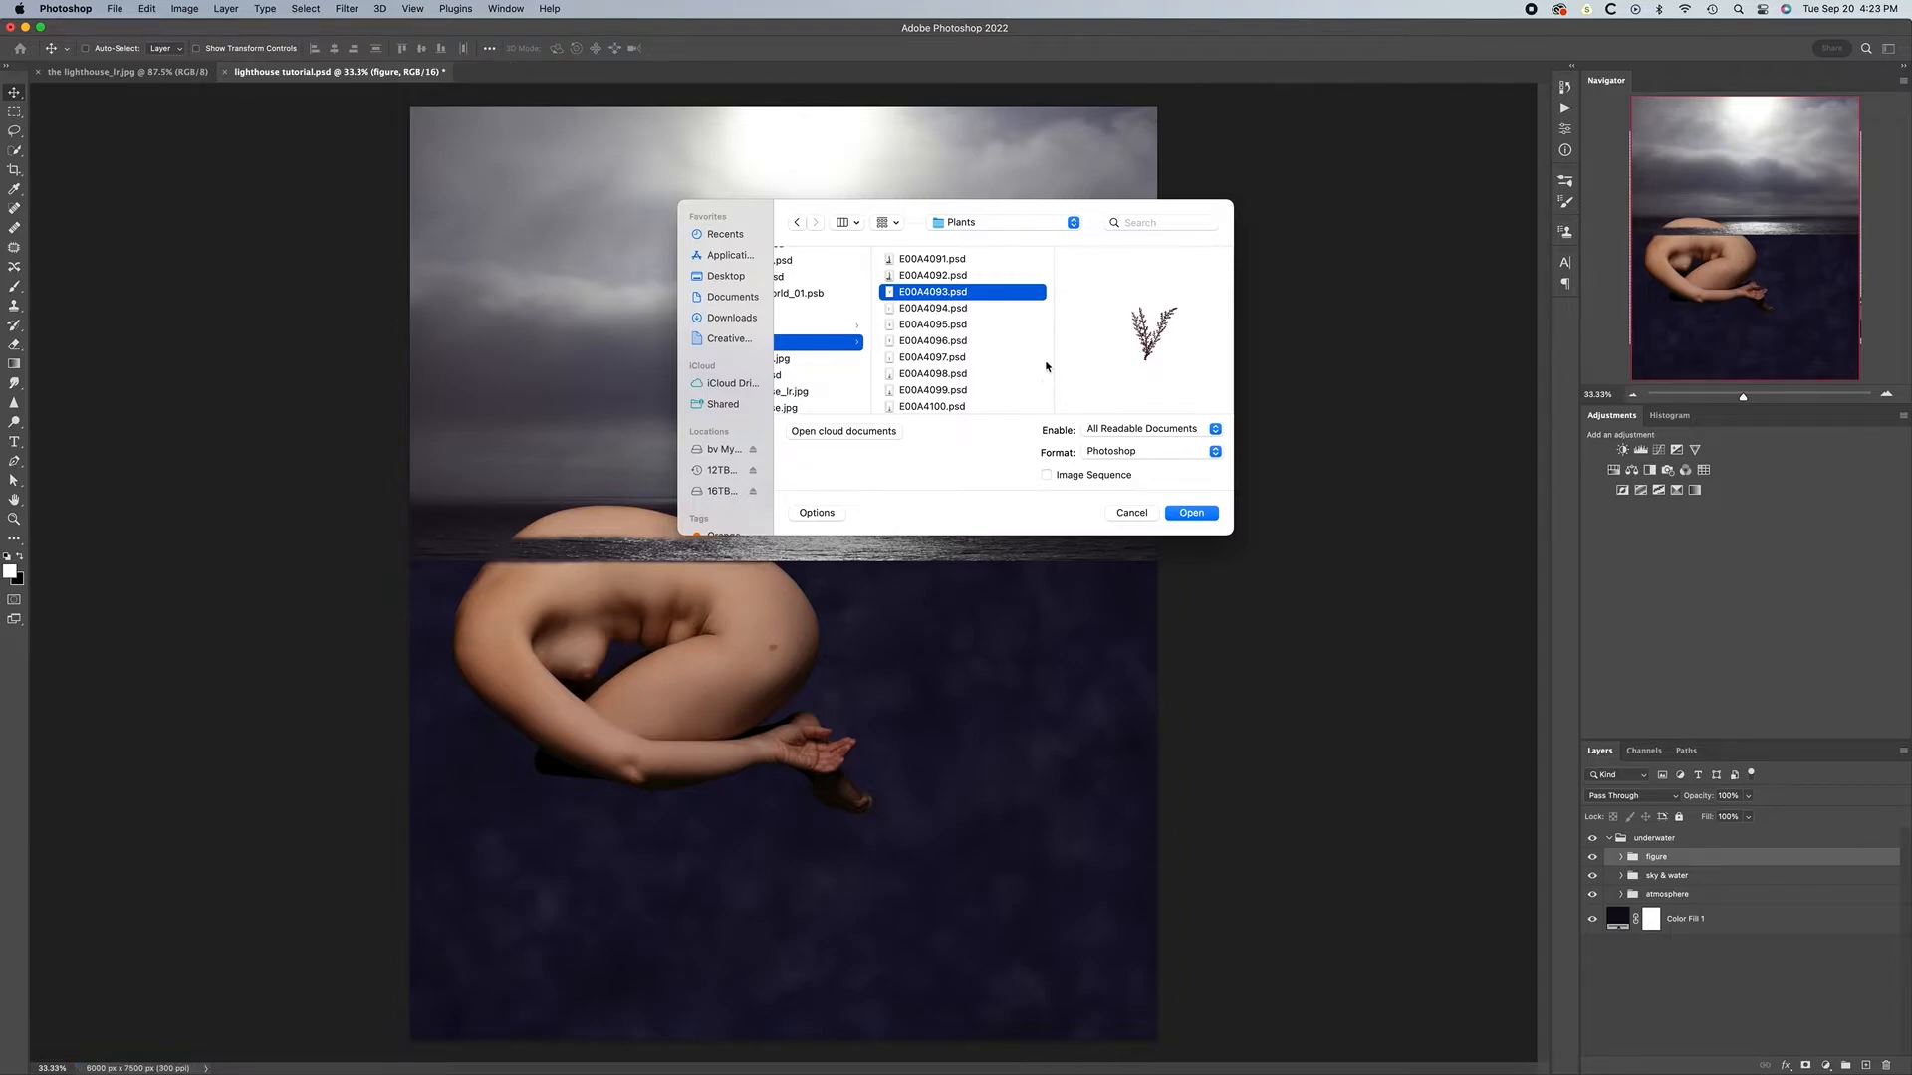
pyautogui.click(1195, 513)
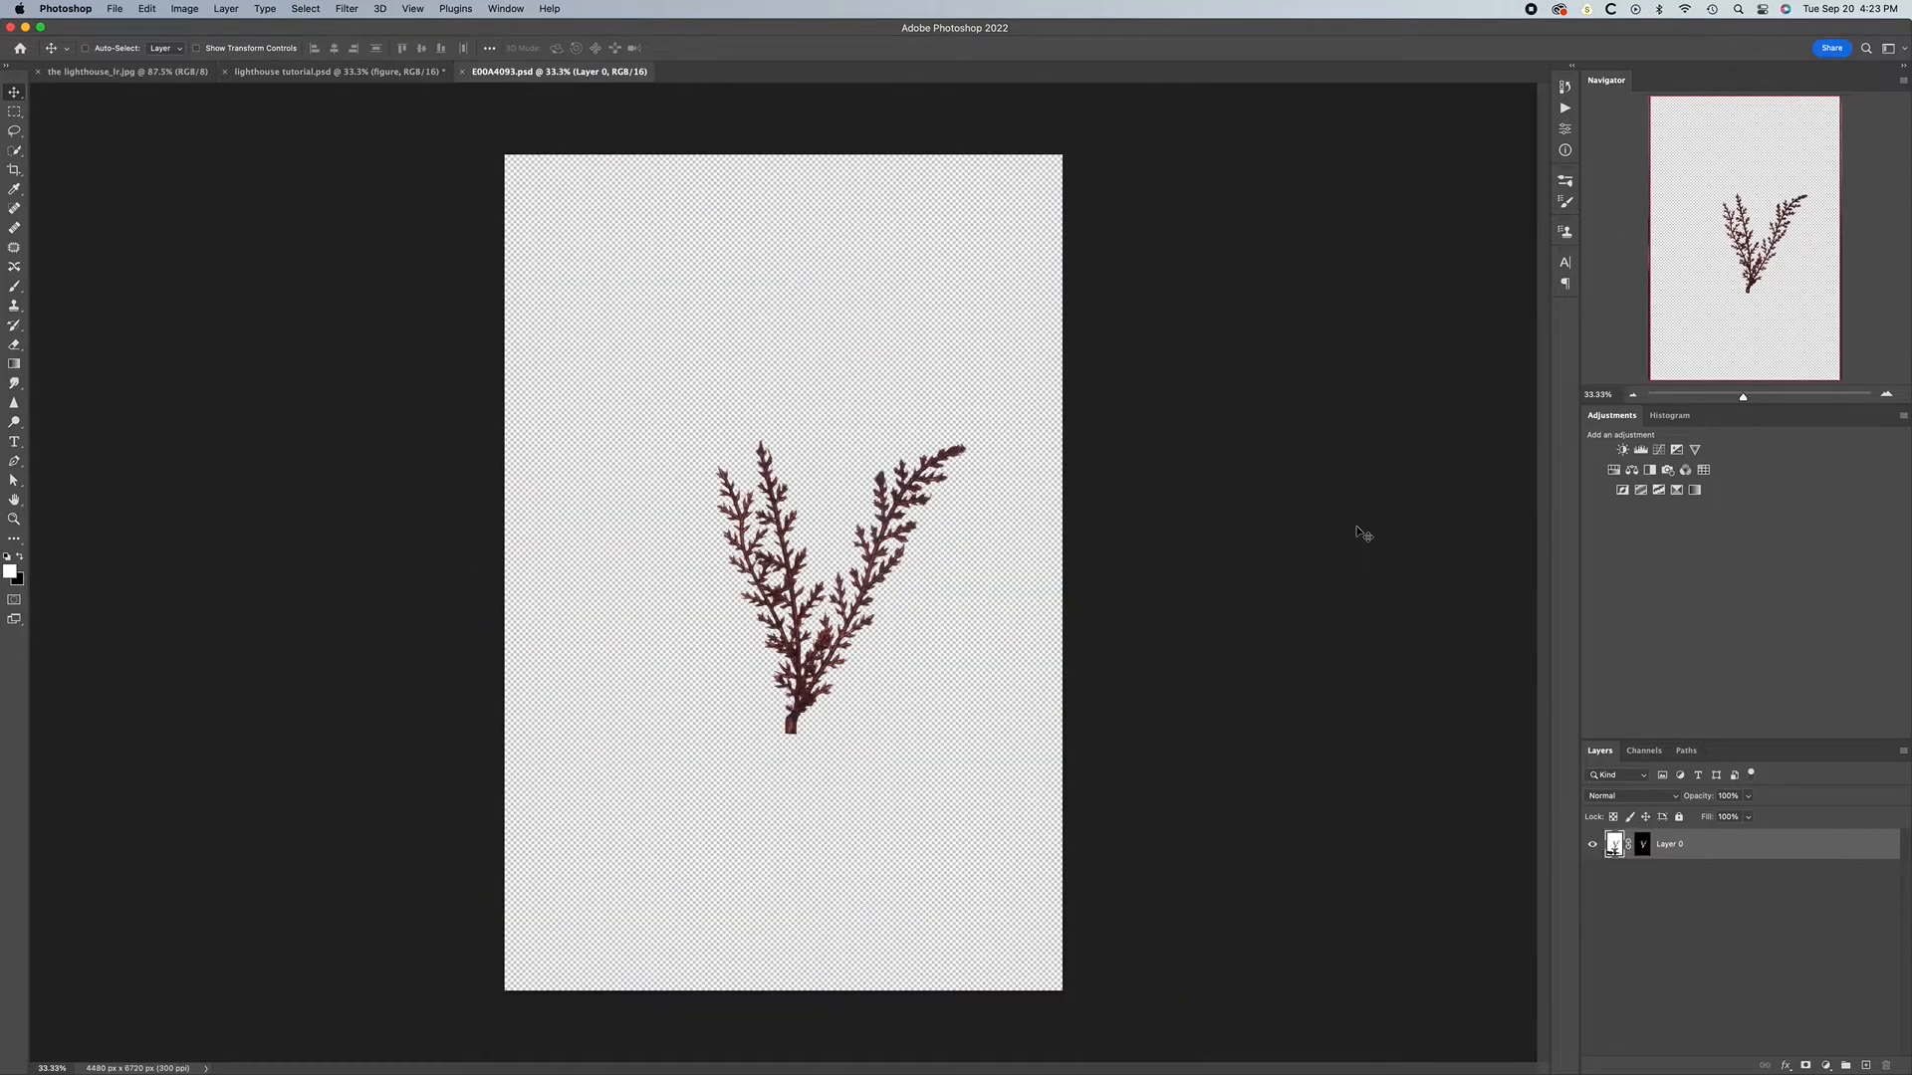
# Copy the masked plant from E00A4093.psd and paste it above the figure group in the lighthouse tutorial document
pyautogui.keyDown('super'); pyautogui.click(1643, 847); pyautogui.keyUp('super')
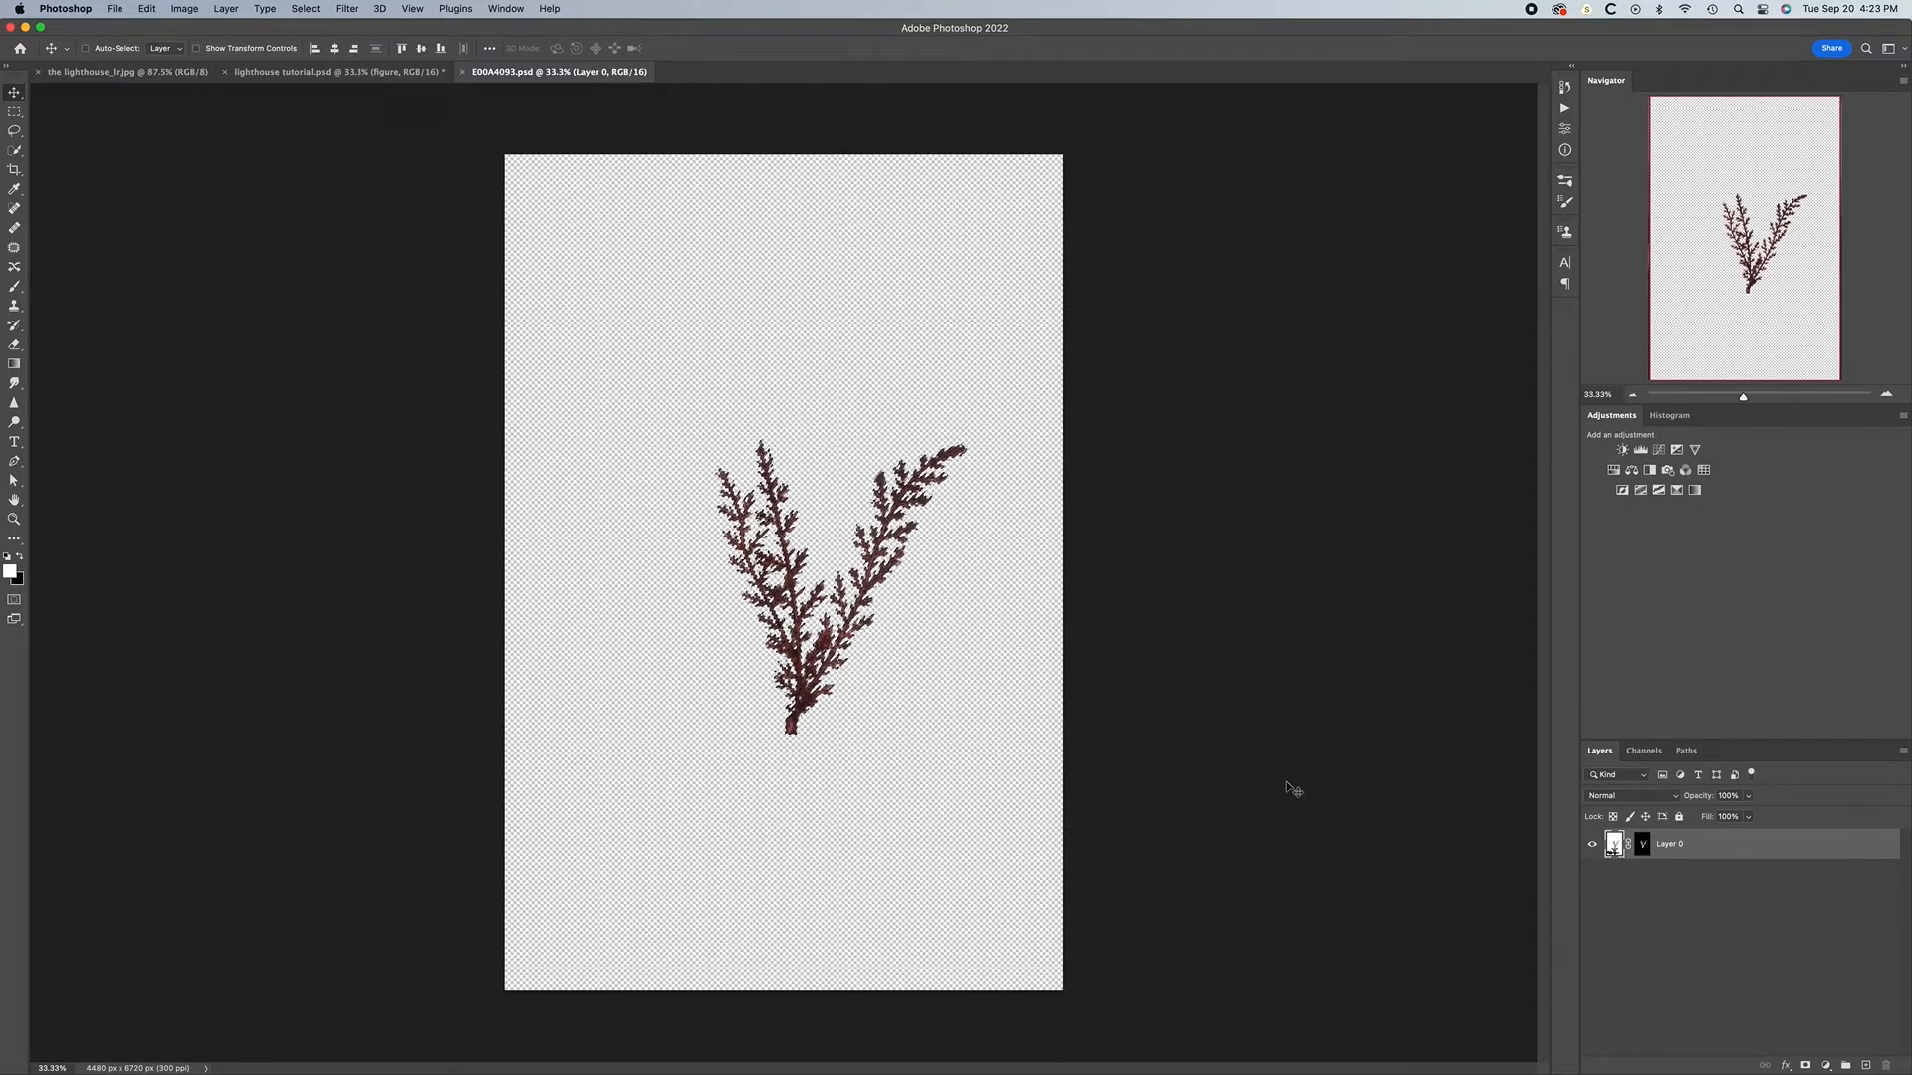
pyautogui.hotkey('ctrl', 'Tab')
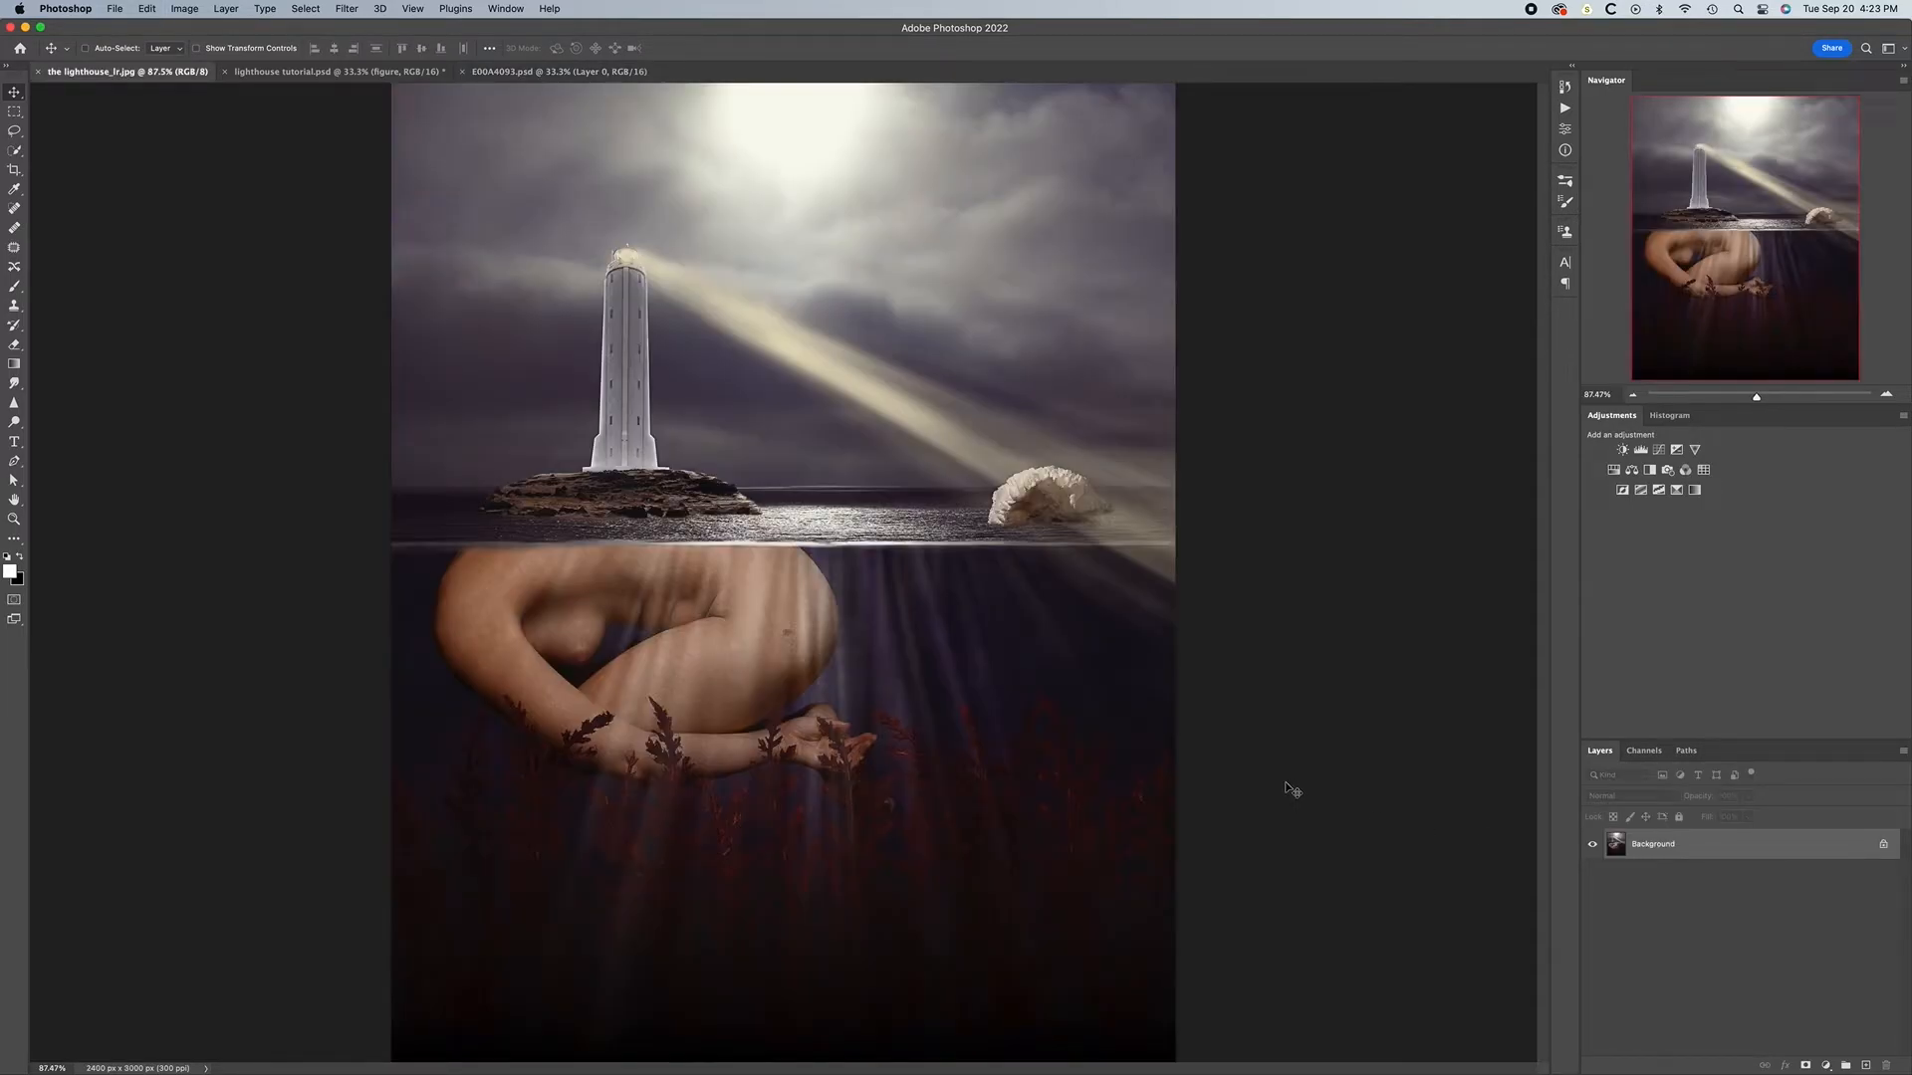
pyautogui.hotkey('ctrl', 'Tab')
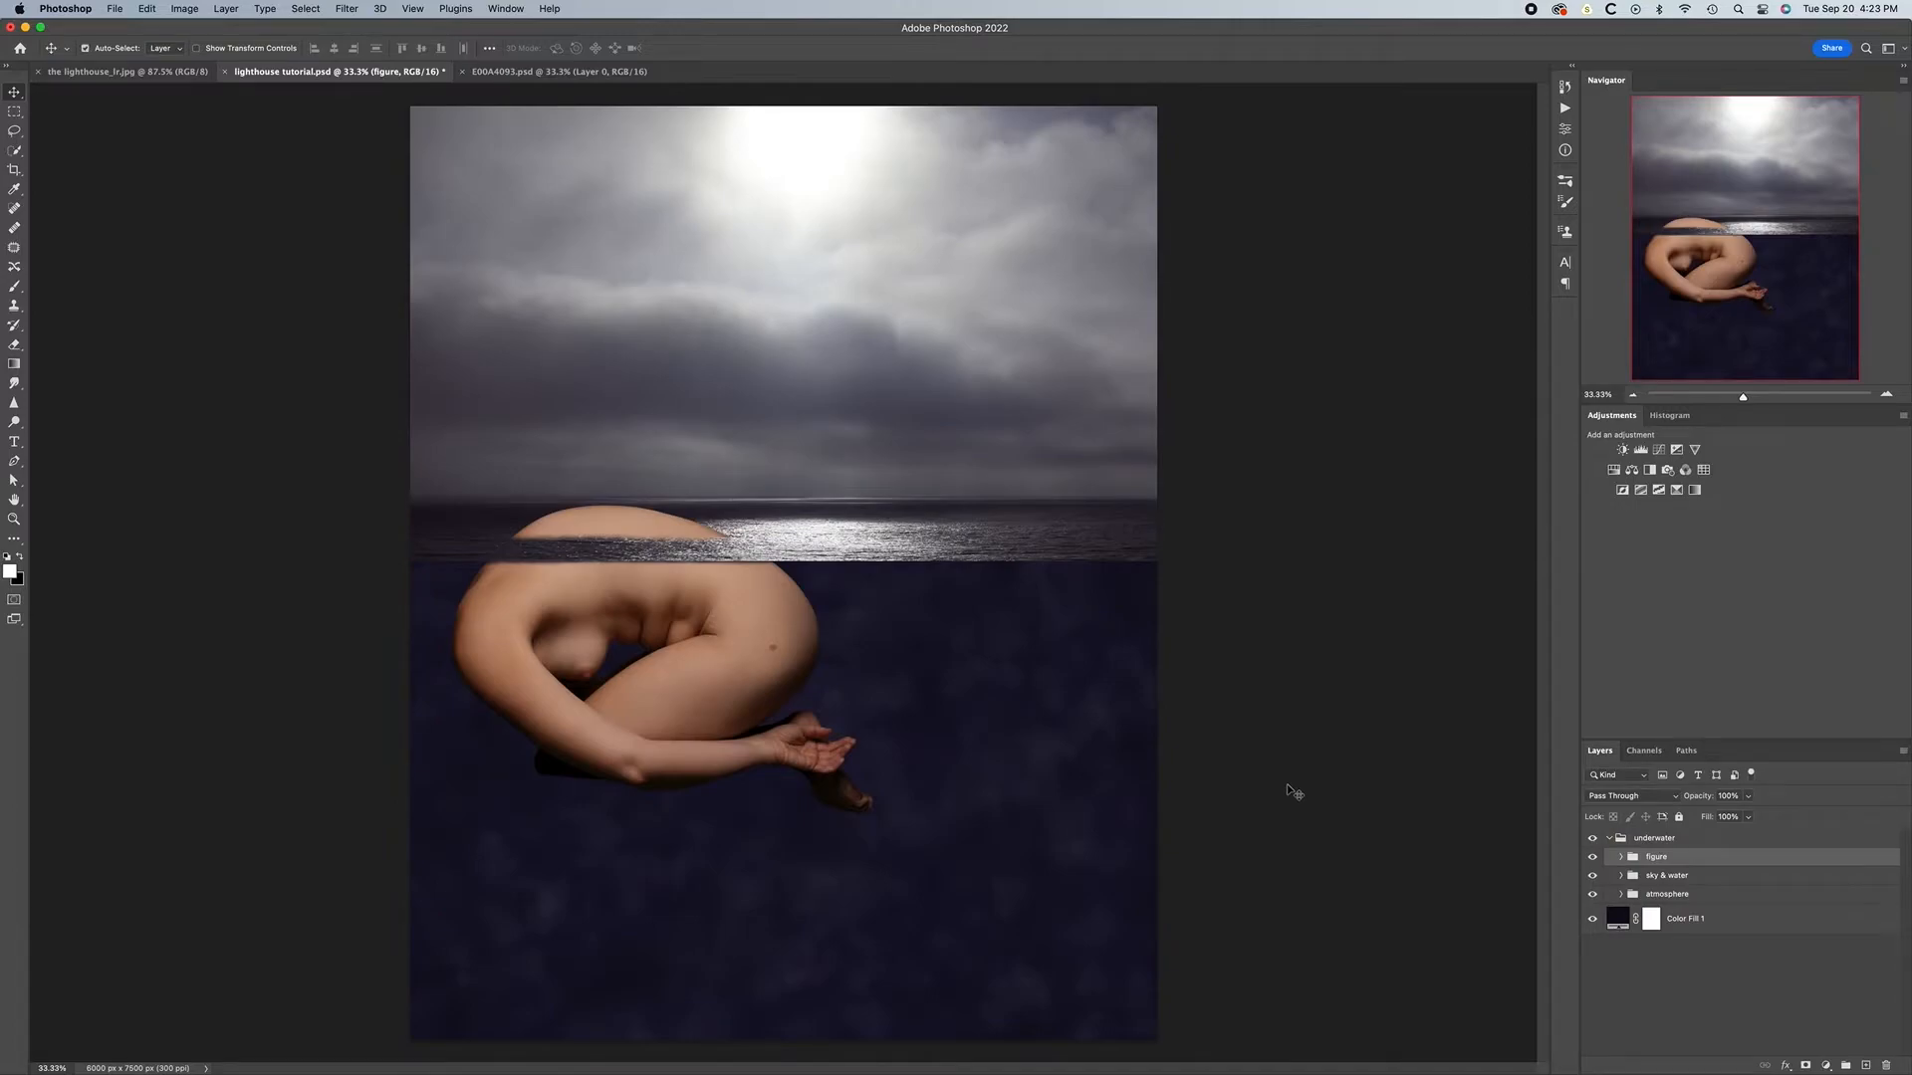
pyautogui.press('super+v')
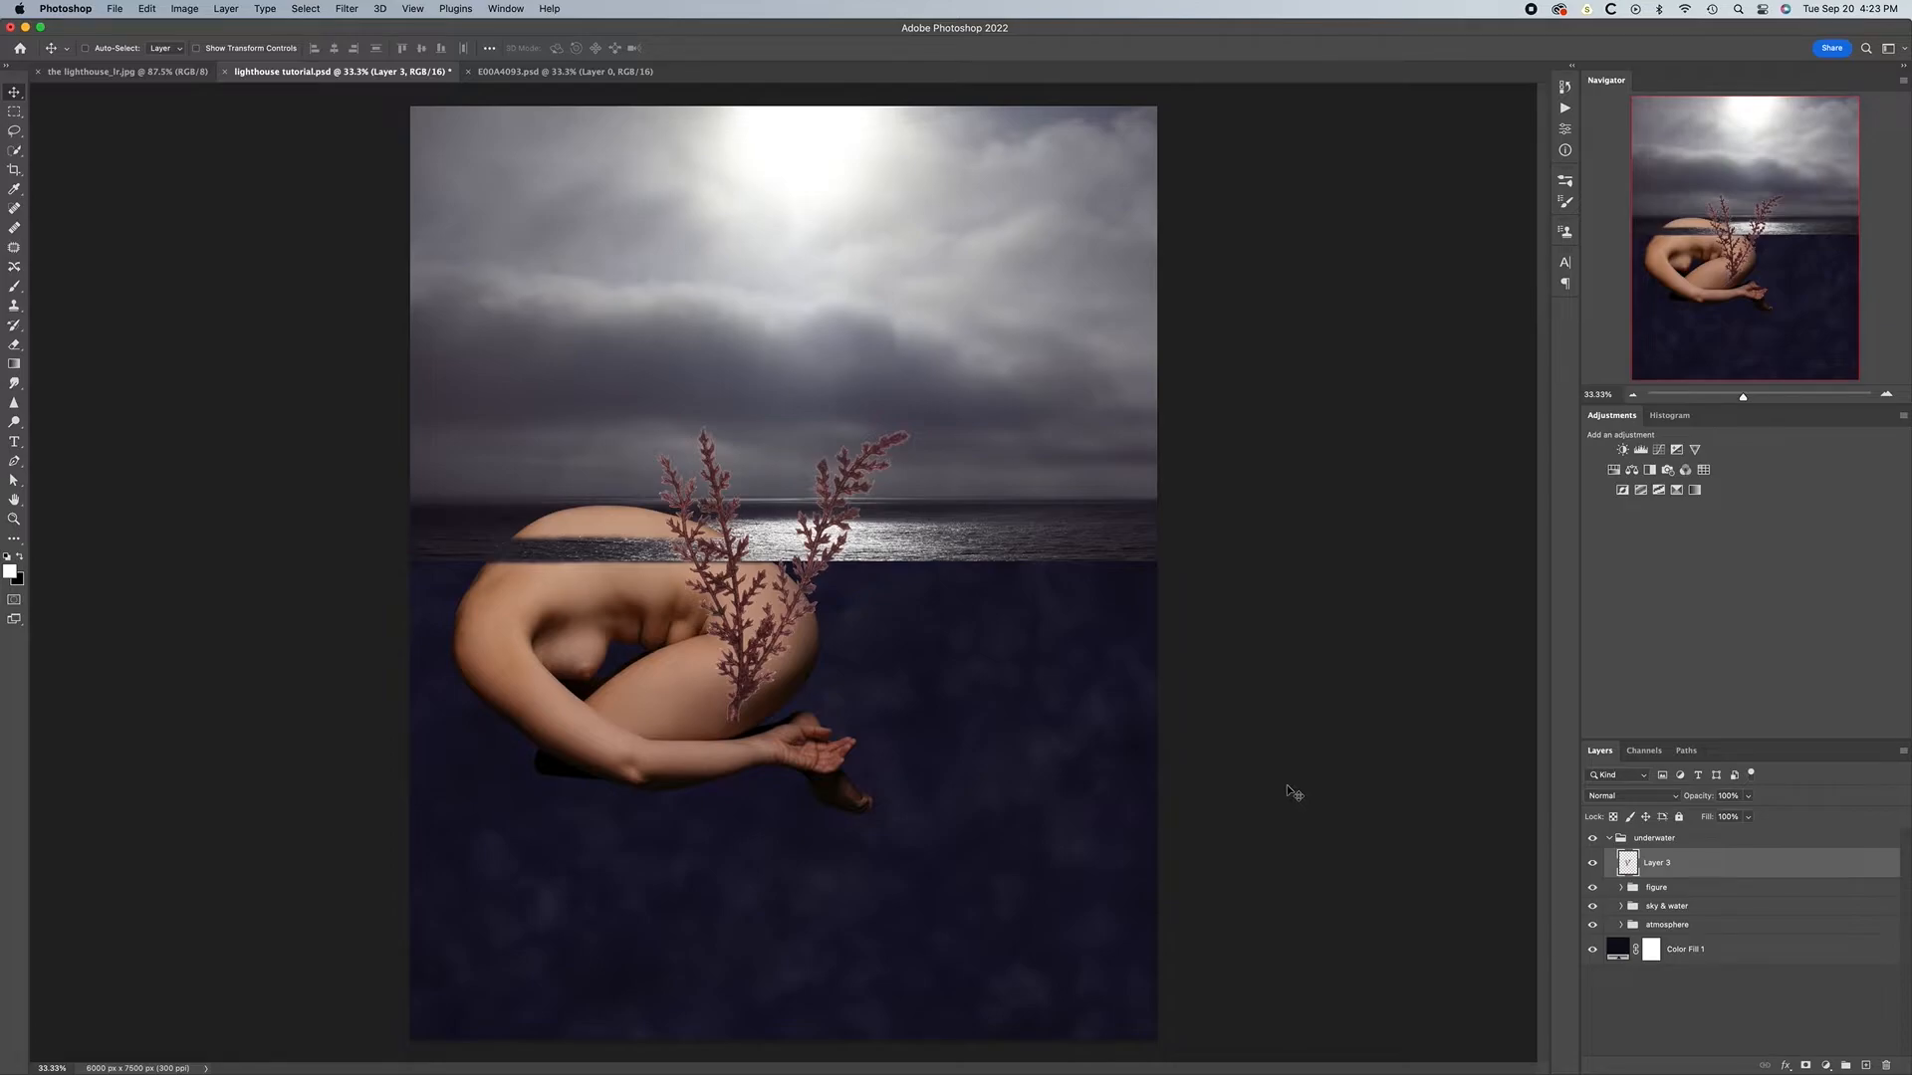
# Put the plant layer in a new group named "plants" and move the plant into the water beside the figure's hands
pyautogui.press('super+g')
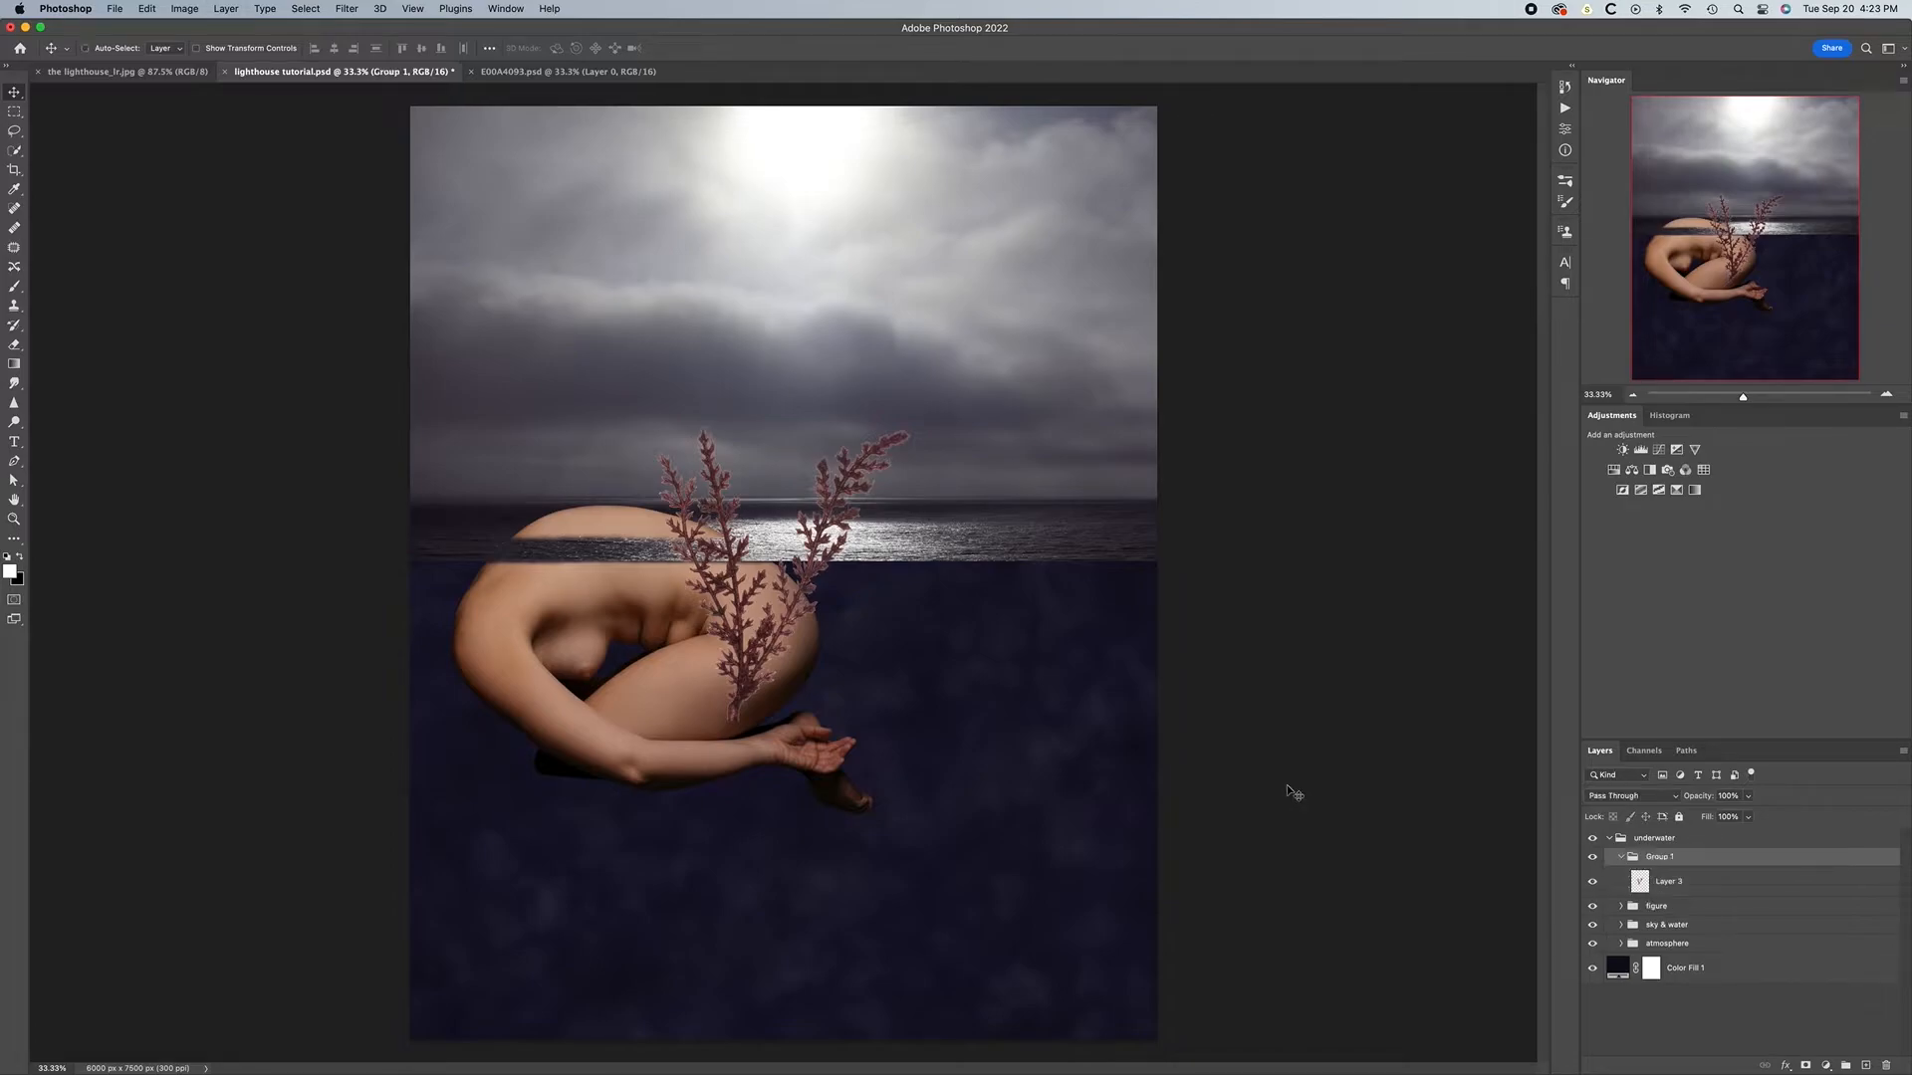
pyautogui.doubleClick(1658, 857)
pyautogui.write('plants')
pyautogui.press('Return')
pyautogui.click(1643, 886)
pyautogui.moveTo(767, 612); pyautogui.dragTo(968, 789)
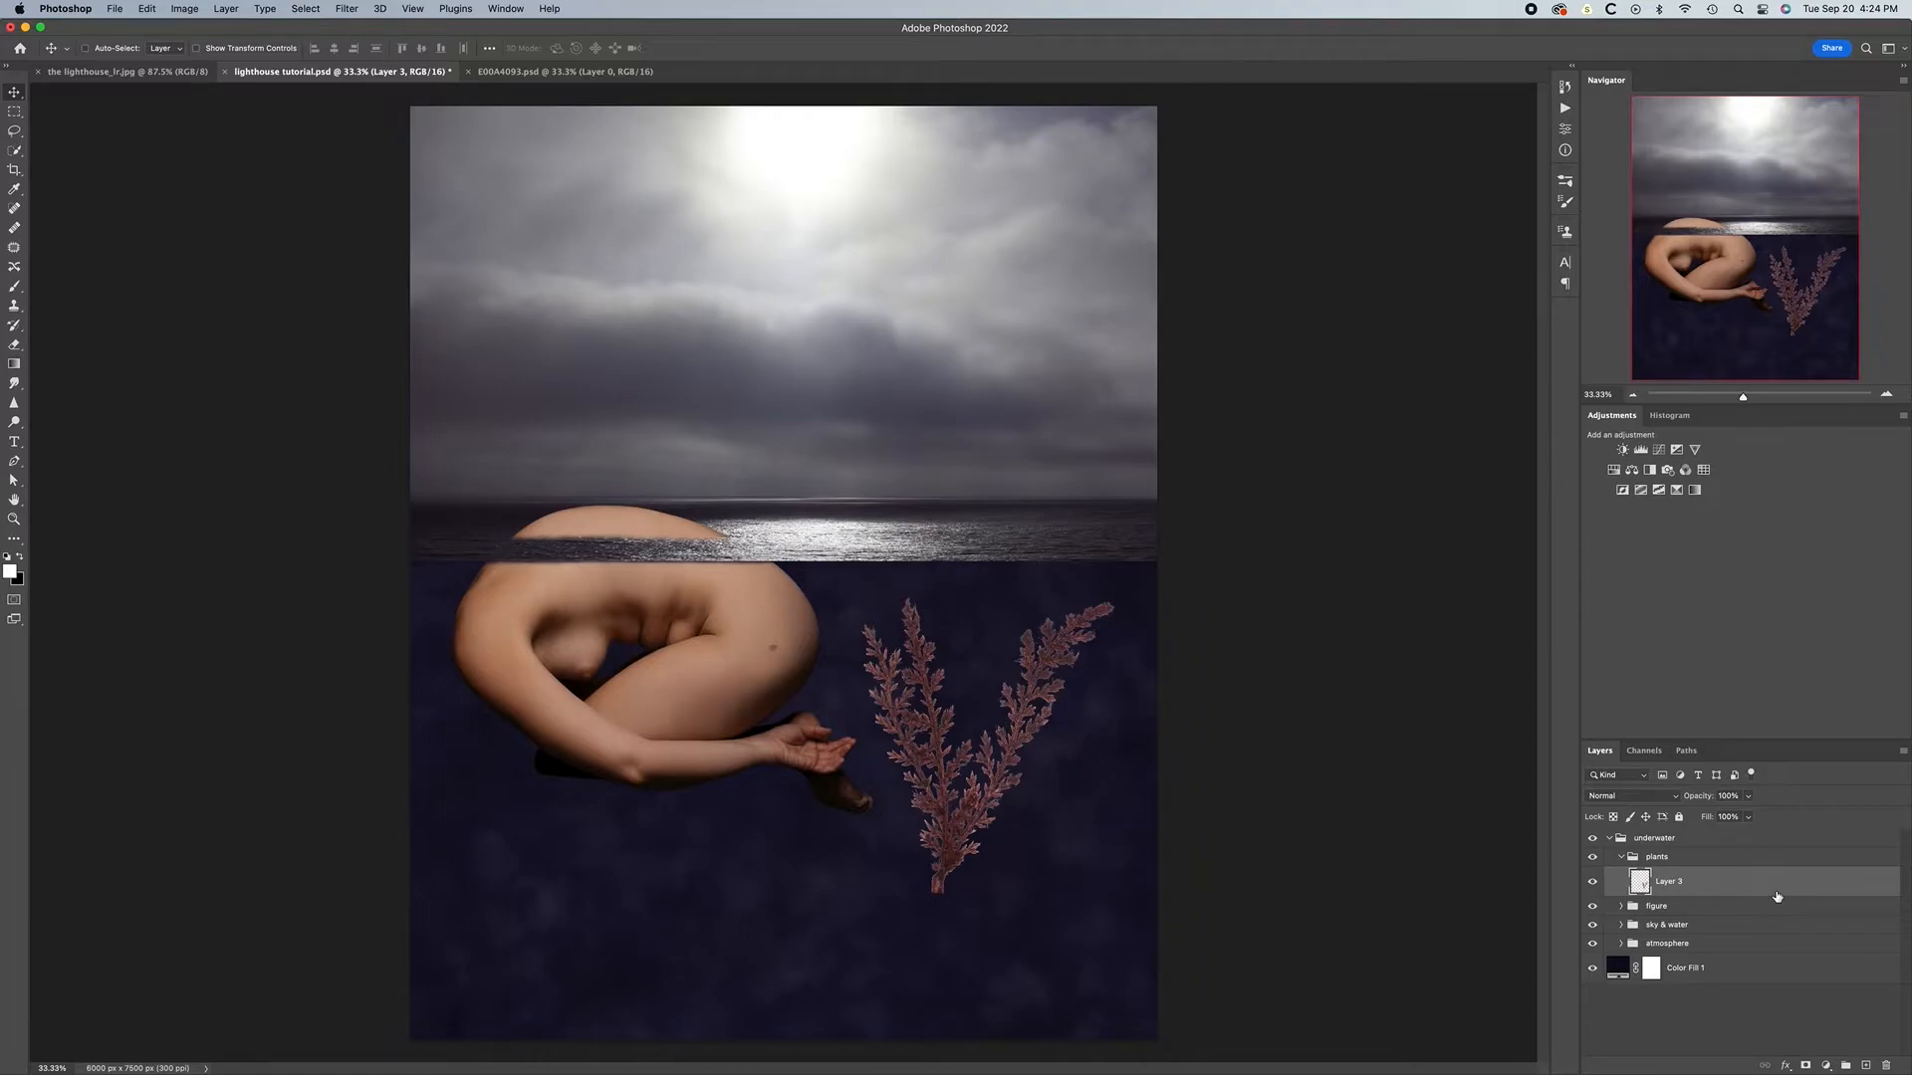
# Add a Levels adjustment above the plants group and clip it to the group
pyautogui.click(1685, 859)
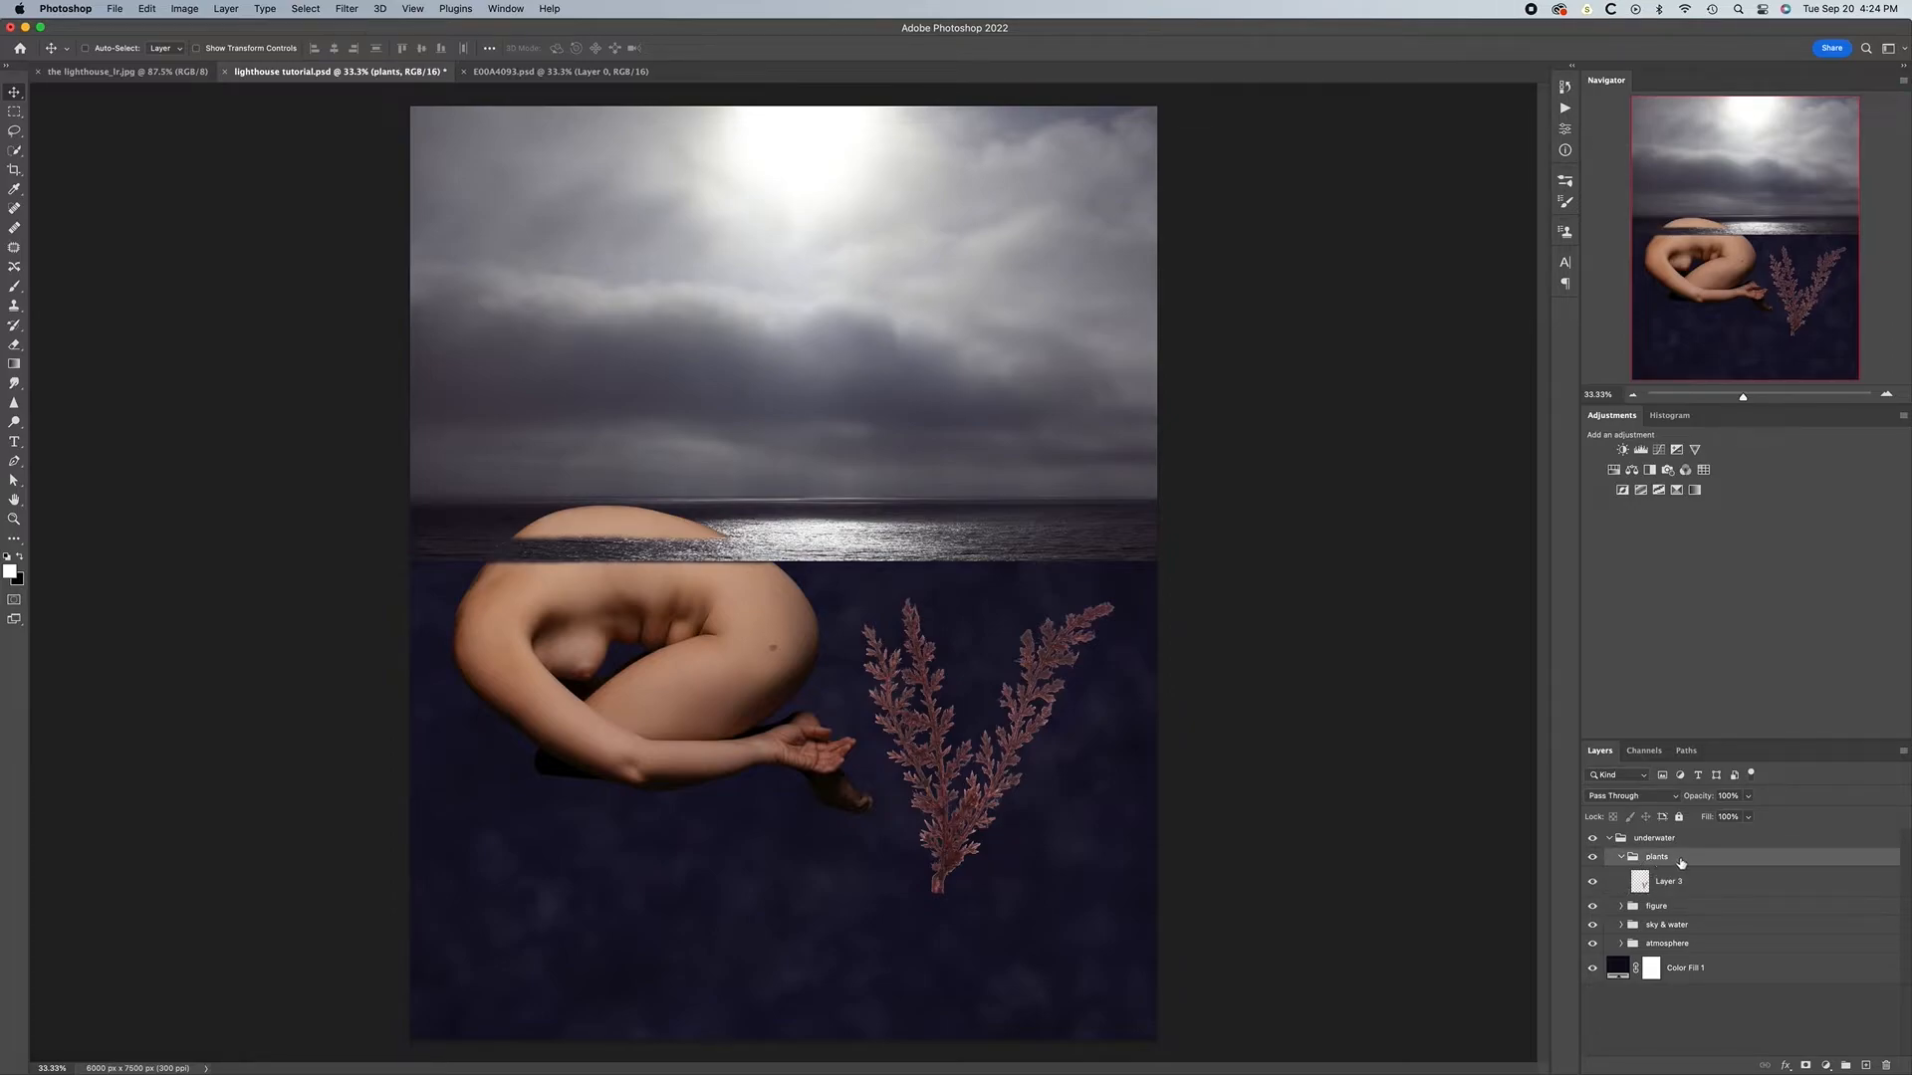
pyautogui.click(1641, 451)
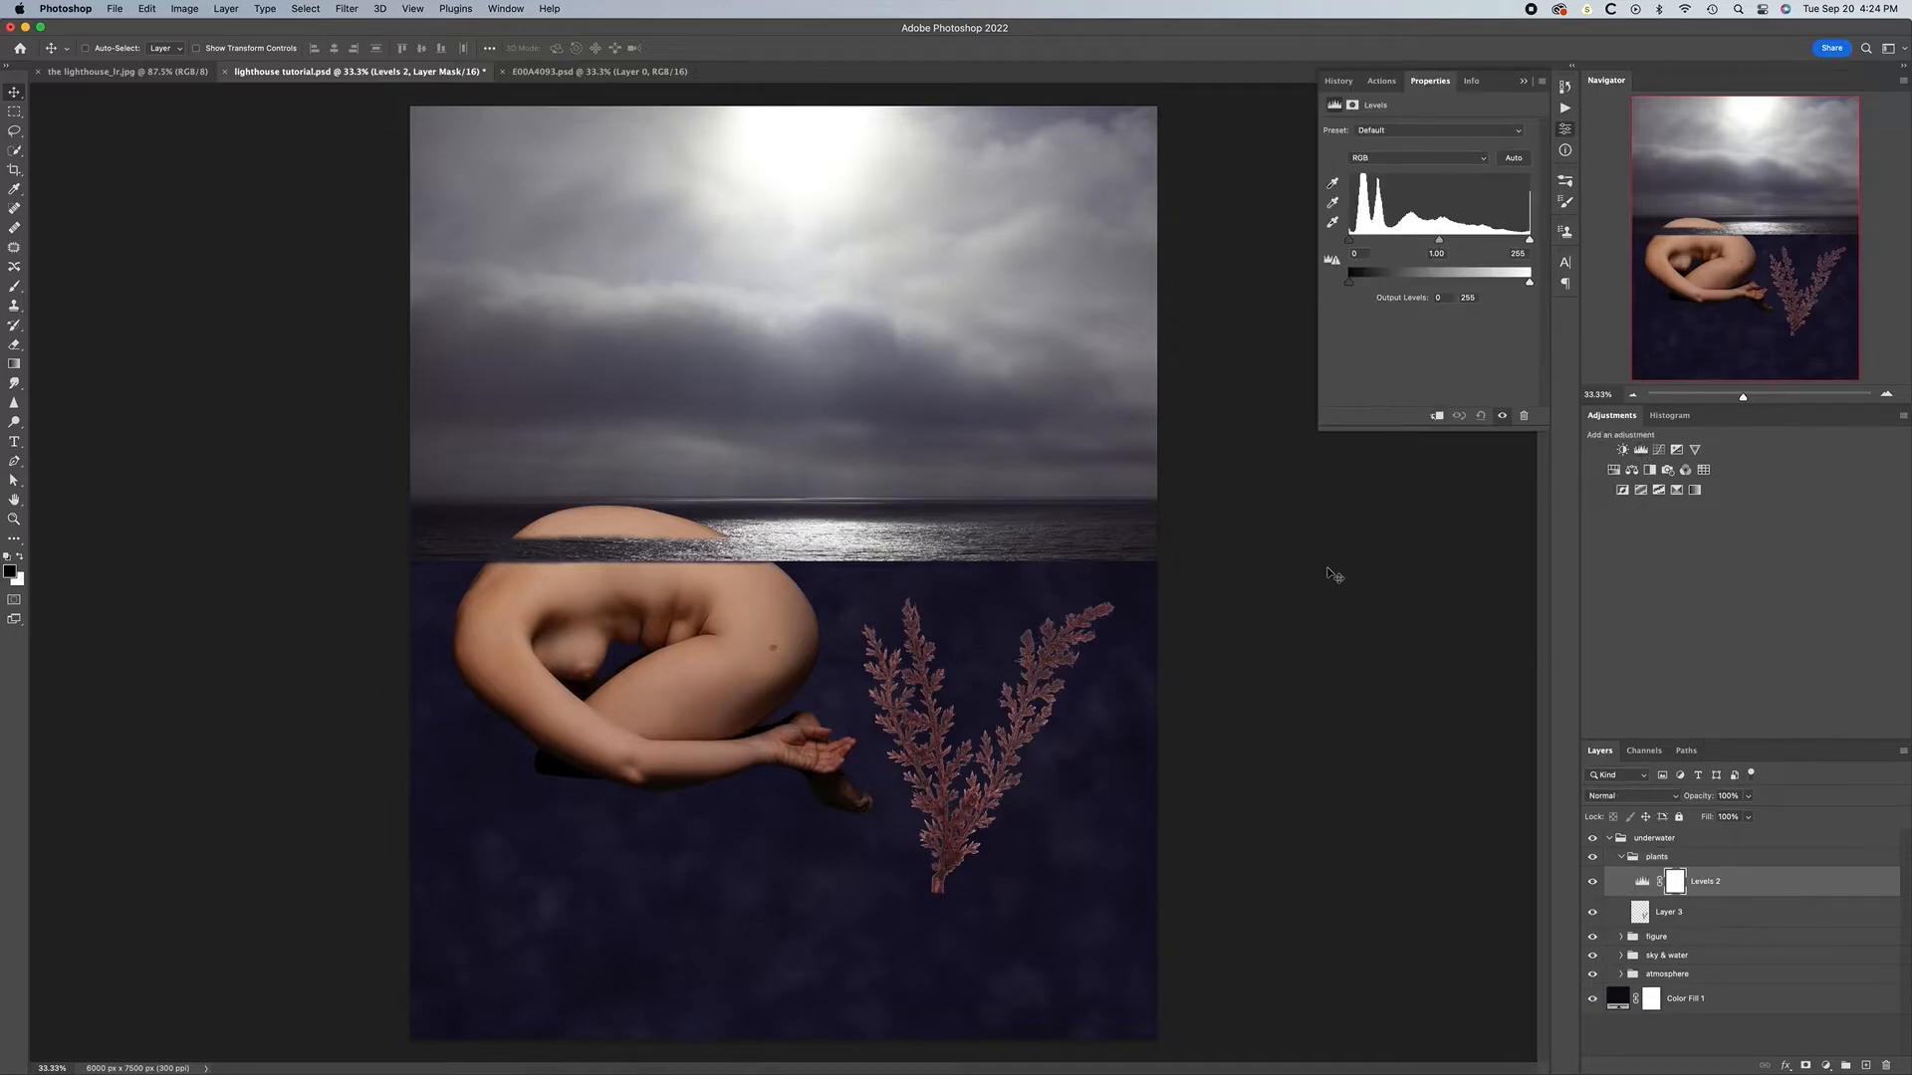
pyautogui.moveTo(1747, 883); pyautogui.dragTo(1742, 853)
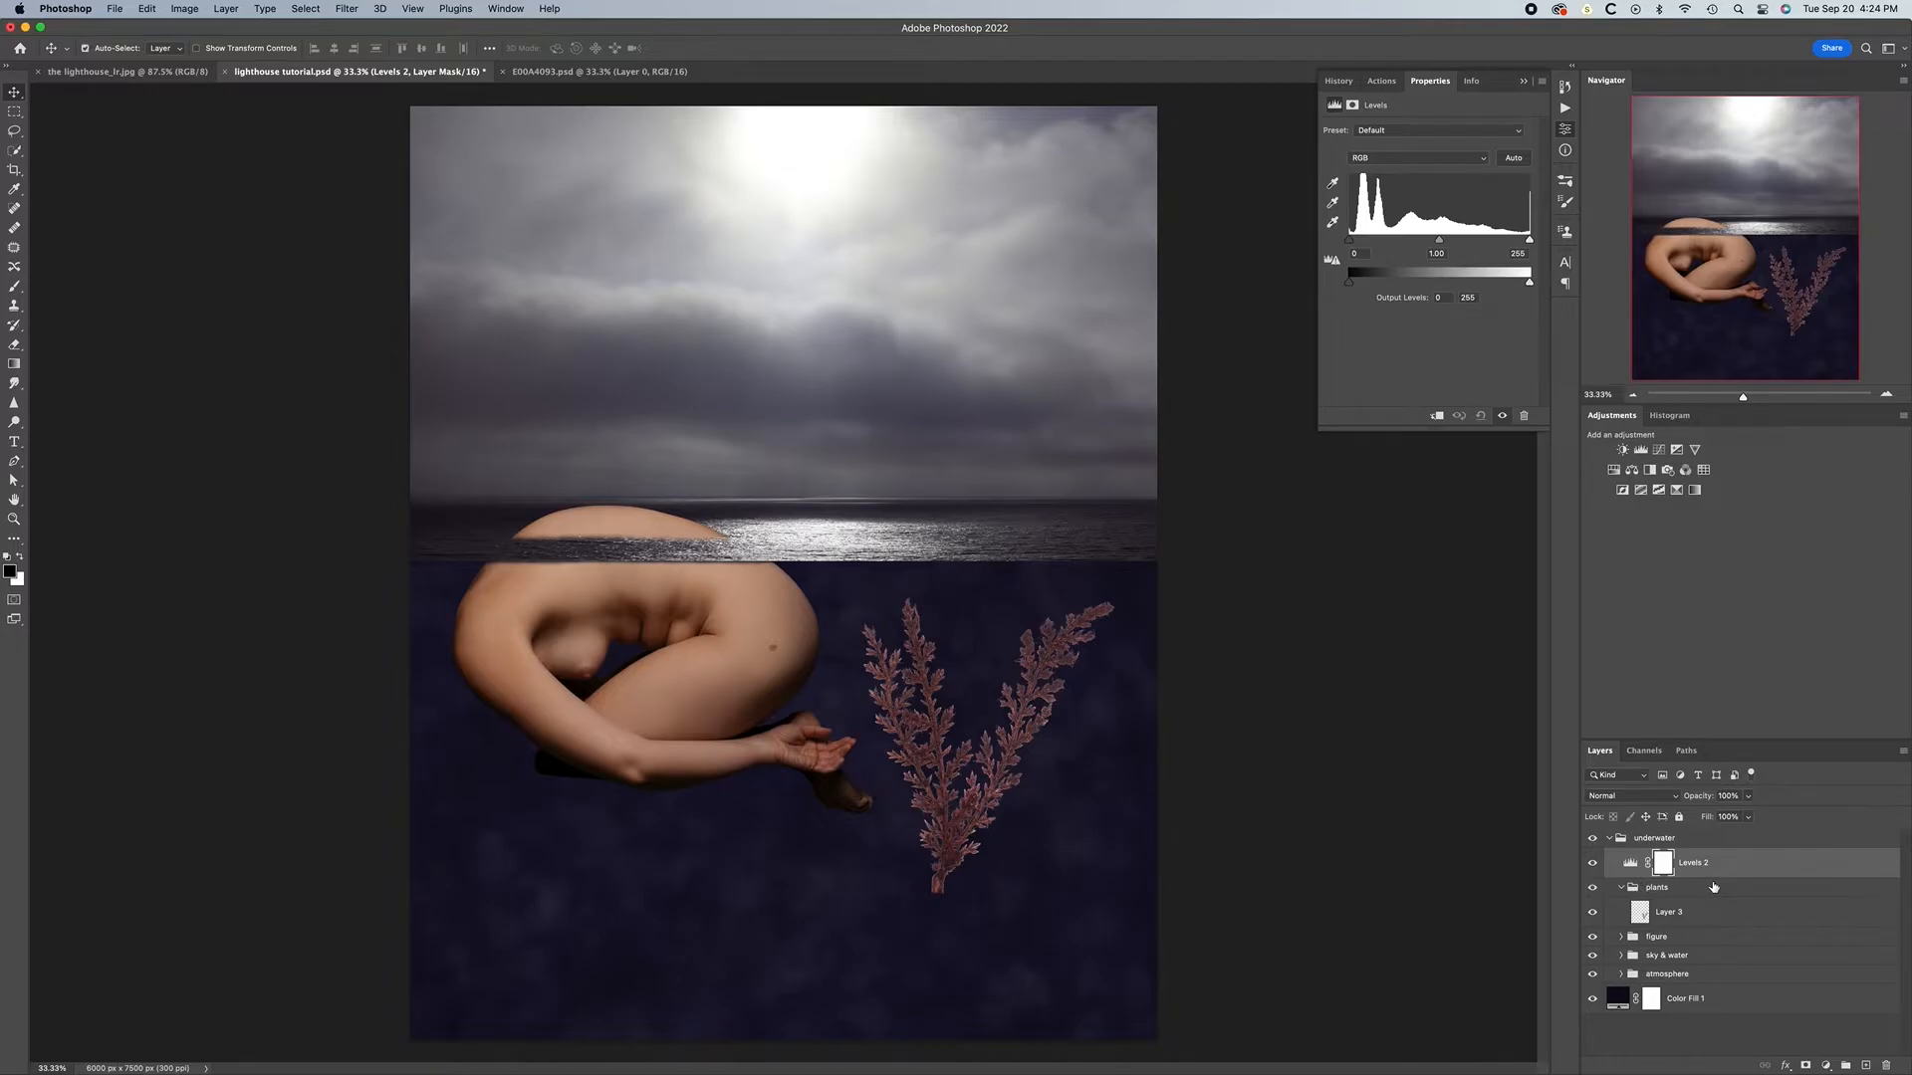
pyautogui.rightClick(1746, 869)
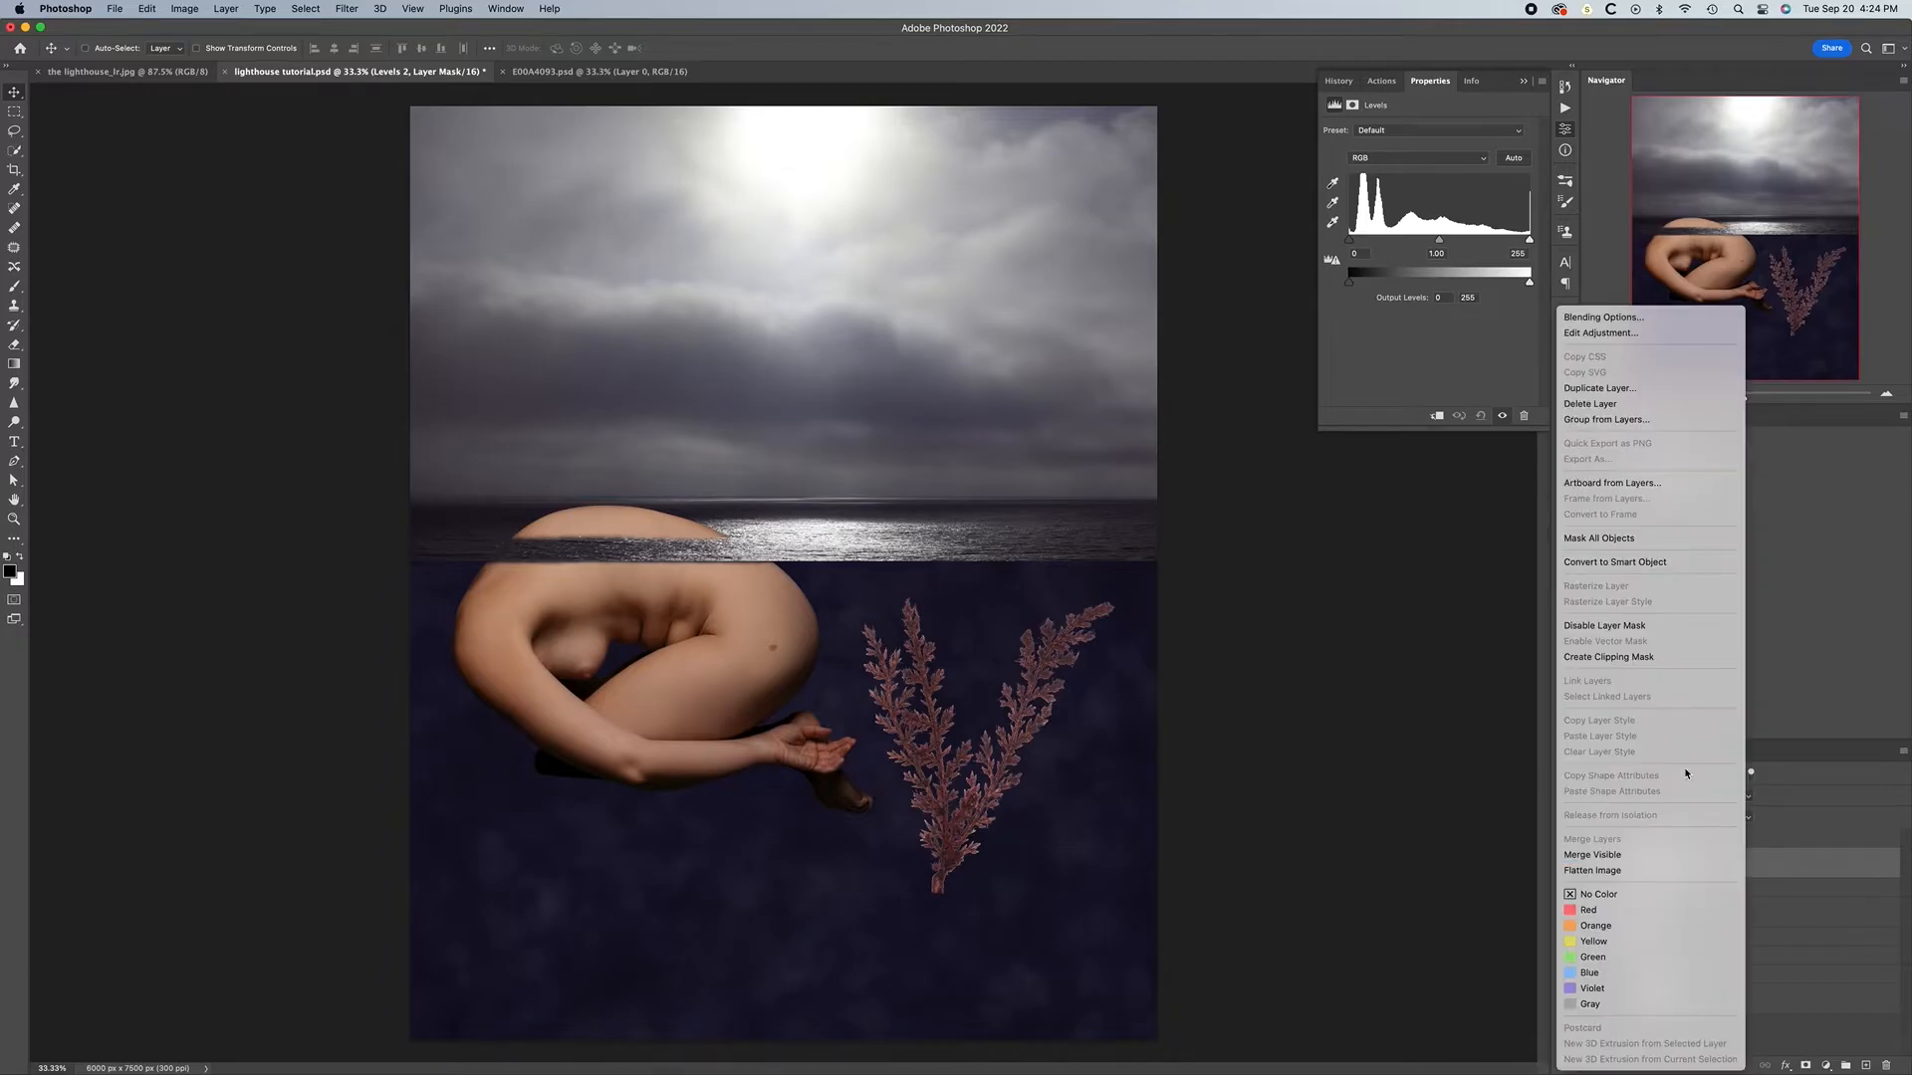
pyautogui.click(1611, 657)
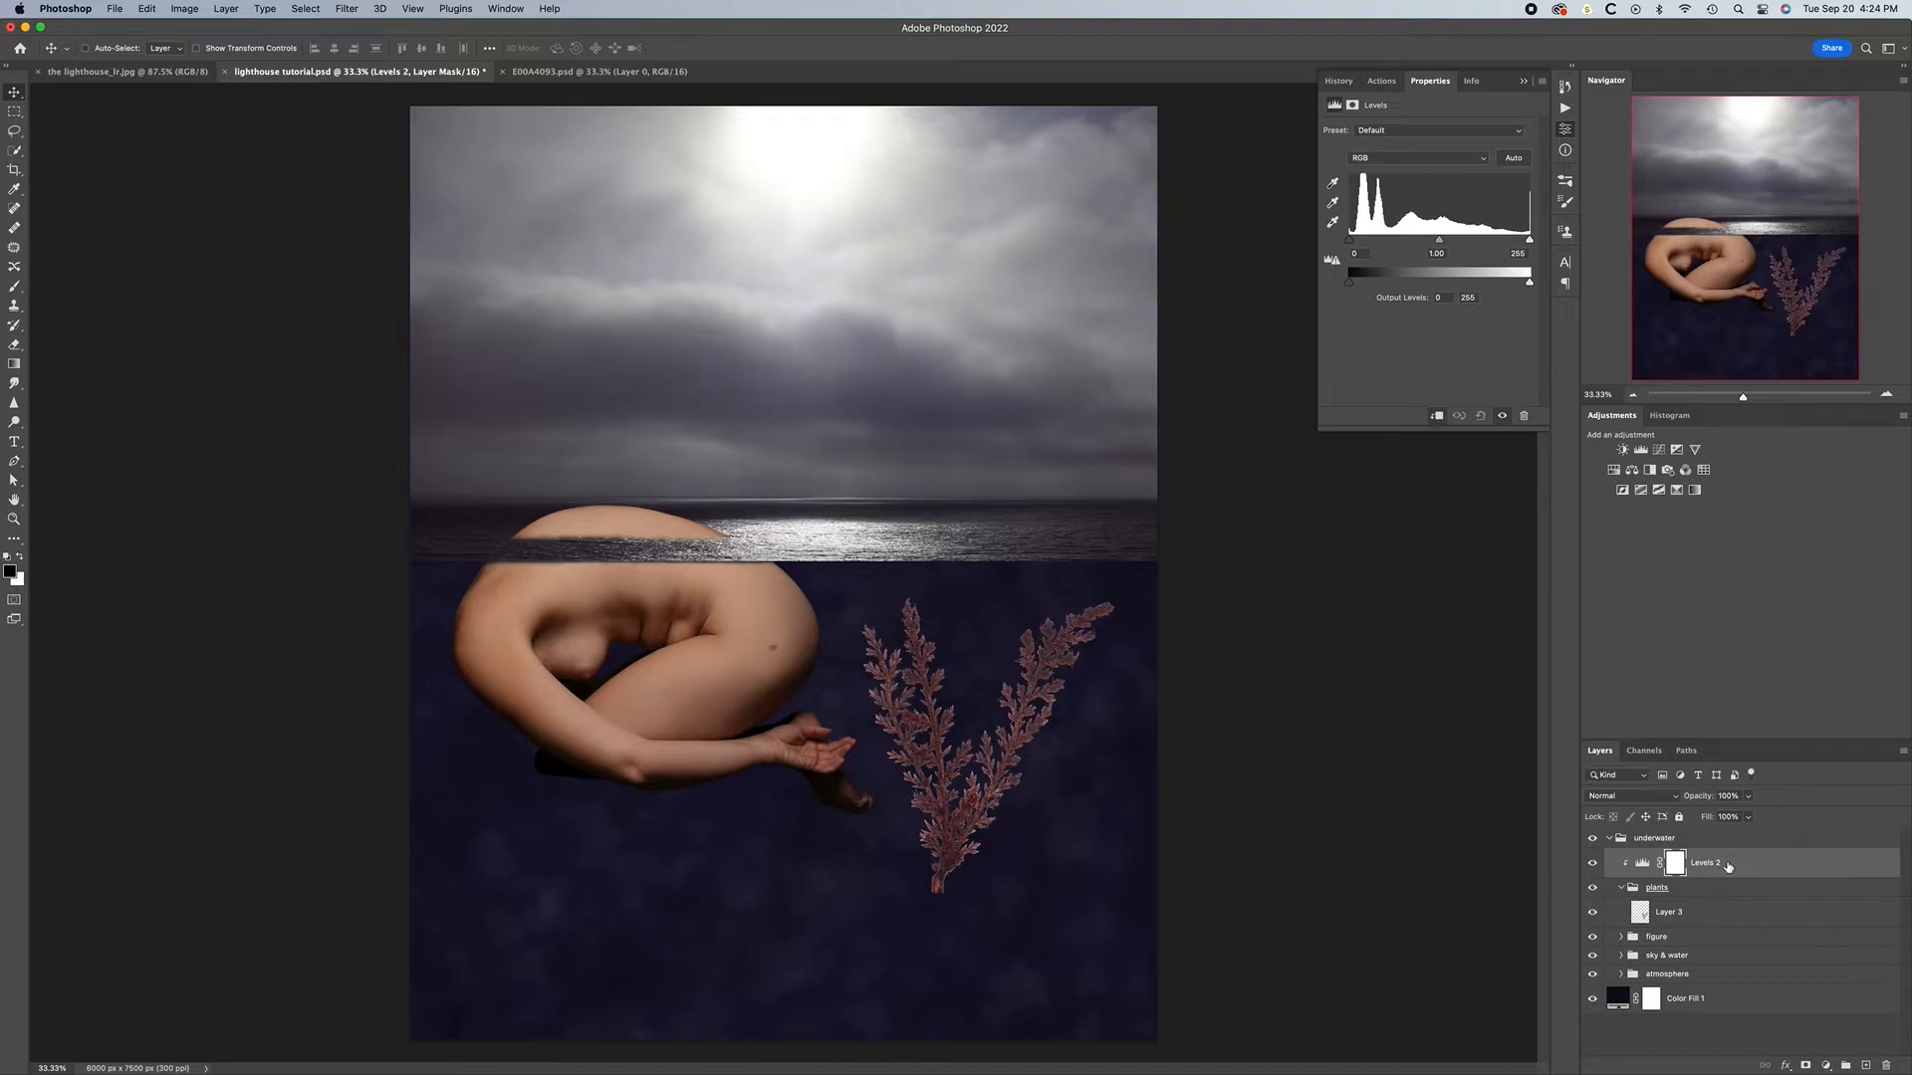
# Set the plants' Levels adjustment to Luminosity and darken it with output white 190 and midtones 0.58
pyautogui.click(1676, 796)
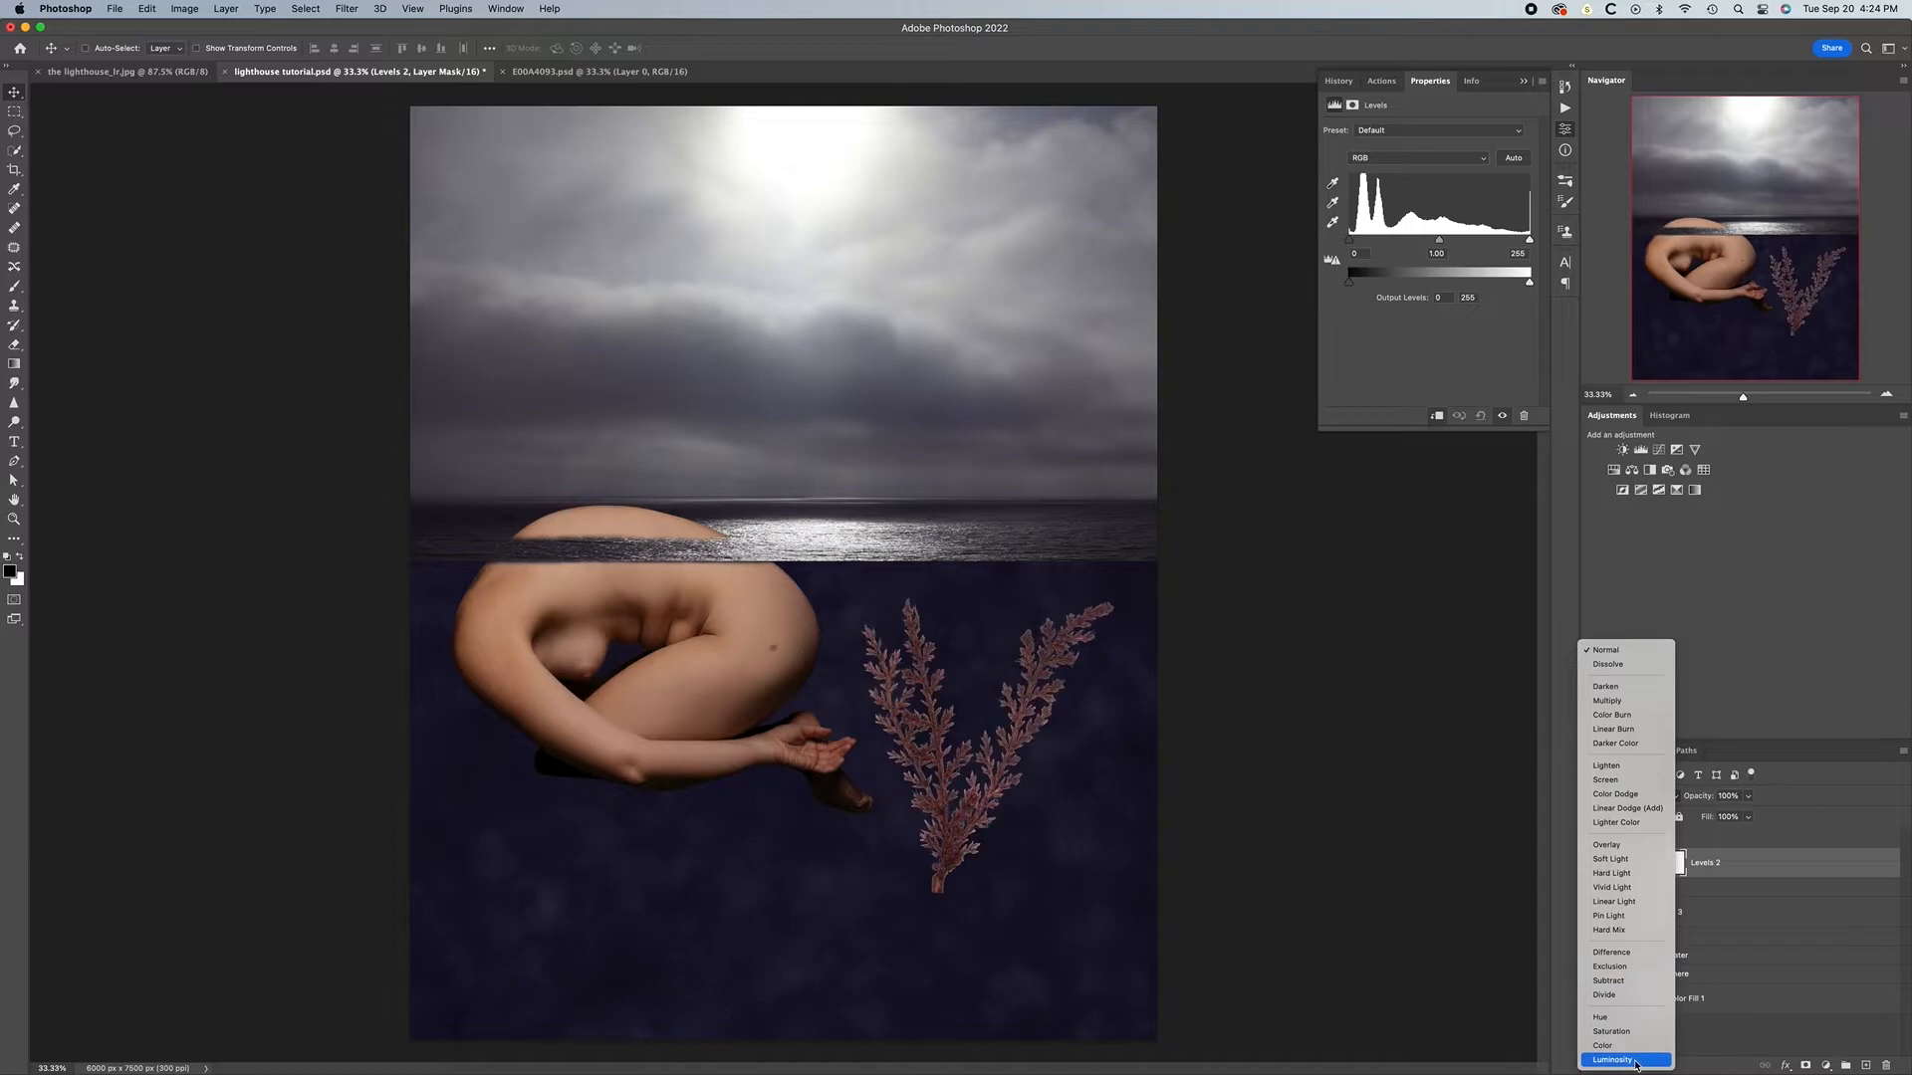
pyautogui.click(1613, 1048)
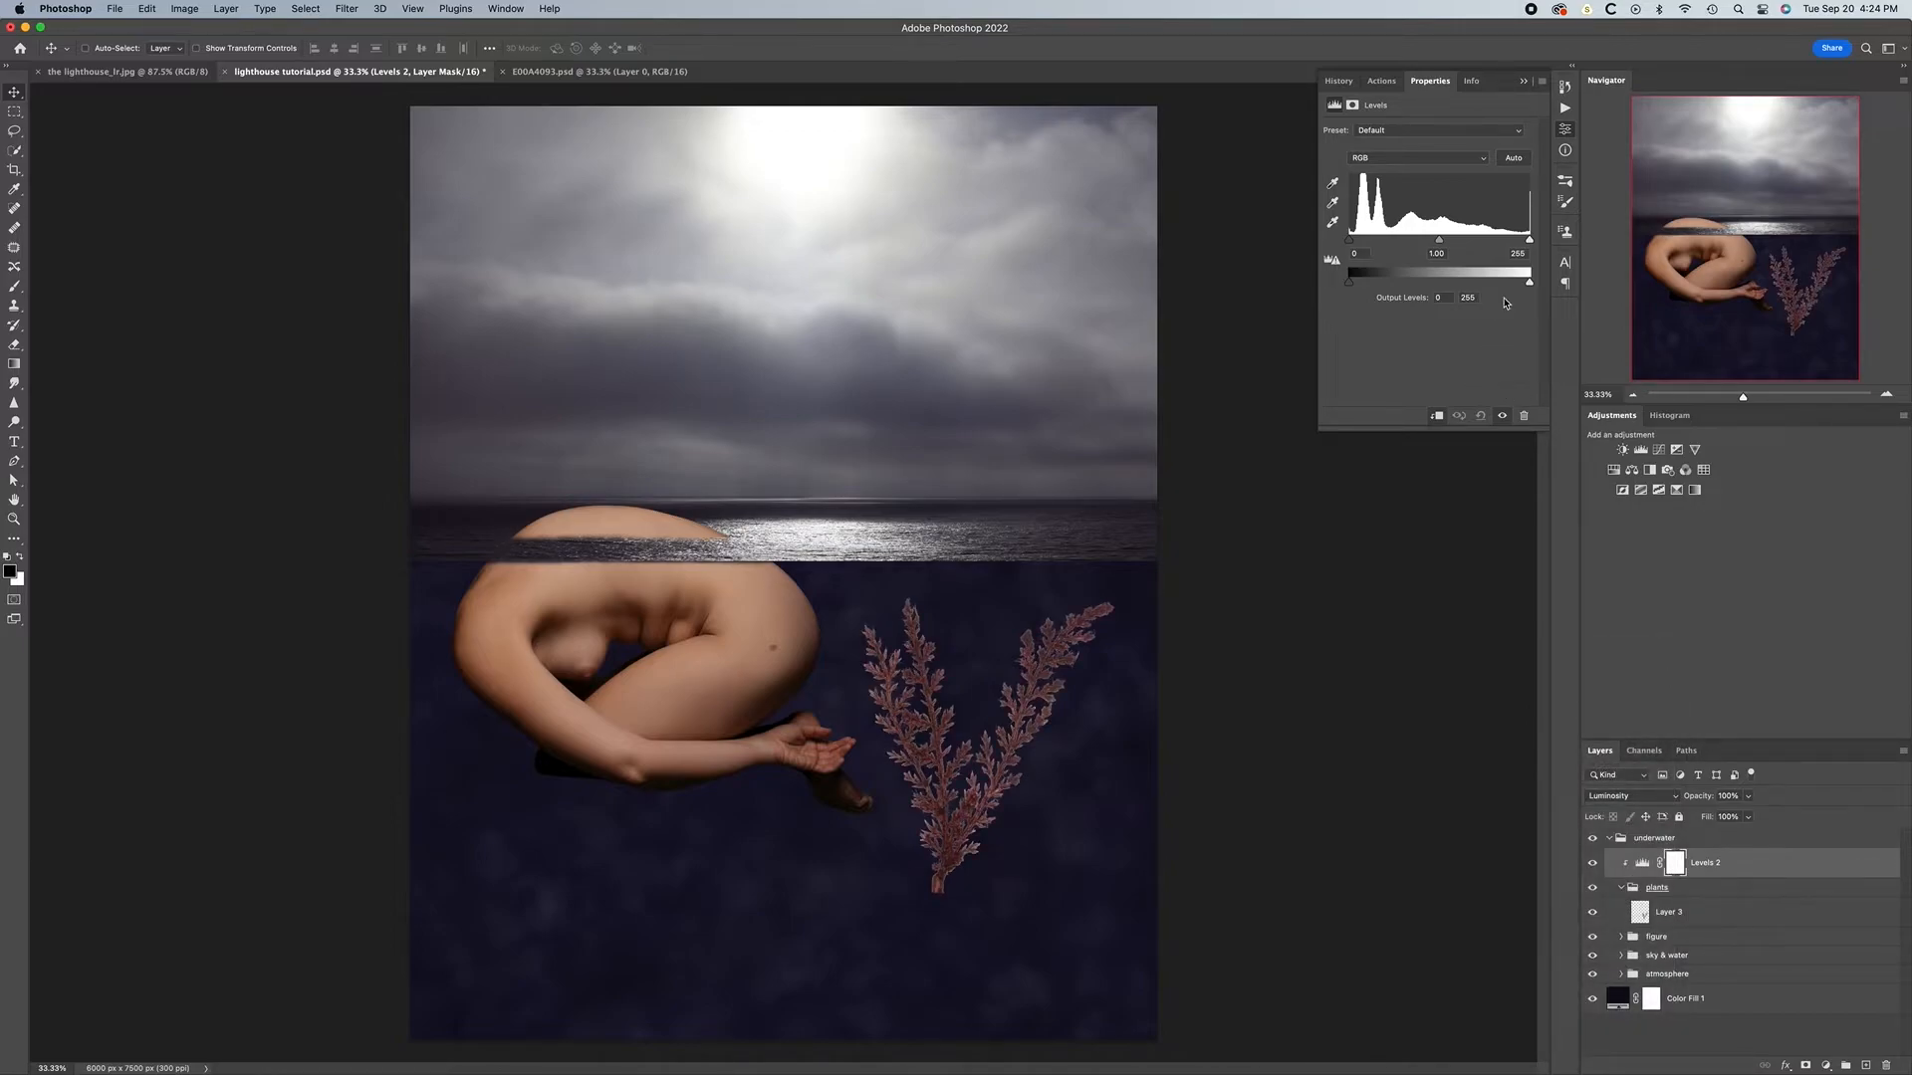
pyautogui.moveTo(1530, 281); pyautogui.dragTo(1470, 243)
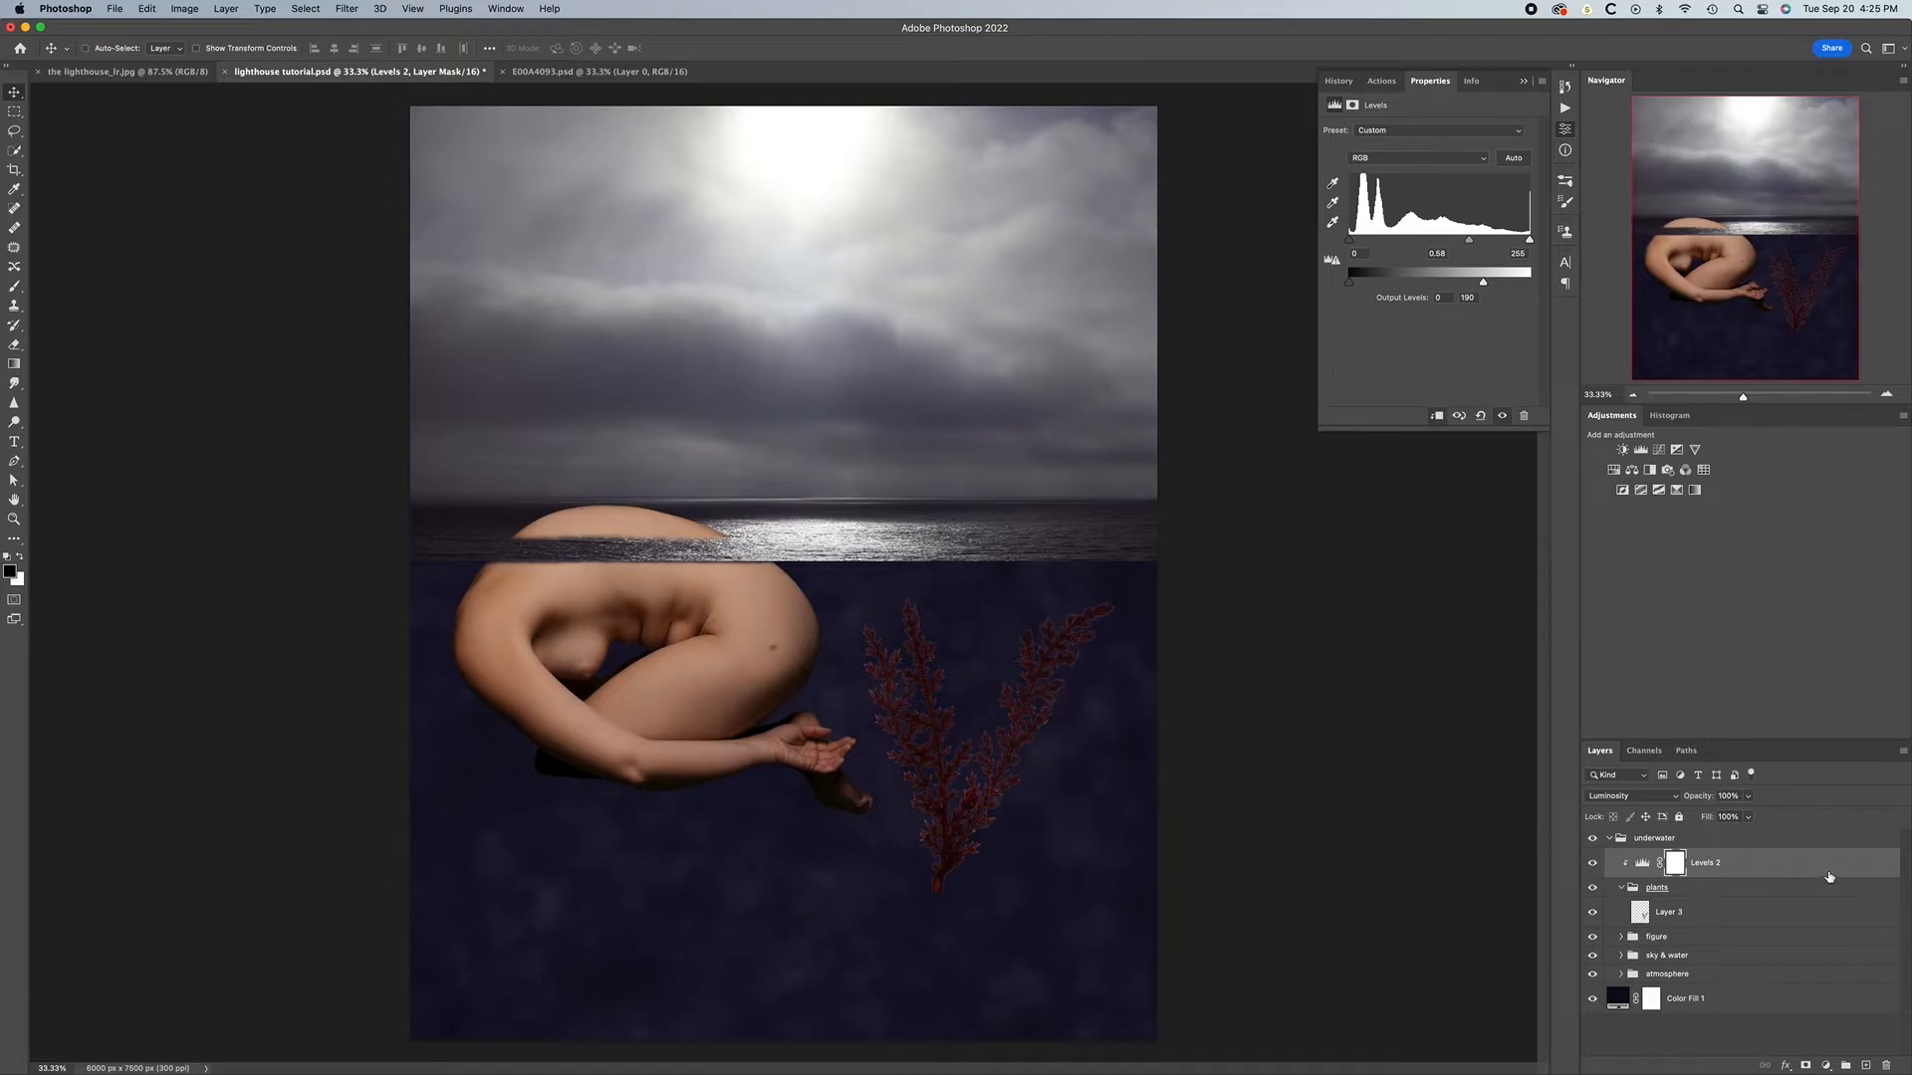
# Add a Selective Color adjustment above the plants' Levels adjustment
pyautogui.click(1677, 491)
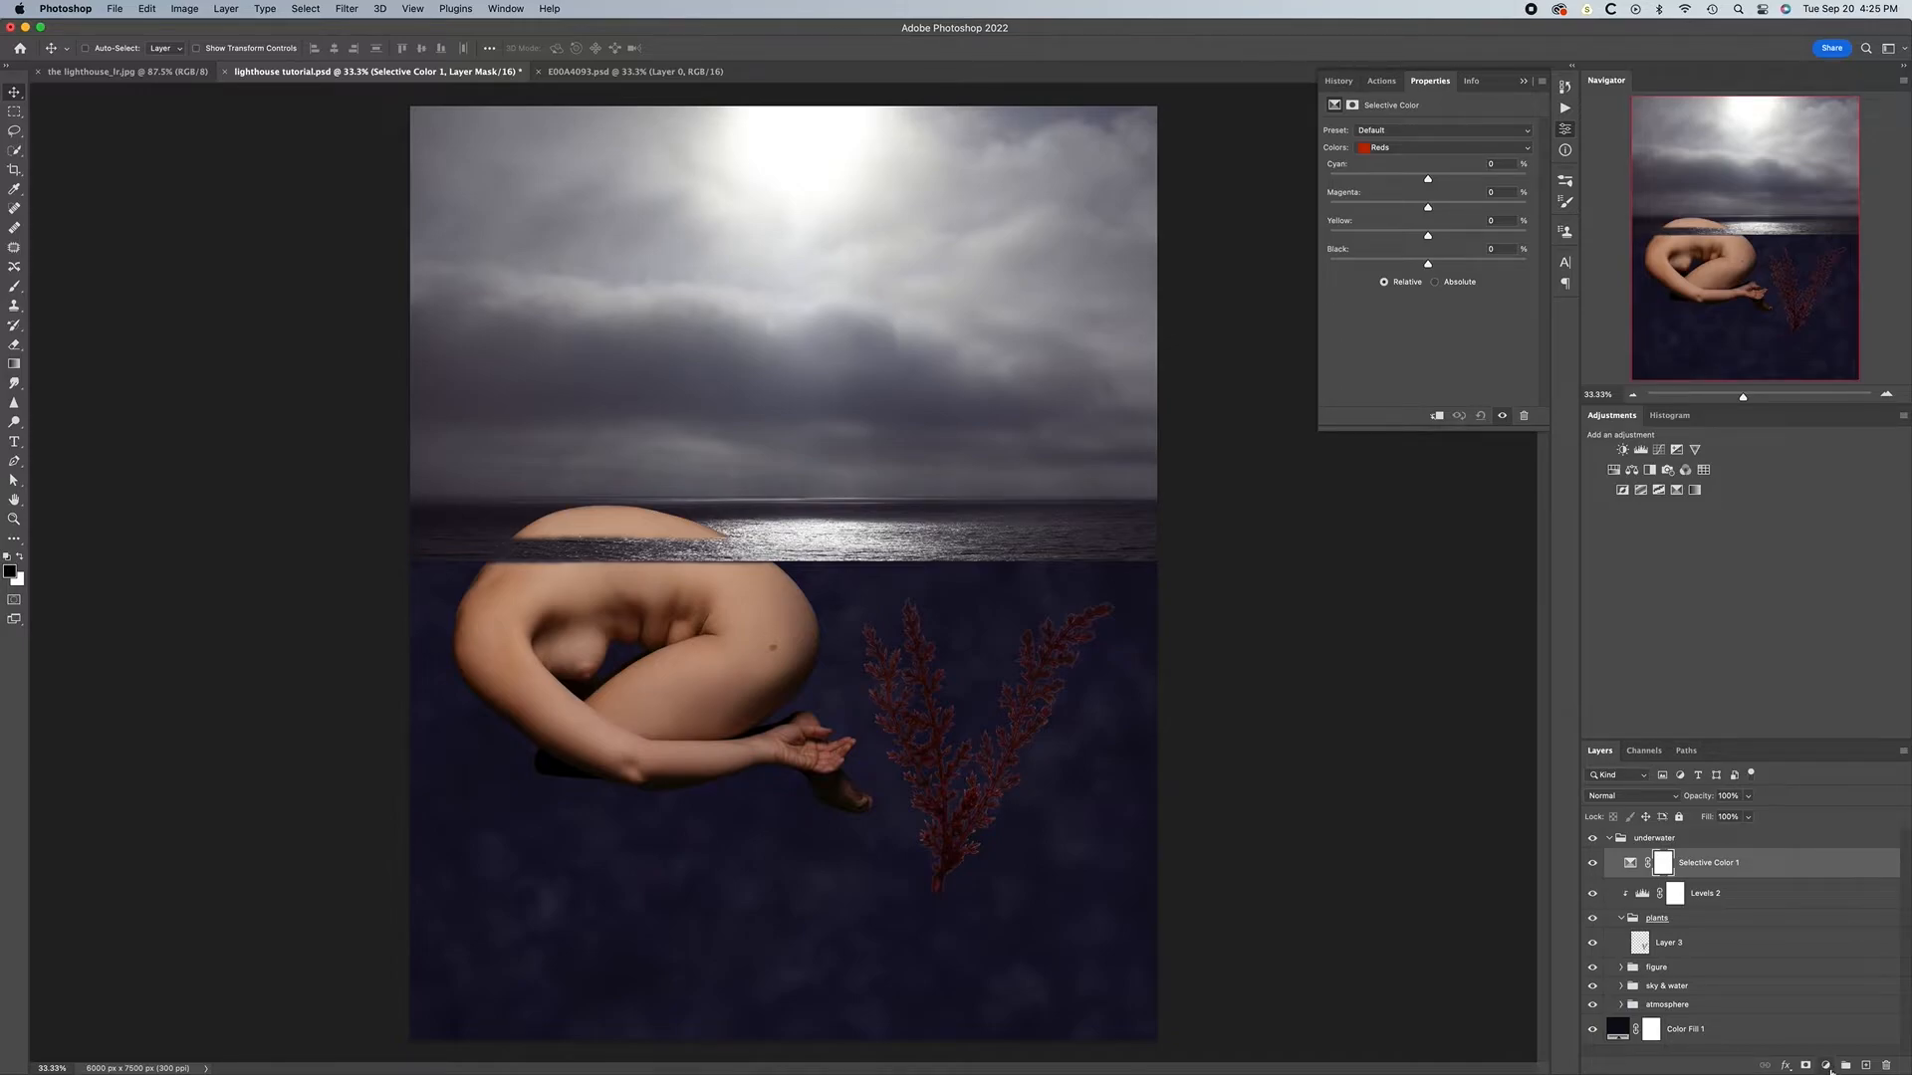
pyautogui.click(1826, 1065)
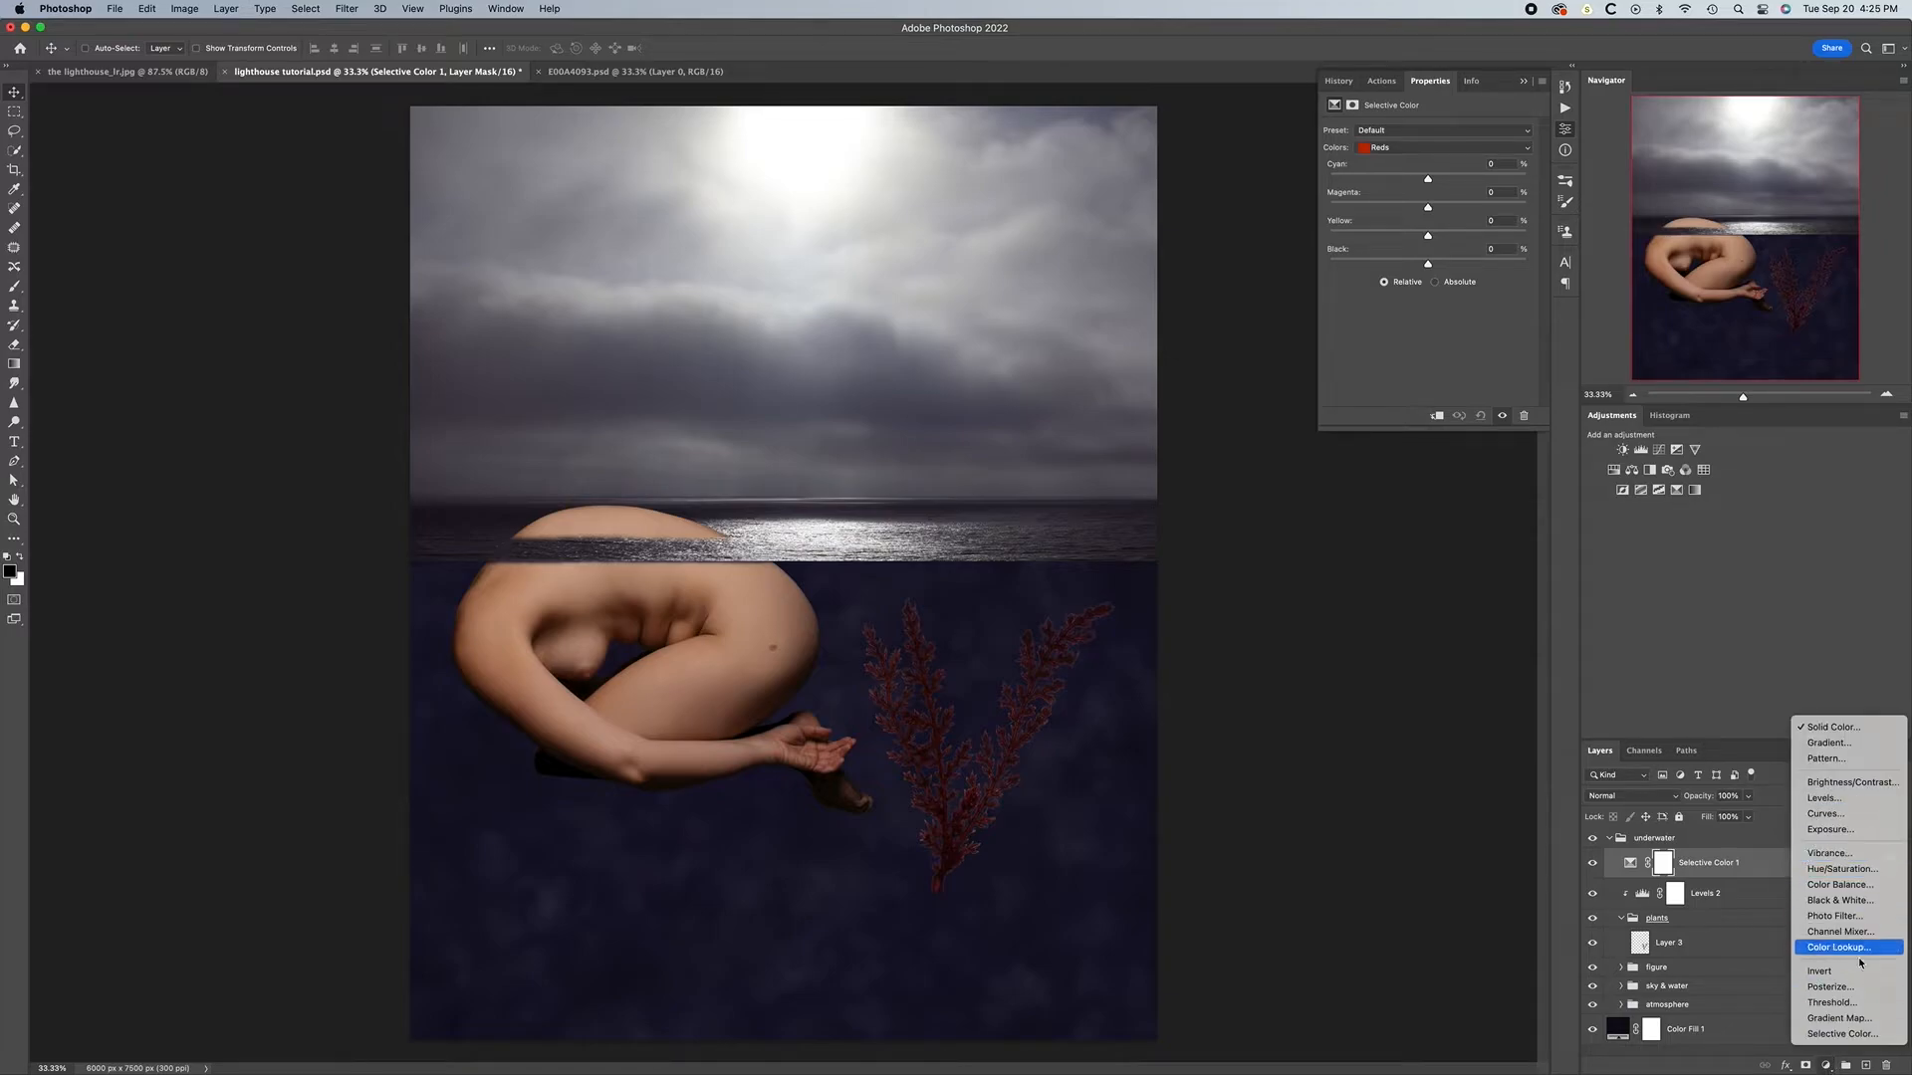
pyautogui.click(1469, 914)
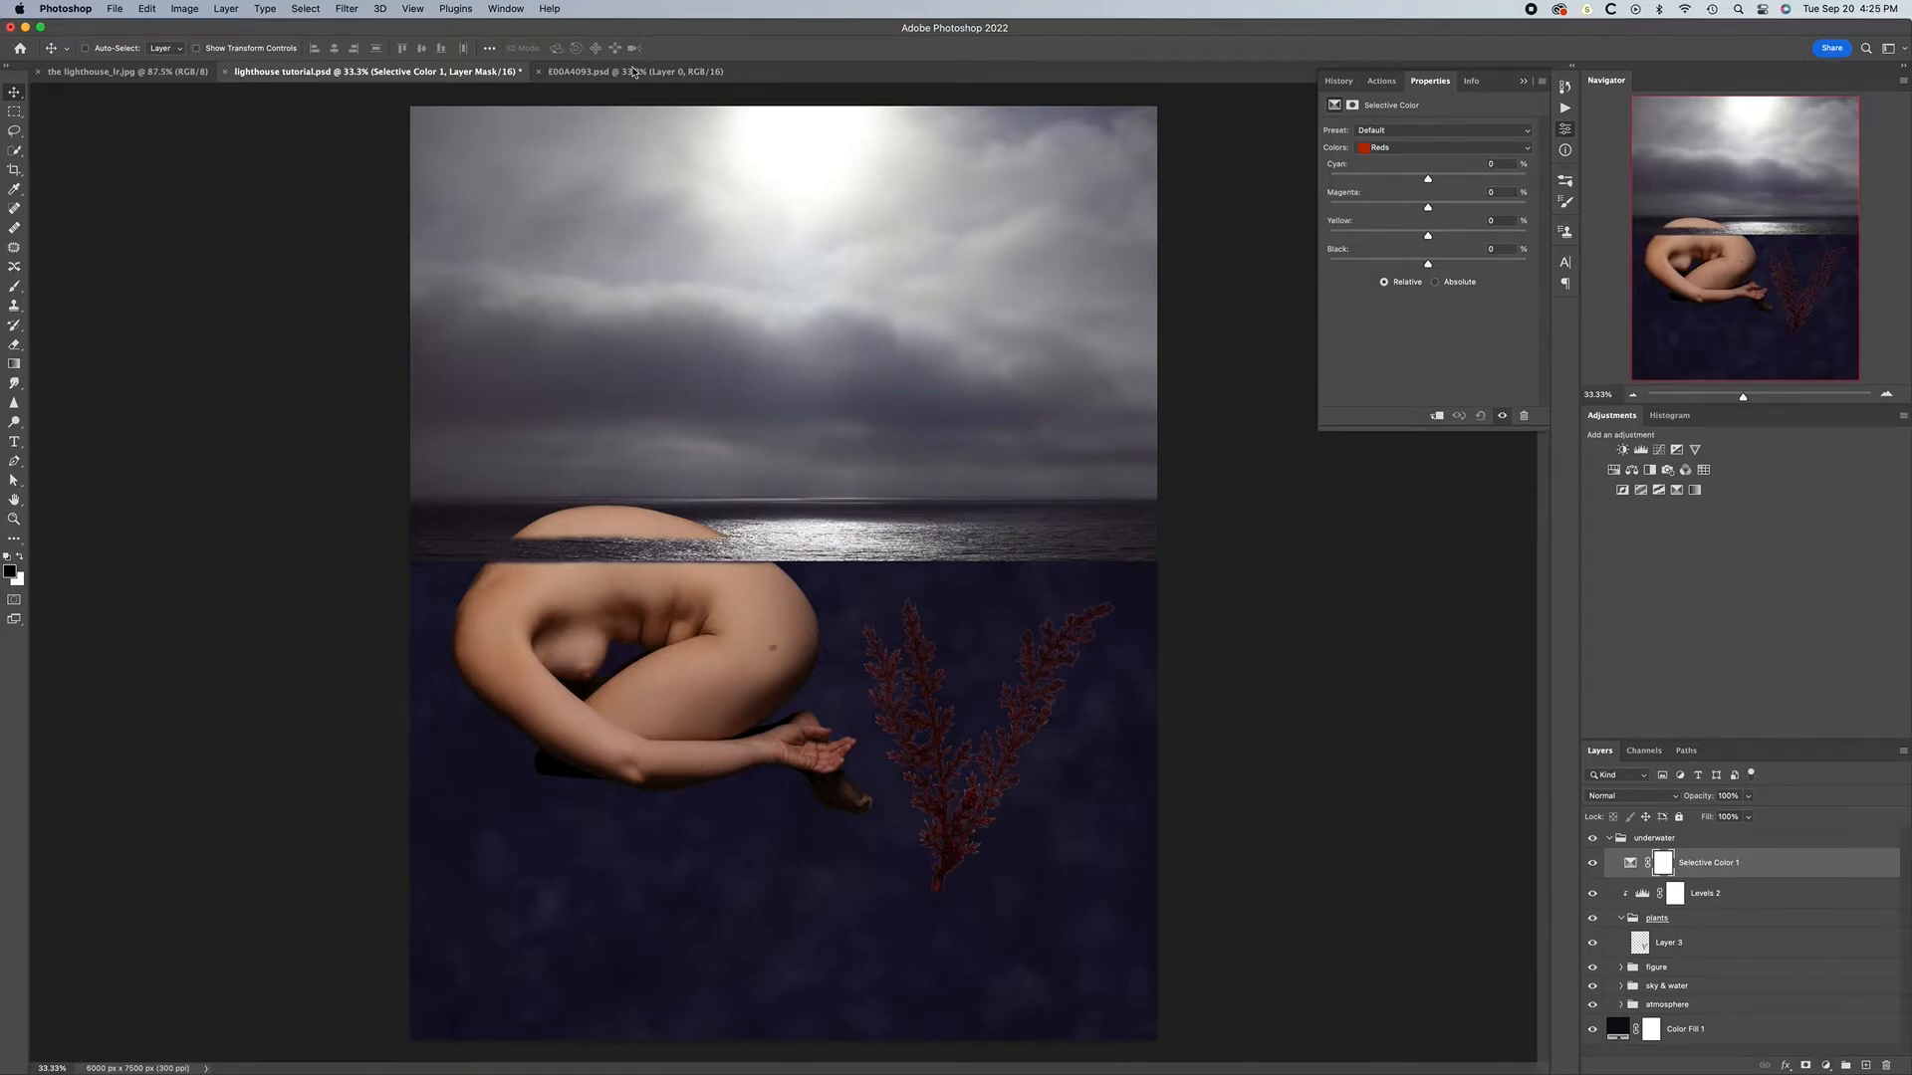
pyautogui.click(506, 9)
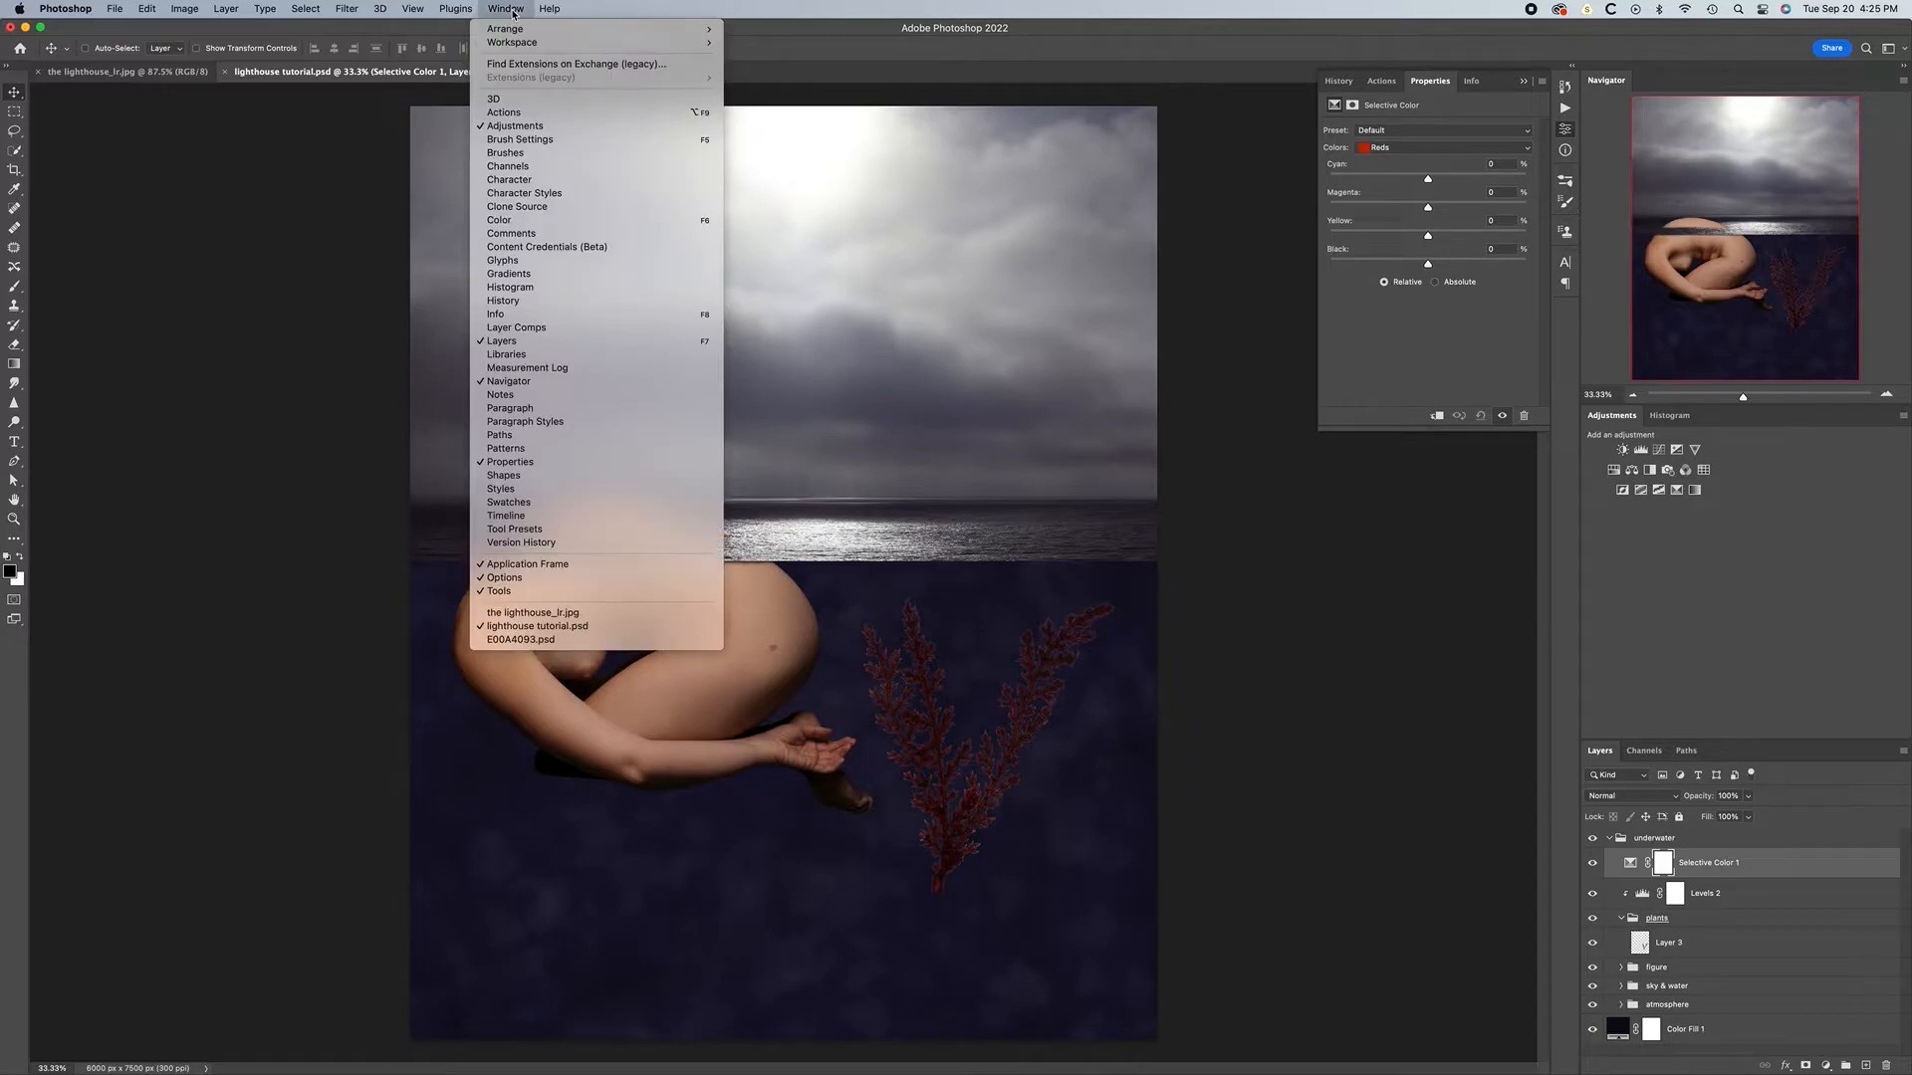
pyautogui.click(1733, 606)
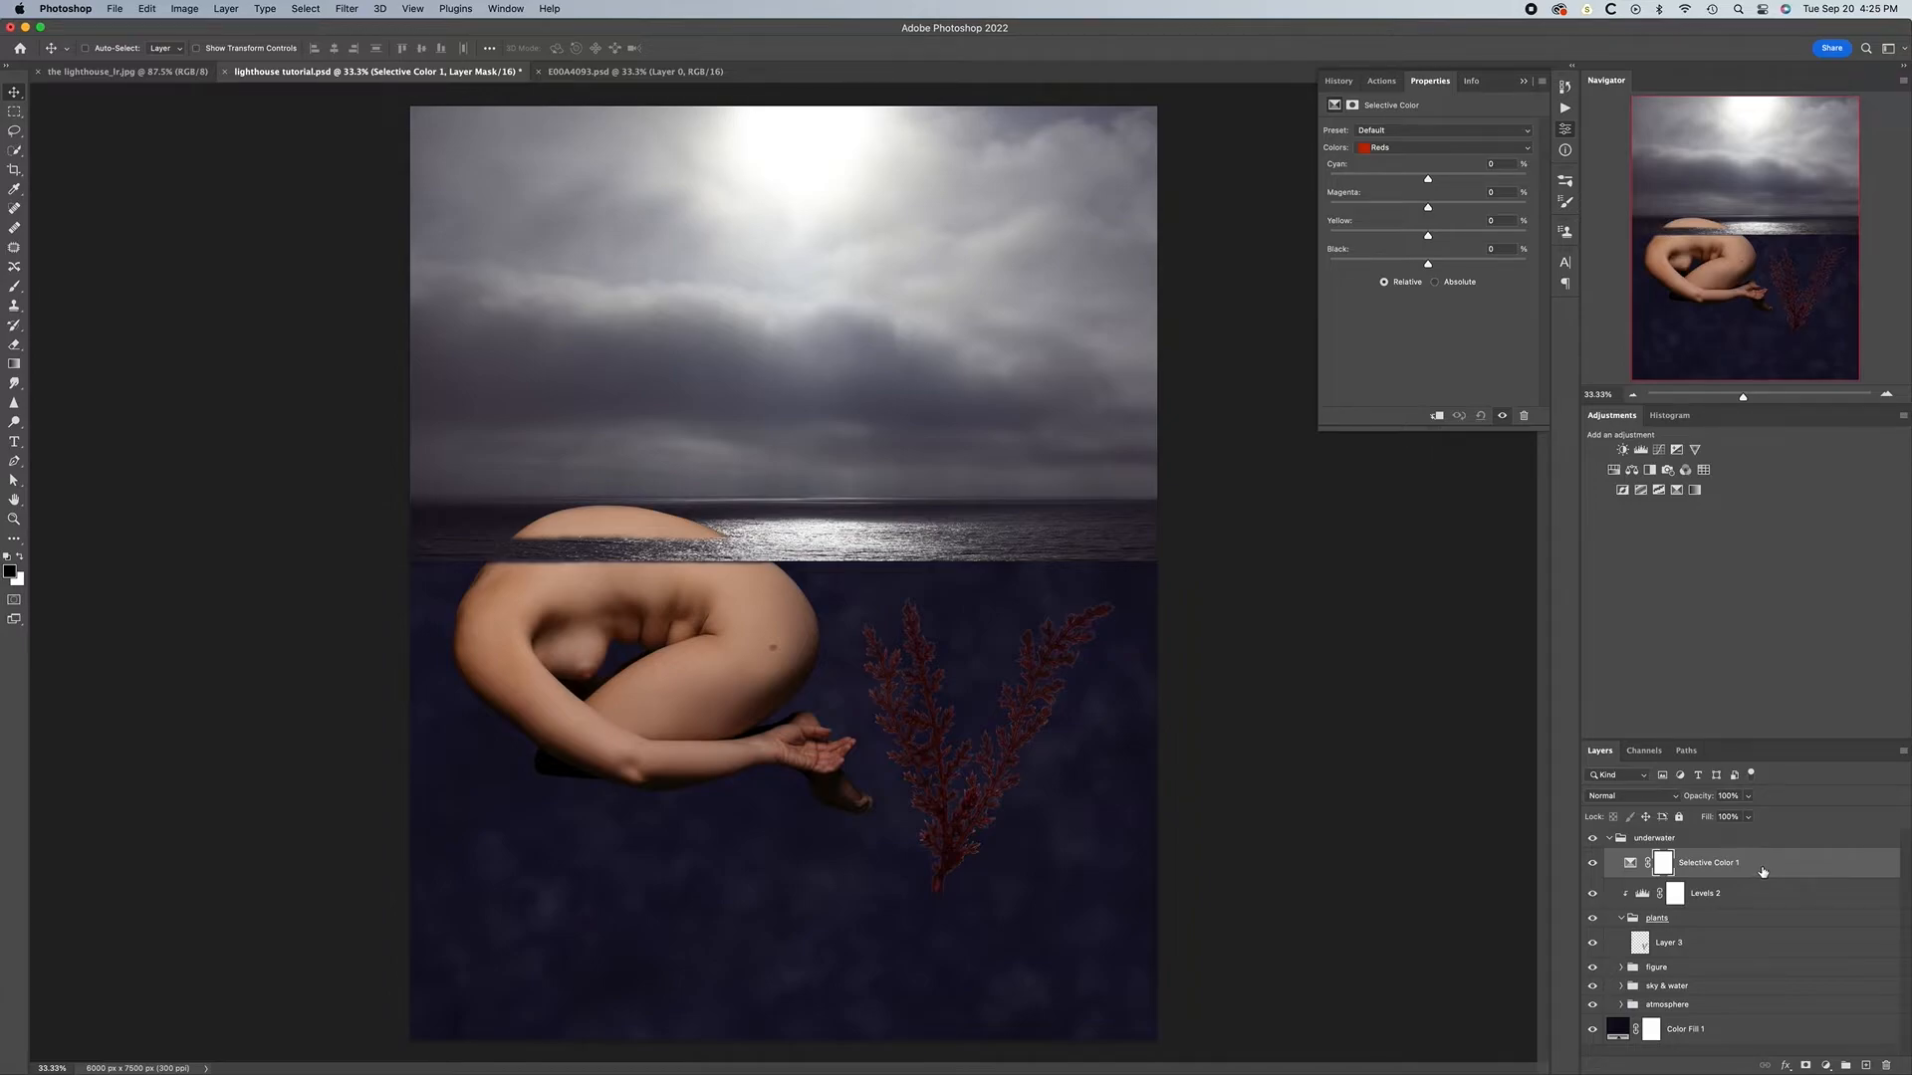
# Clip the Selective Color adjustment to the plants group and shift its Reds toward less cyan, more magenta and more yellow
pyautogui.press('super+alt+g')
pyautogui.click(1524, 154)
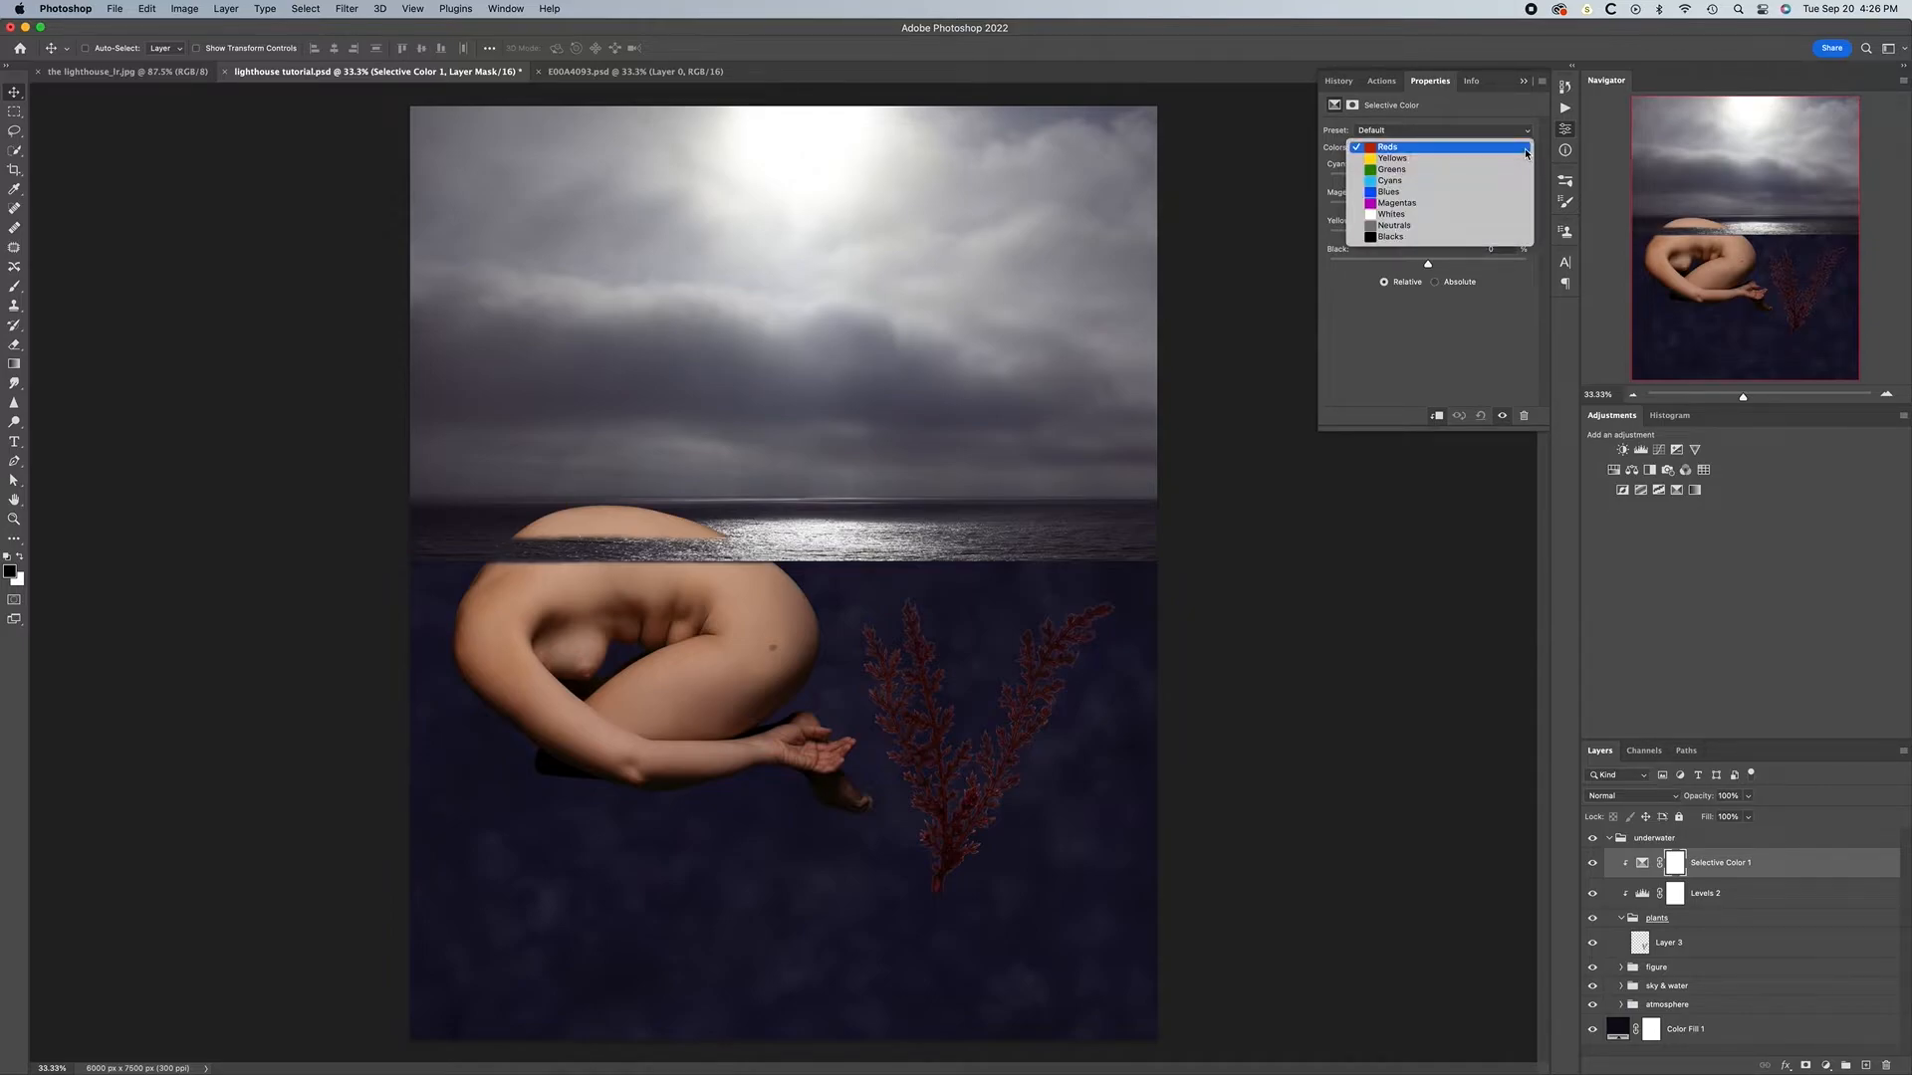
pyautogui.click(1414, 150)
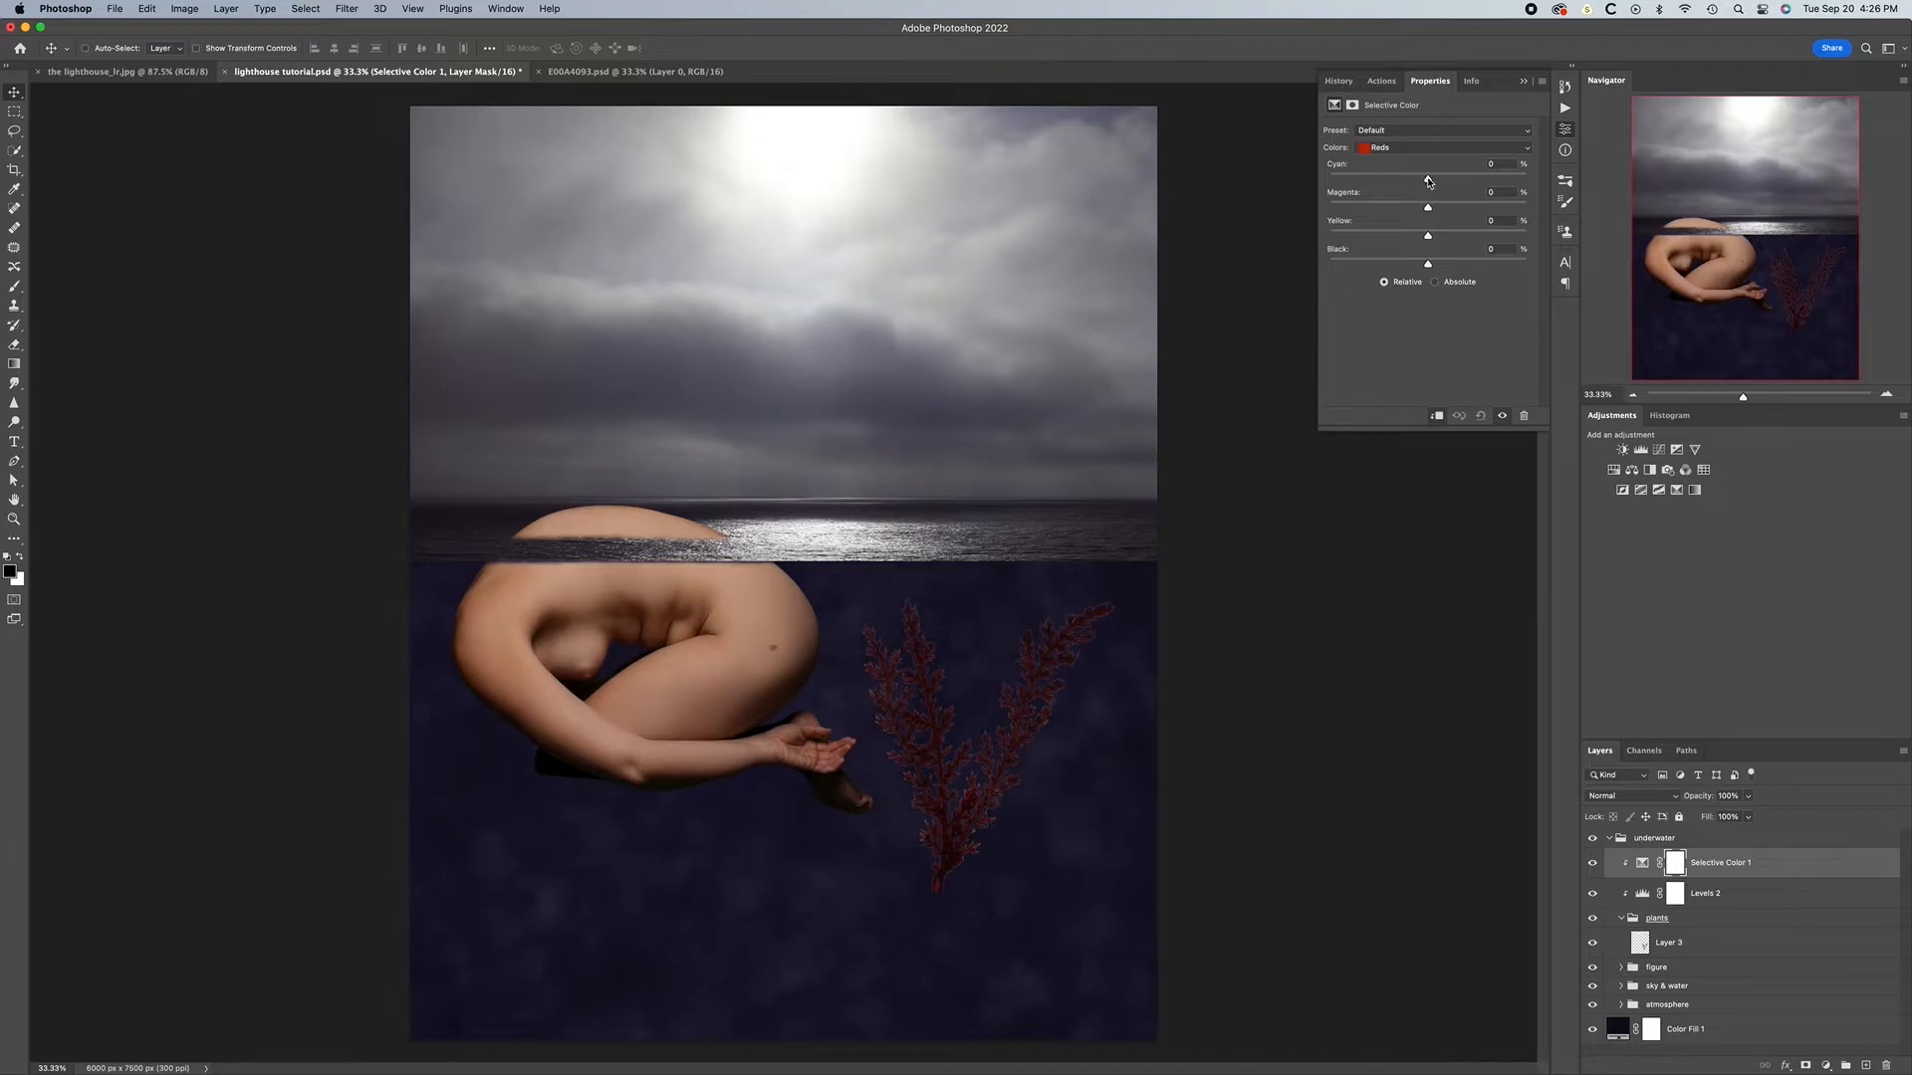
pyautogui.moveTo(1429, 181); pyautogui.dragTo(1409, 183)
pyautogui.moveTo(1429, 210); pyautogui.dragTo(1456, 211)
pyautogui.moveTo(1428, 238); pyautogui.dragTo(1466, 237)
# Transform the plant layer, placing it in the water below the figure's arm near the canvas's left edge and making it narrower
pyautogui.click(1638, 946)
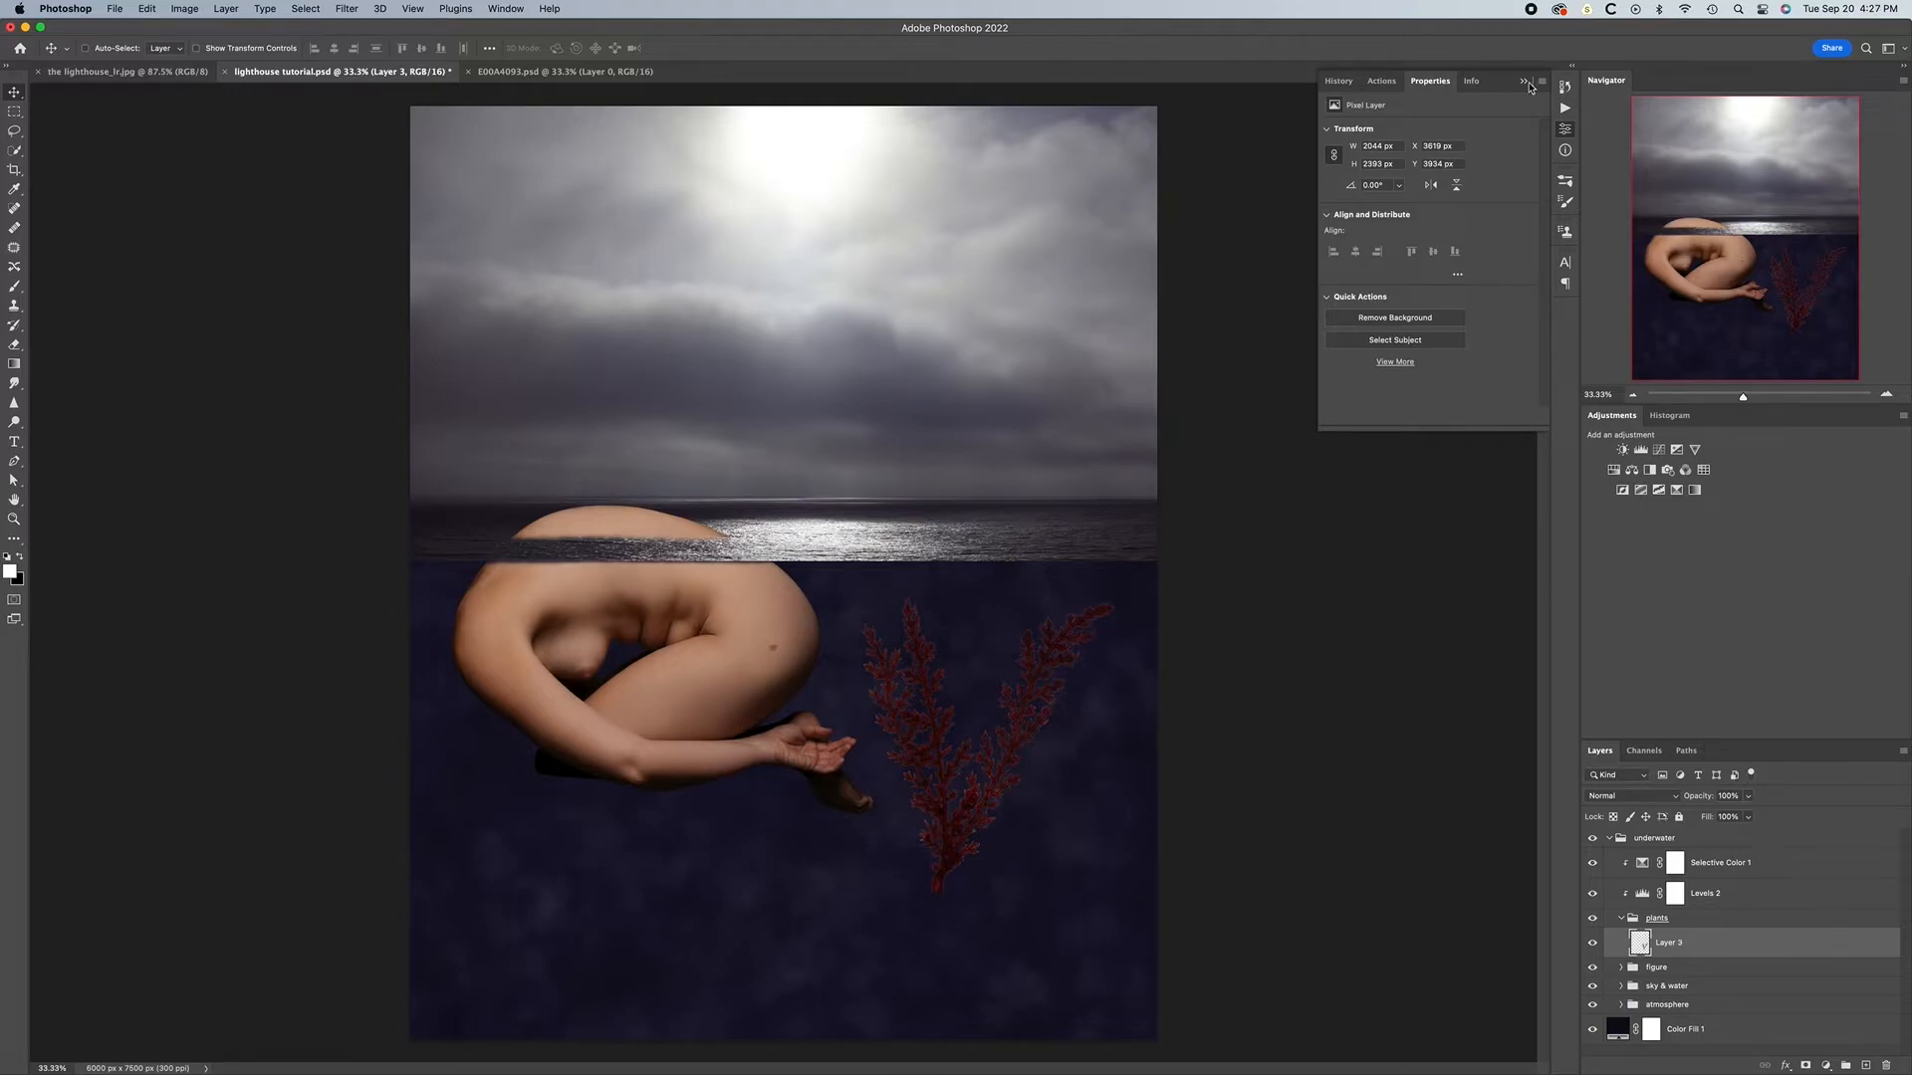
pyautogui.press('super+t')
pyautogui.press('super+minus')
pyautogui.moveTo(940, 642); pyautogui.dragTo(611, 752)
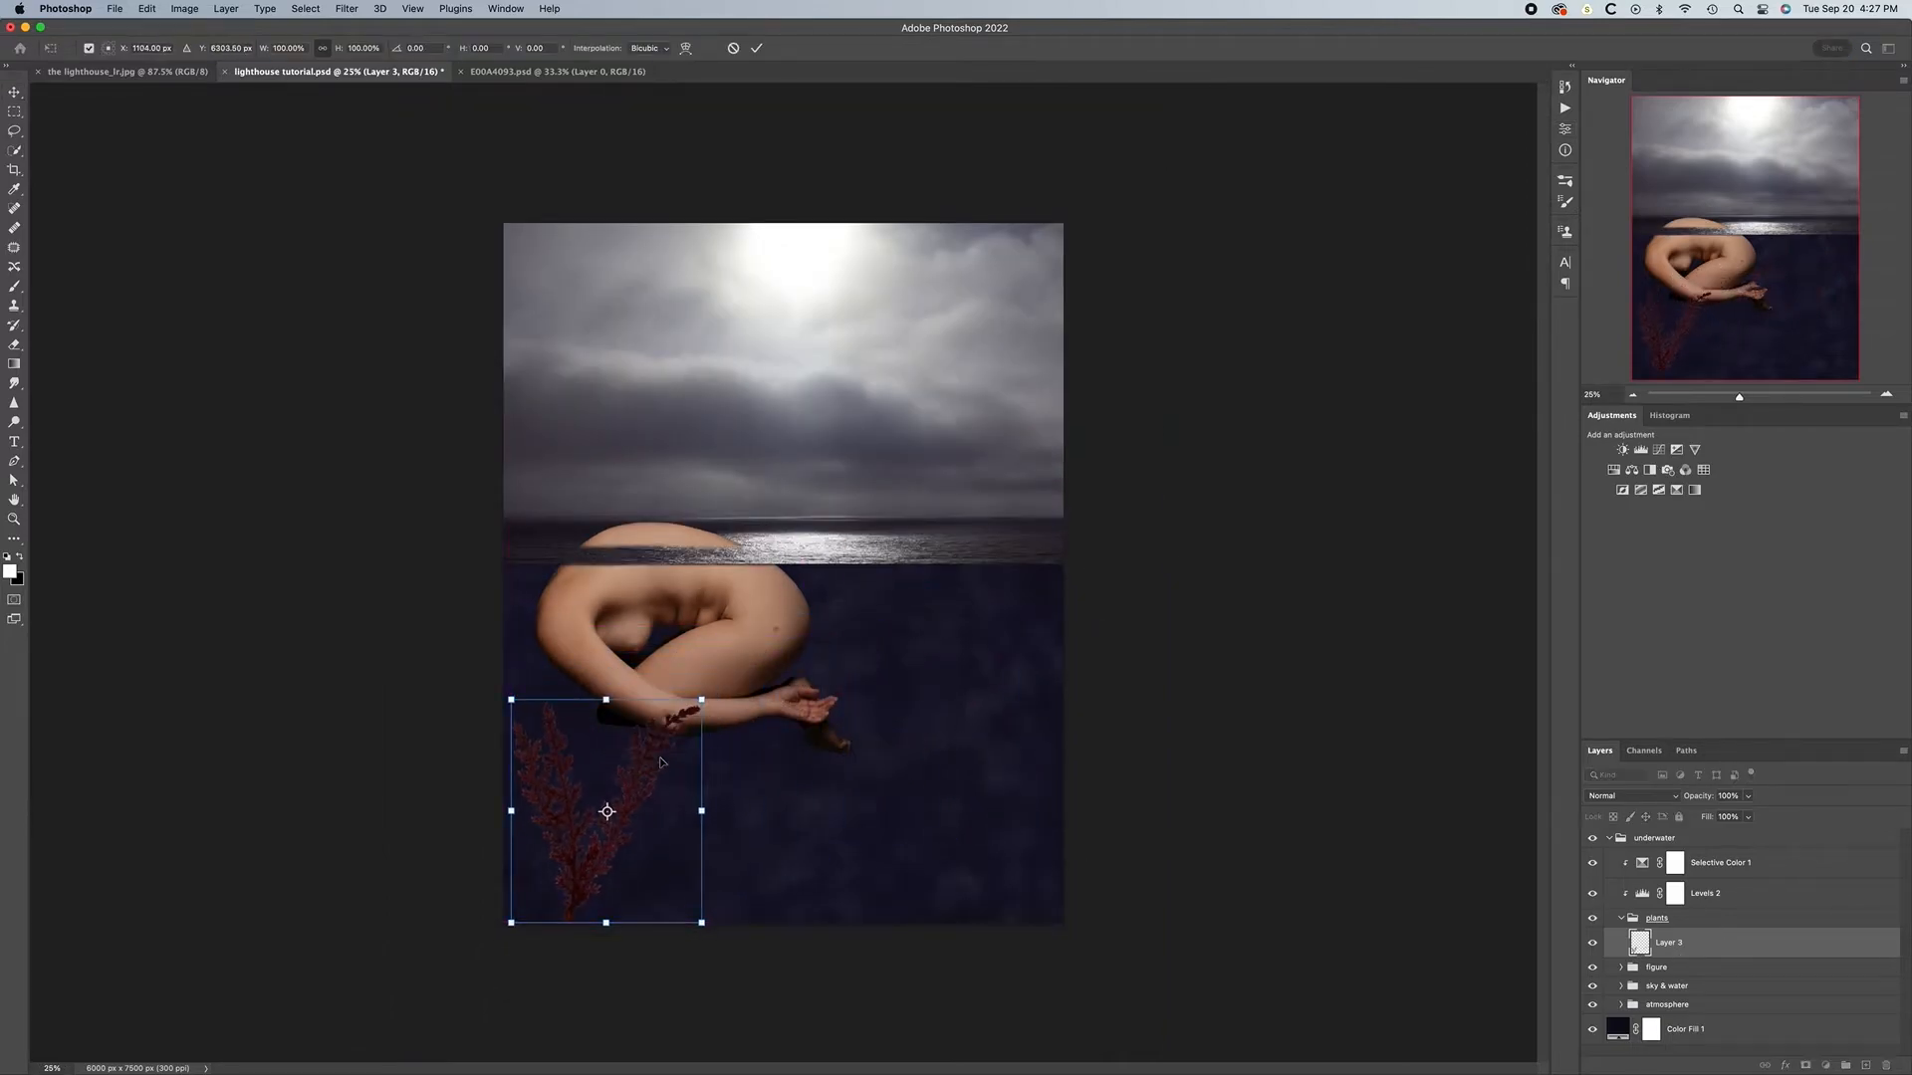
pyautogui.moveTo(511, 811); pyautogui.dragTo(528, 811)
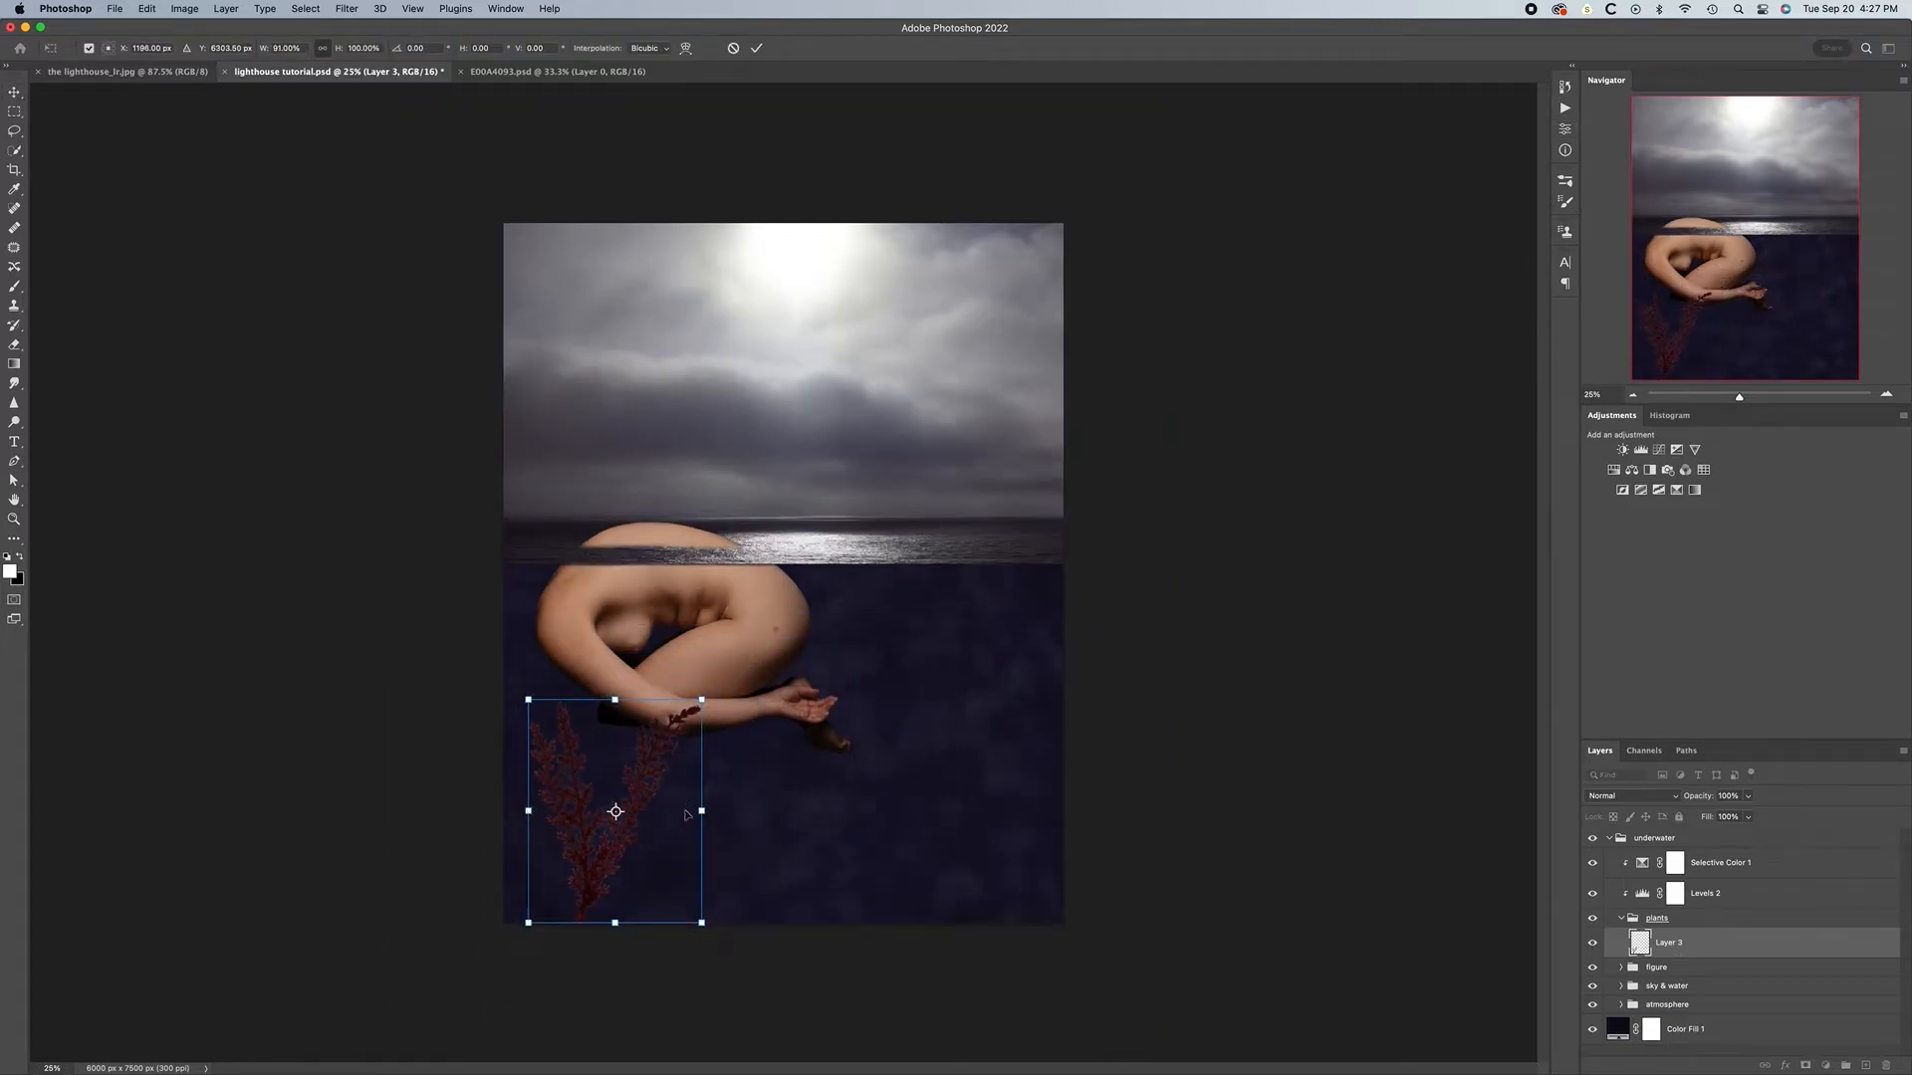
pyautogui.moveTo(702, 812); pyautogui.dragTo(689, 812)
pyautogui.moveTo(528, 811); pyautogui.dragTo(534, 810)
pyautogui.moveTo(609, 699); pyautogui.dragTo(611, 697)
pyautogui.press('Return')
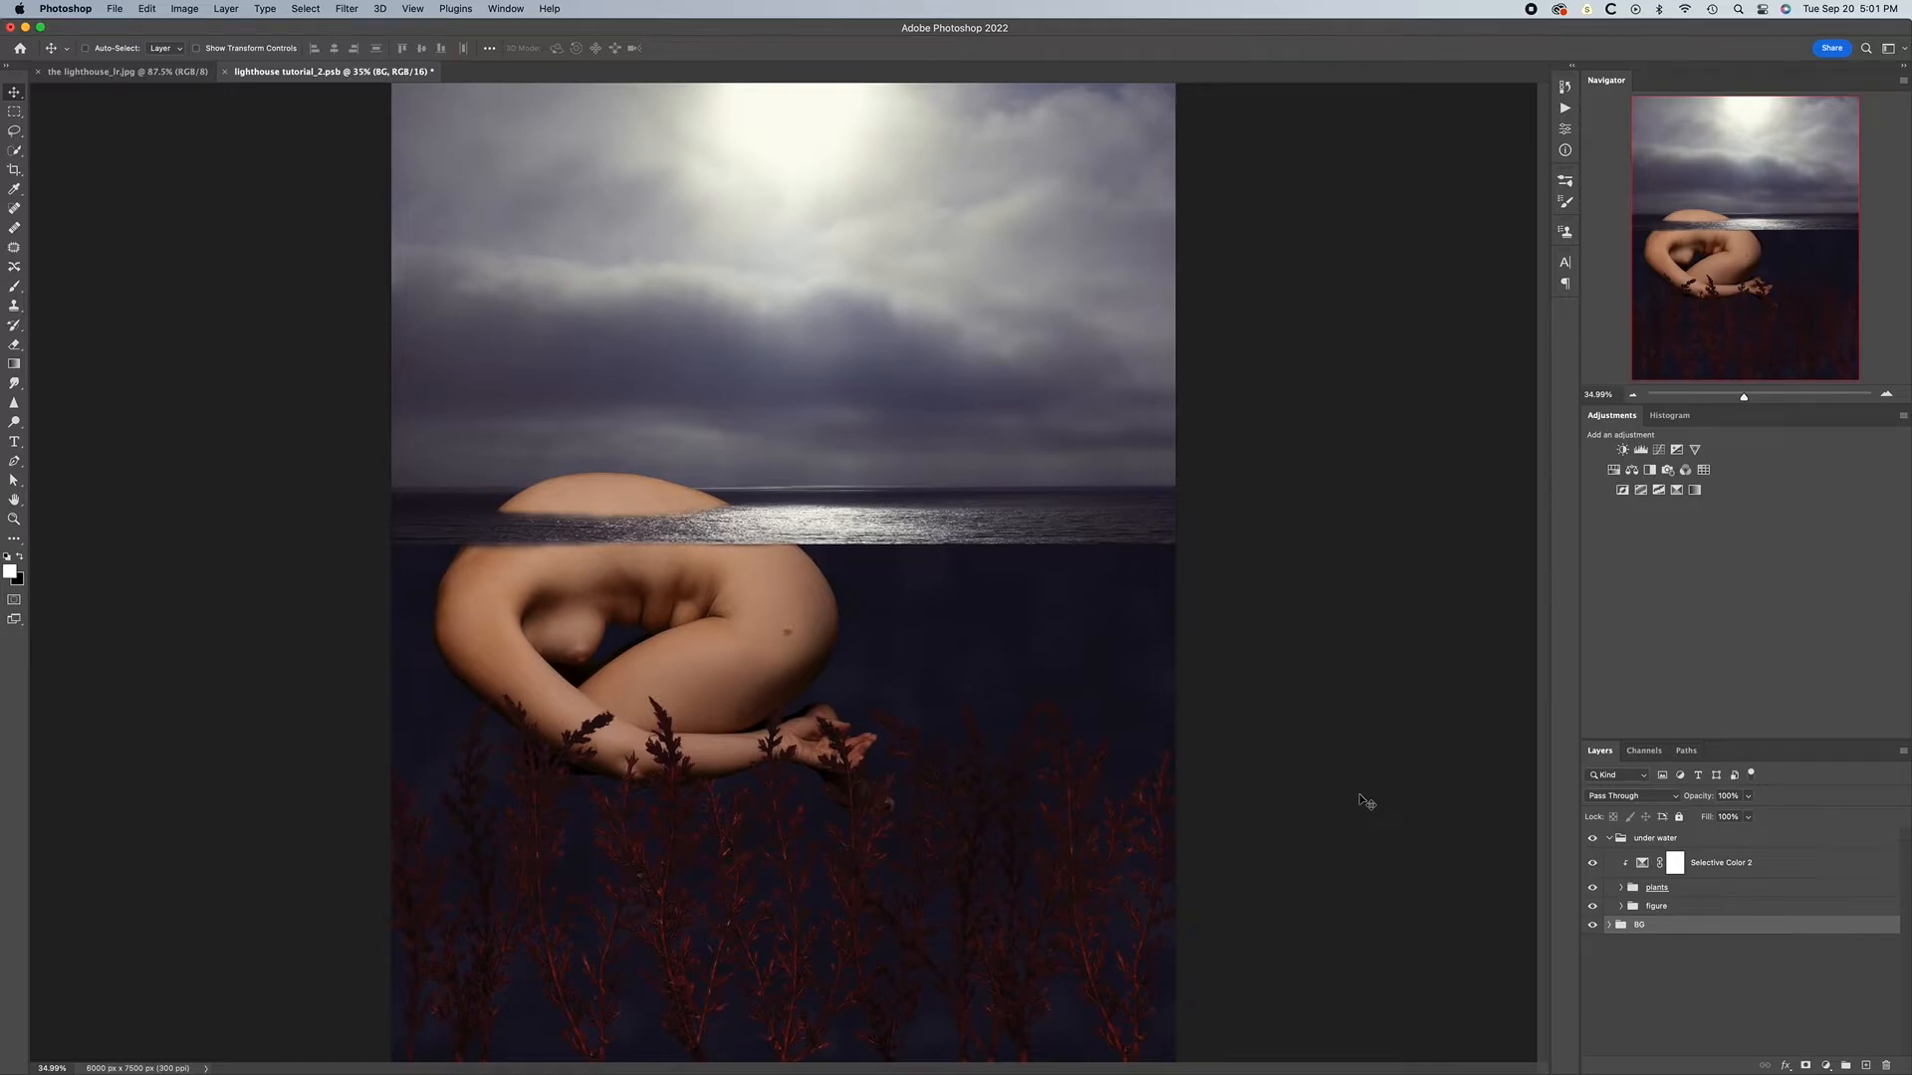
# Add a new layer at the top of the under water group, adjust the brush settings, and put the layer in its own group
pyautogui.press('super+alt+shift+n')
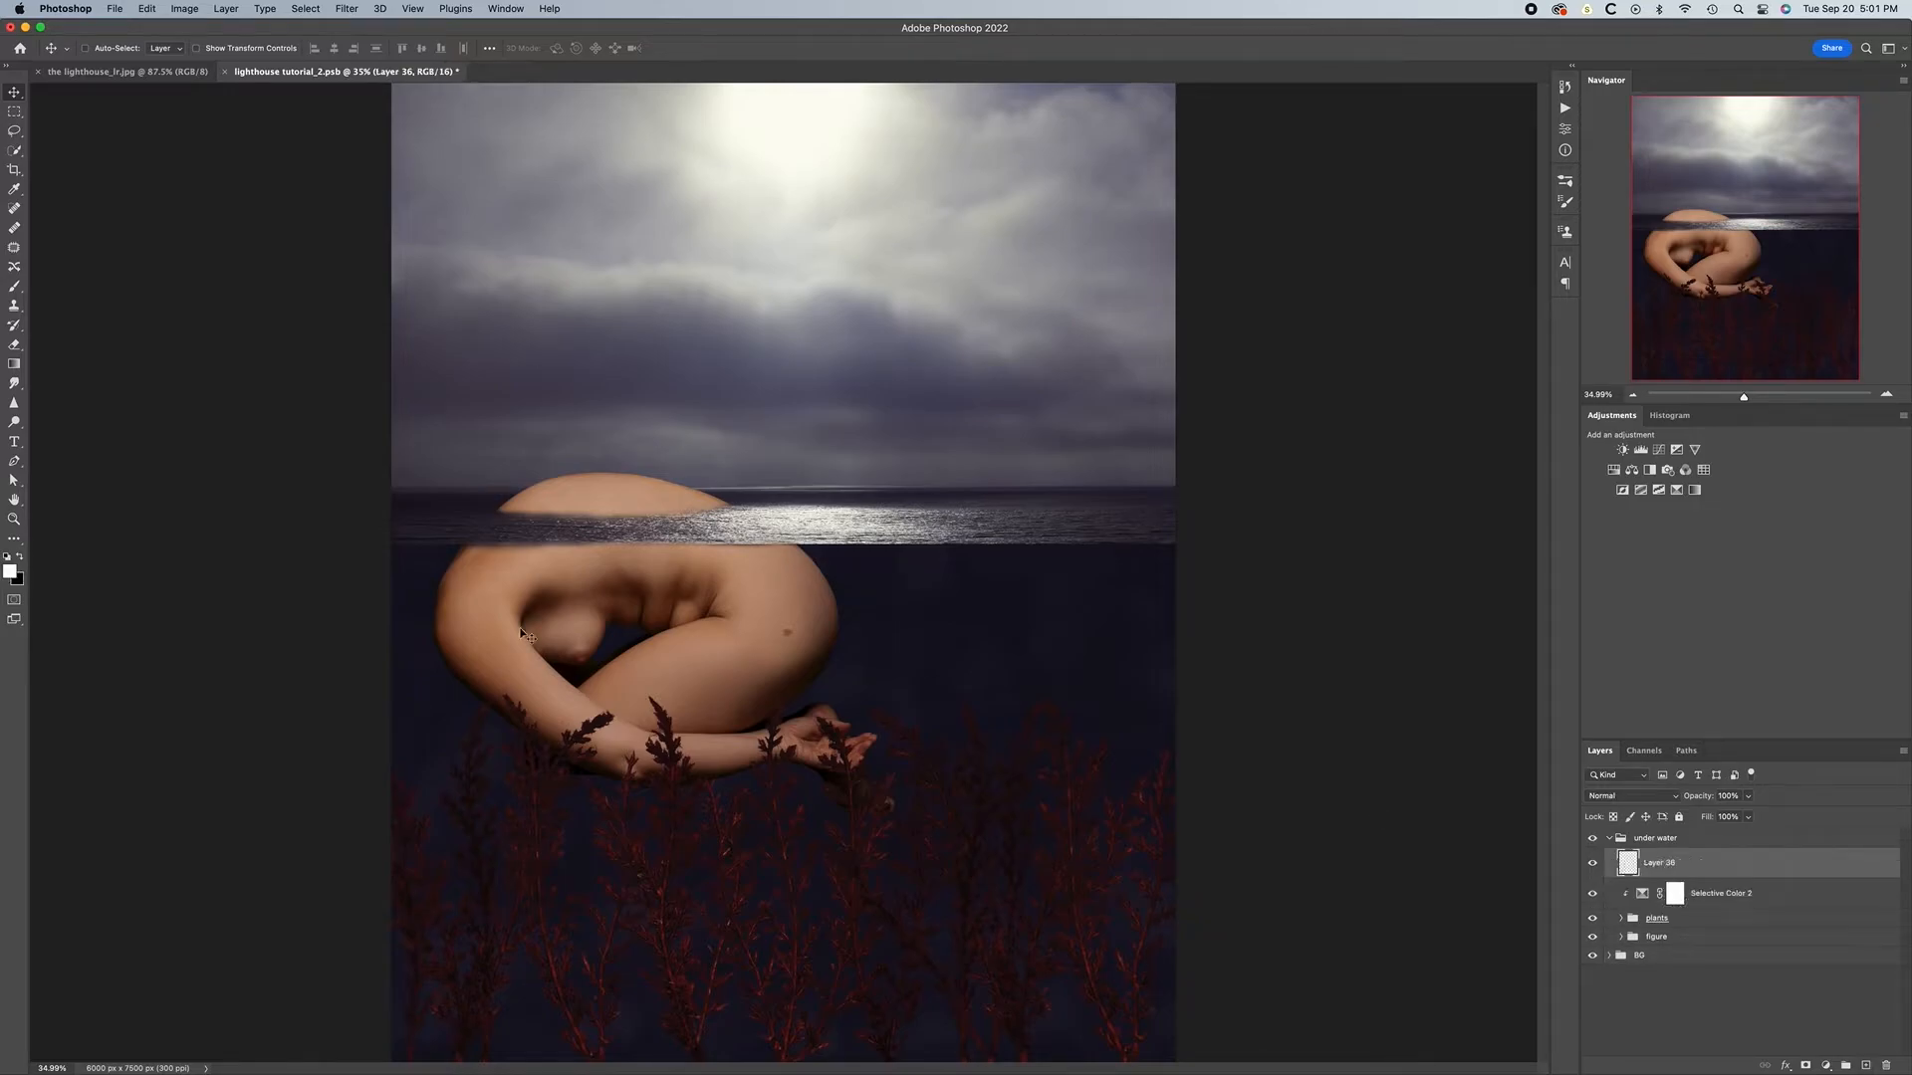
pyautogui.press('b')
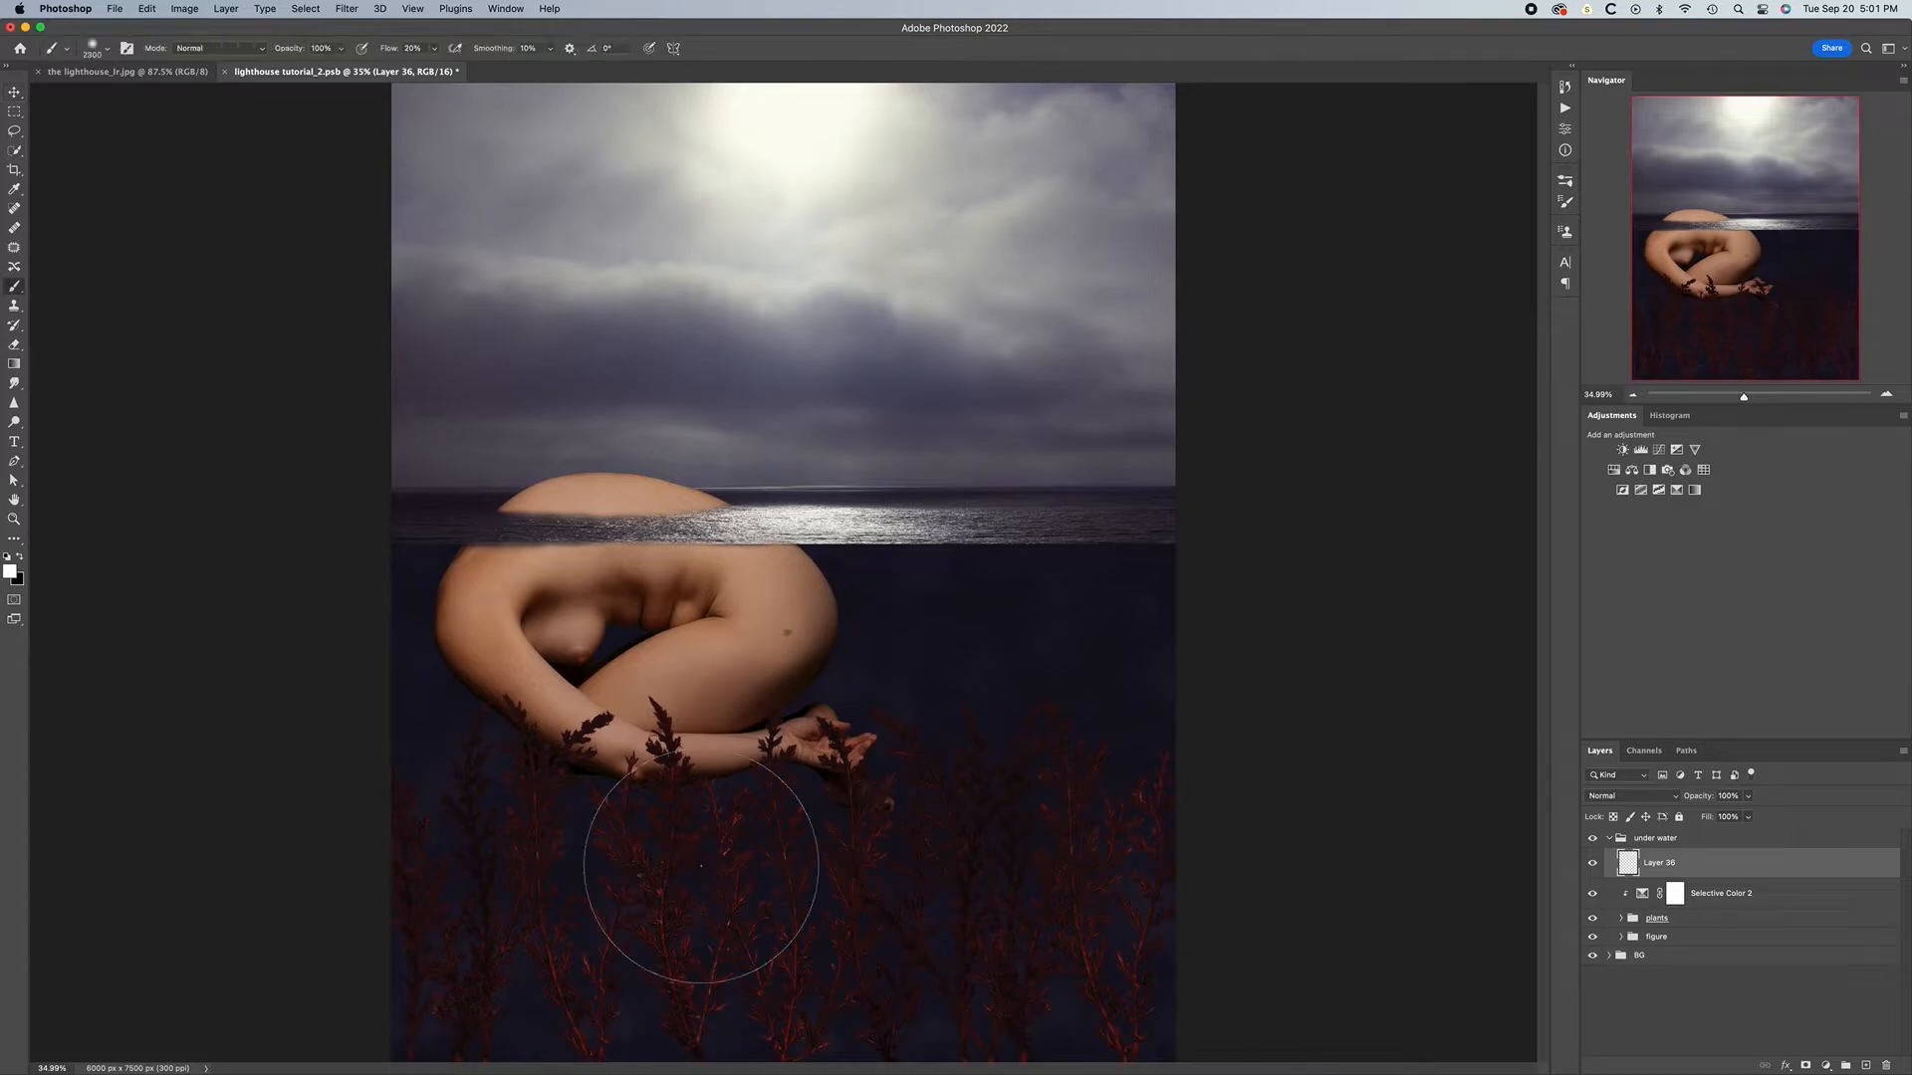
pyautogui.press('F5')
pyautogui.click(1314, 253)
pyautogui.moveTo(1401, 219); pyautogui.dragTo(1402, 219)
pyautogui.press('F5')
pyautogui.press('super+g')
# Show the rulers and place a horizontal guide along the waterline, with the sky & water group selected
pyautogui.click(1610, 975)
pyautogui.scroll(-2, 1693, 916)
pyautogui.click(1696, 960)
pyautogui.press('super+r')
pyautogui.moveTo(801, 91); pyautogui.dragTo(800, 559)
# Mask the atmosphere 2 group to a rectangular selection of the area below the waterline guide, and hide the guide
pyautogui.click(1610, 867)
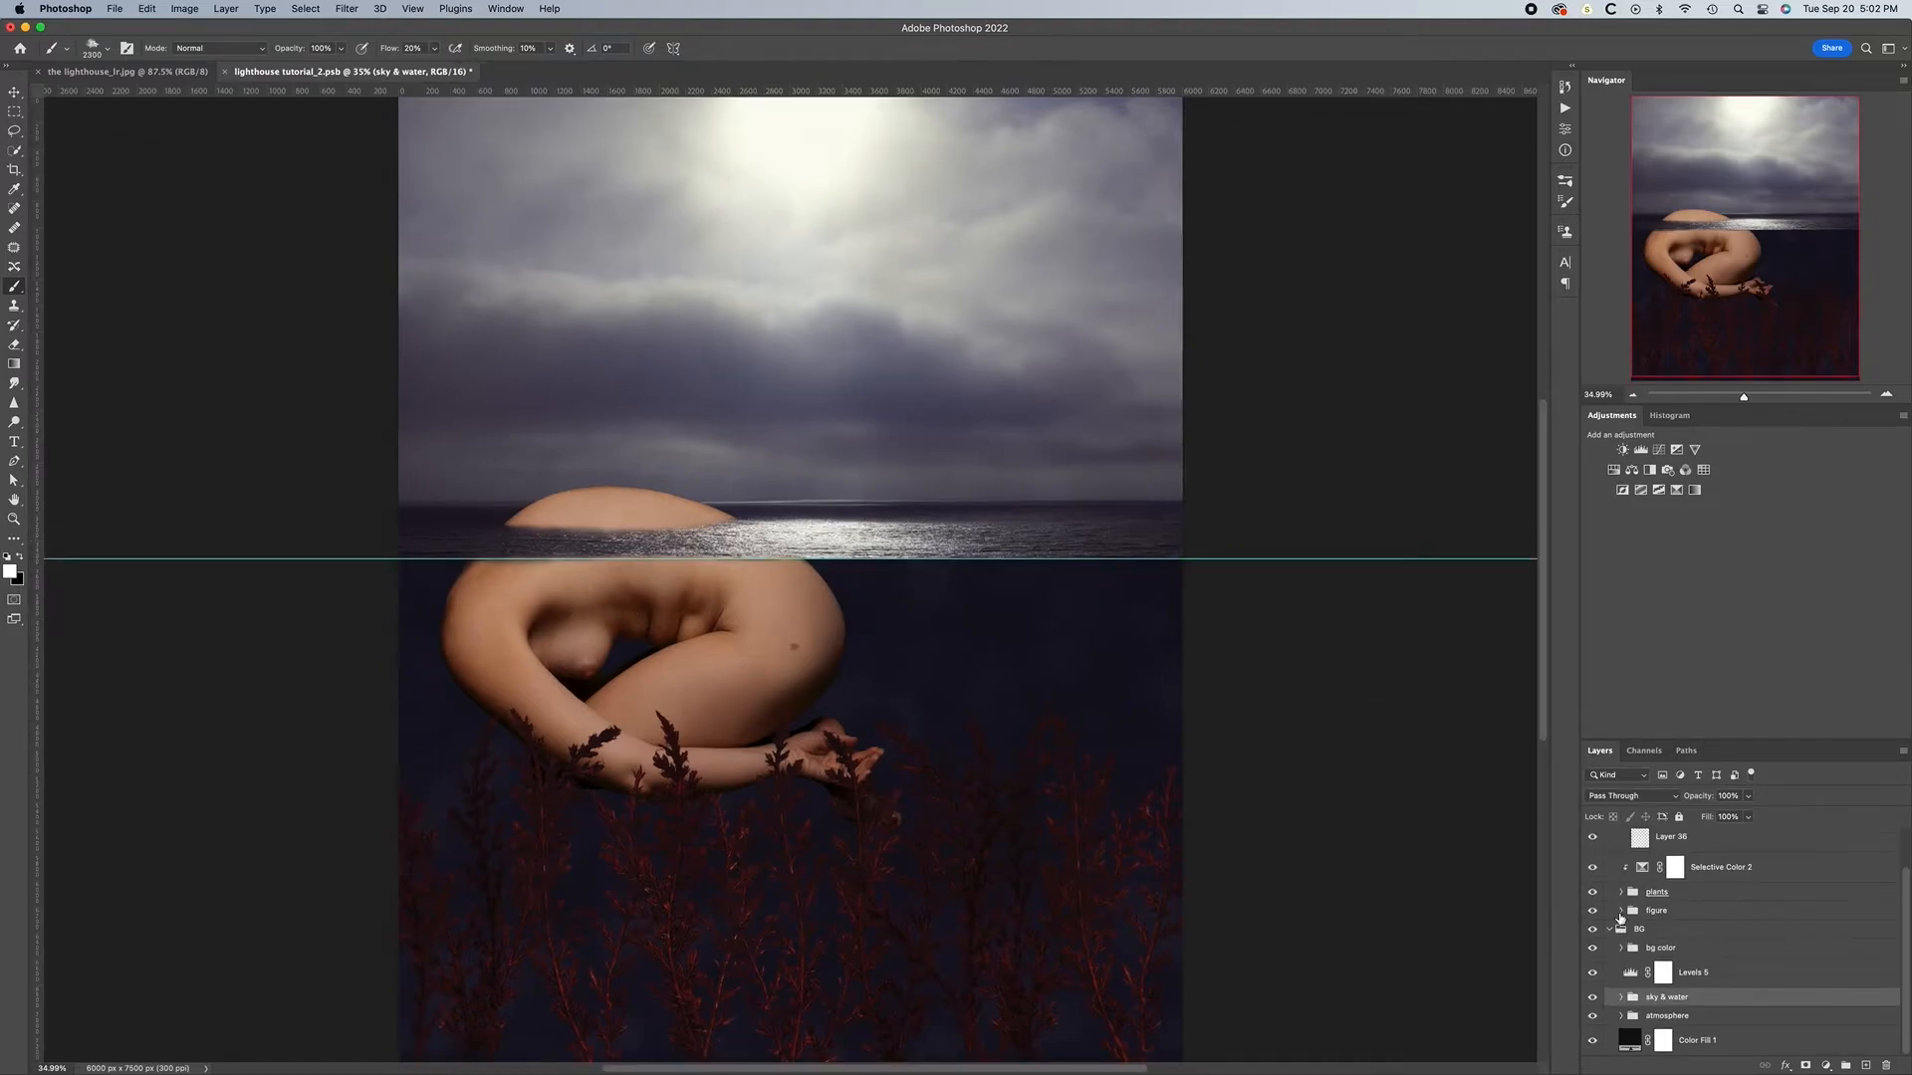
pyautogui.click(1669, 856)
pyautogui.press('m')
pyautogui.press('super+minus')
pyautogui.moveTo(399, 554); pyautogui.dragTo(1170, 1053)
pyautogui.click(1805, 1065)
pyautogui.press('super+semicolon')
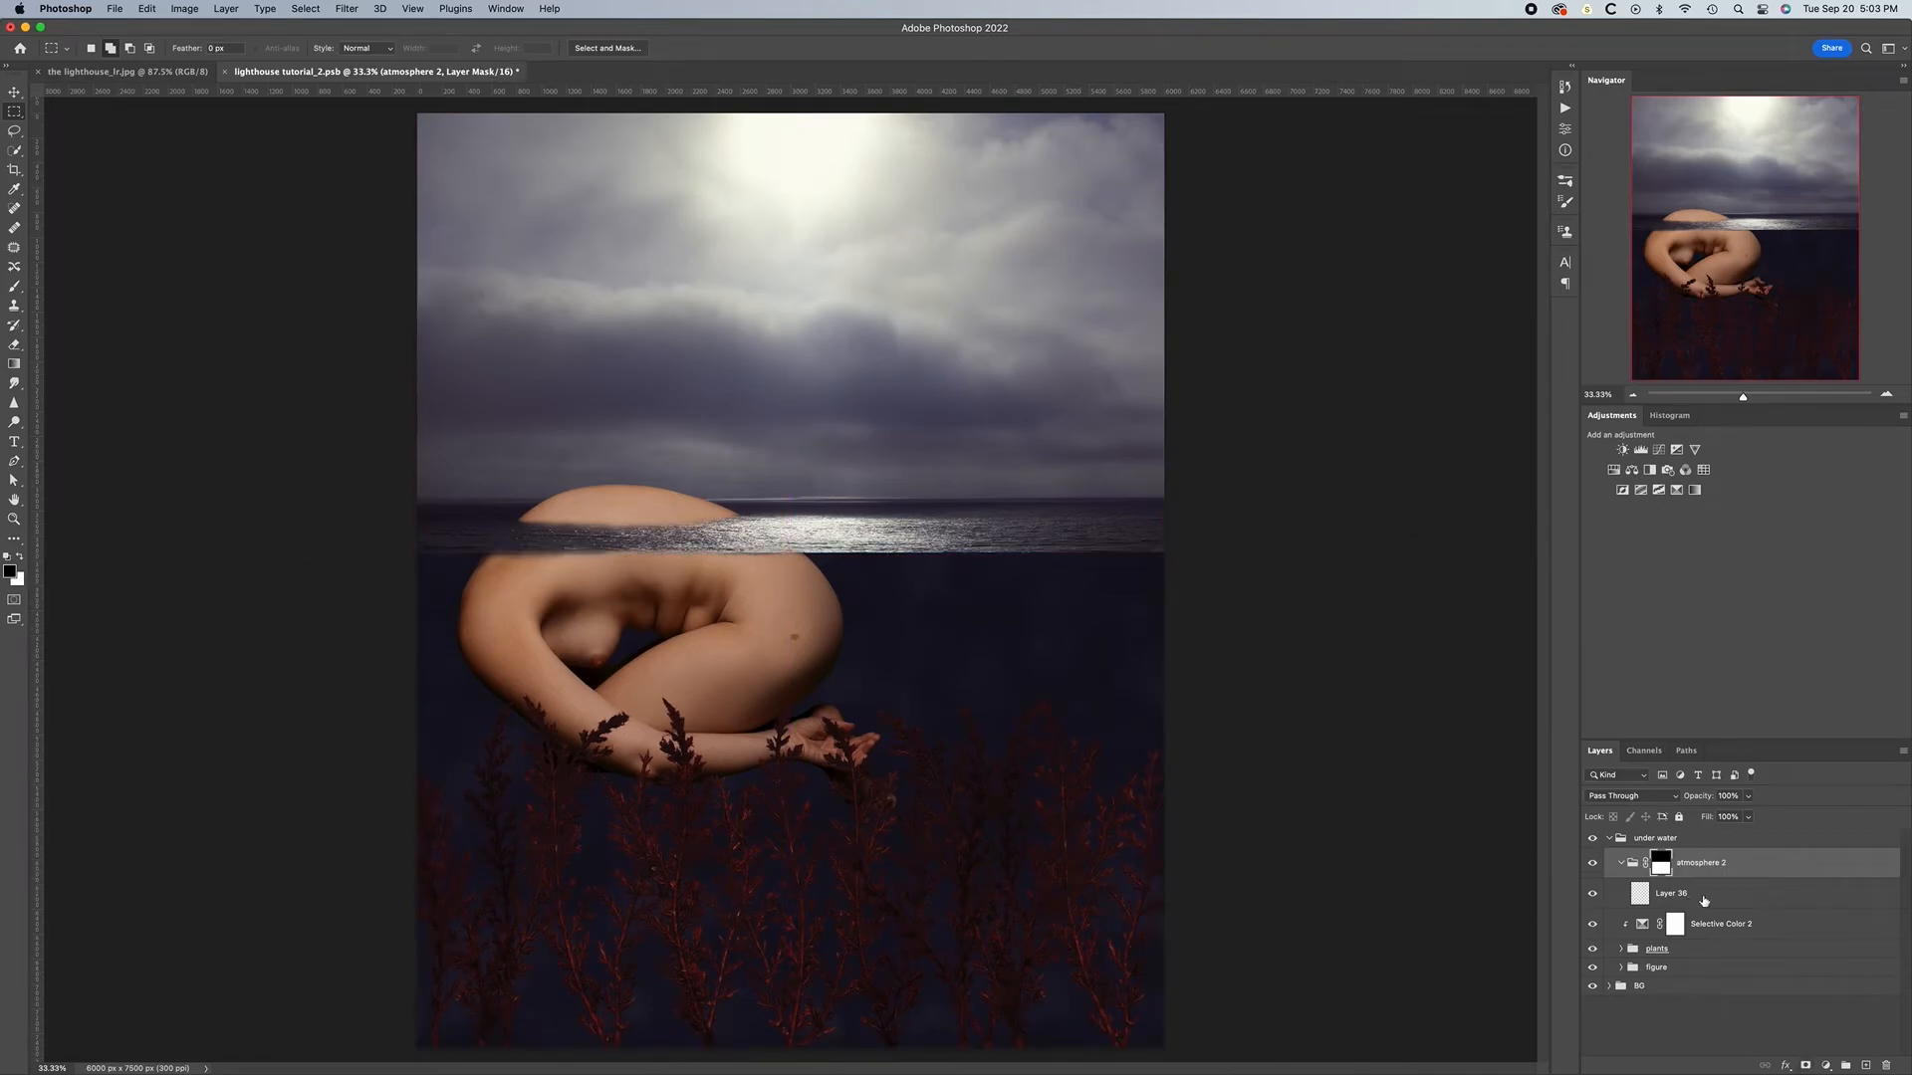
# Paint soft white haze over the underwater area on Layer 36 and set the layer to Overlay at 50% opacity
pyautogui.click(1682, 893)
pyautogui.press('b')
pyautogui.press('x')
pyautogui.press('super+minus')
pyautogui.press('[')
pyautogui.moveTo(518, 597)
pyautogui.mouseDown()
pyautogui.moveTo(557, 647)
pyautogui.moveTo(757, 618)
pyautogui.moveTo(946, 896)
pyautogui.moveTo(1046, 597)
pyautogui.moveTo(558, 597)
pyautogui.moveTo(846, 617)
pyautogui.moveTo(597, 776)
pyautogui.moveTo(896, 811)
pyautogui.moveTo(1175, 896)
pyautogui.mouseUp()
pyautogui.press('[')
pyautogui.press('v')
pyautogui.click(1631, 795)
pyautogui.click(1608, 956)
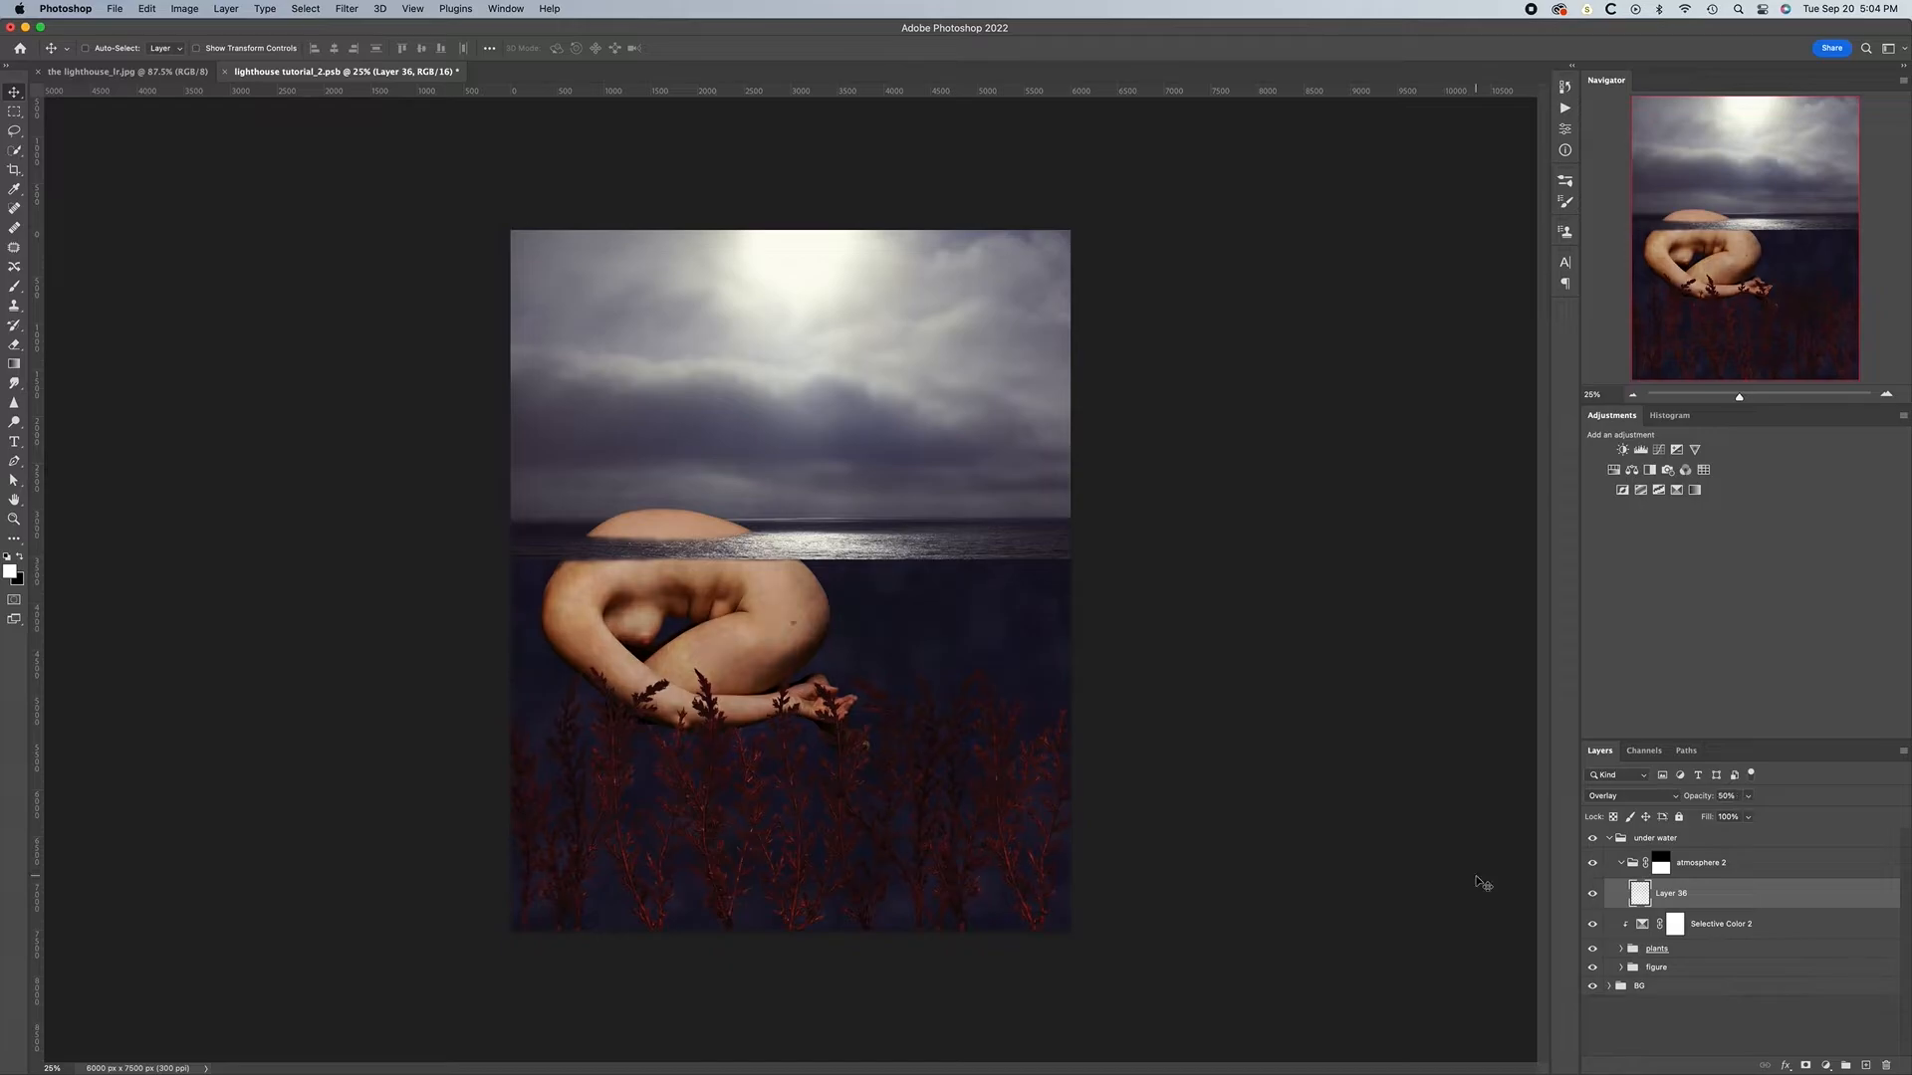
# Paint more haze across the upper underwater area on a new layer and set it to Soft Light at 50% opacity
pyautogui.click(1866, 1065)
pyautogui.press('b')
pyautogui.moveTo(527, 597)
pyautogui.mouseDown()
pyautogui.moveTo(542, 622)
pyautogui.moveTo(757, 637)
pyautogui.moveTo(996, 816)
pyautogui.moveTo(760, 826)
pyautogui.moveTo(996, 747)
pyautogui.mouseUp()
pyautogui.press('v')
pyautogui.click(1630, 795)
pyautogui.click(1608, 971)
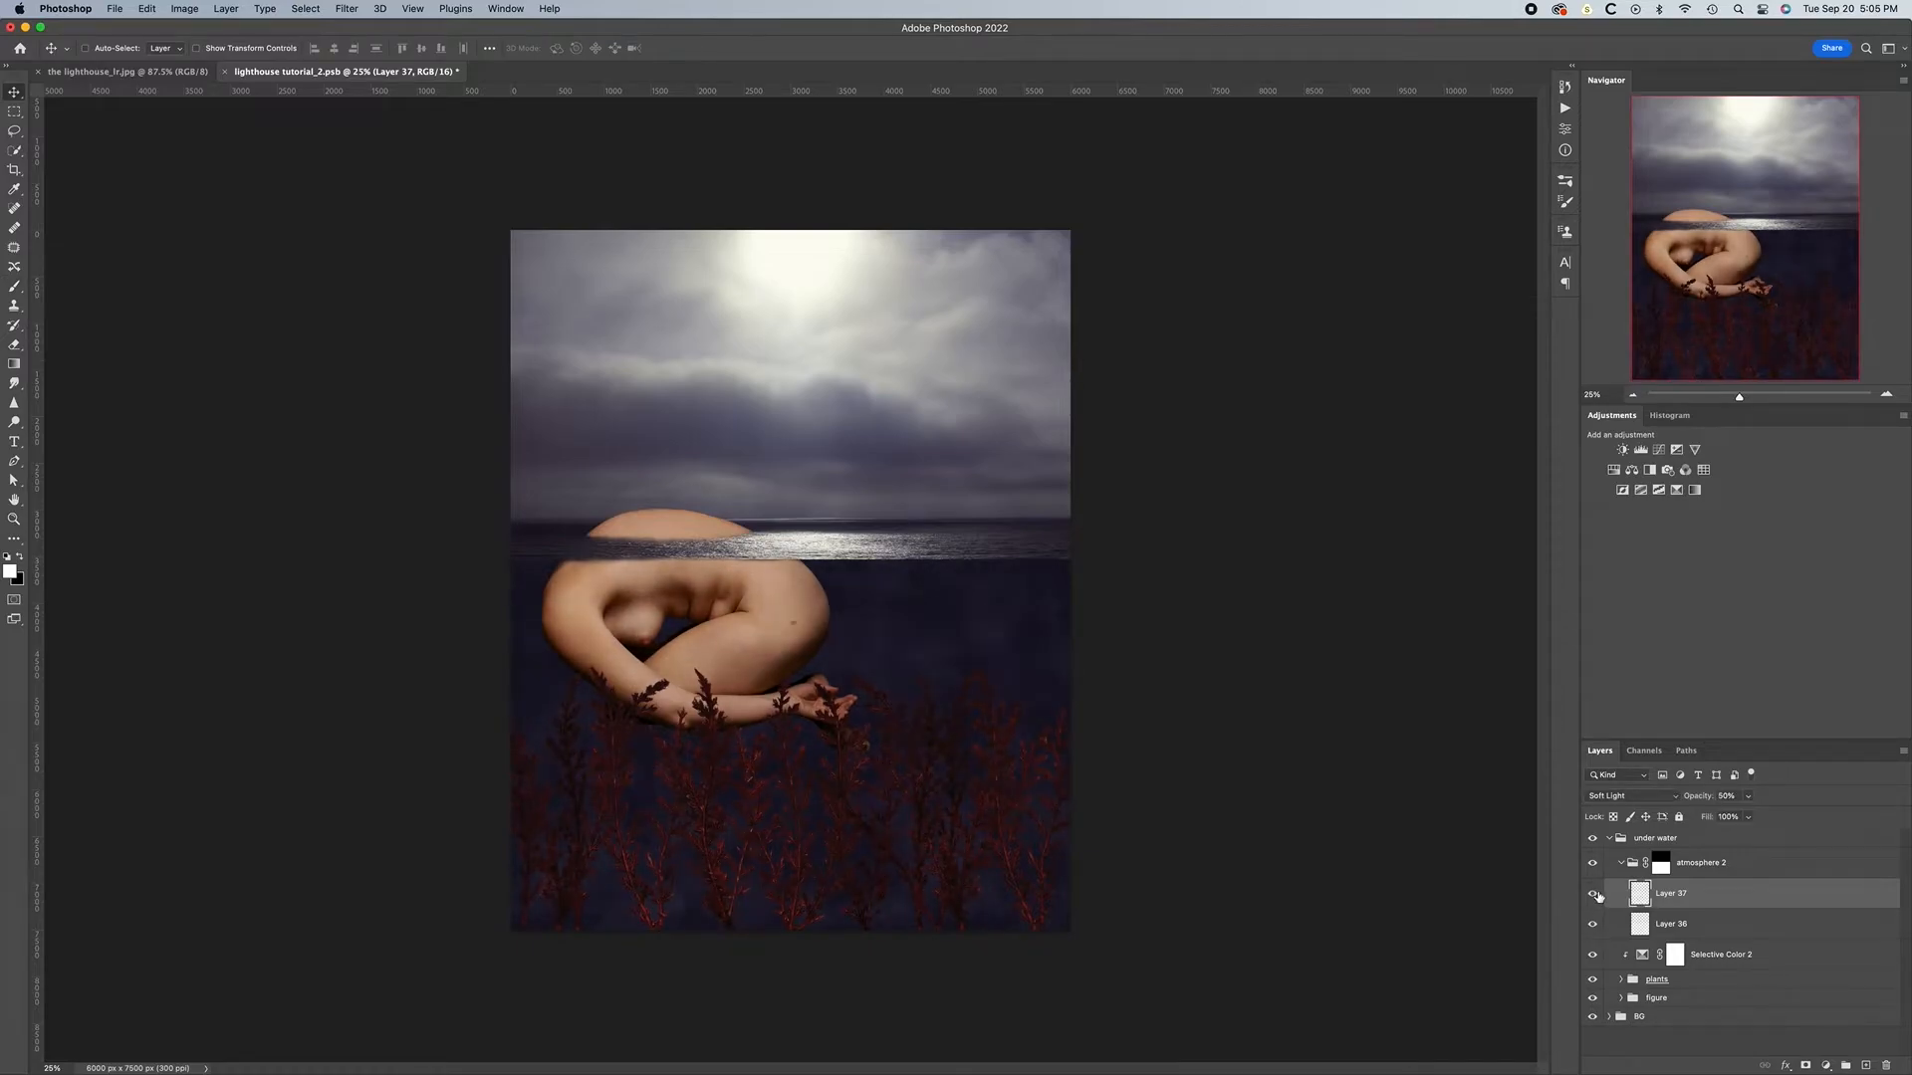
# Compare the image with the collapsed atmosphere 2 group hidden and shown, and hide the rulers
pyautogui.click(1620, 862)
pyautogui.click(1593, 864)
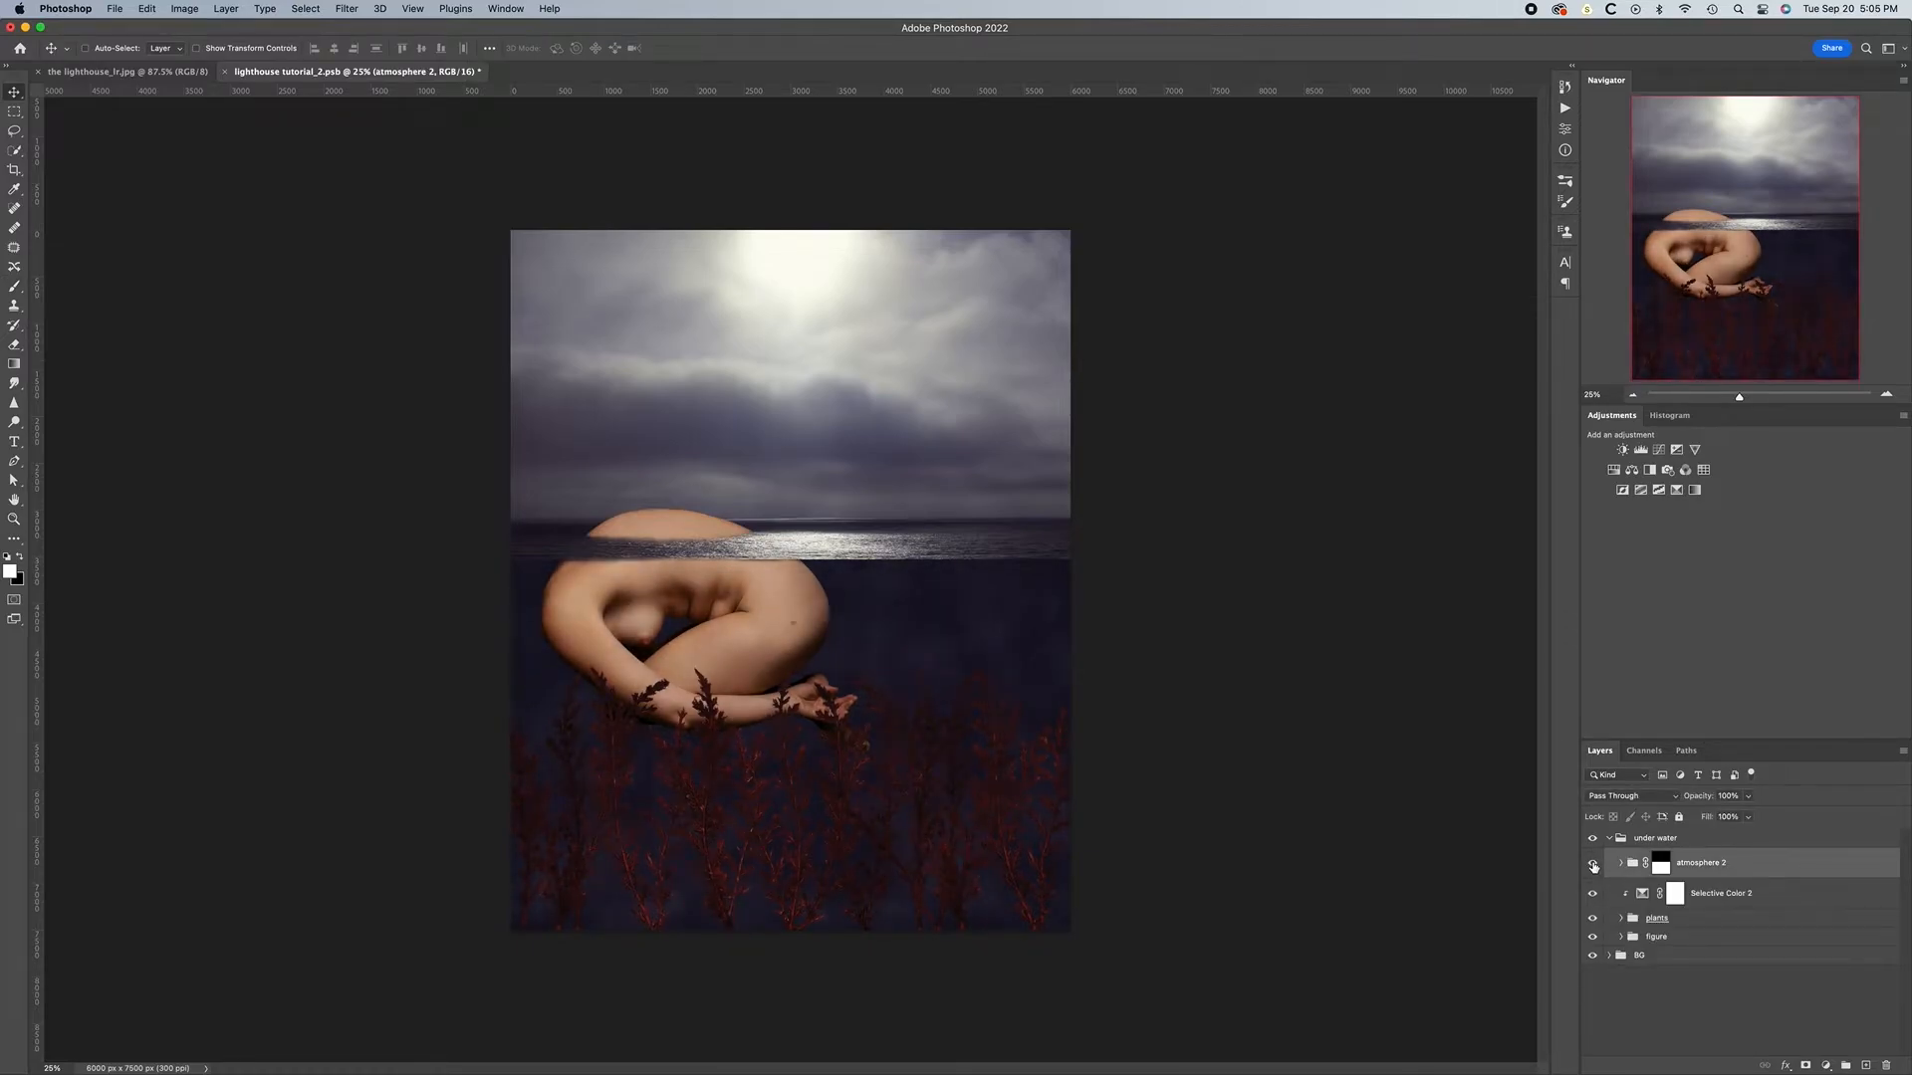
pyautogui.click(1593, 864)
pyautogui.click(1593, 865)
pyautogui.press('super+equal')
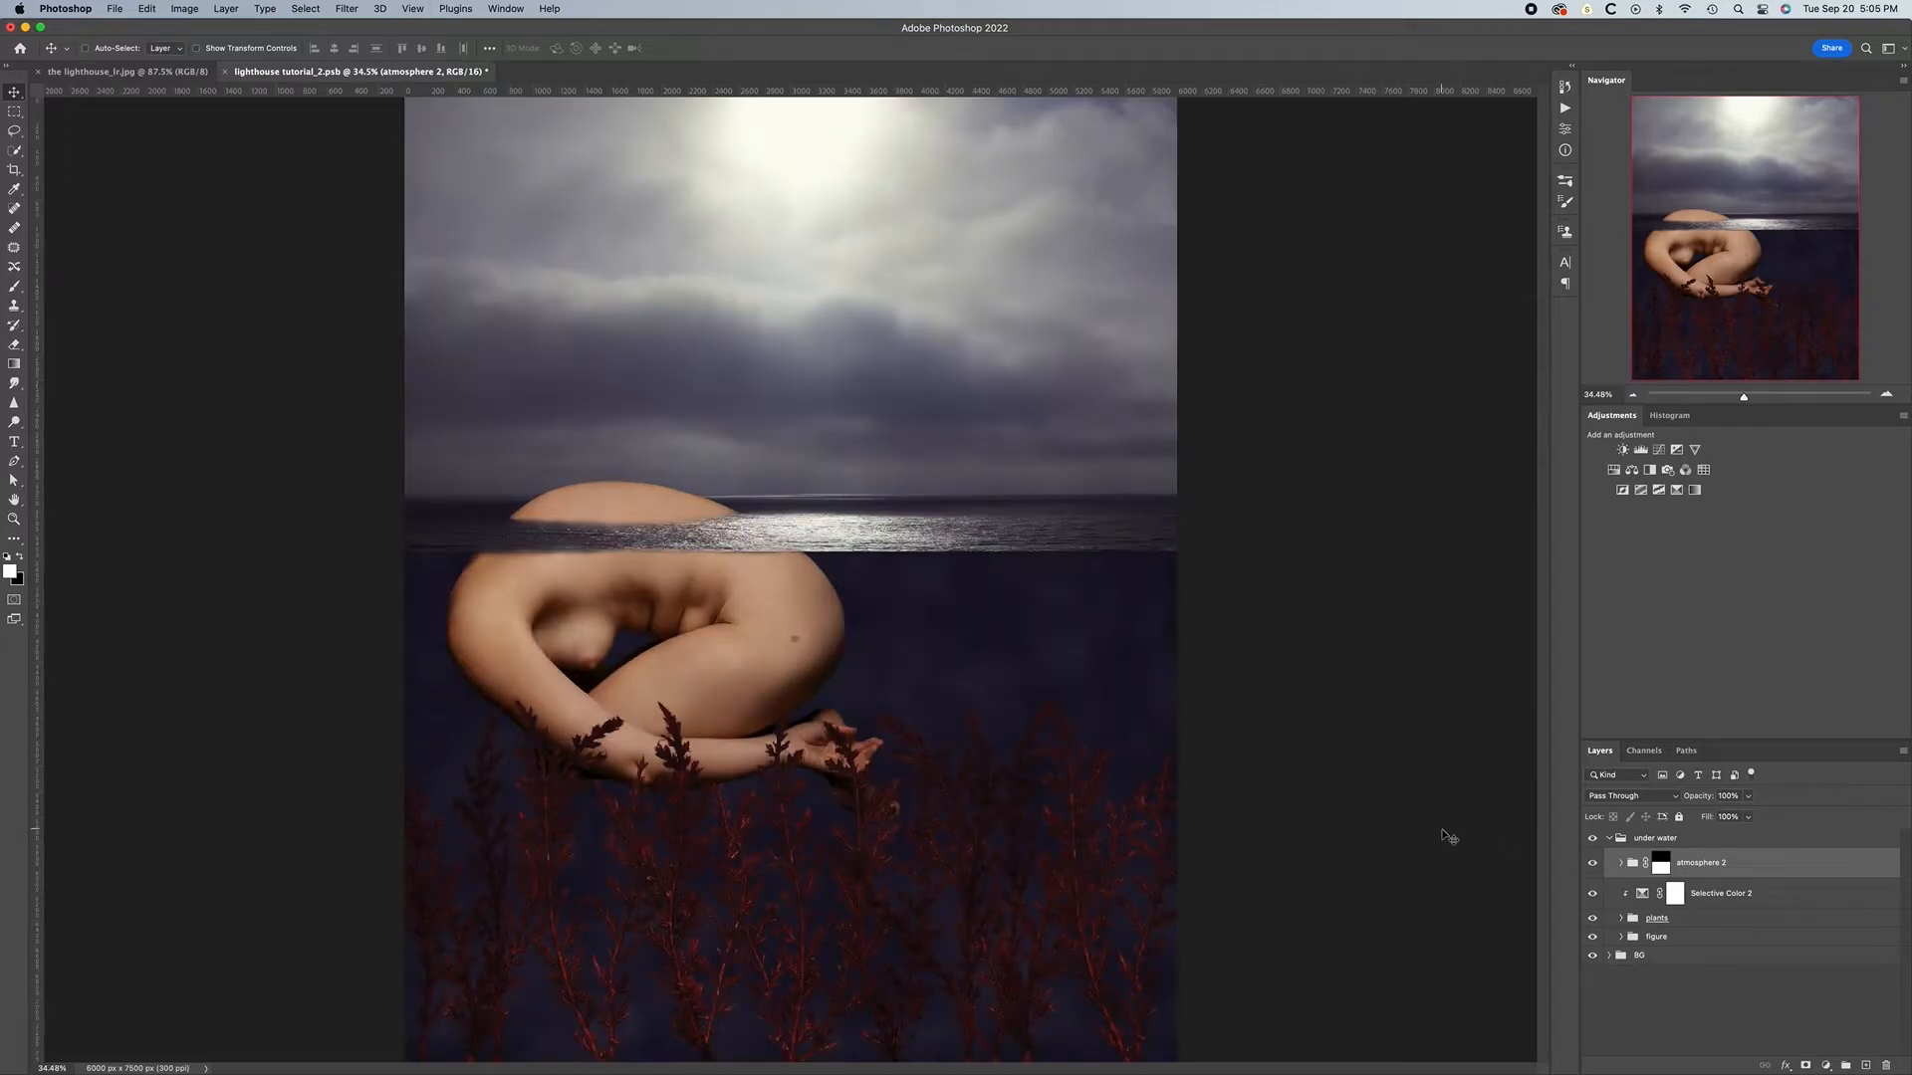
pyautogui.click(1593, 864)
pyautogui.click(1593, 864)
pyautogui.press('super+minus')
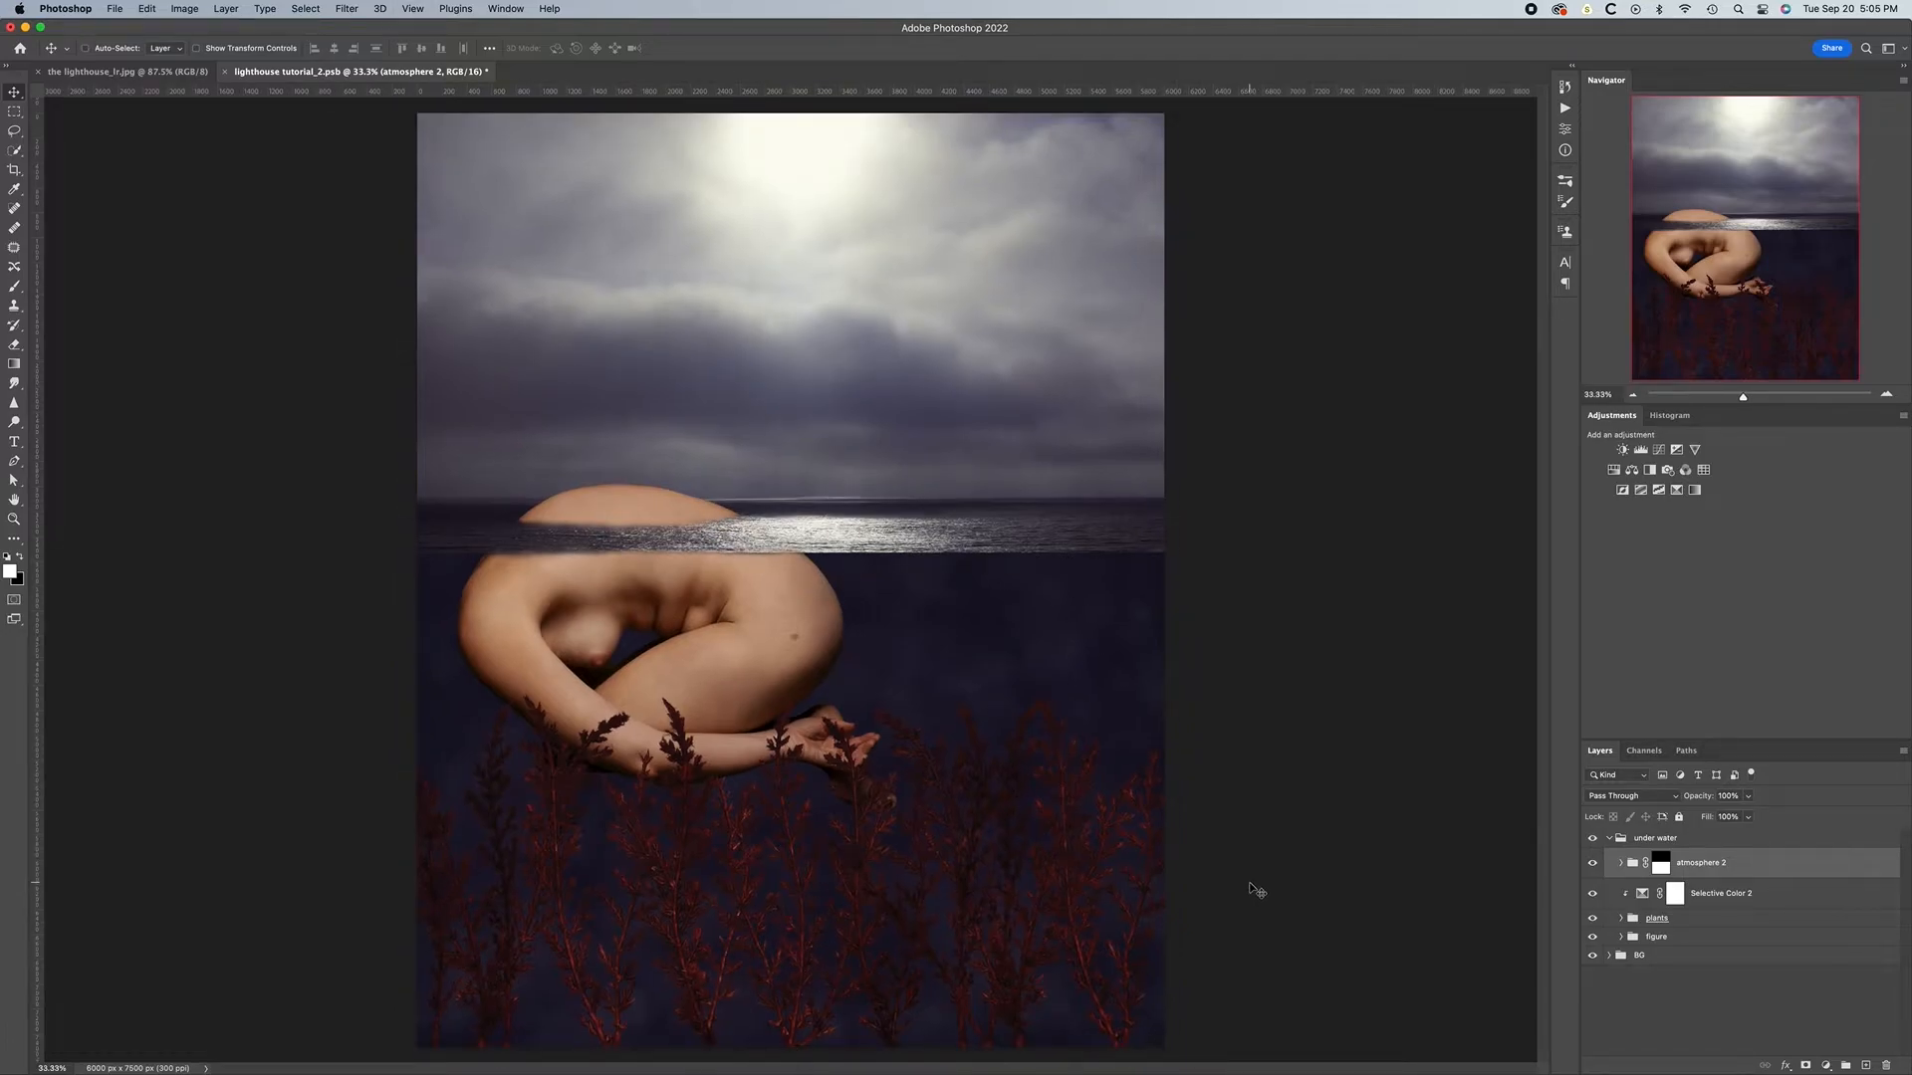
pyautogui.press('super+r')
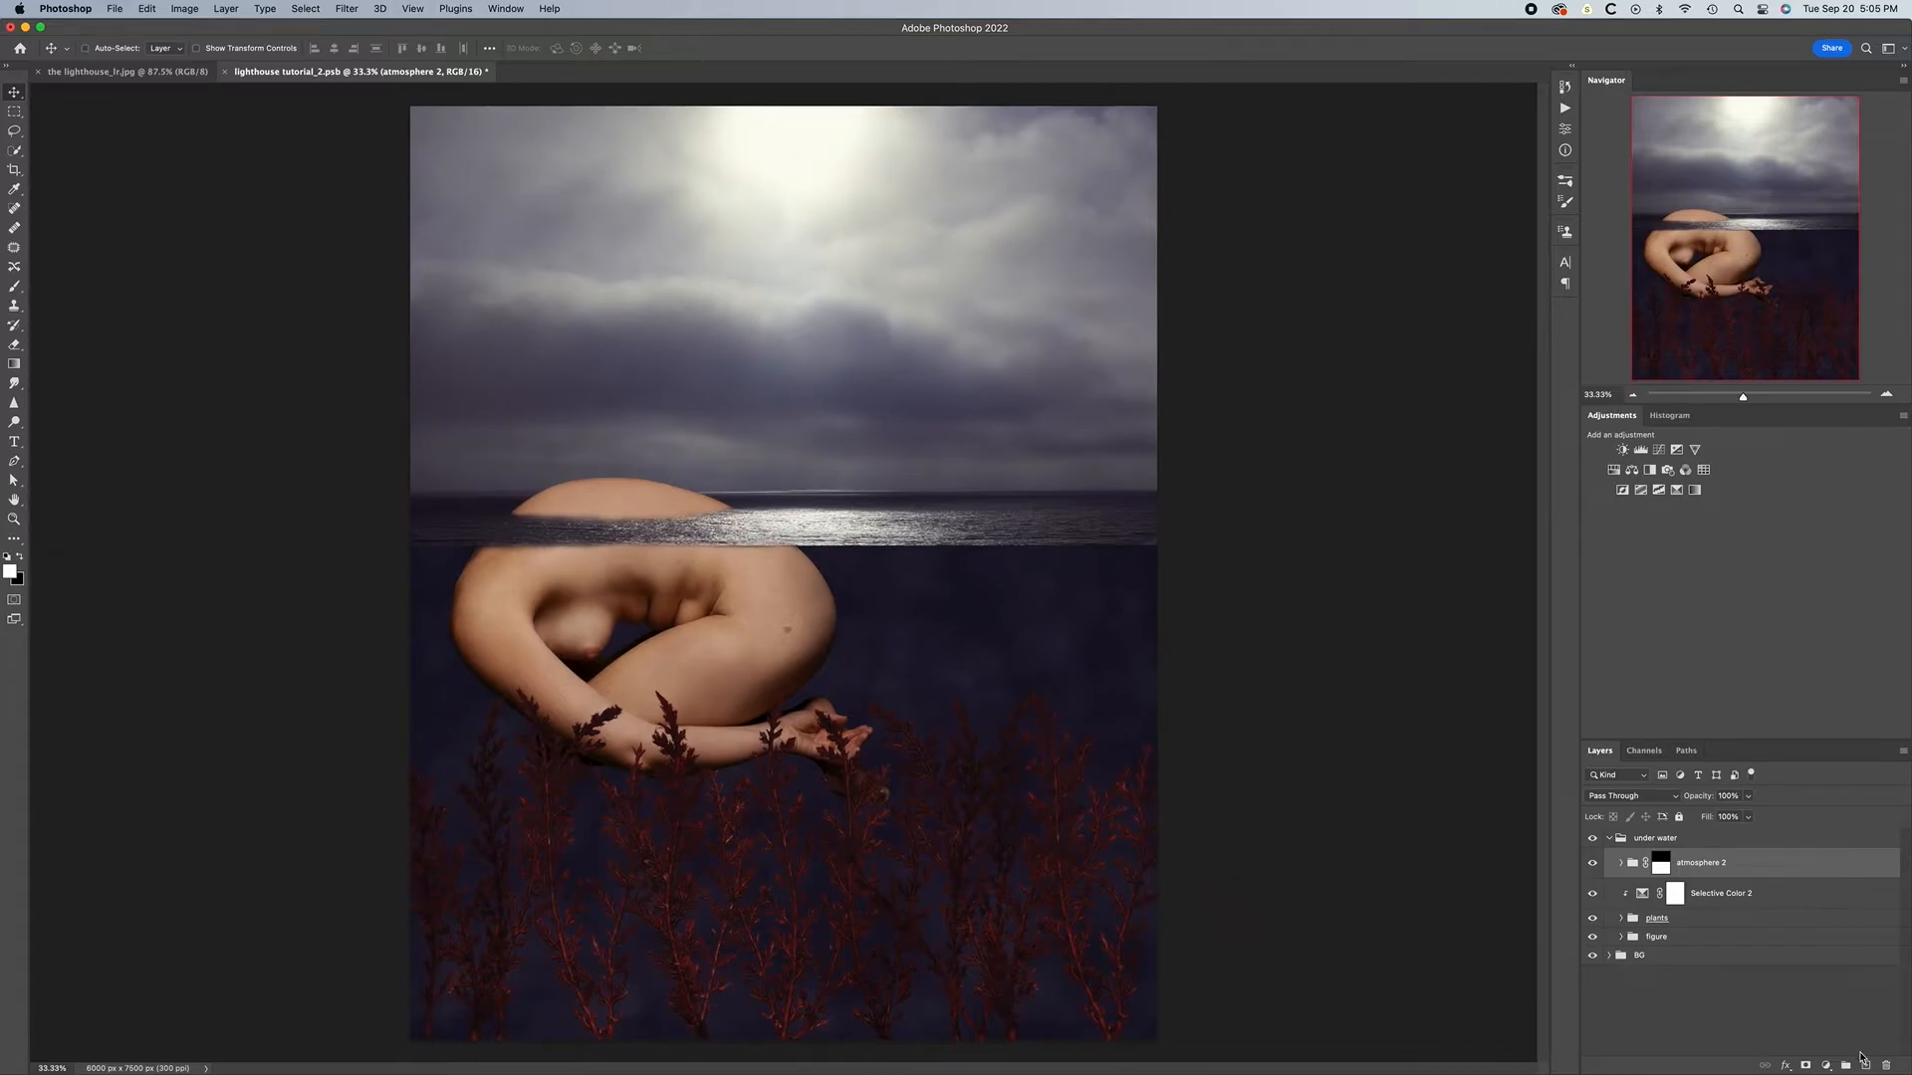
# Add a new layer above the atmosphere 2 group and choose the Foreground to Transparent preset from the Basics gradients
pyautogui.click(1863, 1061)
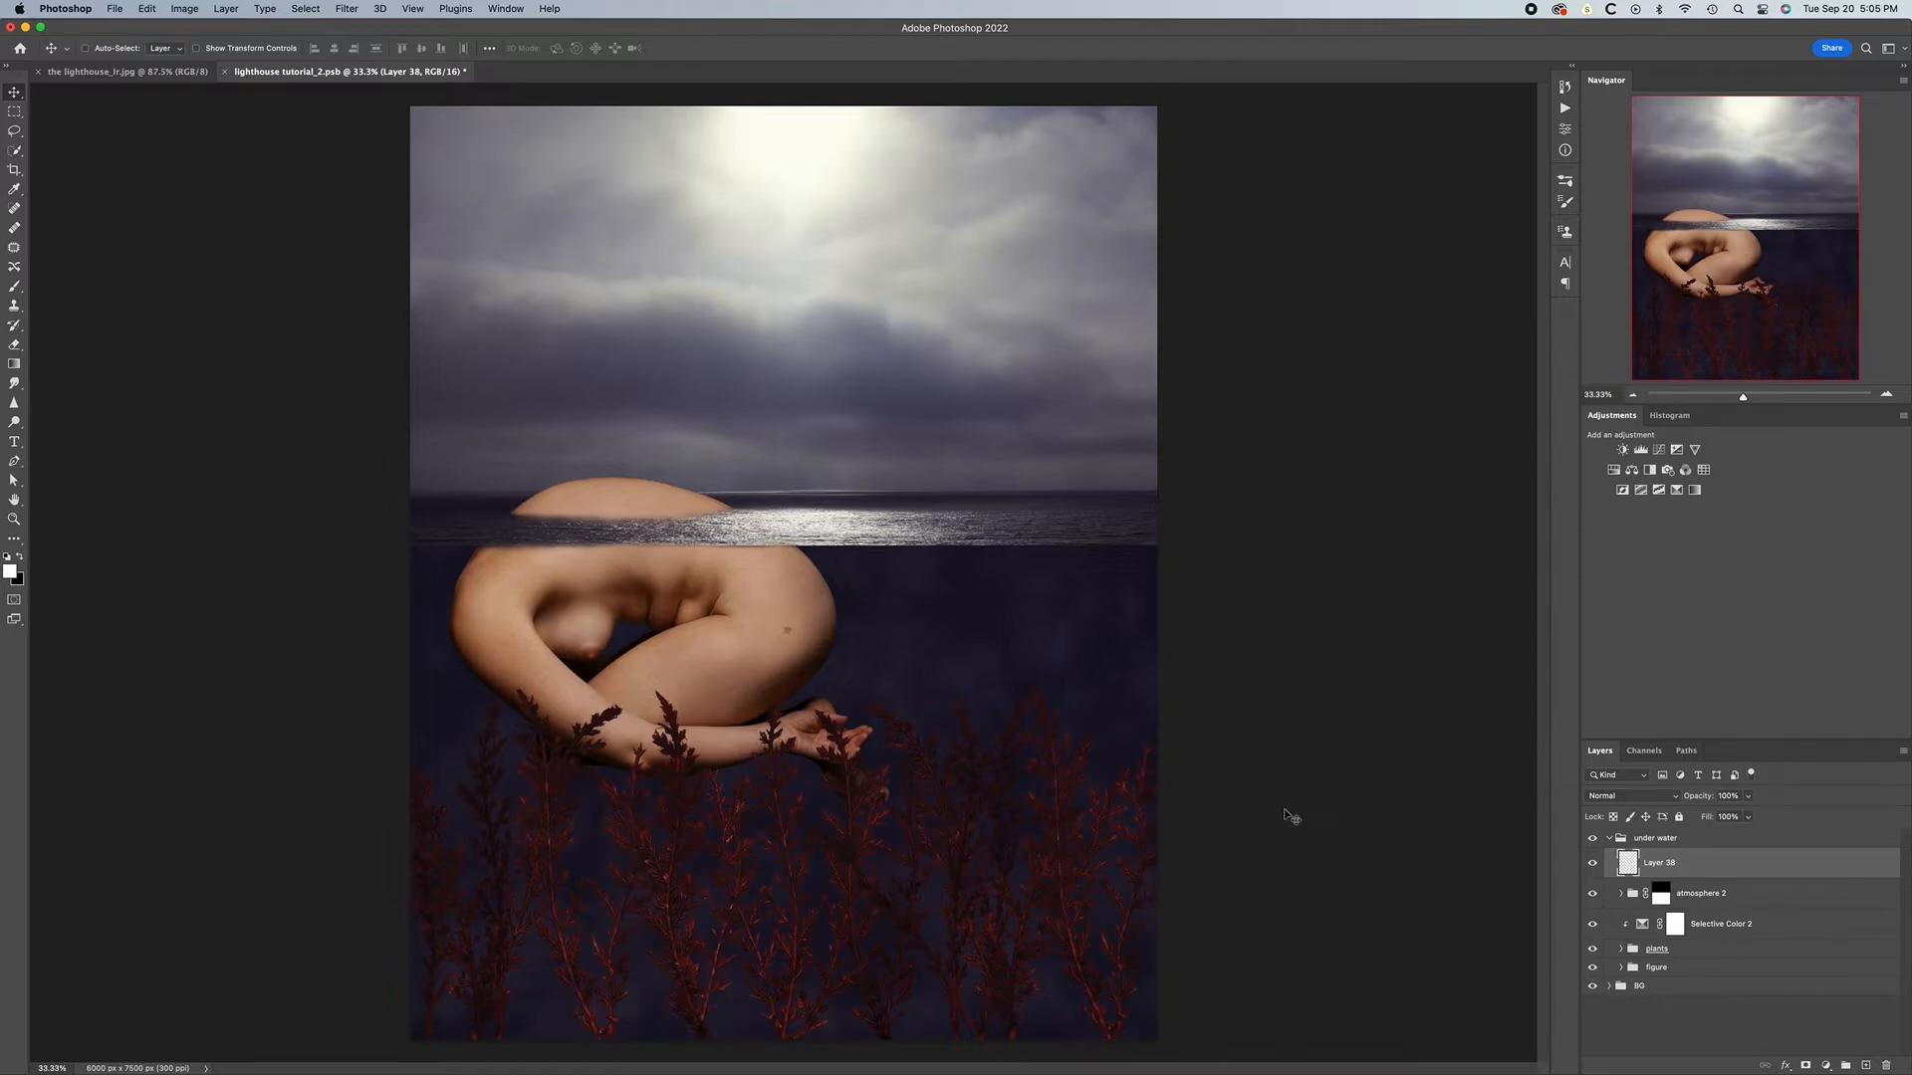
pyautogui.press('g')
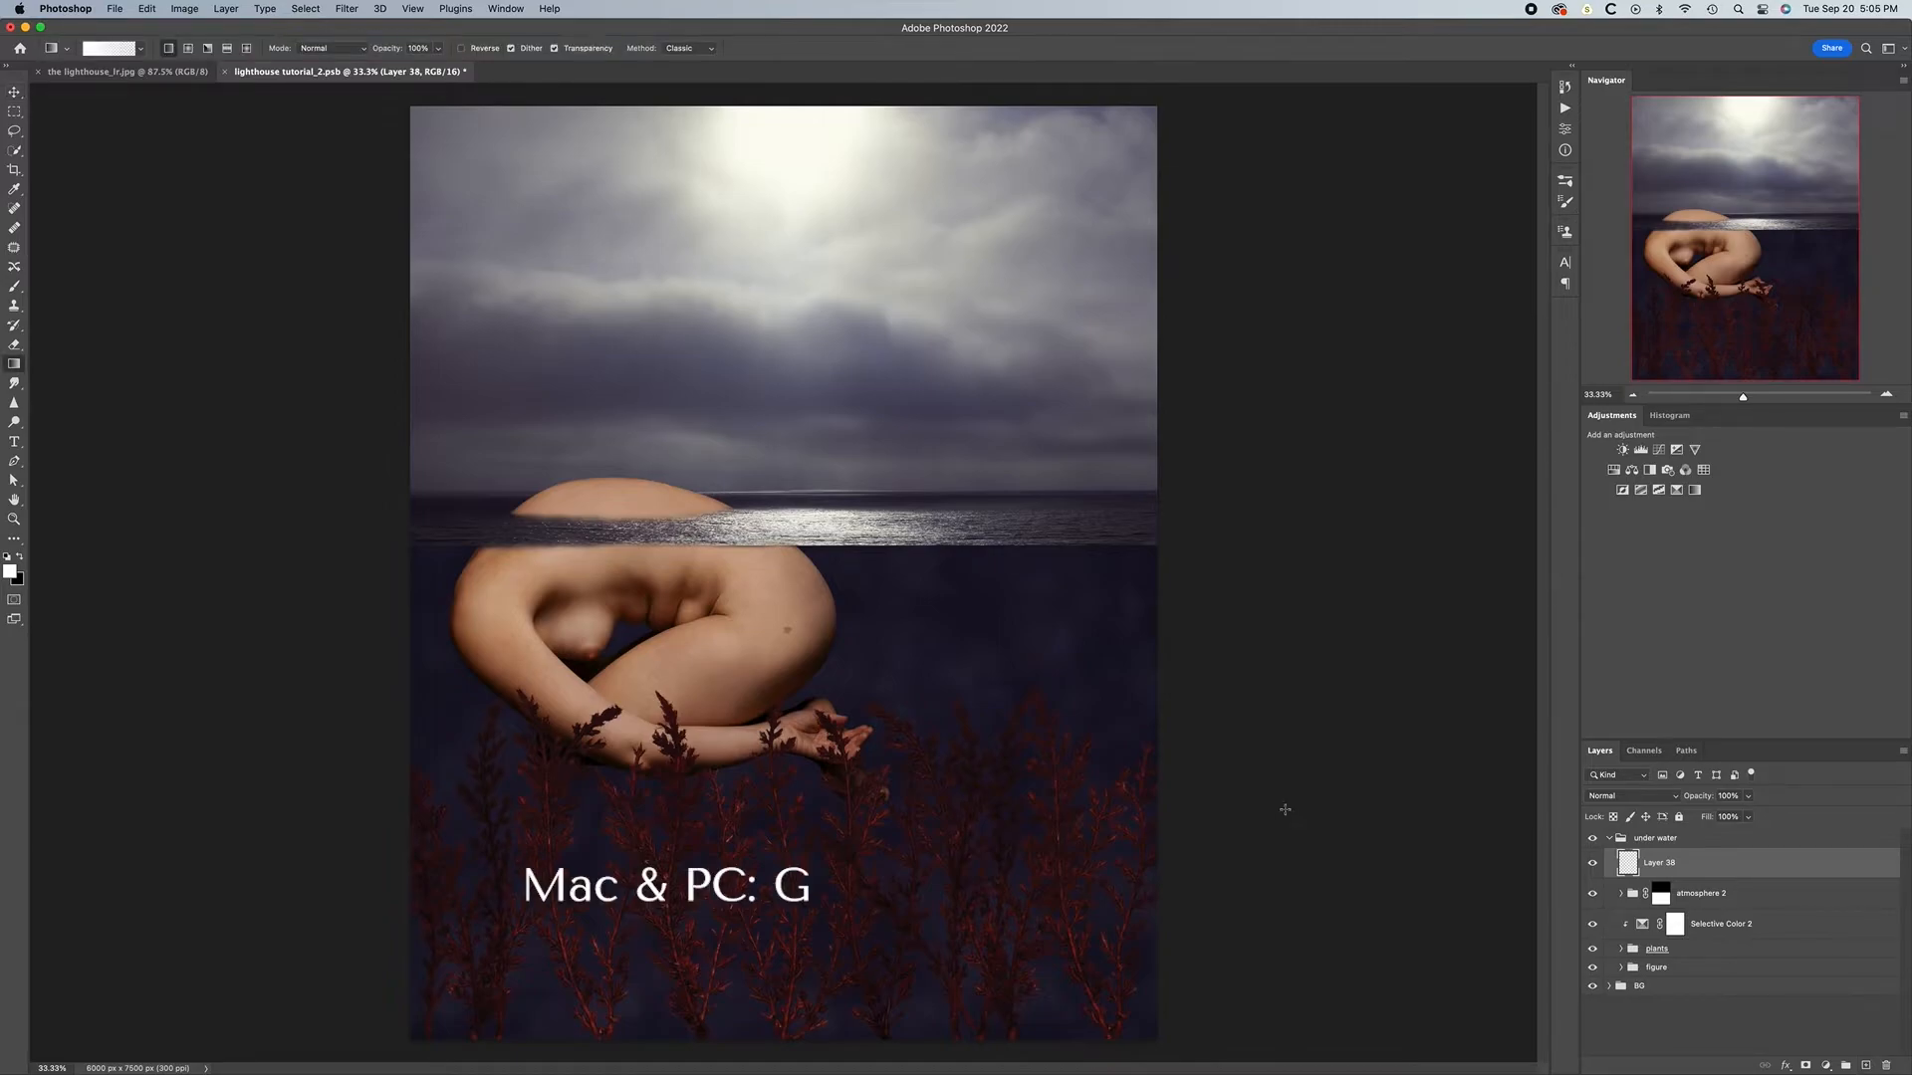
pyautogui.click(112, 49)
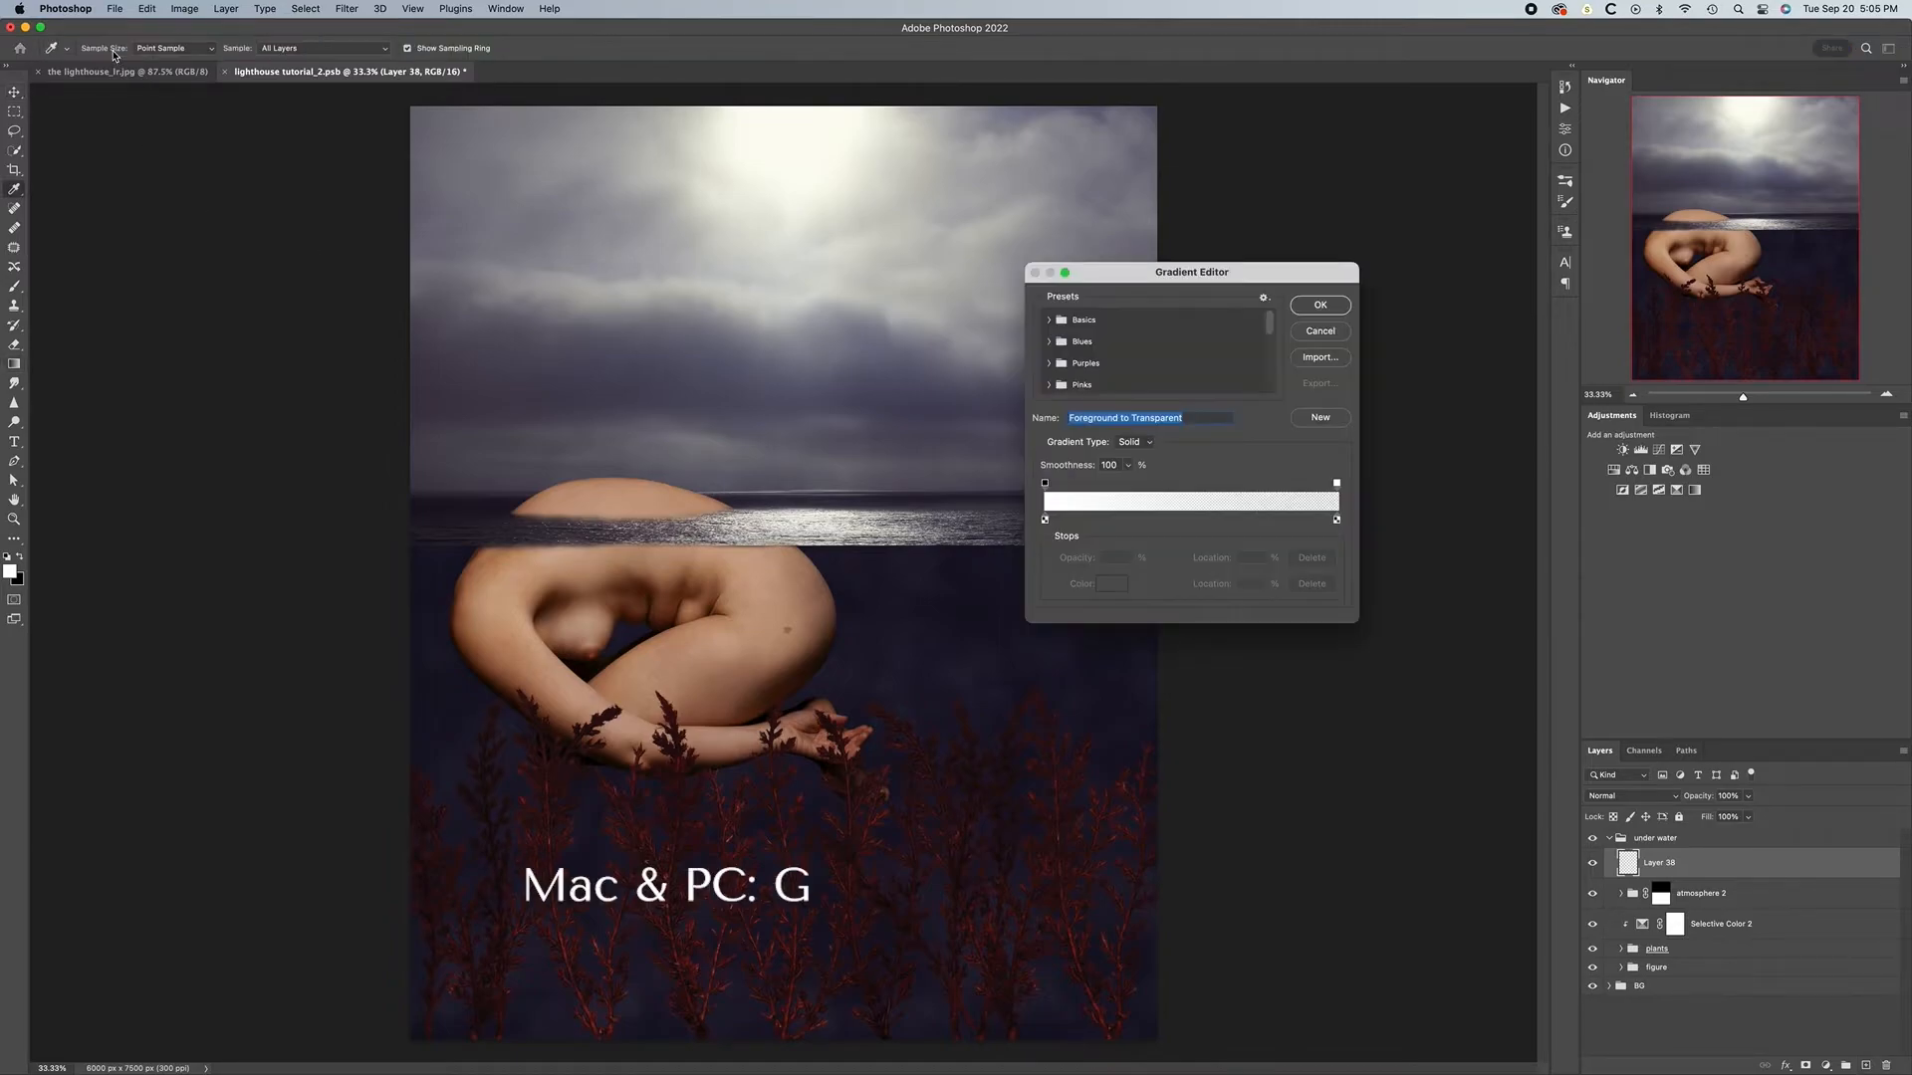
pyautogui.click(1048, 319)
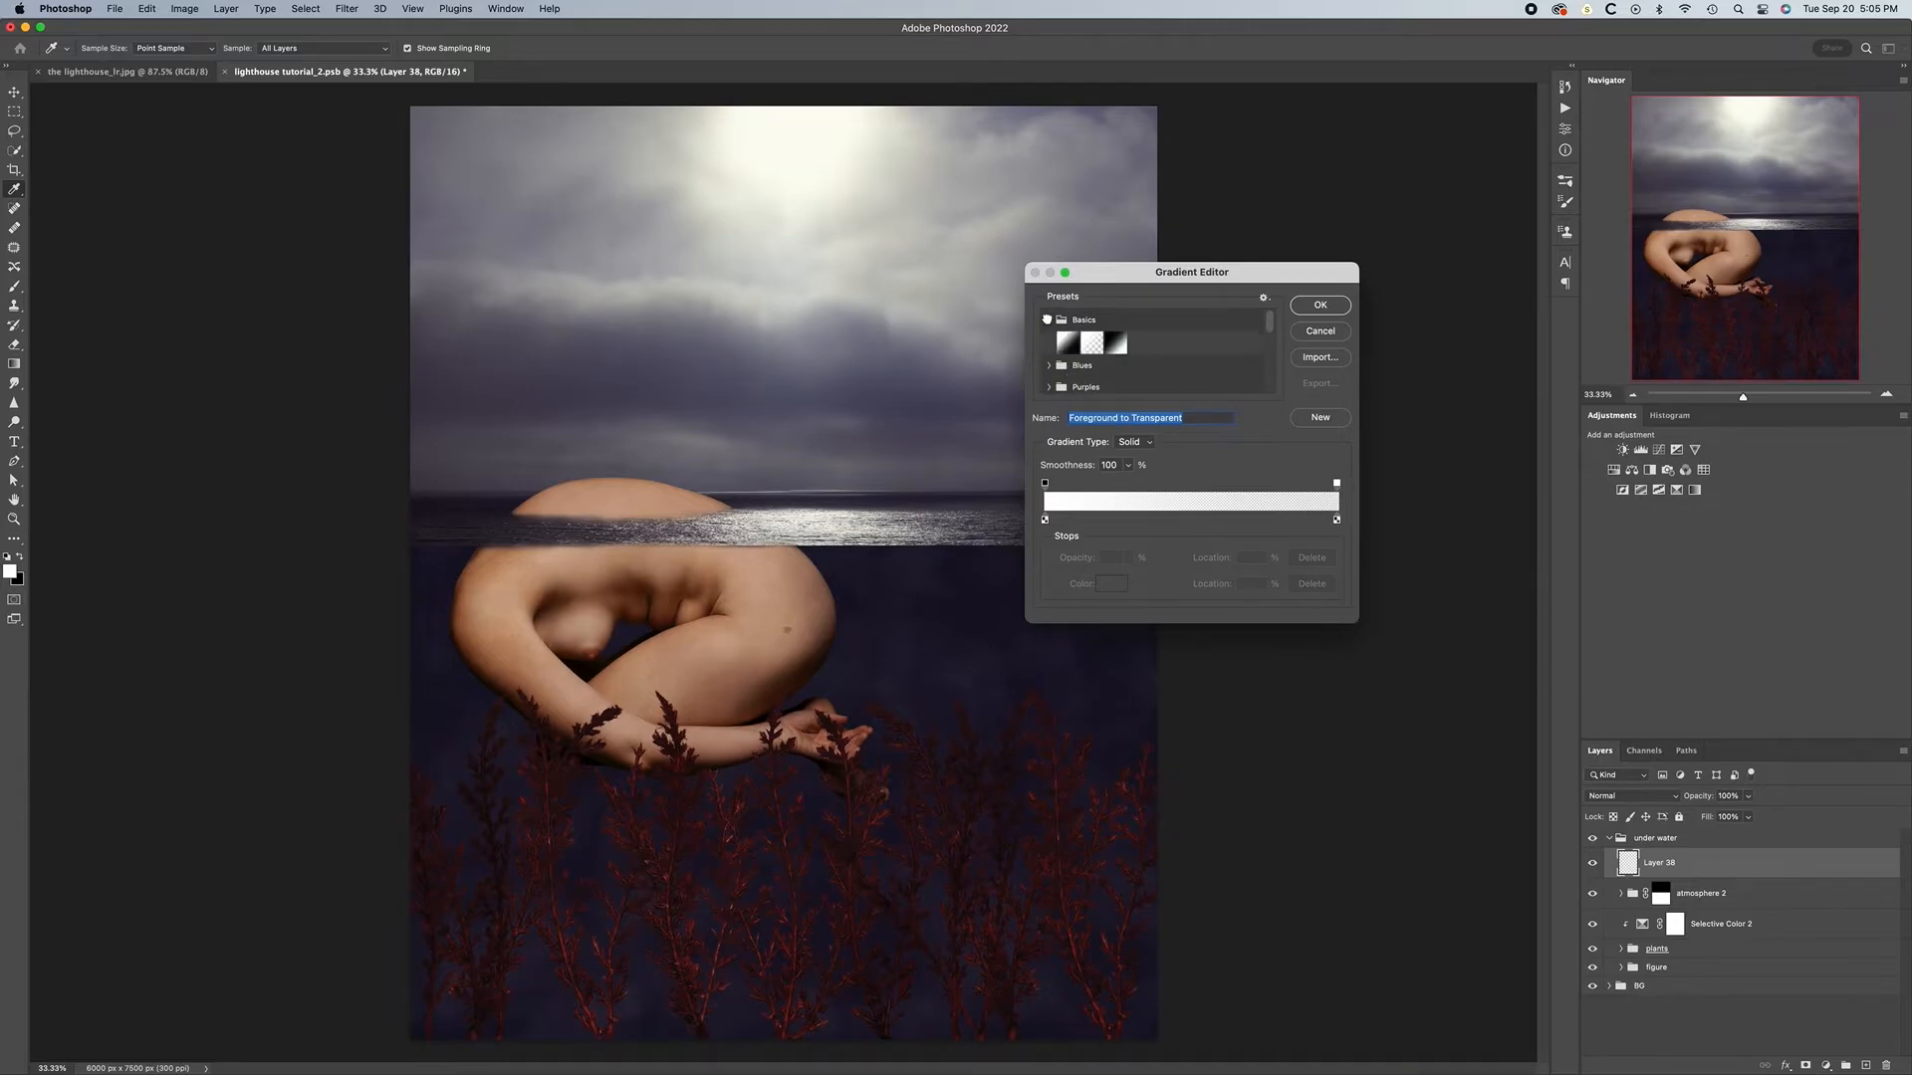
pyautogui.click(1092, 344)
pyautogui.click(1320, 305)
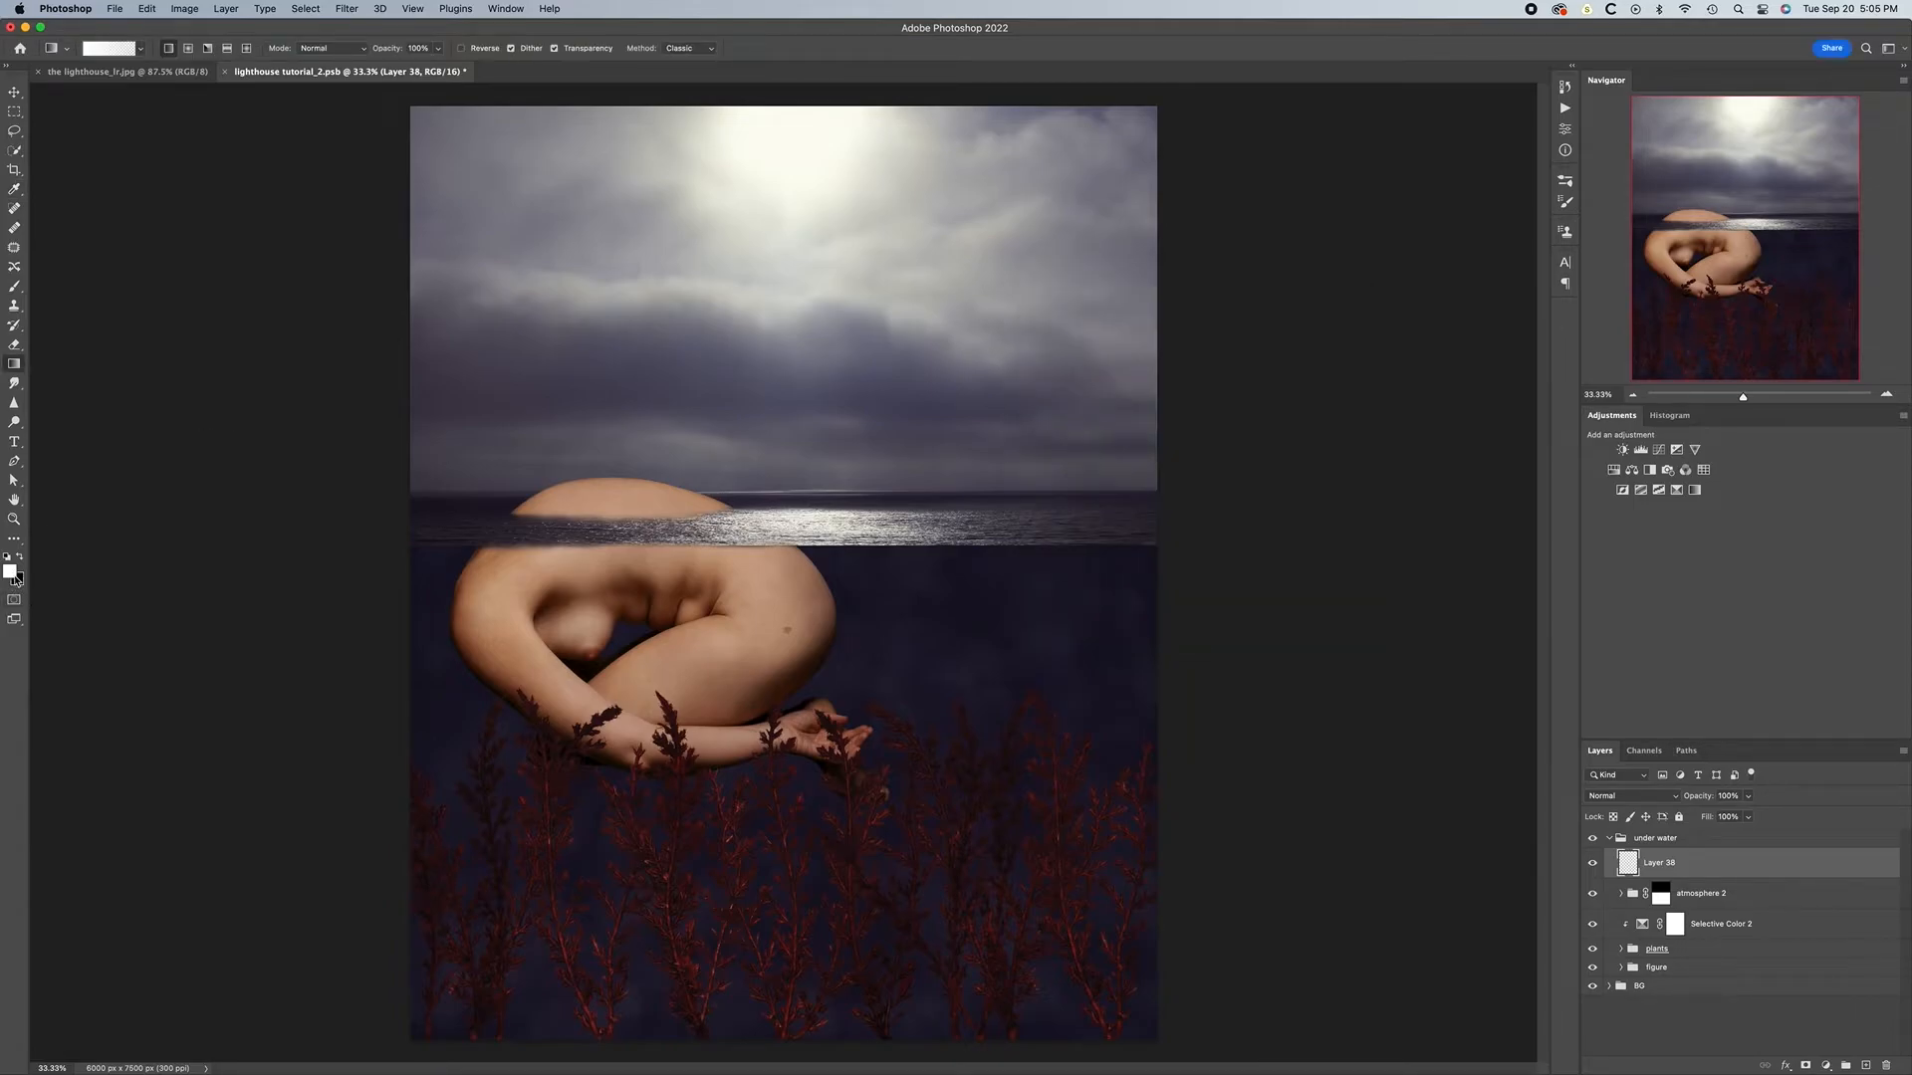
# Draw a linear black-to-transparent gradient from the canvas's bottom edge up to the tops of the plants
pyautogui.press('x')
pyautogui.moveTo(764, 1047); pyautogui.dragTo(767, 747)
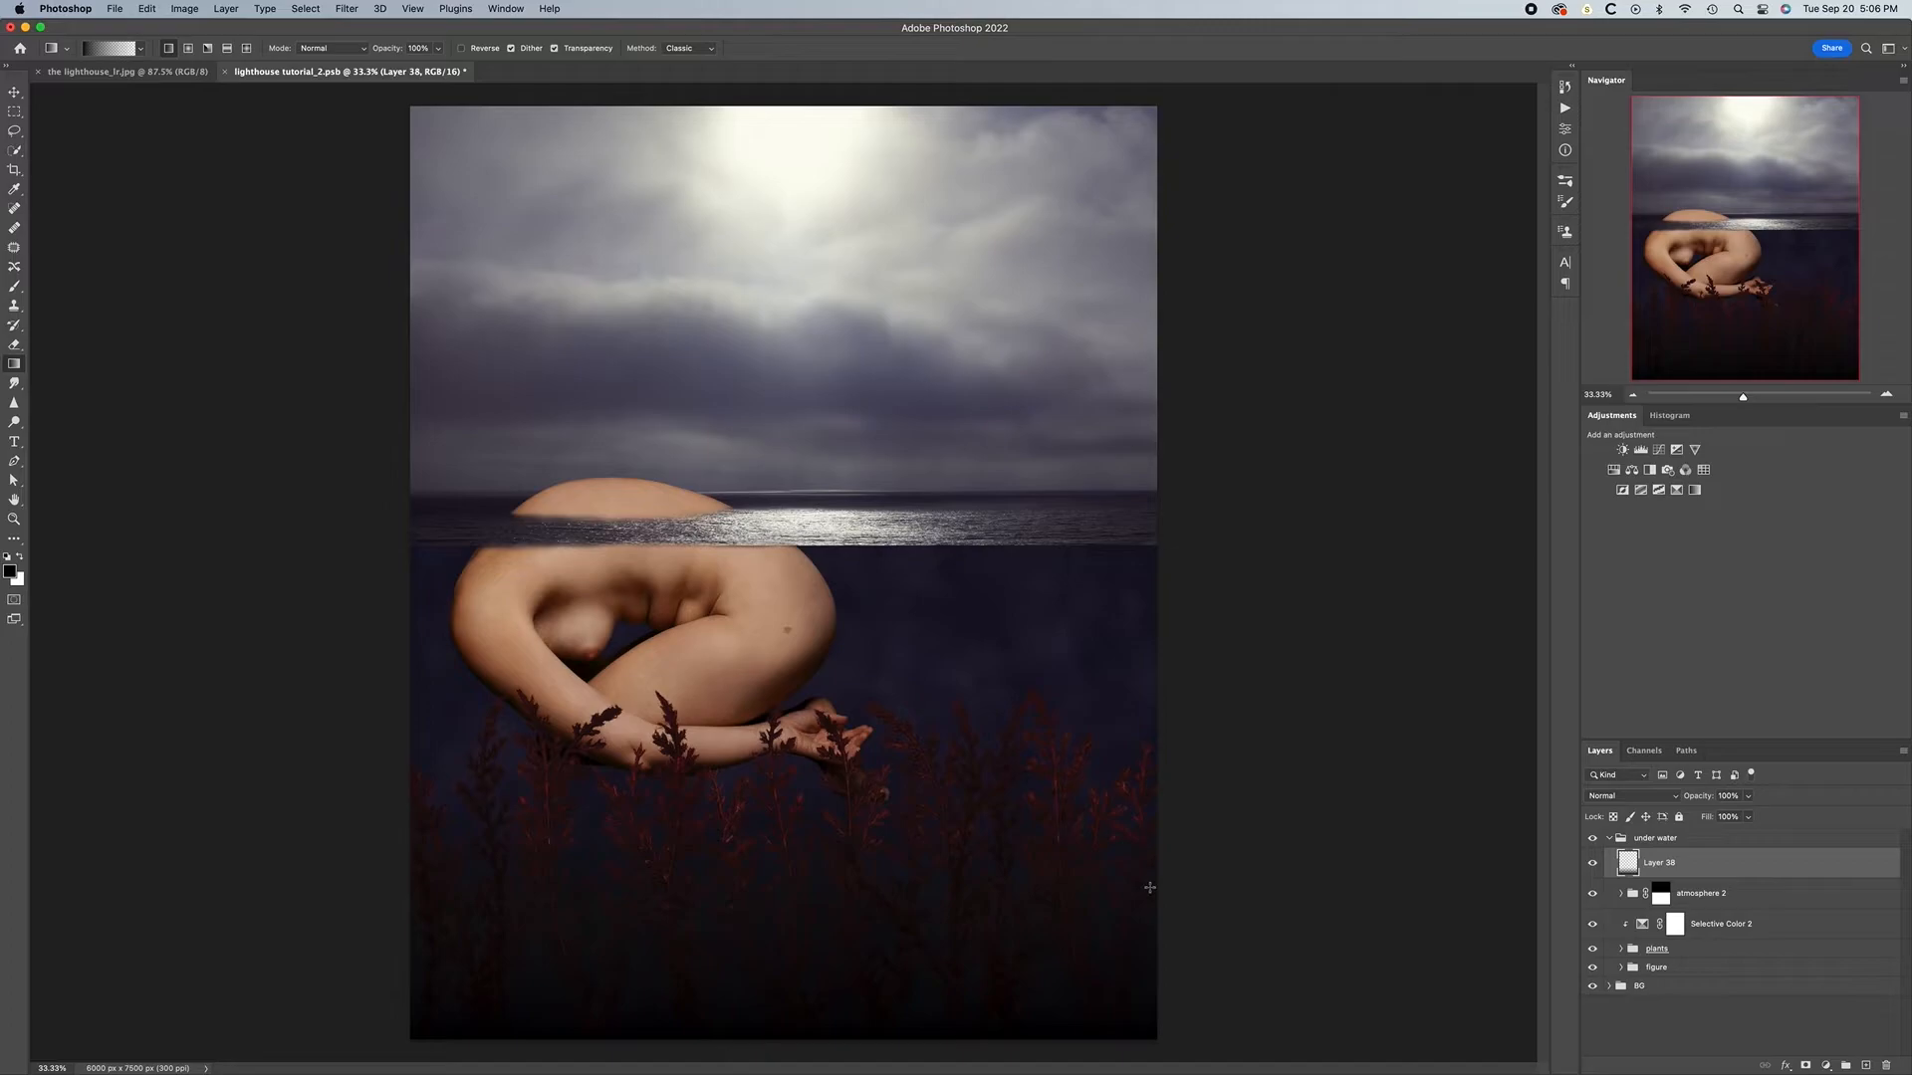
pyautogui.press('super+minus')
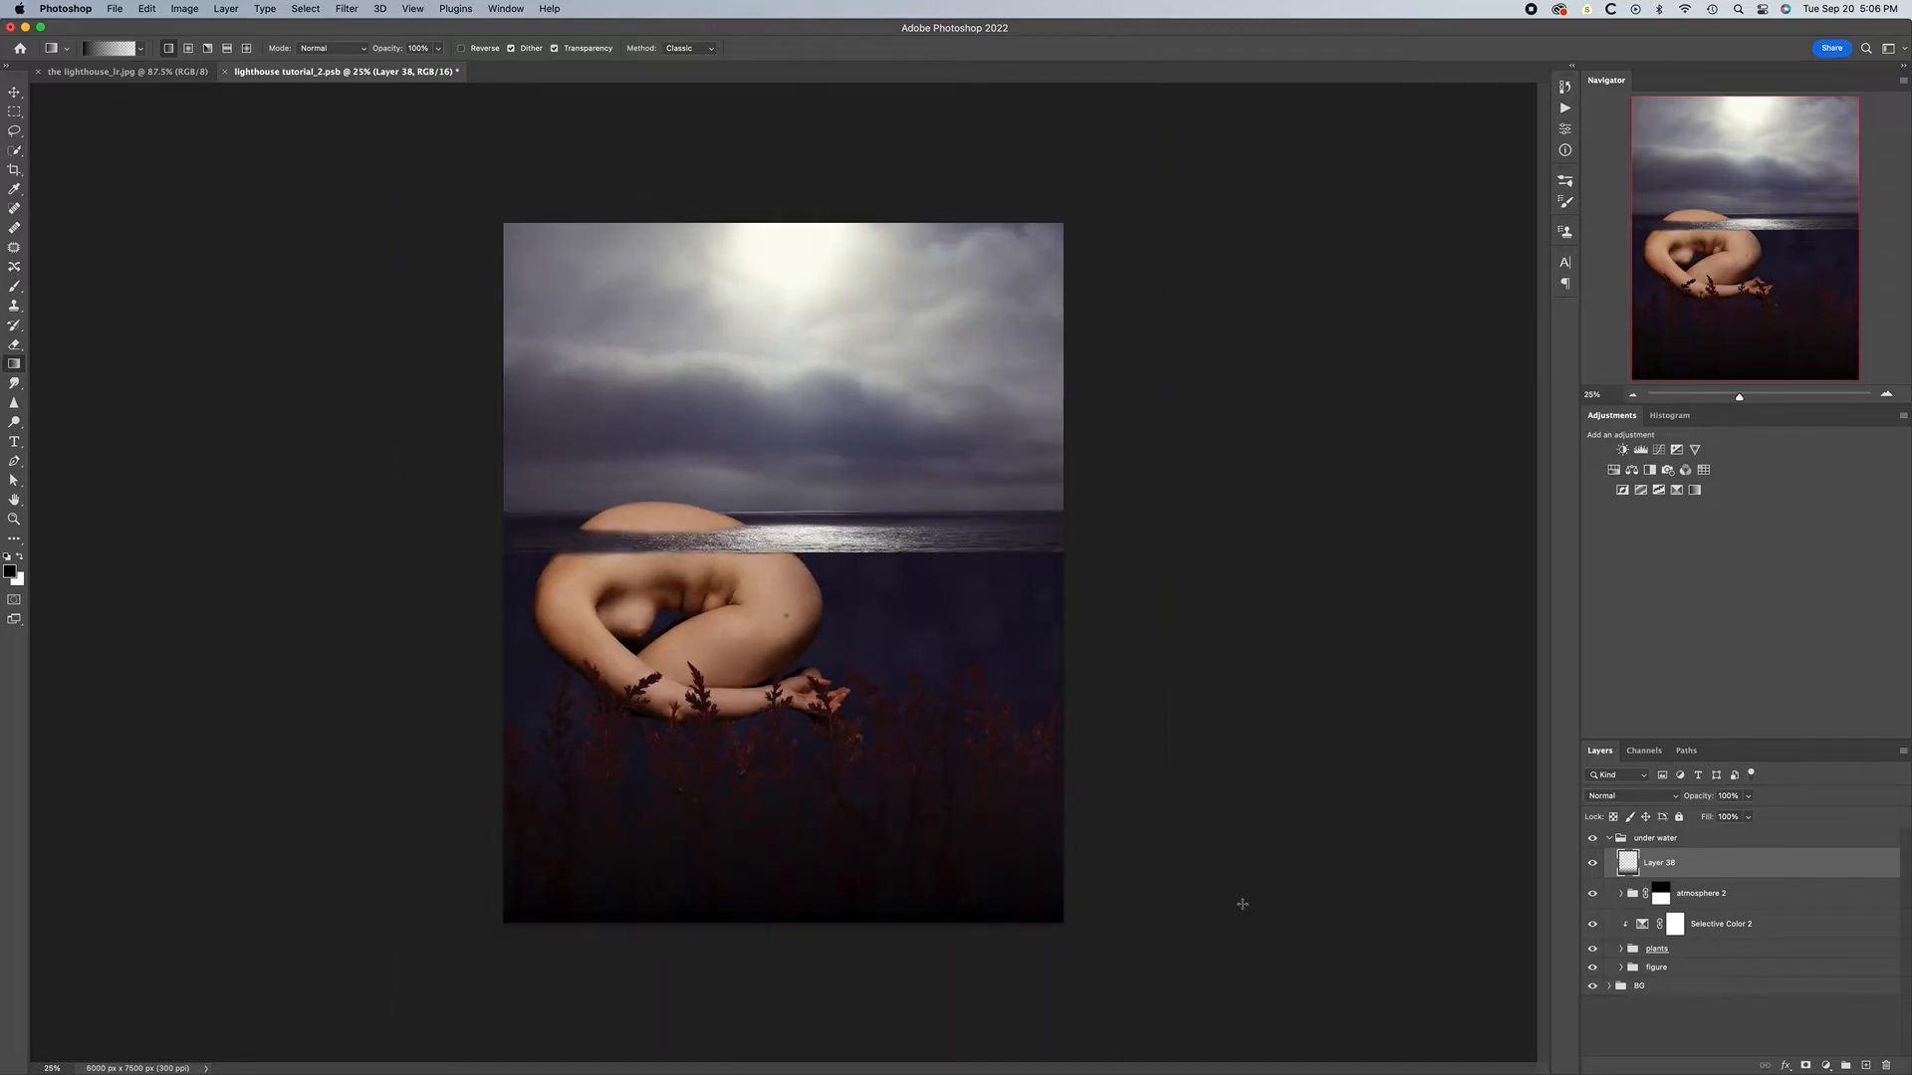
# Set the gradient layer to Darker Color at 95% opacity and compare the image with the layer hidden and shown
pyautogui.click(1677, 799)
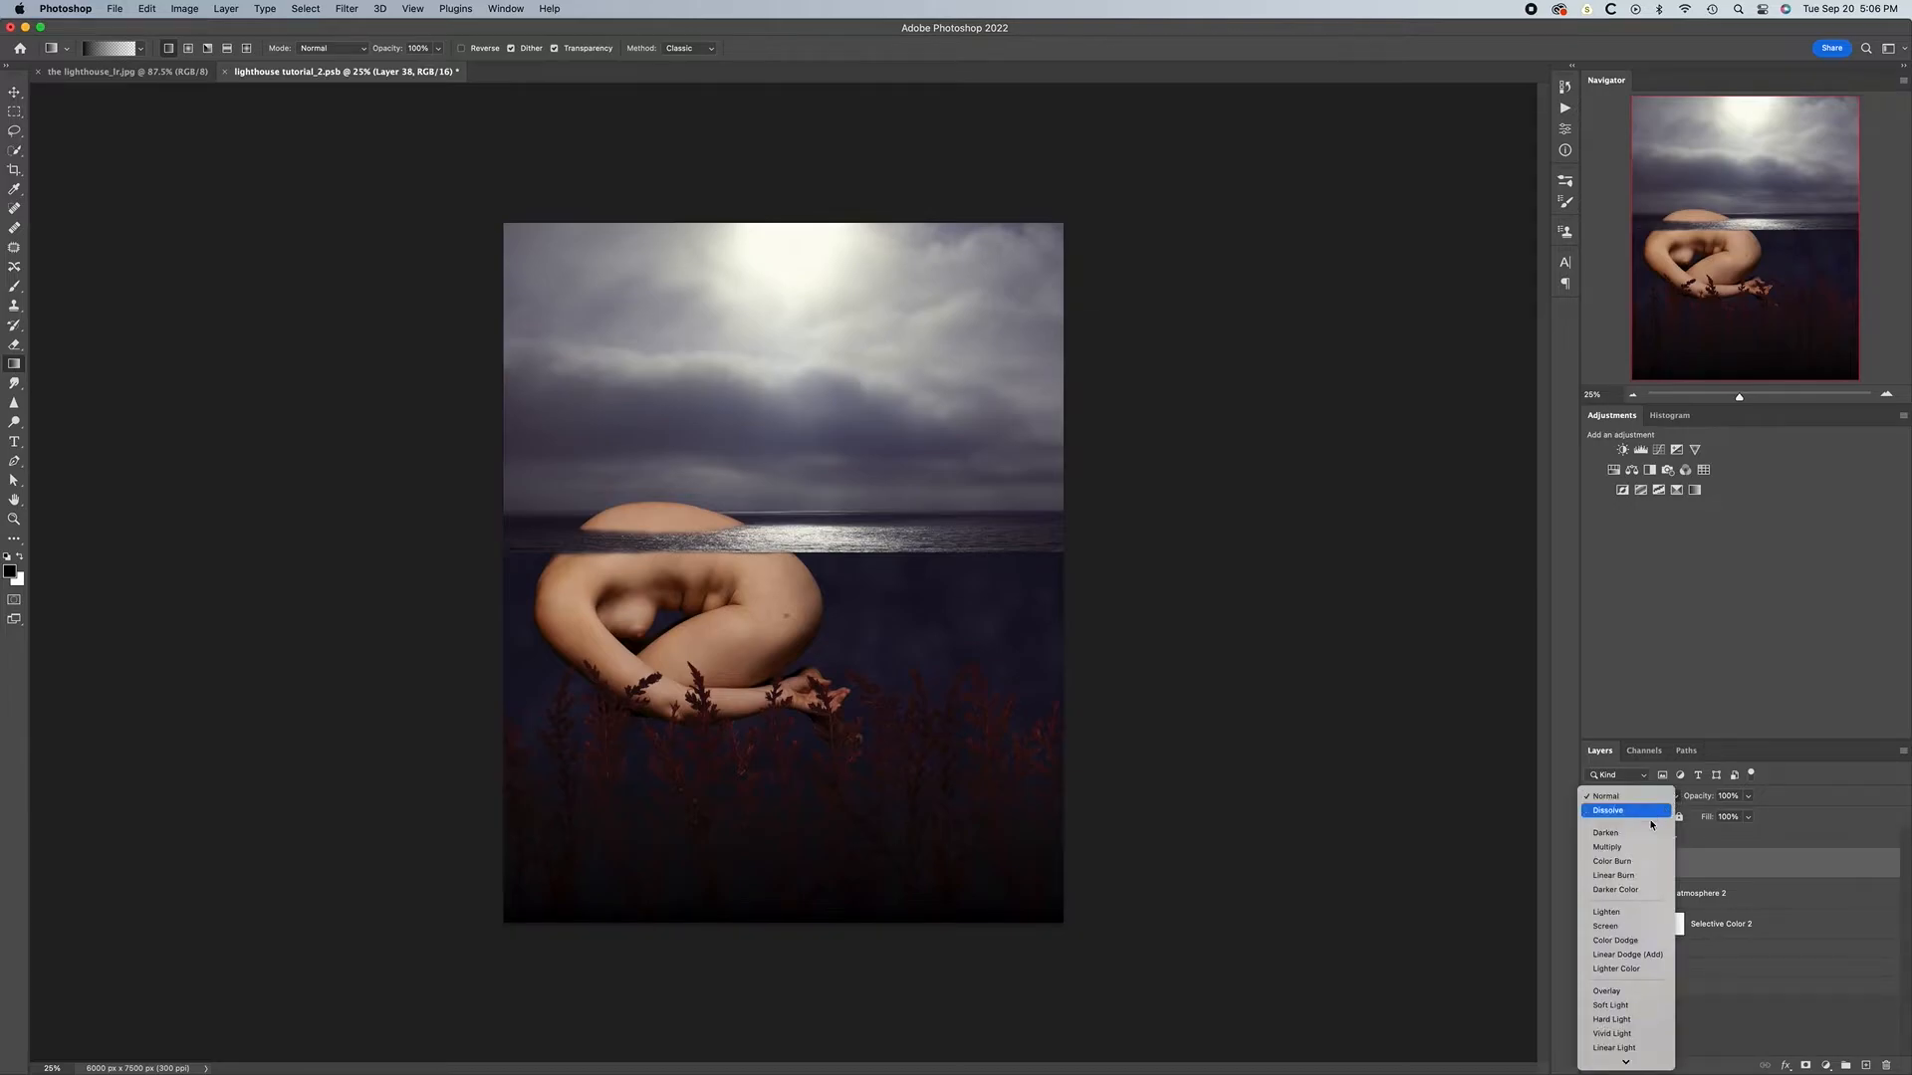
pyautogui.click(1615, 889)
pyautogui.press('v')
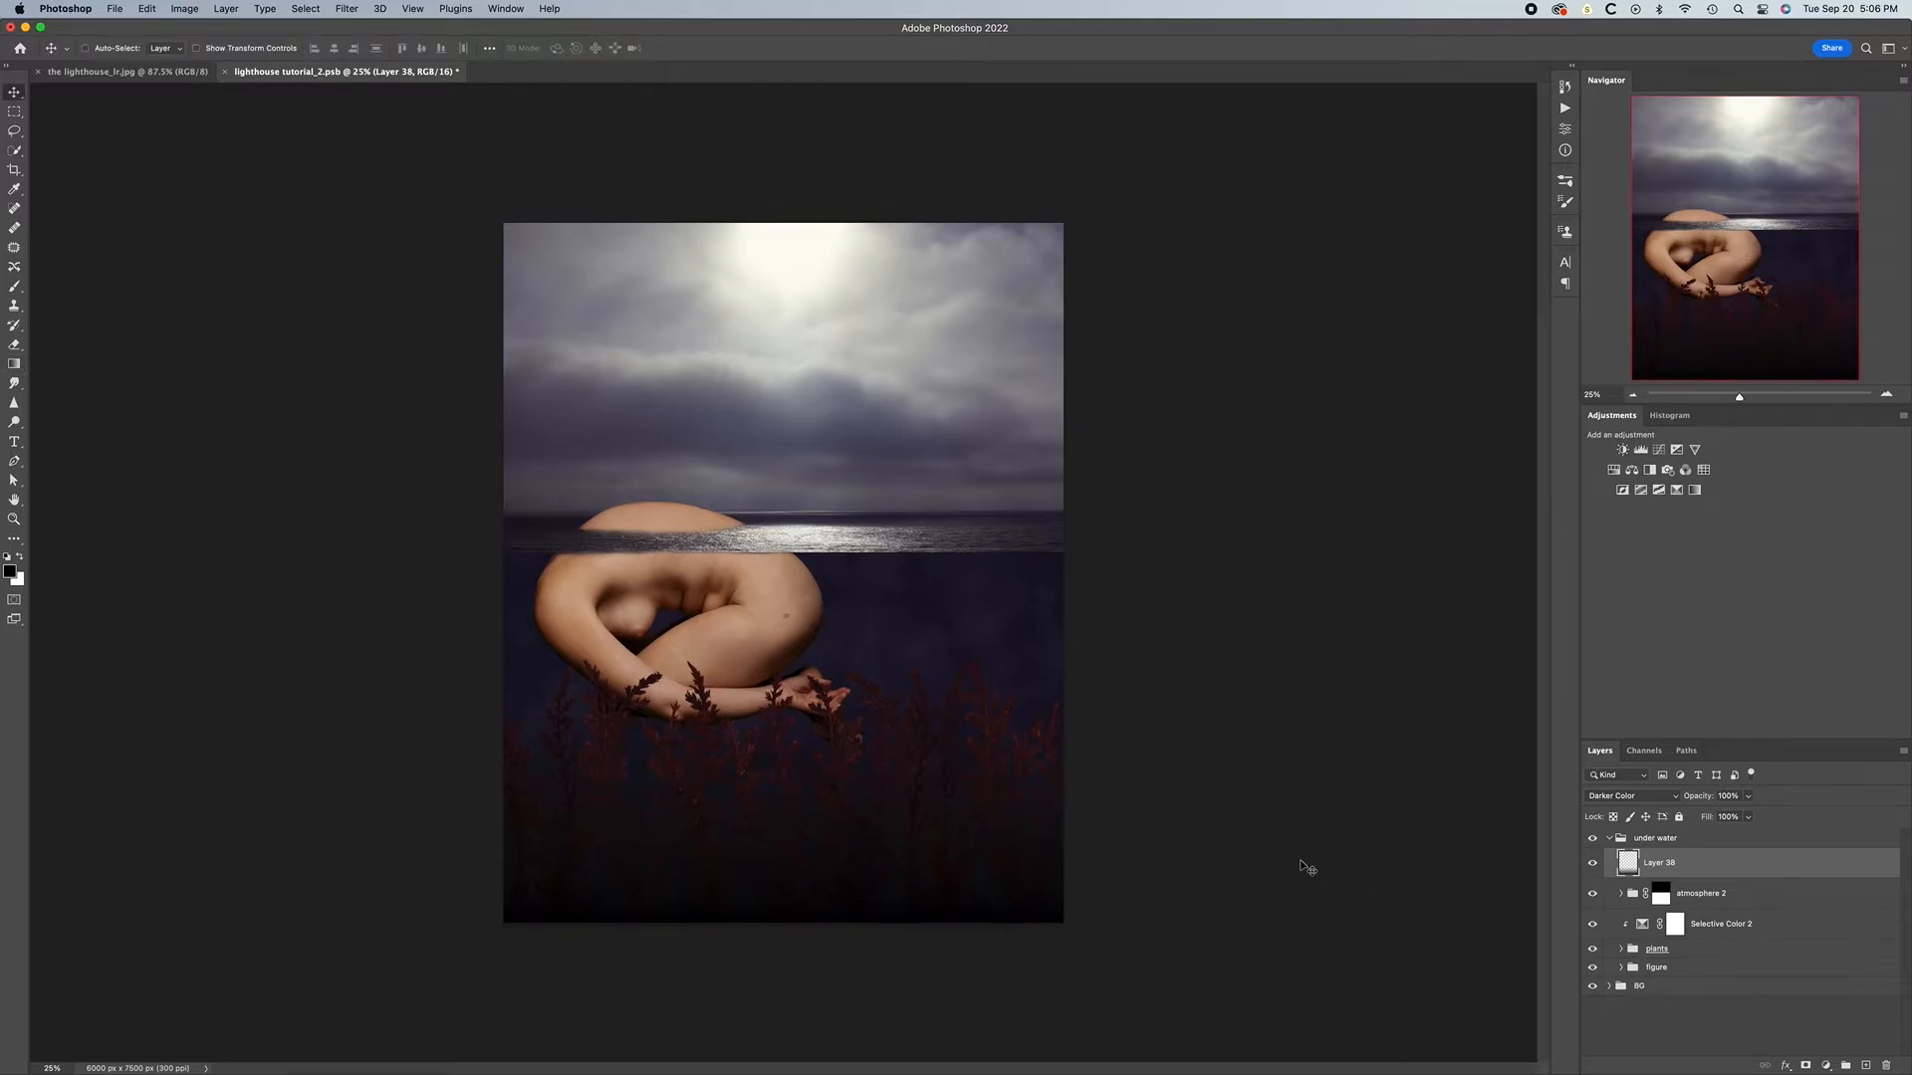
pyautogui.press('9')
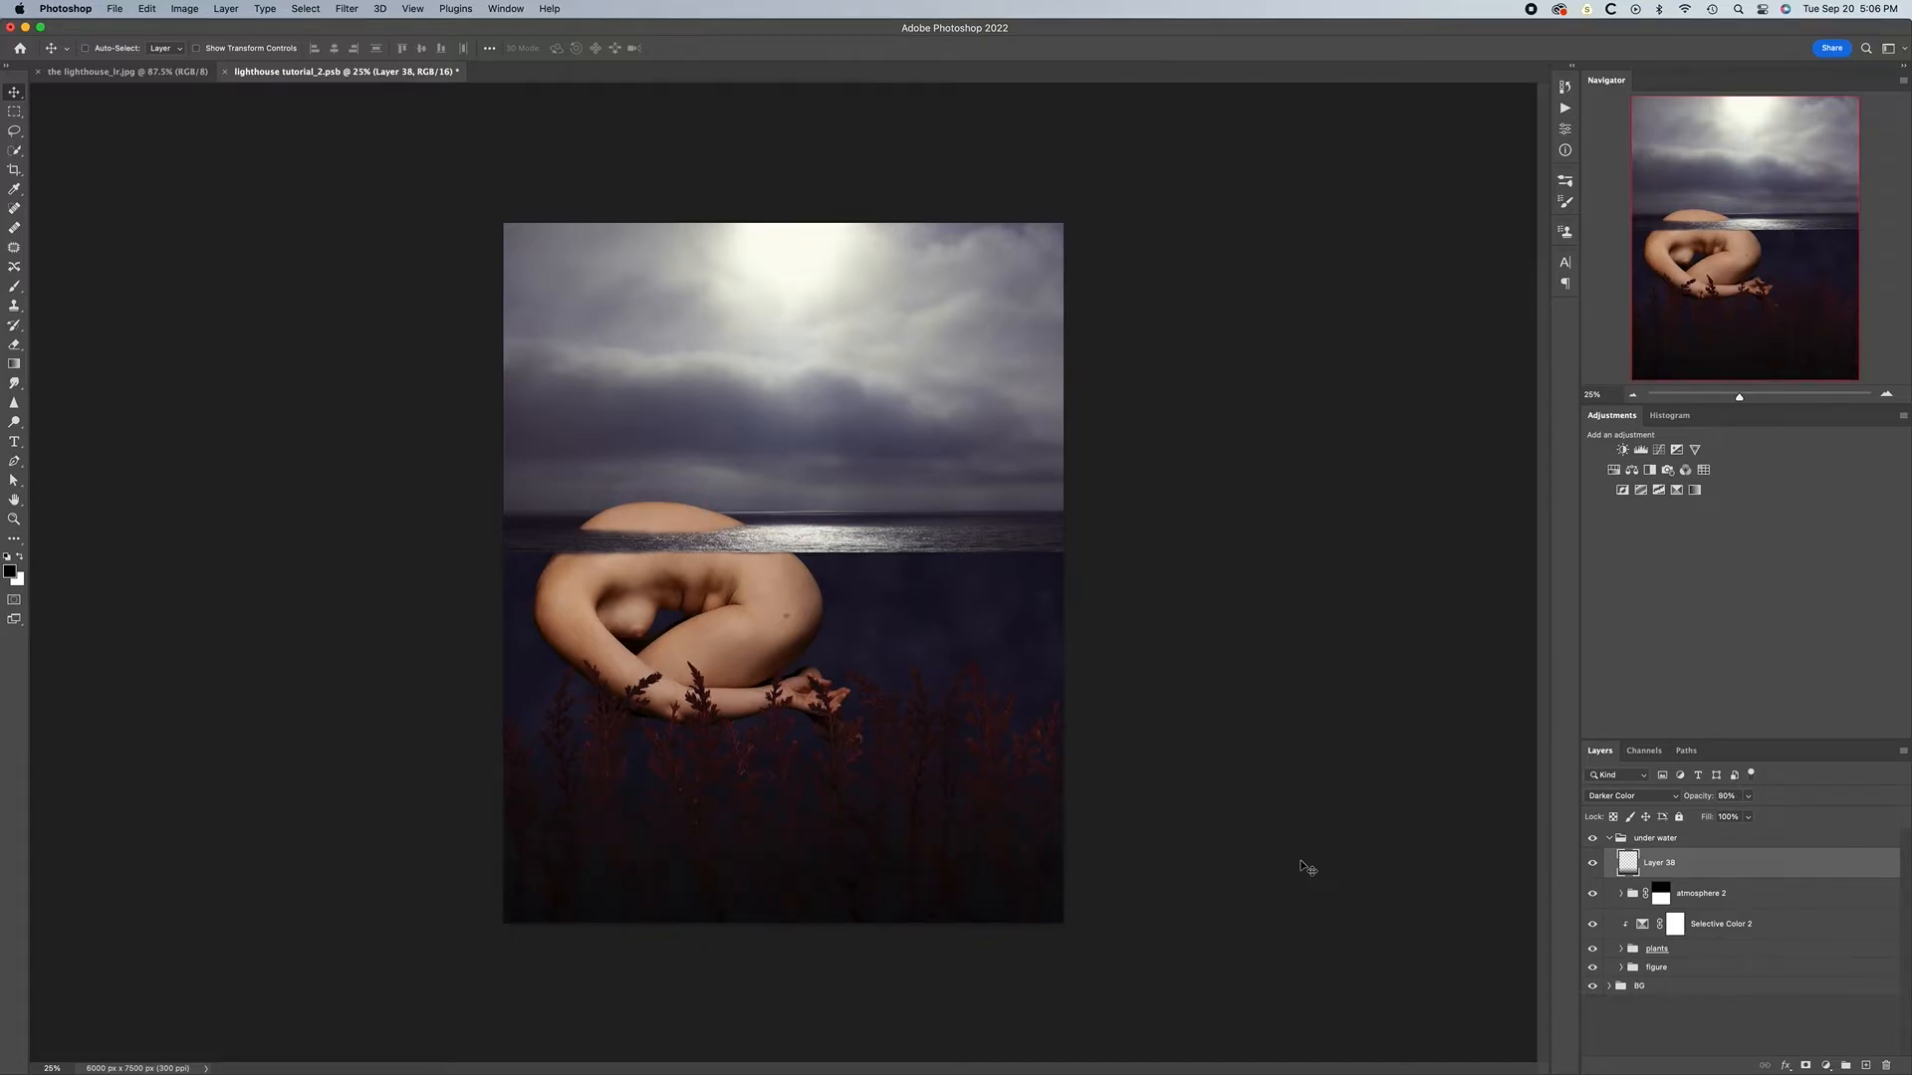
pyautogui.click(1592, 863)
pyautogui.click(1592, 864)
pyautogui.press('super+equal')
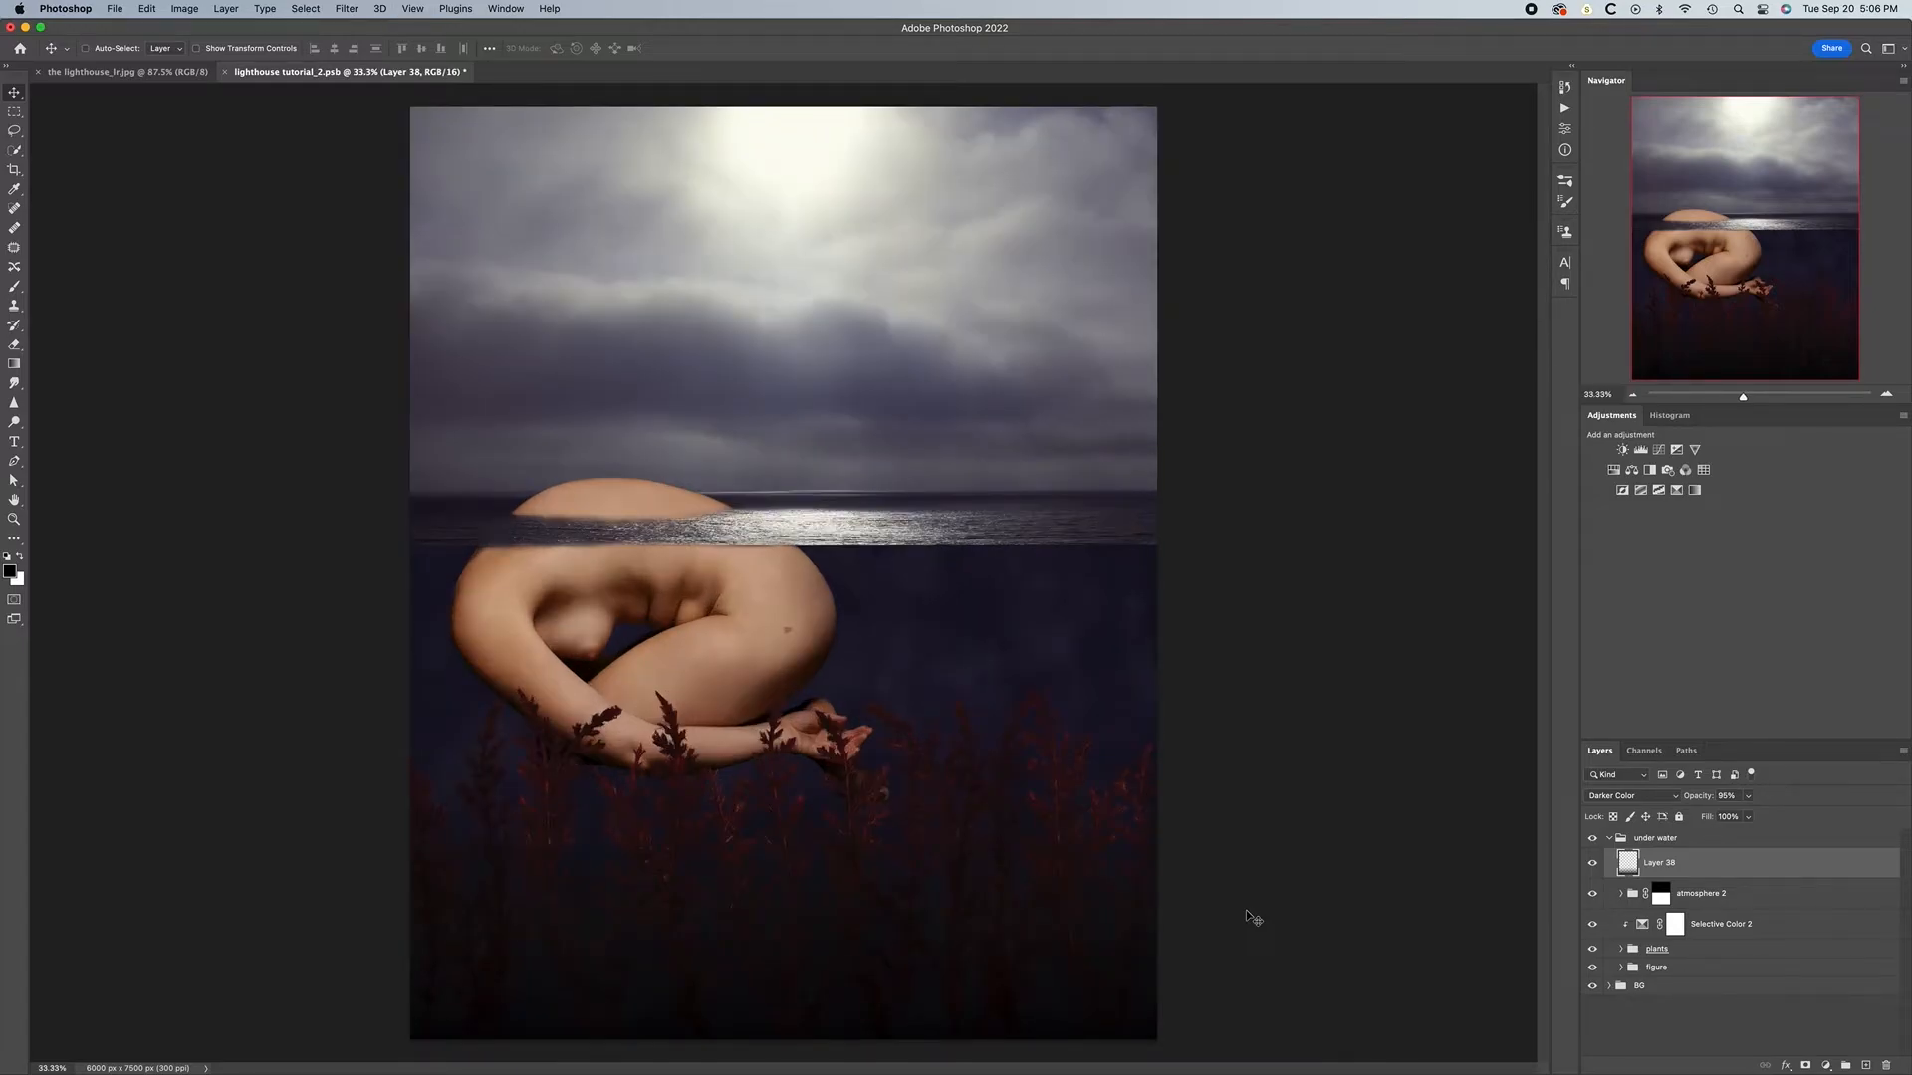
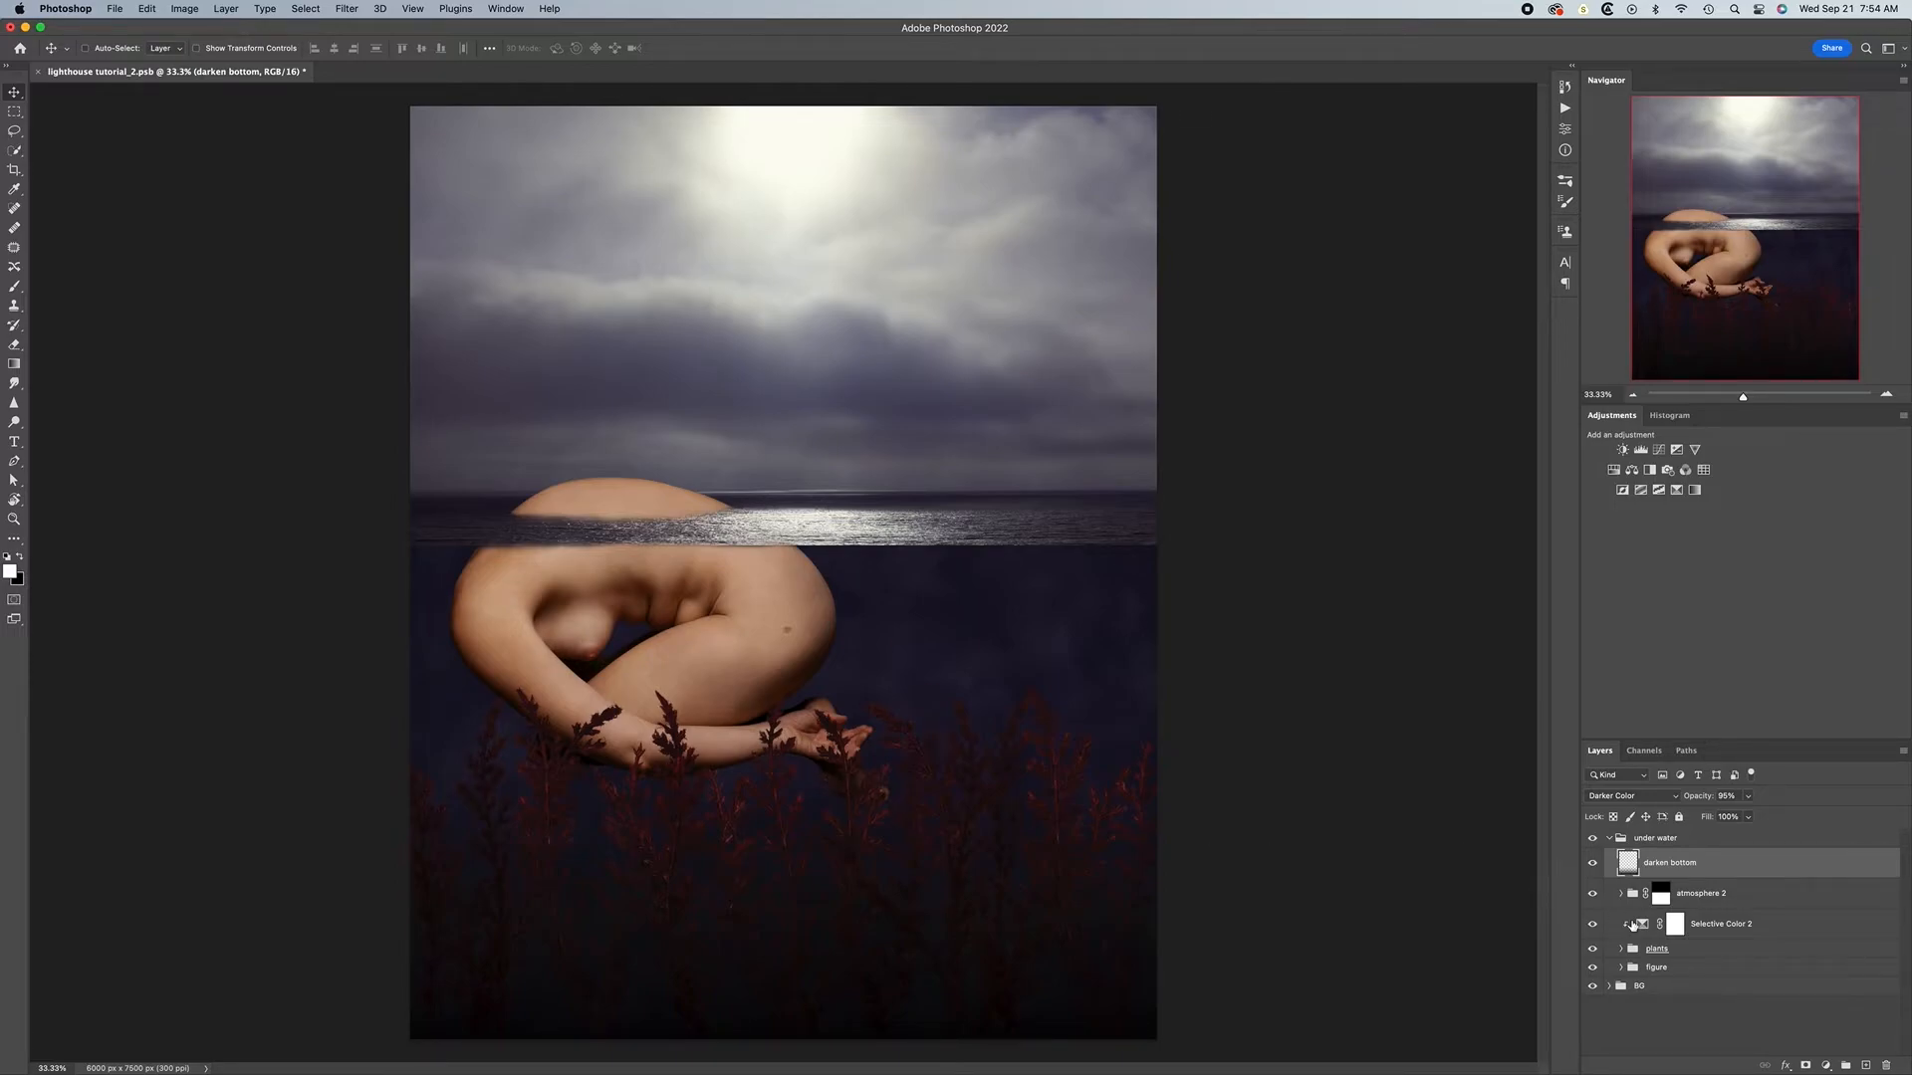
# Add a new layer above the darken bottom layer, place it in a group named "light beams", and select the layer
pyautogui.click(1861, 1062)
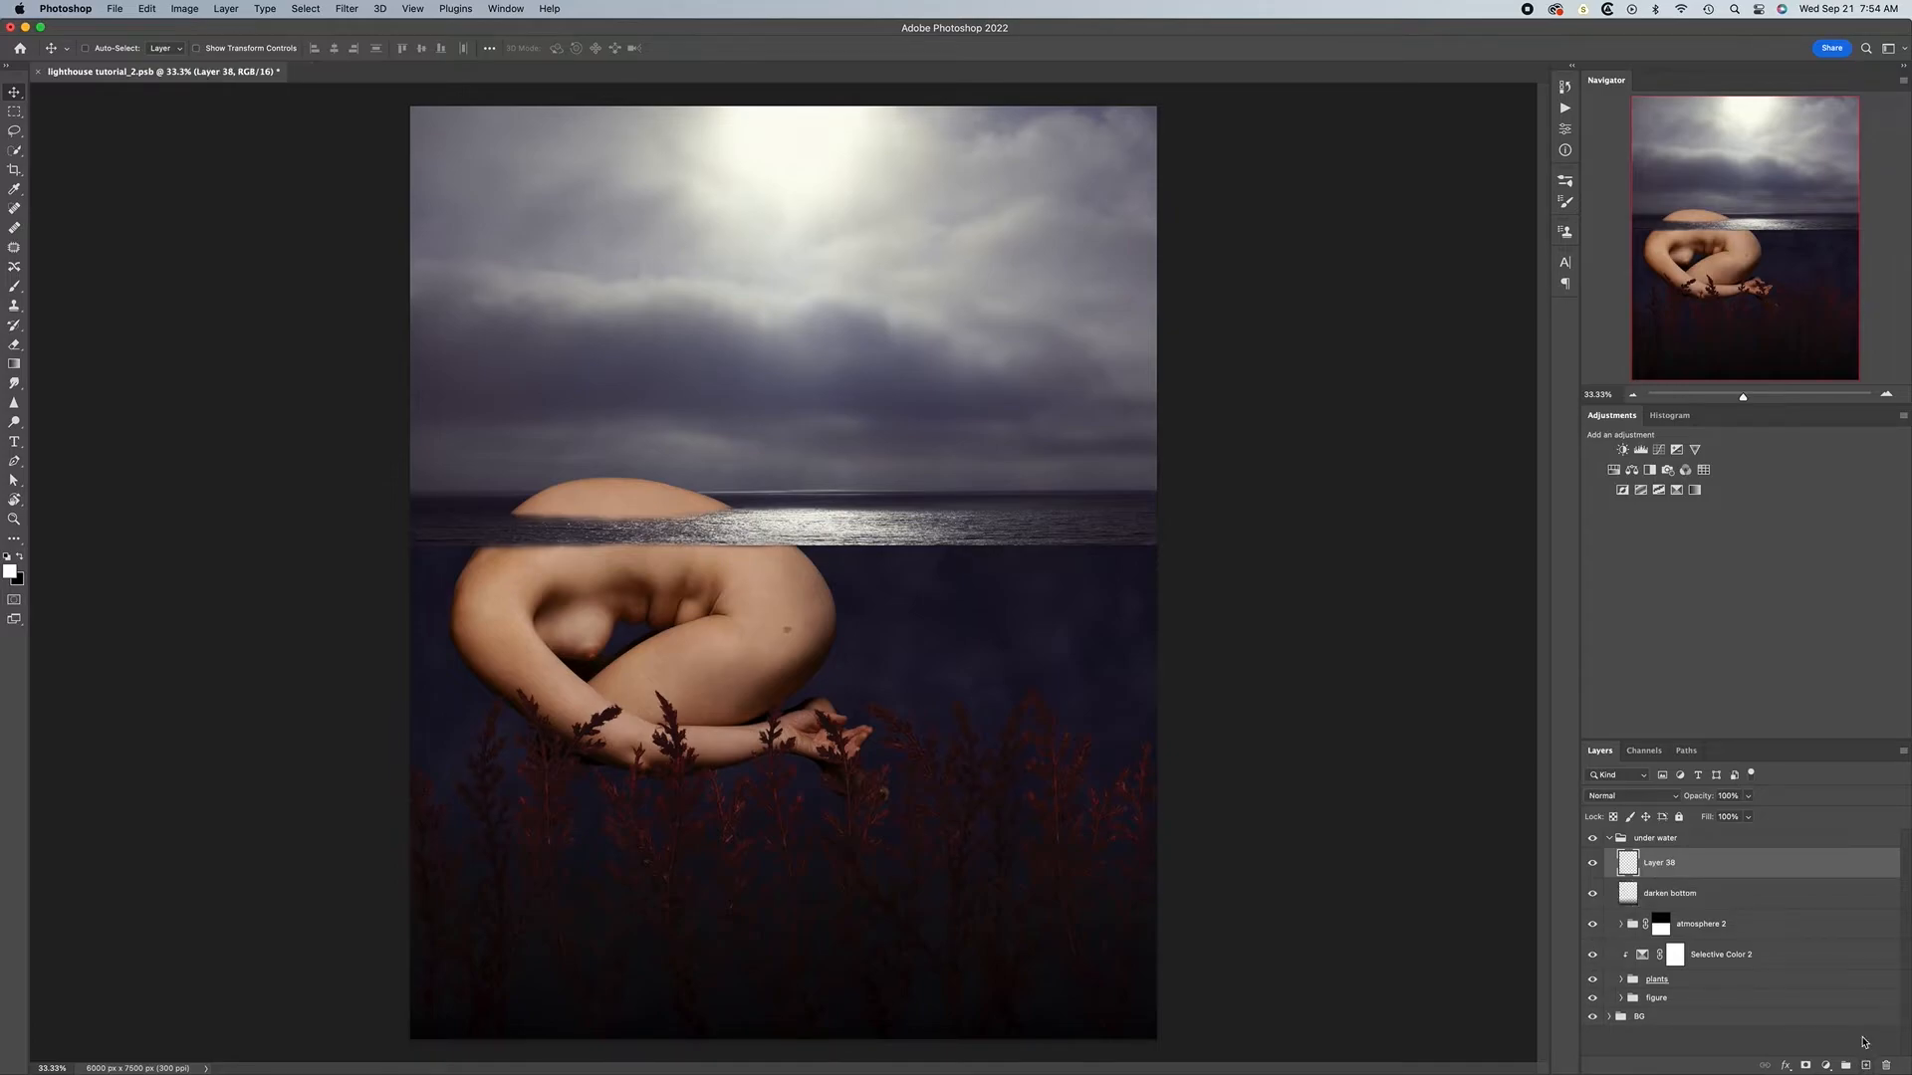
pyautogui.press('super+g')
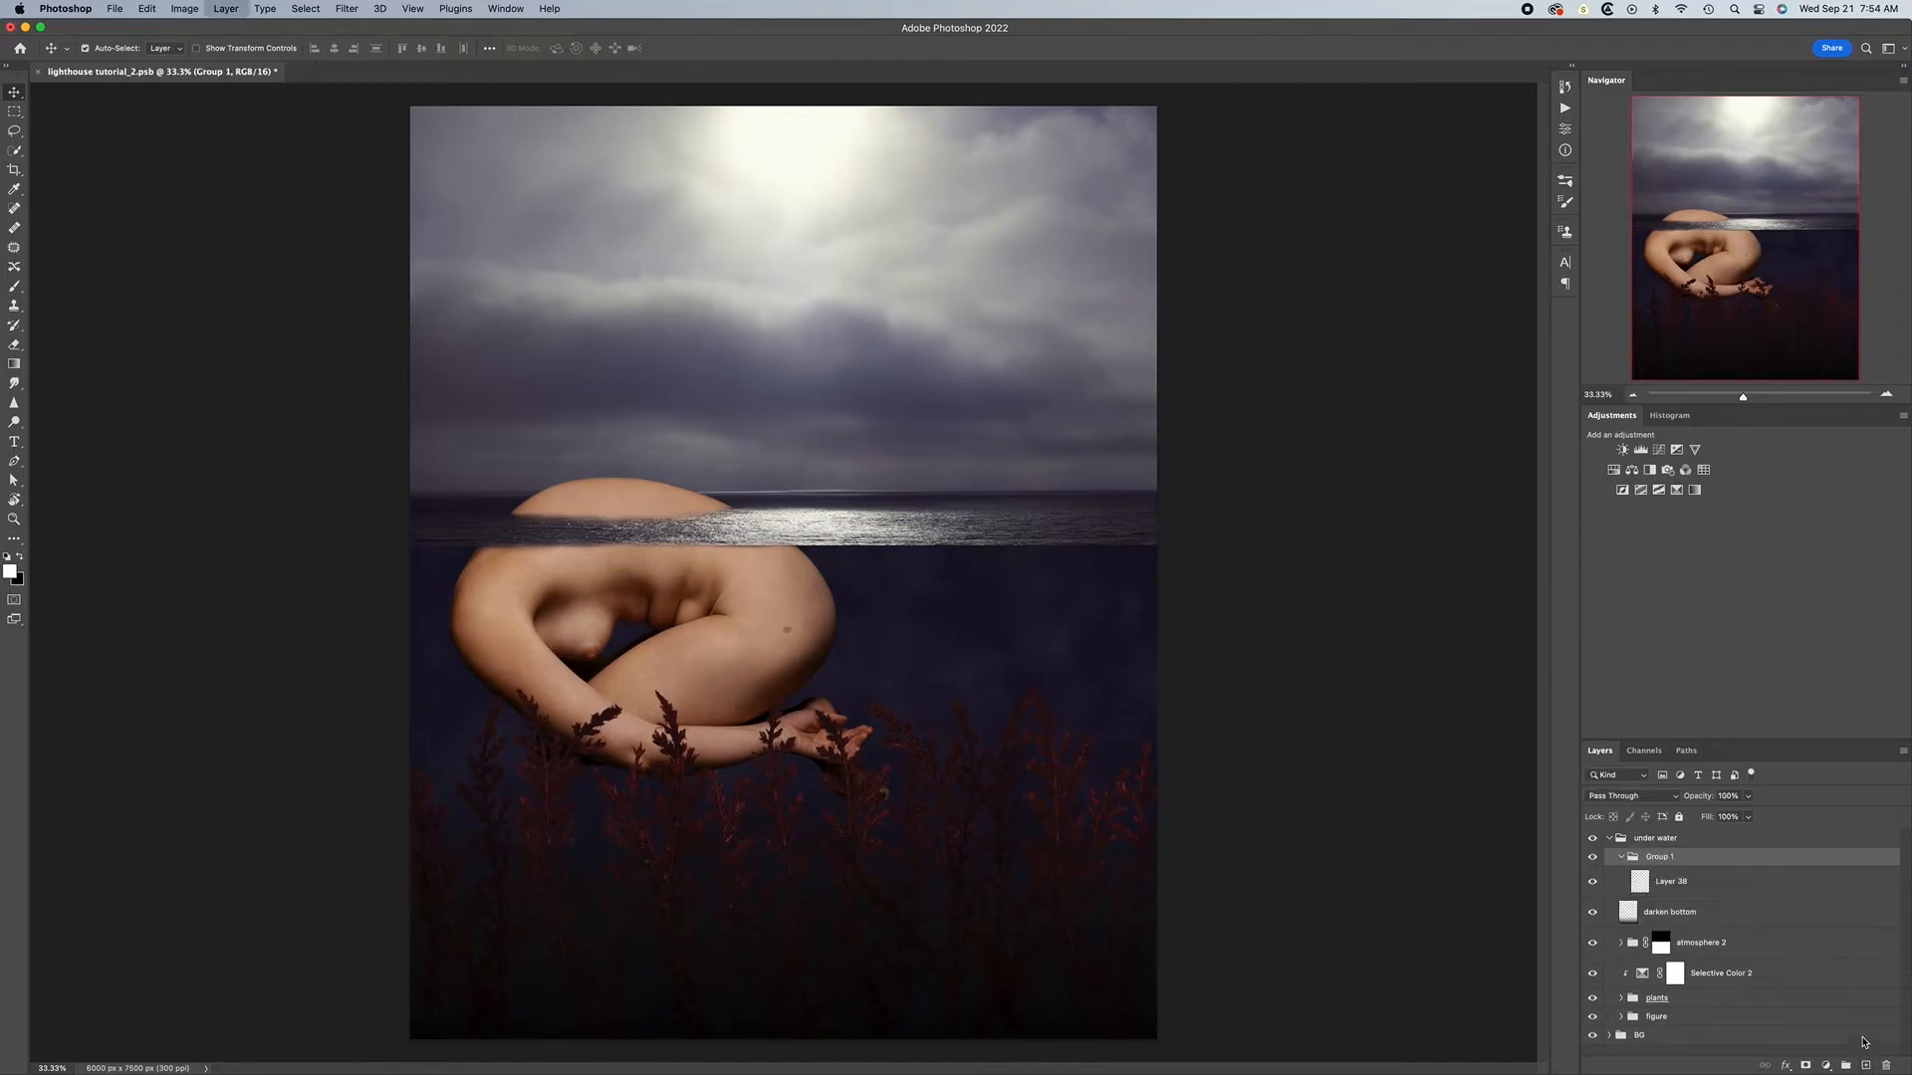
pyautogui.doubleClick(1663, 859)
pyautogui.write('light beams')
pyautogui.press('Return')
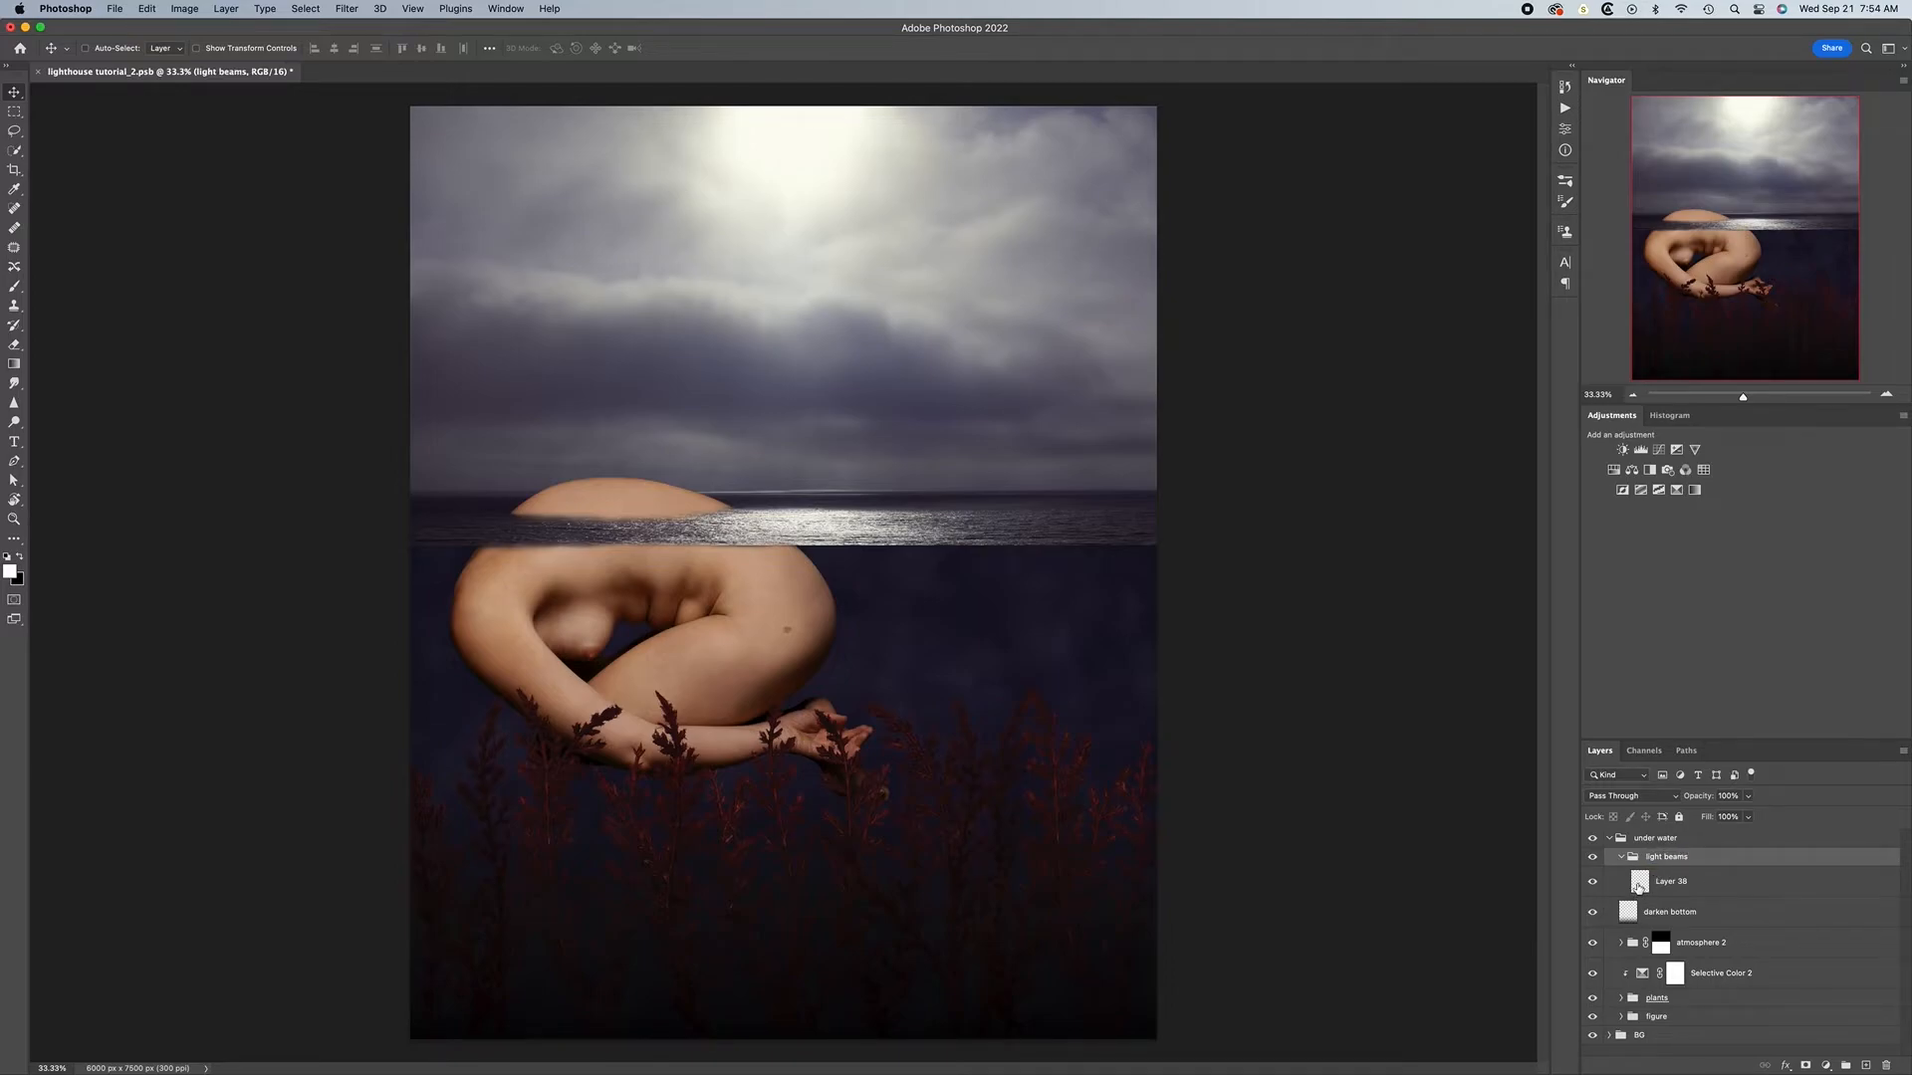
pyautogui.click(1637, 887)
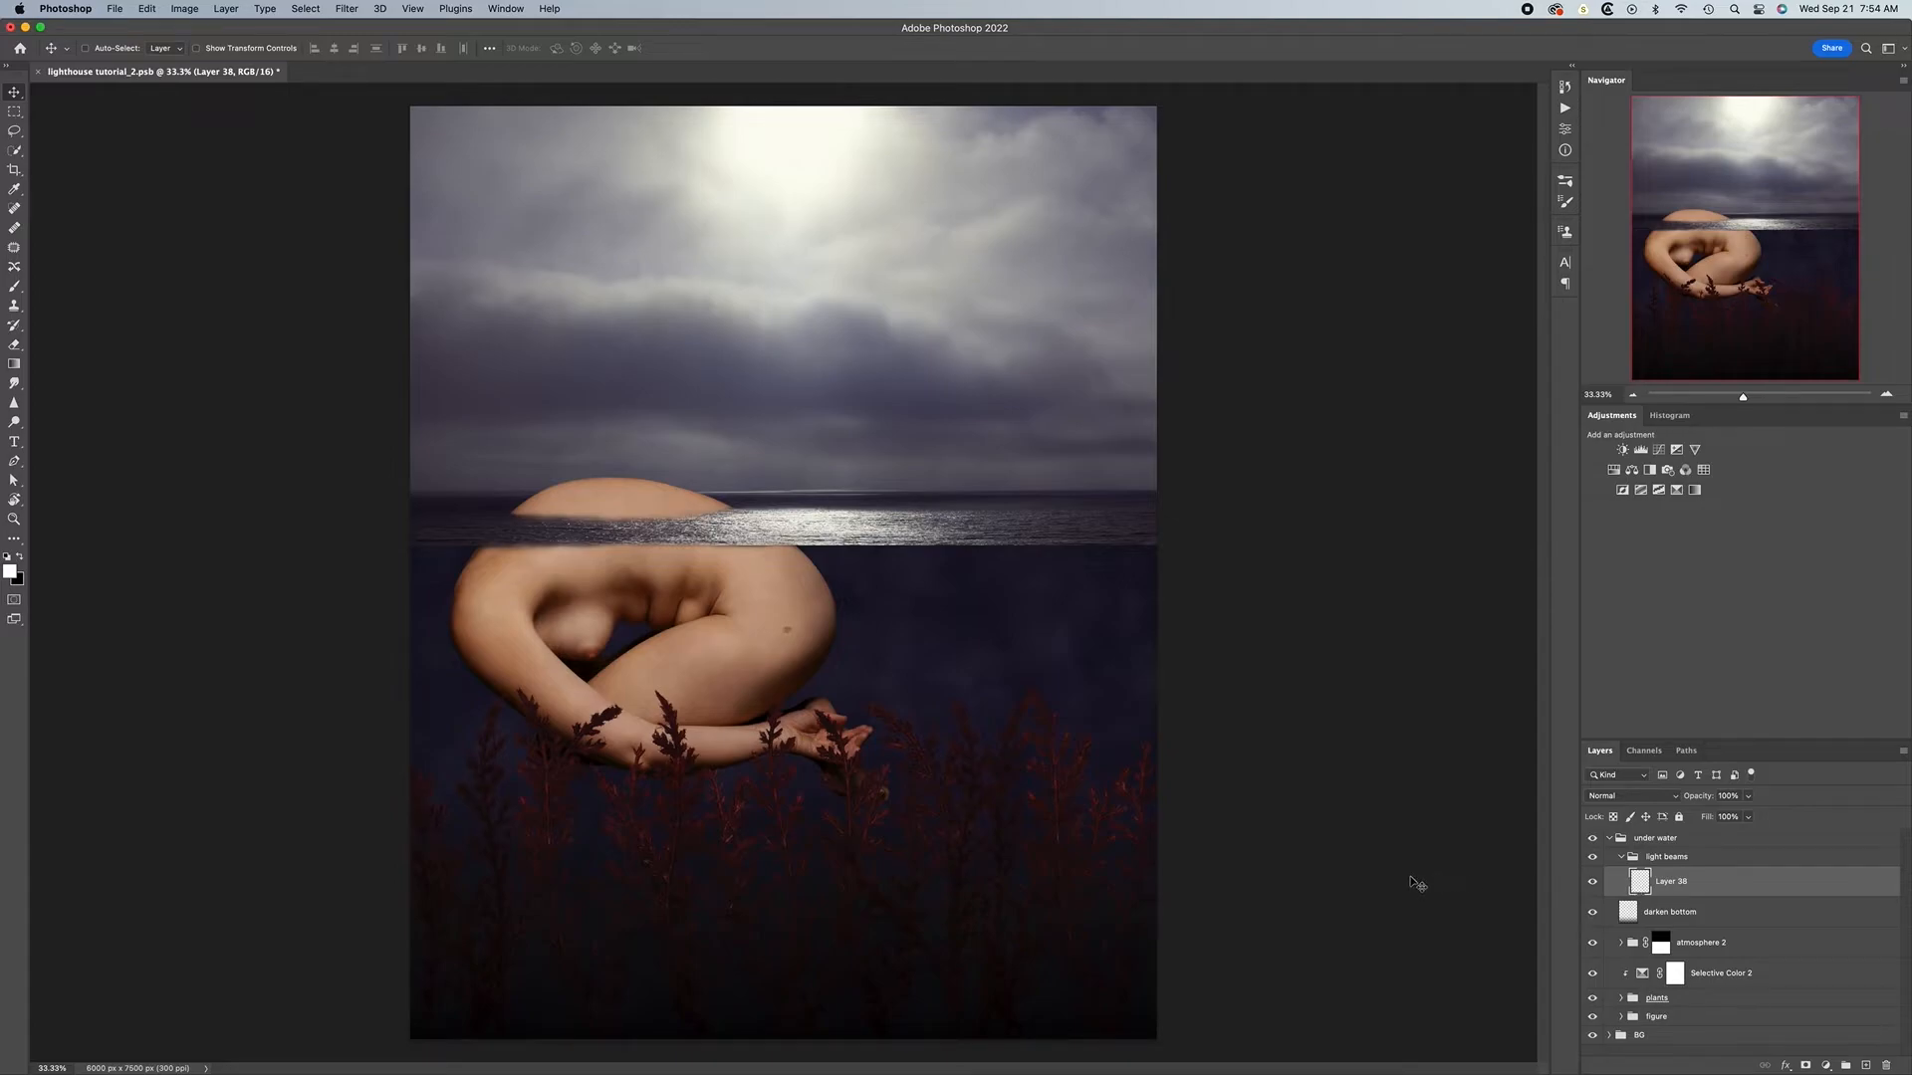
# Choose the Soft Round brush from the General Brushes and check its brush tip settings
pyautogui.press('b')
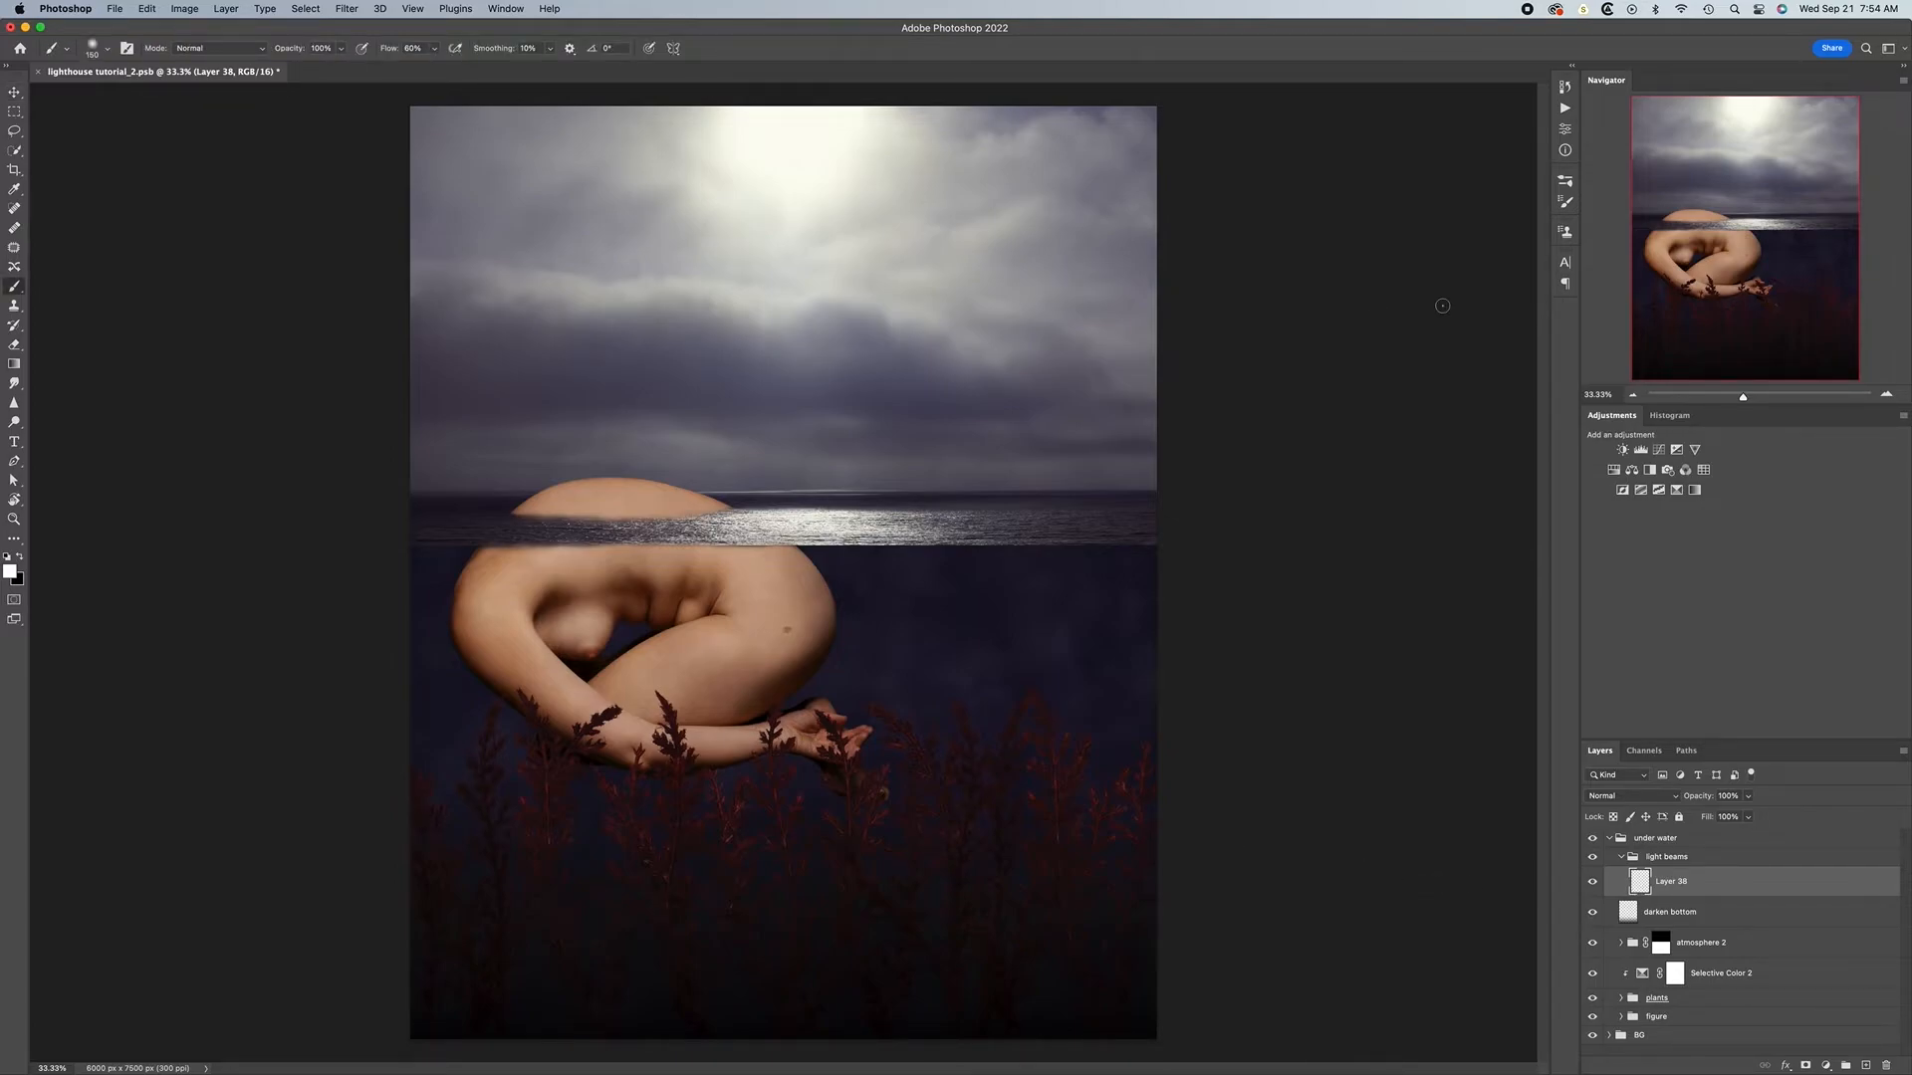
pyautogui.click(1564, 183)
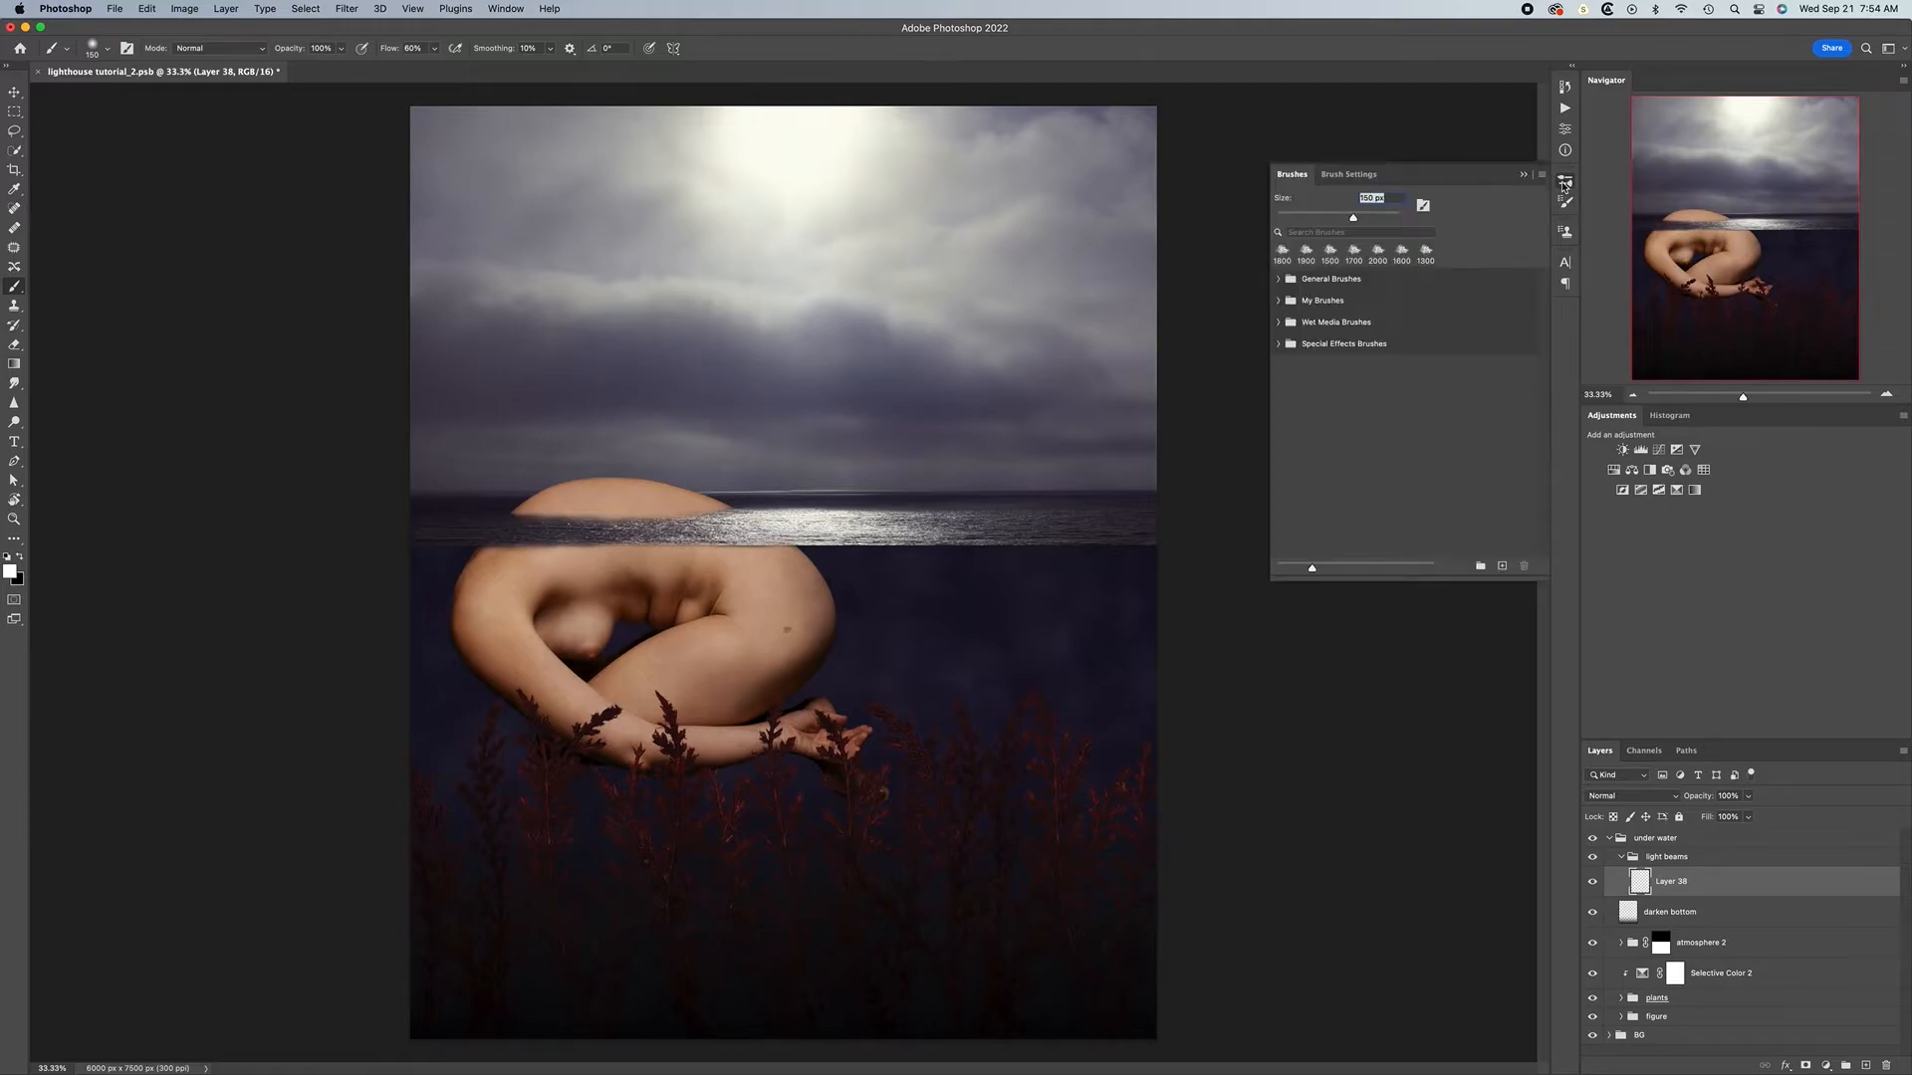
pyautogui.click(1278, 279)
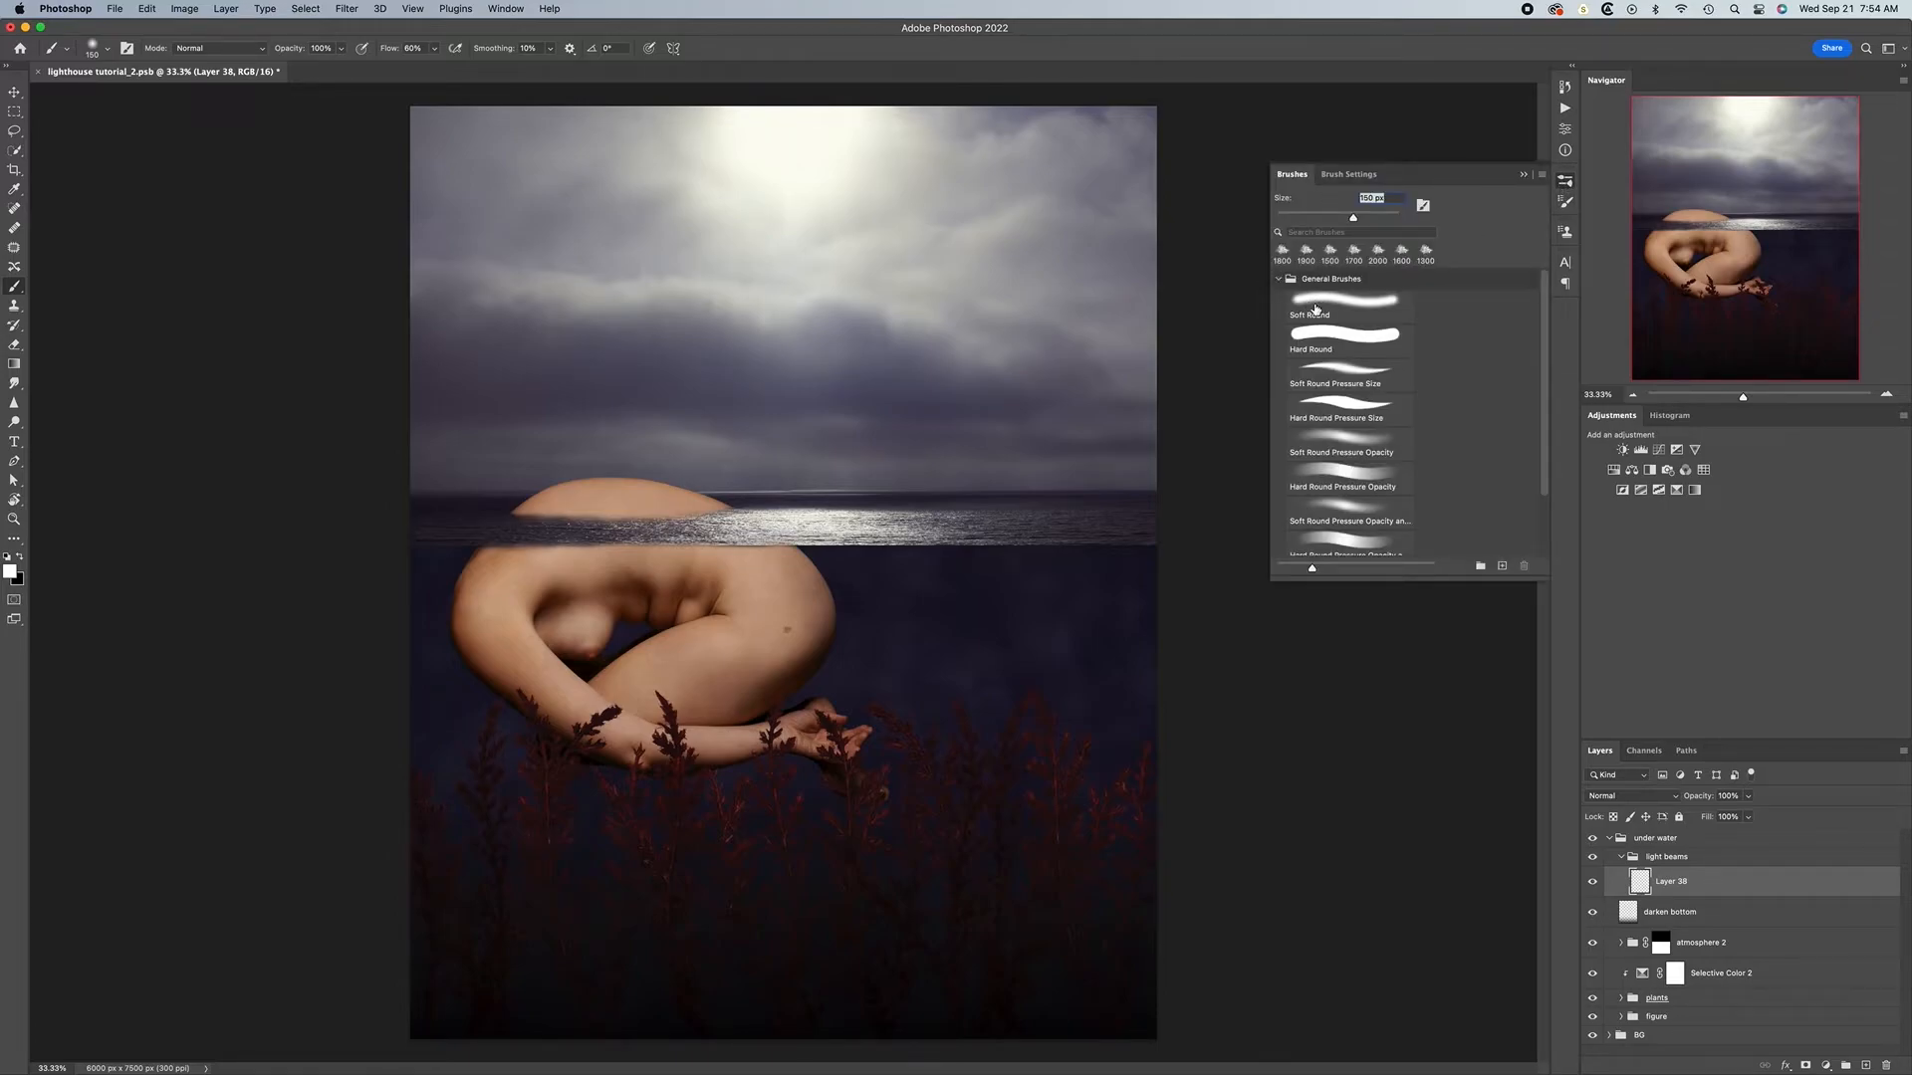
pyautogui.click(1317, 298)
pyautogui.click(1279, 280)
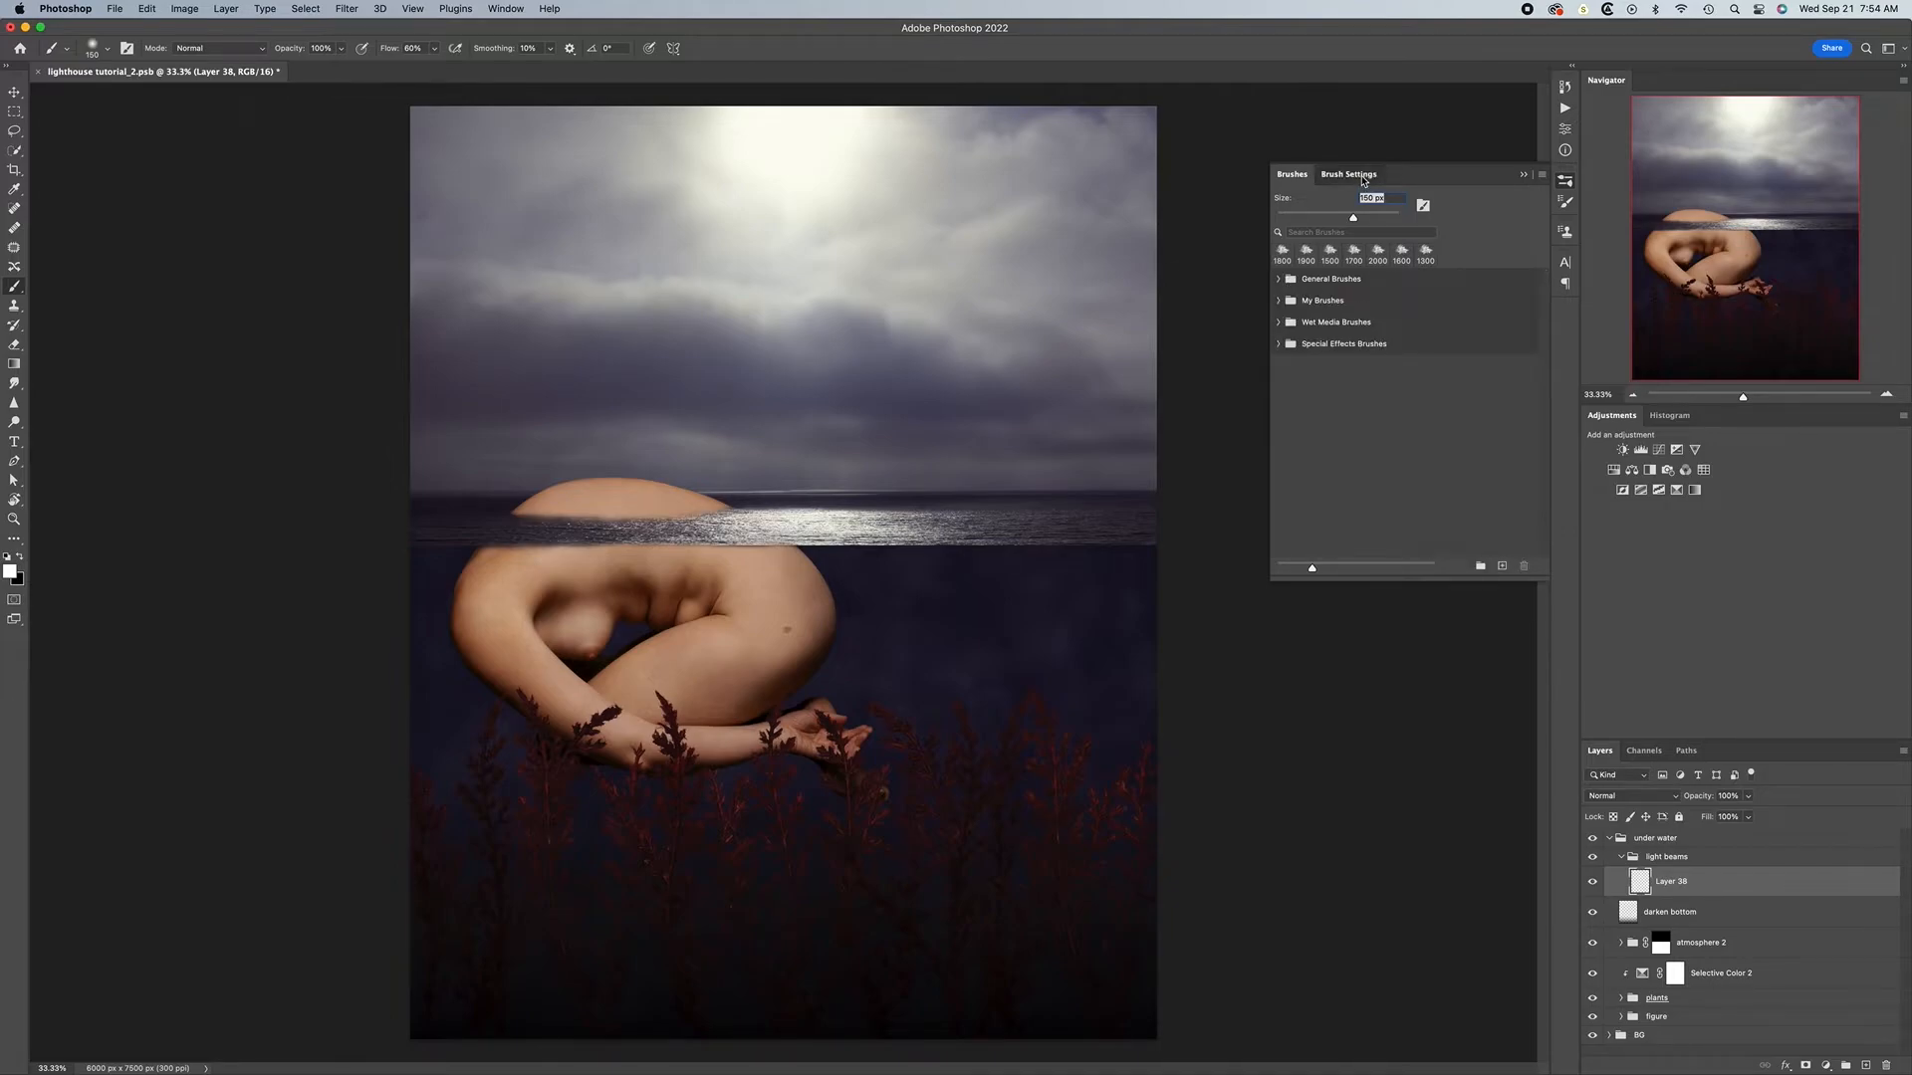
pyautogui.click(1348, 174)
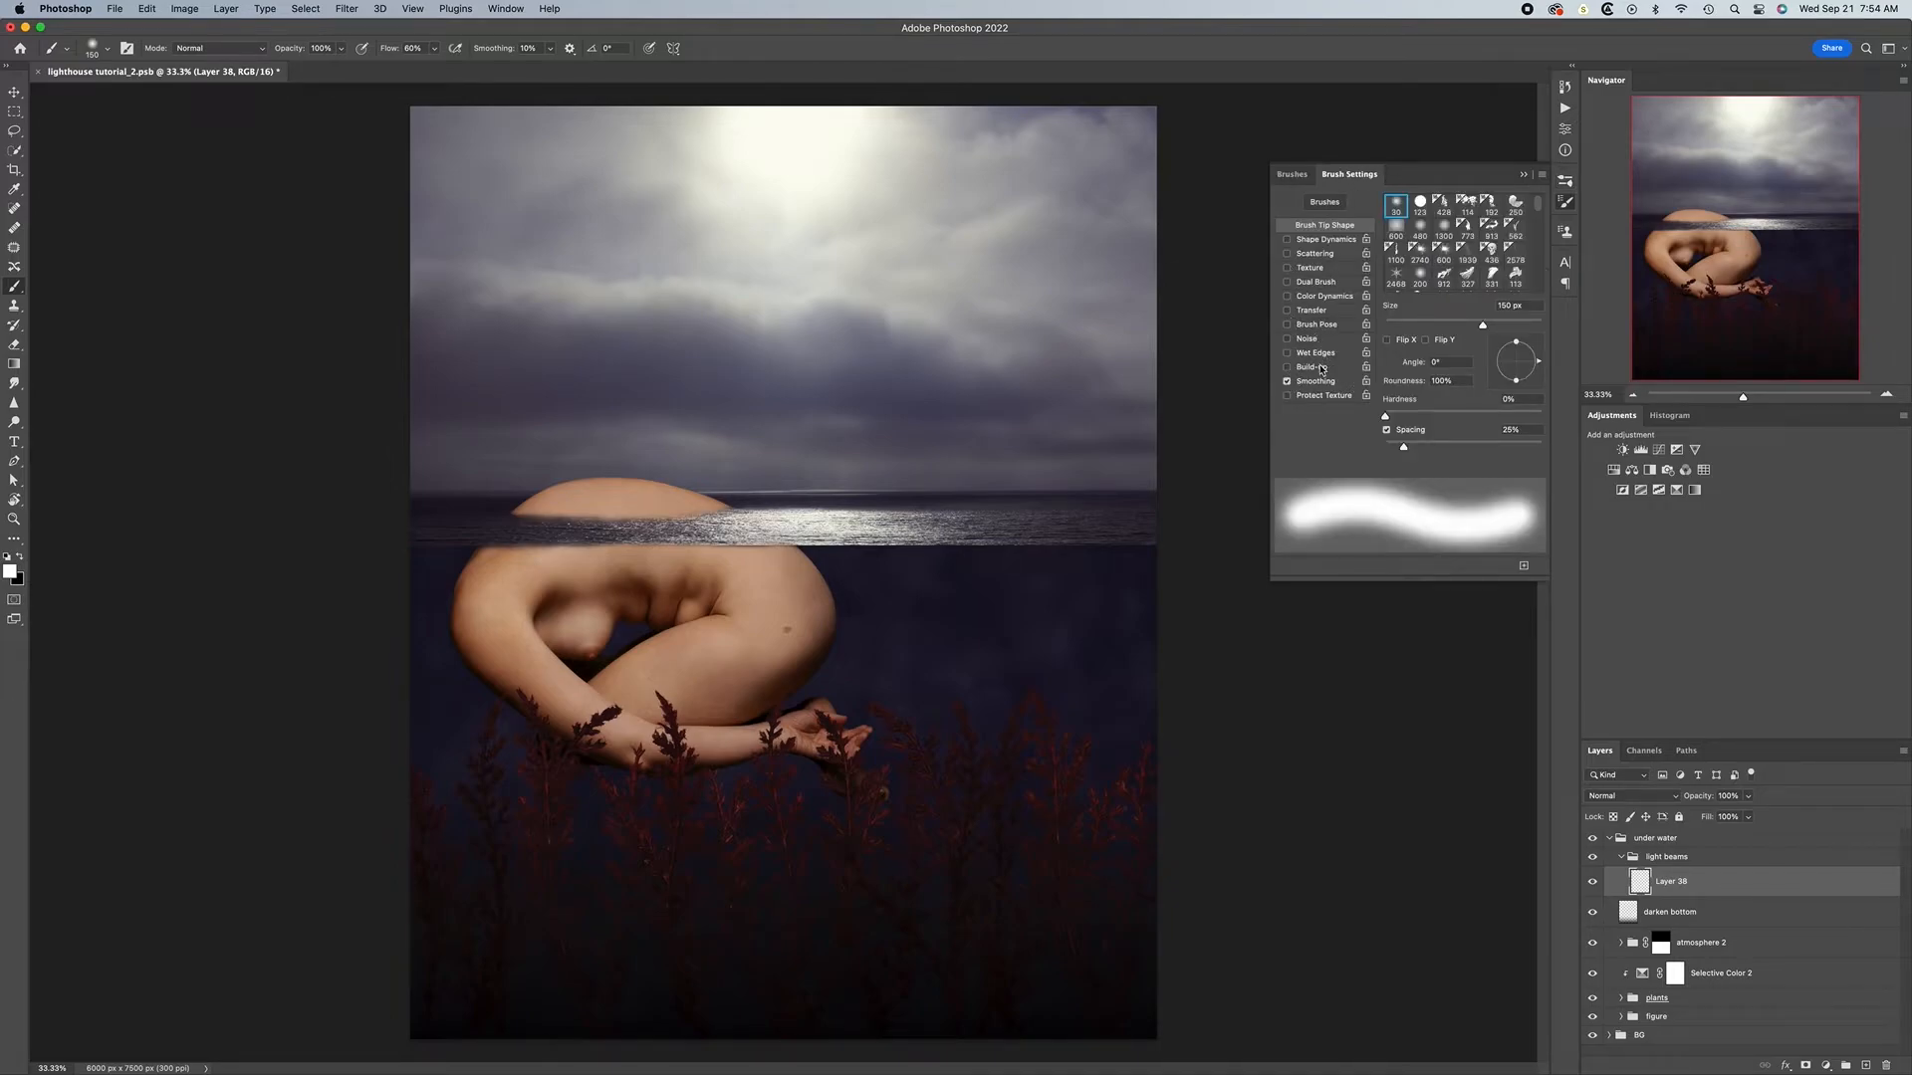
pyautogui.click(1522, 178)
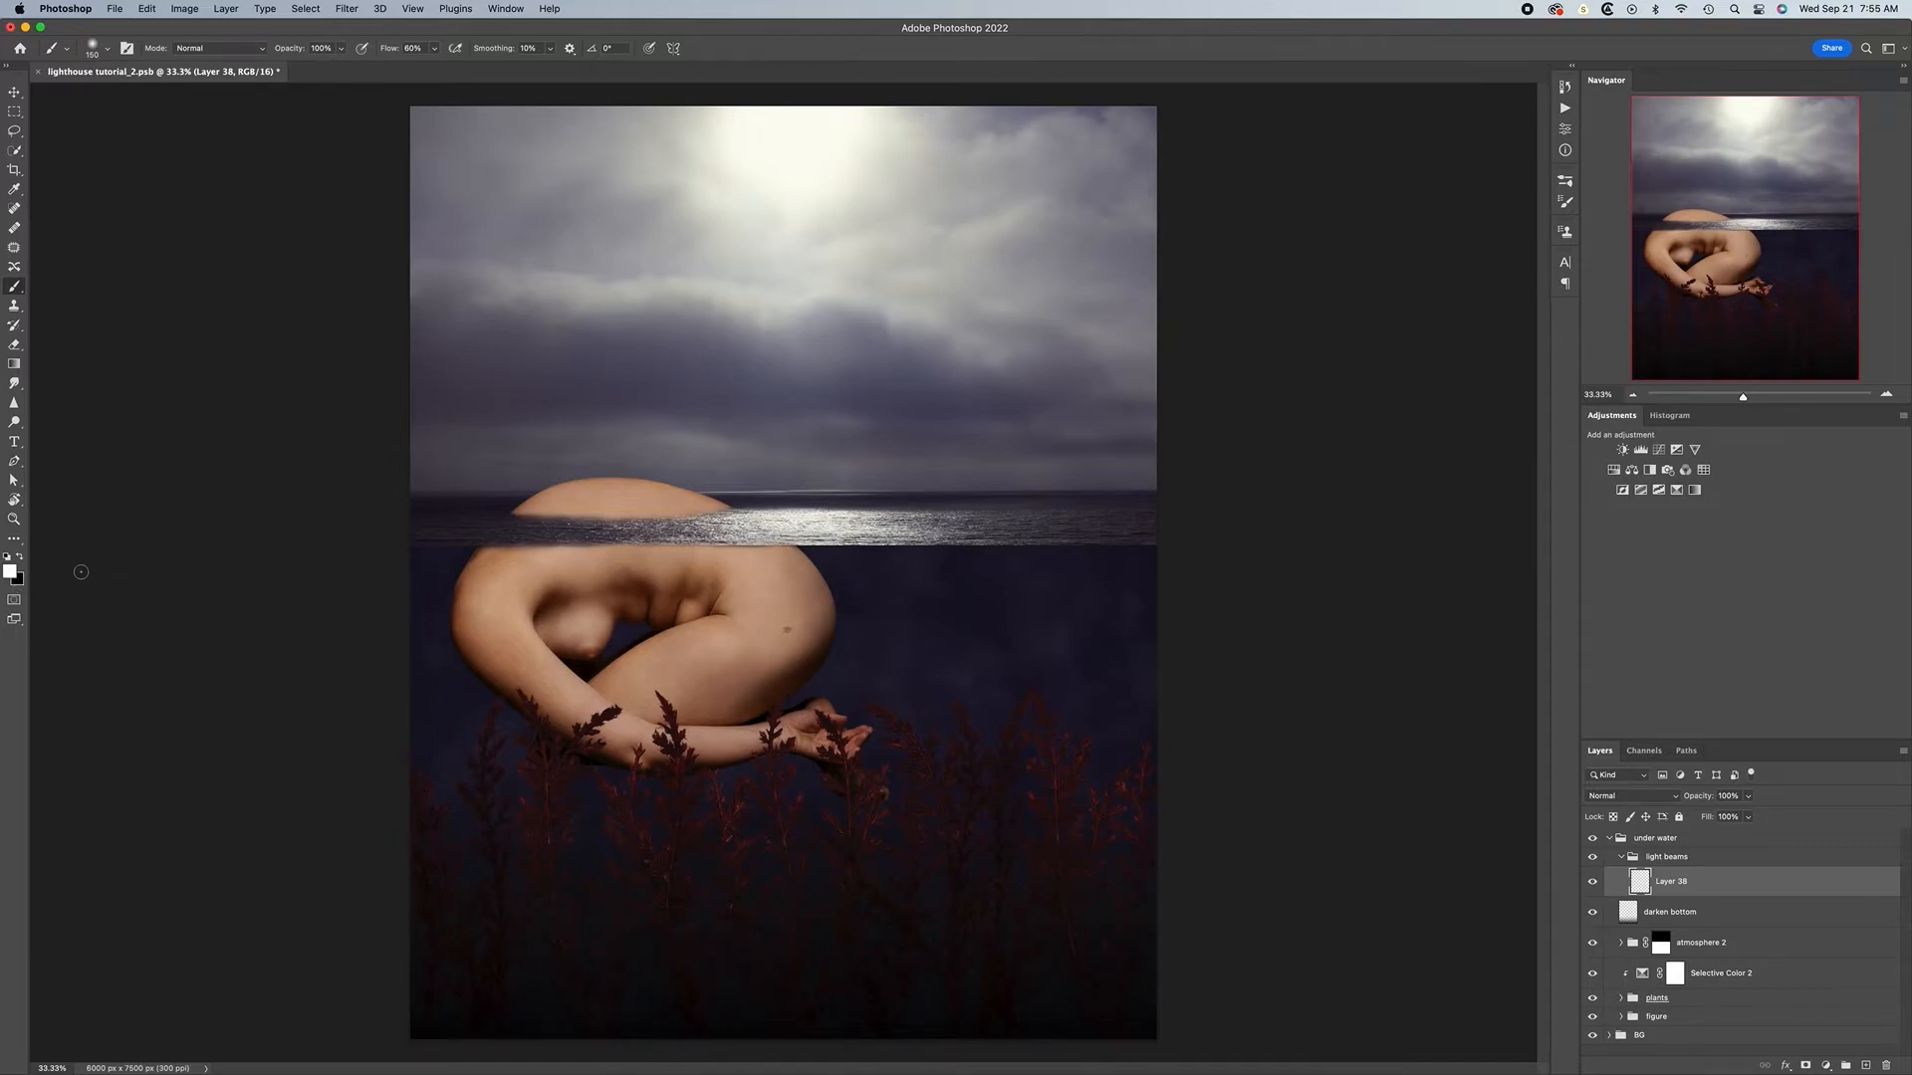
# Reset the colors to the default black and white and make white the foreground color
pyautogui.press('d')
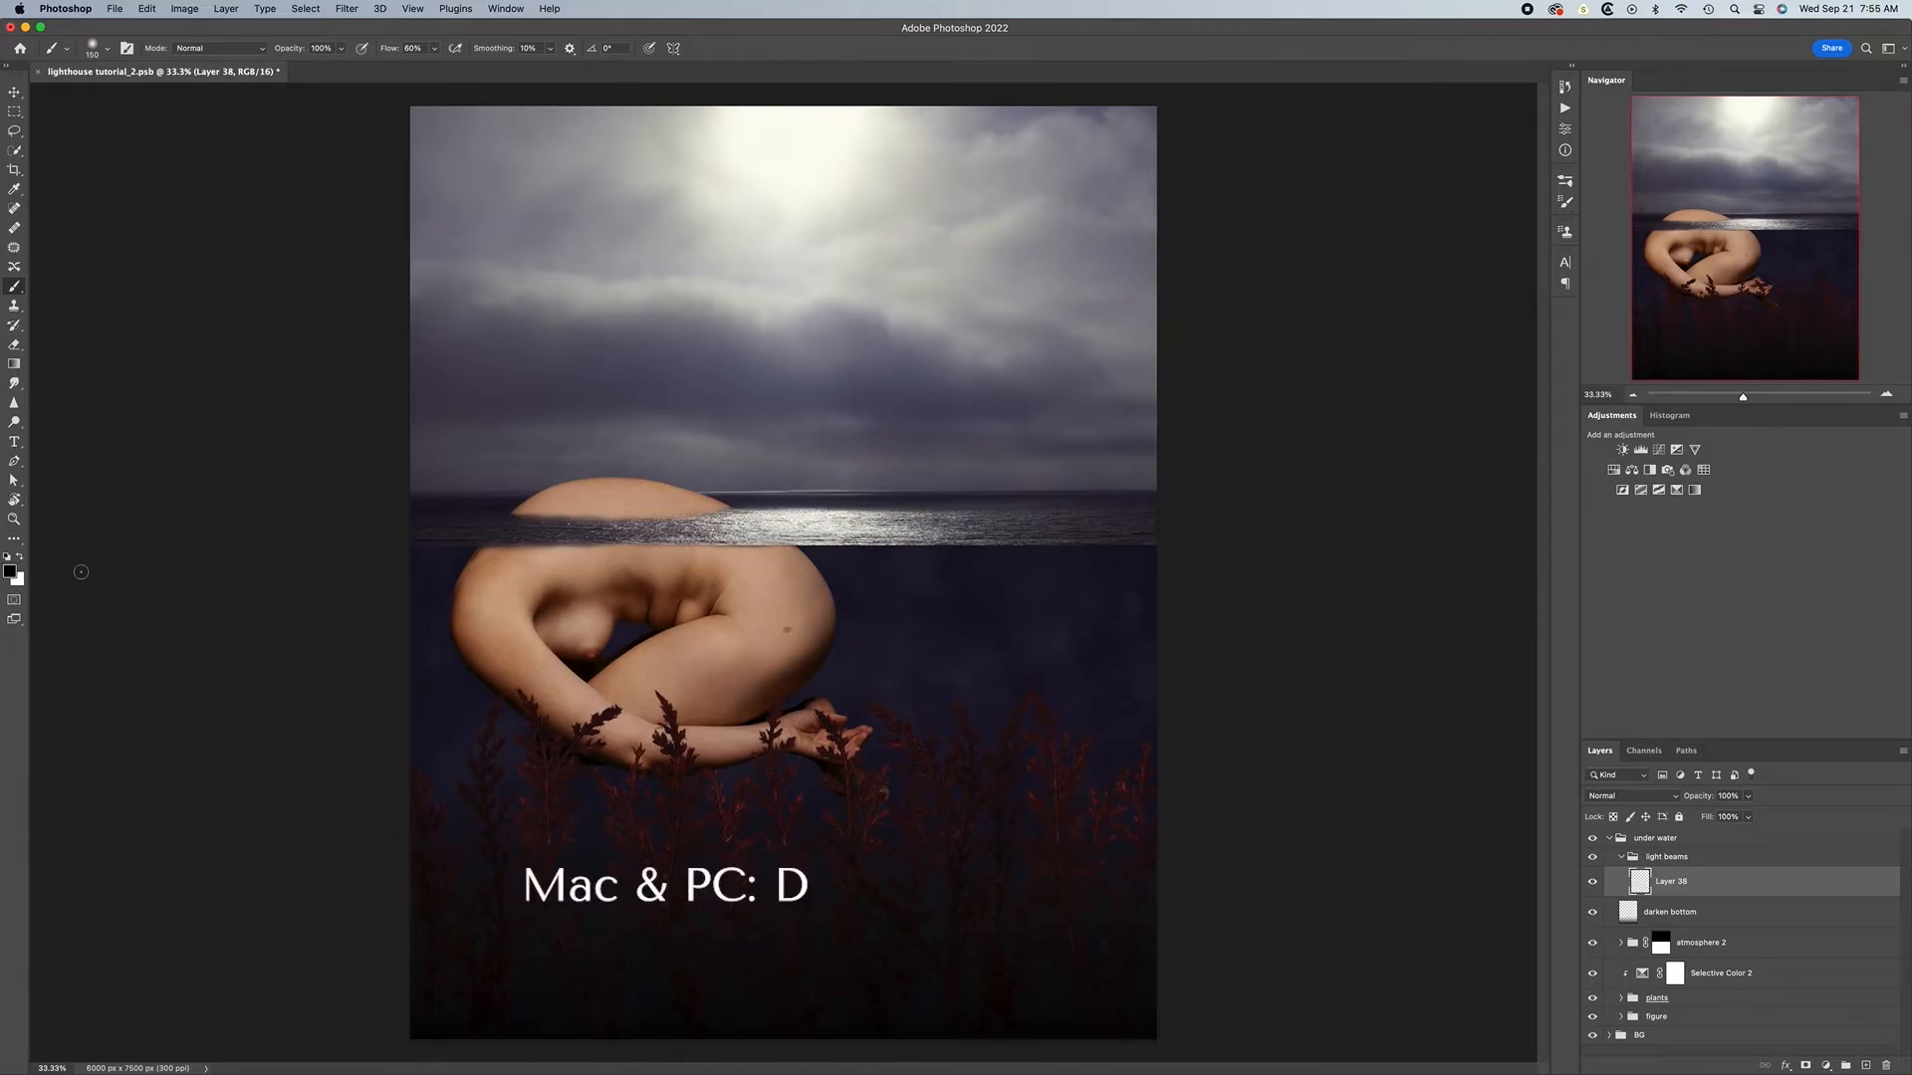
pyautogui.press('x')
pyautogui.press('x')
pyautogui.press('x')
pyautogui.press('x')
pyautogui.press('x')
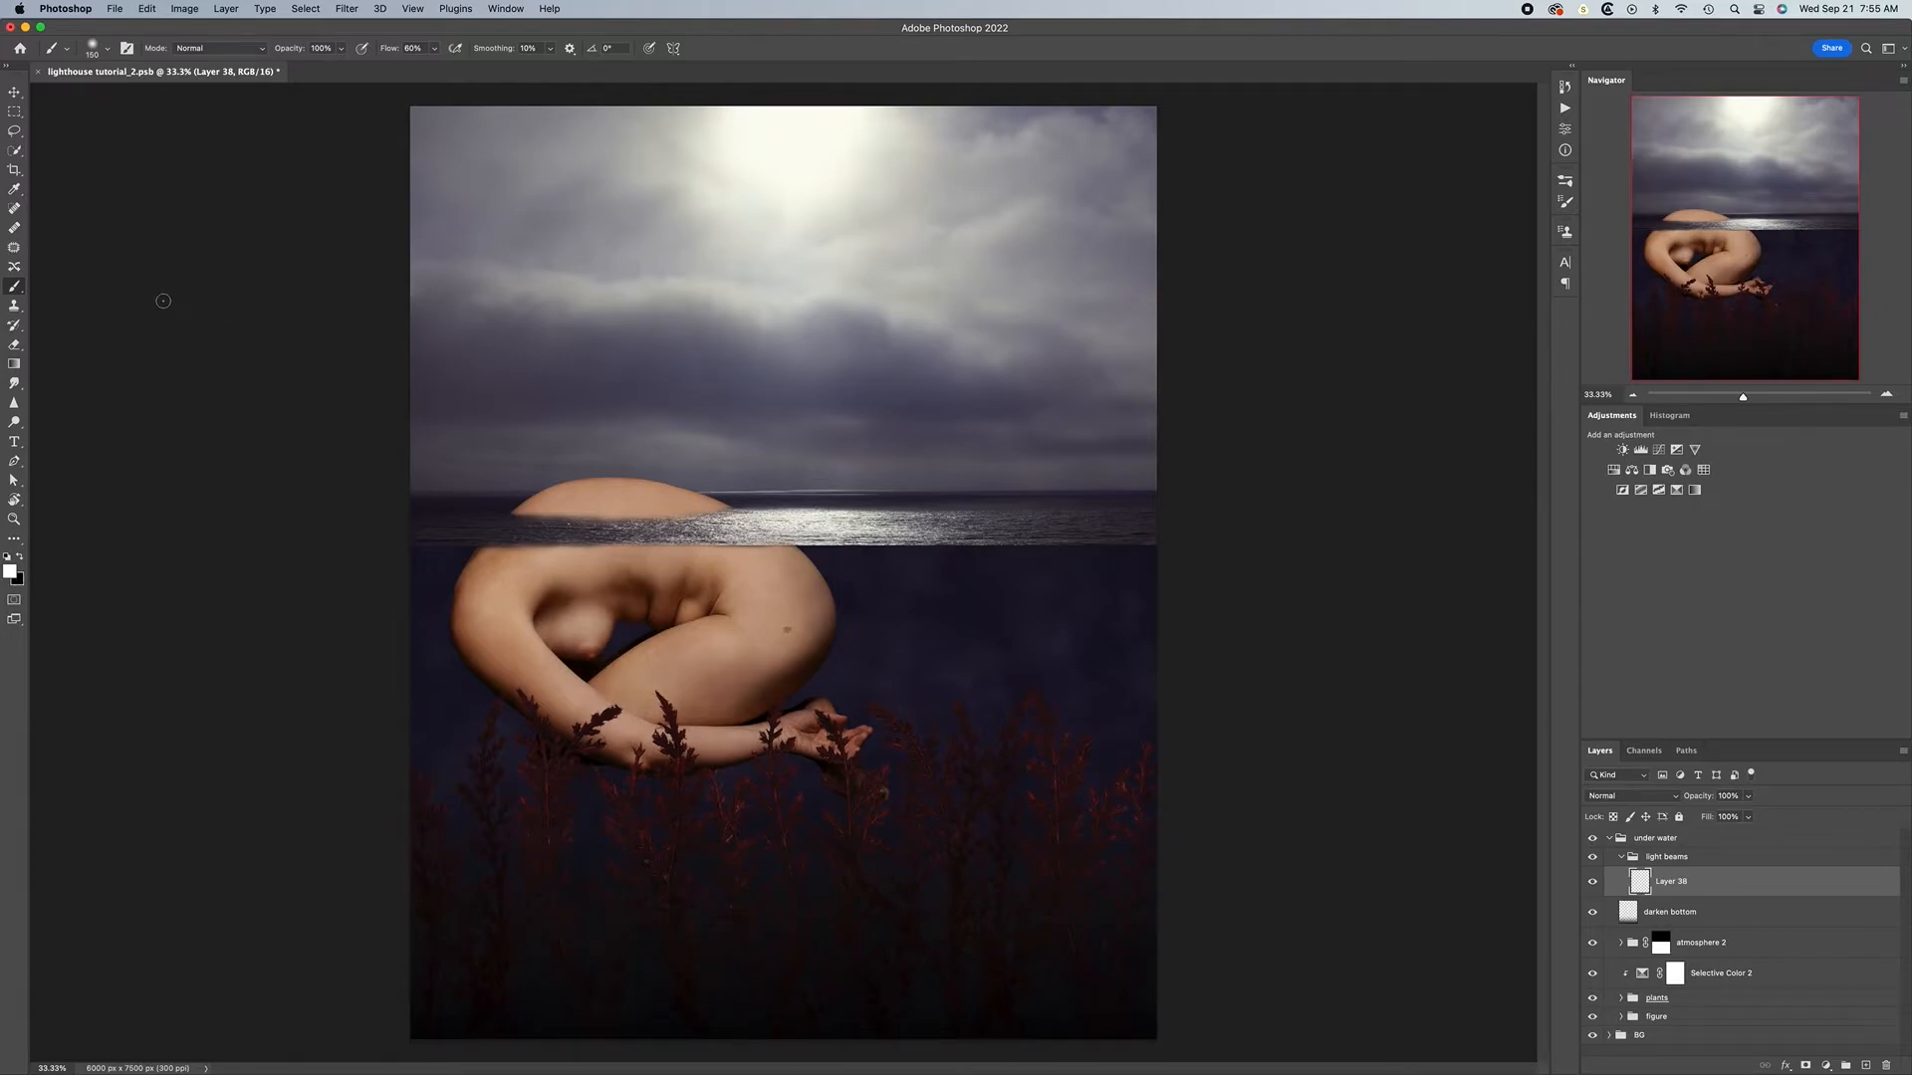
pyautogui.press(']')
pyautogui.press(']')
pyautogui.press(']')
pyautogui.press(']')
pyautogui.press(']')
pyautogui.press('[')
pyautogui.press('[')
pyautogui.press('[')
pyautogui.press('[')
pyautogui.press('[')
# Draw a straight vertical Pen path from the bright water reflection down past the canvas's bottom edge
pyautogui.press('p')
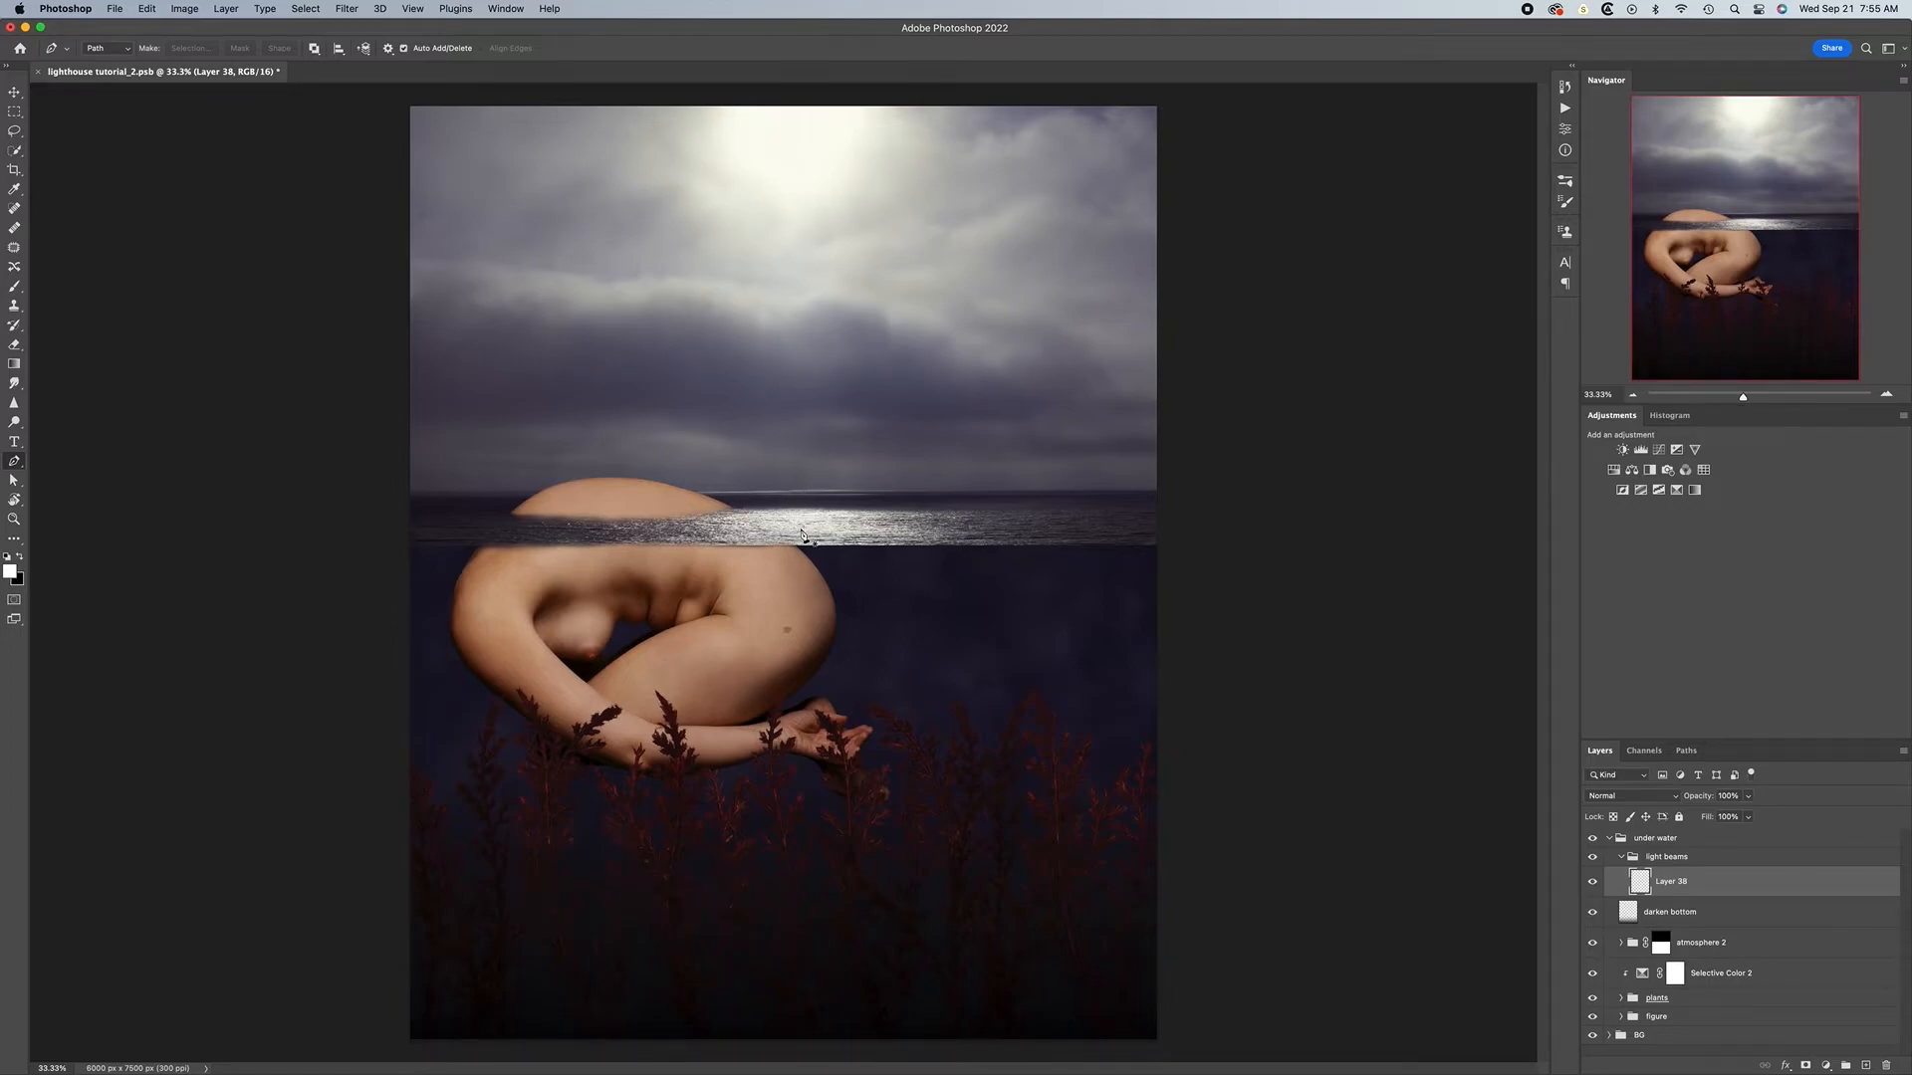
pyautogui.click(800, 526)
pyautogui.keyDown('shift'); pyautogui.click(815, 1046); pyautogui.keyUp('shift')
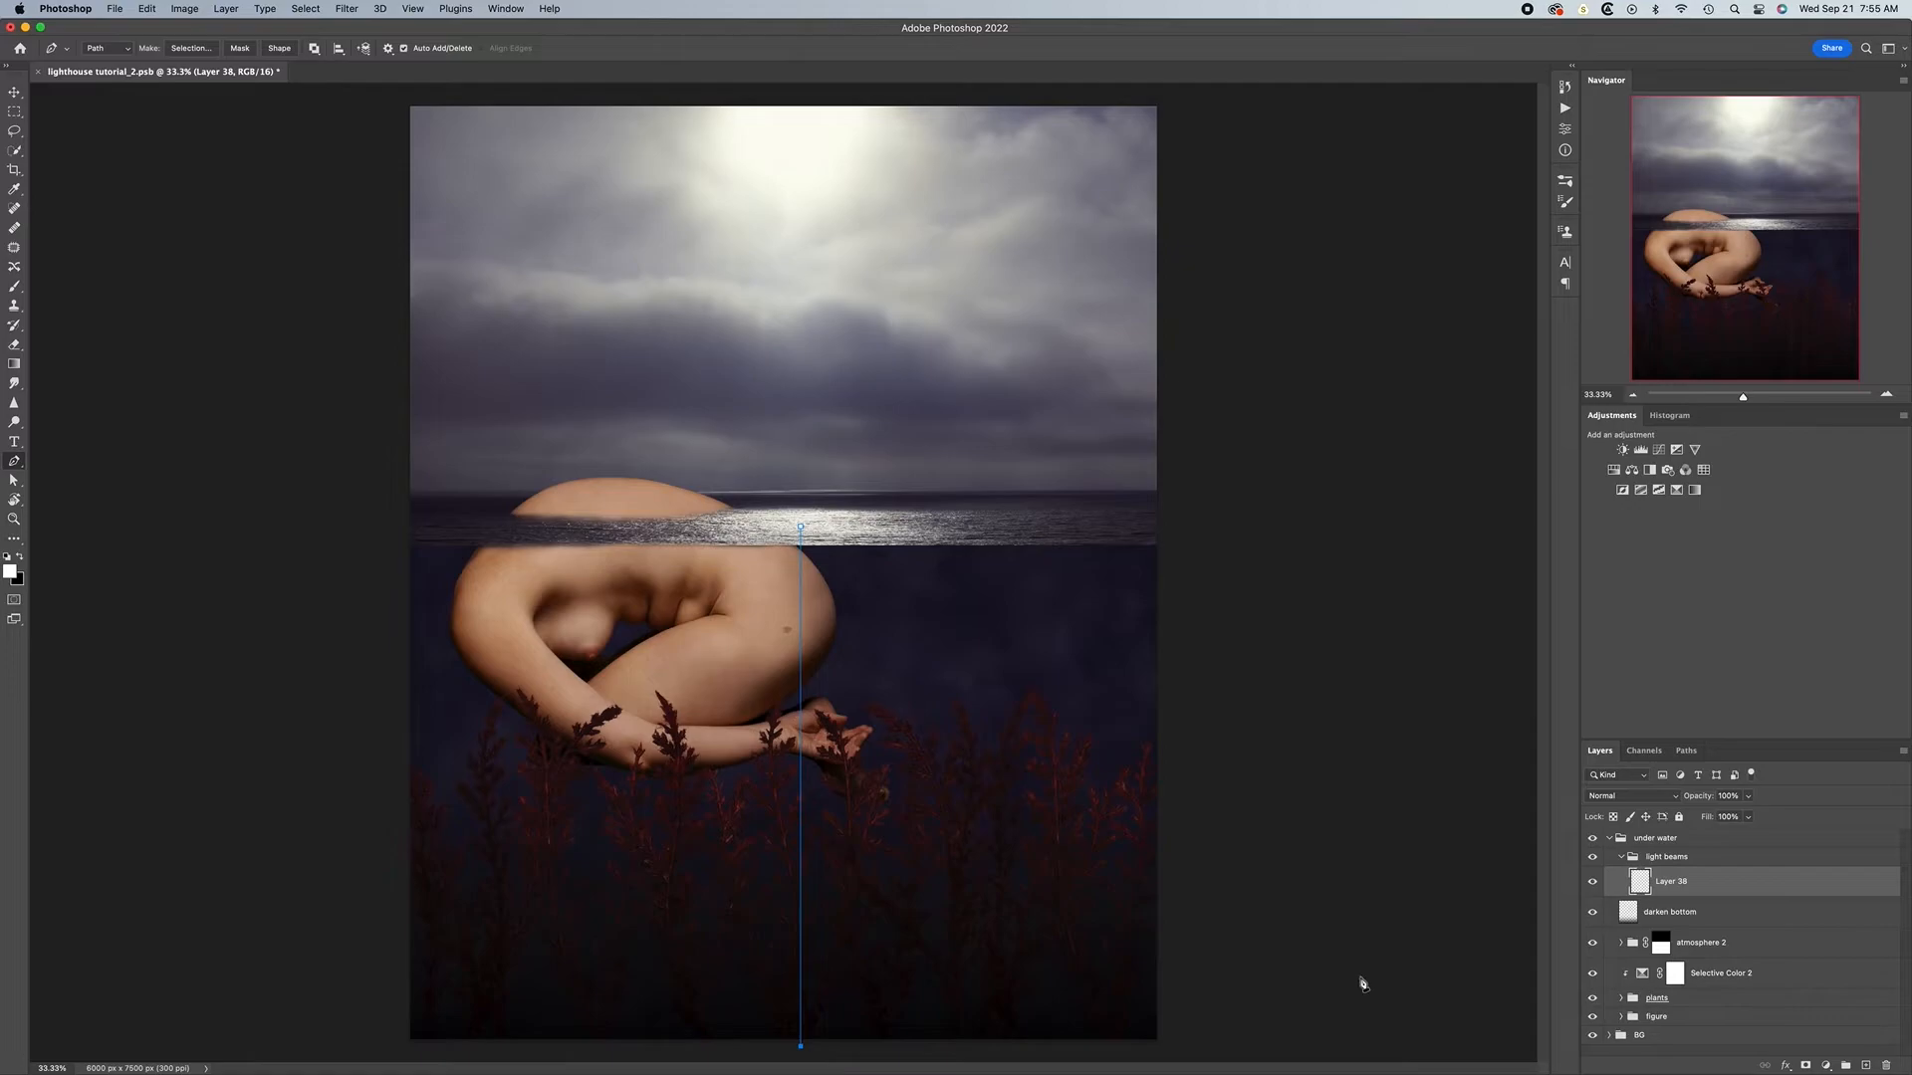
# Stroke the vertical path with the soft white brush, deselect the path, and return to the layer list
pyautogui.click(1686, 752)
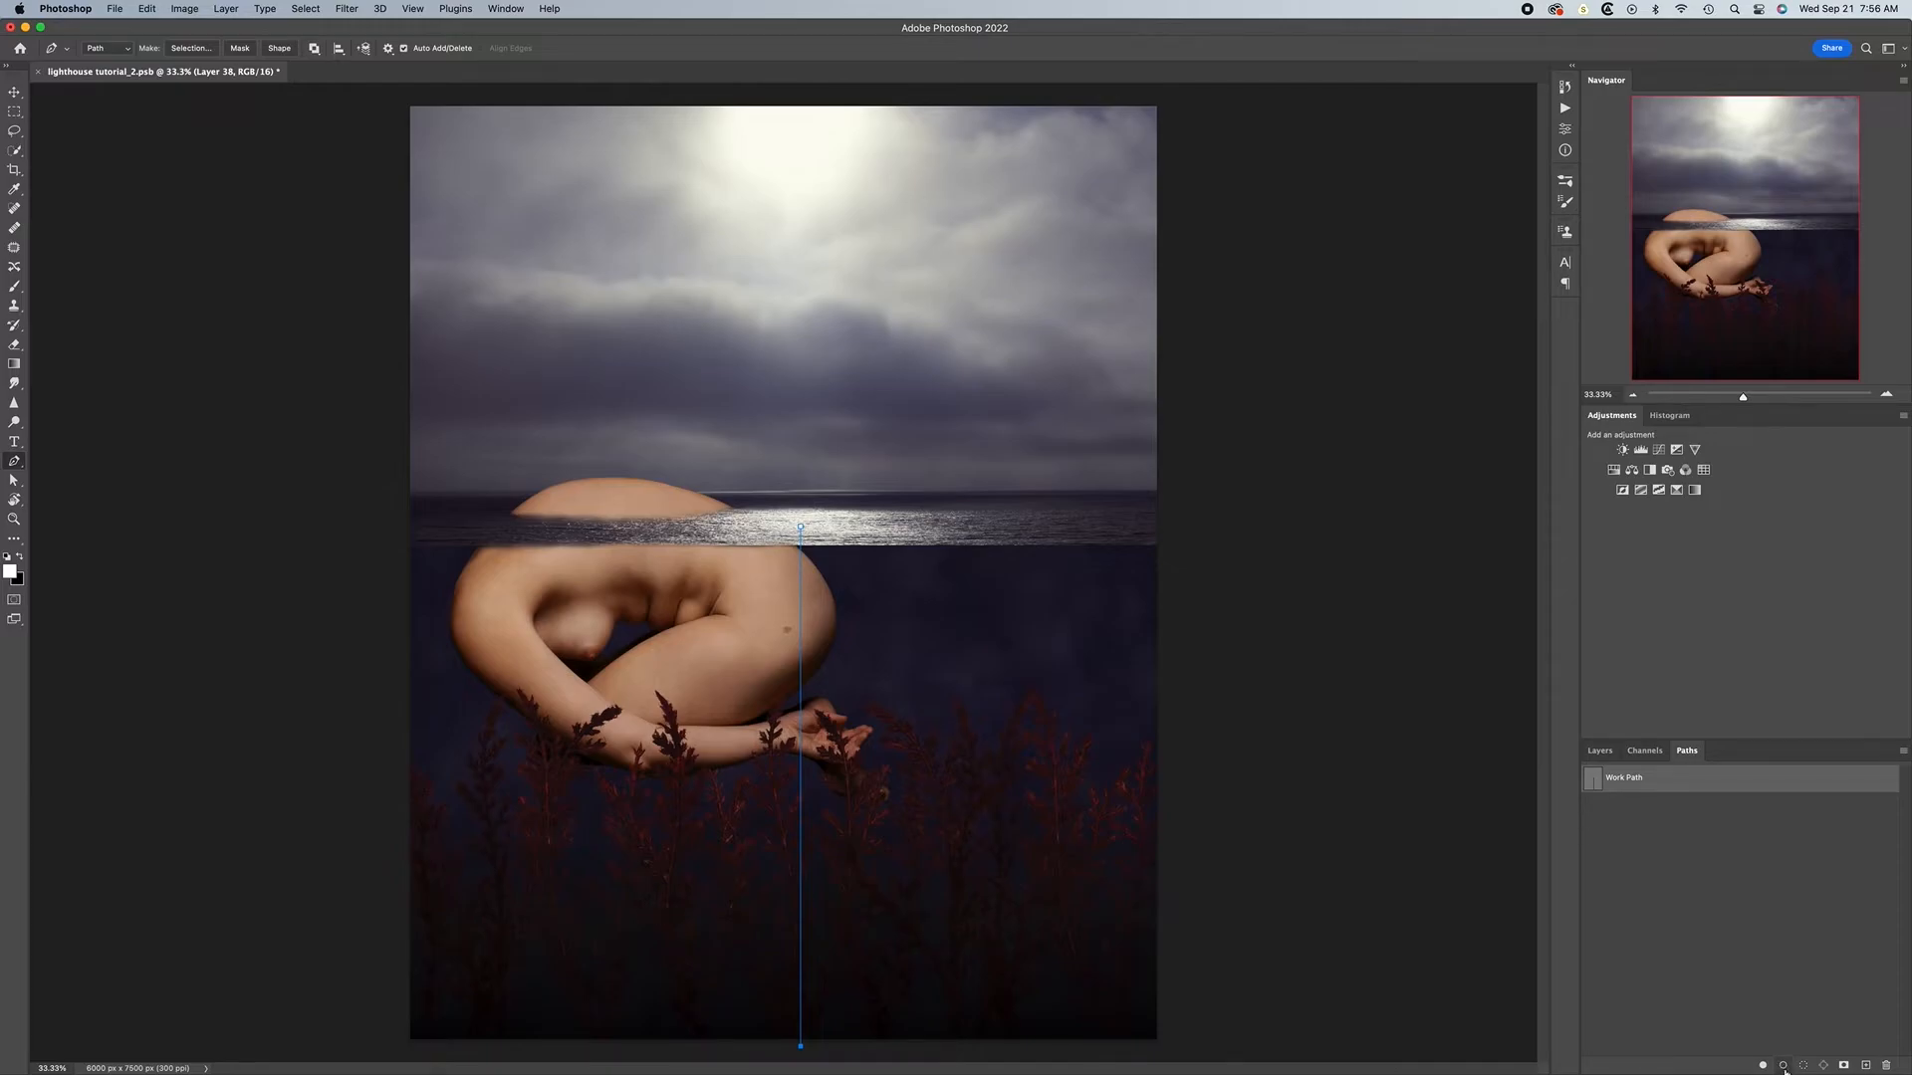
pyautogui.click(1783, 1066)
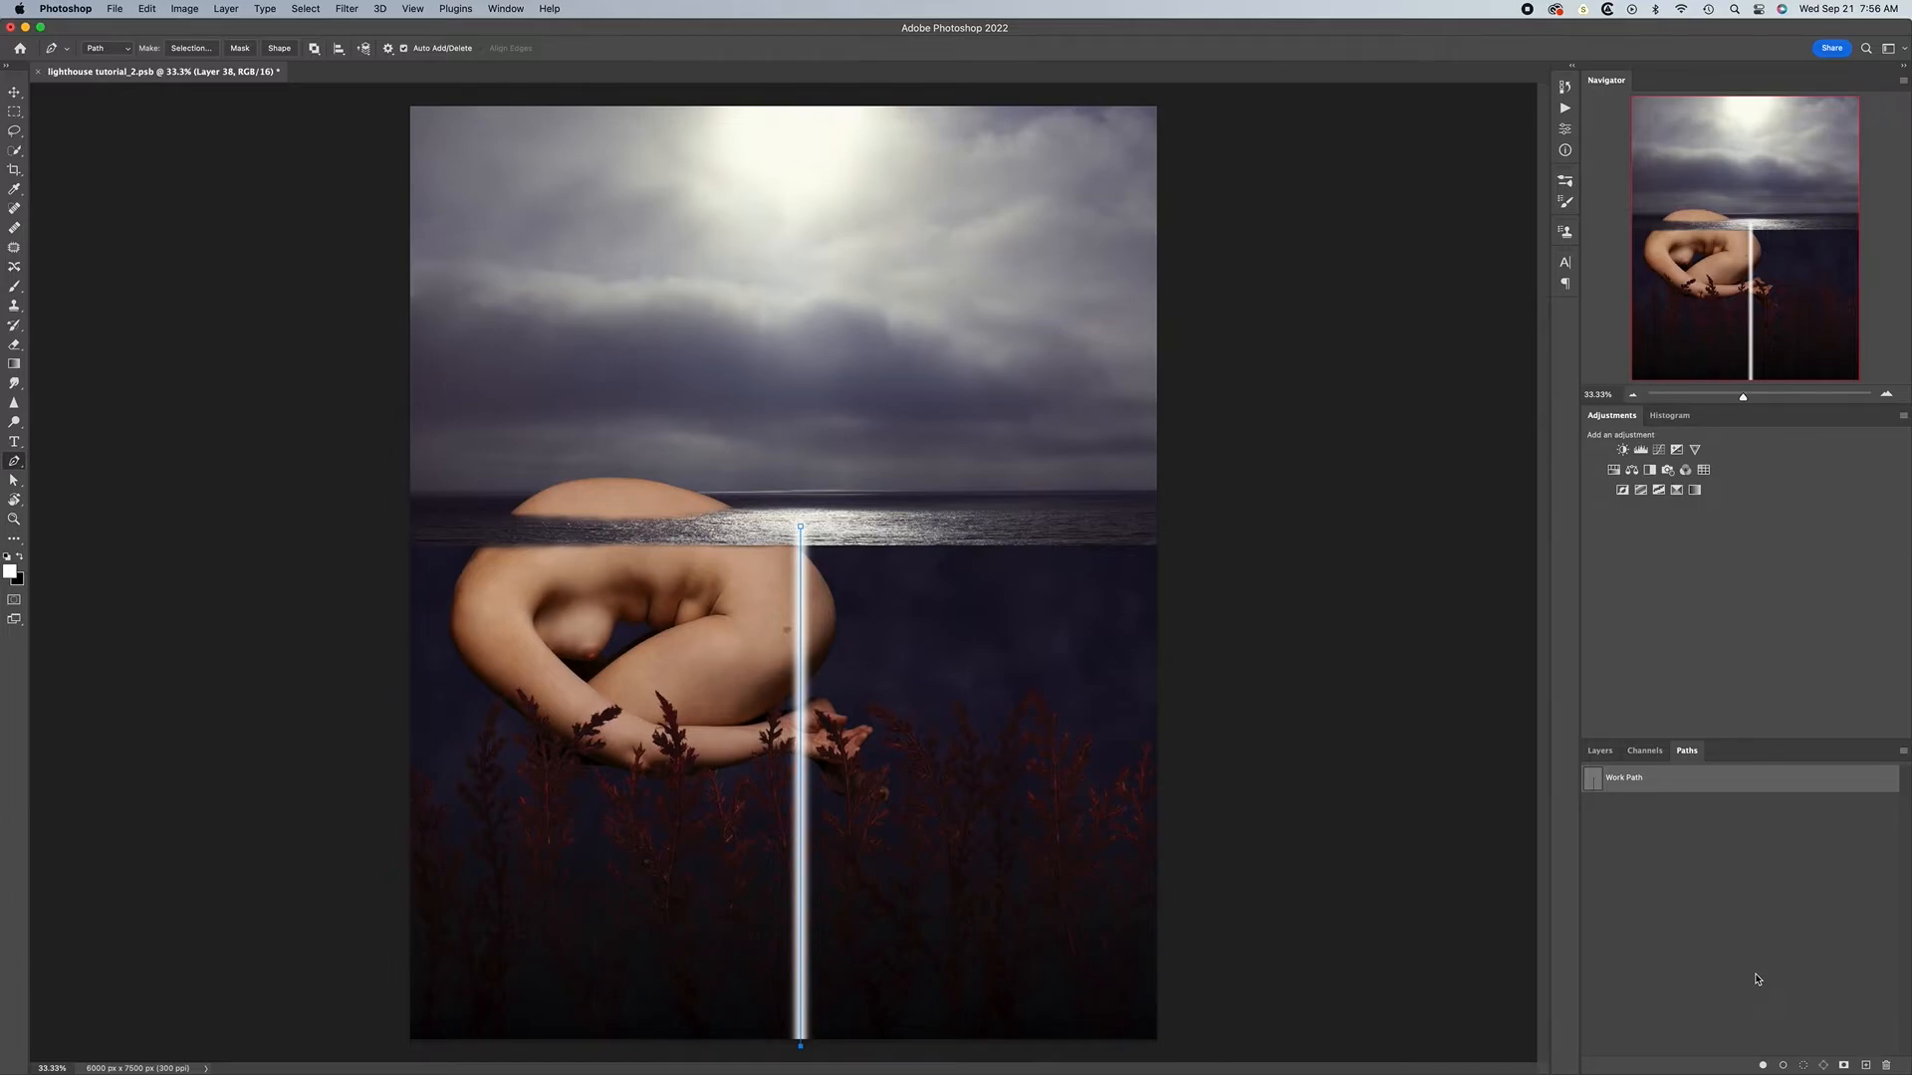
pyautogui.click(1757, 980)
pyautogui.press('b')
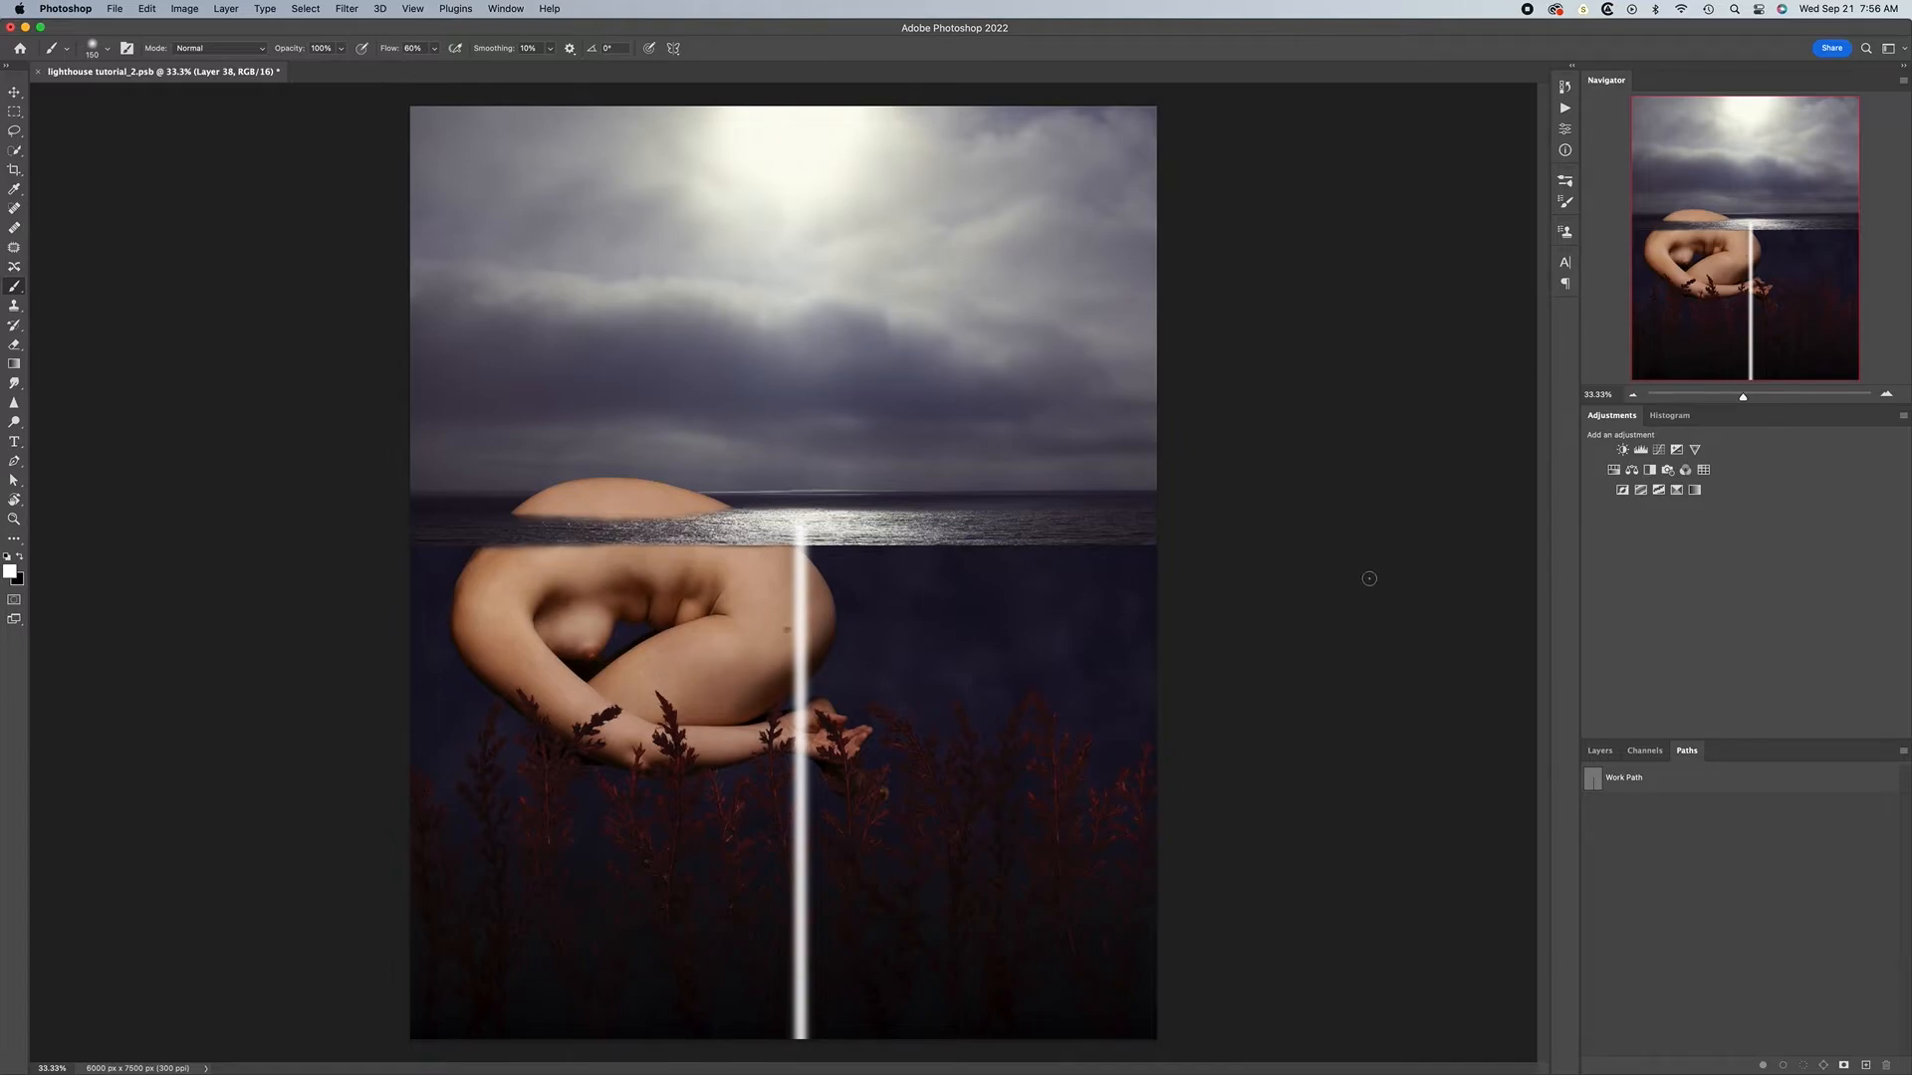
pyautogui.press('F7')
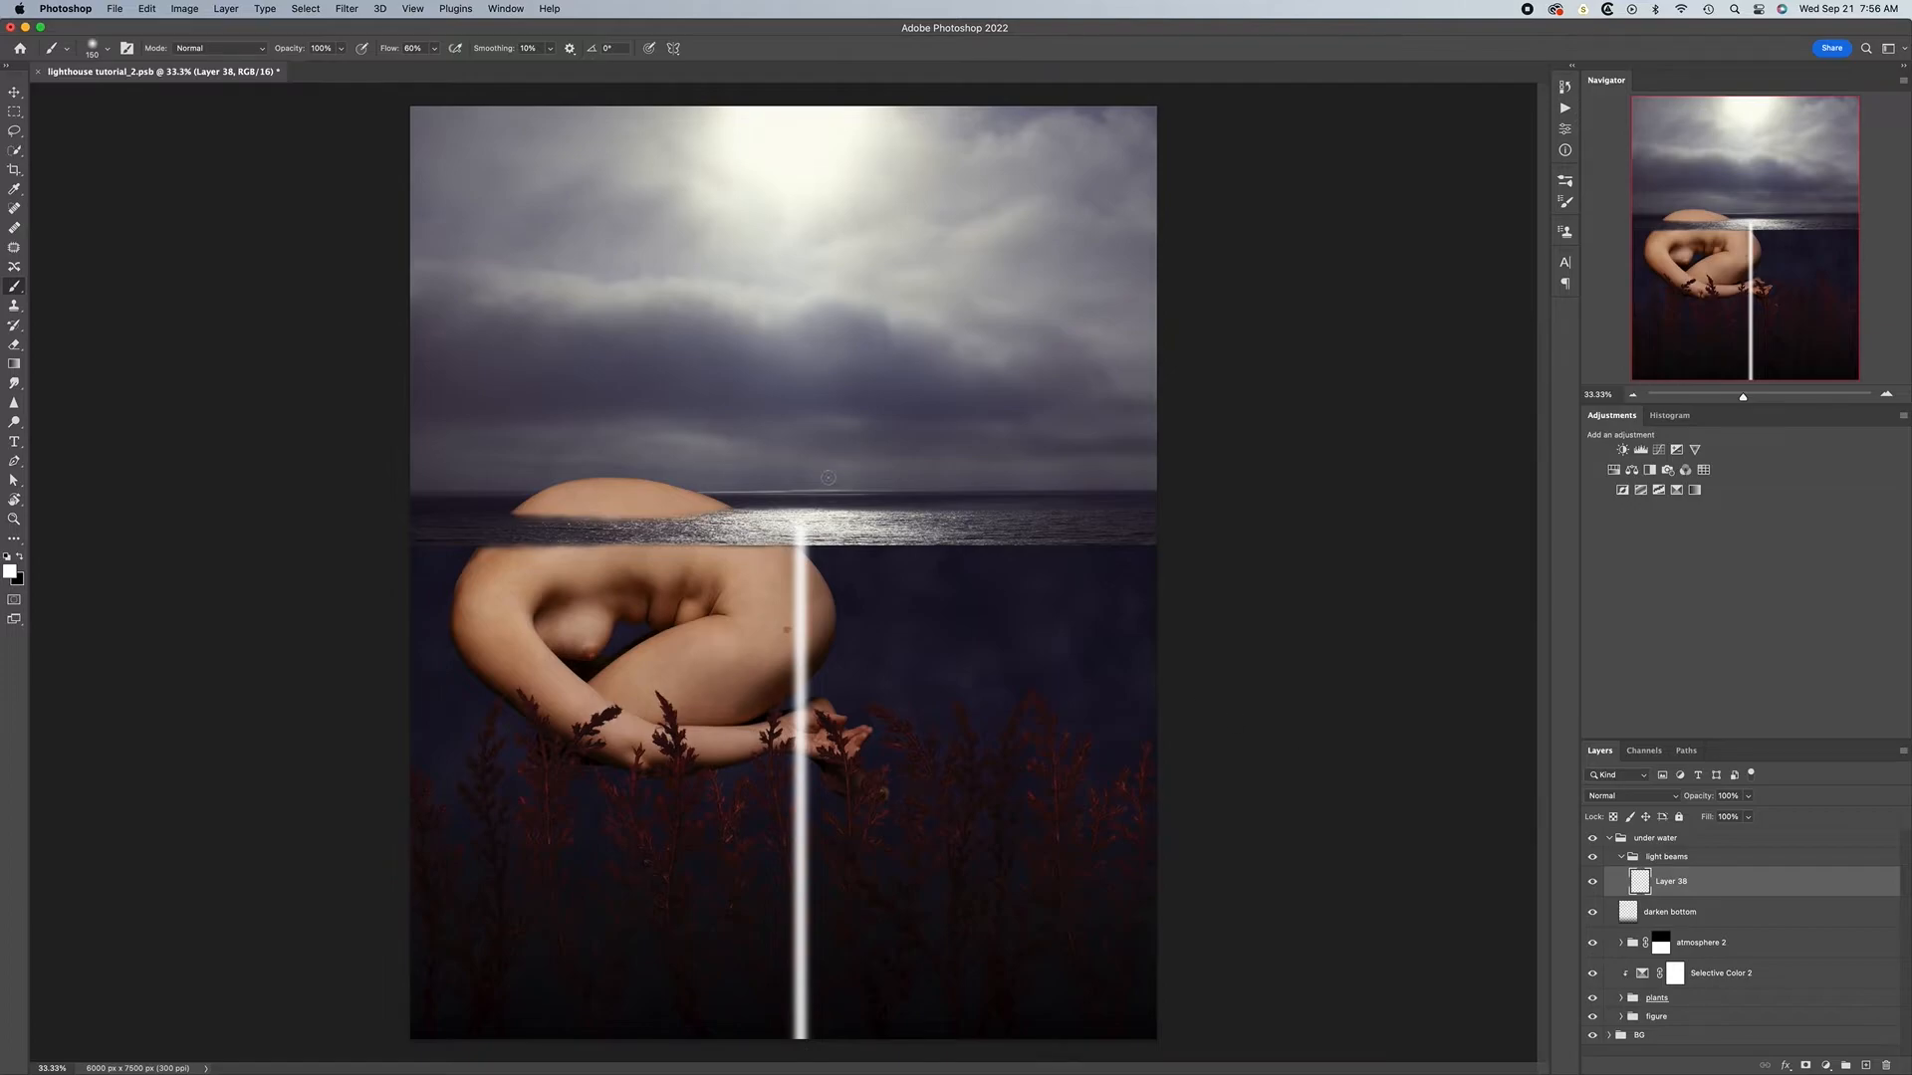
# Apply a Good-quality Zoom Radial Blur with amount 100 to the vertical beam, centering the blur near the beam's upper end
pyautogui.click(345, 9)
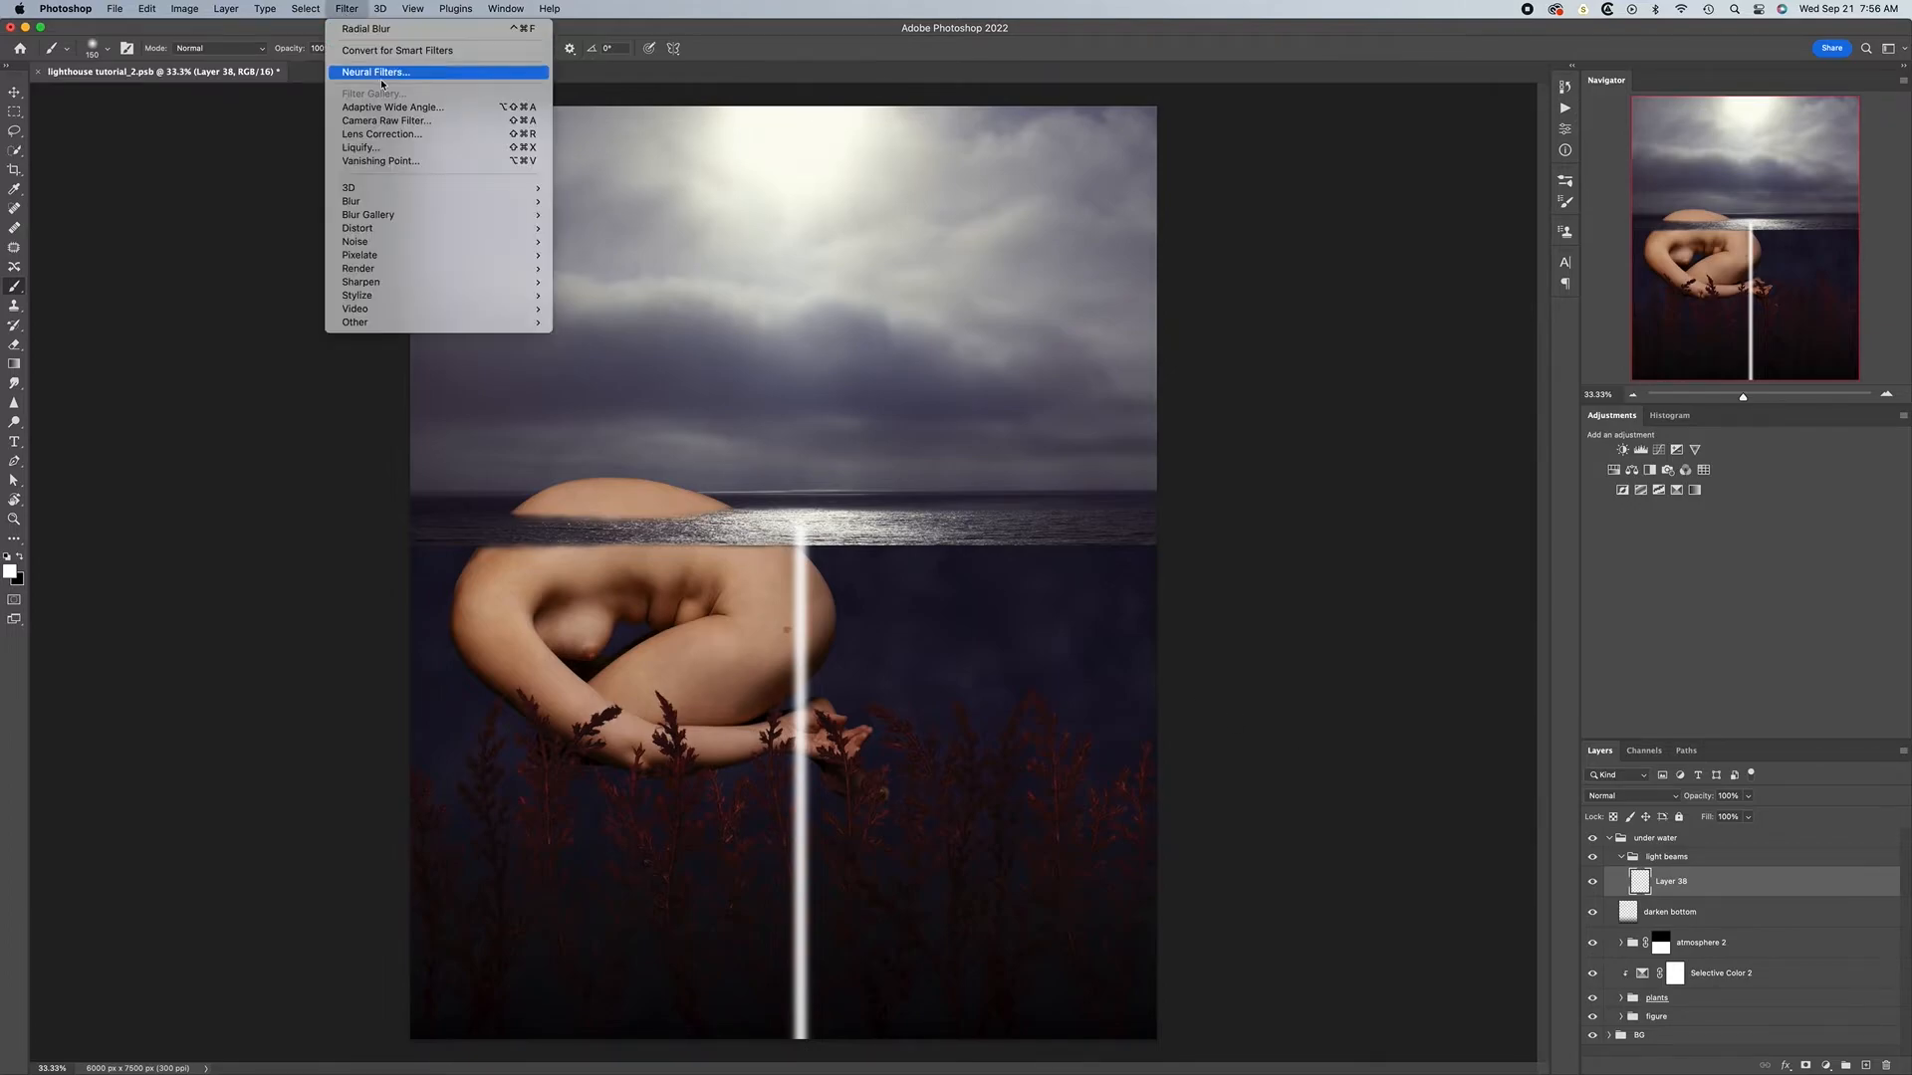
pyautogui.moveTo(439, 201)
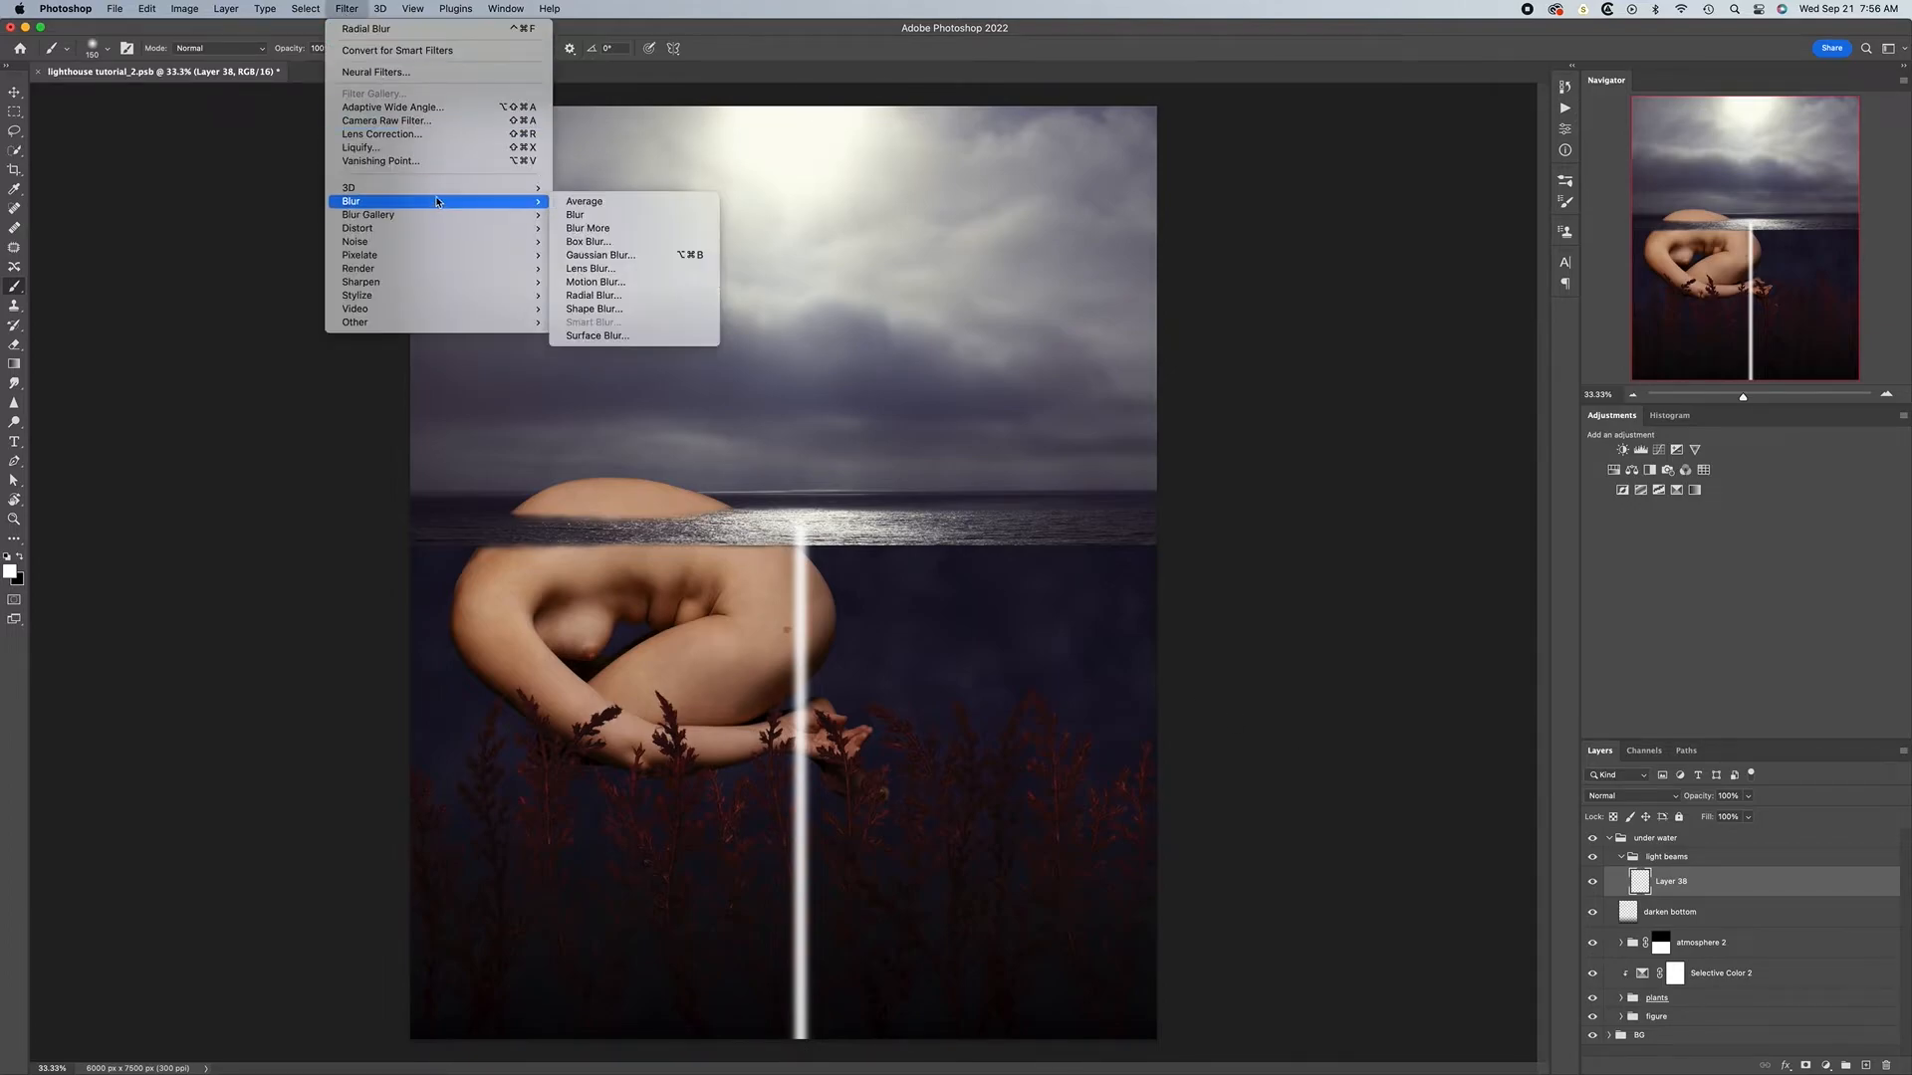
pyautogui.click(609, 295)
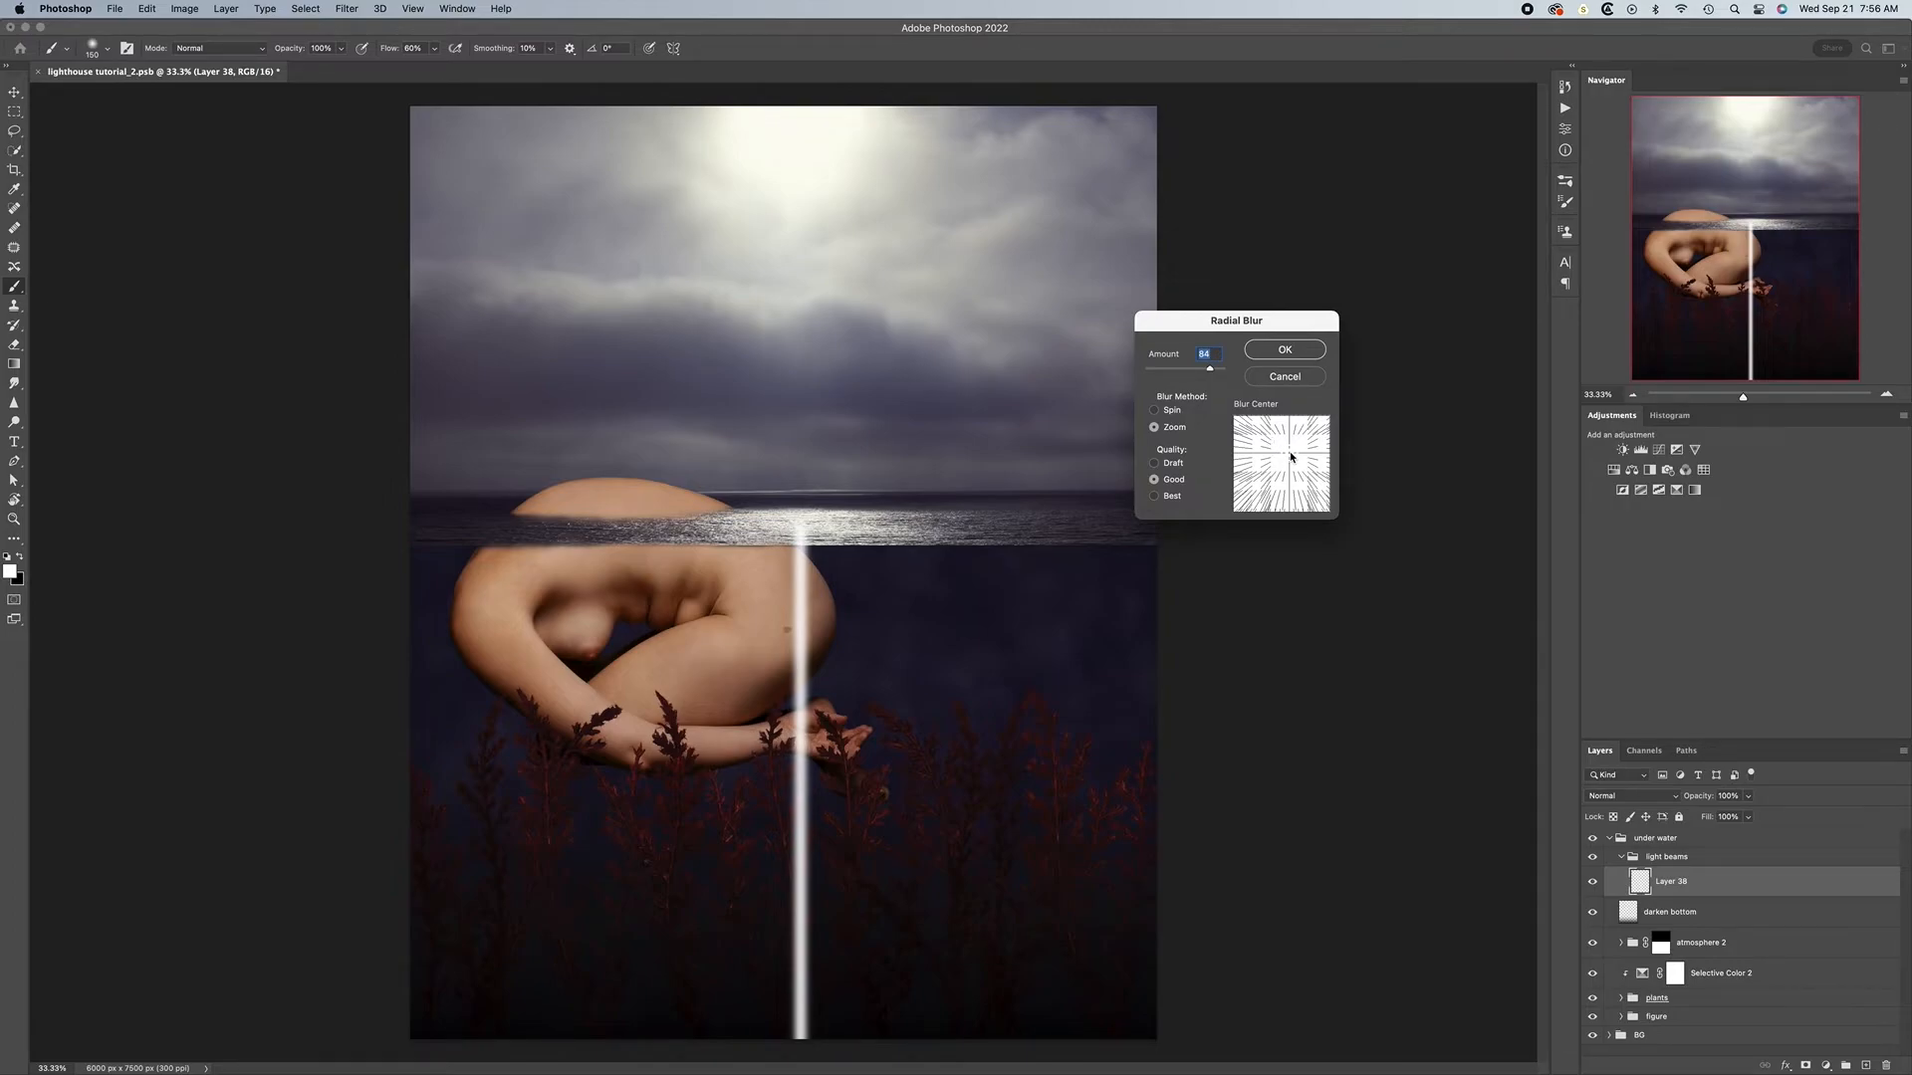
pyautogui.moveTo(1291, 456); pyautogui.dragTo(1283, 459)
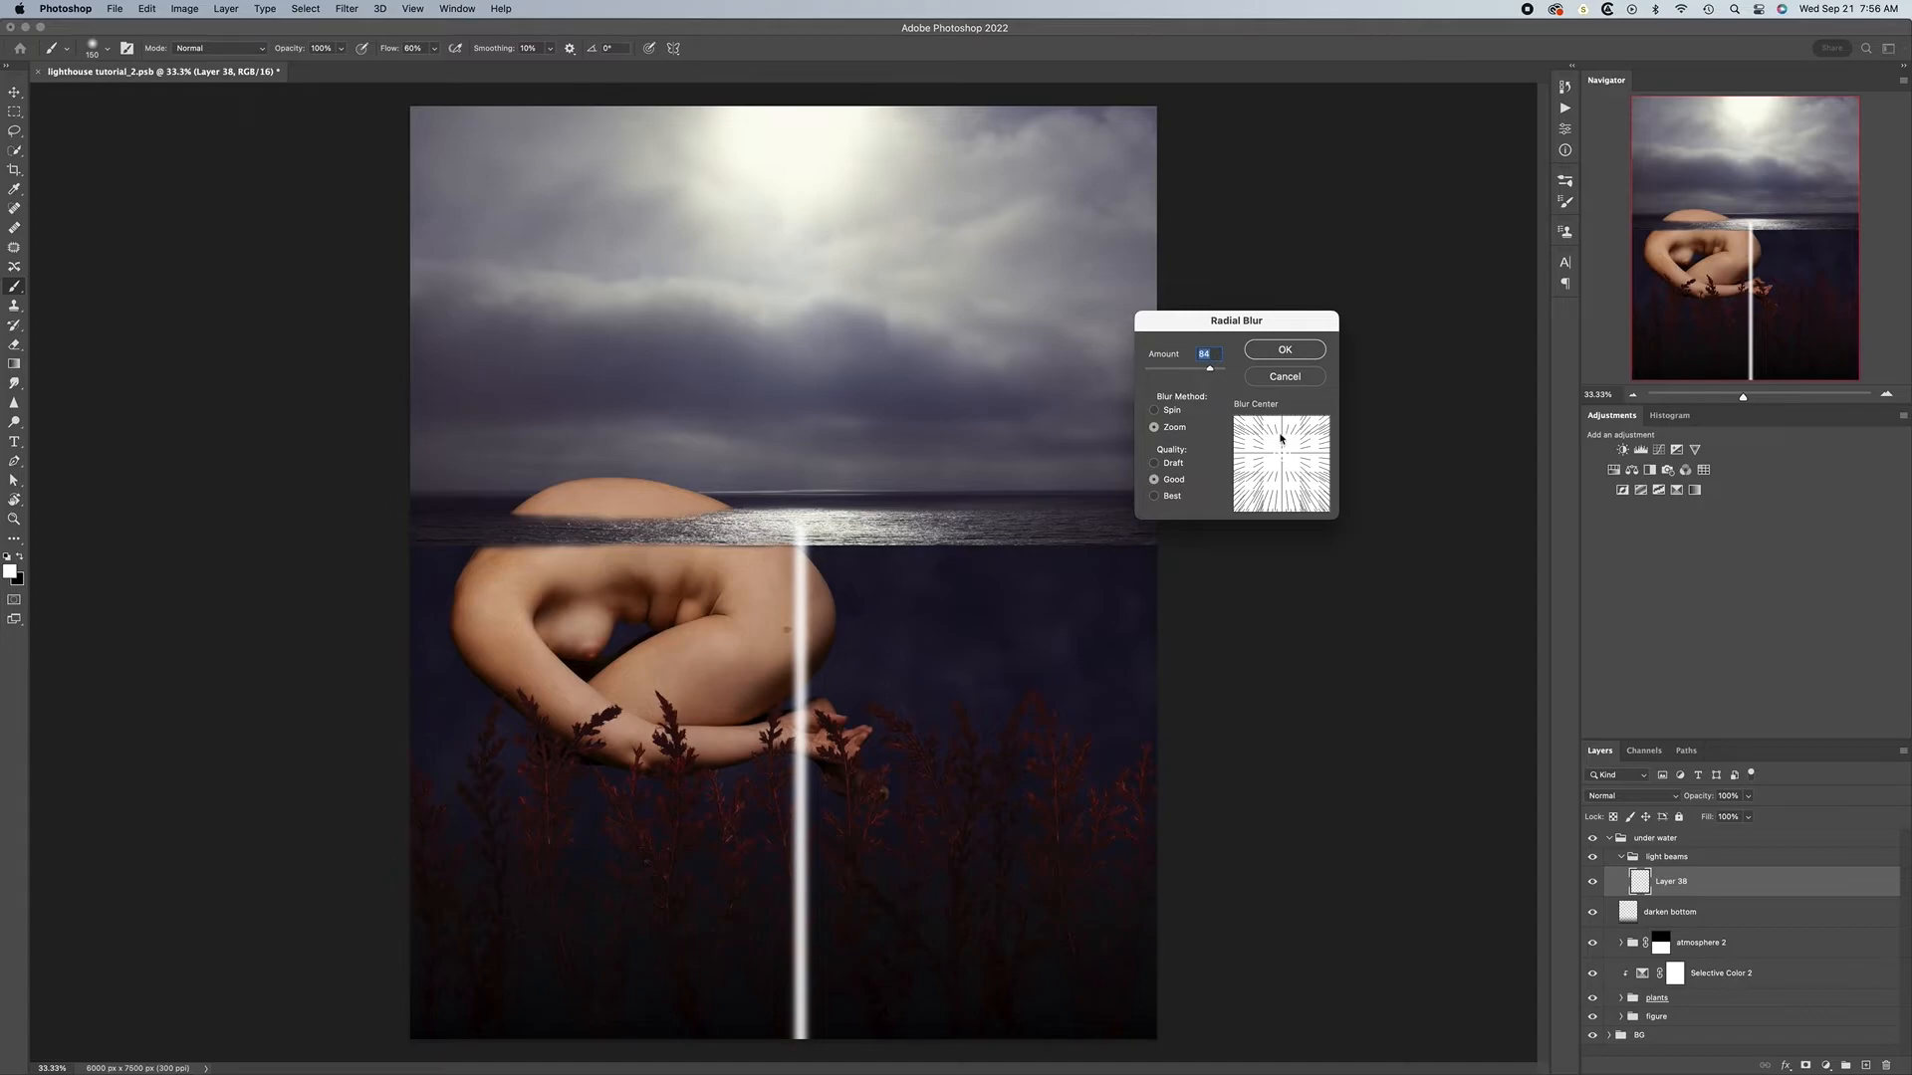
pyautogui.moveTo(1281, 459); pyautogui.dragTo(1284, 460)
pyautogui.moveTo(1210, 372); pyautogui.dragTo(1235, 374)
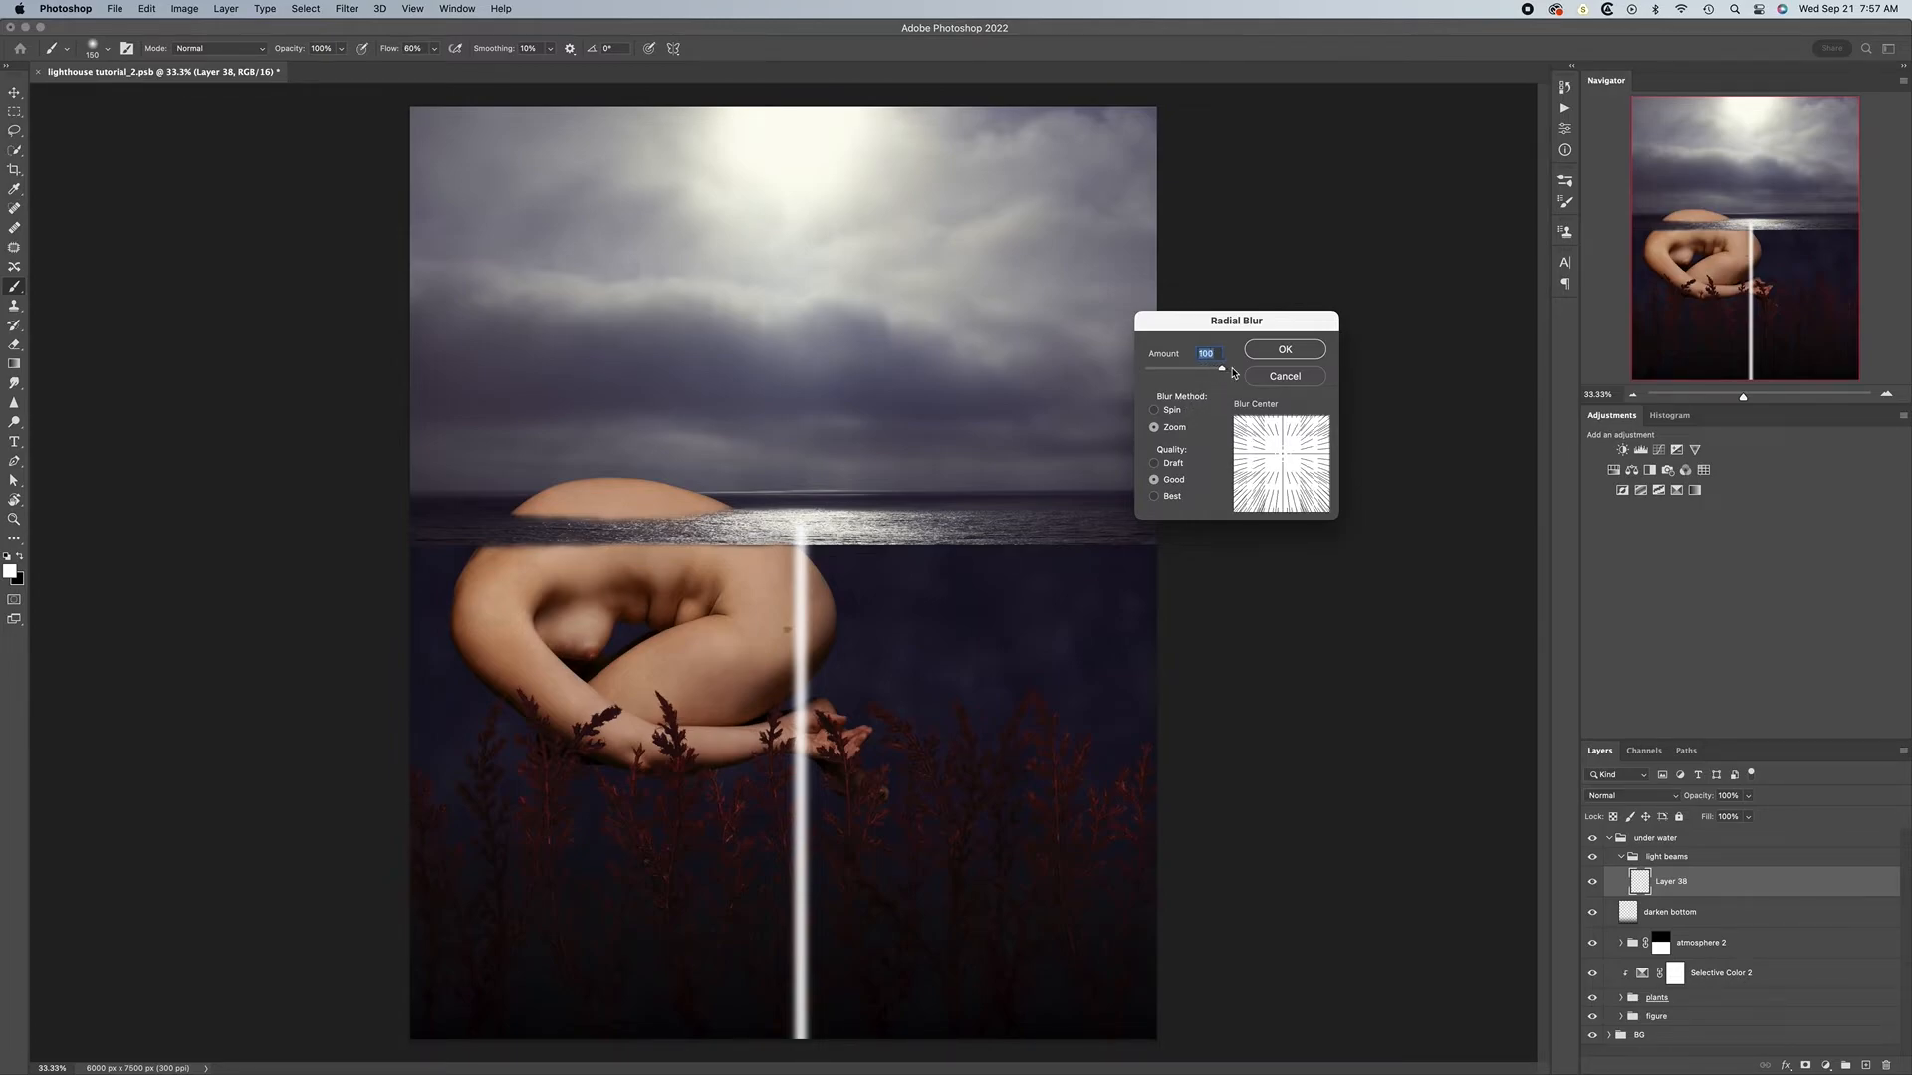
pyautogui.click(1299, 353)
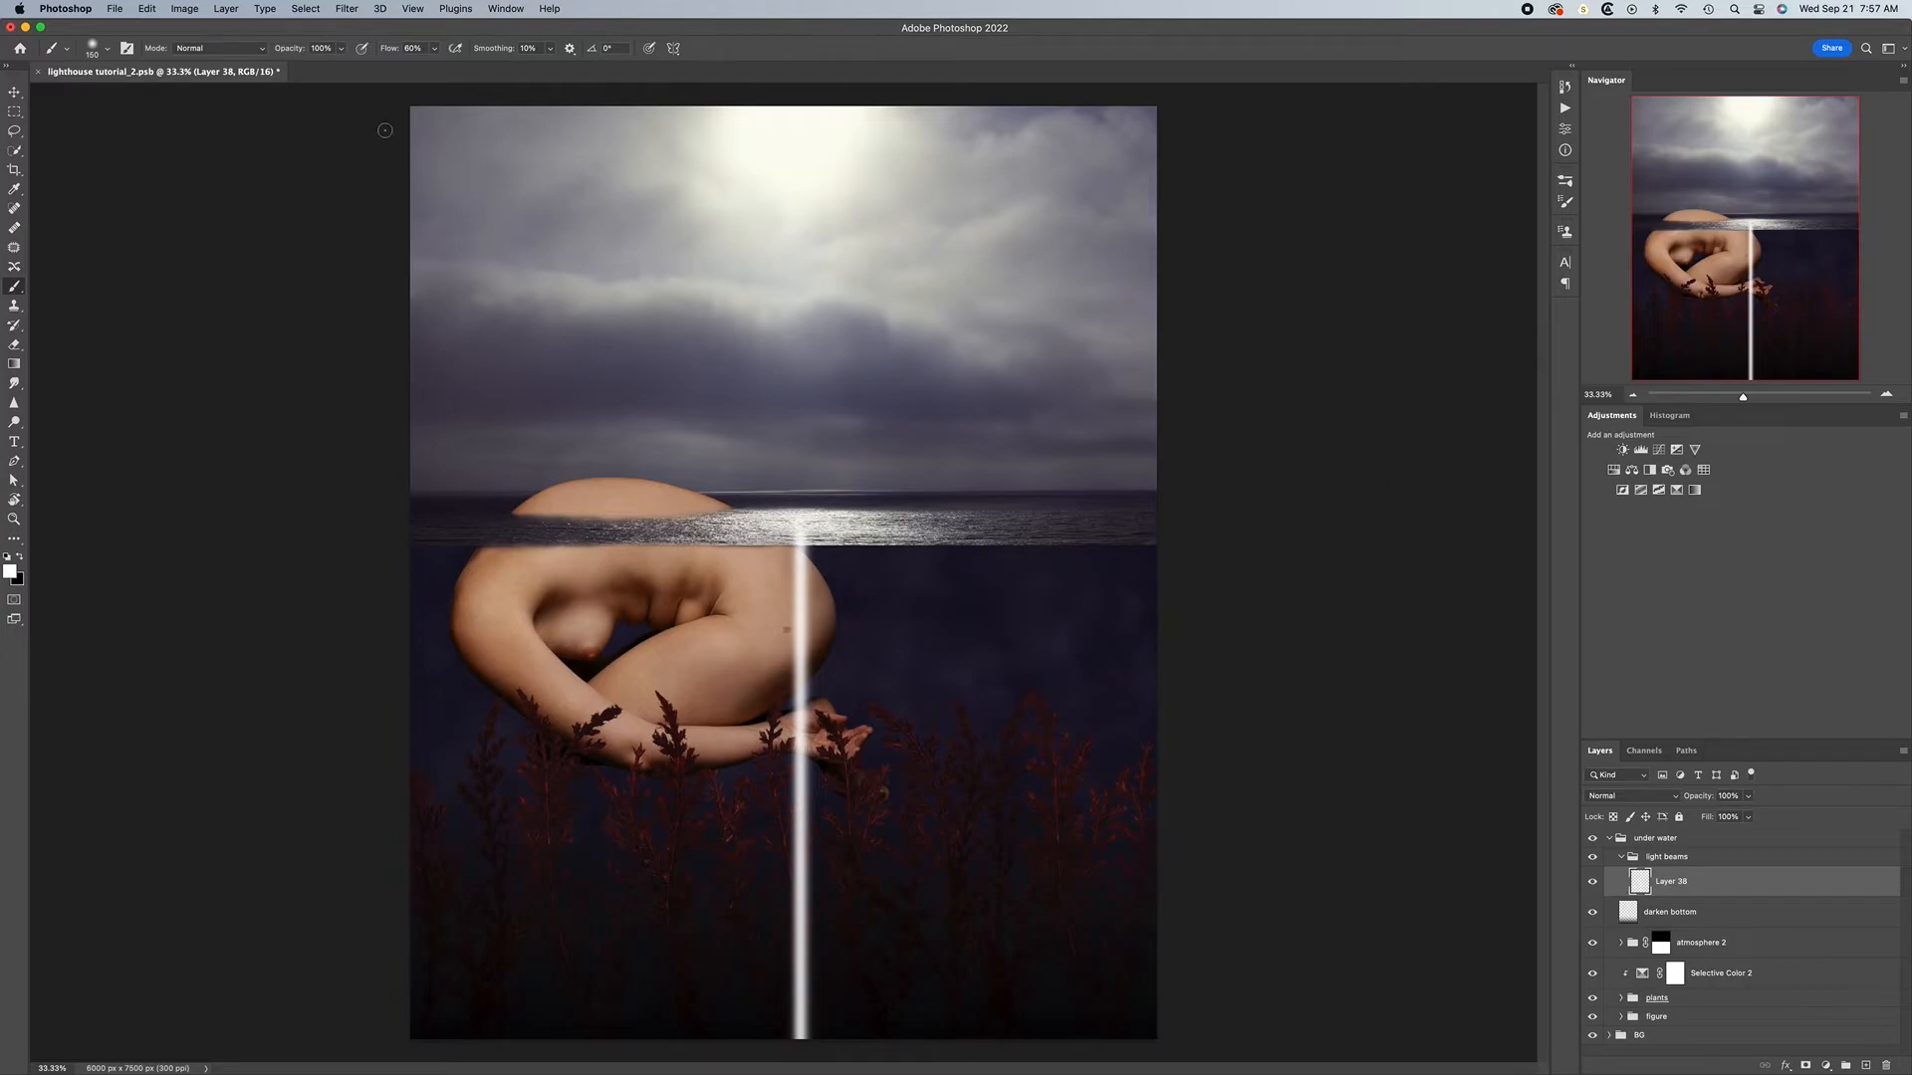
# Repeat the same Radial Blur two more times on the vertical beam layer
pyautogui.click(346, 9)
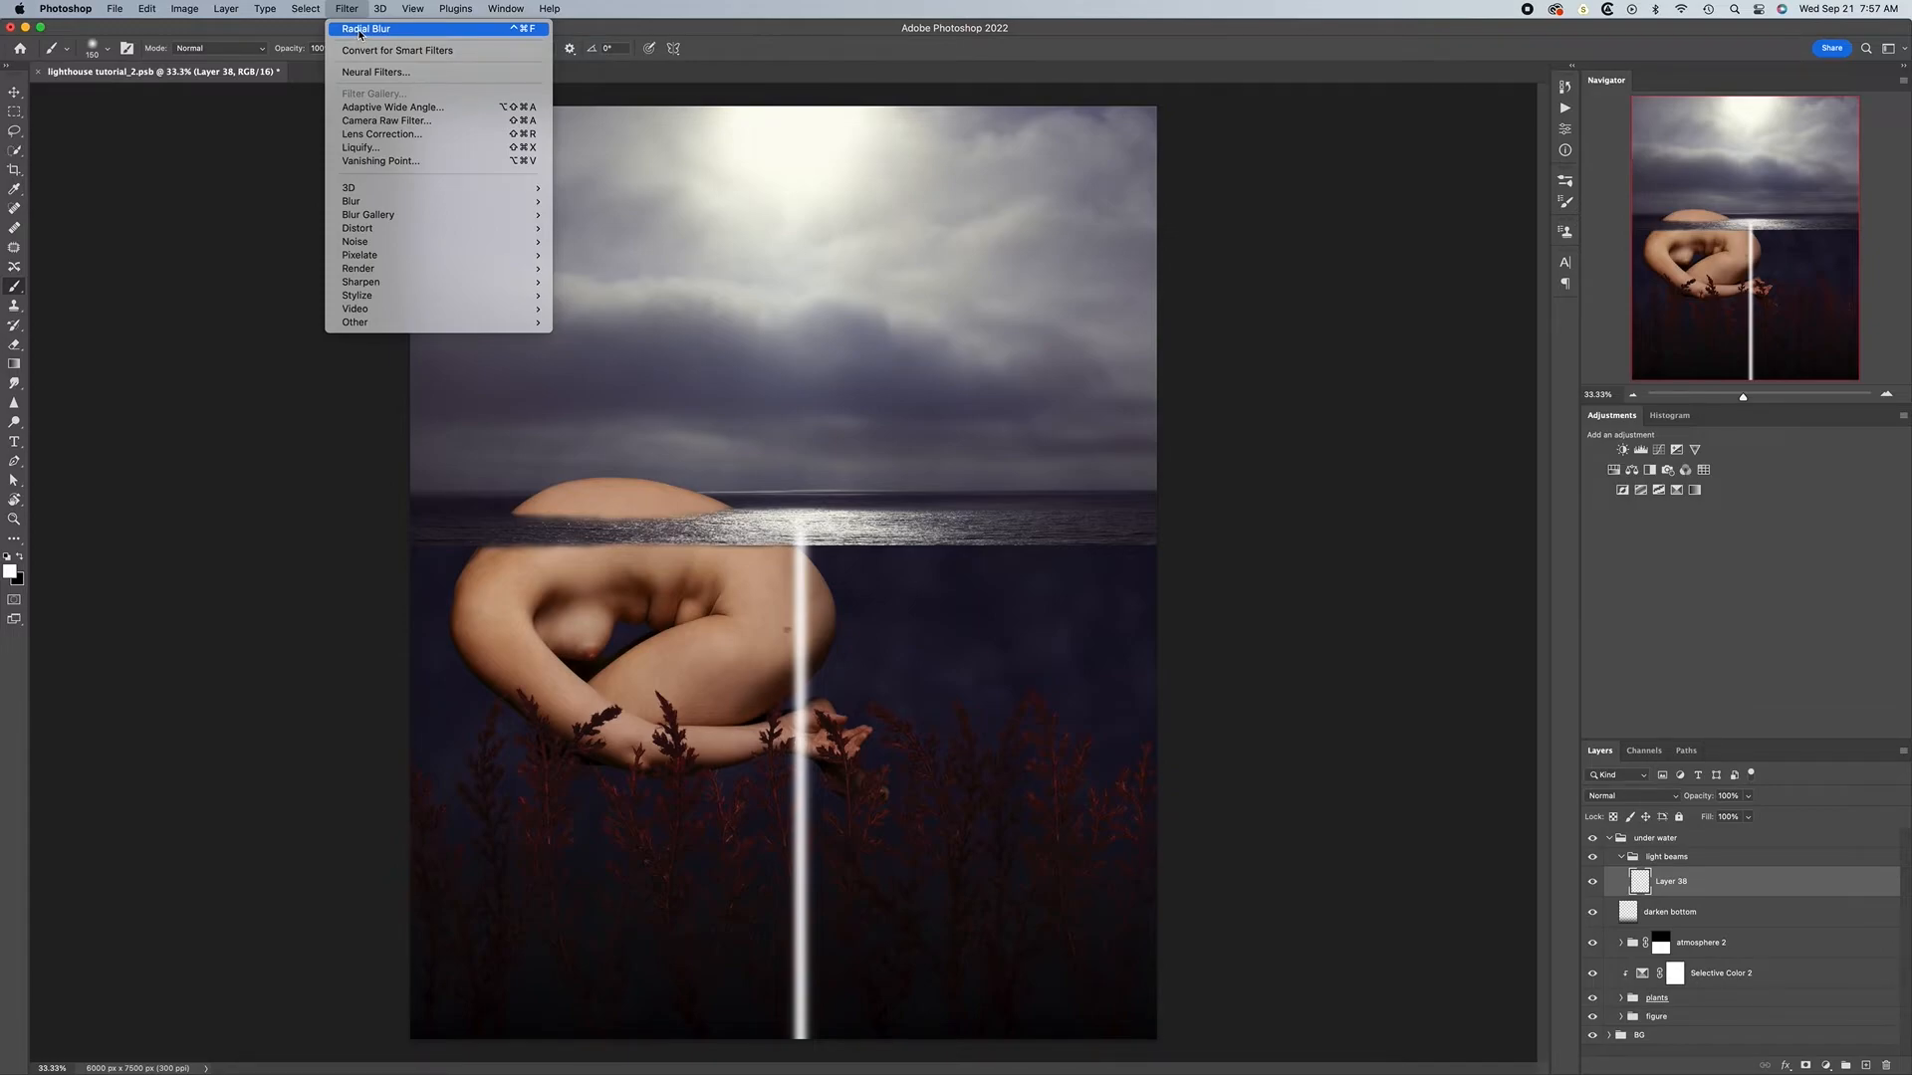
pyautogui.click(359, 33)
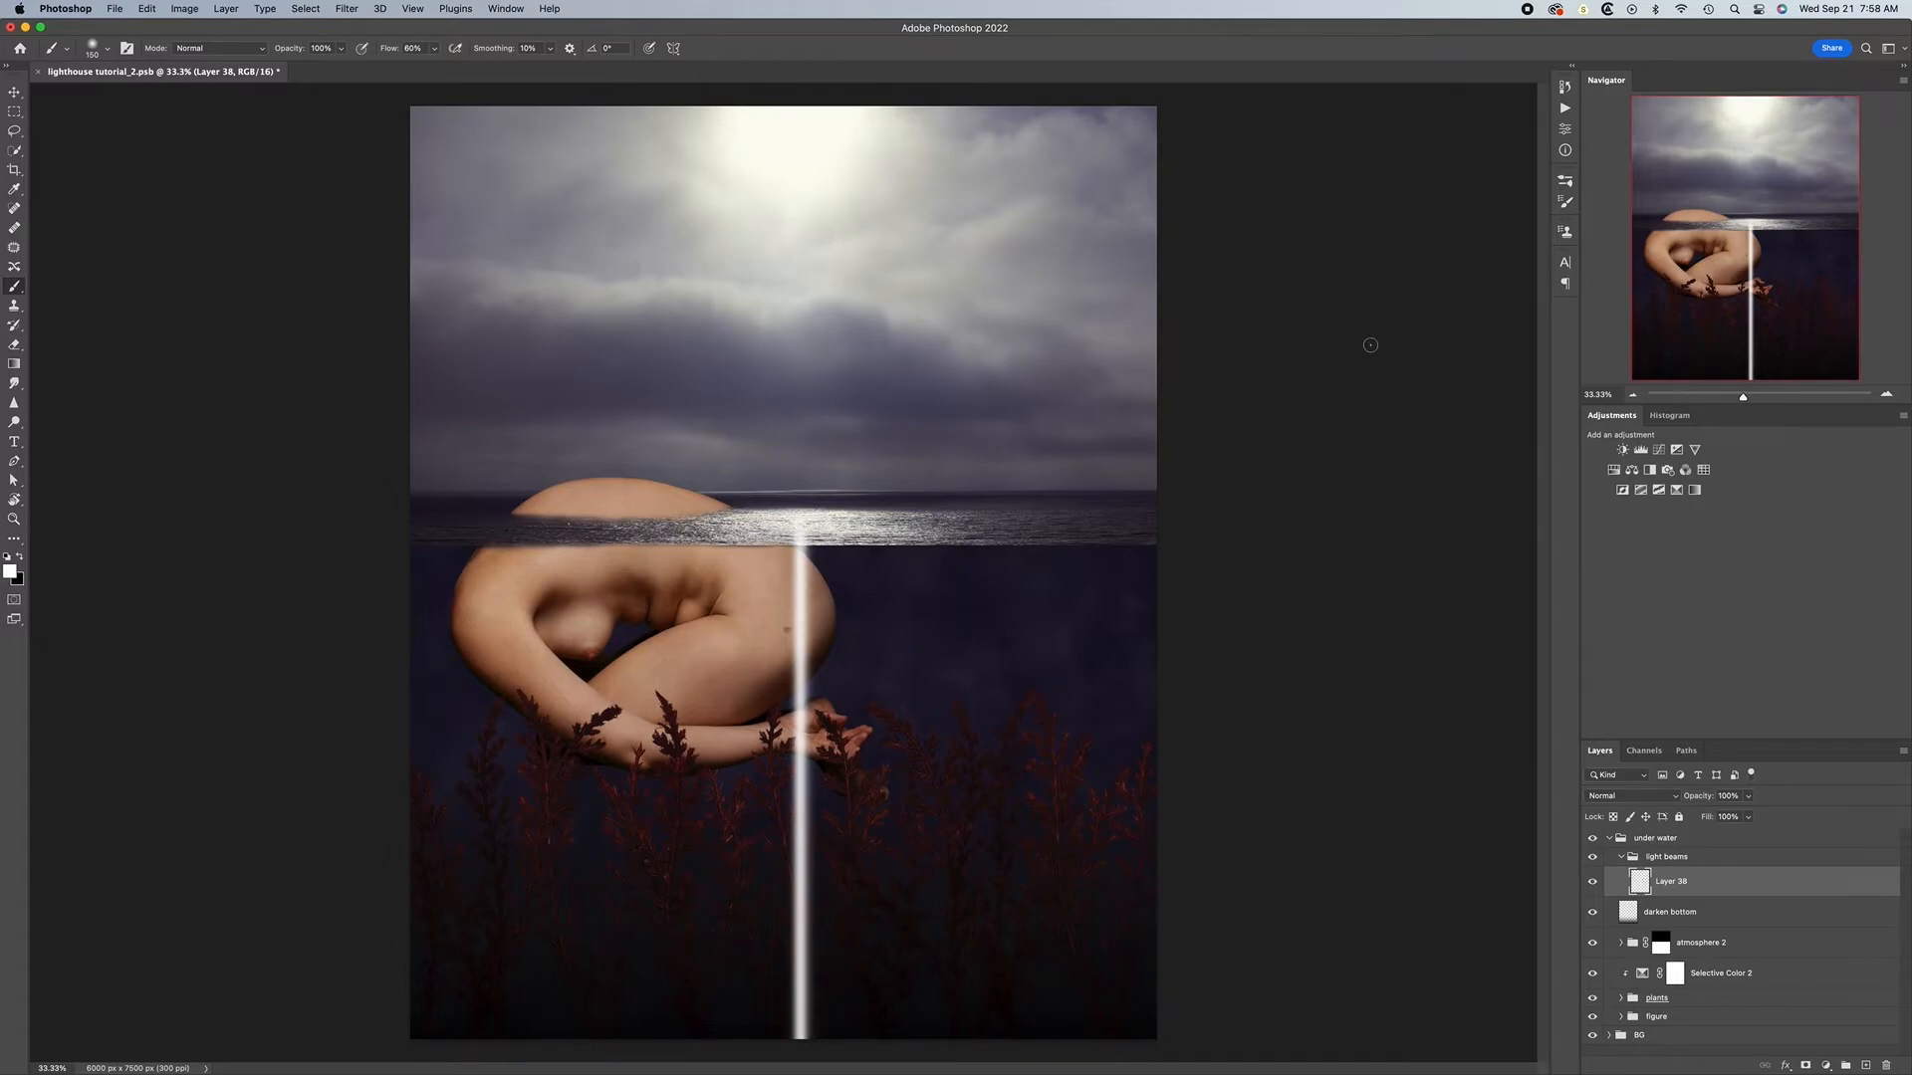
pyautogui.press('ctrl+super+f')
# Set the vertical beam layer to 60% opacity and Overlay blend mode
pyautogui.press('v')
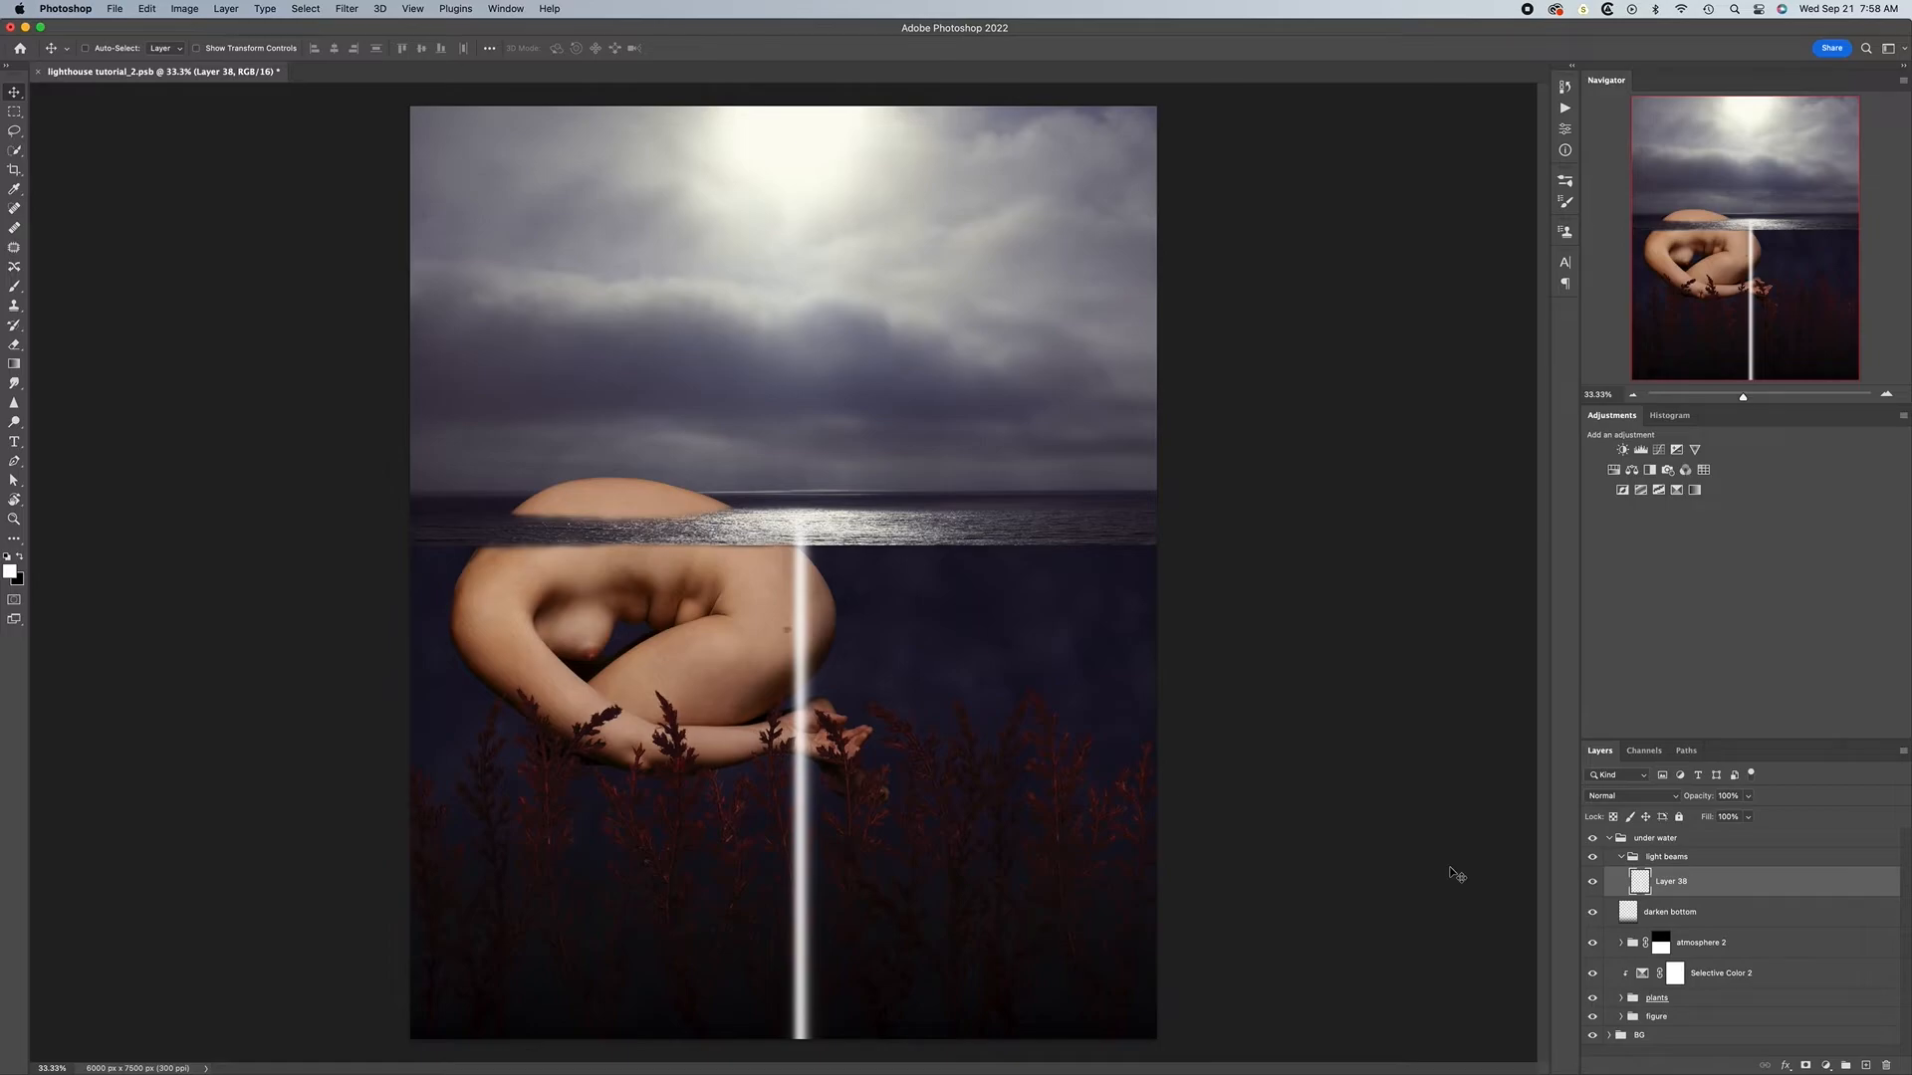
pyautogui.press('6')
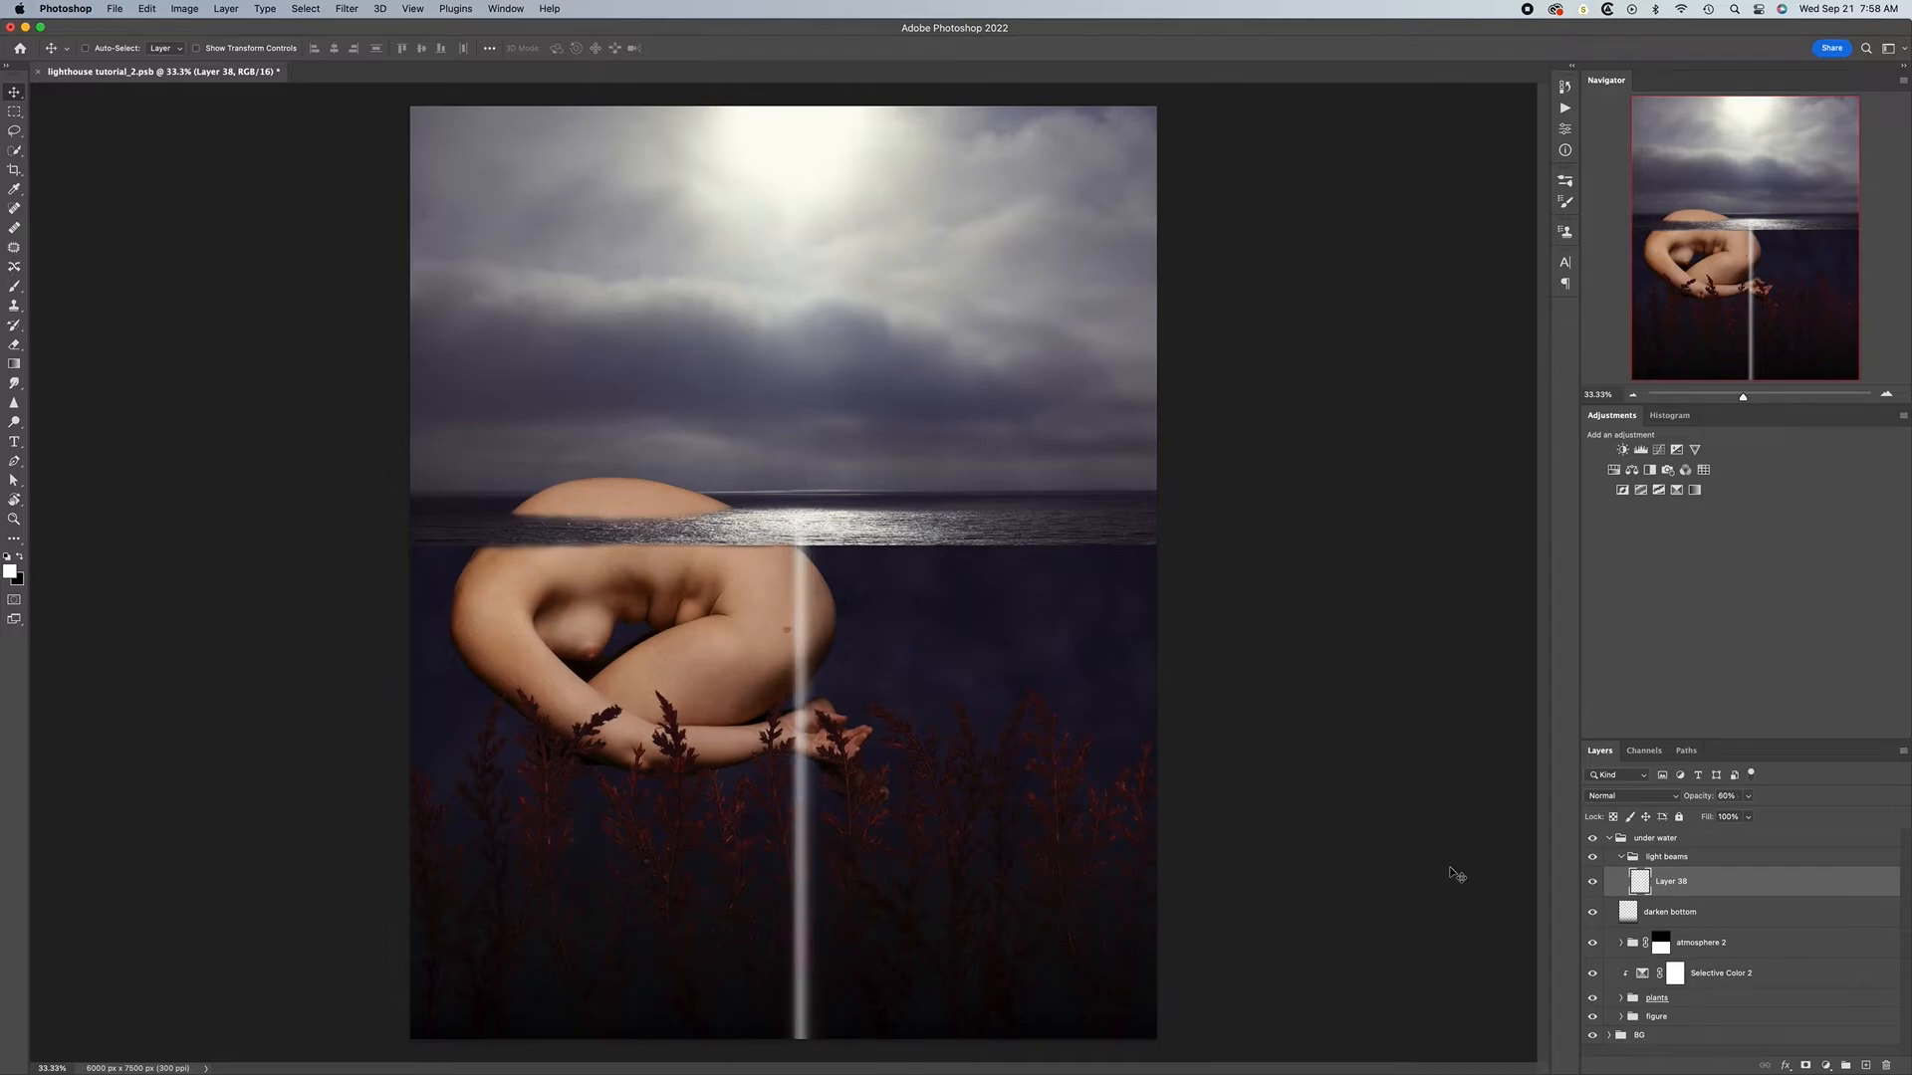
pyautogui.click(1676, 802)
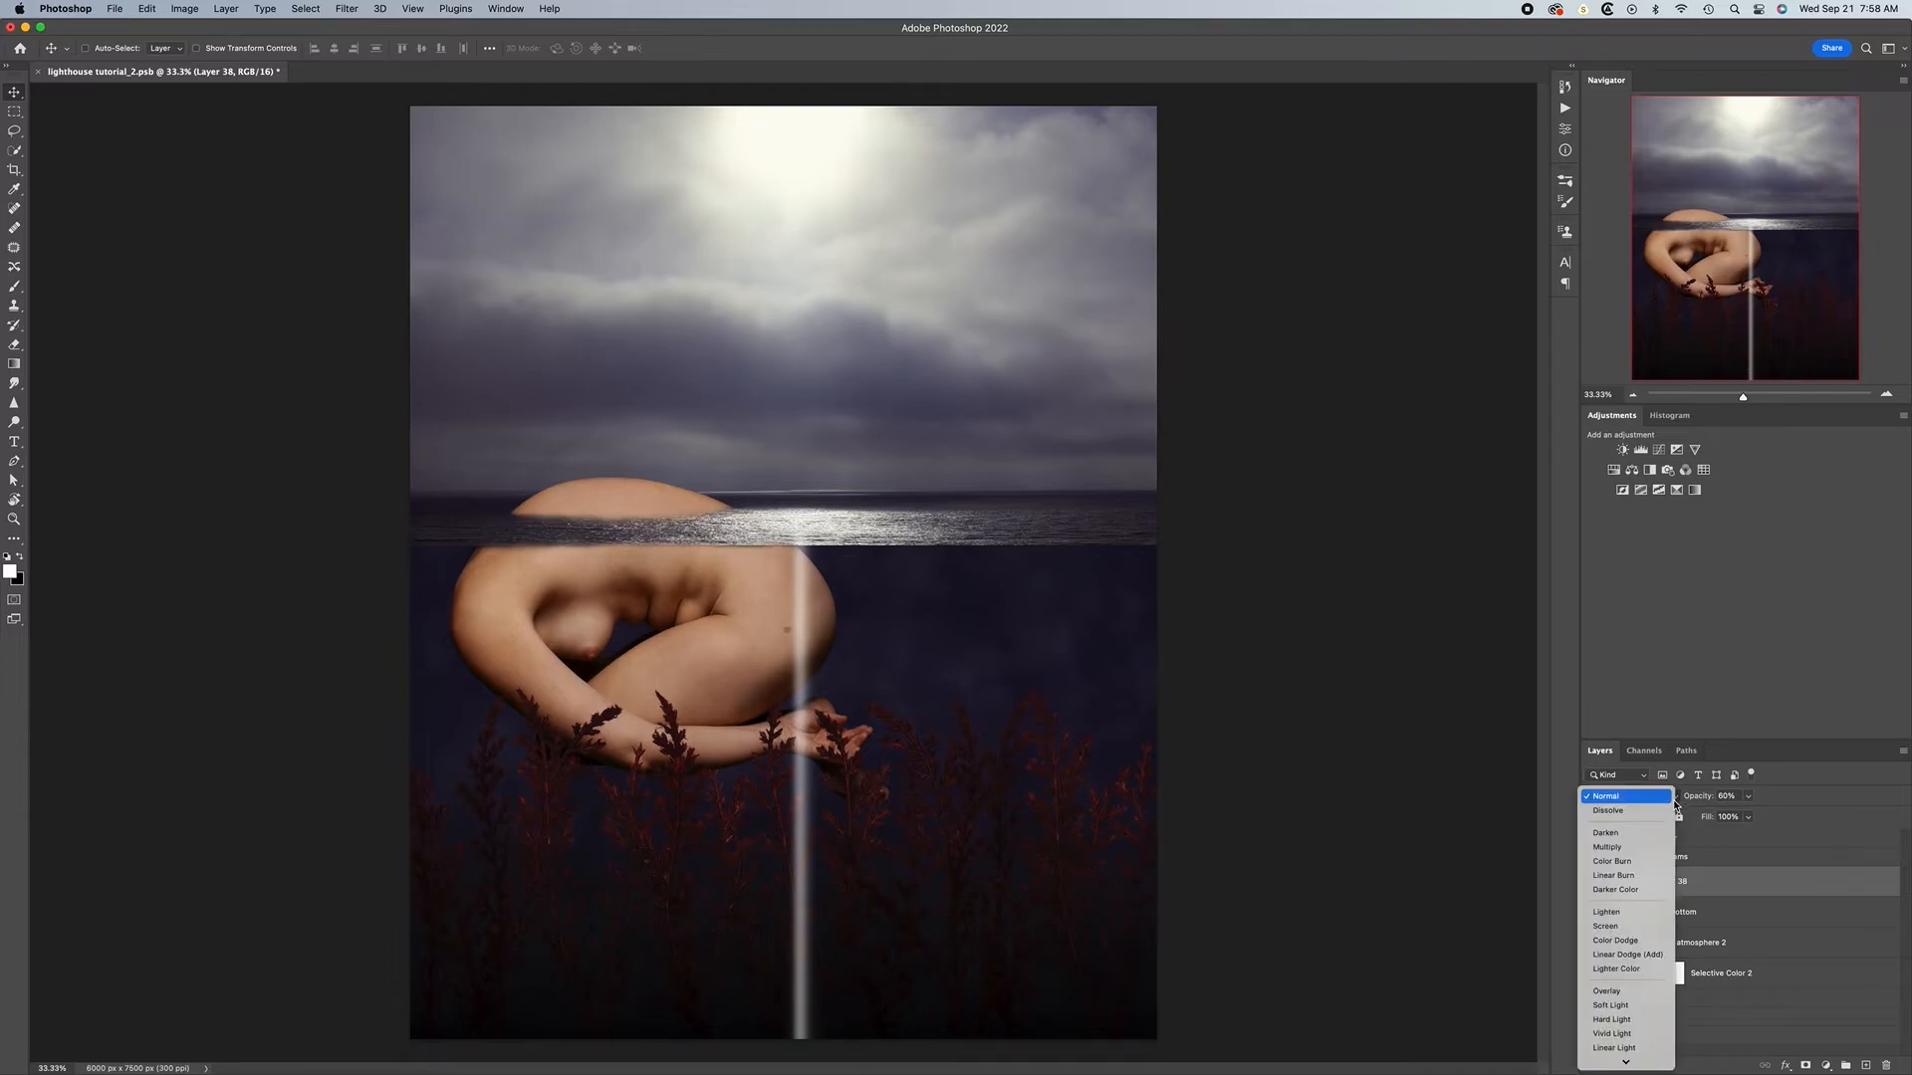
pyautogui.click(1616, 991)
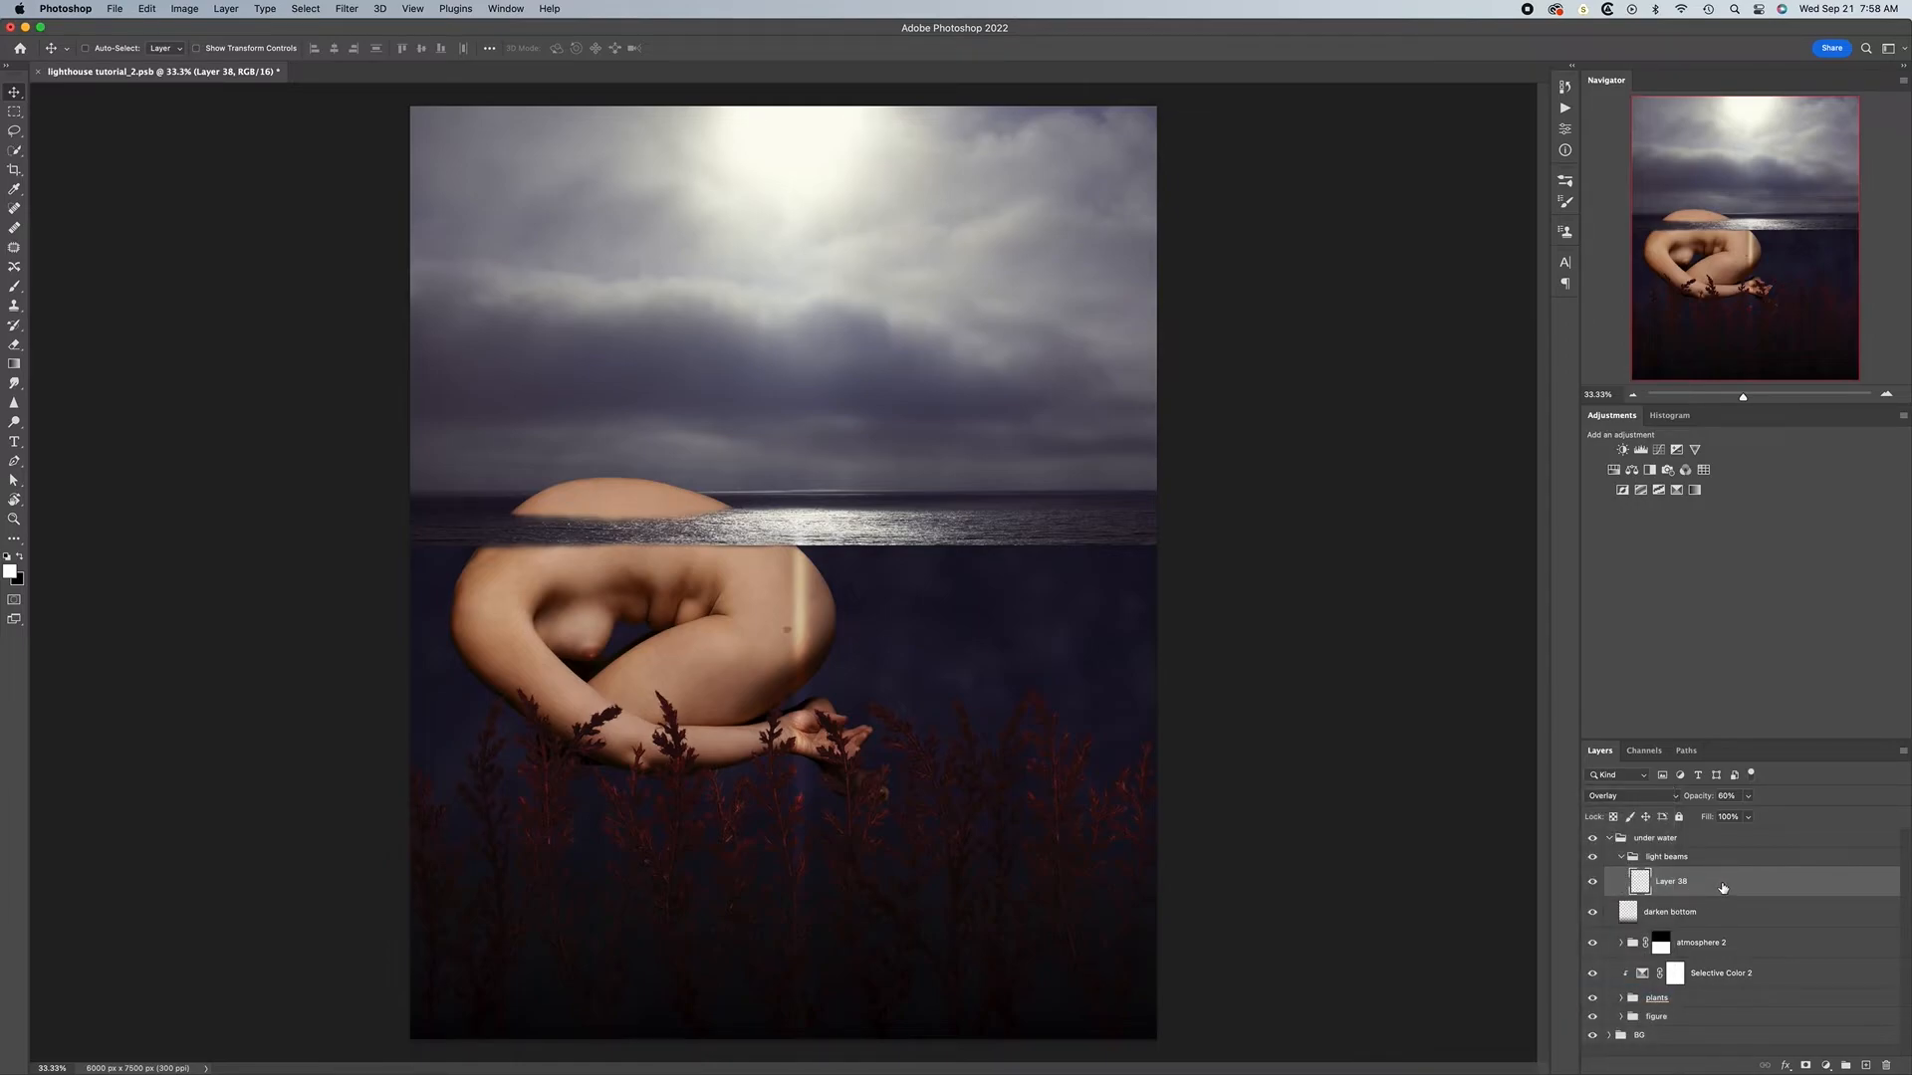
# Duplicate the vertical beam layer in Soft Light mode and copy the atmosphere 2 group's mask onto the light beams group
pyautogui.press('super+j')
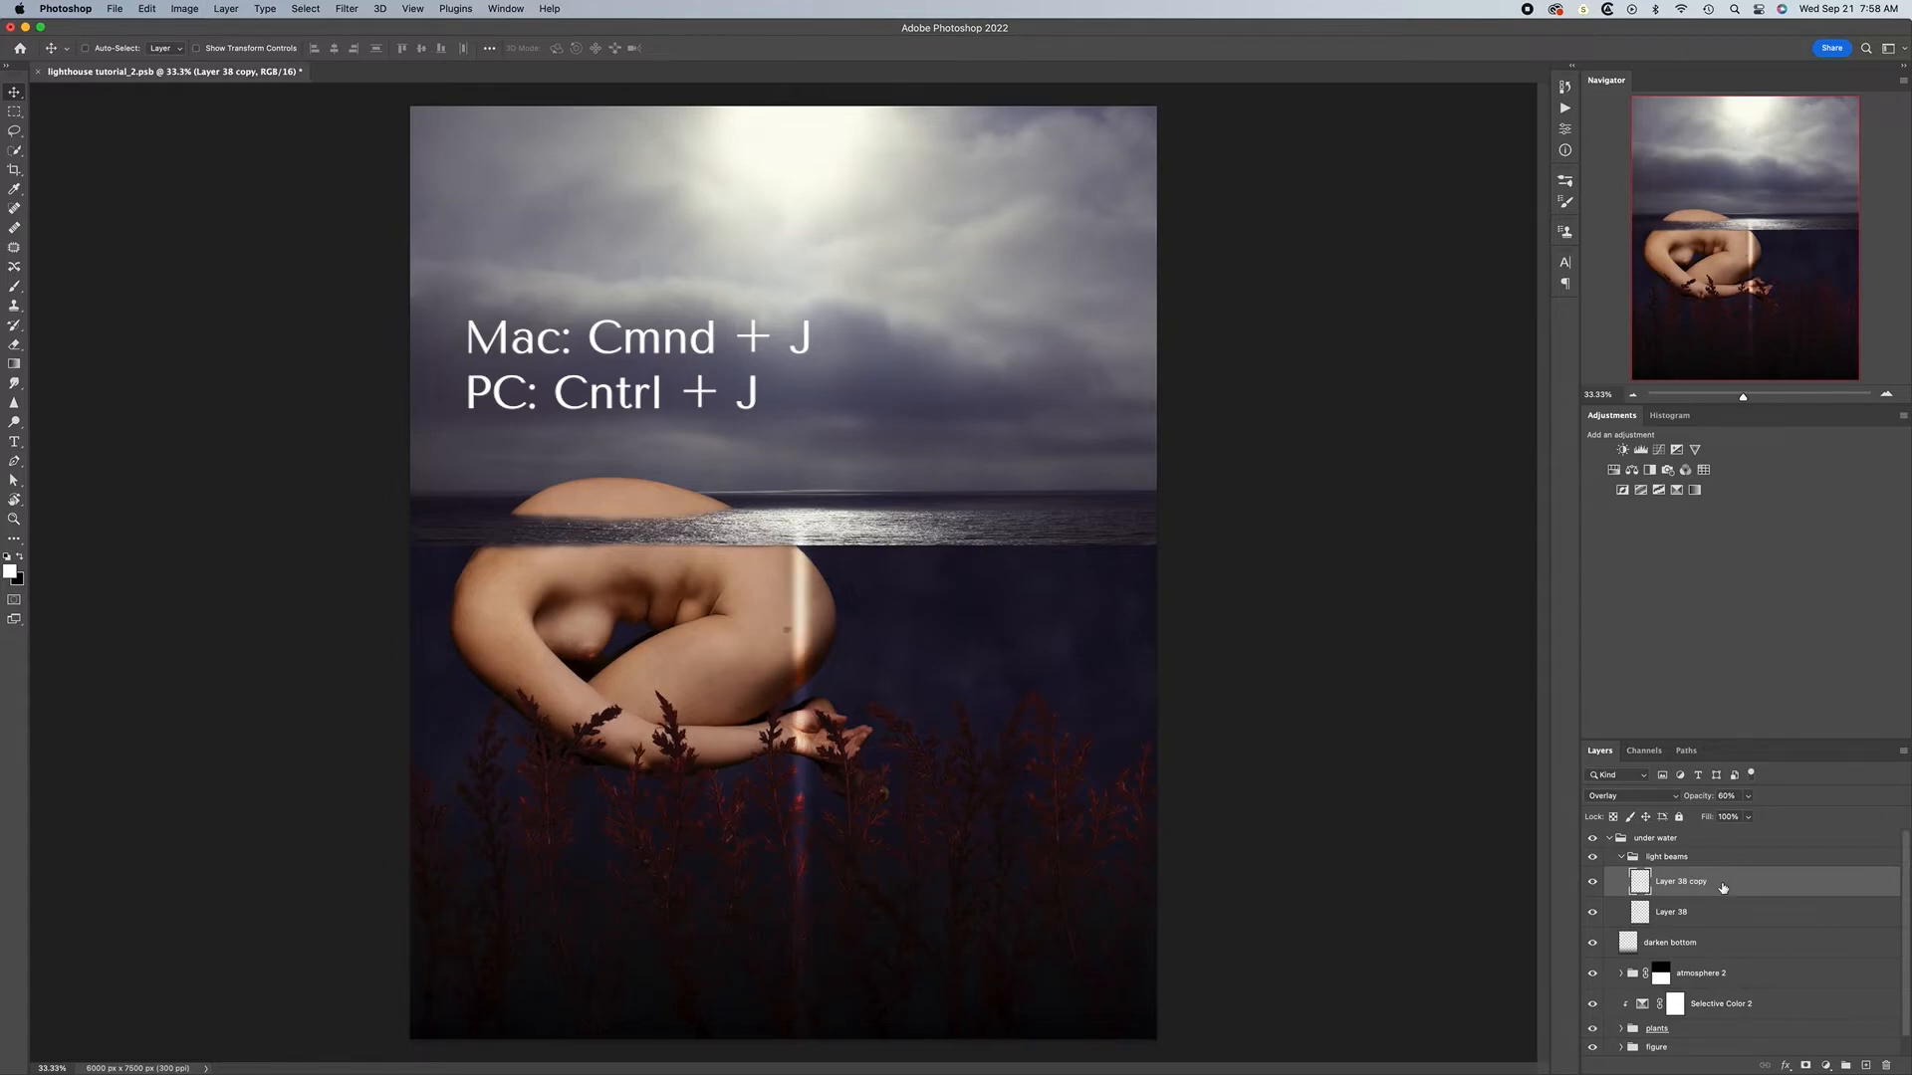
pyautogui.click(1678, 799)
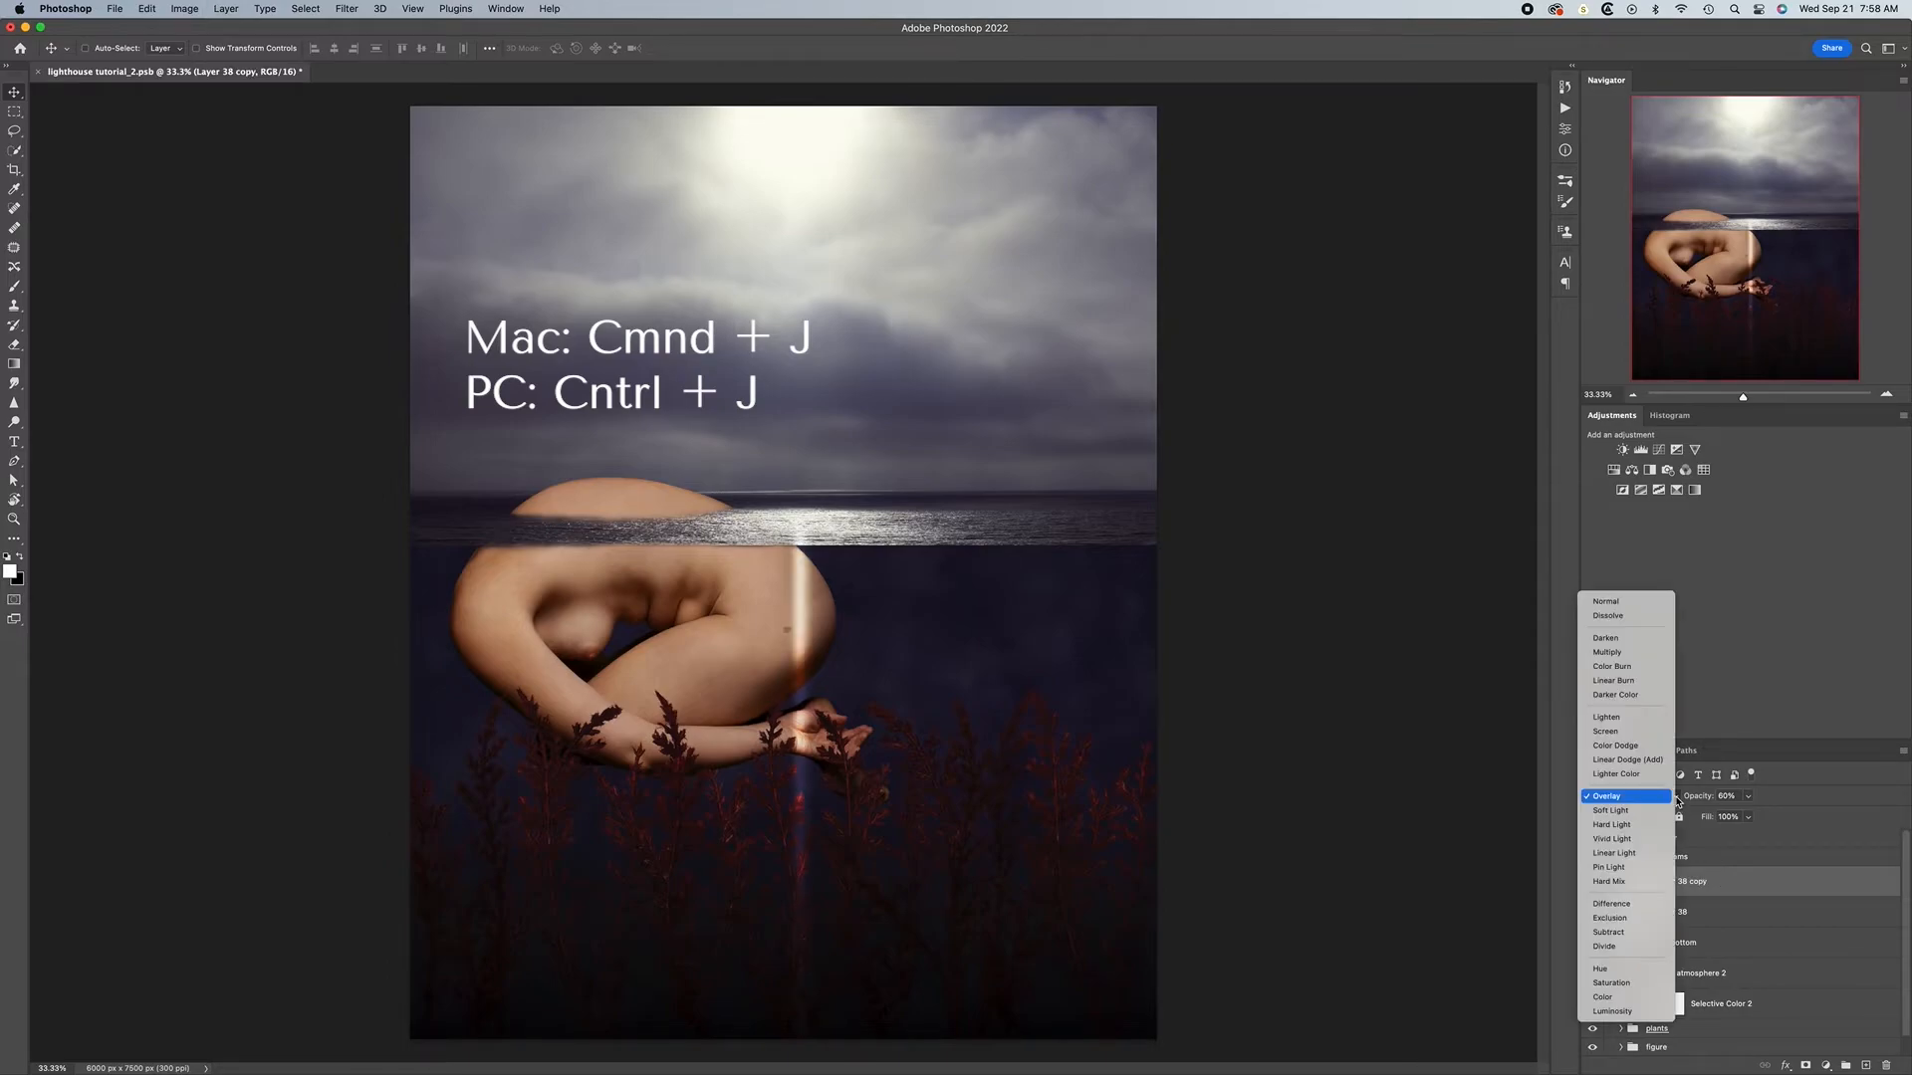
pyautogui.click(1653, 810)
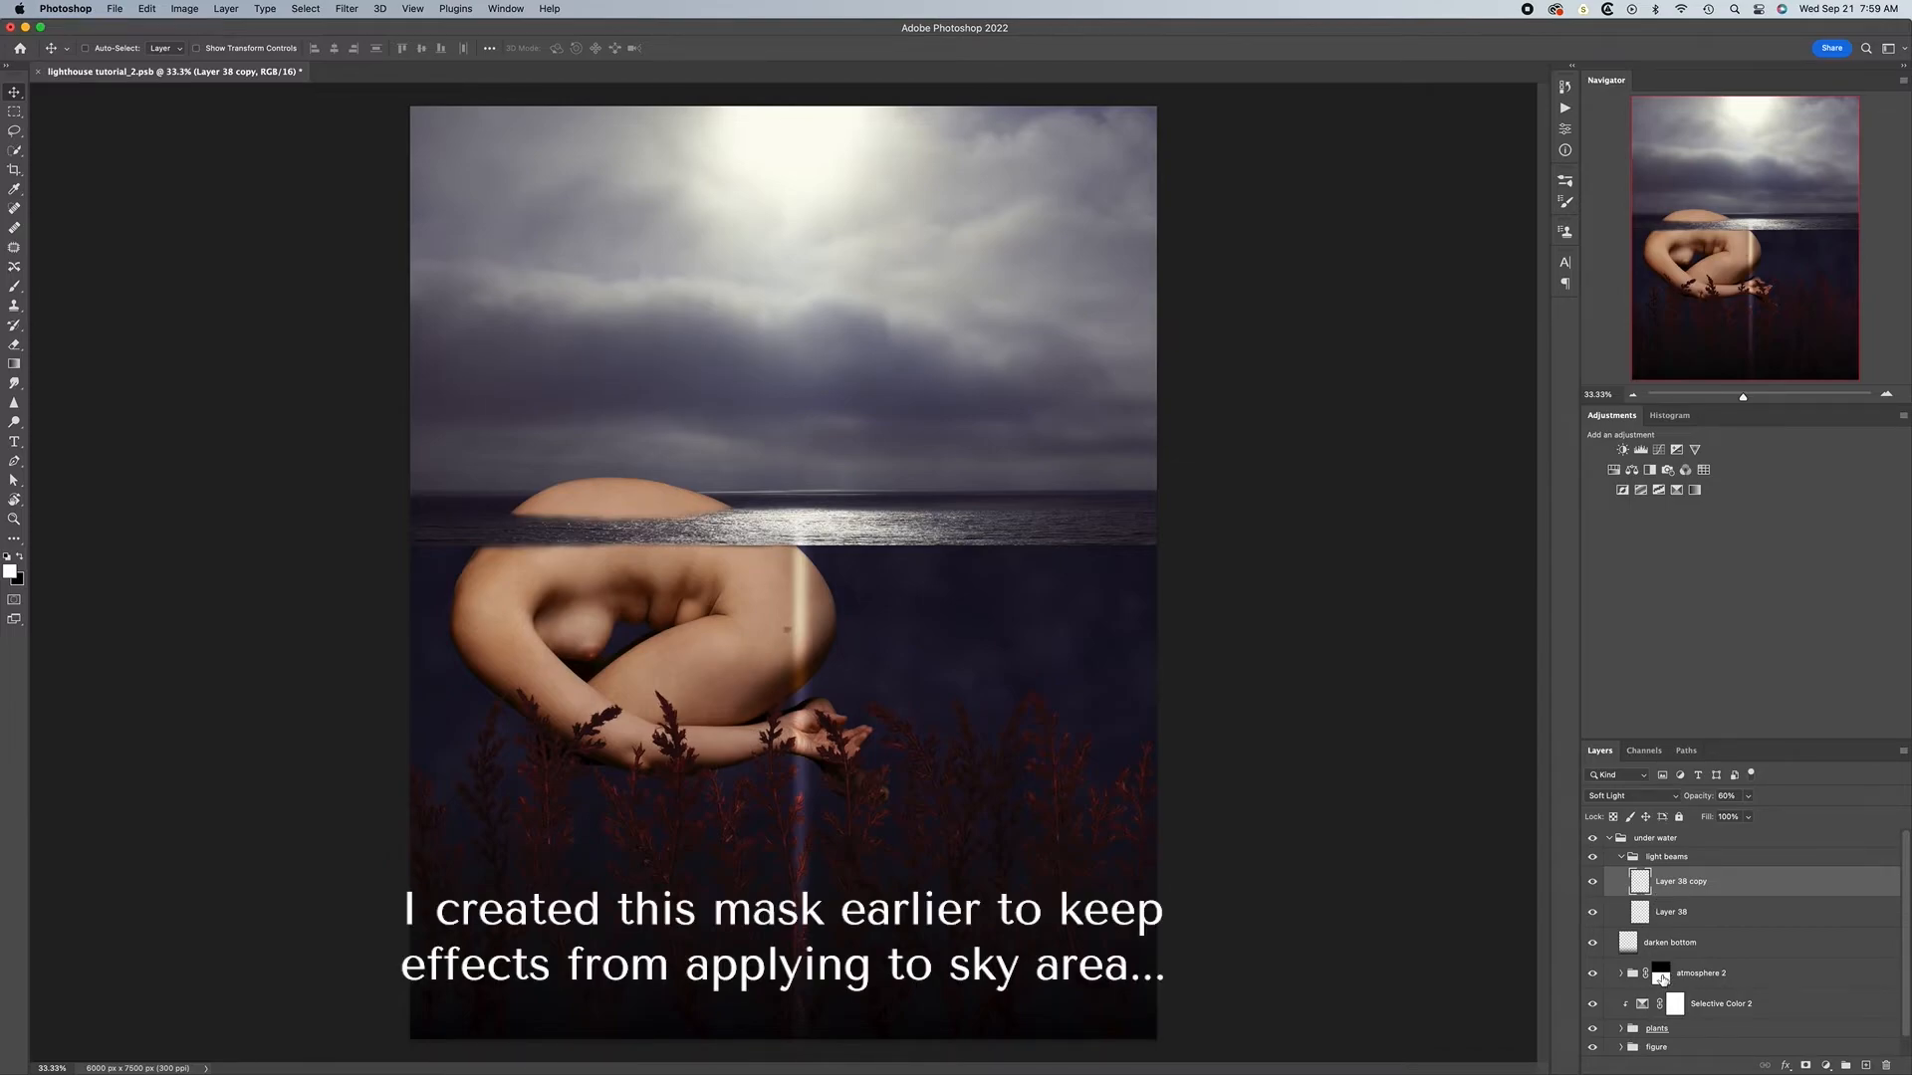
pyautogui.moveTo(1661, 978); pyautogui.dragTo(1665, 867)
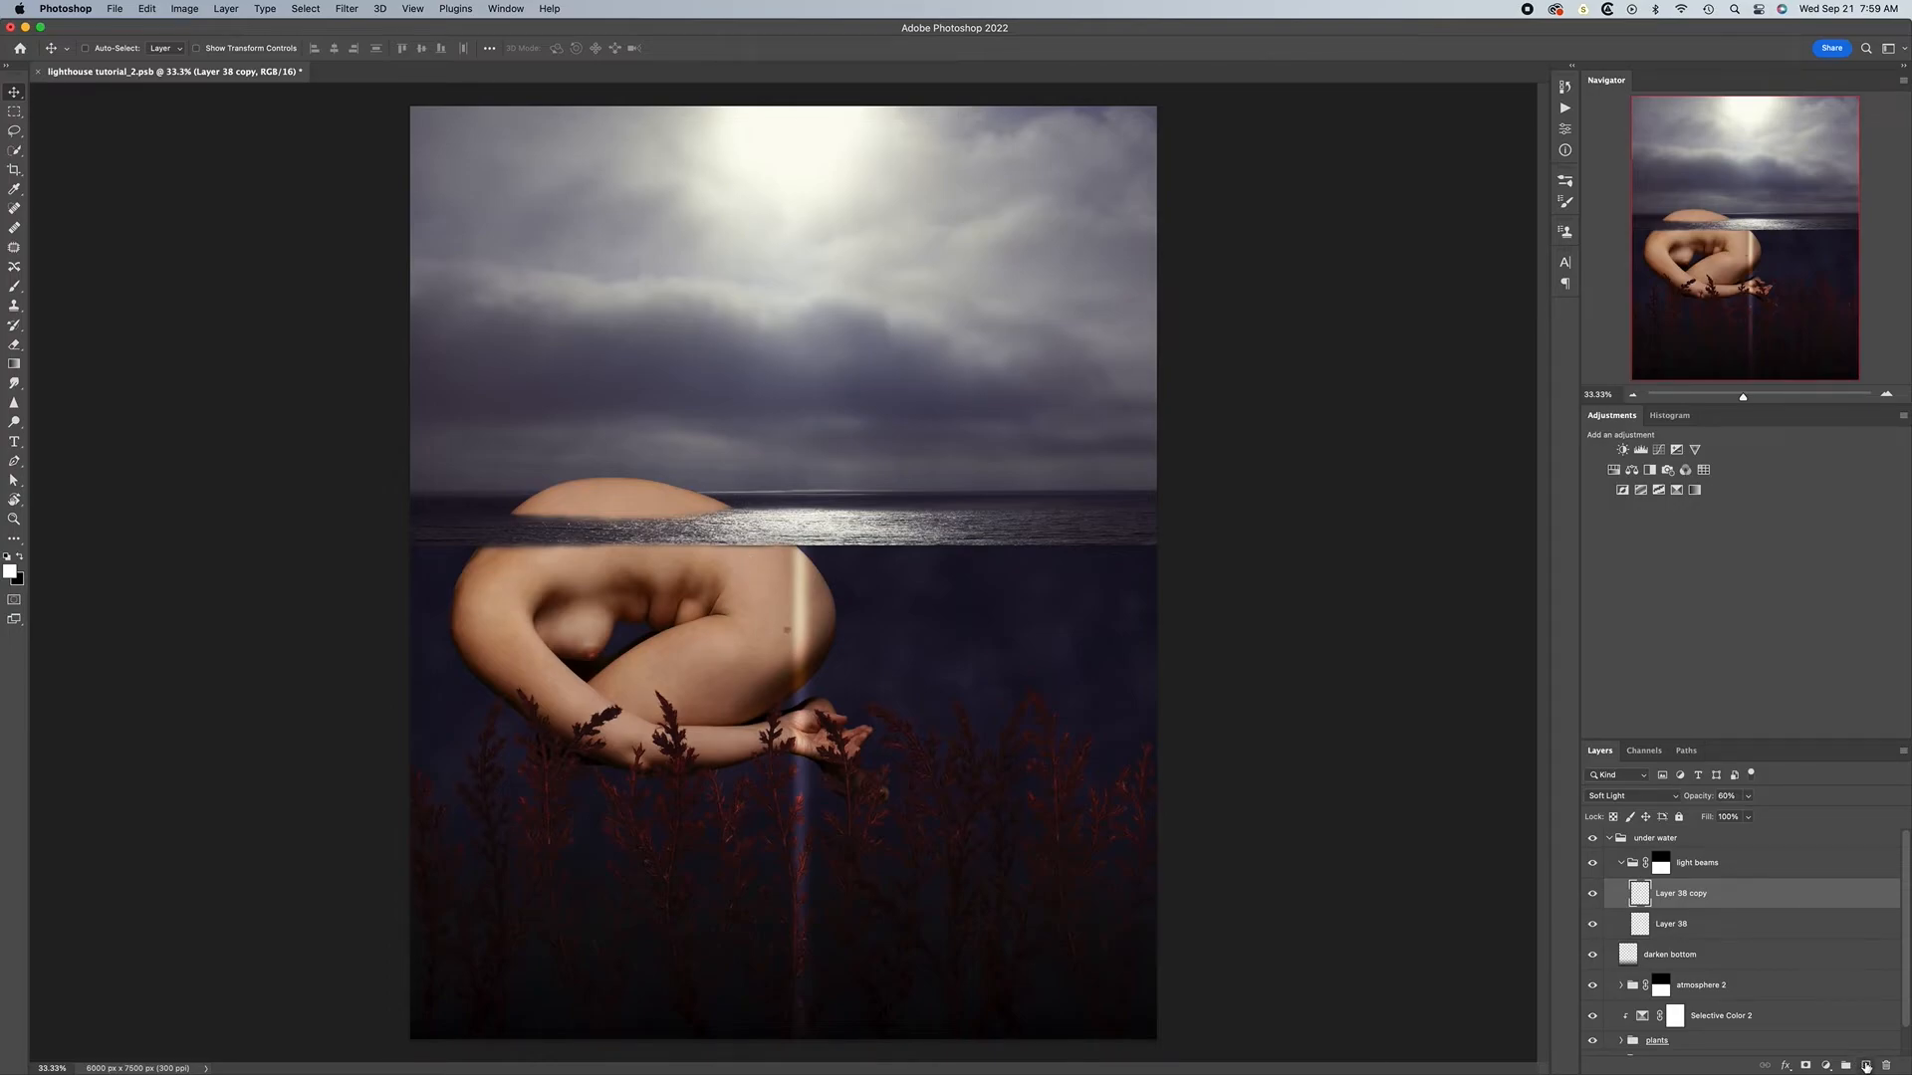
# Add a new layer and draw a Pen path from the water reflection slanting down to the right past the canvas's bottom edge
pyautogui.click(1865, 1066)
pyautogui.press('p')
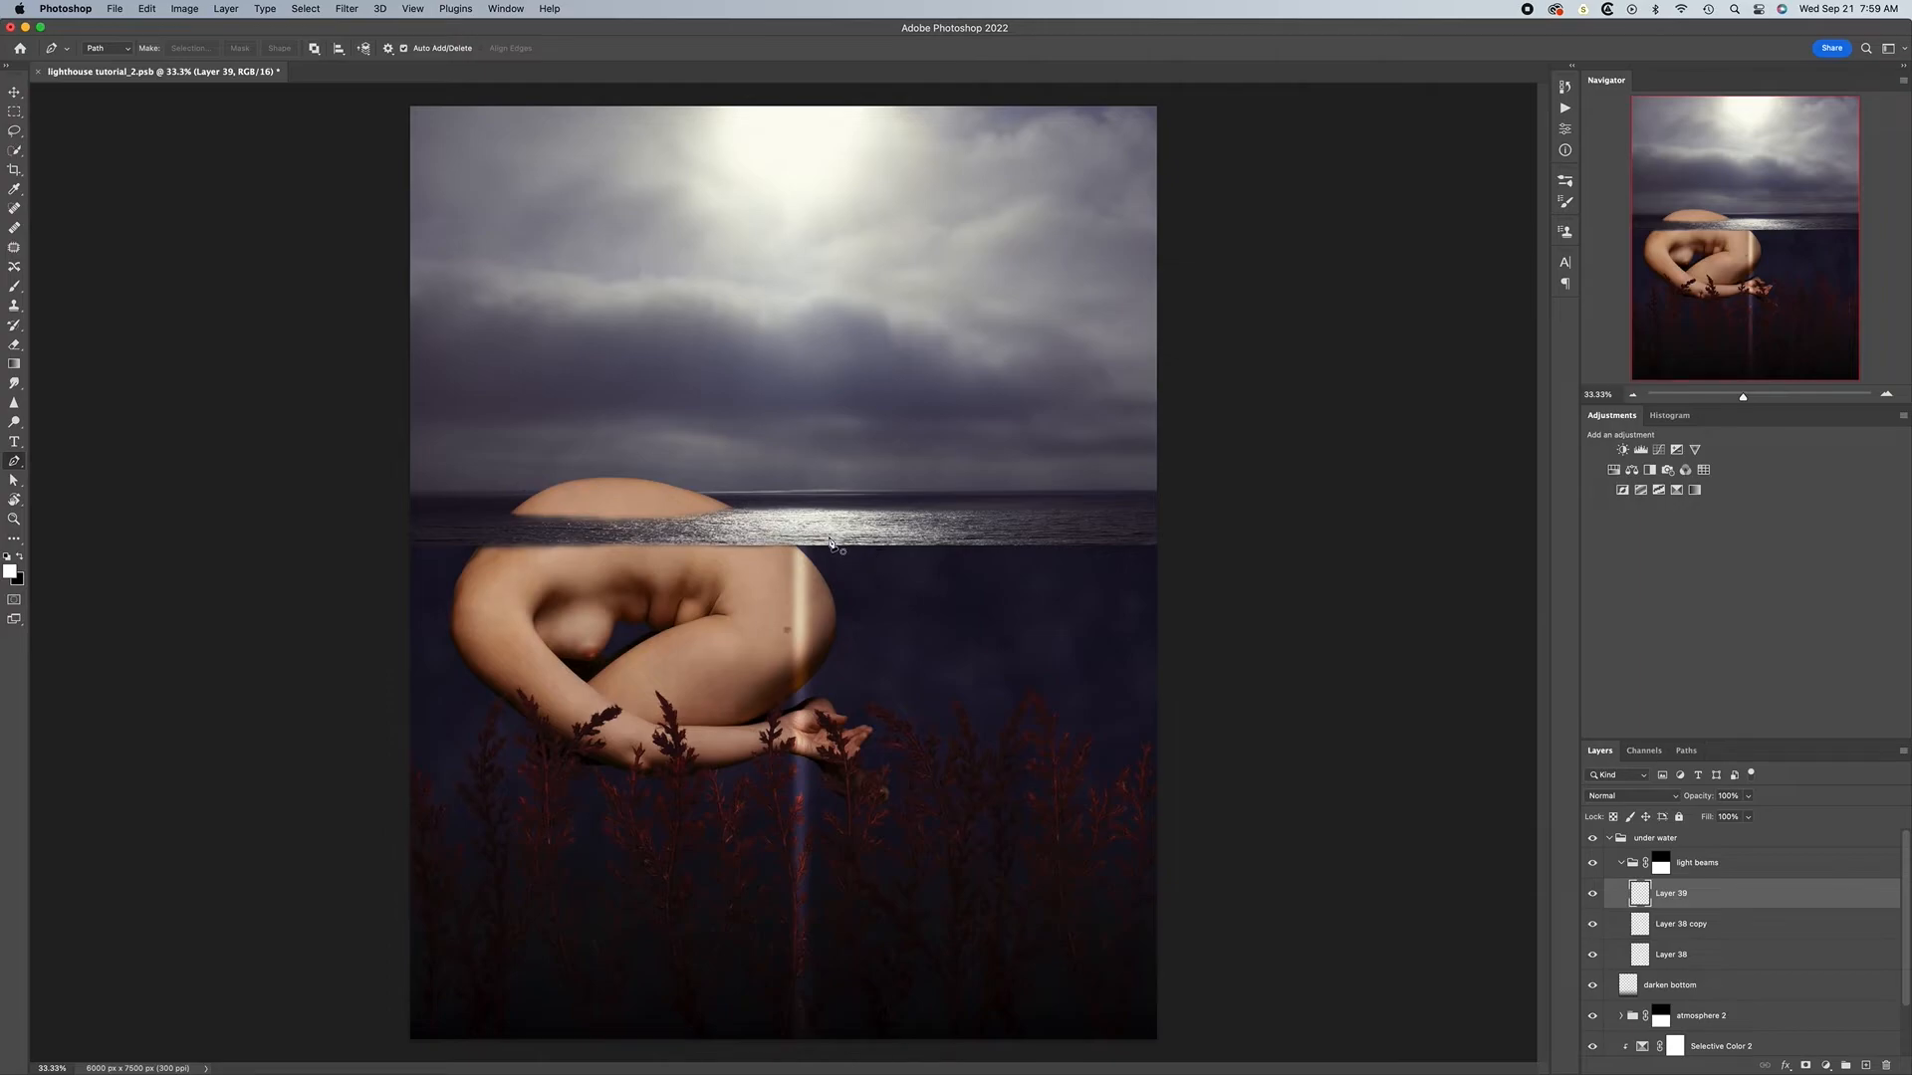
pyautogui.click(825, 535)
pyautogui.click(885, 1046)
# Stroke the right-slanting path with a smaller soft white brush, deselect the path, and return to the layer list
pyautogui.press('b')
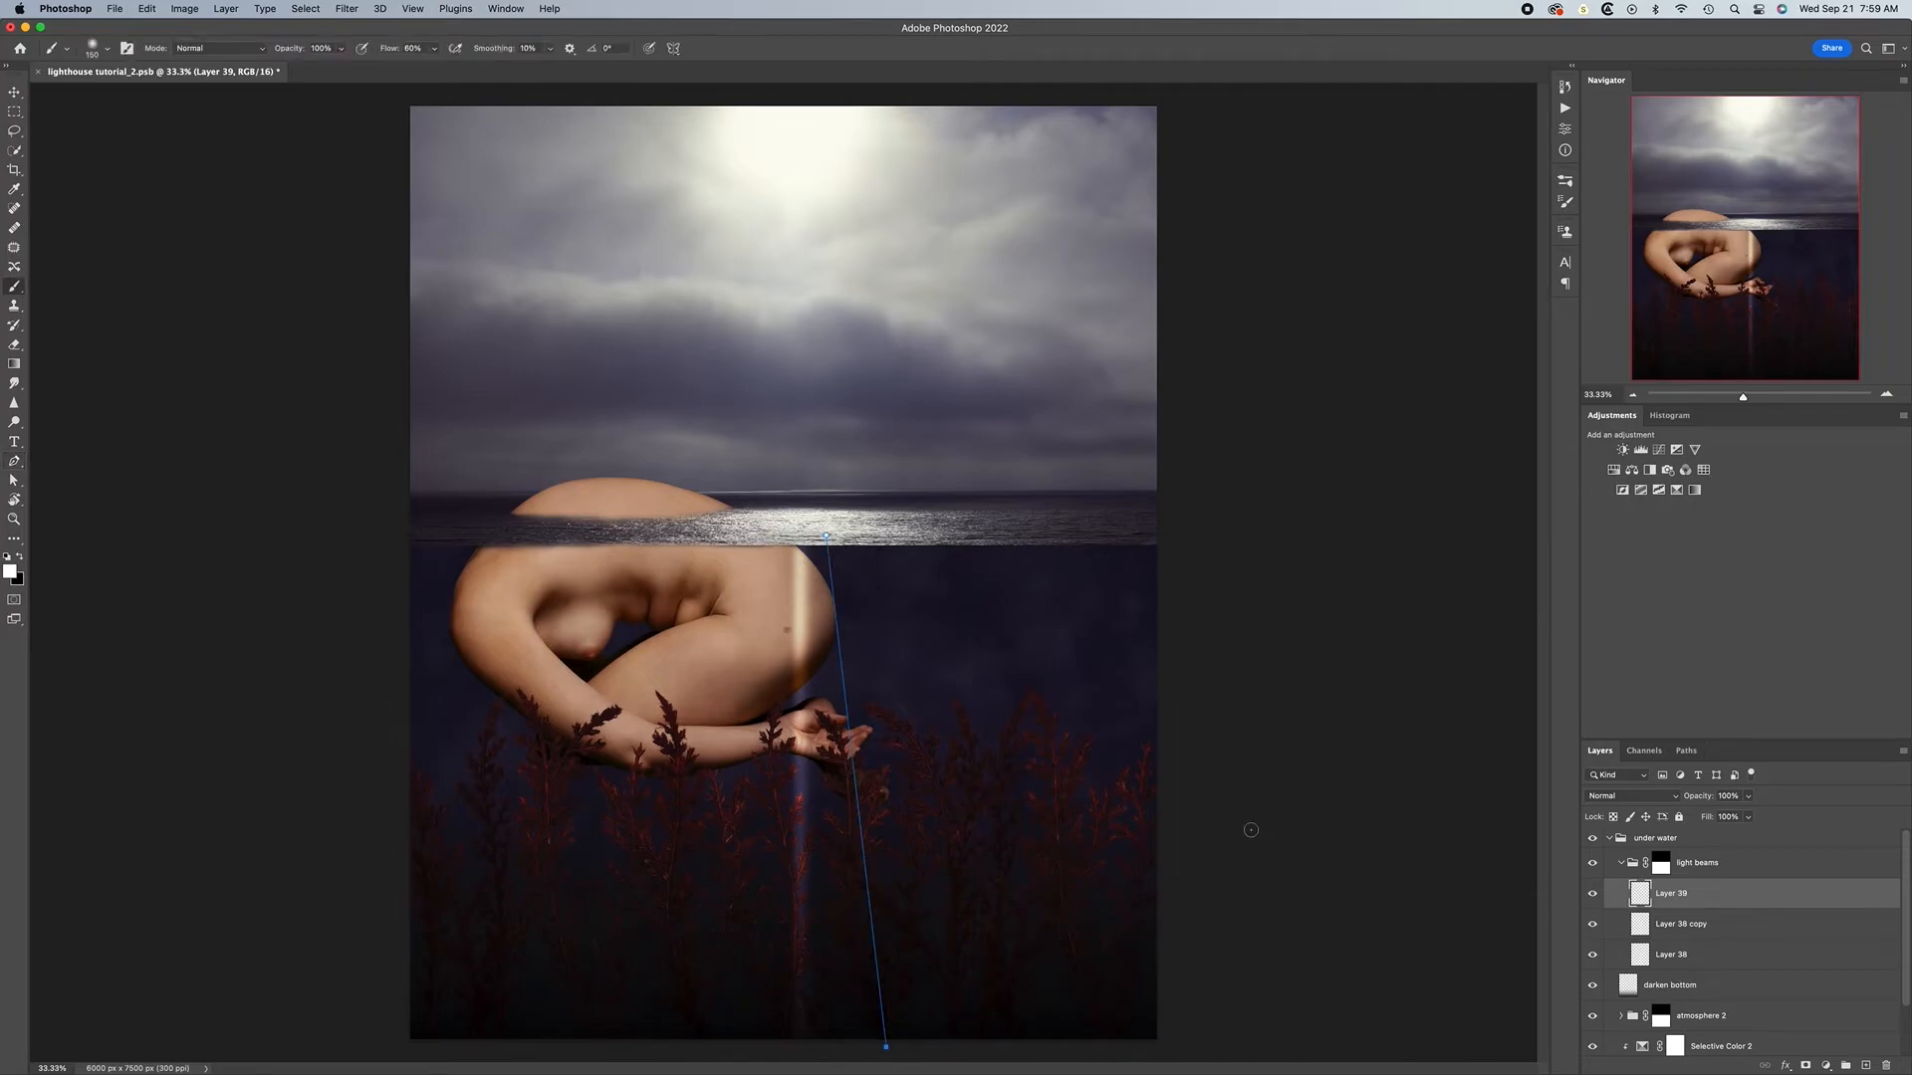
pyautogui.press('[')
pyautogui.press('[')
pyautogui.click(1686, 751)
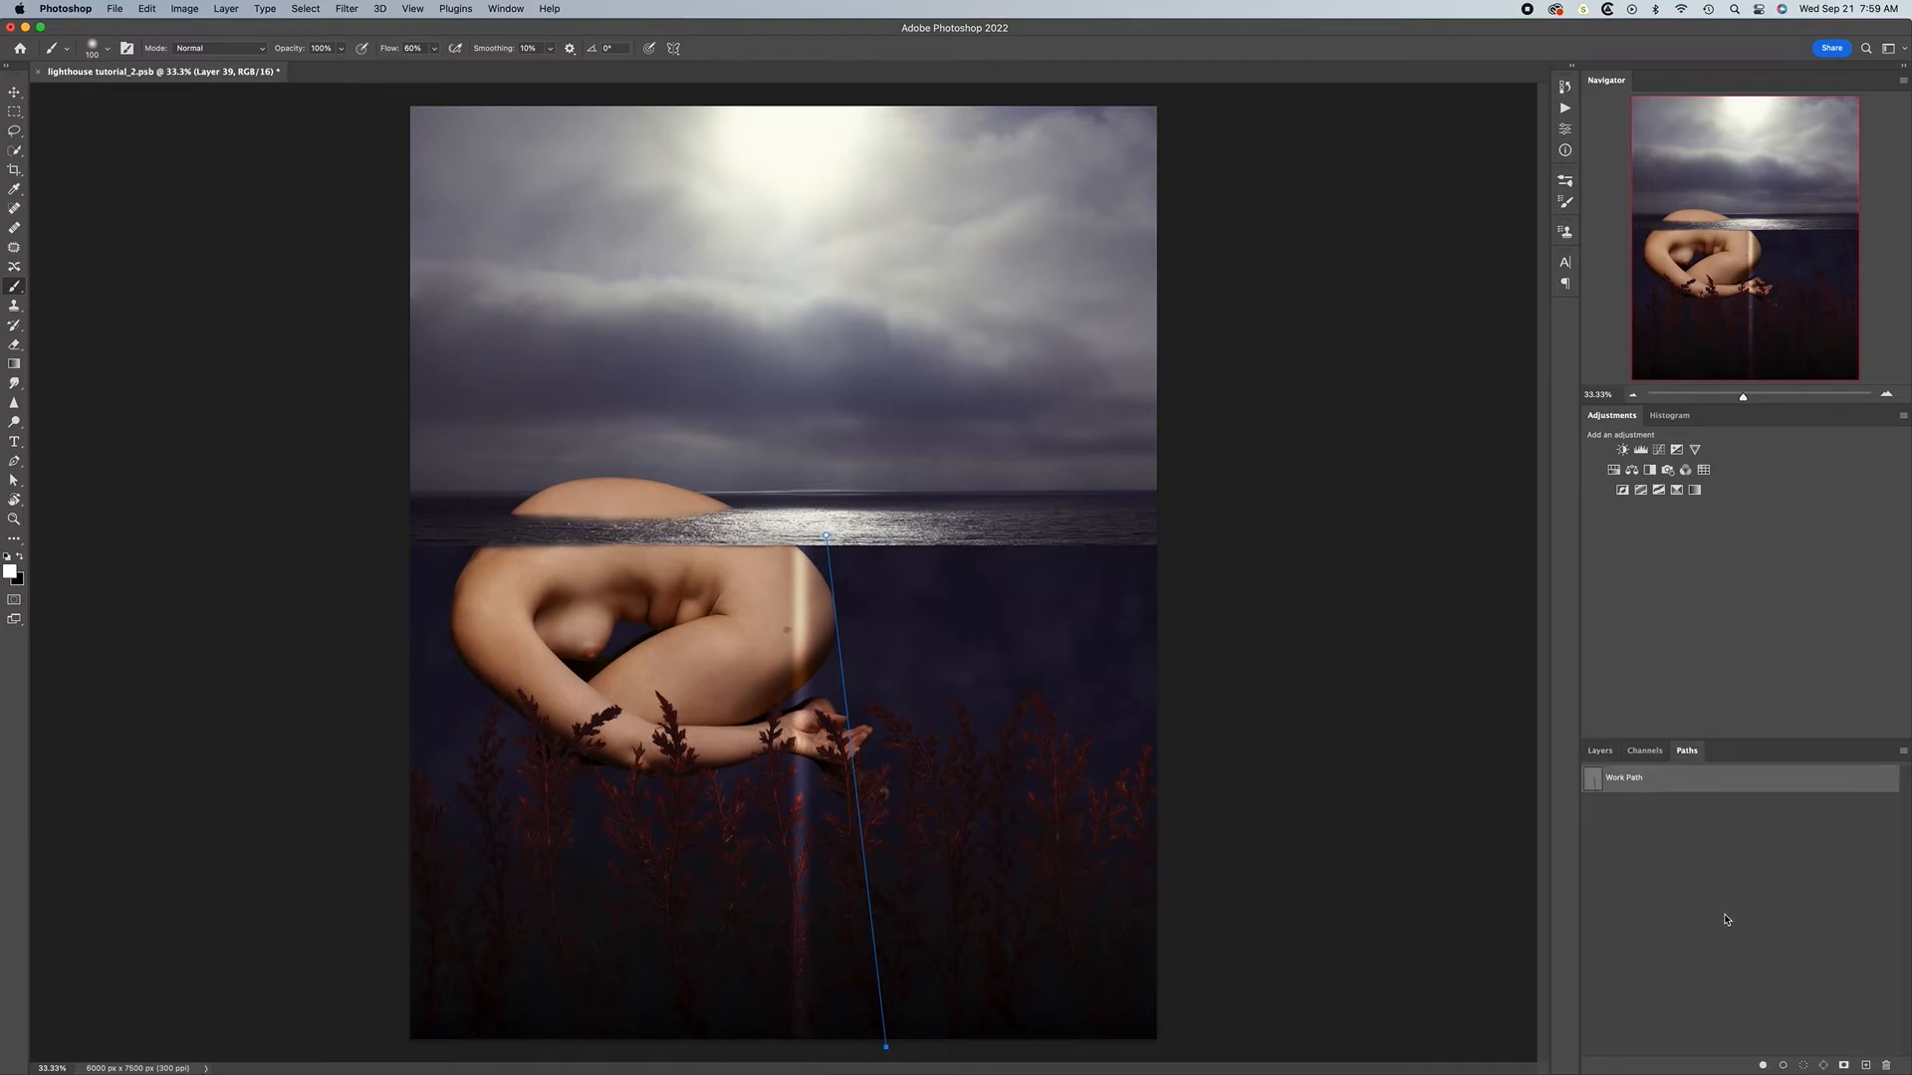
pyautogui.click(1784, 1066)
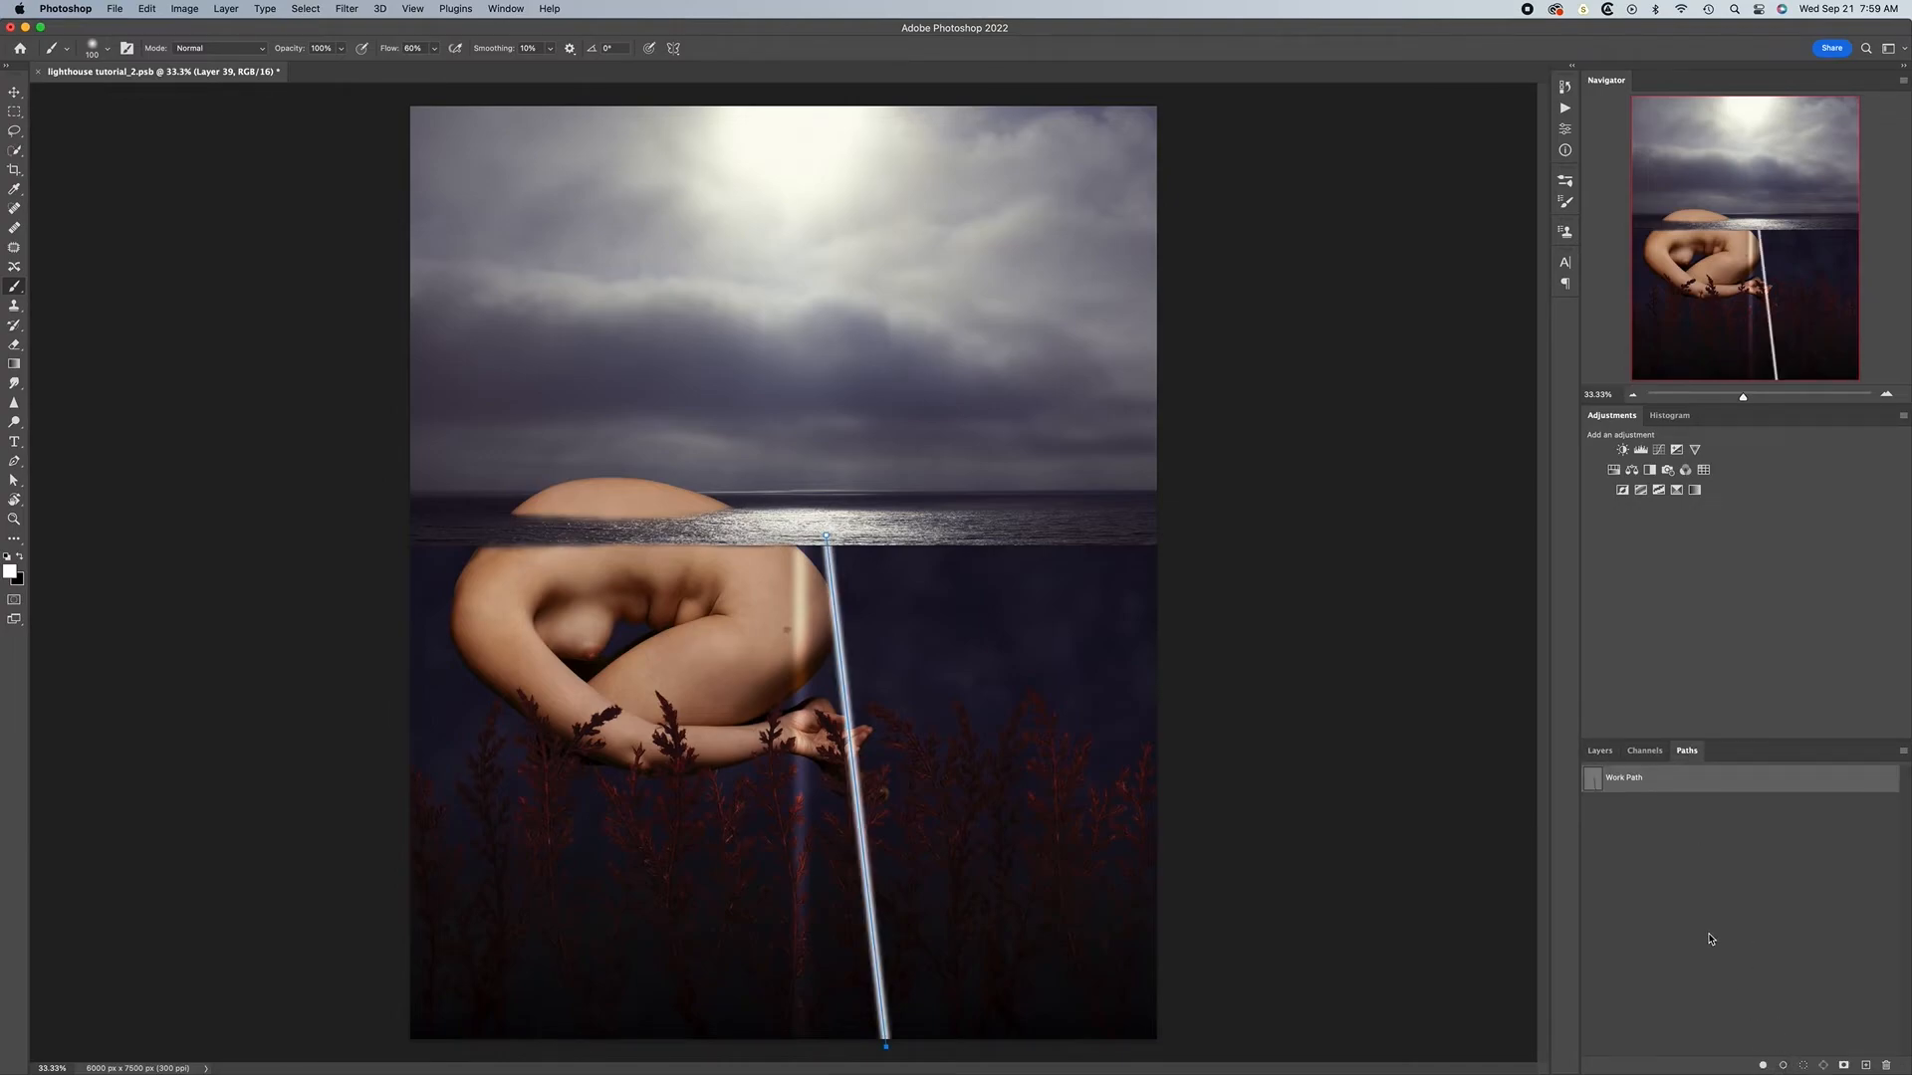
pyautogui.click(1709, 939)
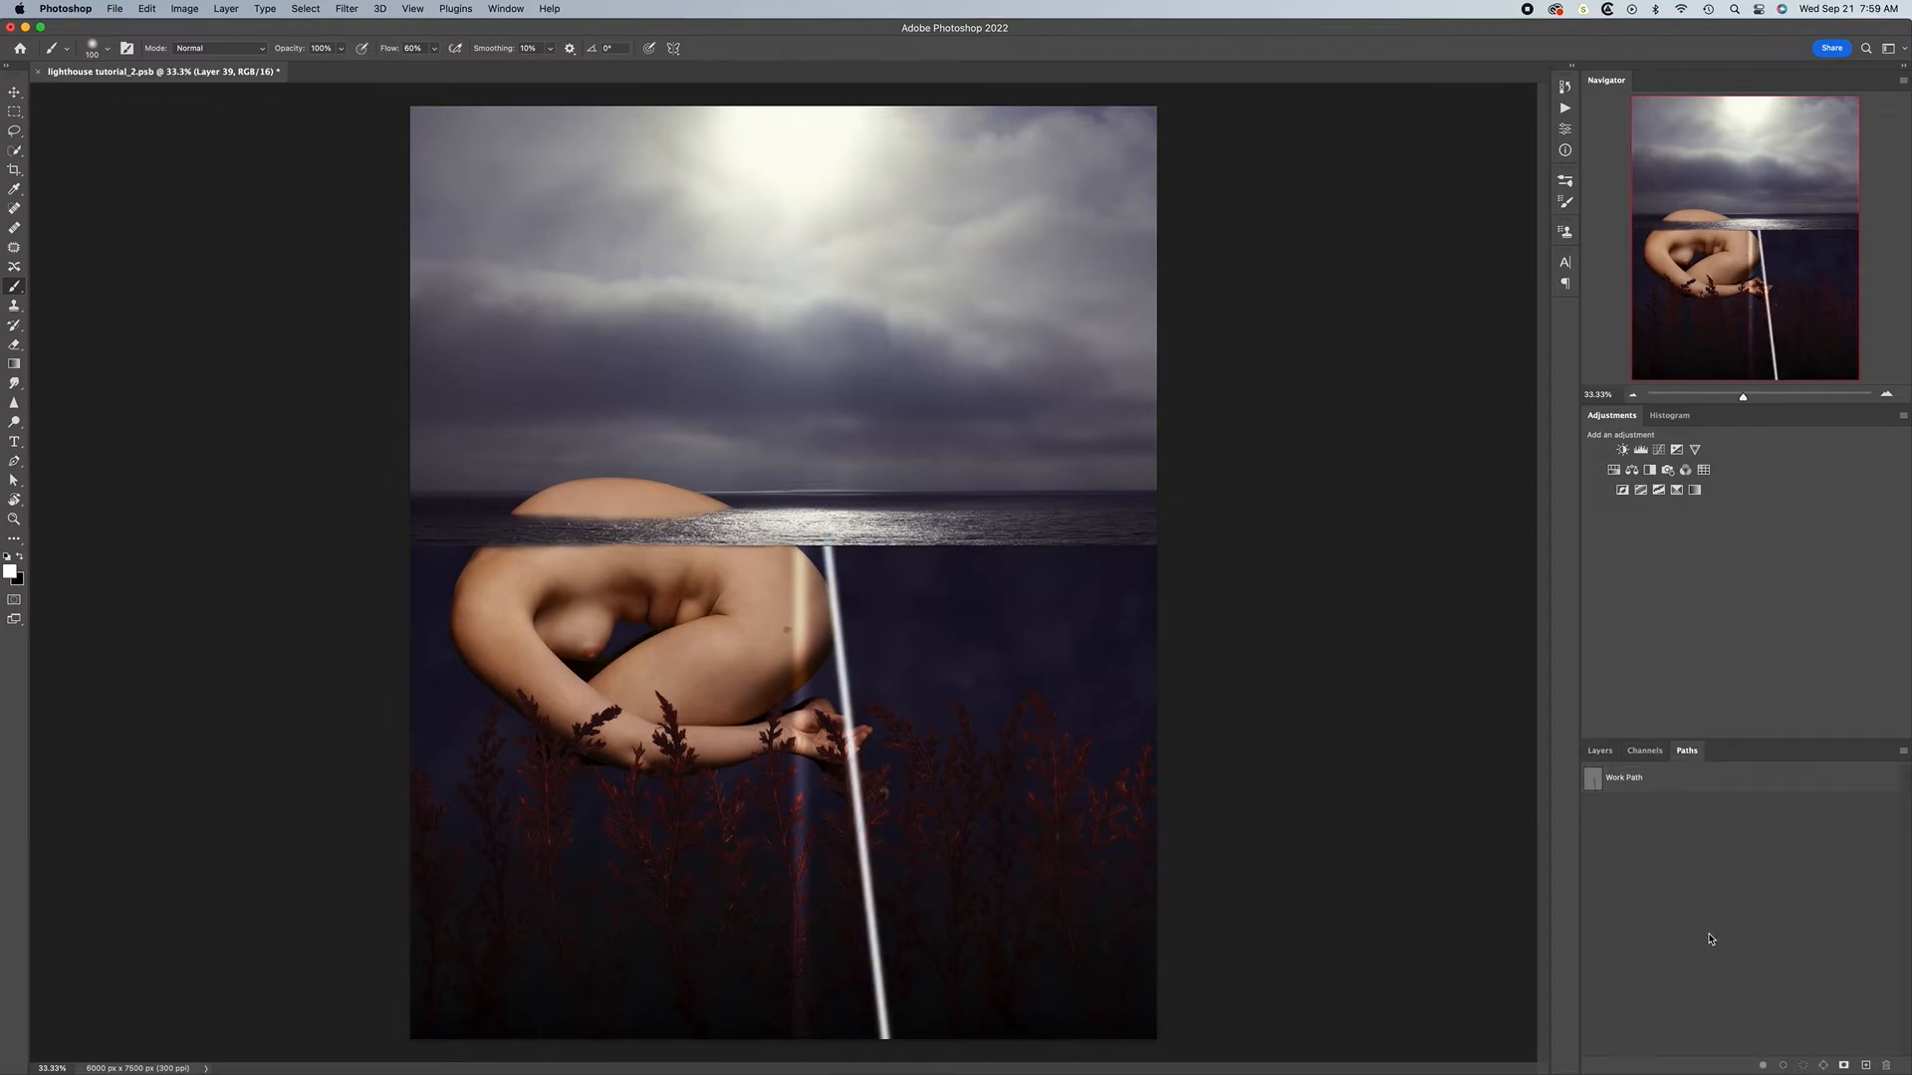
pyautogui.click(1599, 751)
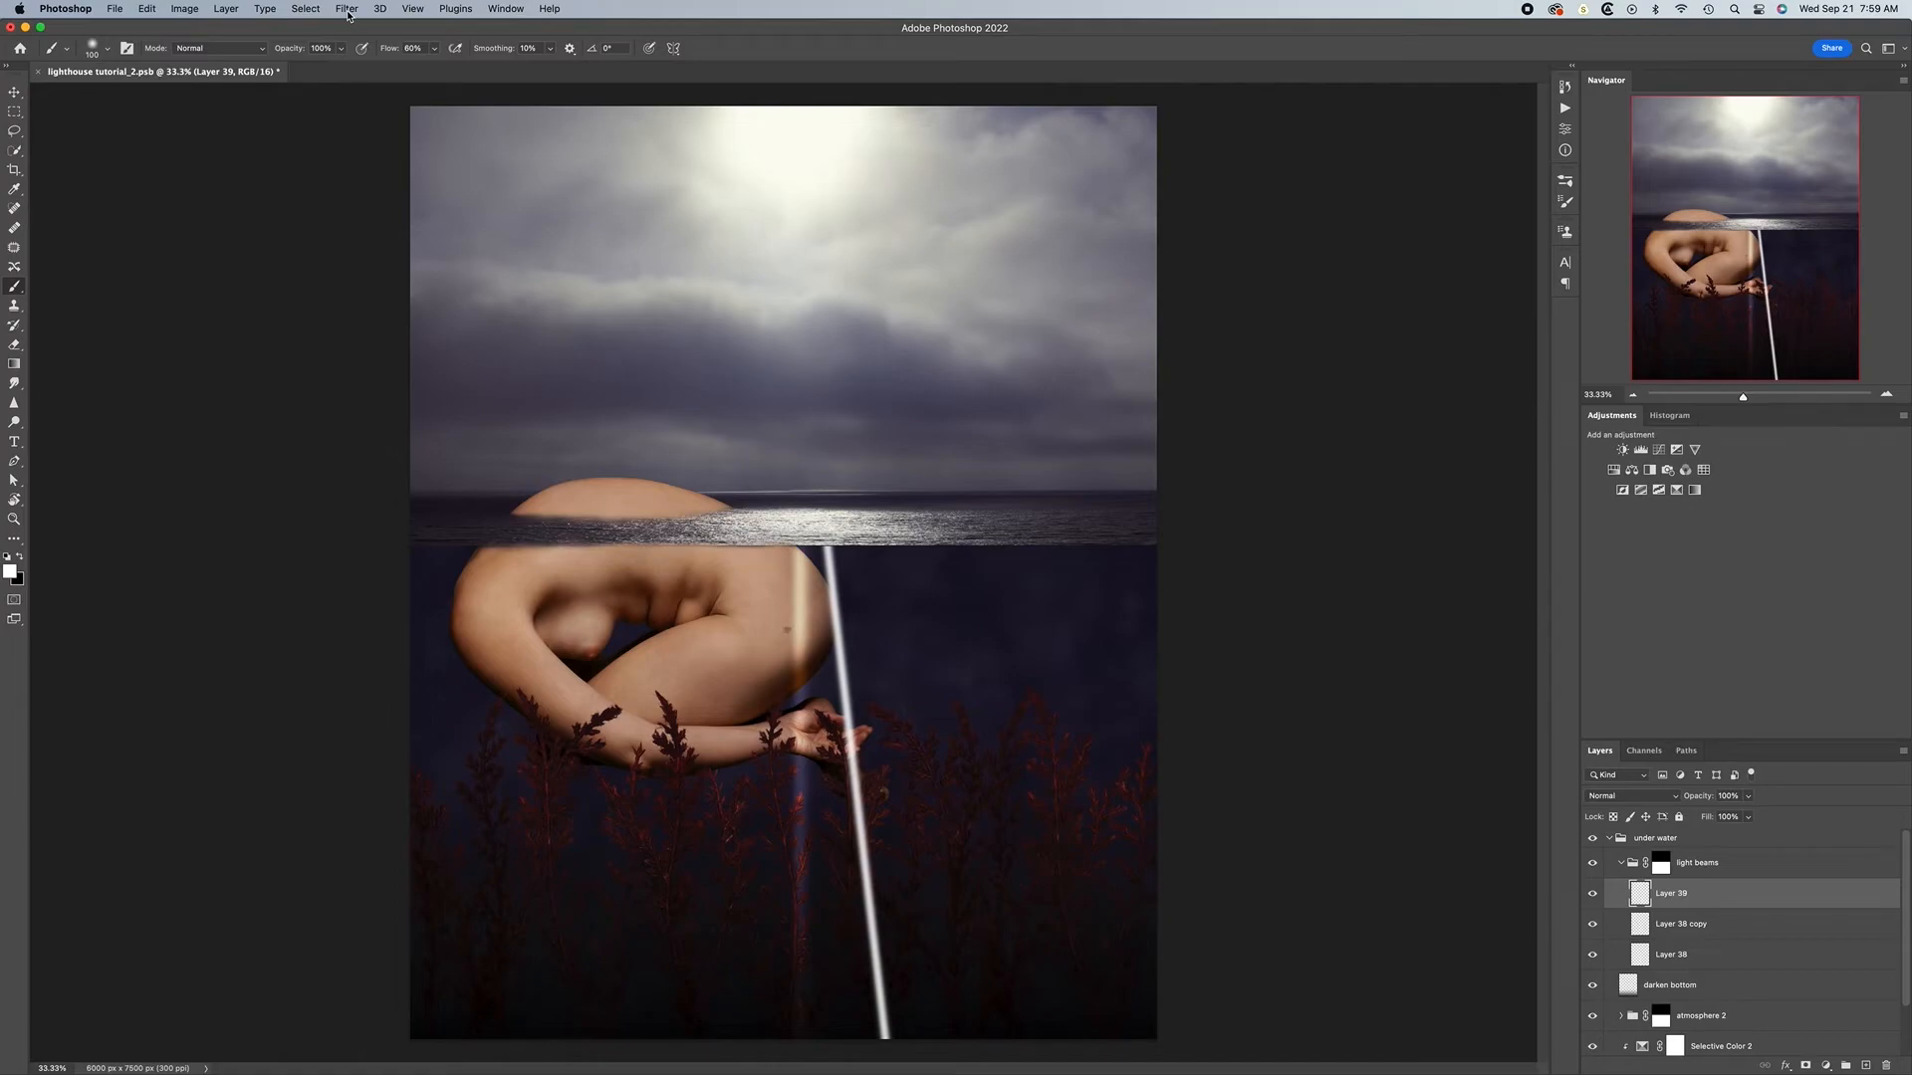
# Apply a Zoom Radial Blur to the right-slanting beam with the blur center moved slightly right, and repeat it twice
pyautogui.click(347, 9)
pyautogui.moveTo(448, 202)
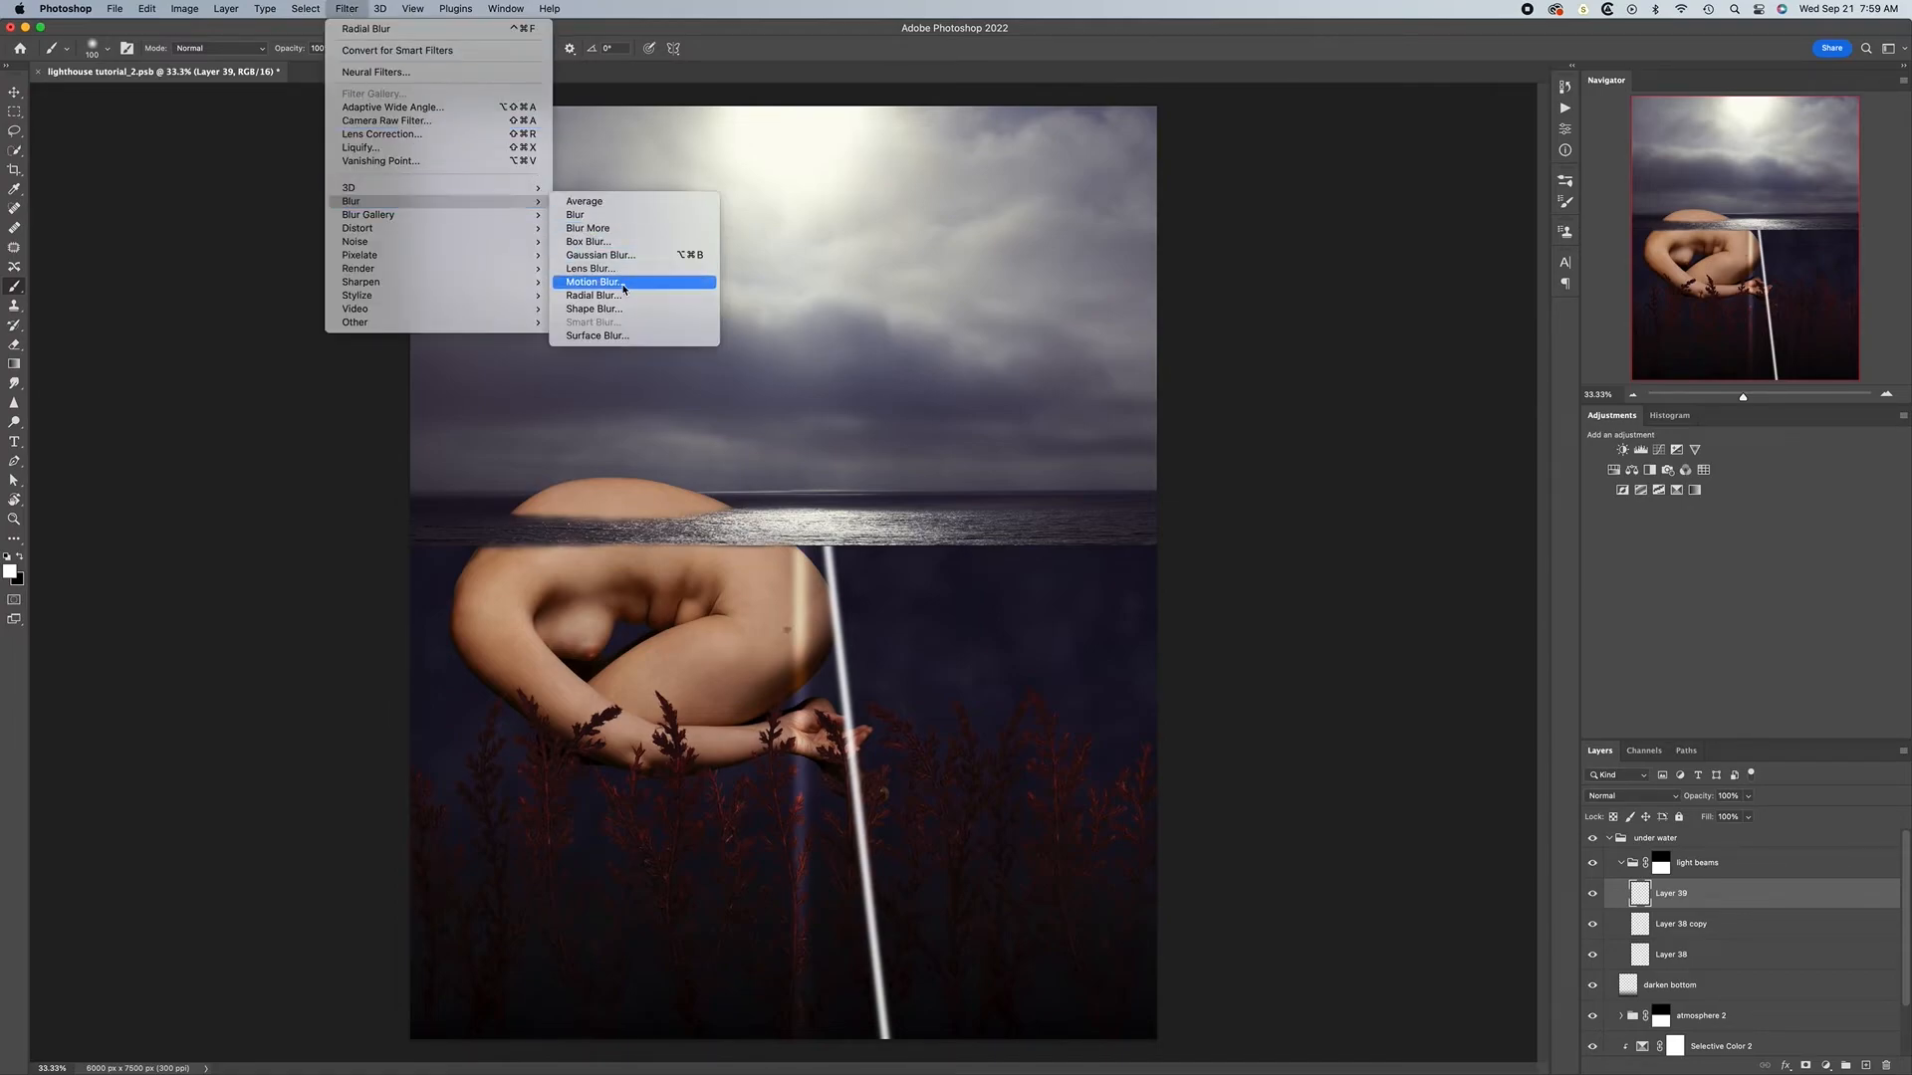
pyautogui.click(597, 296)
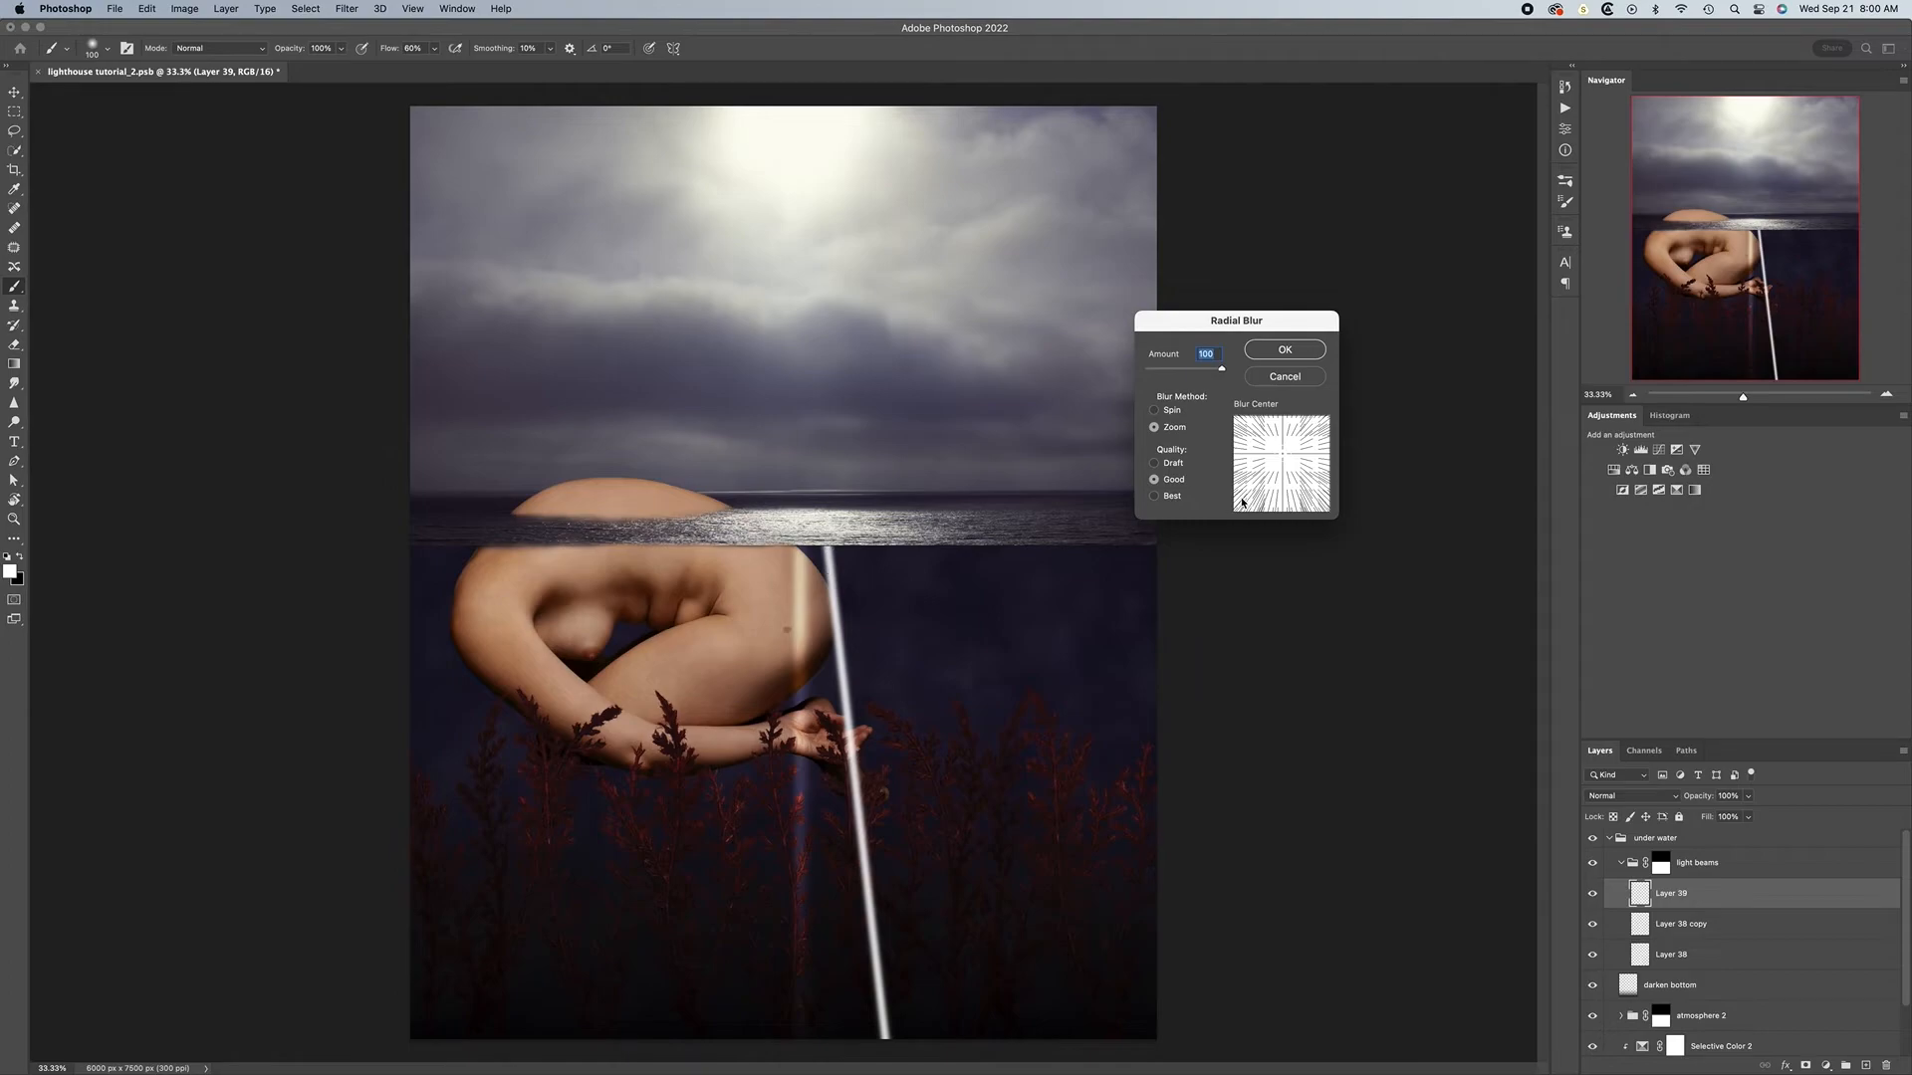
pyautogui.moveTo(1284, 457); pyautogui.dragTo(1288, 459)
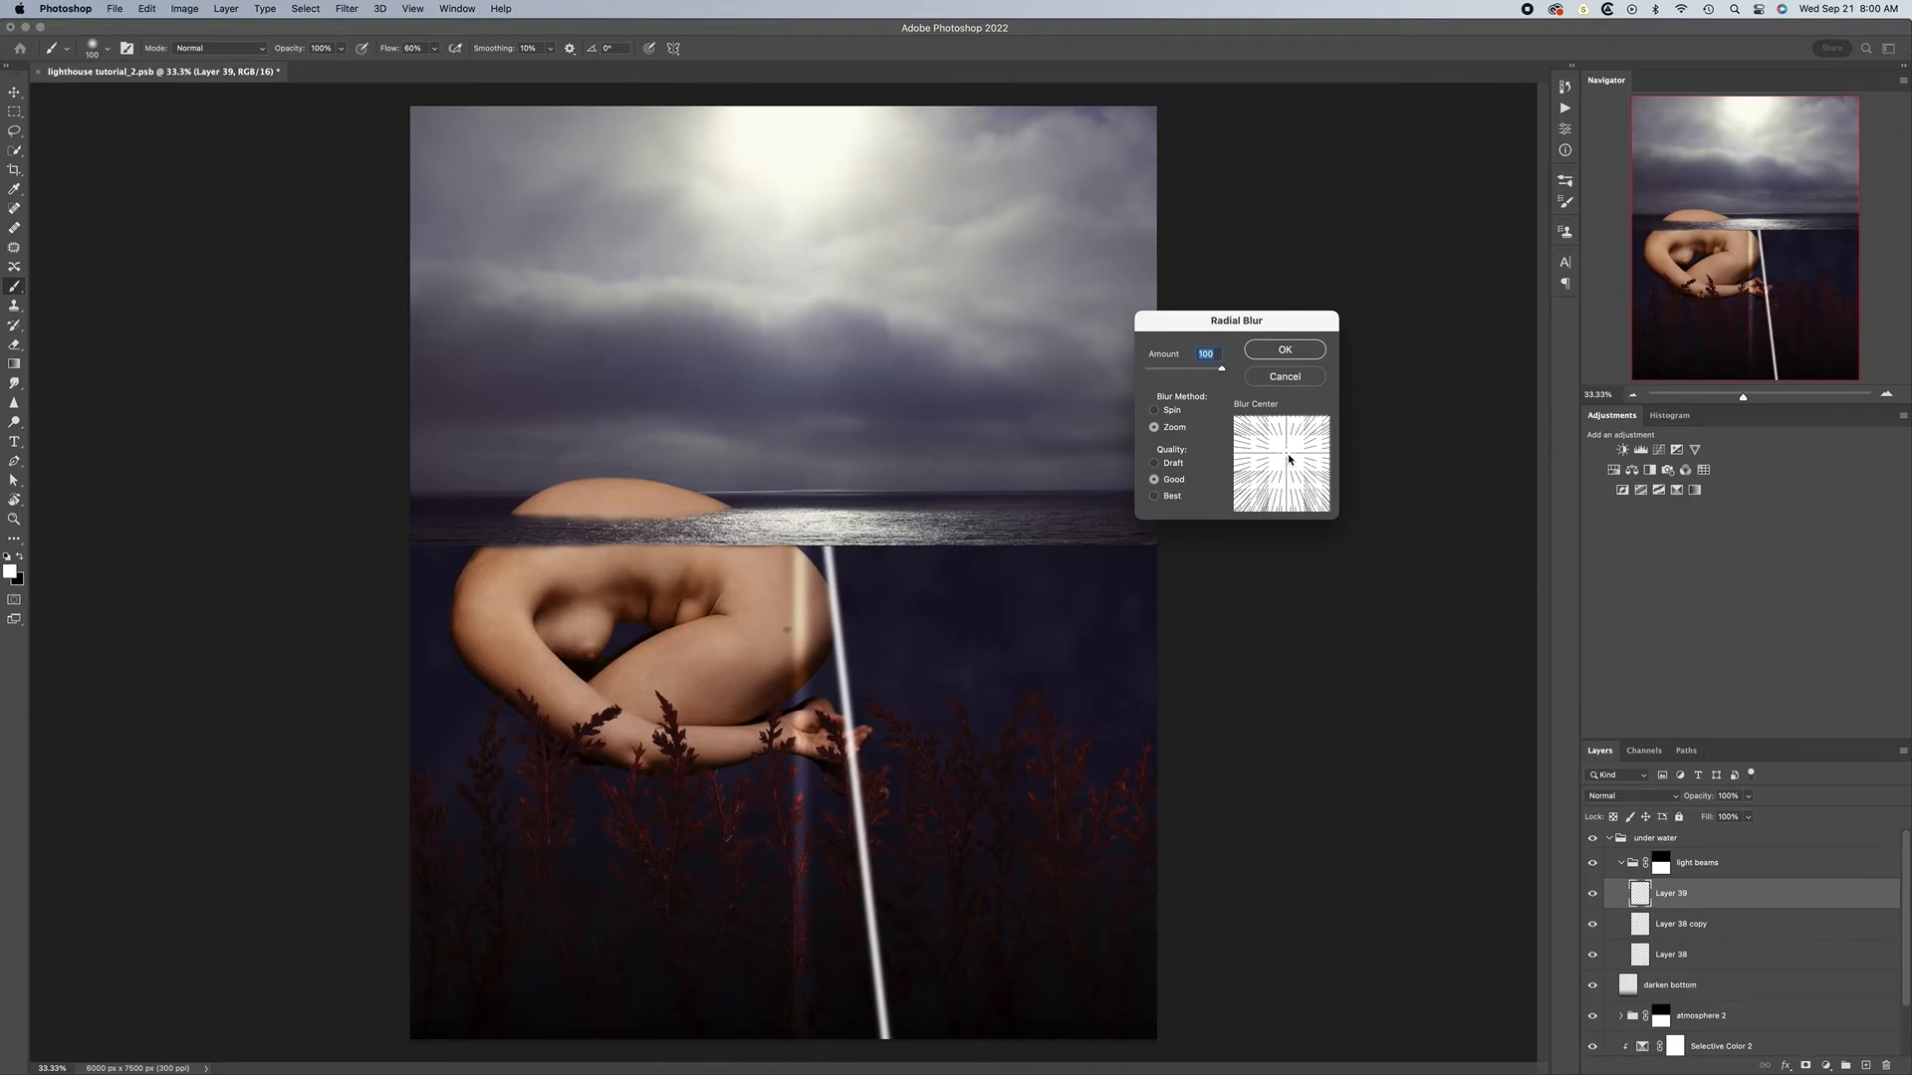
pyautogui.moveTo(1216, 374); pyautogui.dragTo(1204, 376)
pyautogui.click(1300, 355)
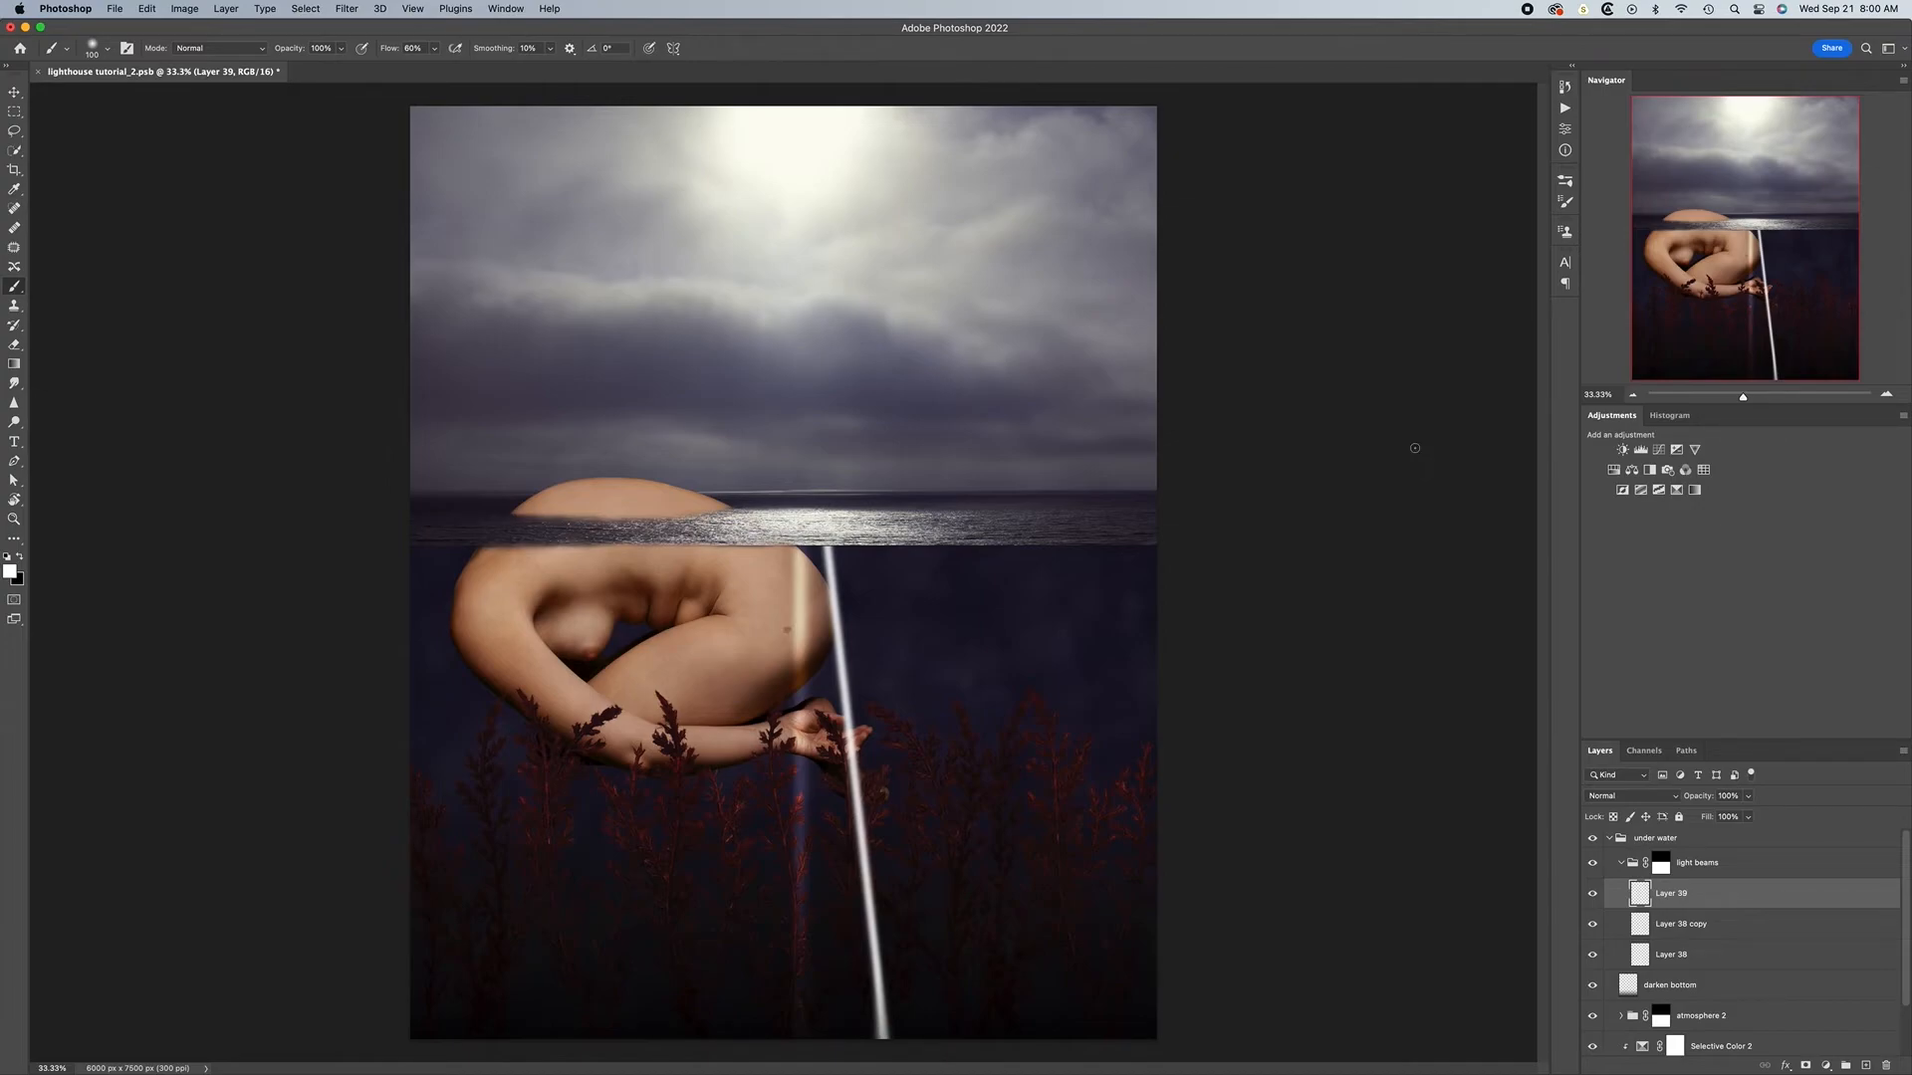
pyautogui.press('ctrl+super+f')
pyautogui.press('ctrl+super+f')
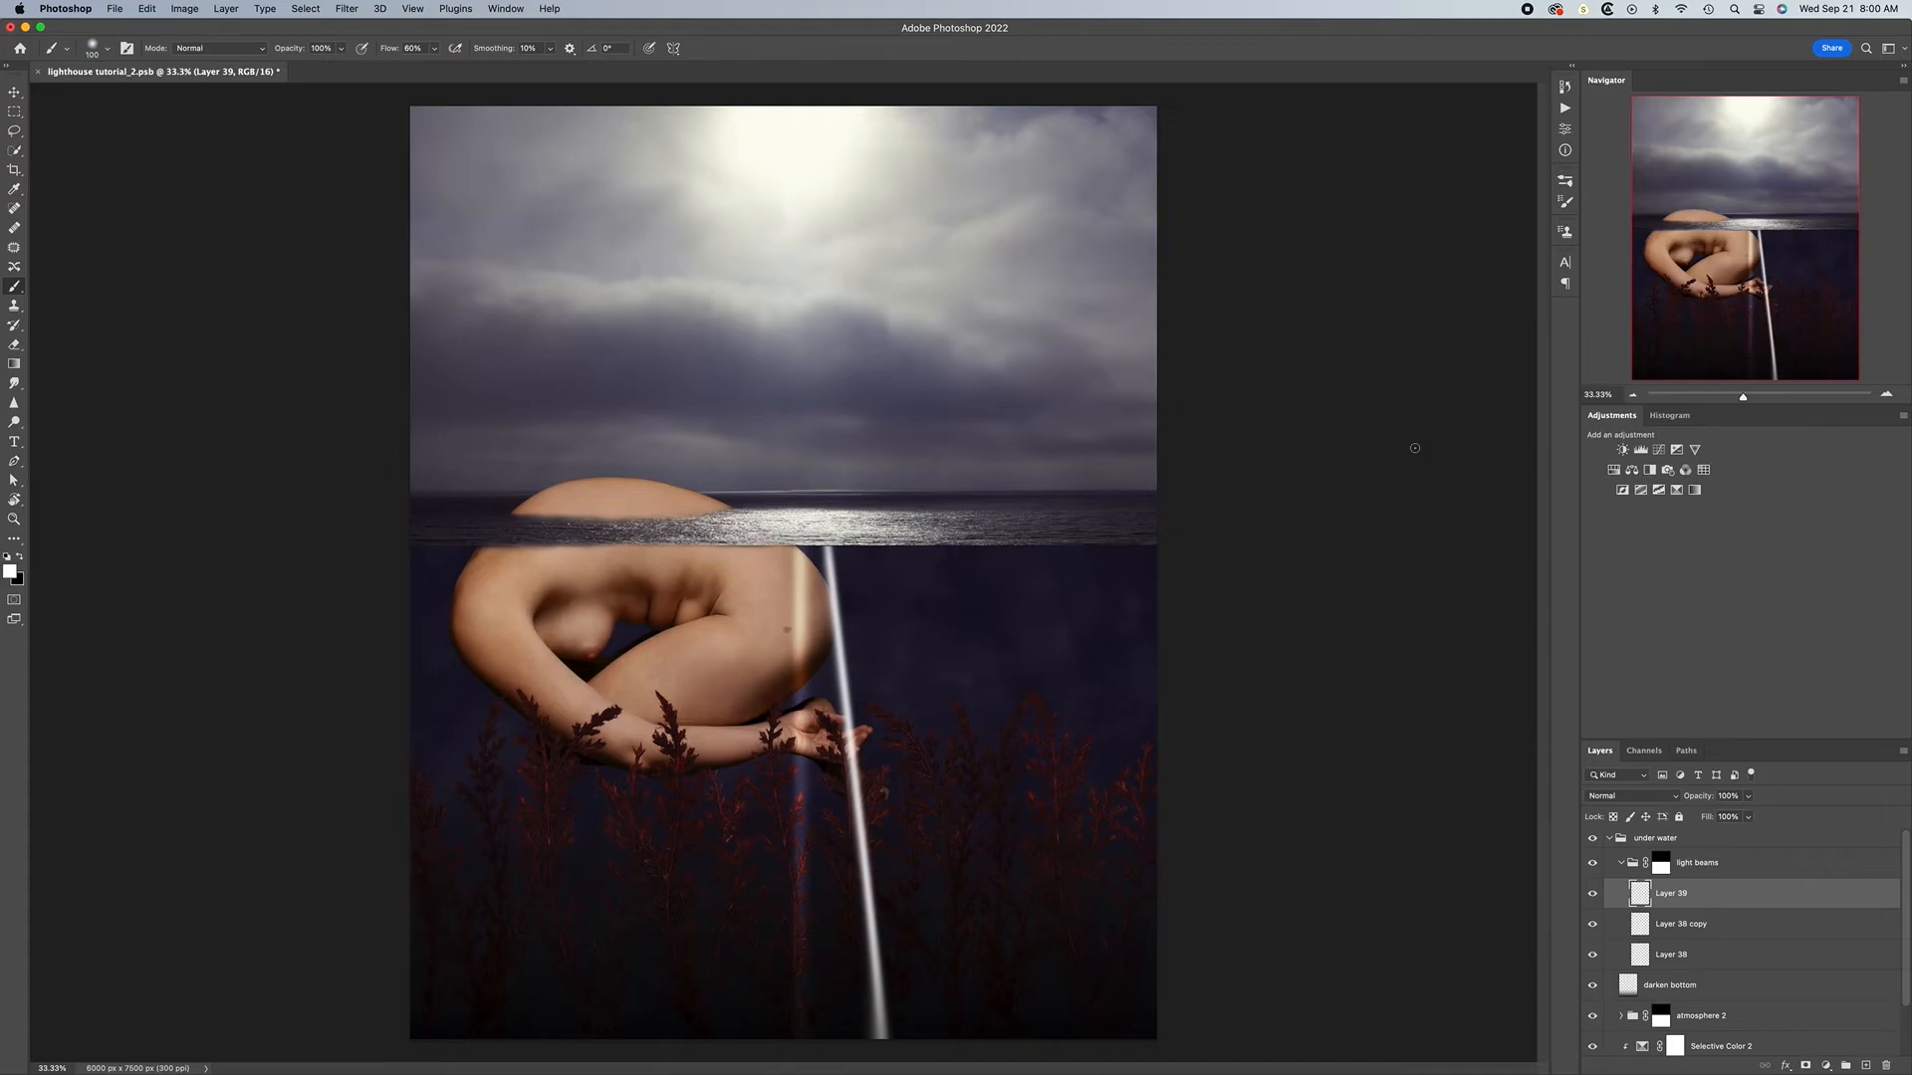
# Set the right-slanting beam layer to 60% opacity and Soft Light blend mode
pyautogui.press('v')
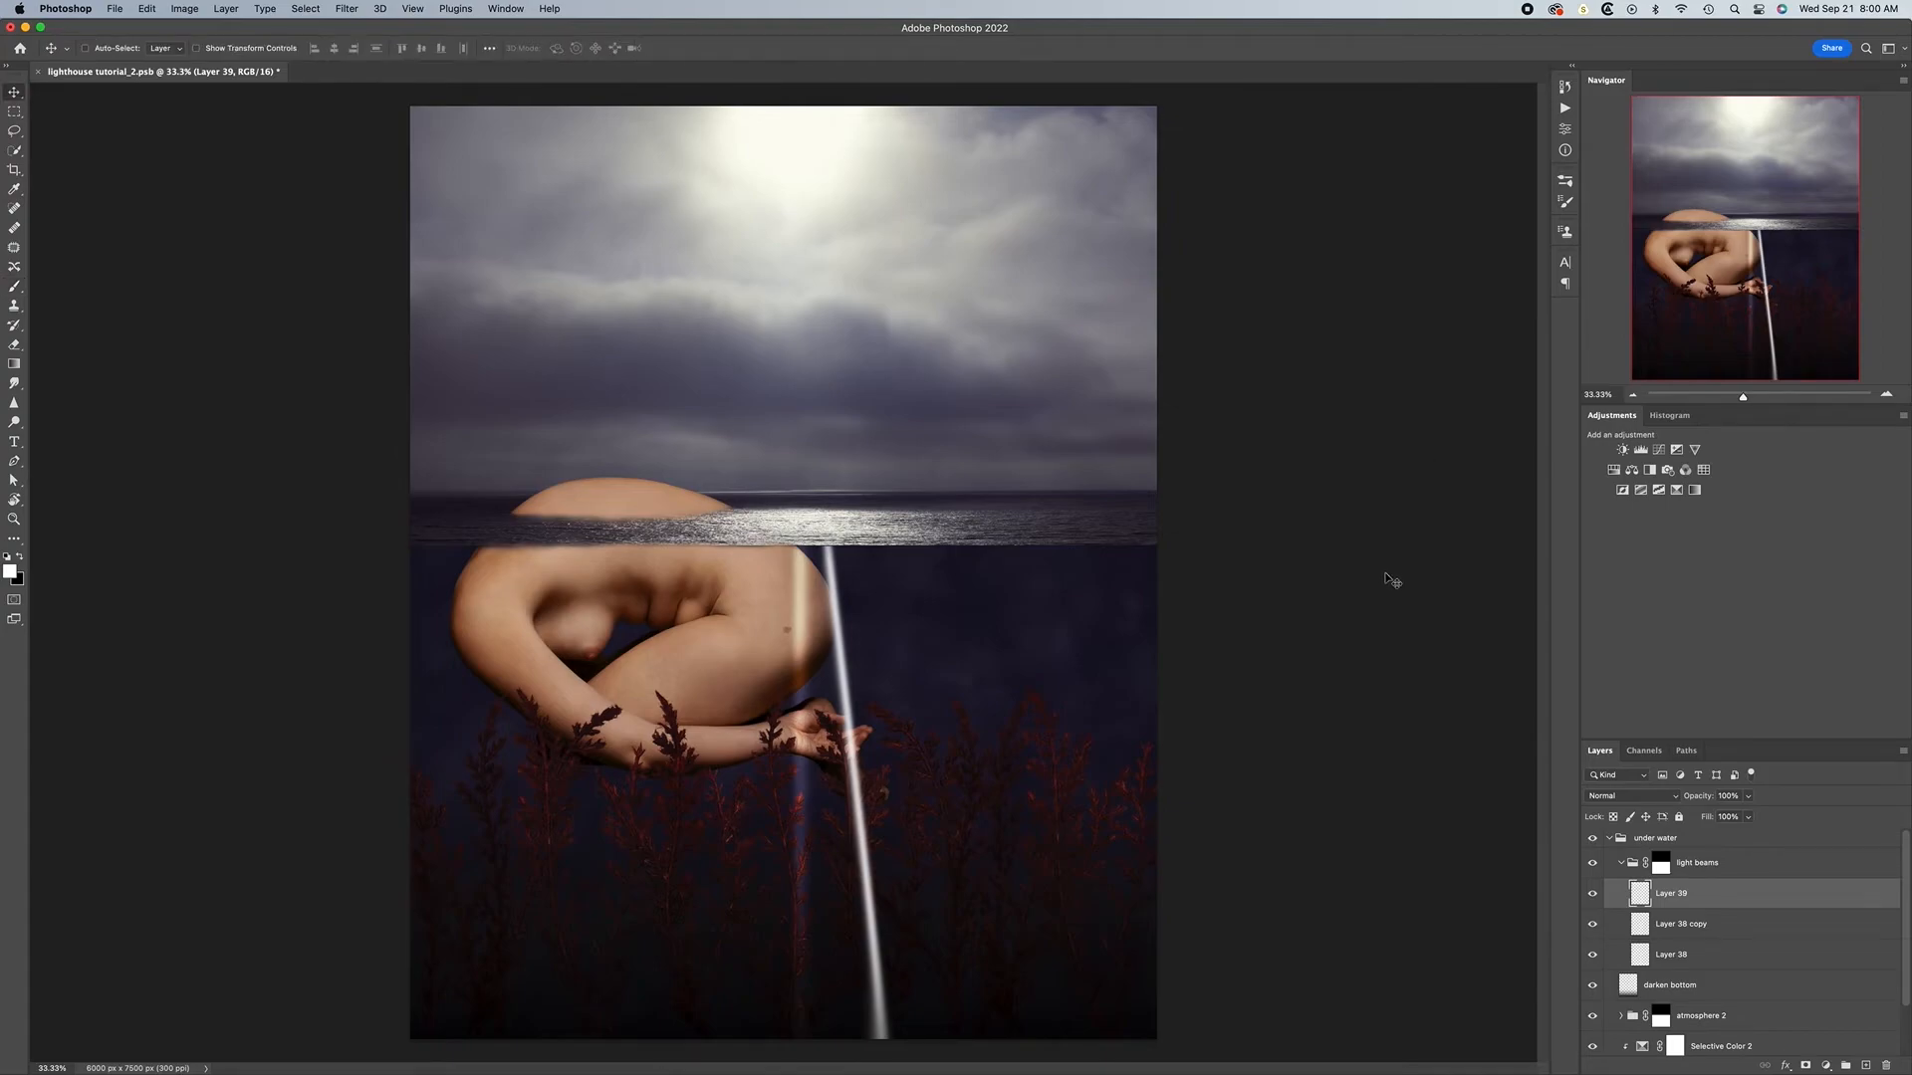
pyautogui.press('6')
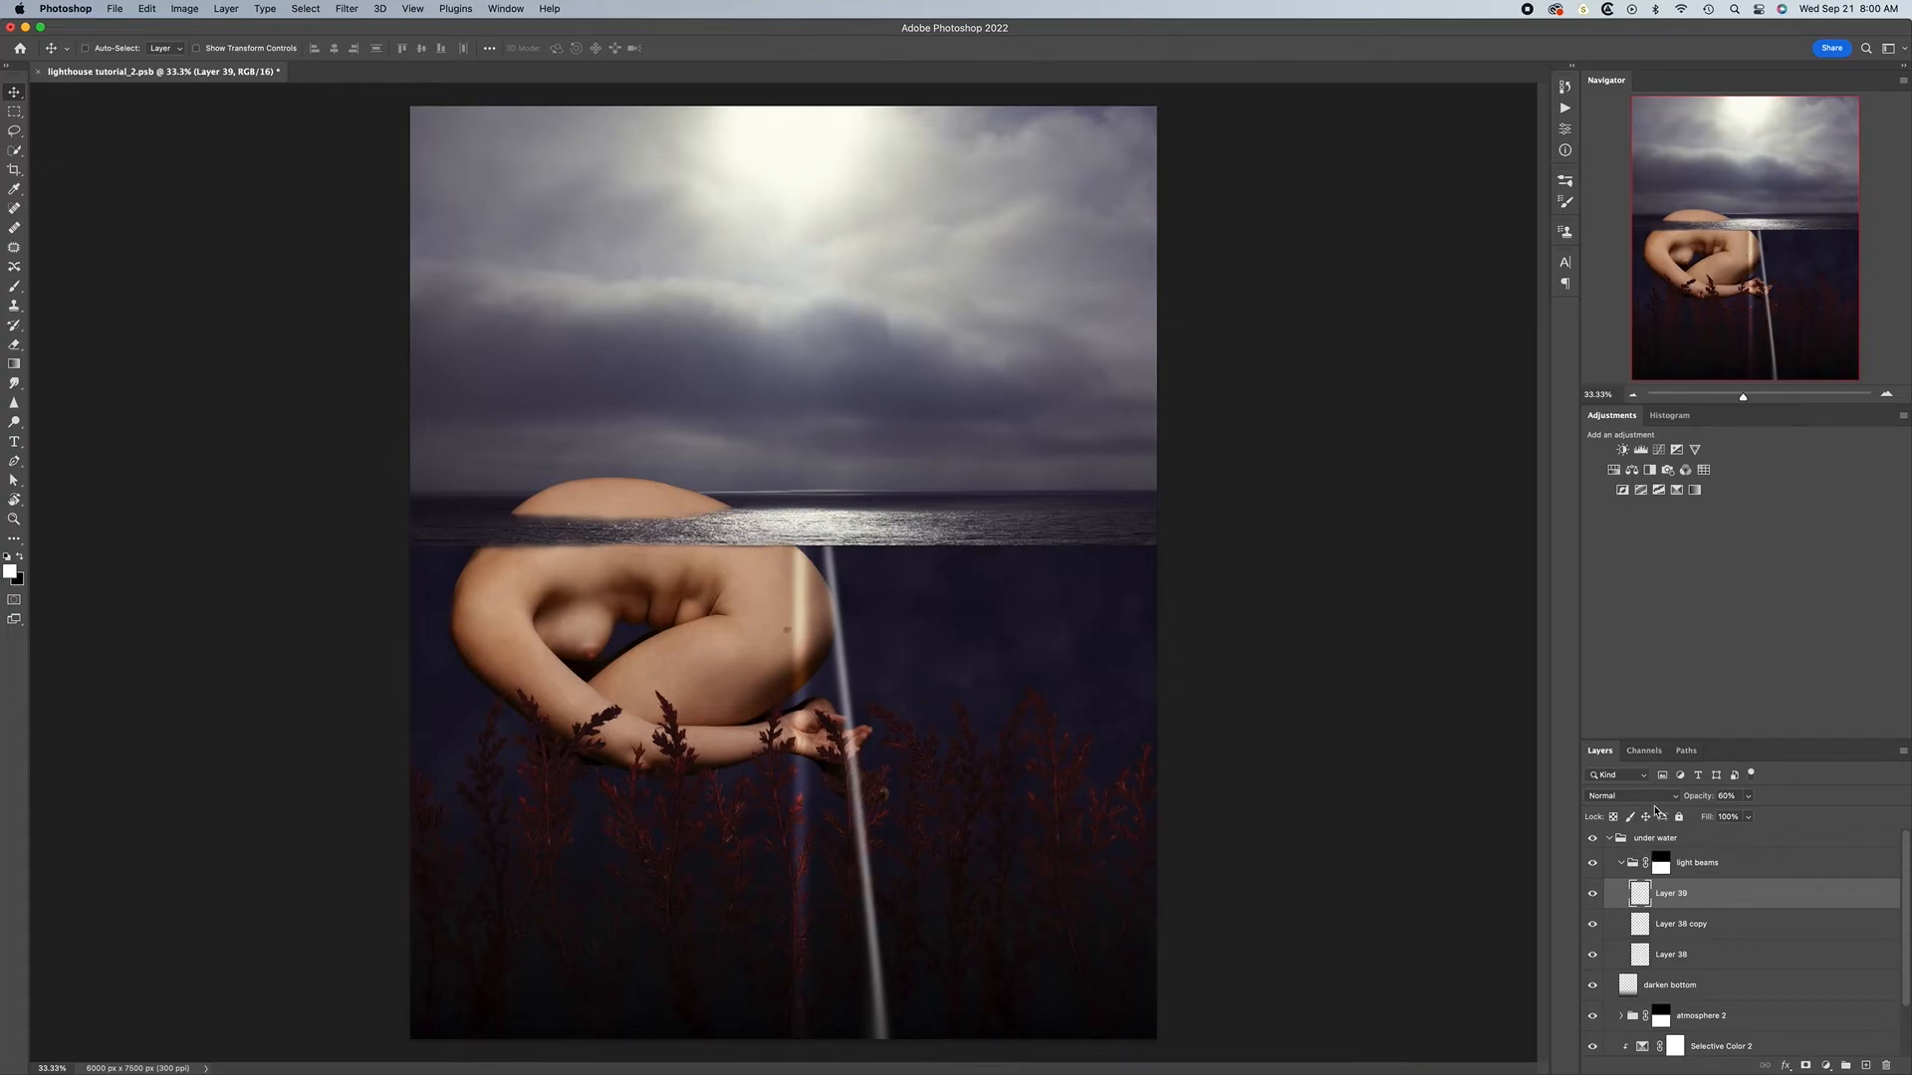
pyautogui.click(1677, 799)
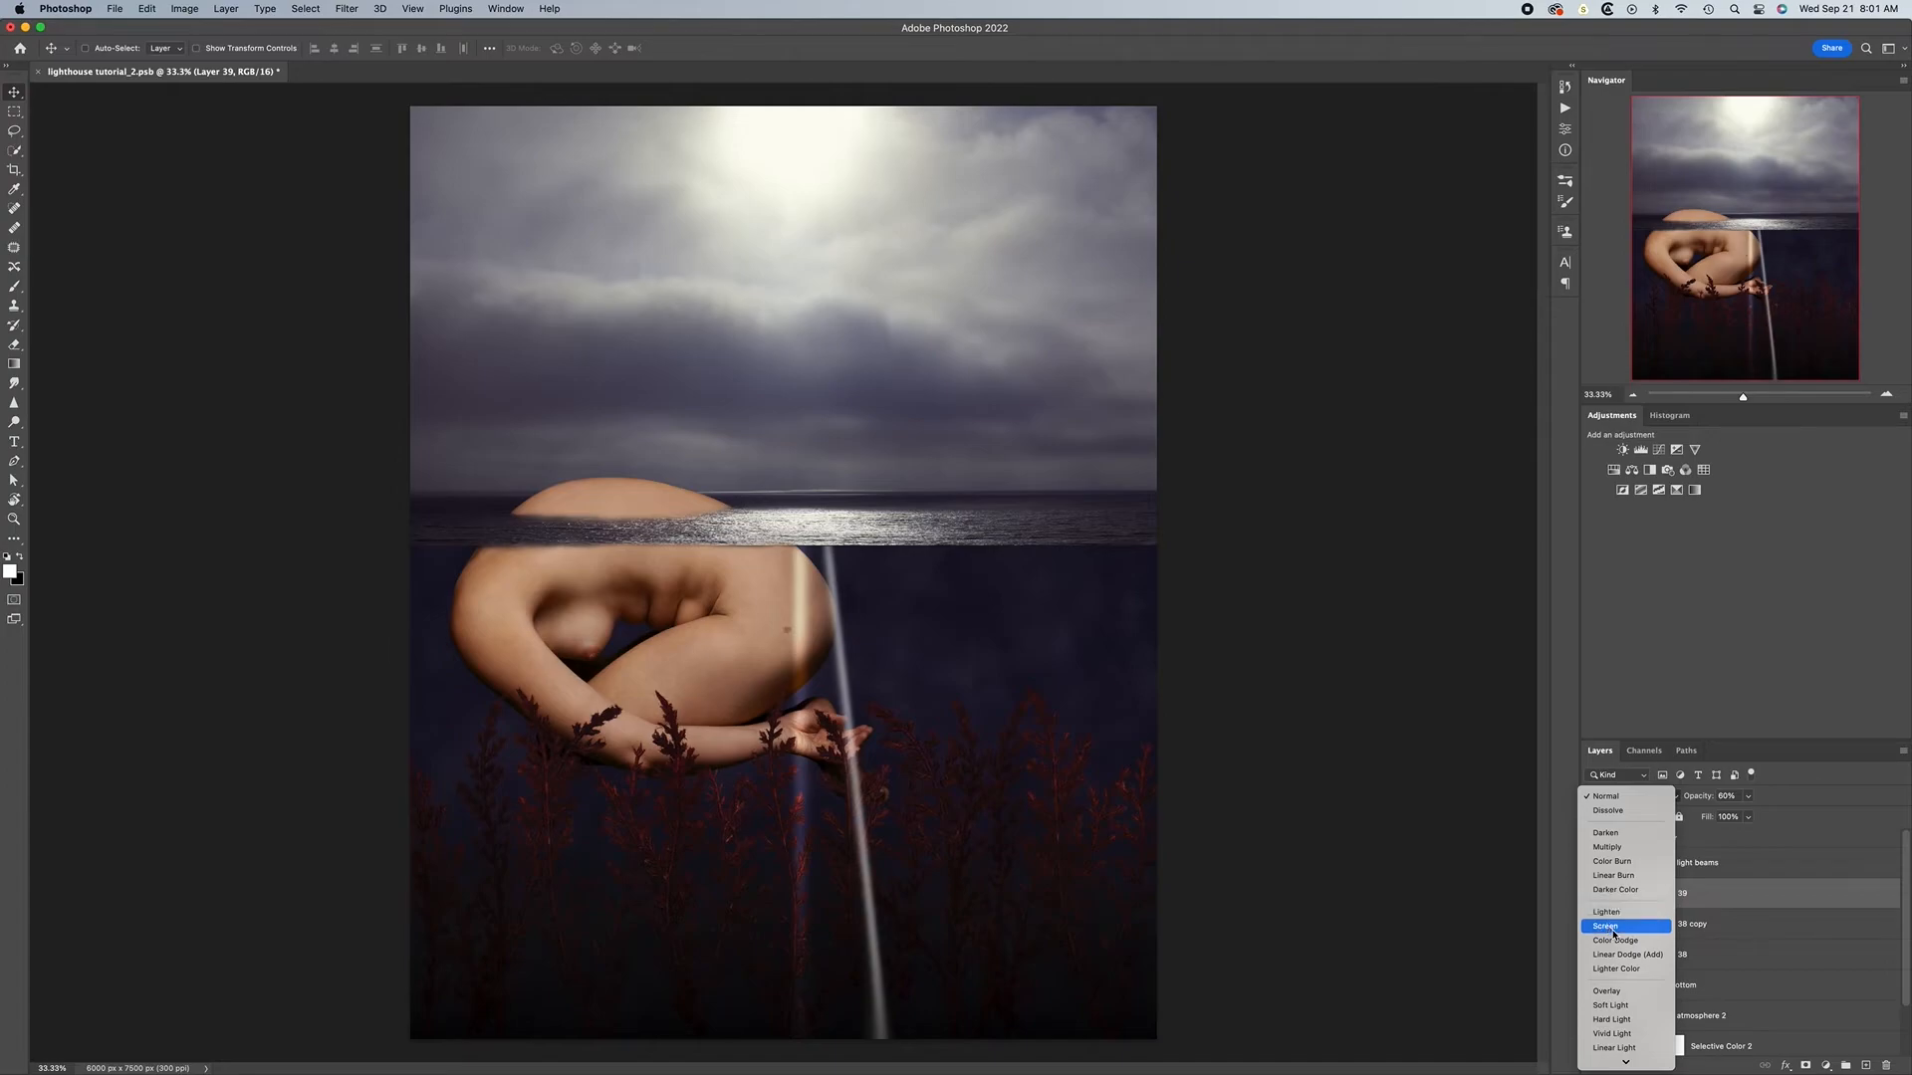
pyautogui.click(1620, 1008)
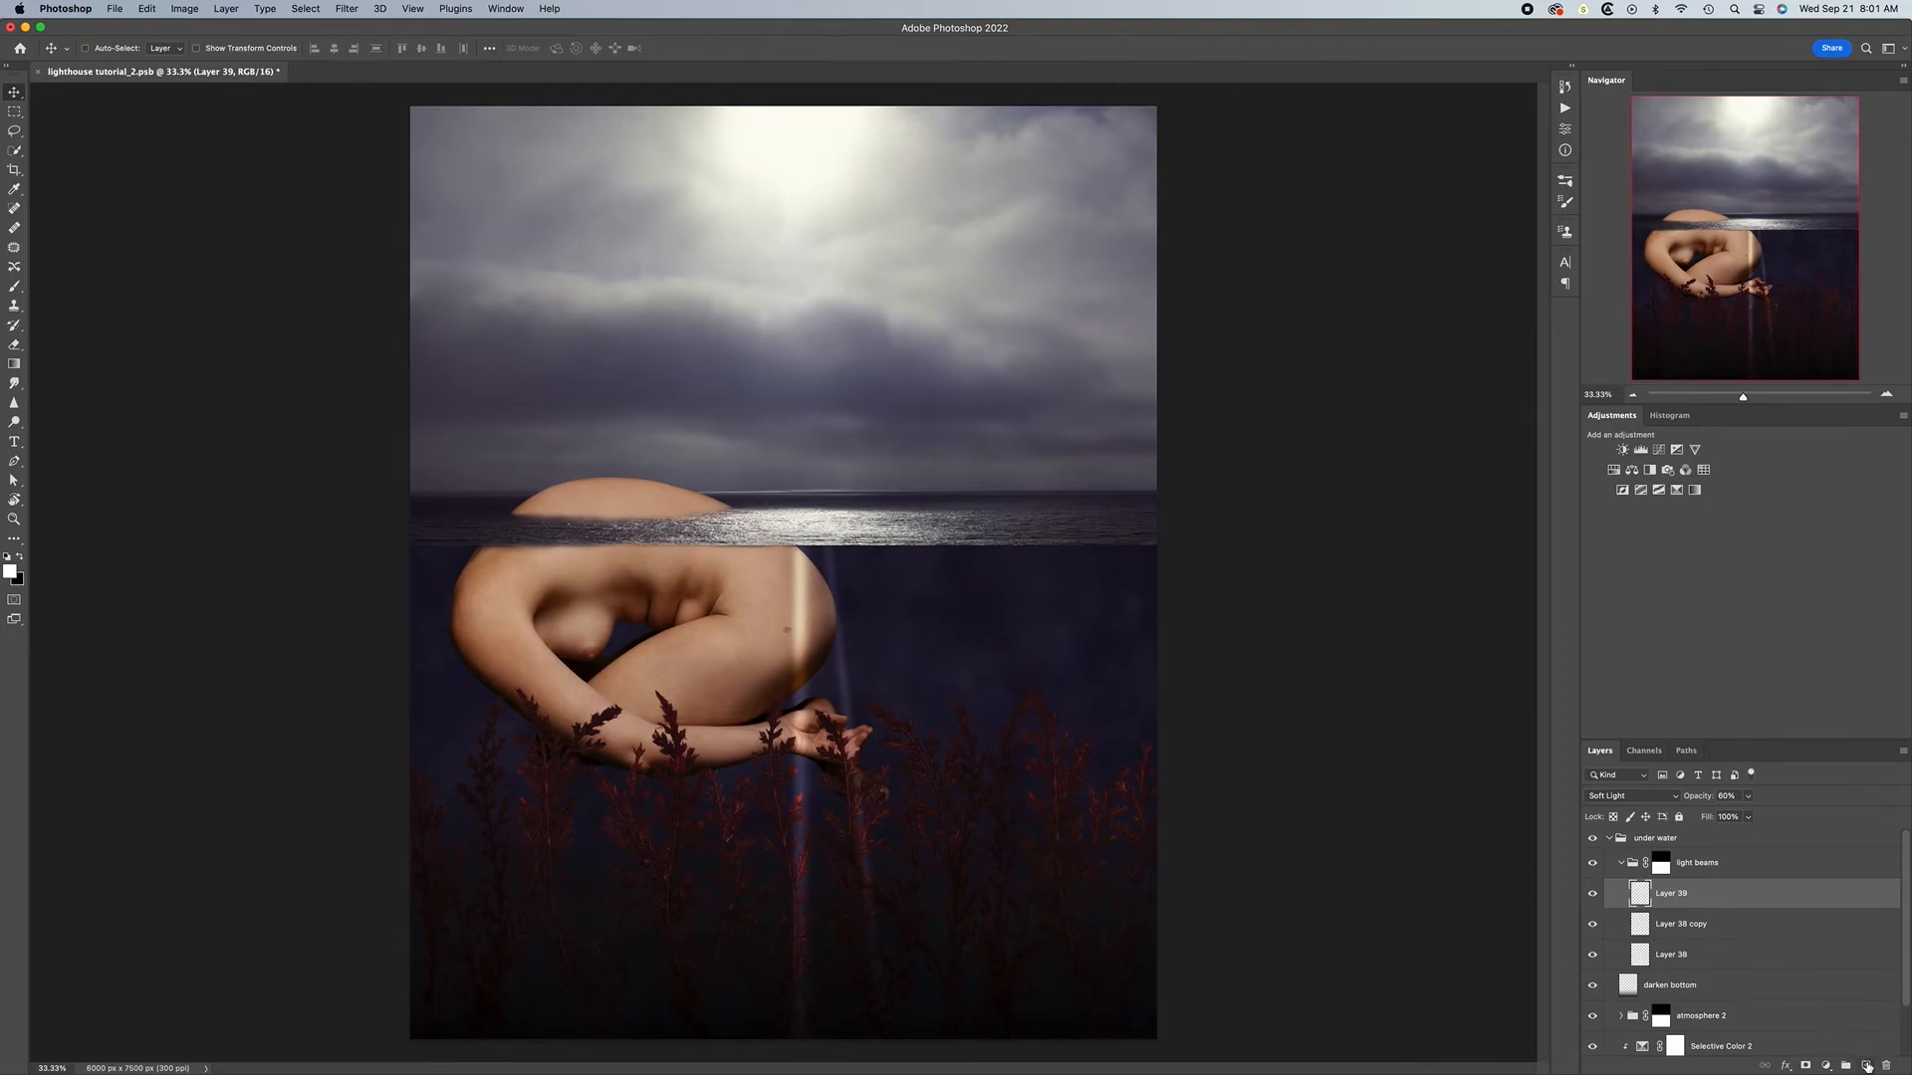
# Add a new layer and draw a Pen path from the waterline above the figure slanting down to the left past the bottom edge
pyautogui.click(1865, 1066)
pyautogui.press('p')
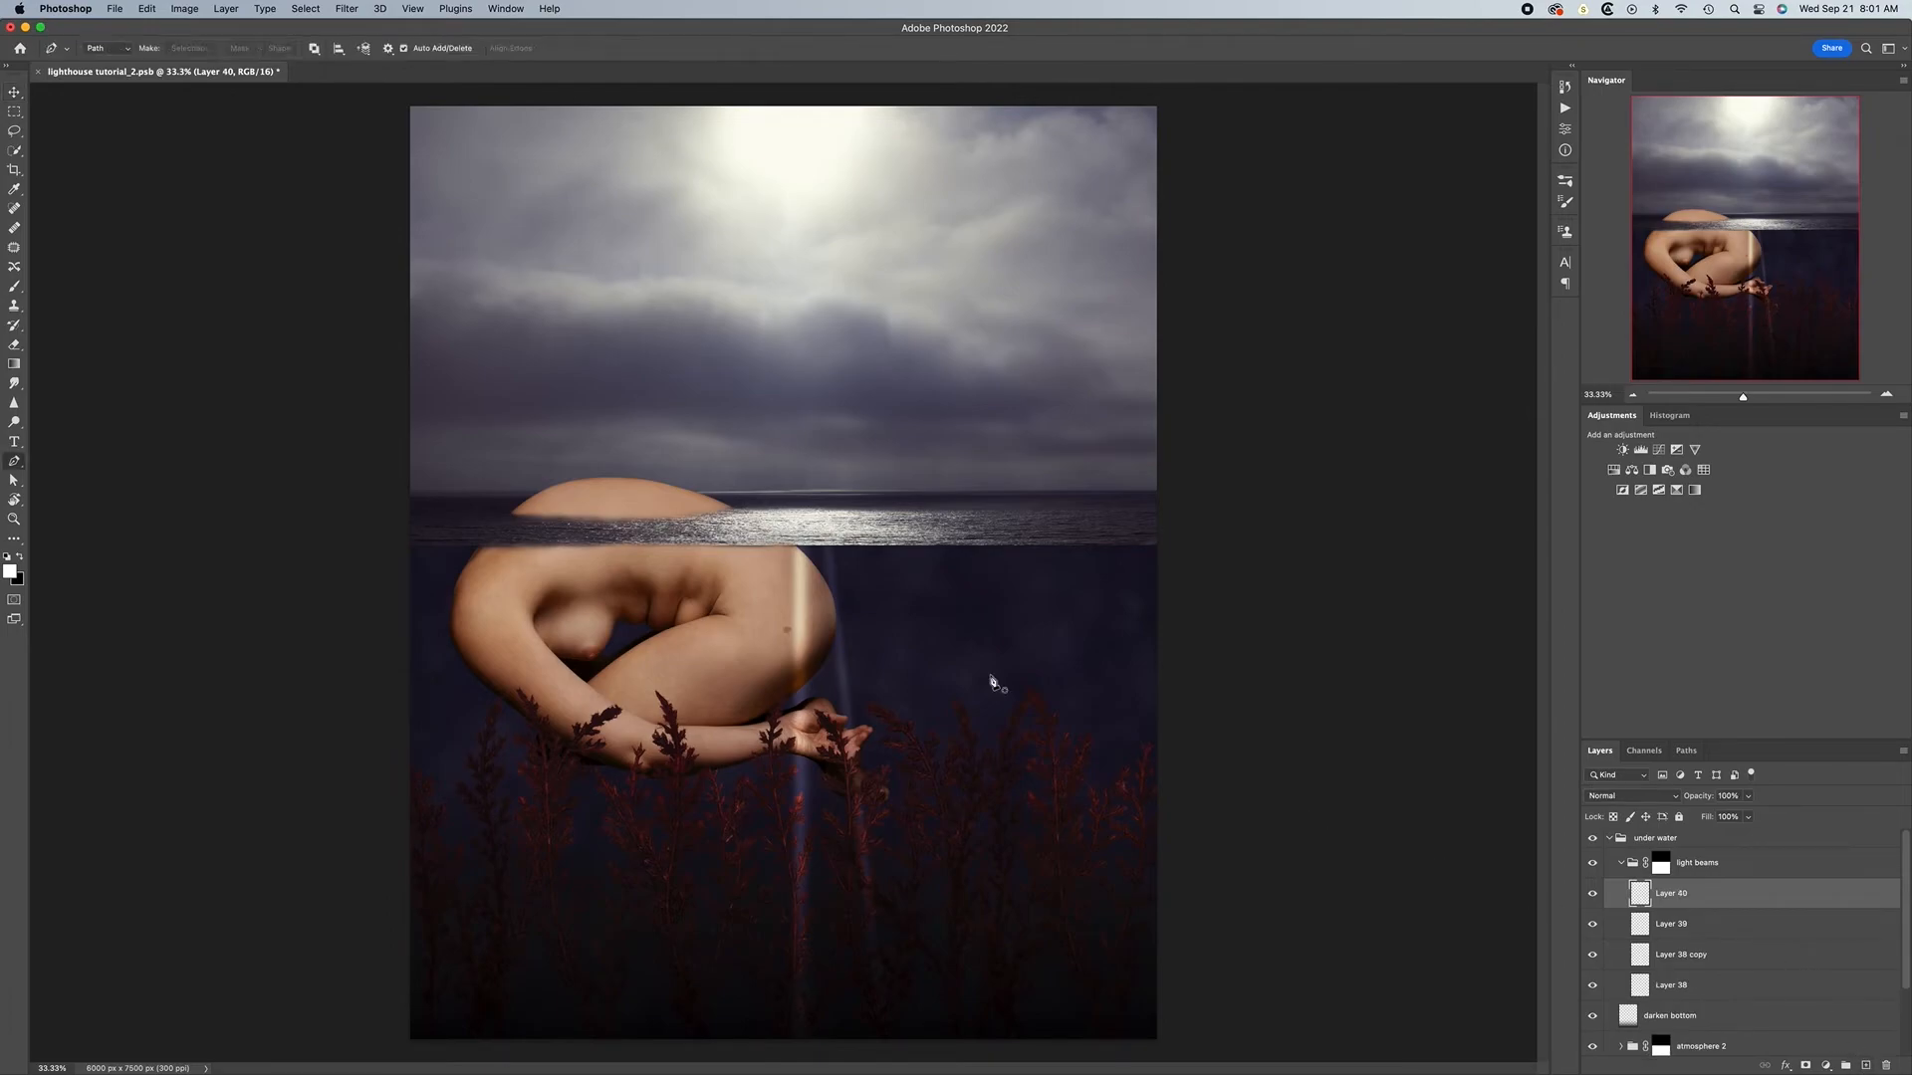
pyautogui.click(733, 539)
pyautogui.click(653, 1050)
# Stroke the left-slanting path with the soft white brush, deselect the path, and return to the layer list
pyautogui.click(1687, 753)
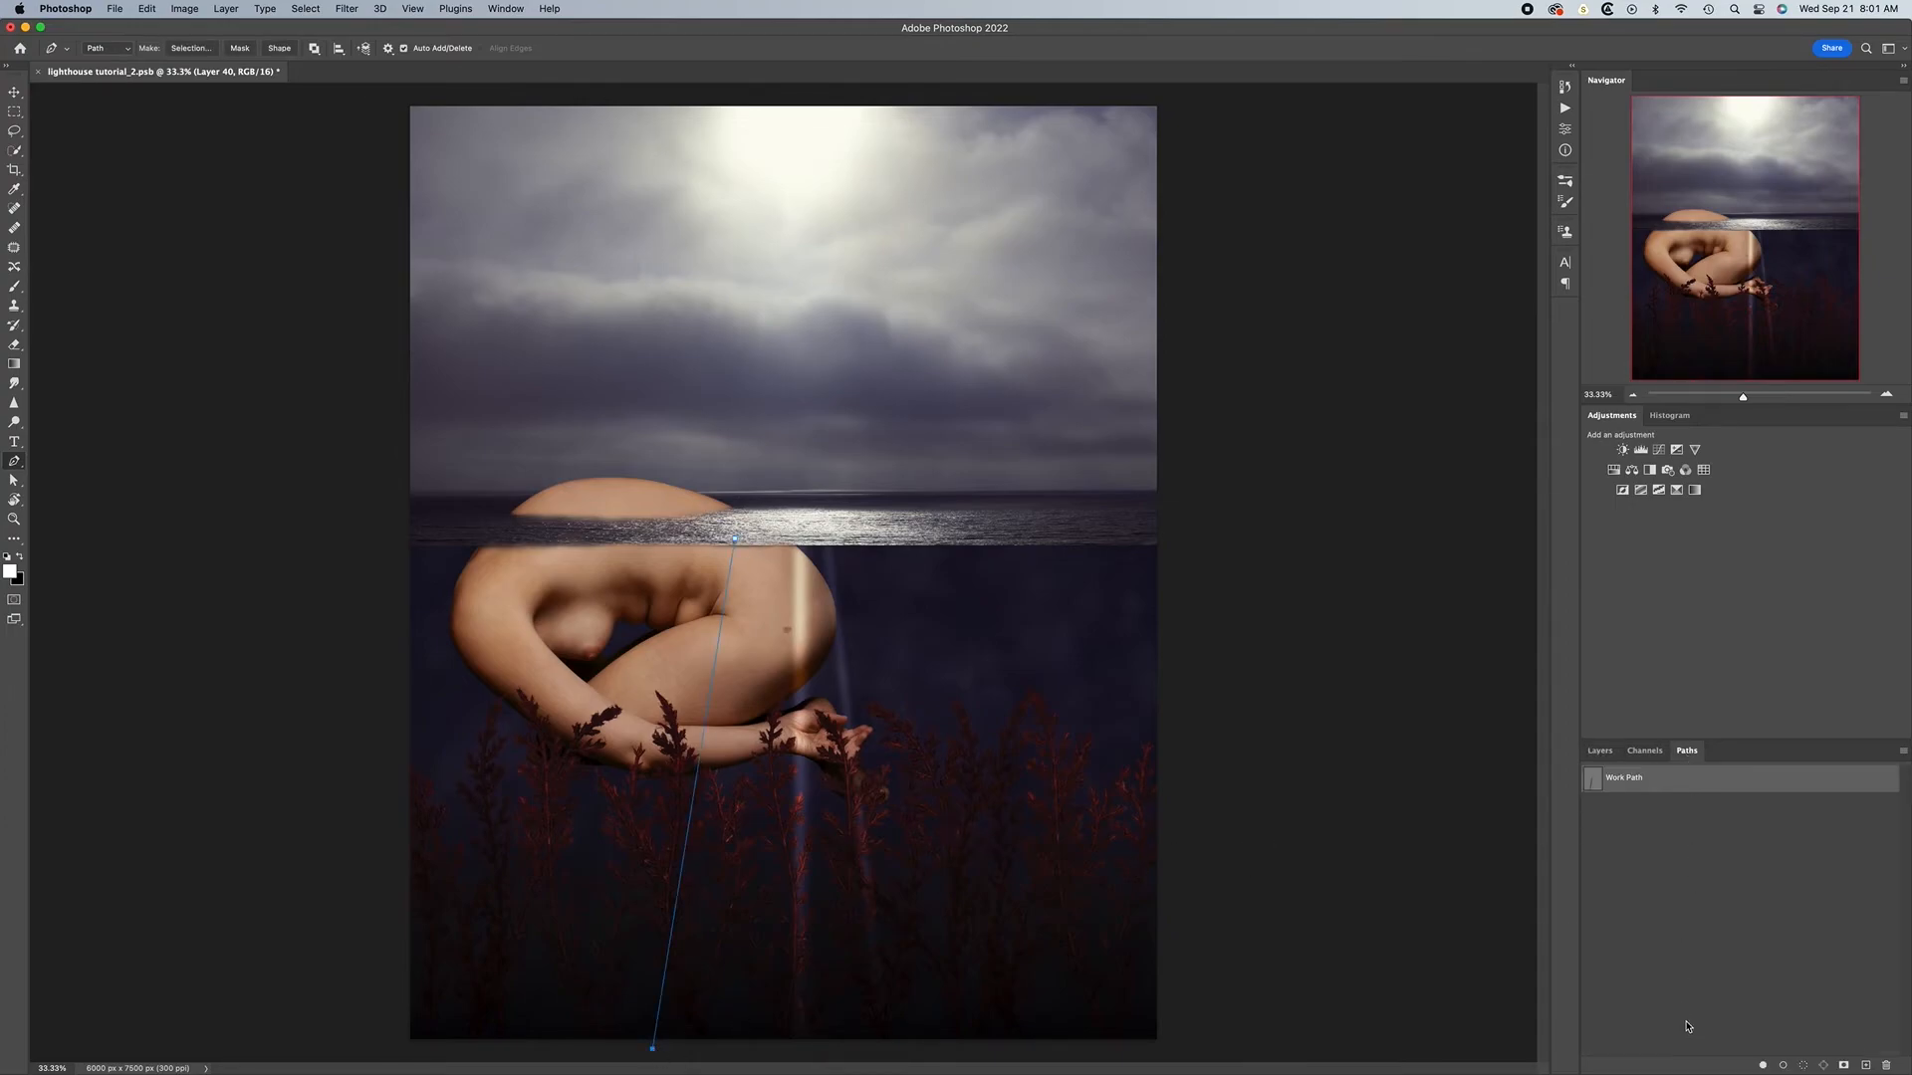
pyautogui.click(1782, 1065)
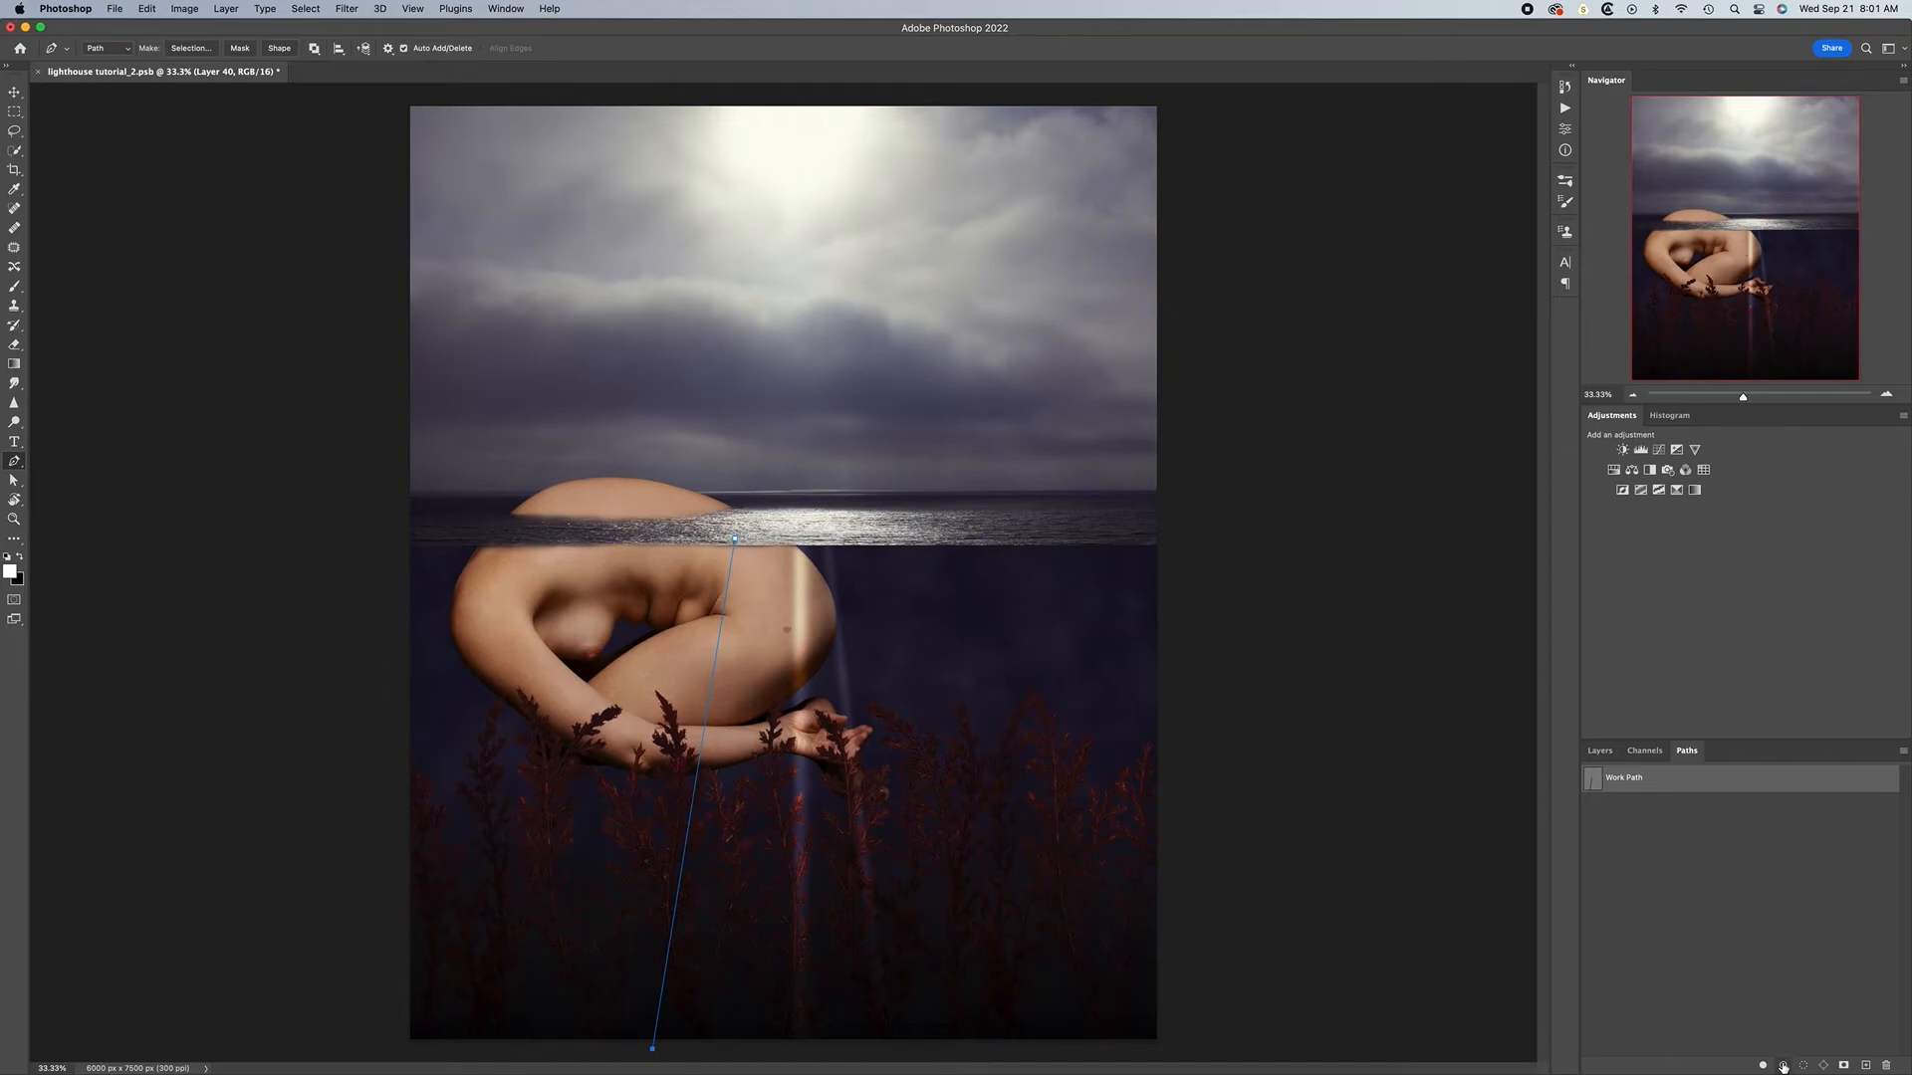
pyautogui.click(1634, 882)
pyautogui.click(1599, 751)
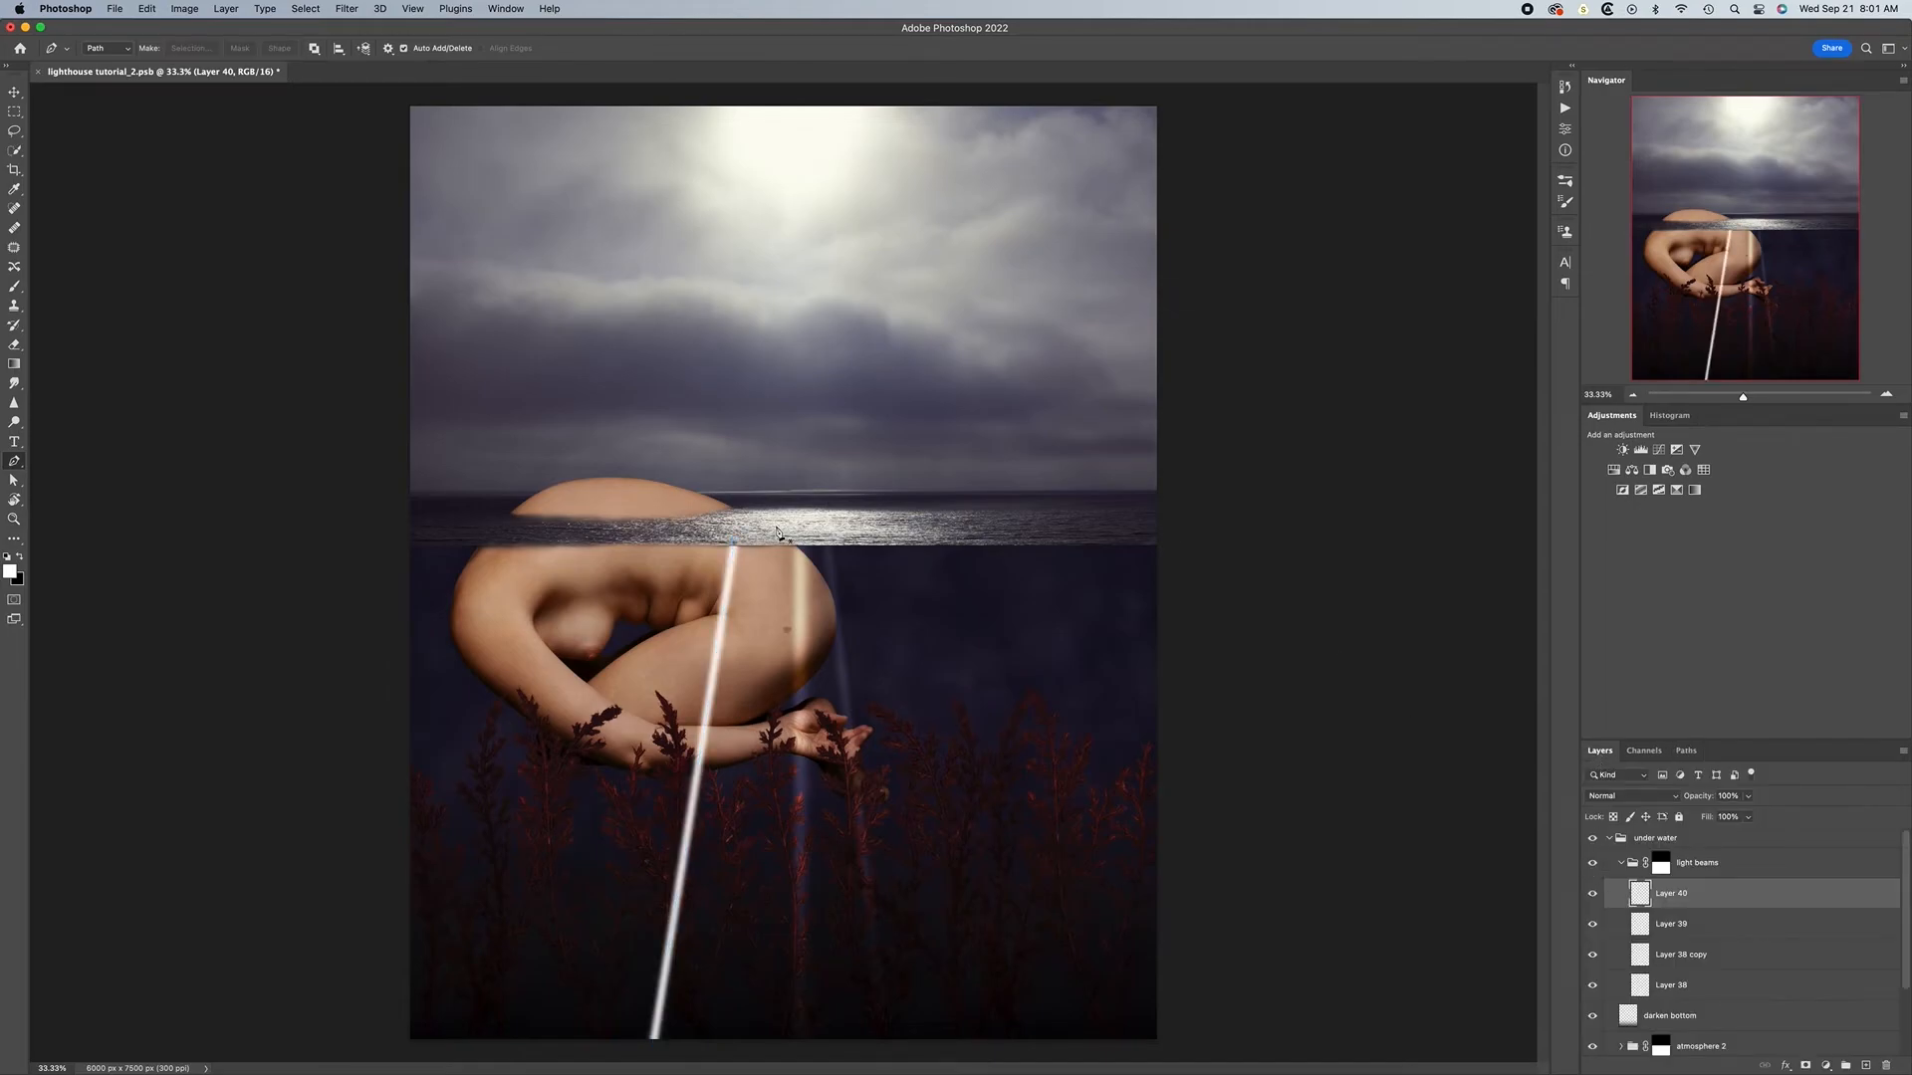
# Try a Zoom Radial Blur at amount 80 on the left-slanting beam with the blur center moved left, and undo it
pyautogui.click(346, 9)
pyautogui.moveTo(448, 202)
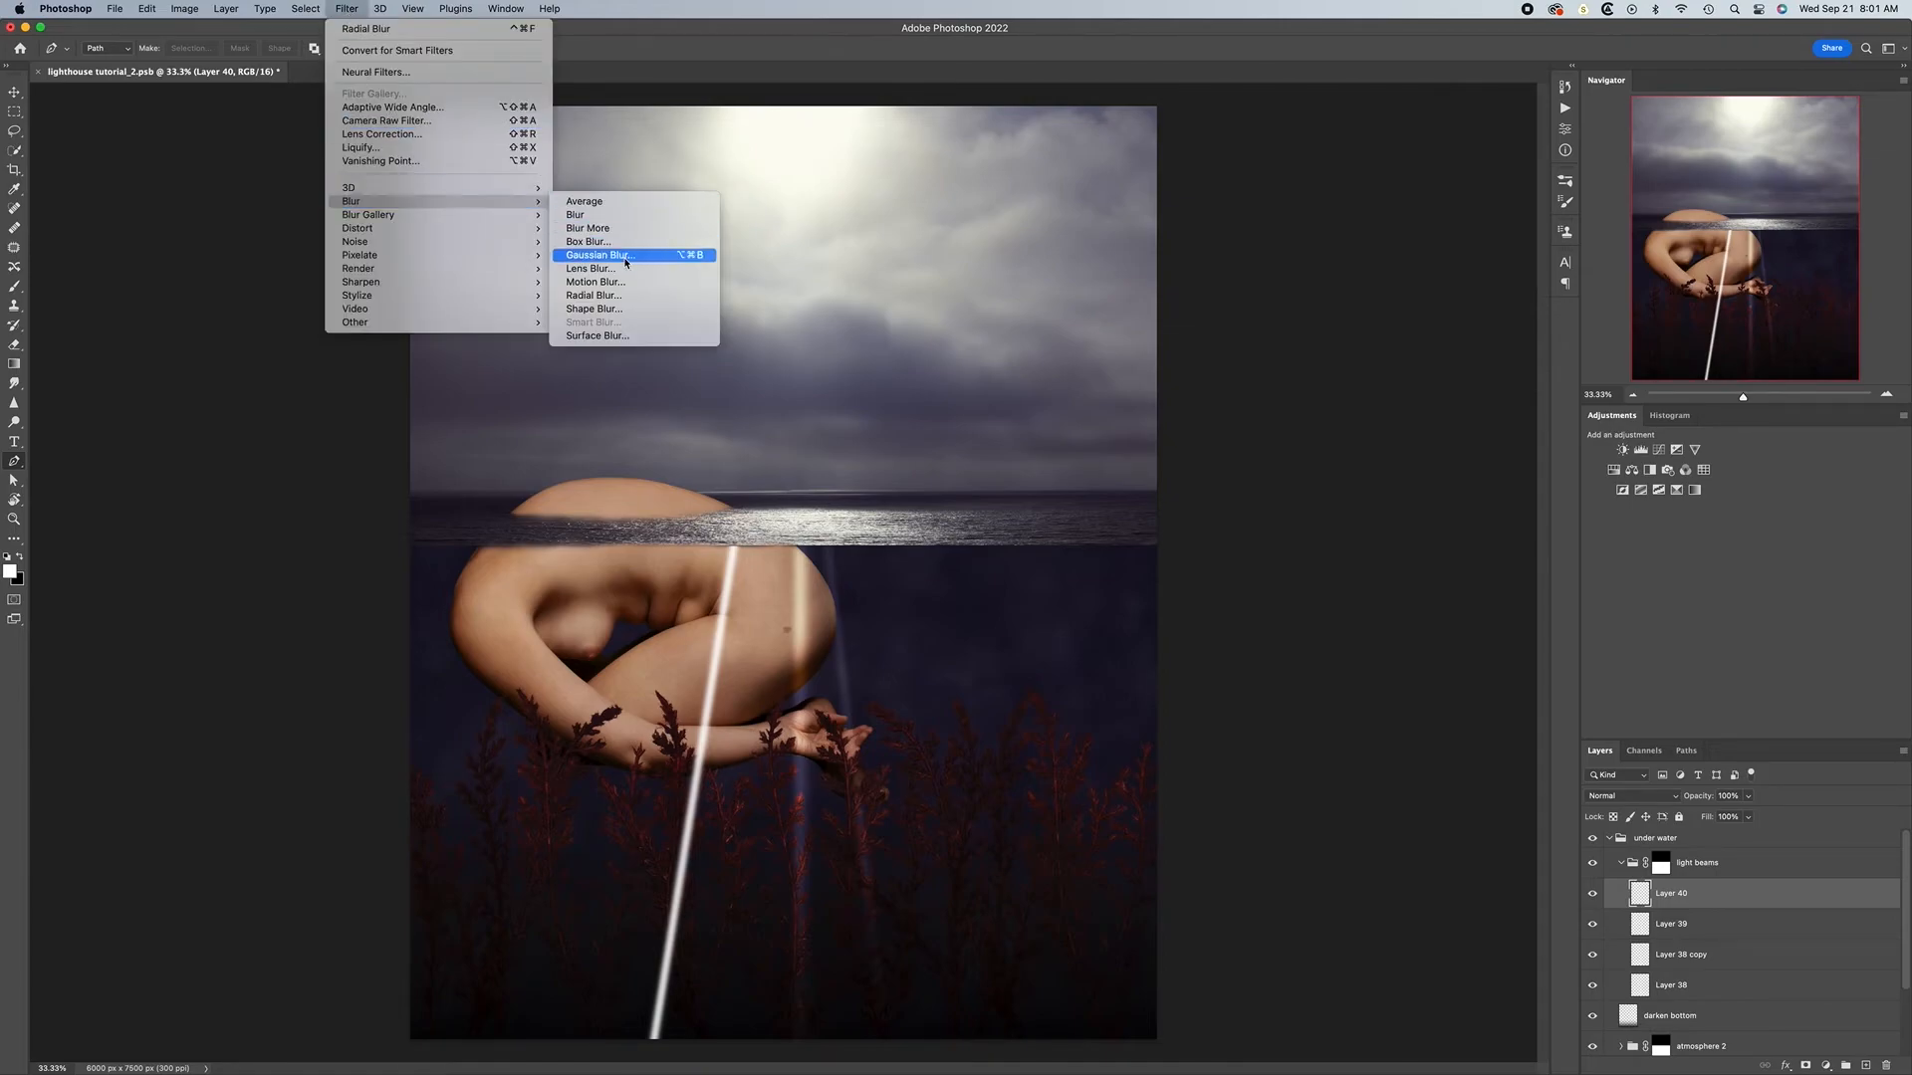
pyautogui.click(622, 296)
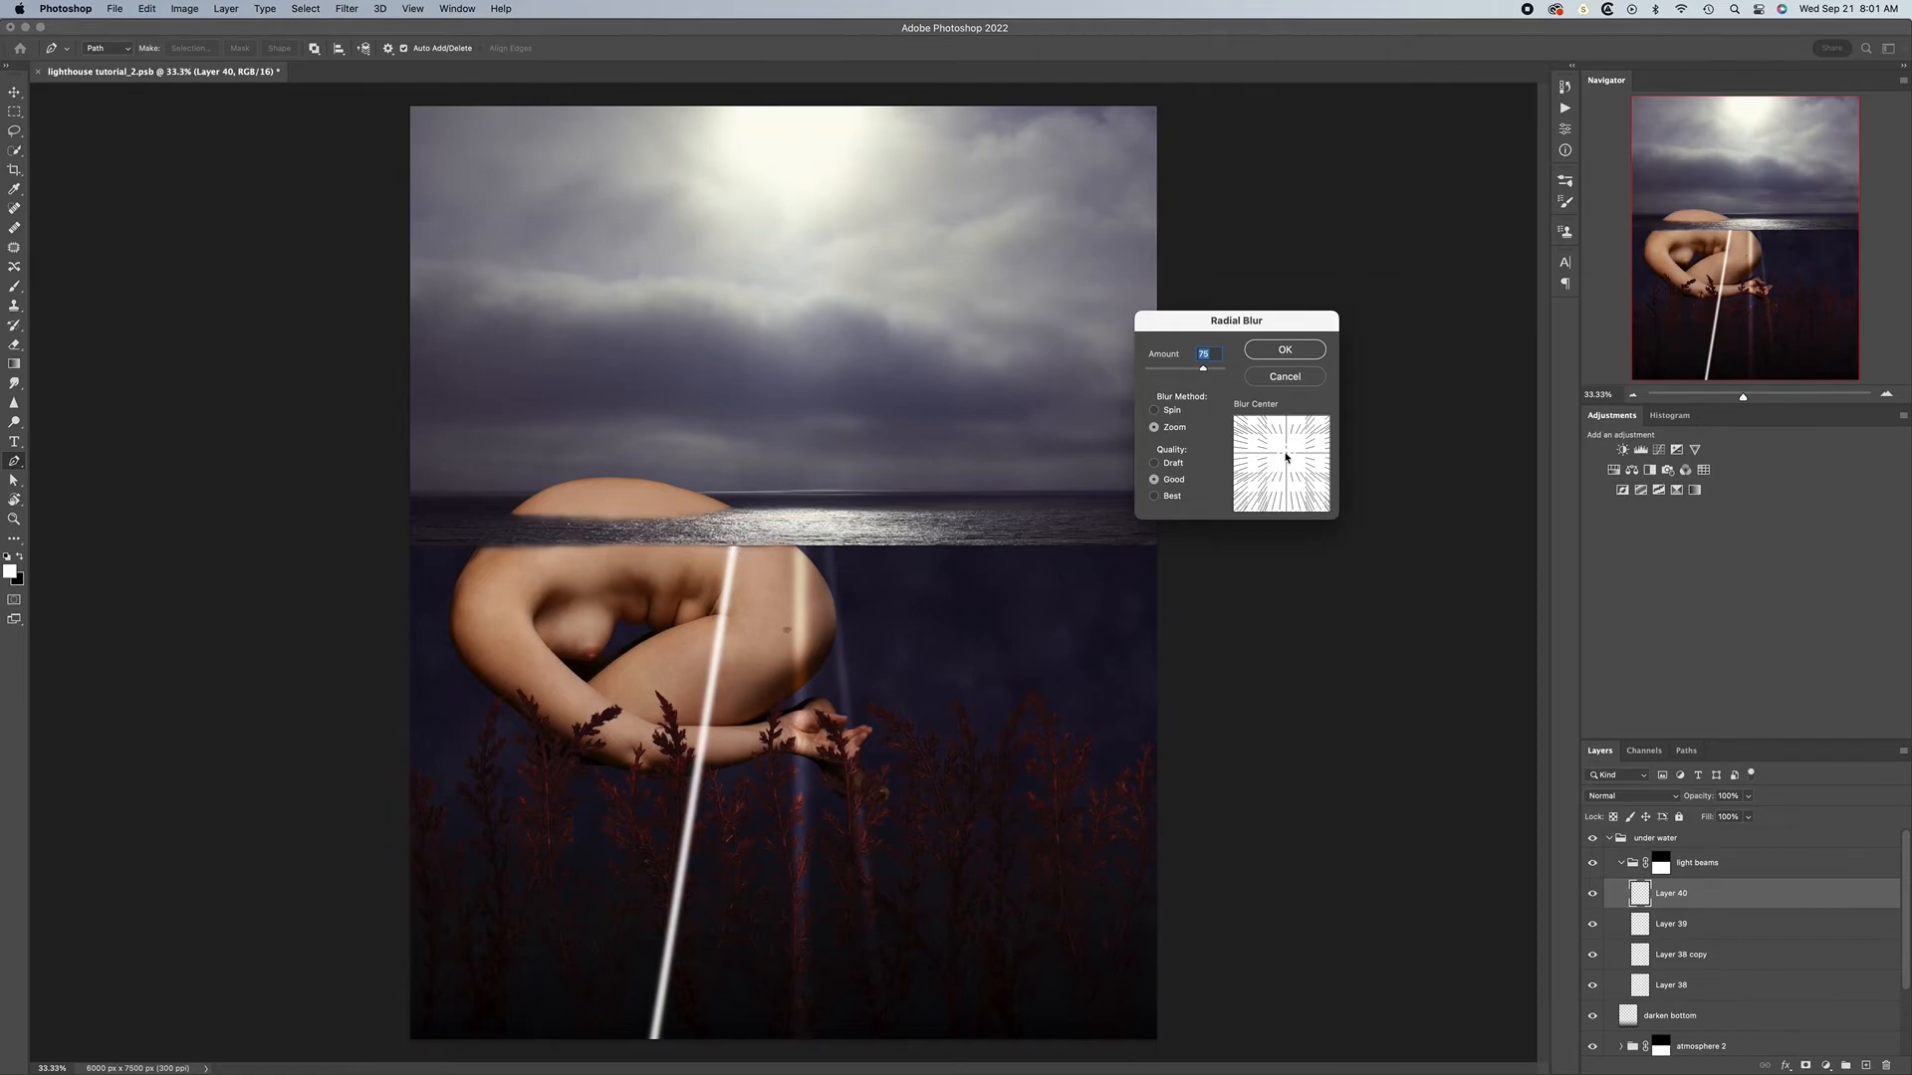
pyautogui.moveTo(1287, 455); pyautogui.dragTo(1270, 453)
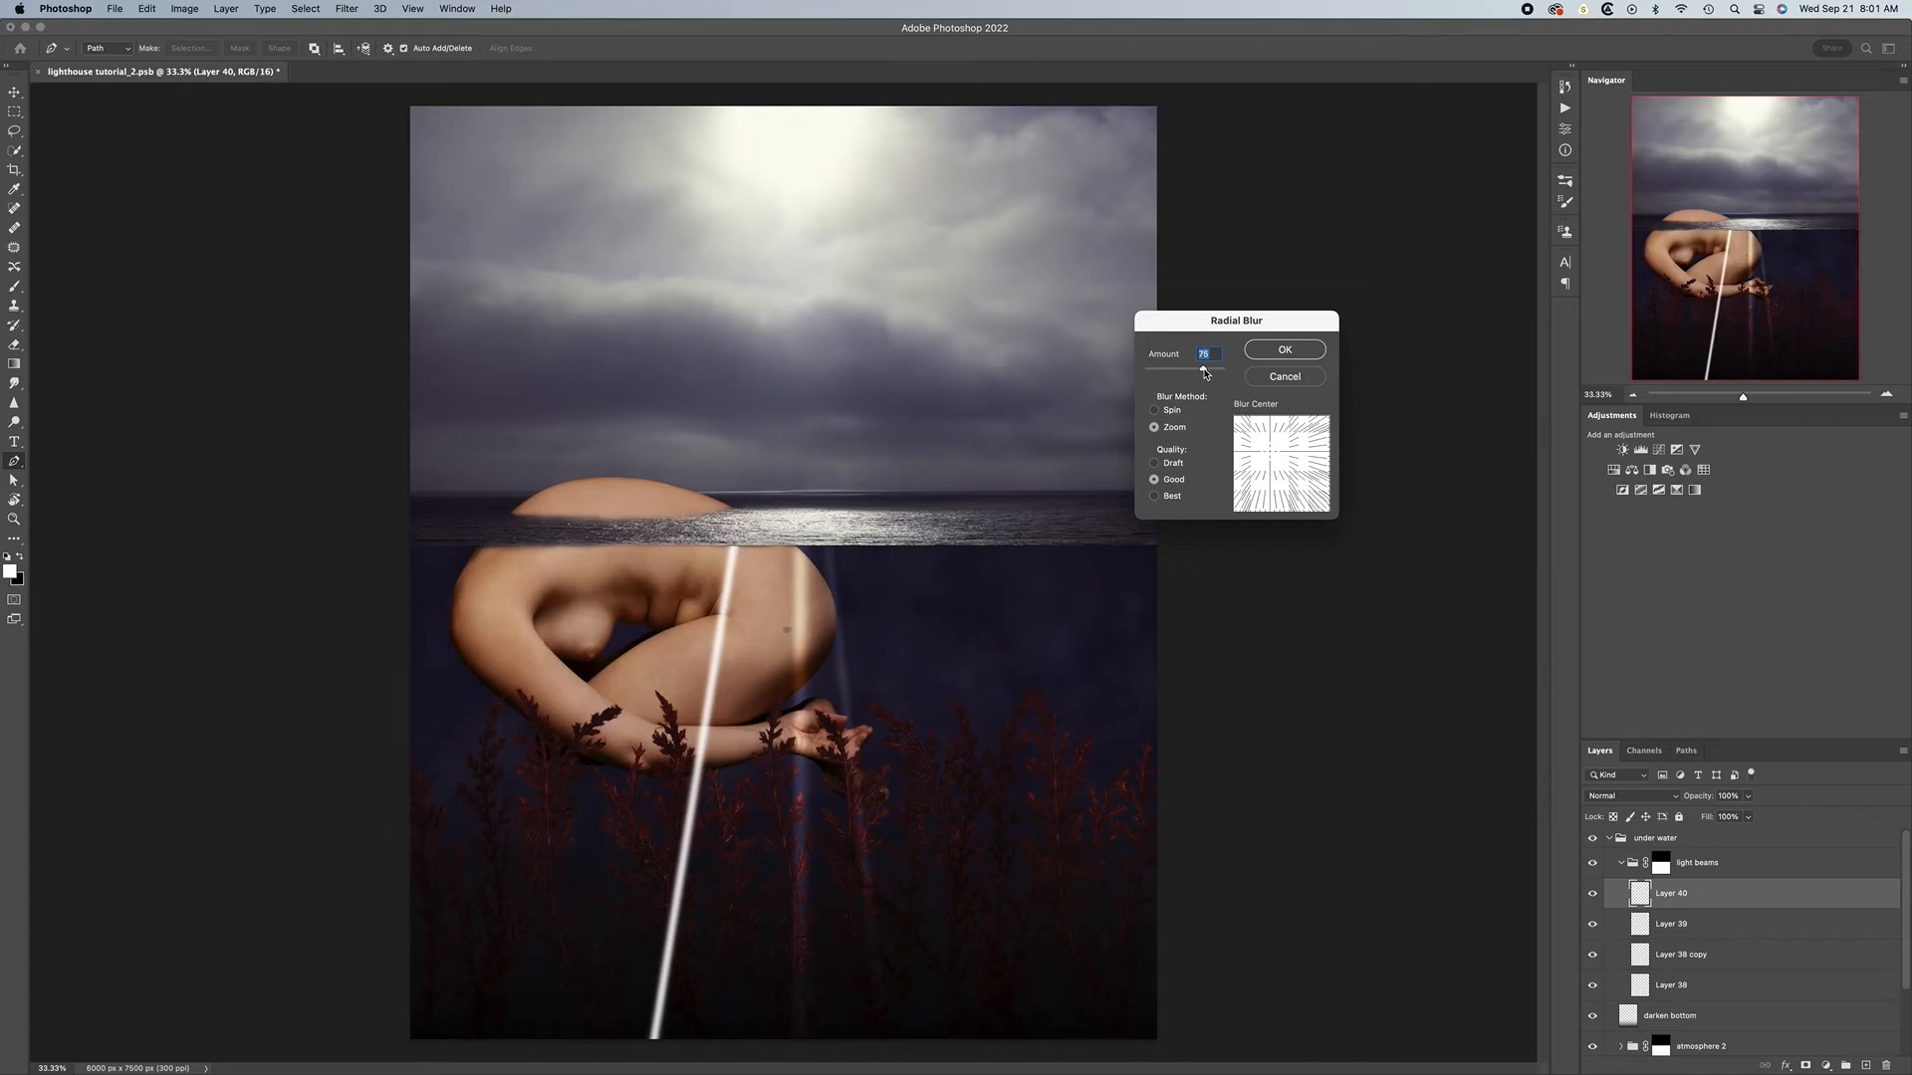
pyautogui.moveTo(1203, 370); pyautogui.dragTo(1208, 372)
pyautogui.click(1278, 354)
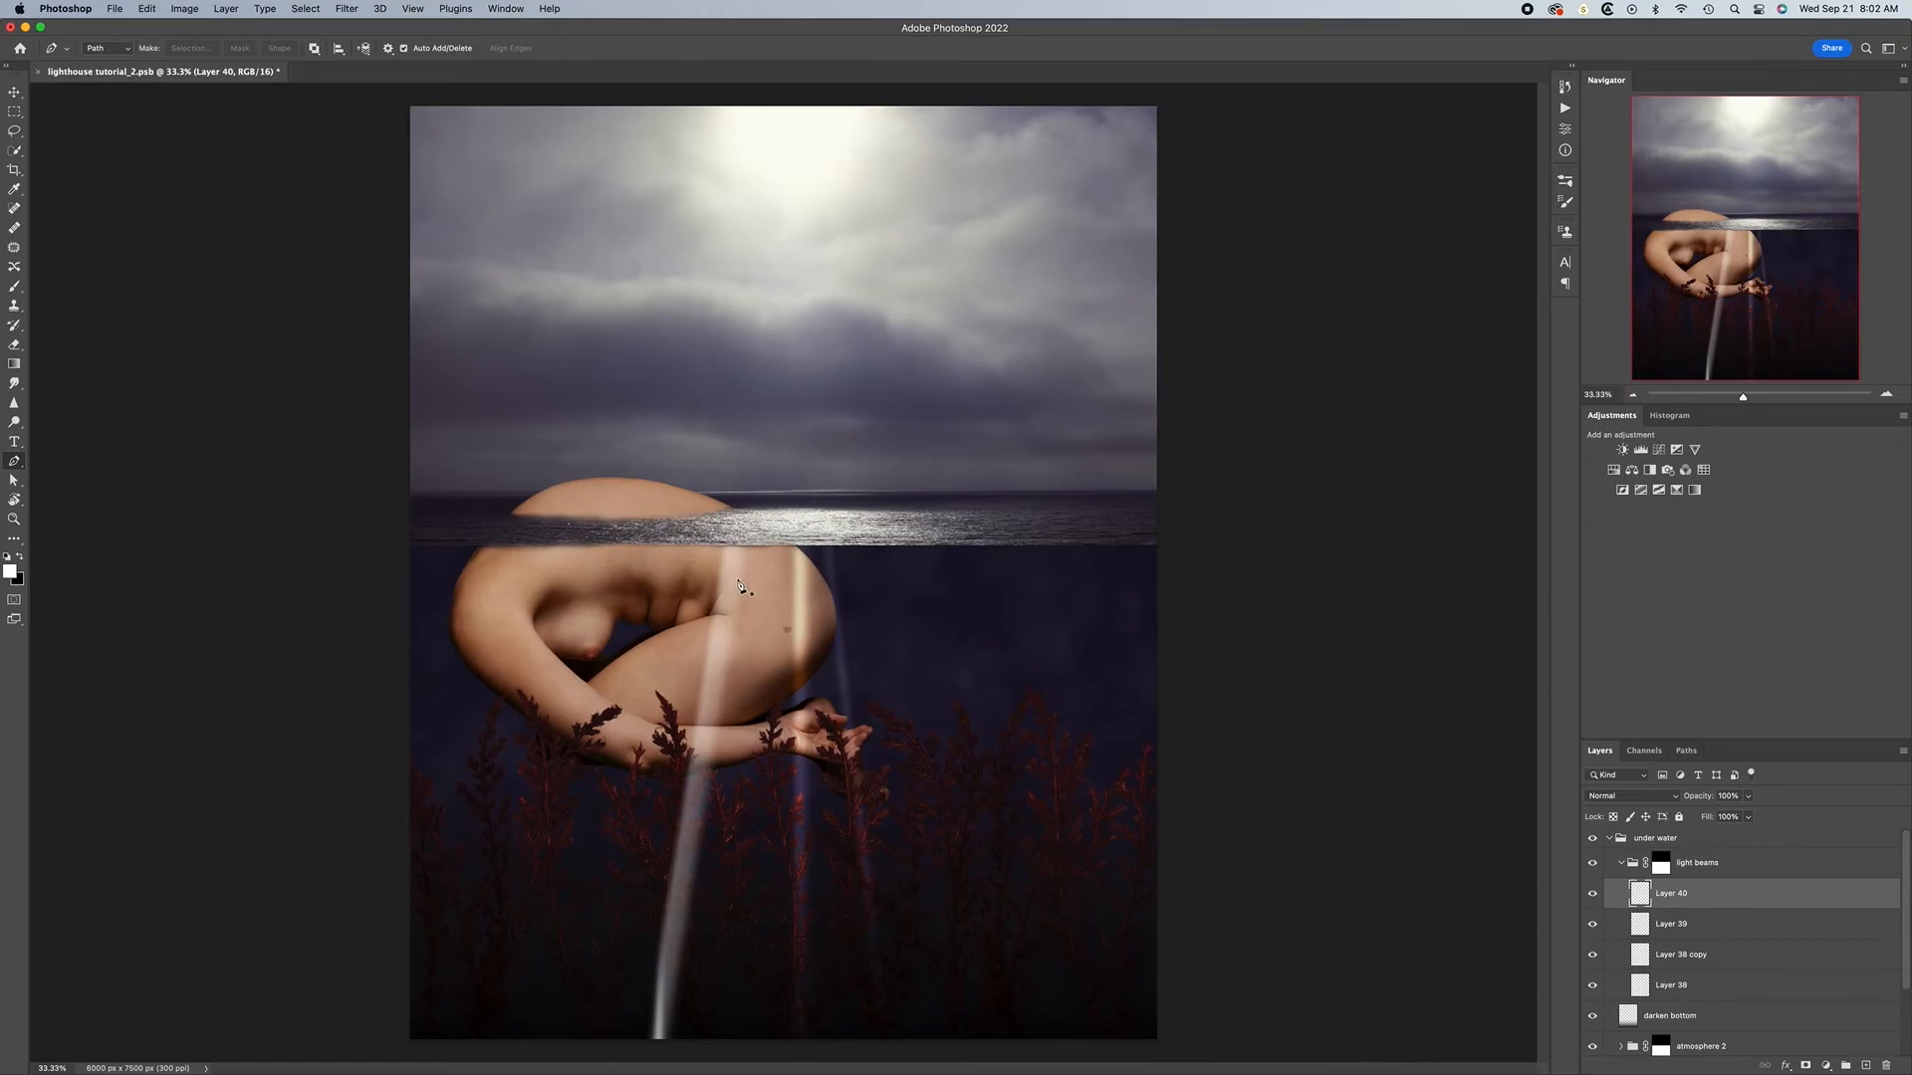
pyautogui.press('super+z')
# Apply a Zoom Radial Blur at amount 80 to the left-slanting beam with the blur center slightly left of the middle, and repeat it
pyautogui.click(344, 10)
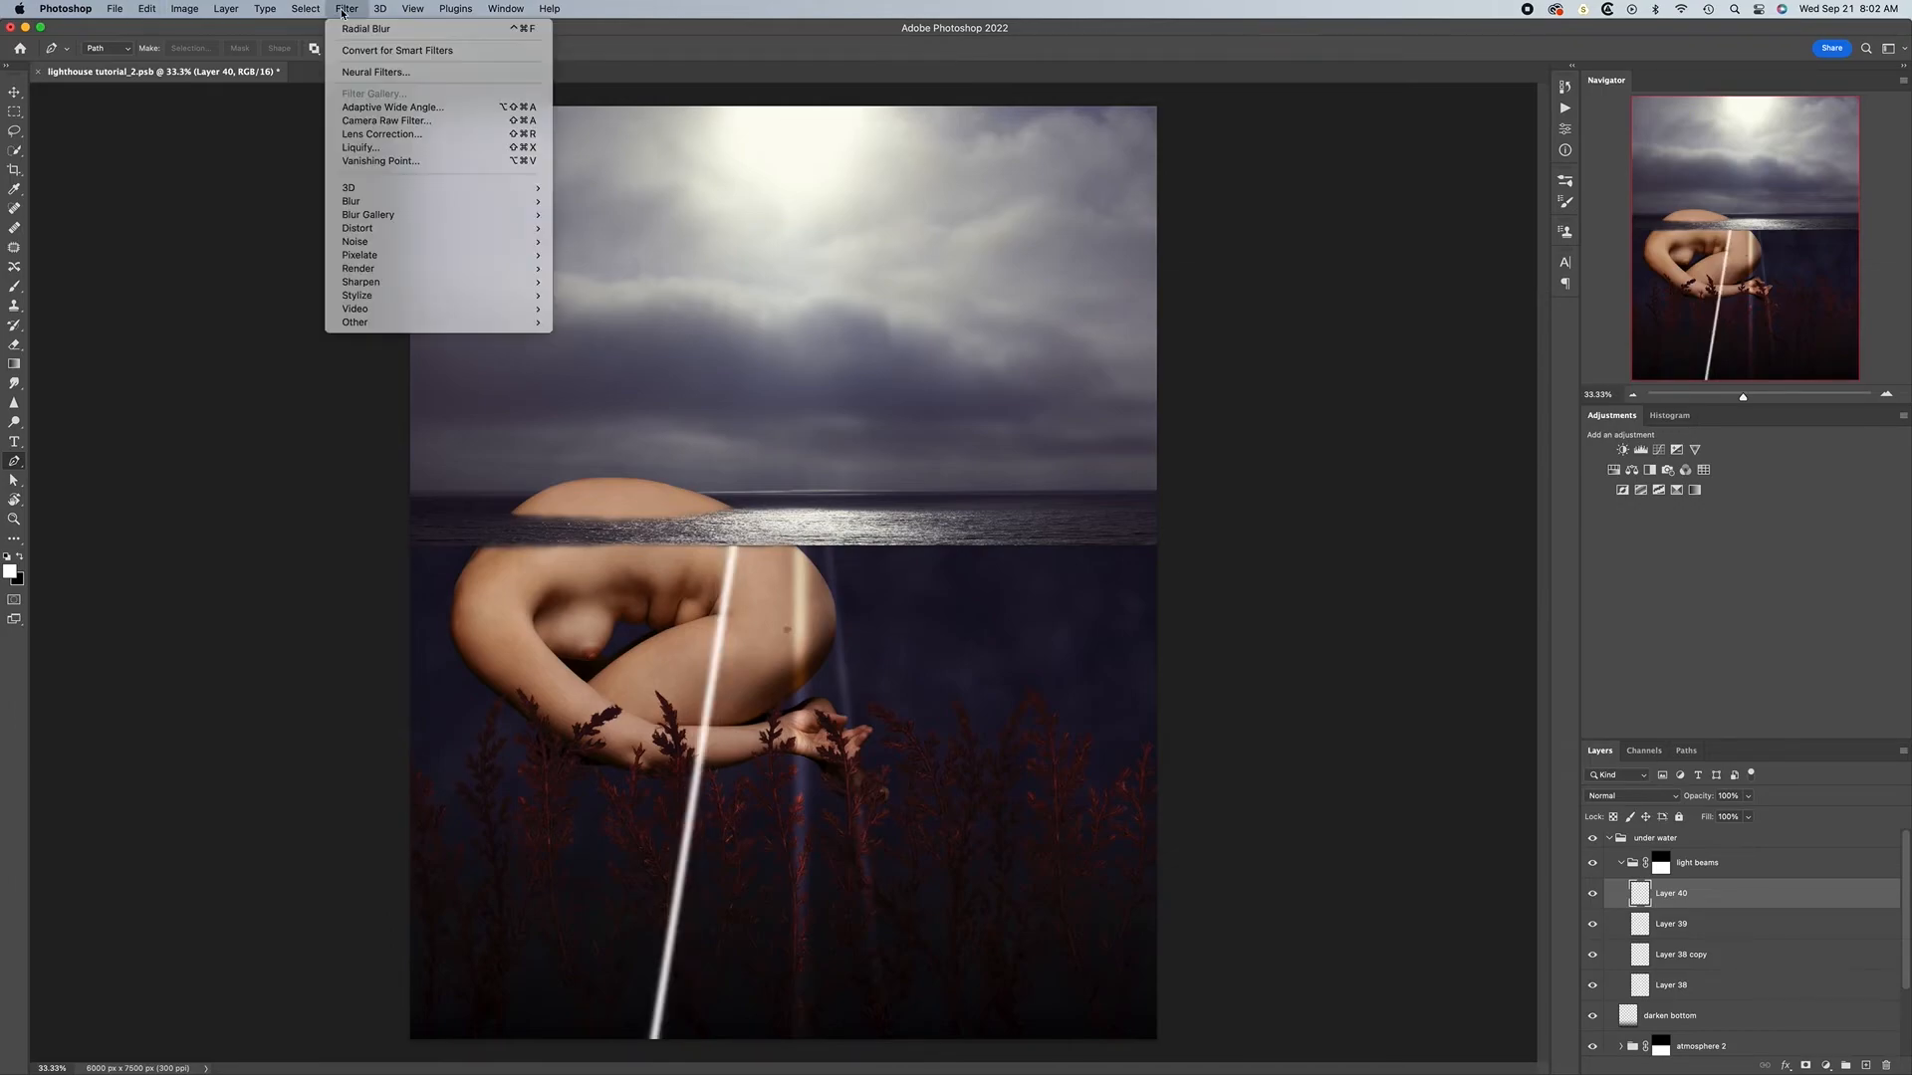
pyautogui.moveTo(452, 201)
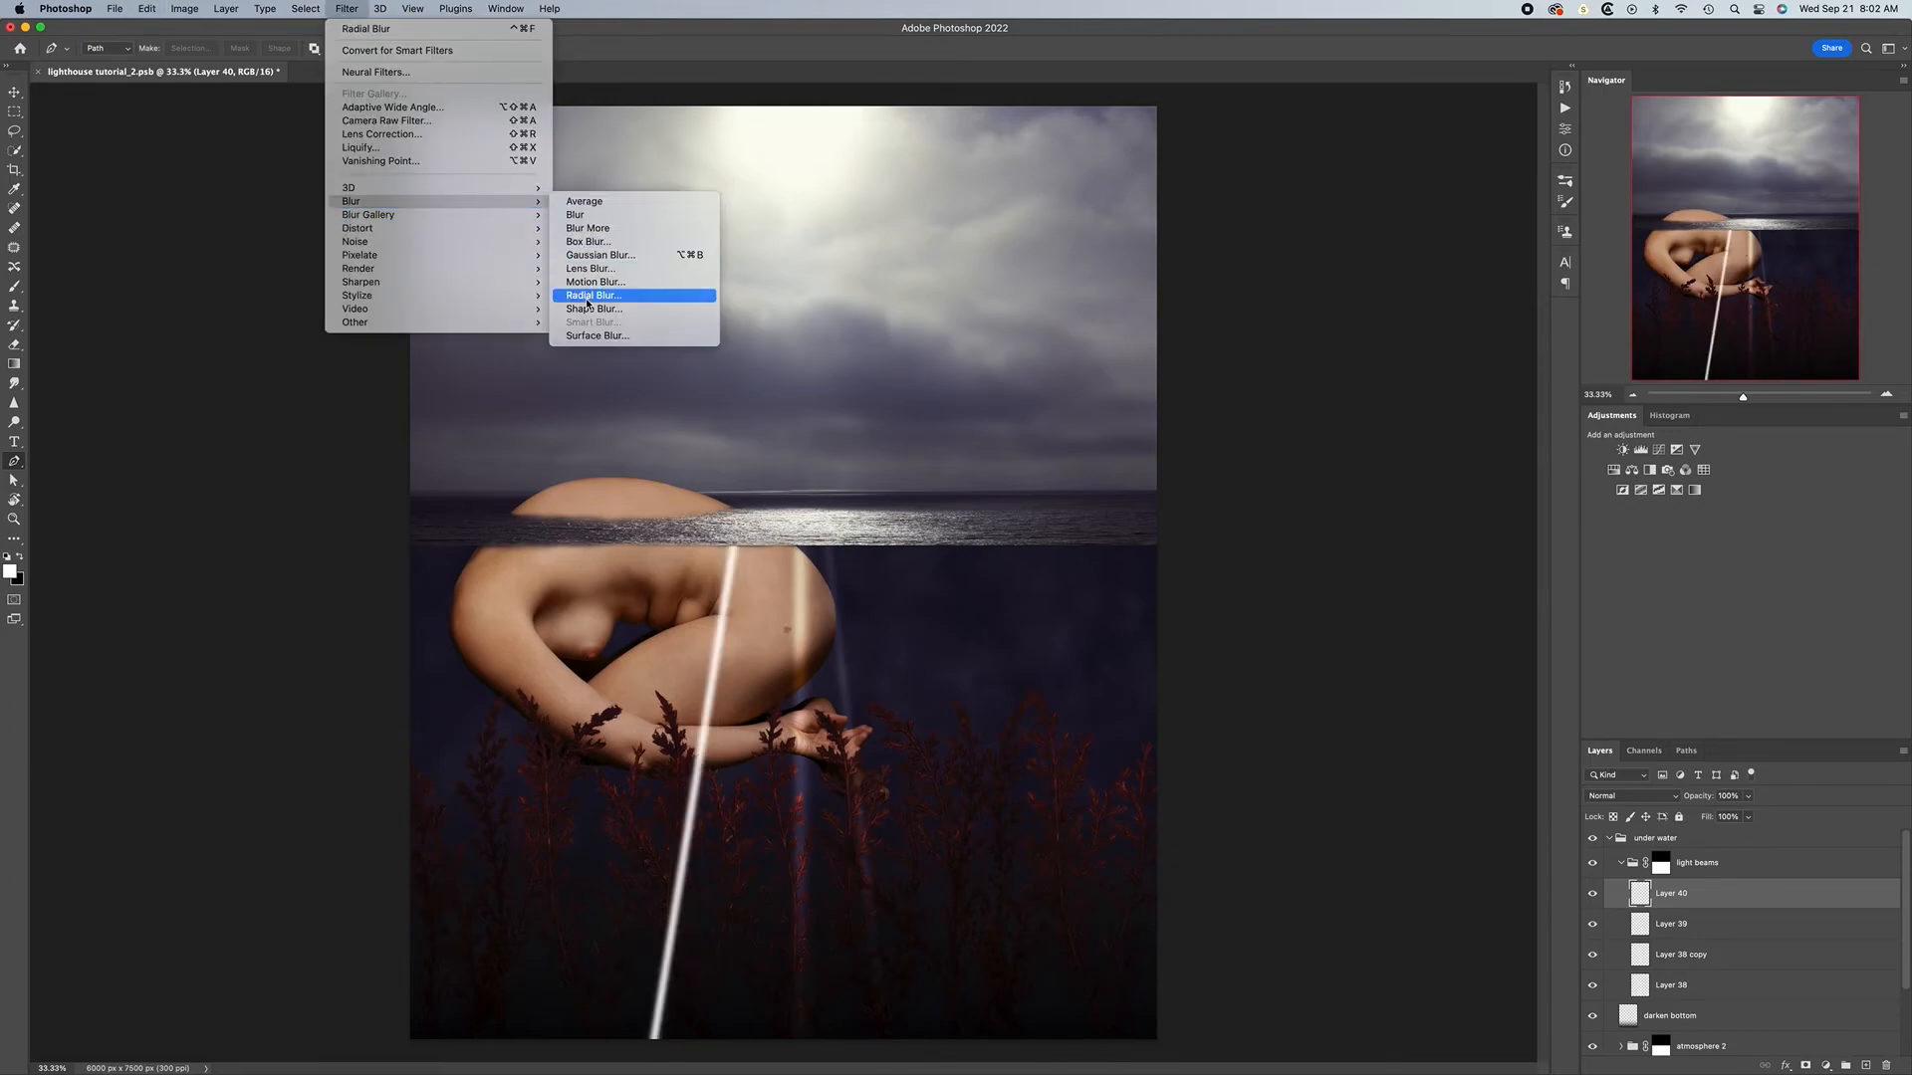
pyautogui.click(637, 295)
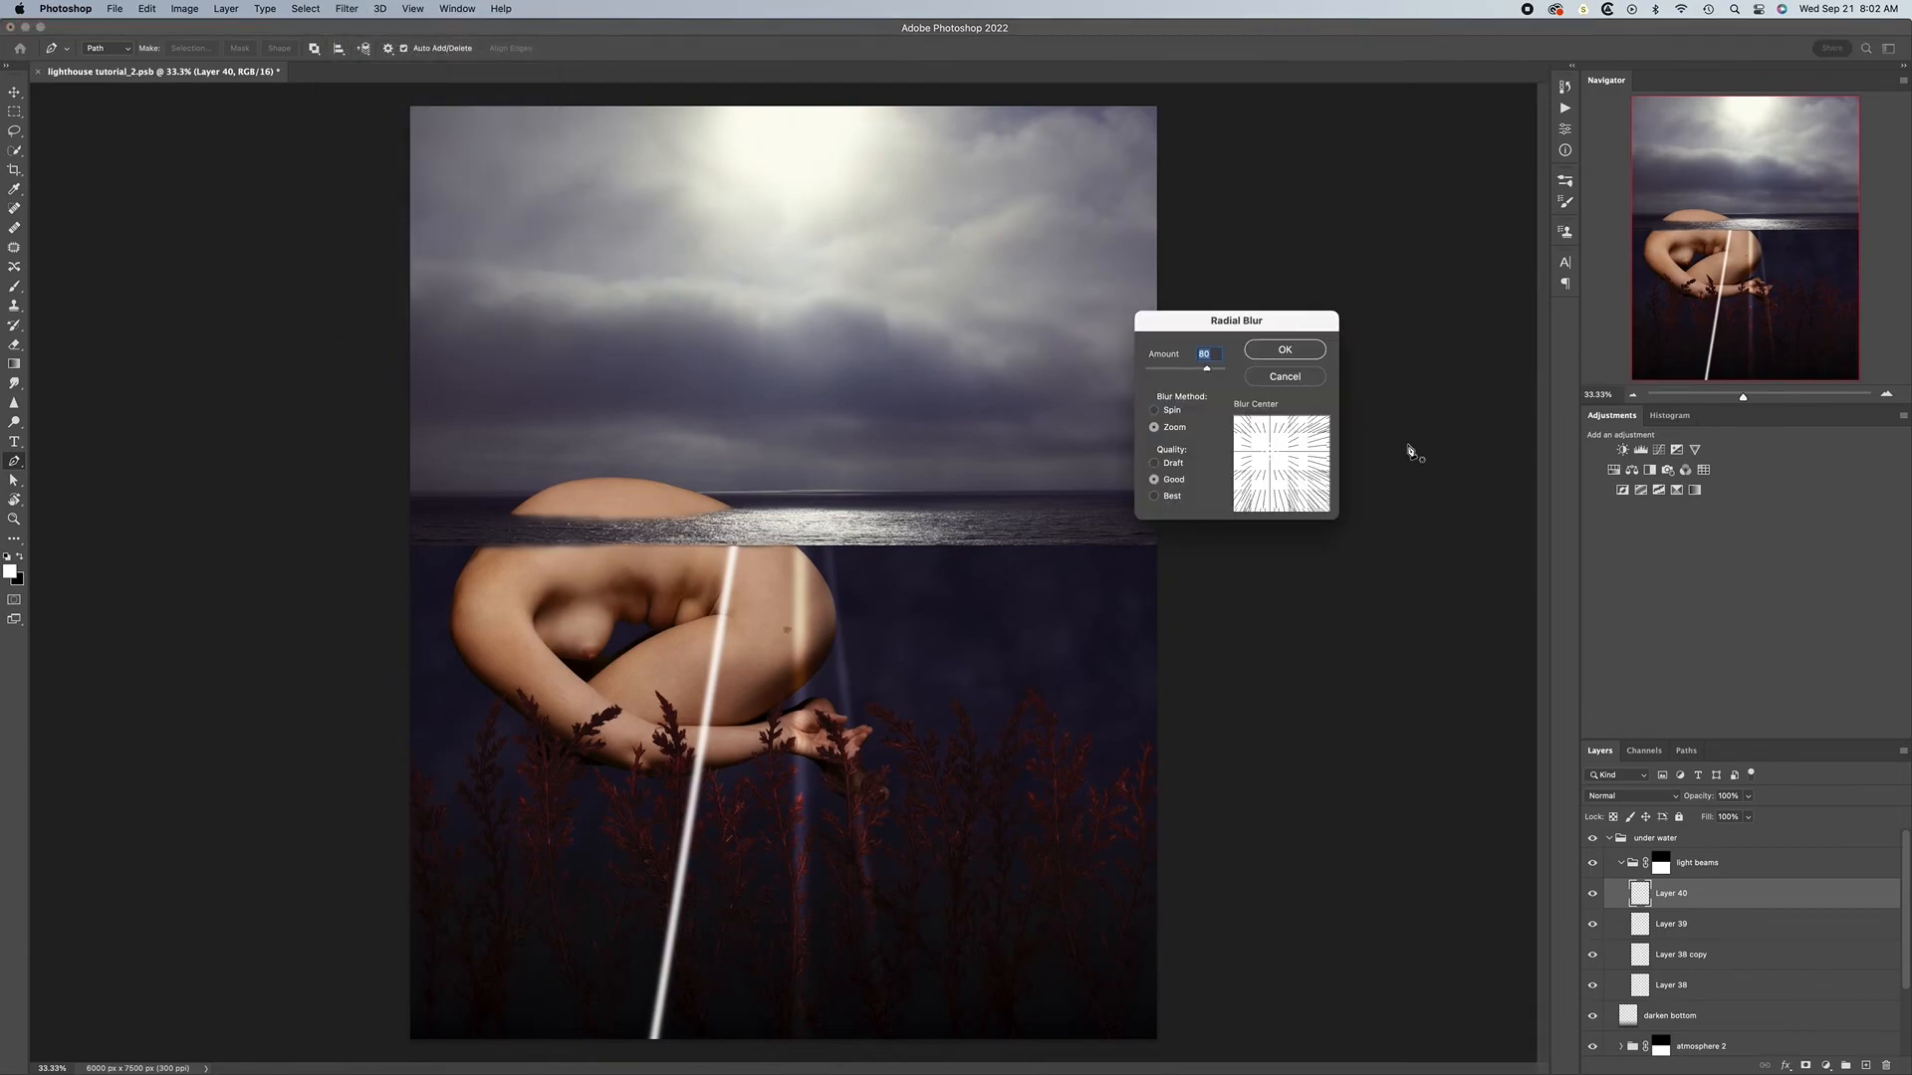
pyautogui.click(1273, 454)
pyautogui.moveTo(1274, 455); pyautogui.dragTo(1277, 456)
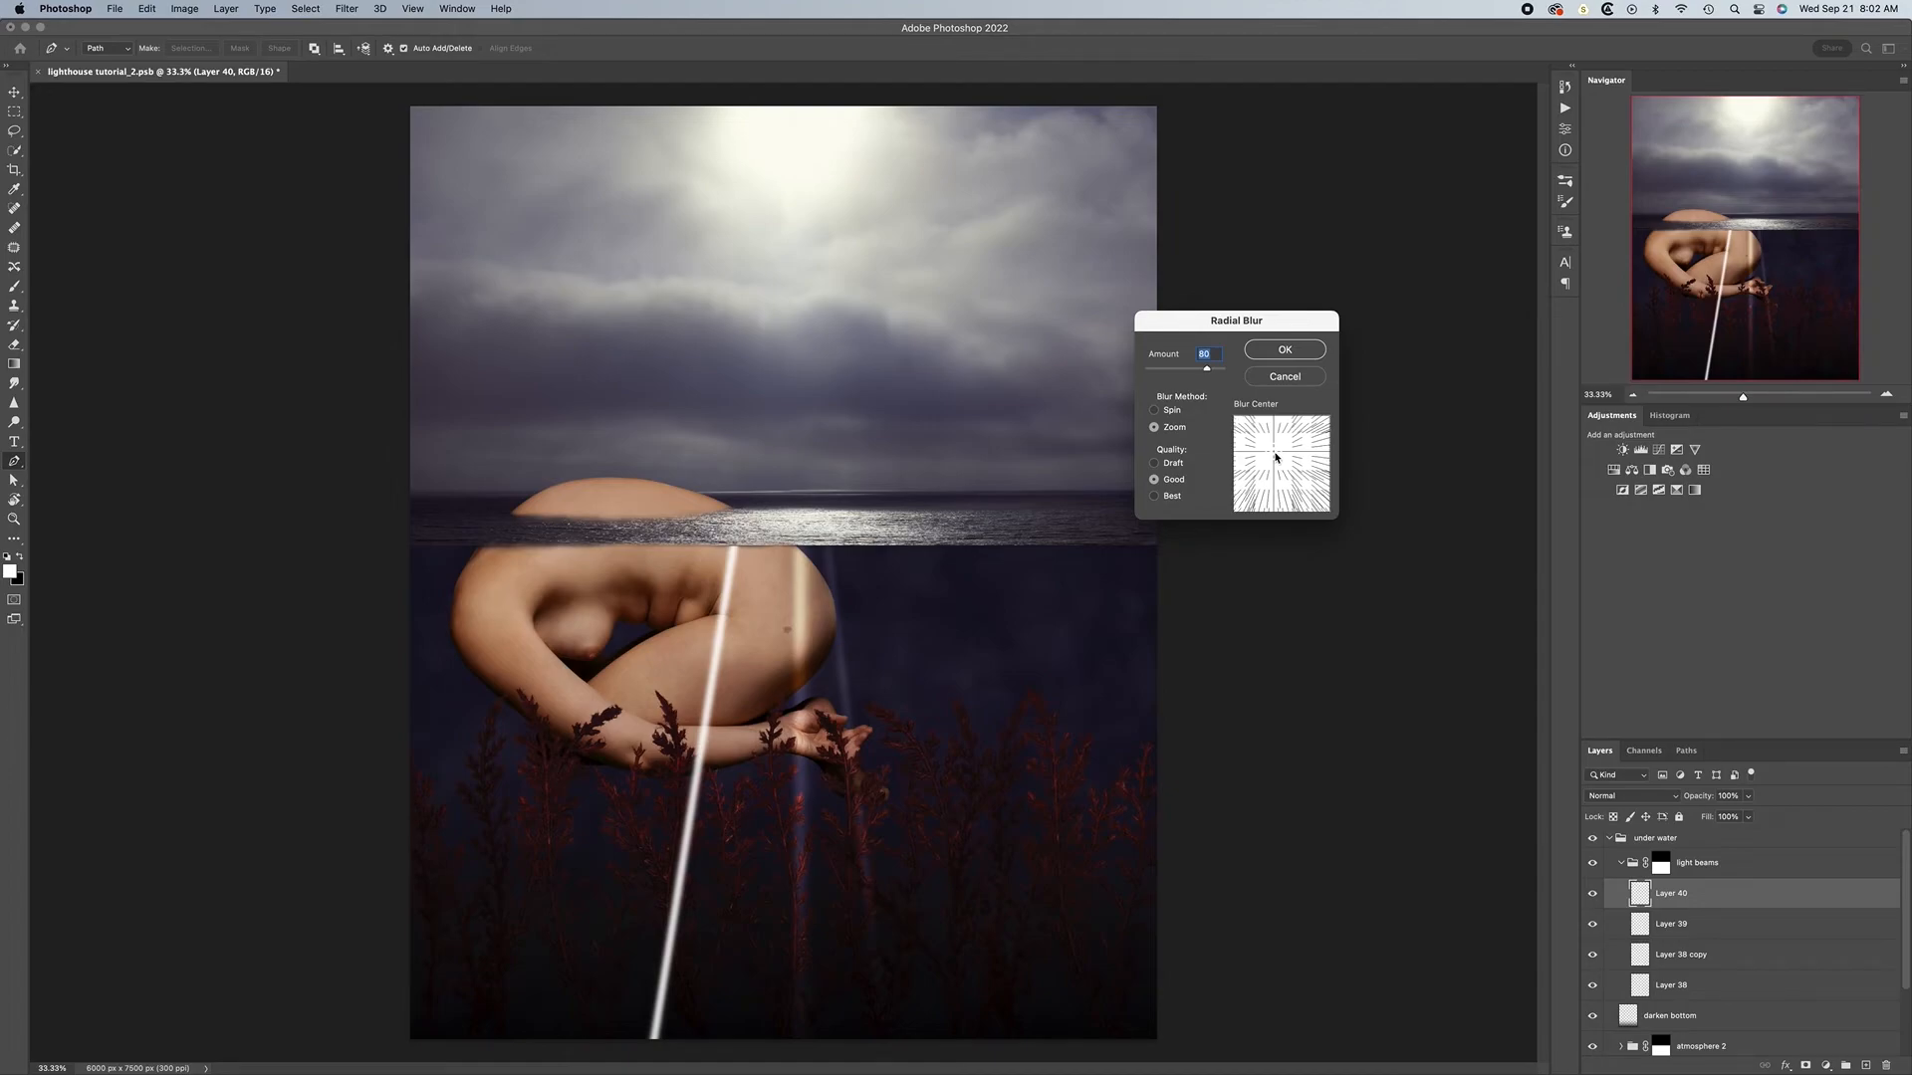
pyautogui.click(1303, 351)
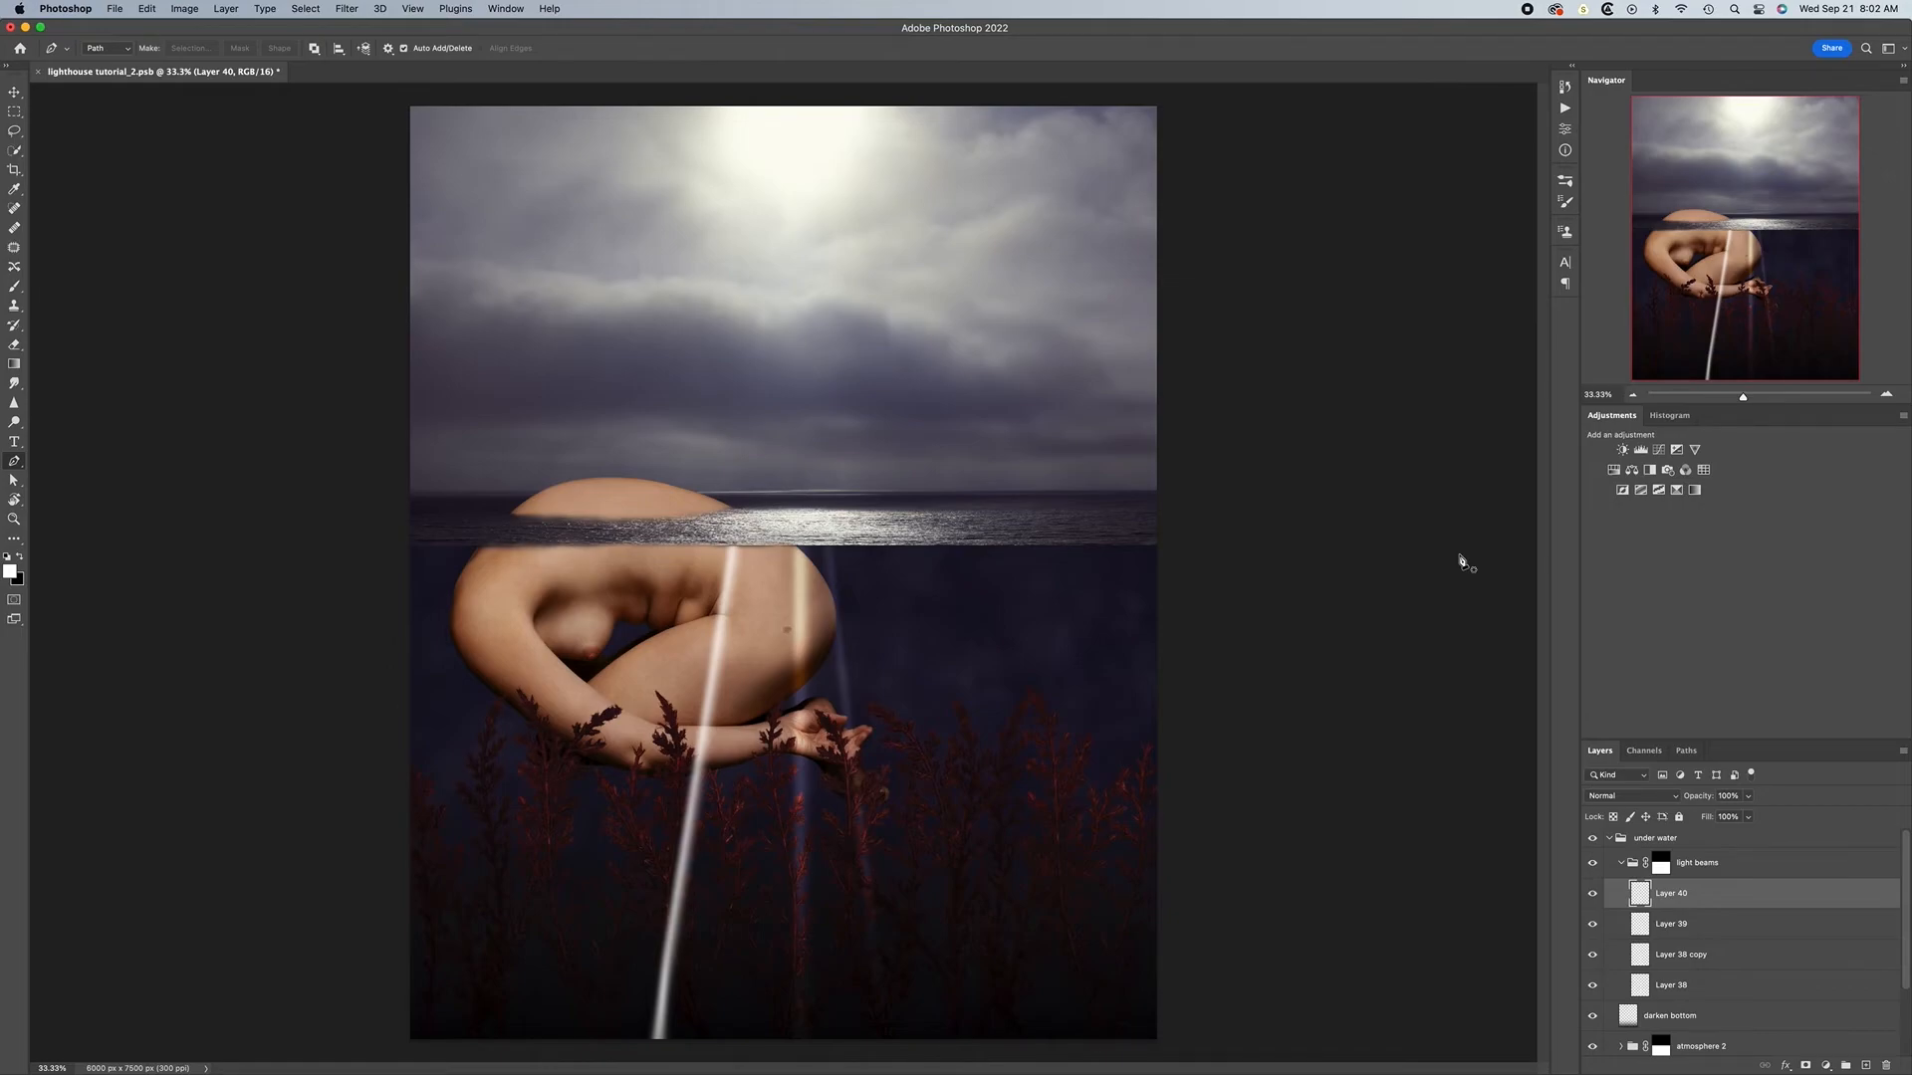
pyautogui.press('ctrl+super+f')
# Set the left-slanting beam layer to 60% opacity and Lighten blend mode
pyautogui.press('v')
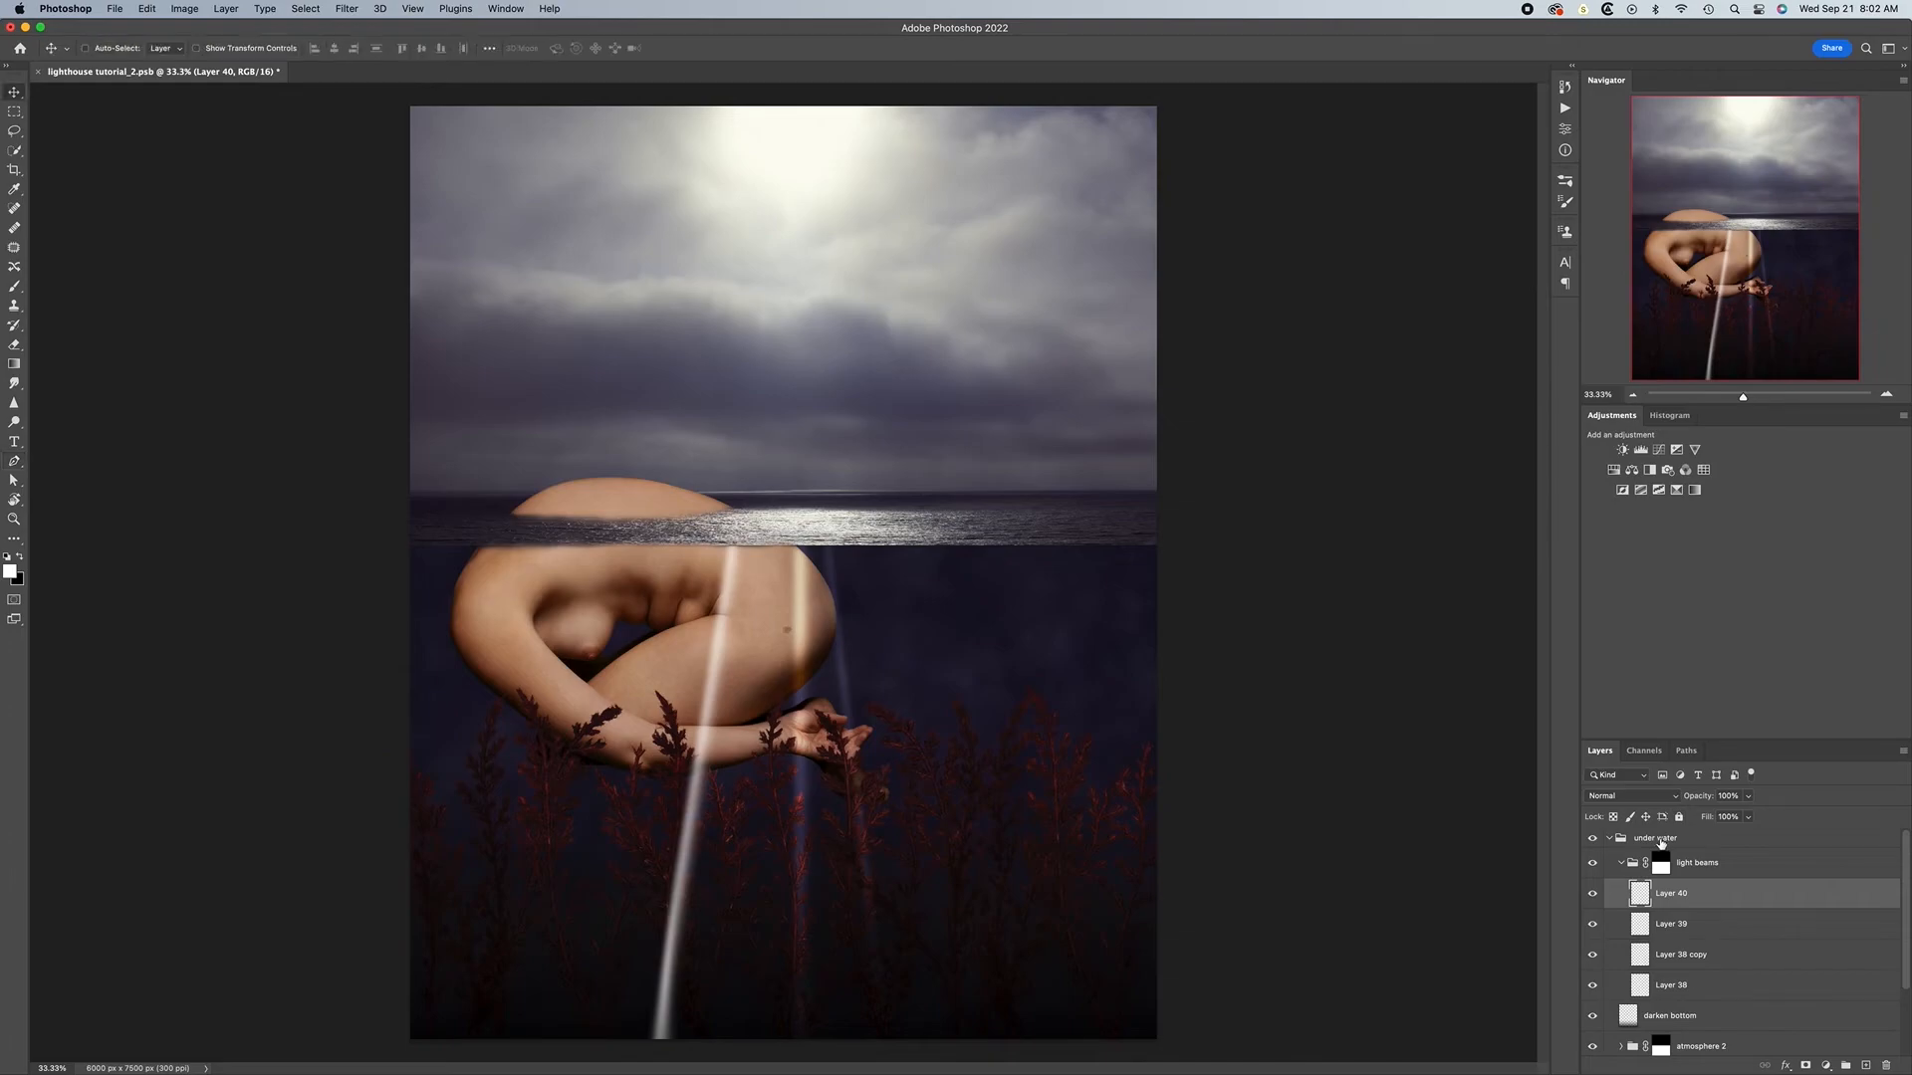
pyautogui.press('6')
pyautogui.click(1676, 797)
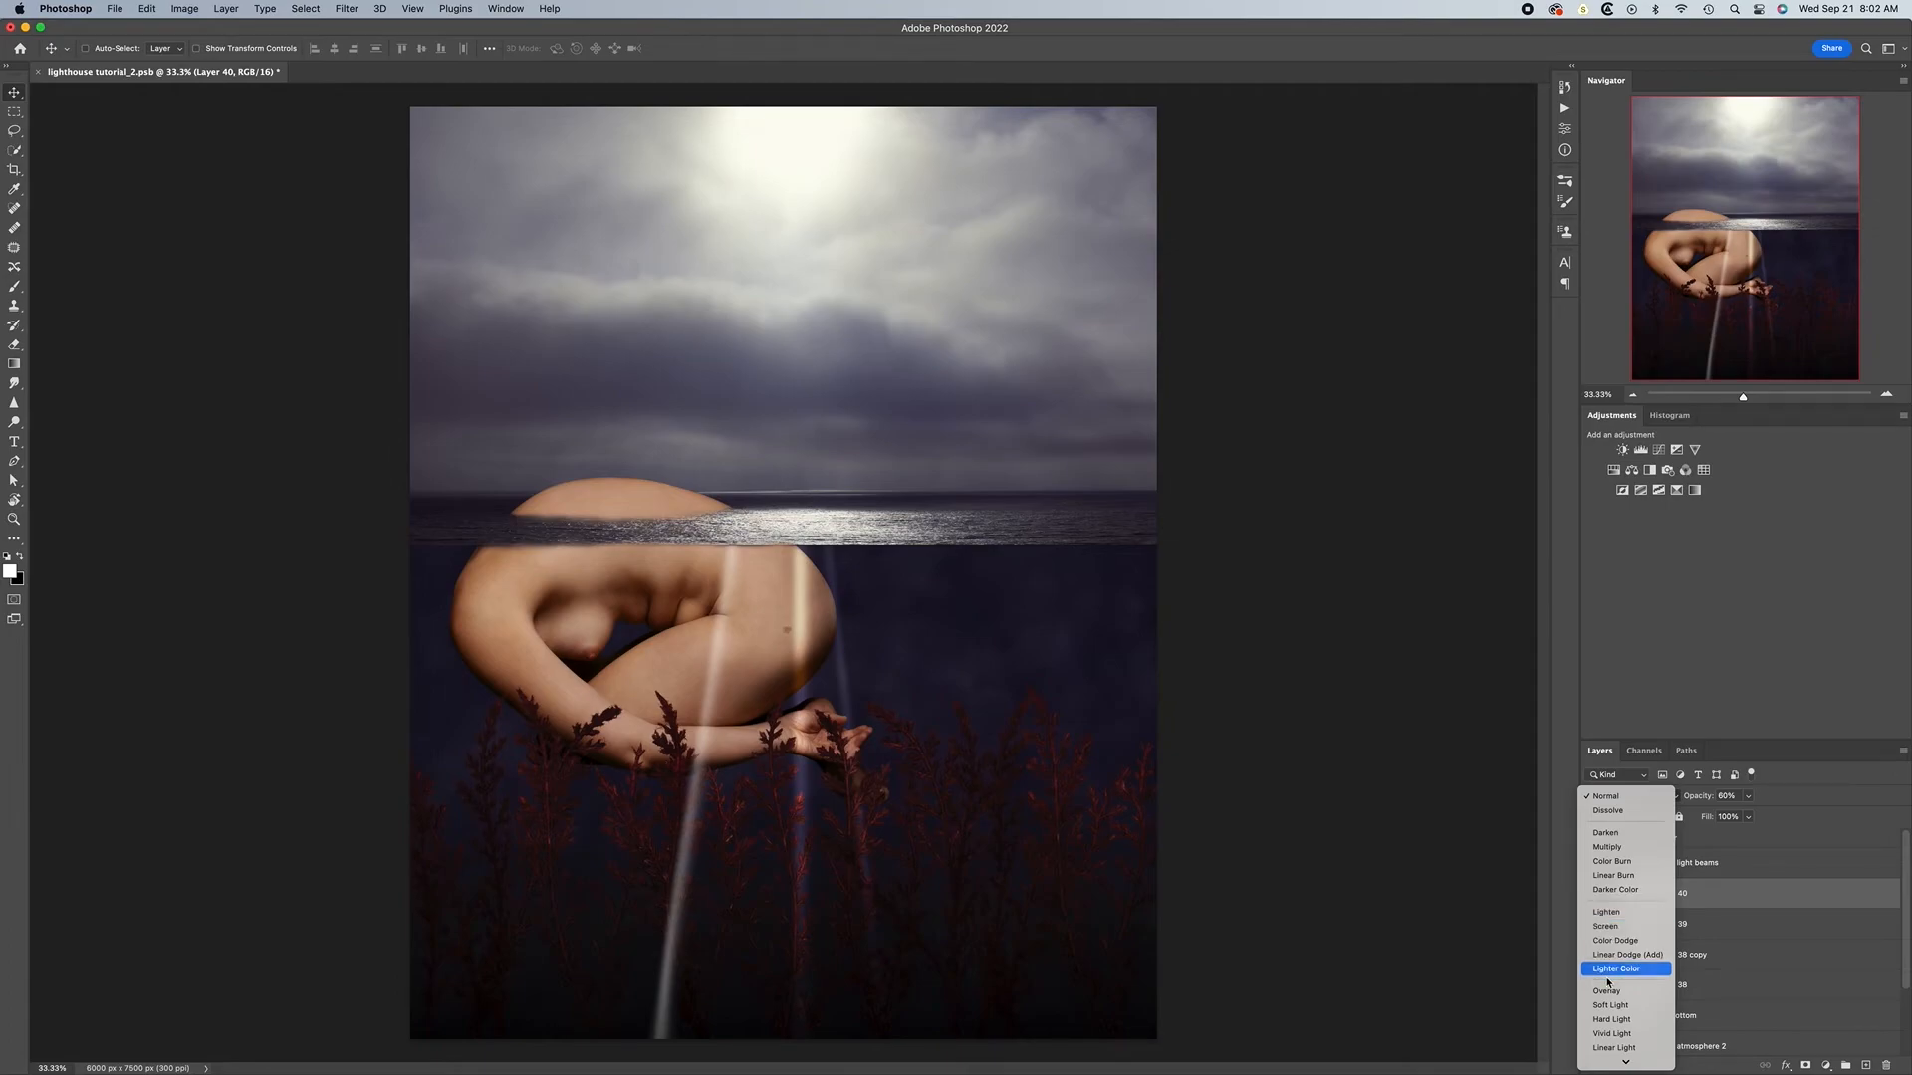
pyautogui.click(1607, 913)
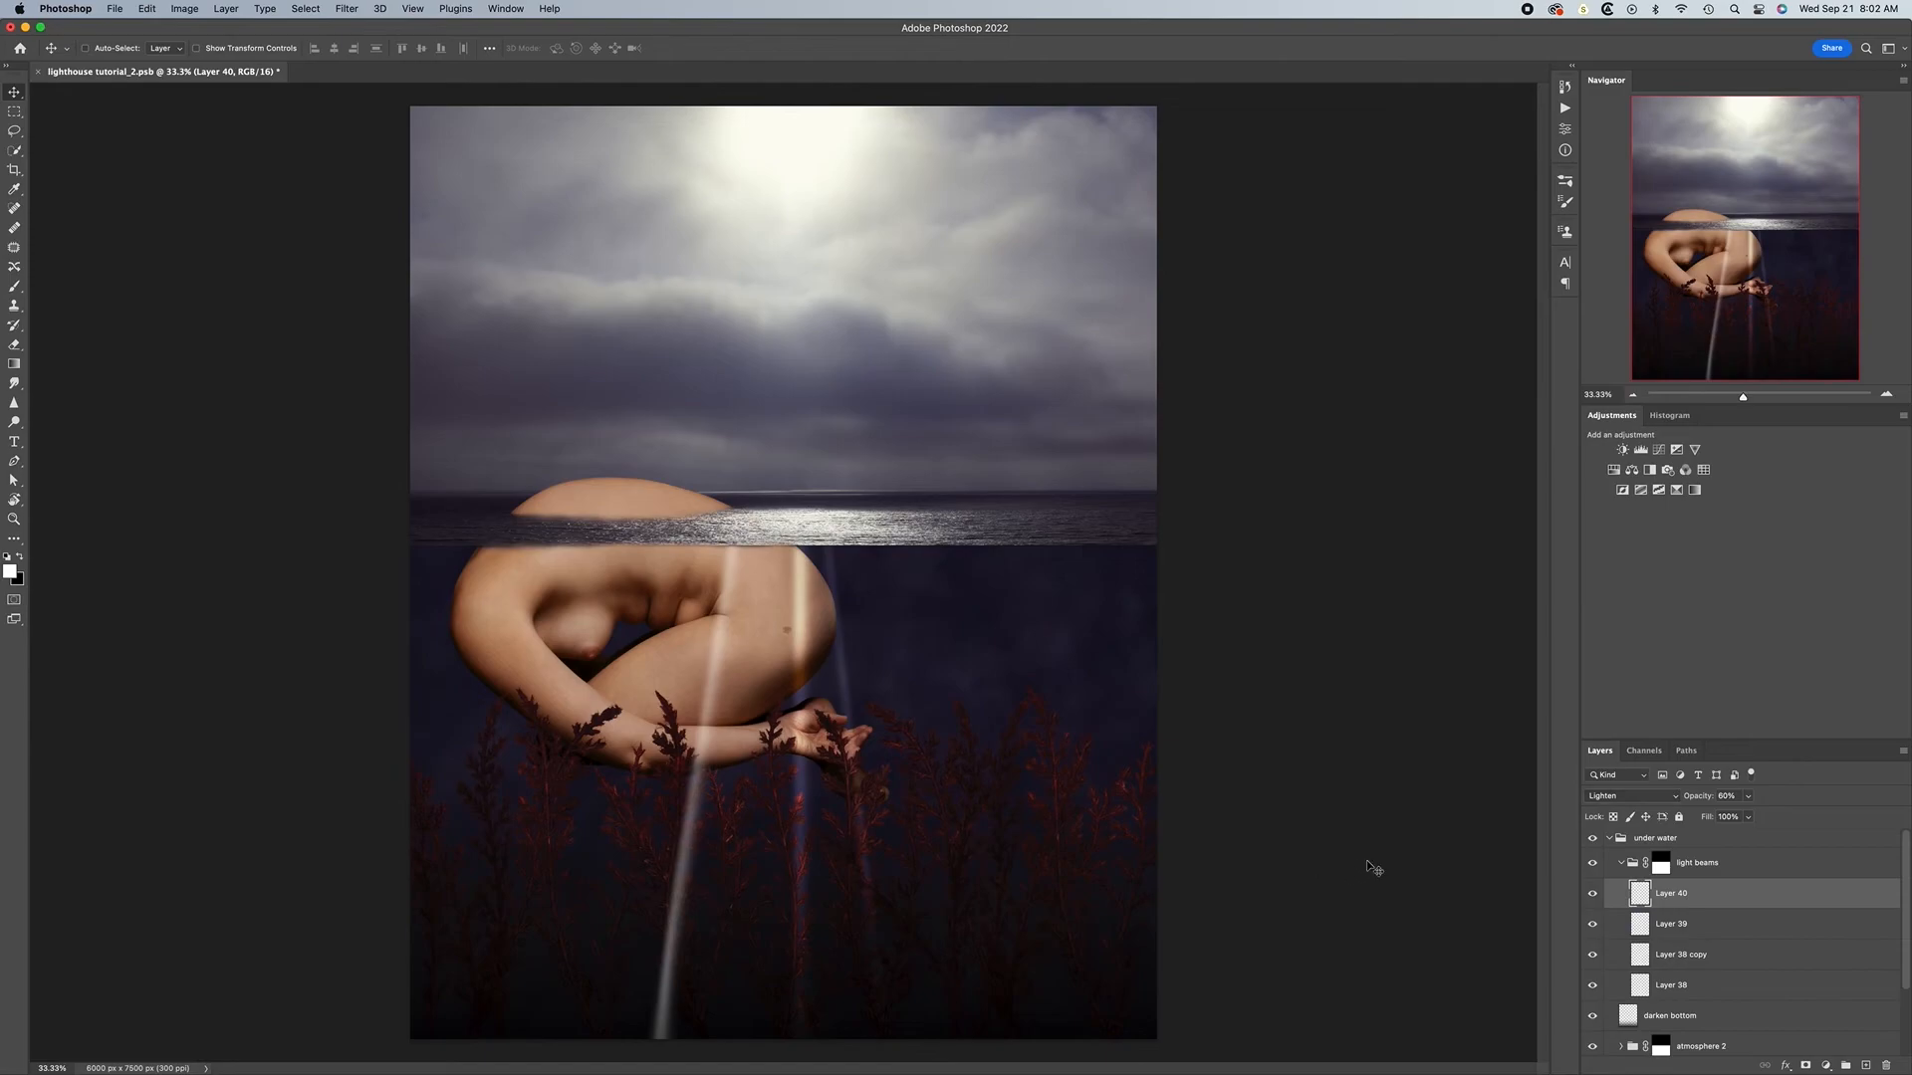
# Add a new layer and paint four short slanting soft white brush strokes between the waterline and the bottom edge
pyautogui.click(1864, 1065)
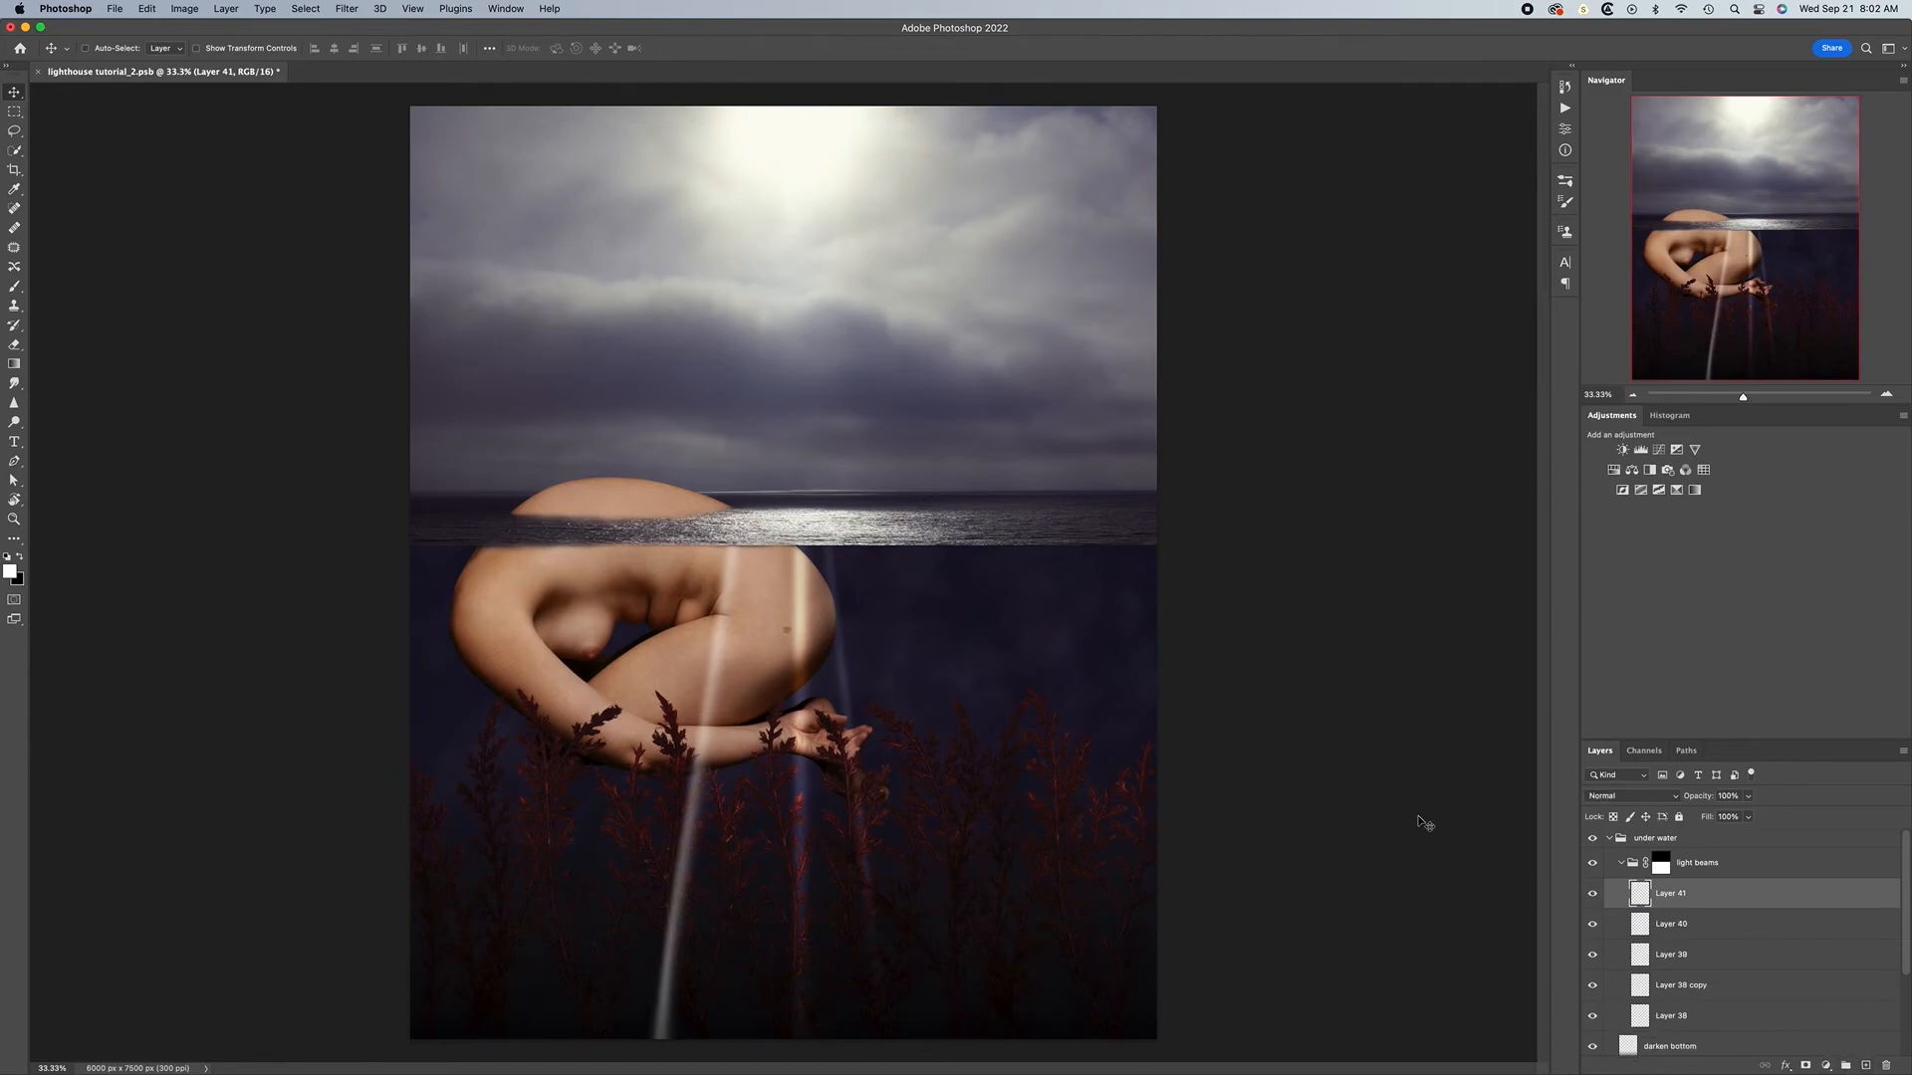
pyautogui.press('b')
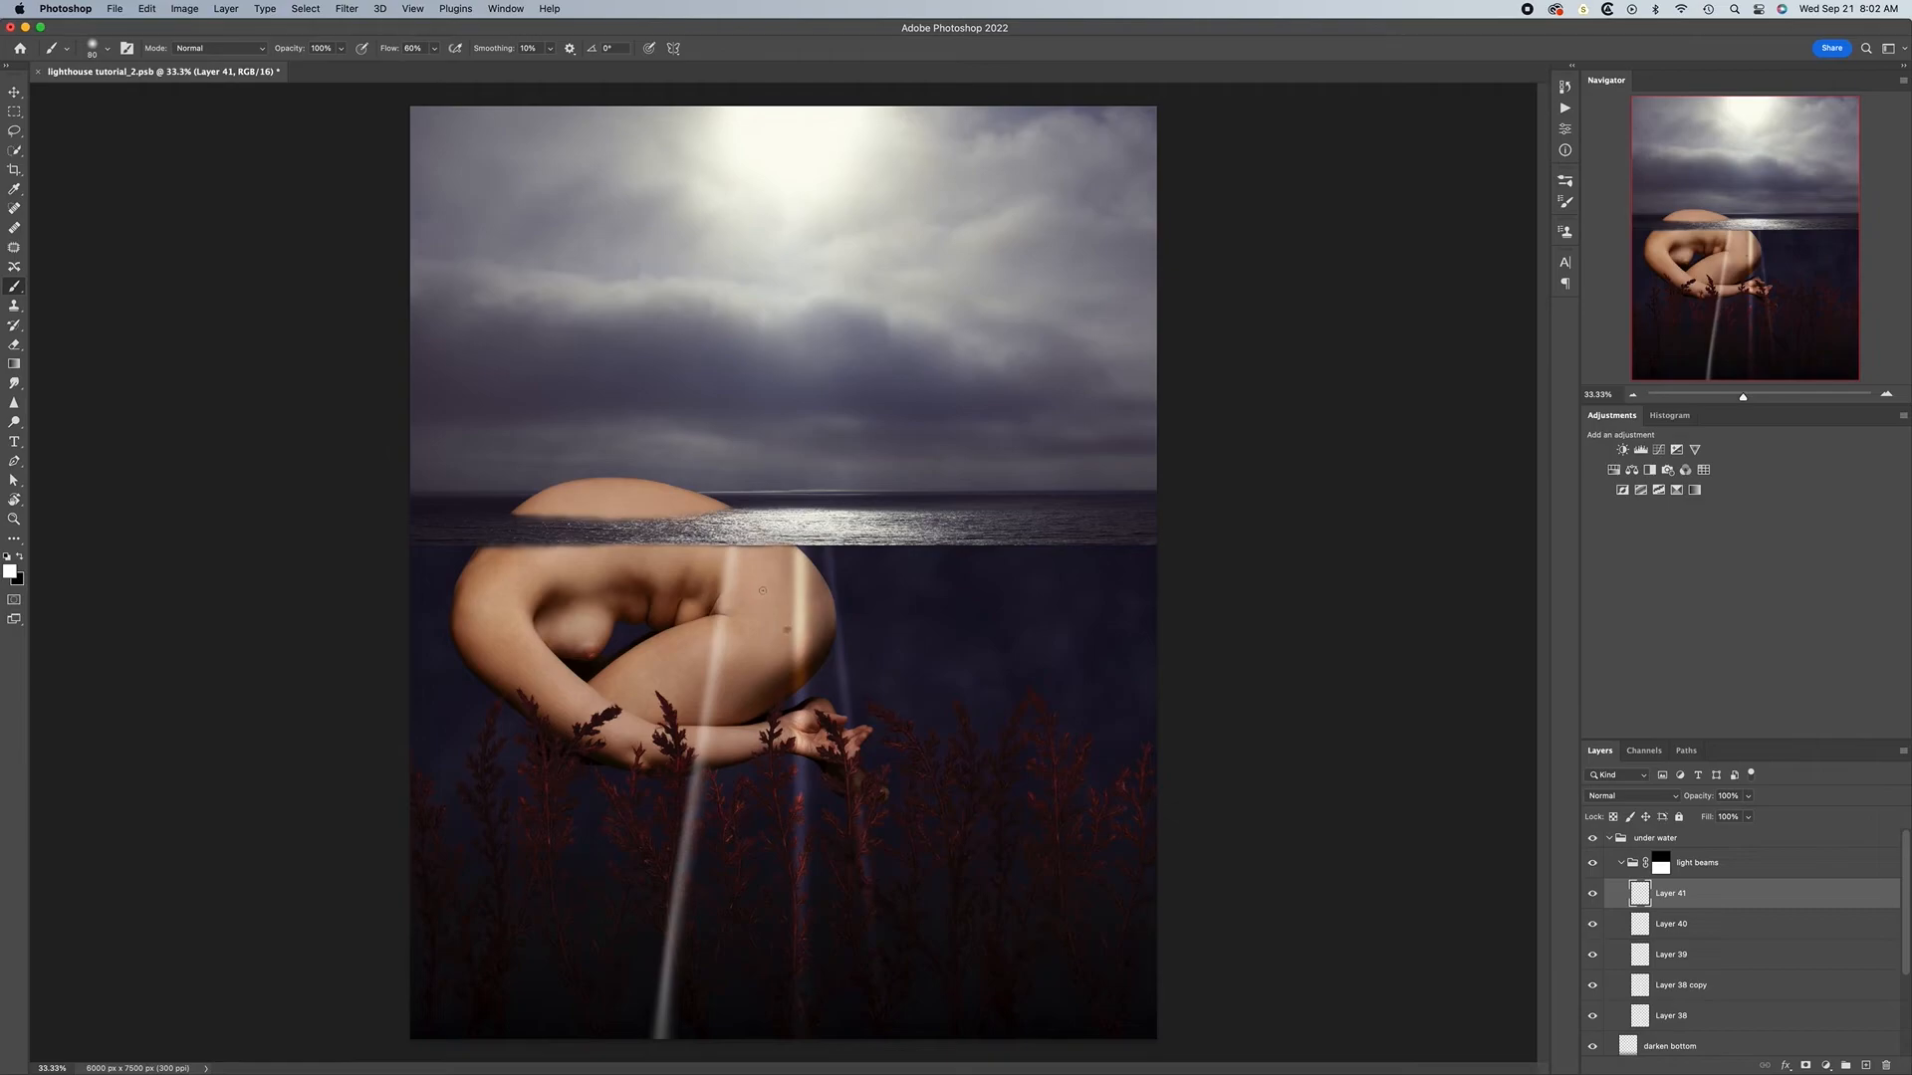
pyautogui.moveTo(767, 545)
pyautogui.mouseDown()
pyautogui.moveTo(734, 724)
pyautogui.moveTo(749, 826)
pyautogui.moveTo(705, 991)
pyautogui.moveTo(751, 1007)
pyautogui.mouseUp()
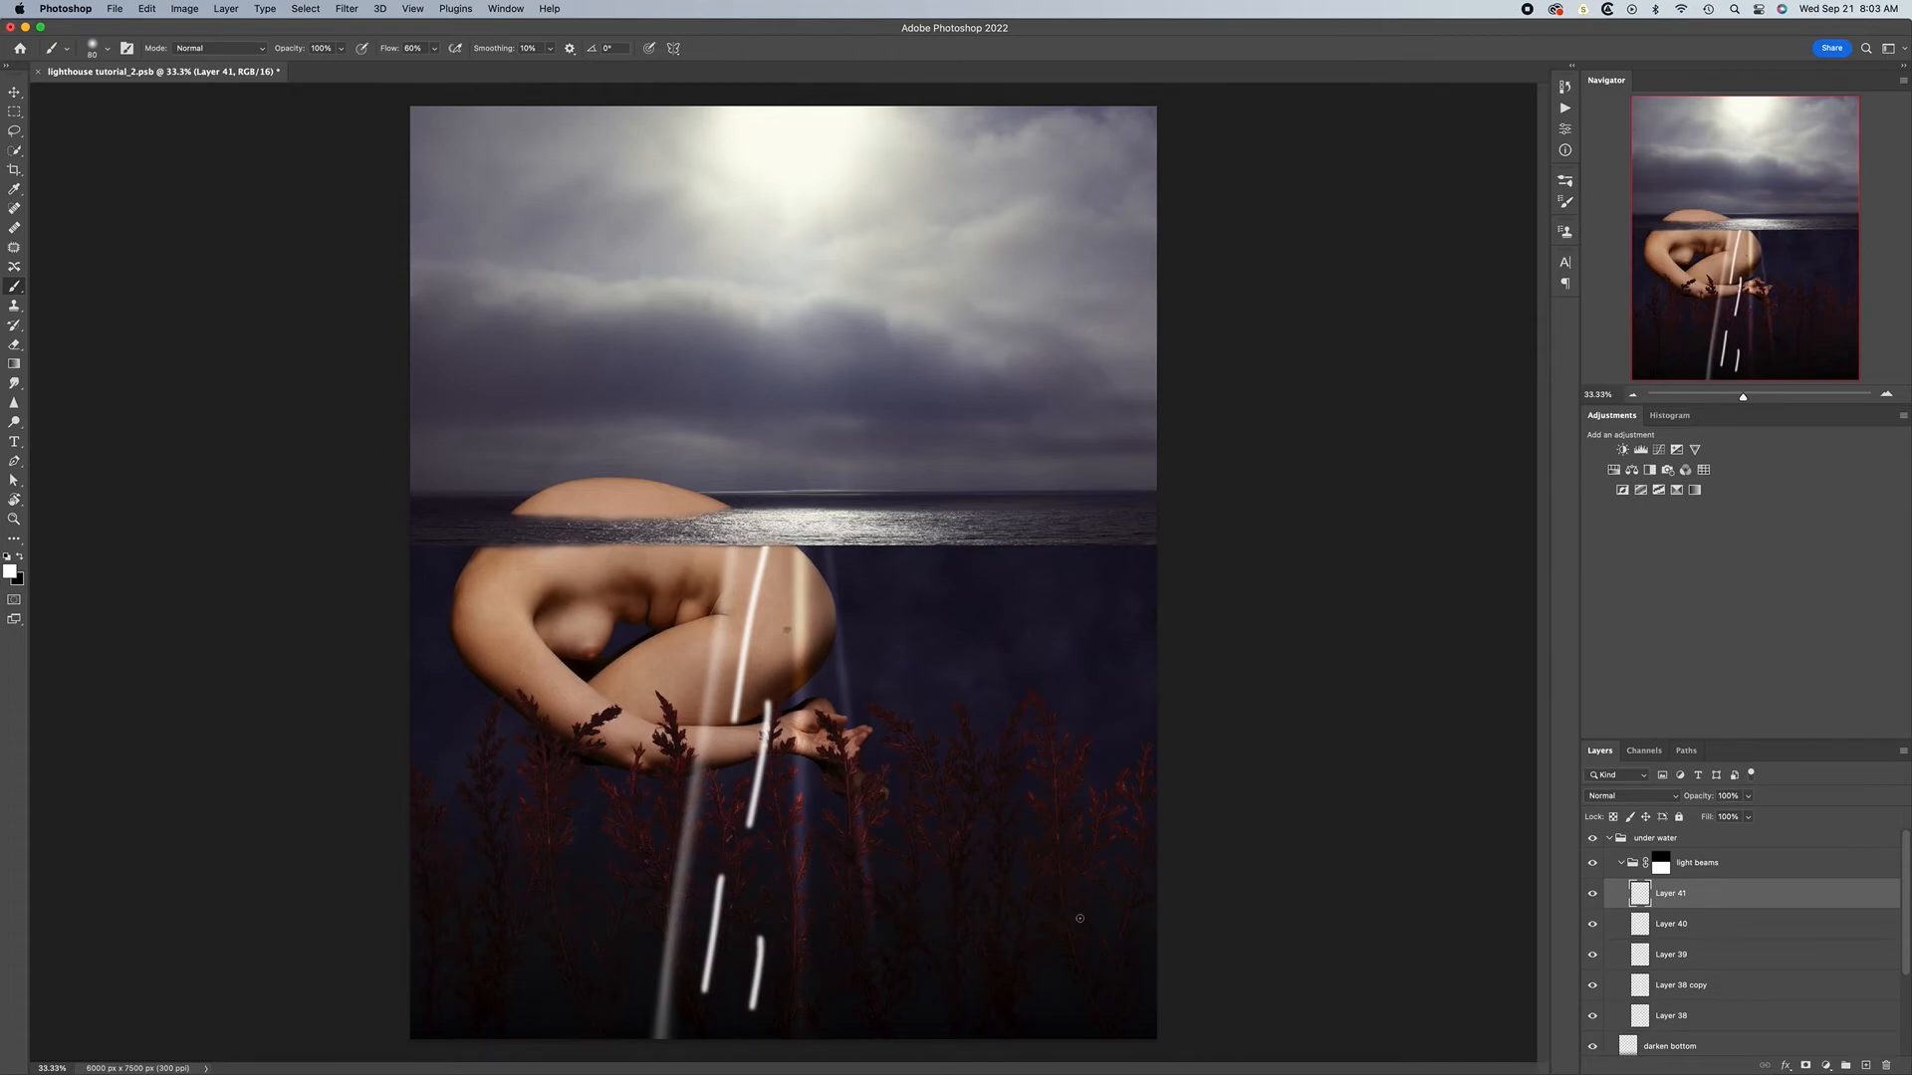
# Apply a Zoom Radial Blur to the short strokes with a slightly lower amount and the blur center nearer the middle, and repeat it
pyautogui.click(348, 10)
pyautogui.moveTo(438, 201)
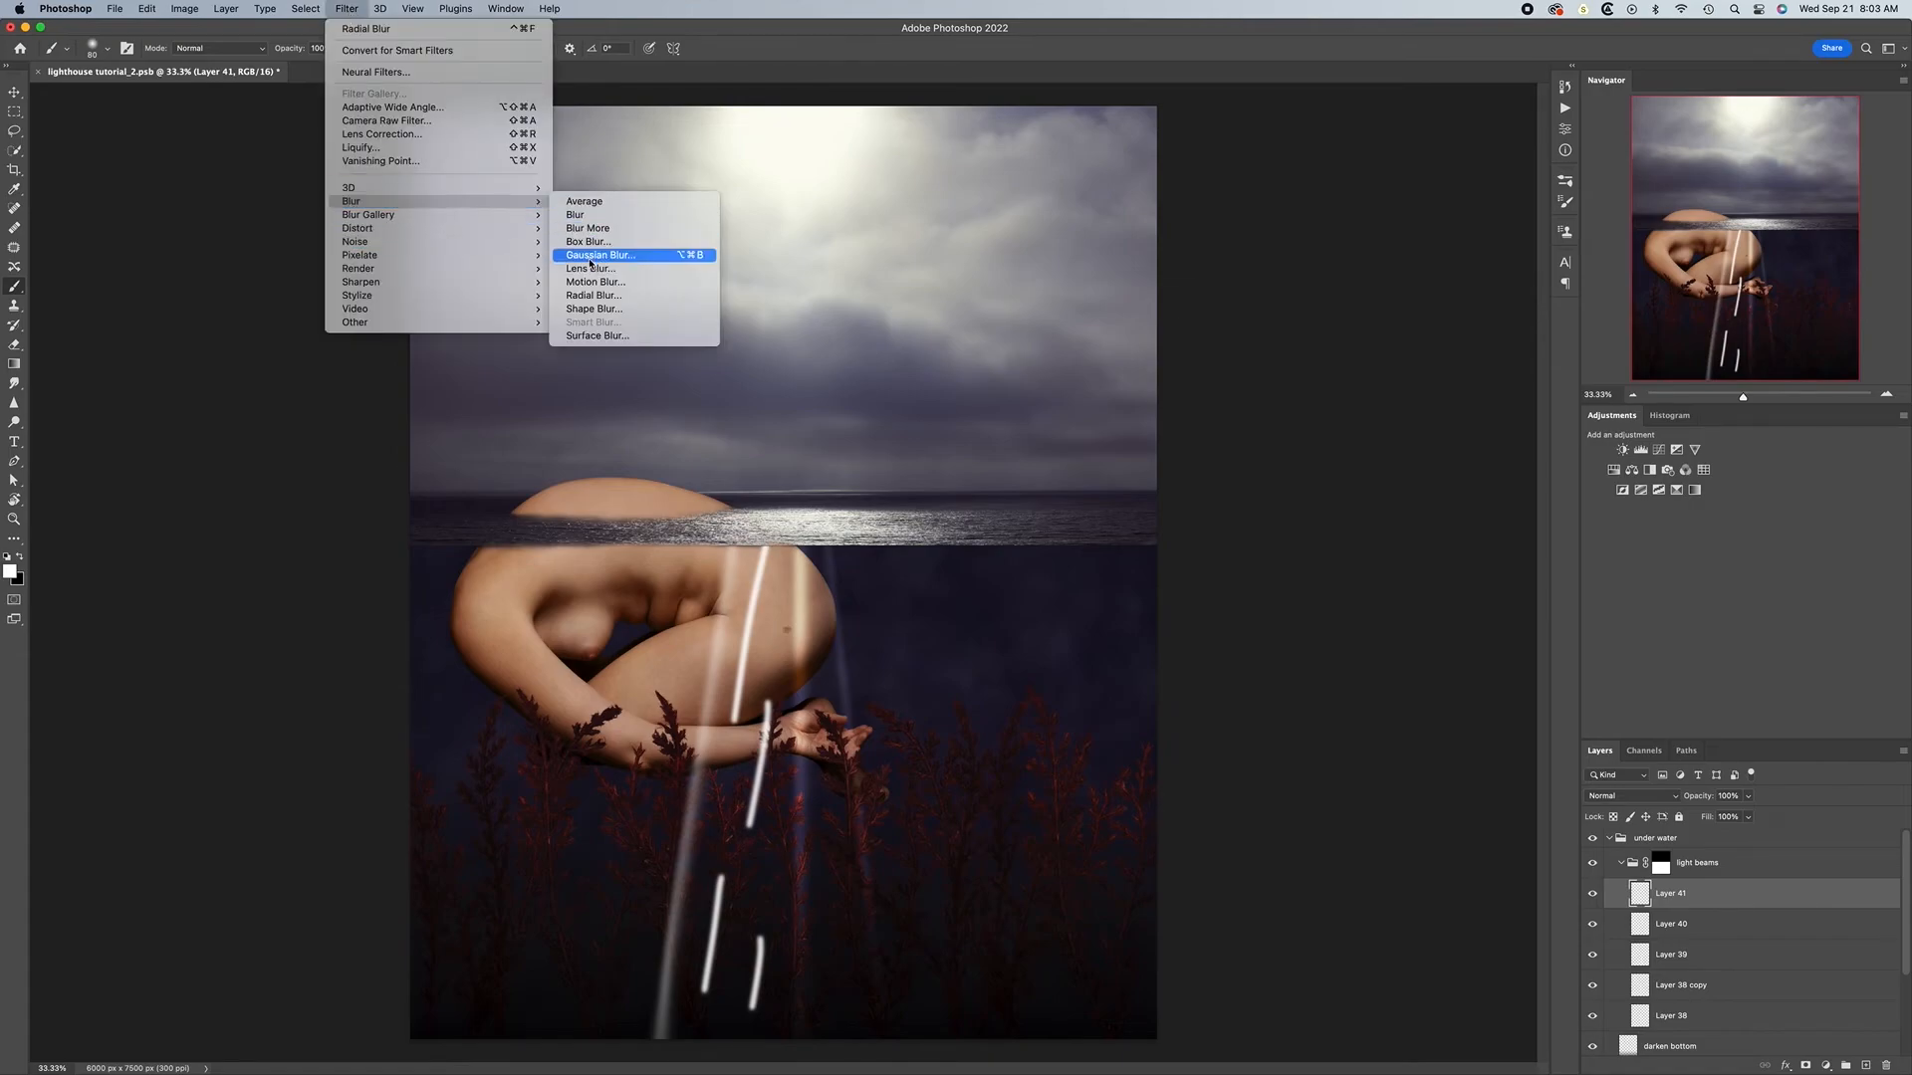
pyautogui.click(594, 295)
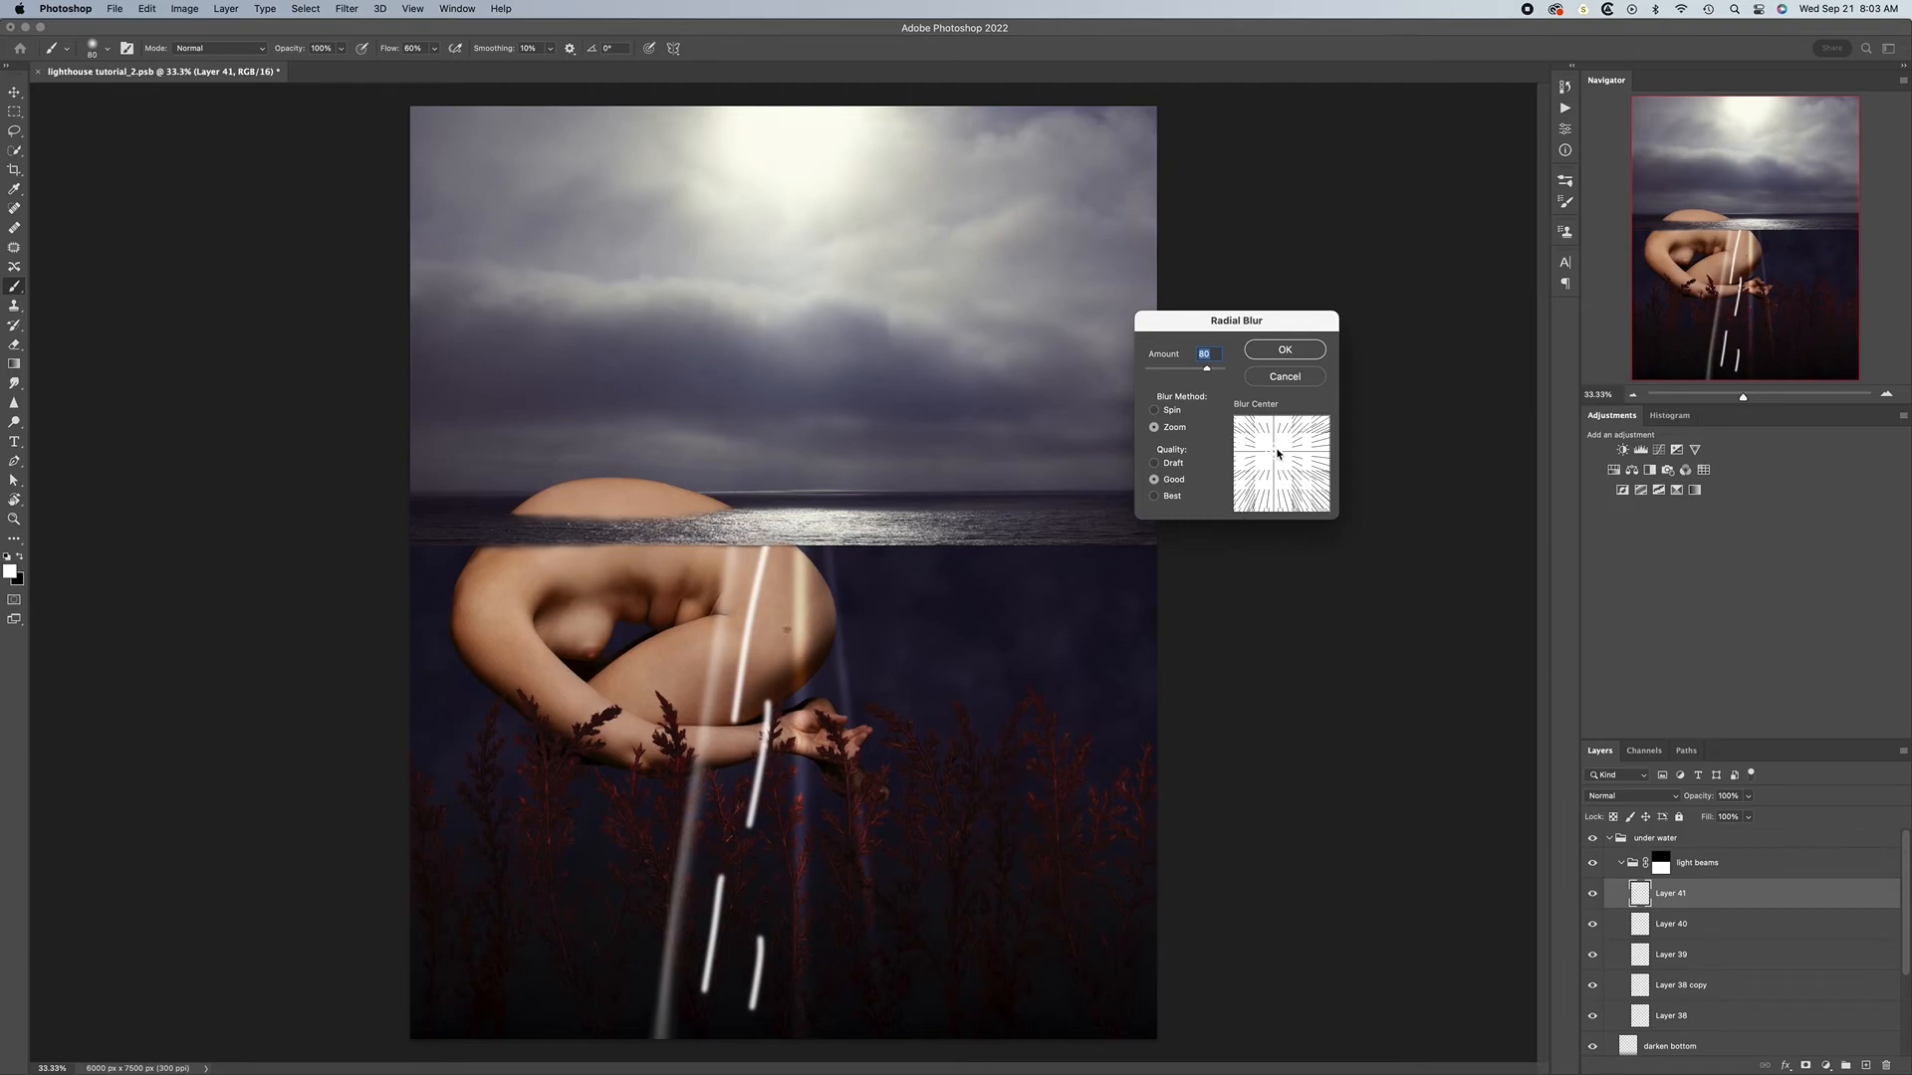
pyautogui.moveTo(1274, 454); pyautogui.dragTo(1280, 456)
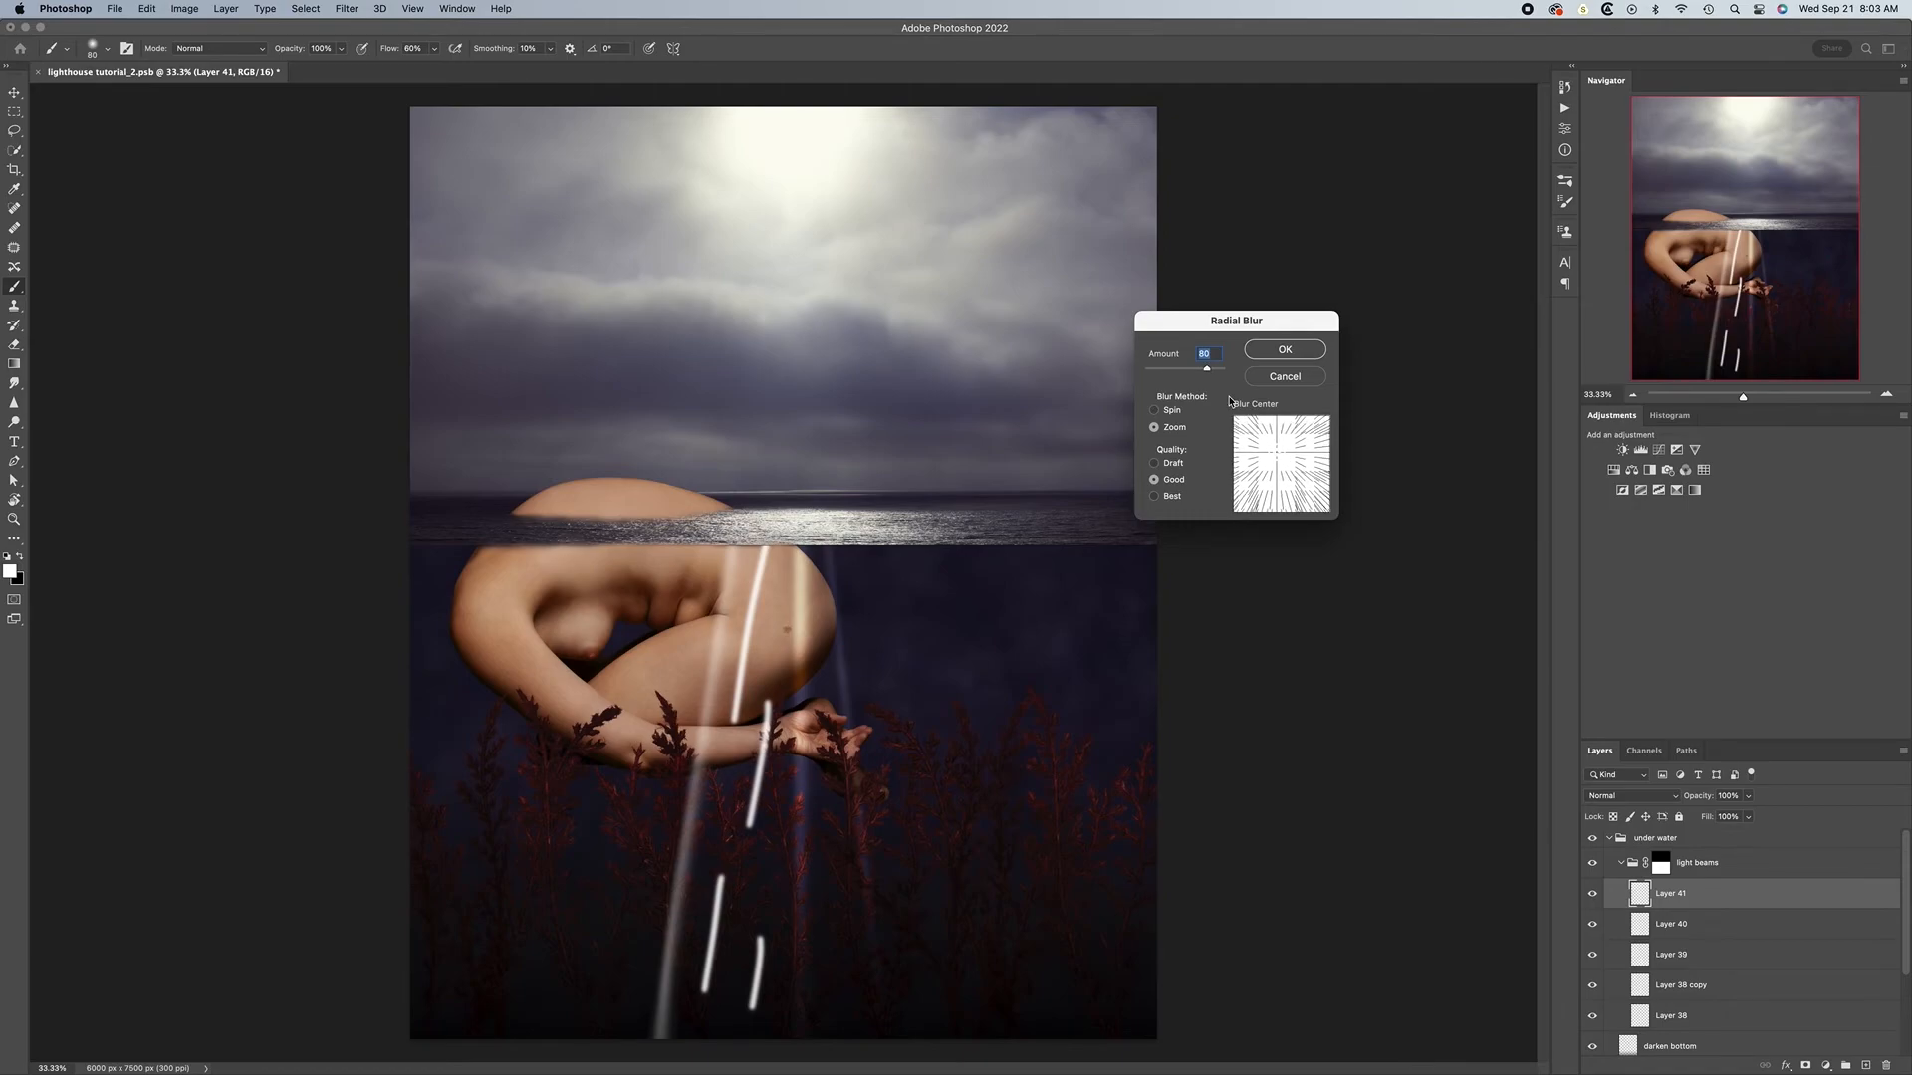
pyautogui.moveTo(1207, 370); pyautogui.dragTo(1200, 371)
pyautogui.press('Return')
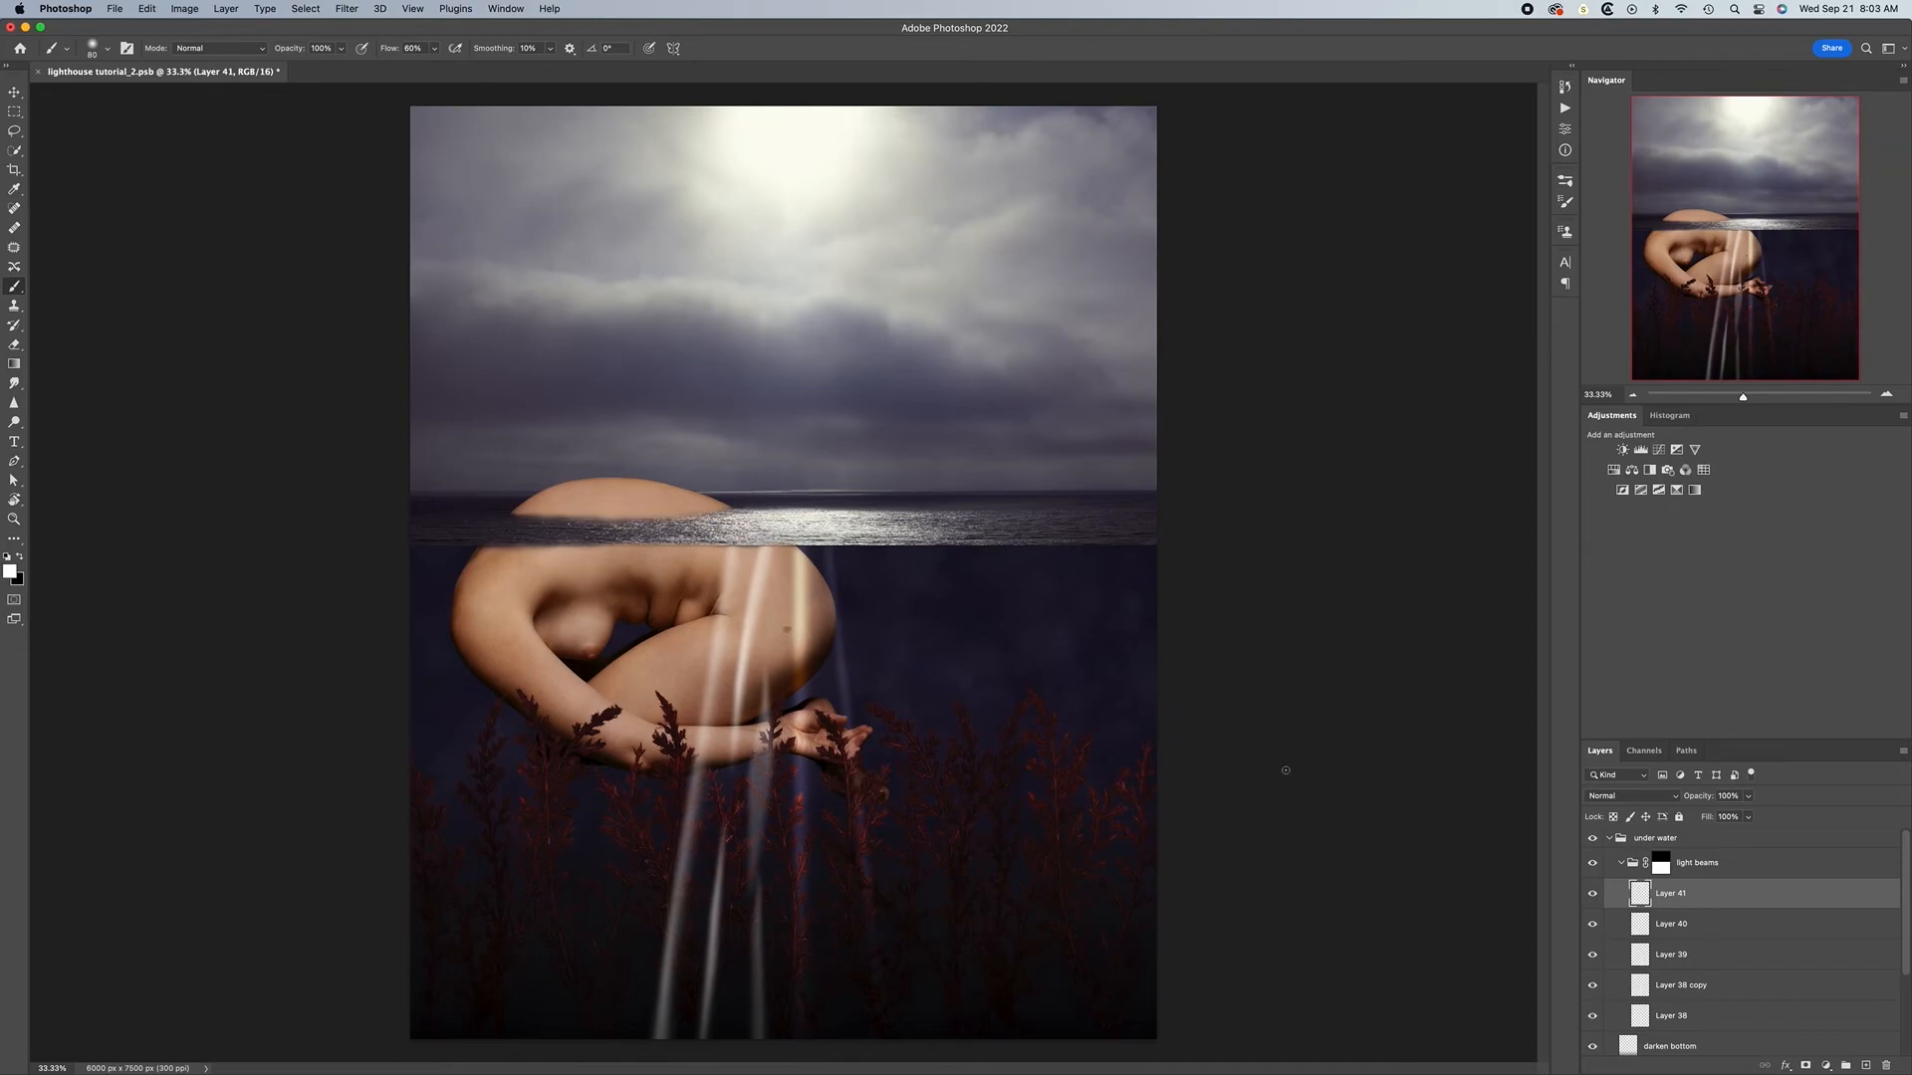
pyautogui.press('super+f')
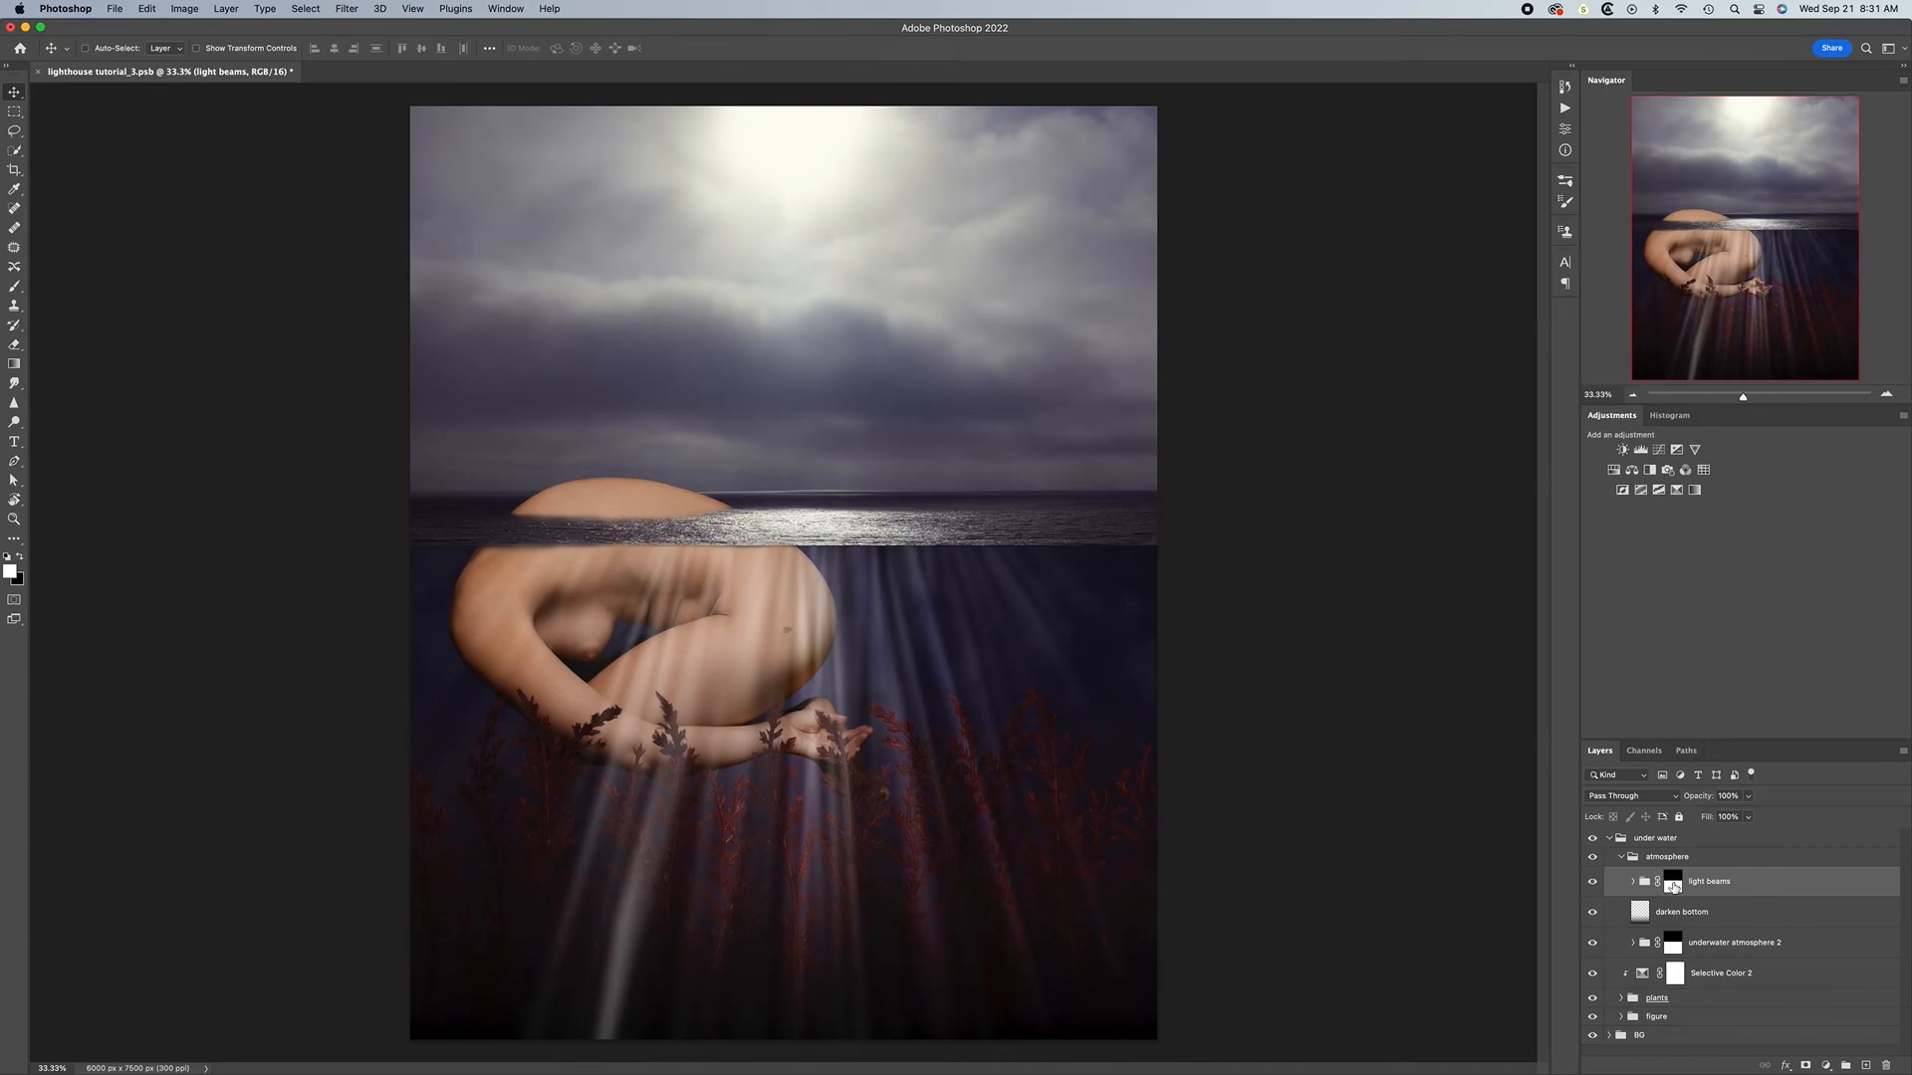
# Fade the lower ends of the beams by drawing black Foreground to Transparent gradients upward from the bottom edge on the light beams group's mask
pyautogui.click(1674, 885)
pyautogui.press('g')
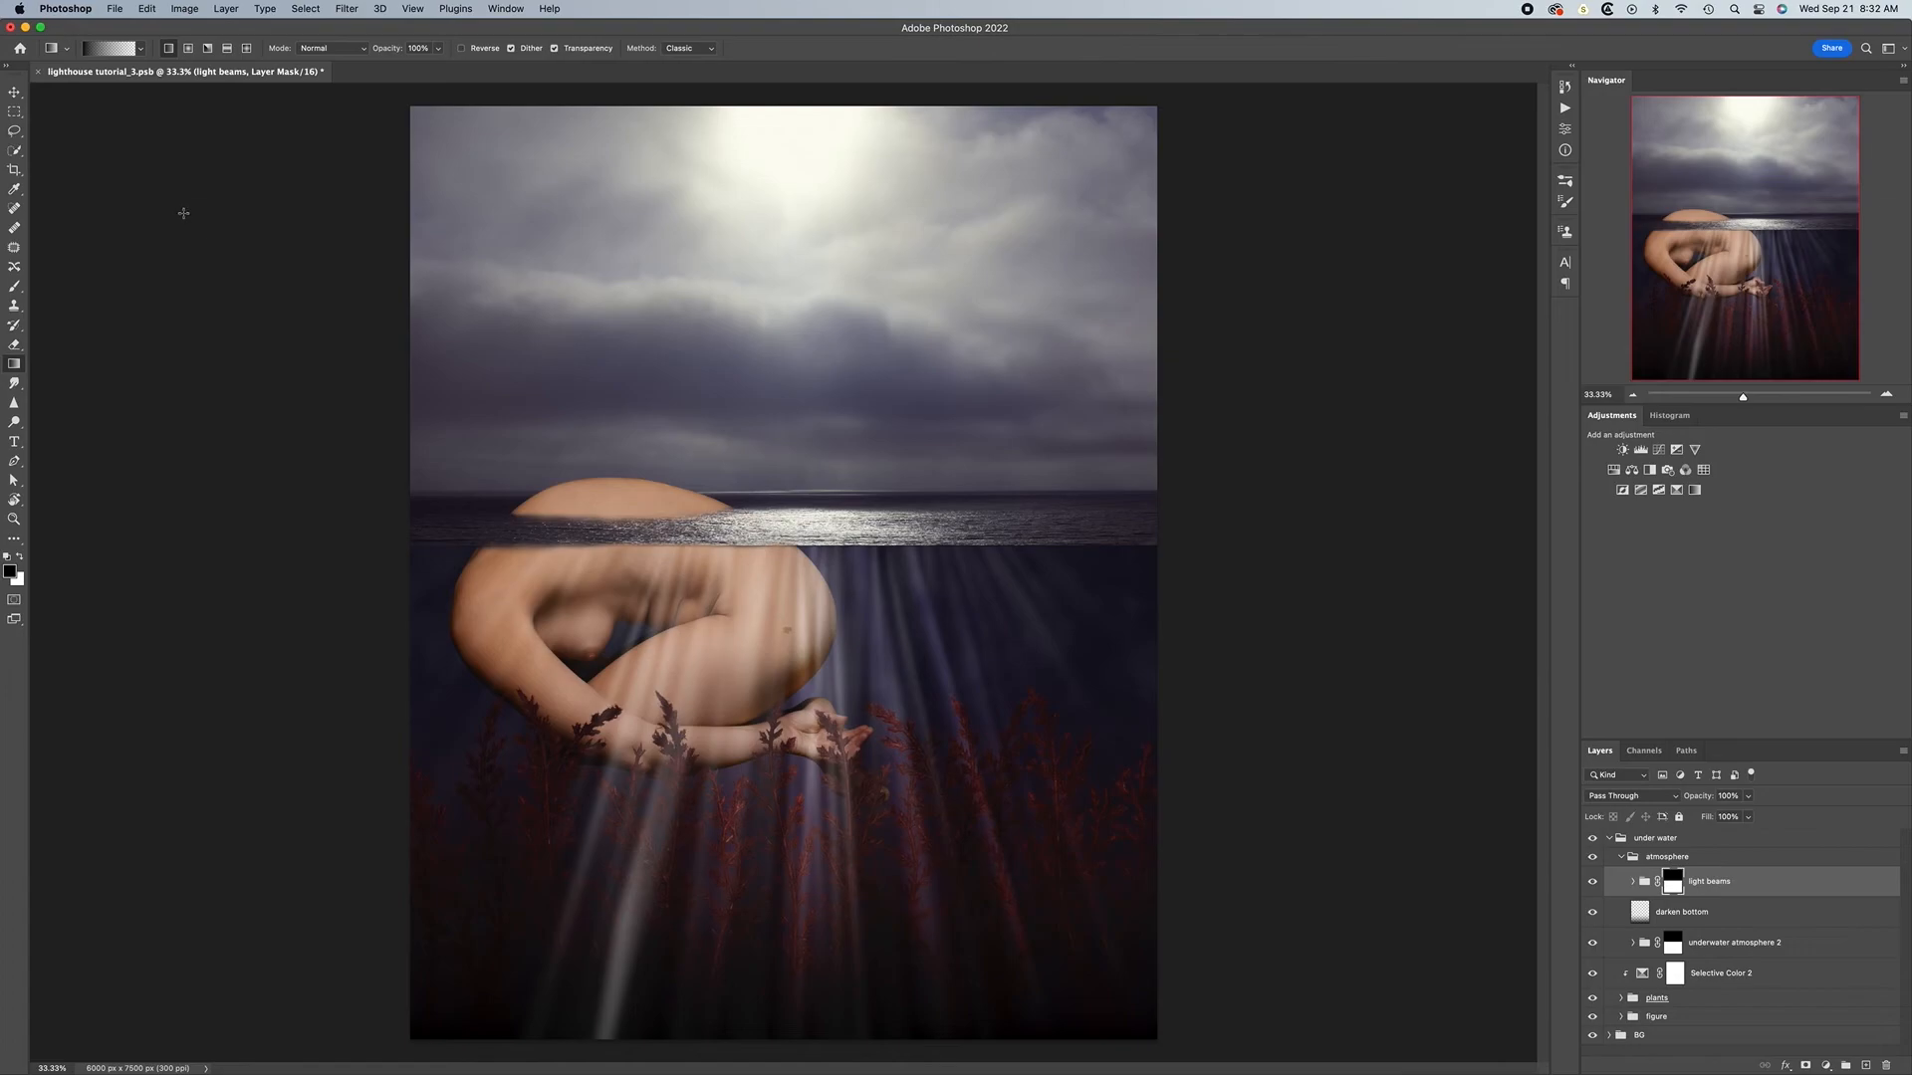
pyautogui.click(111, 49)
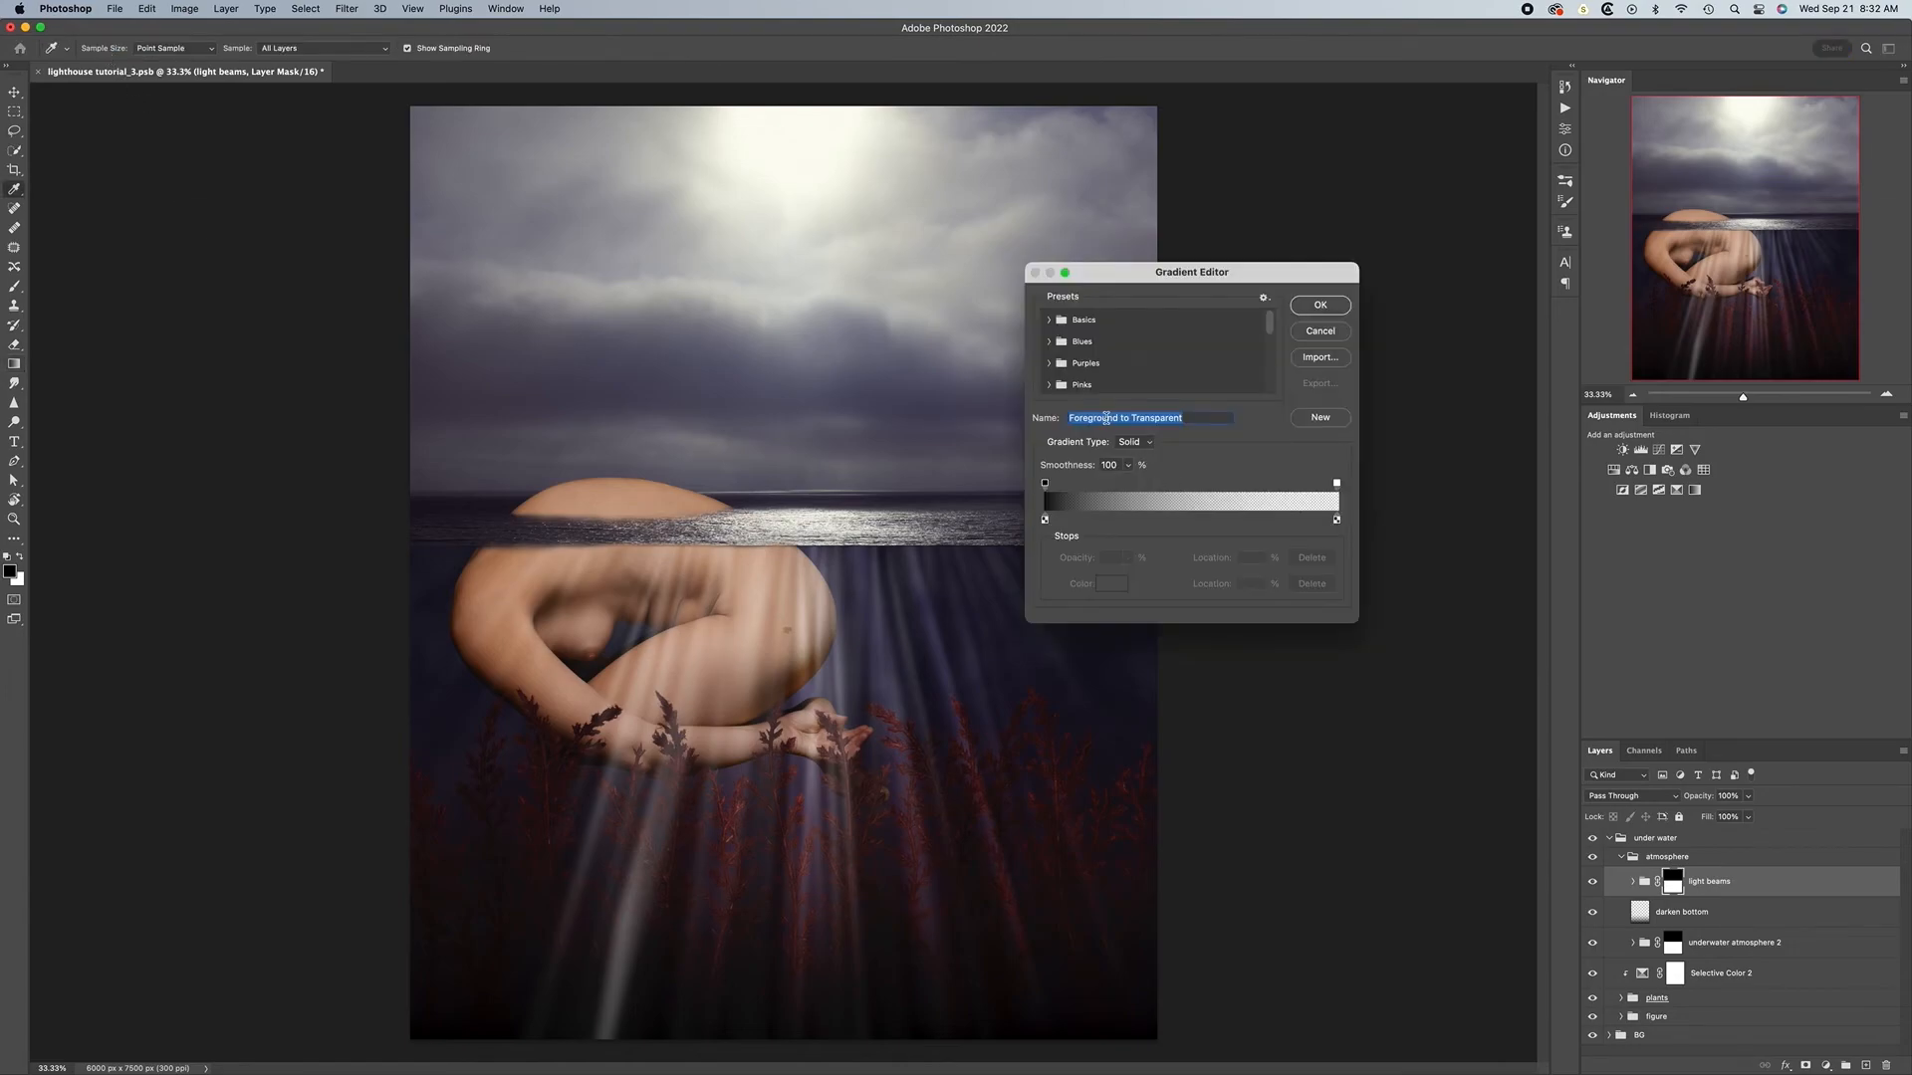
pyautogui.click(1320, 305)
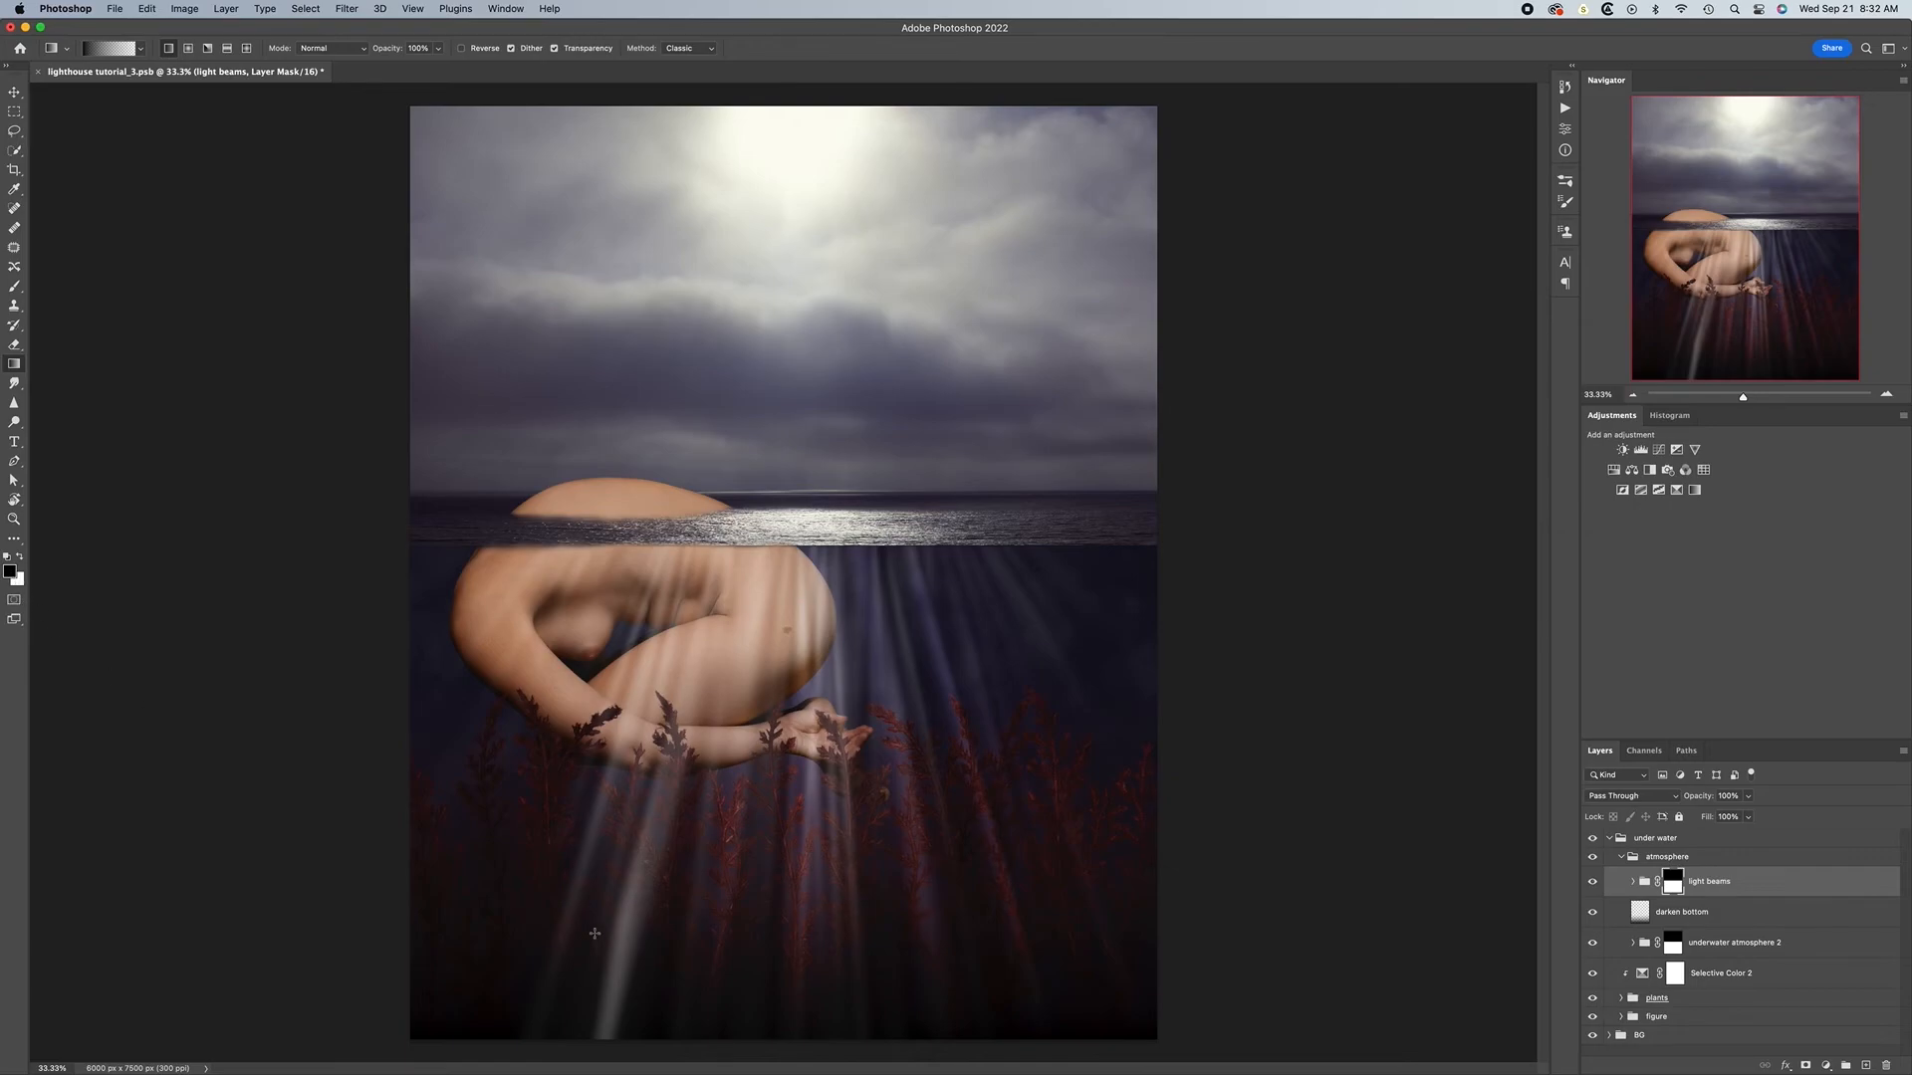
pyautogui.moveTo(798, 1043); pyautogui.dragTo(804, 700)
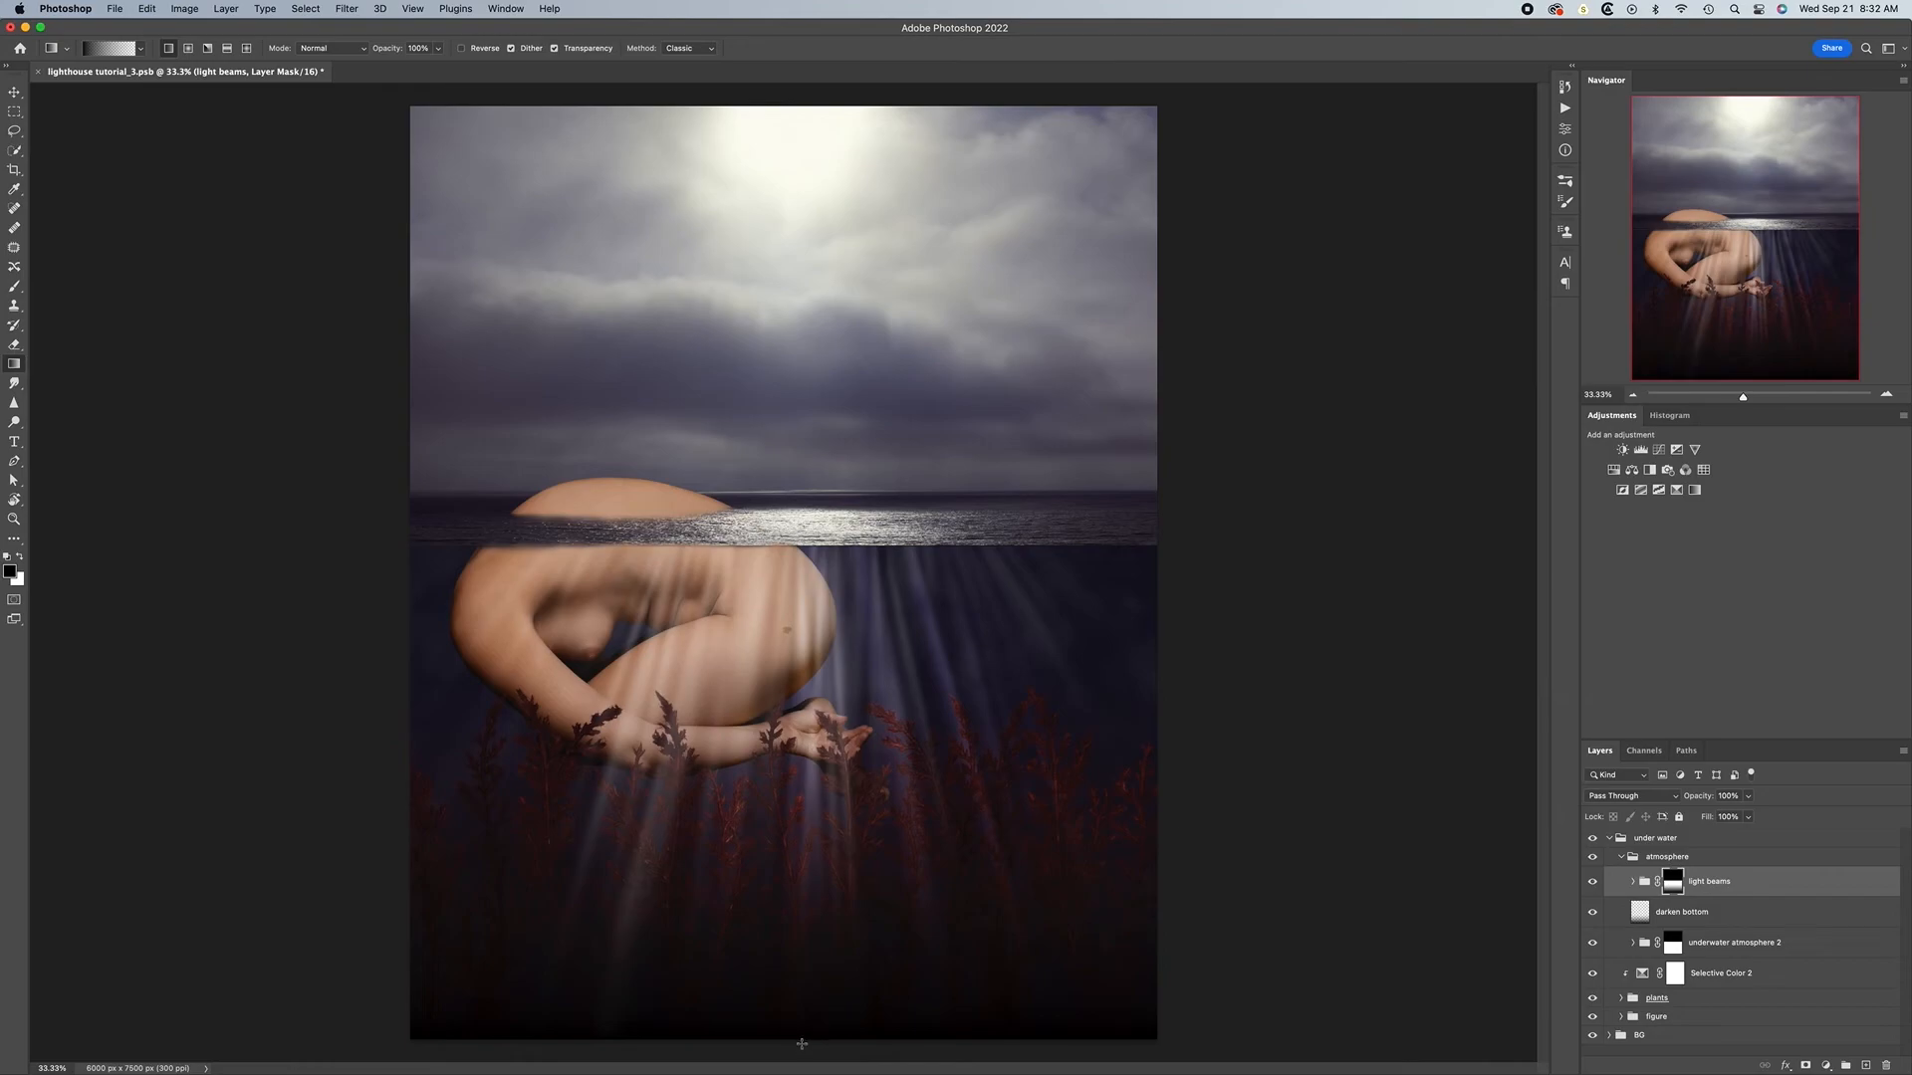
pyautogui.moveTo(803, 1043); pyautogui.dragTo(793, 711)
pyautogui.moveTo(791, 641); pyautogui.dragTo(791, 643)
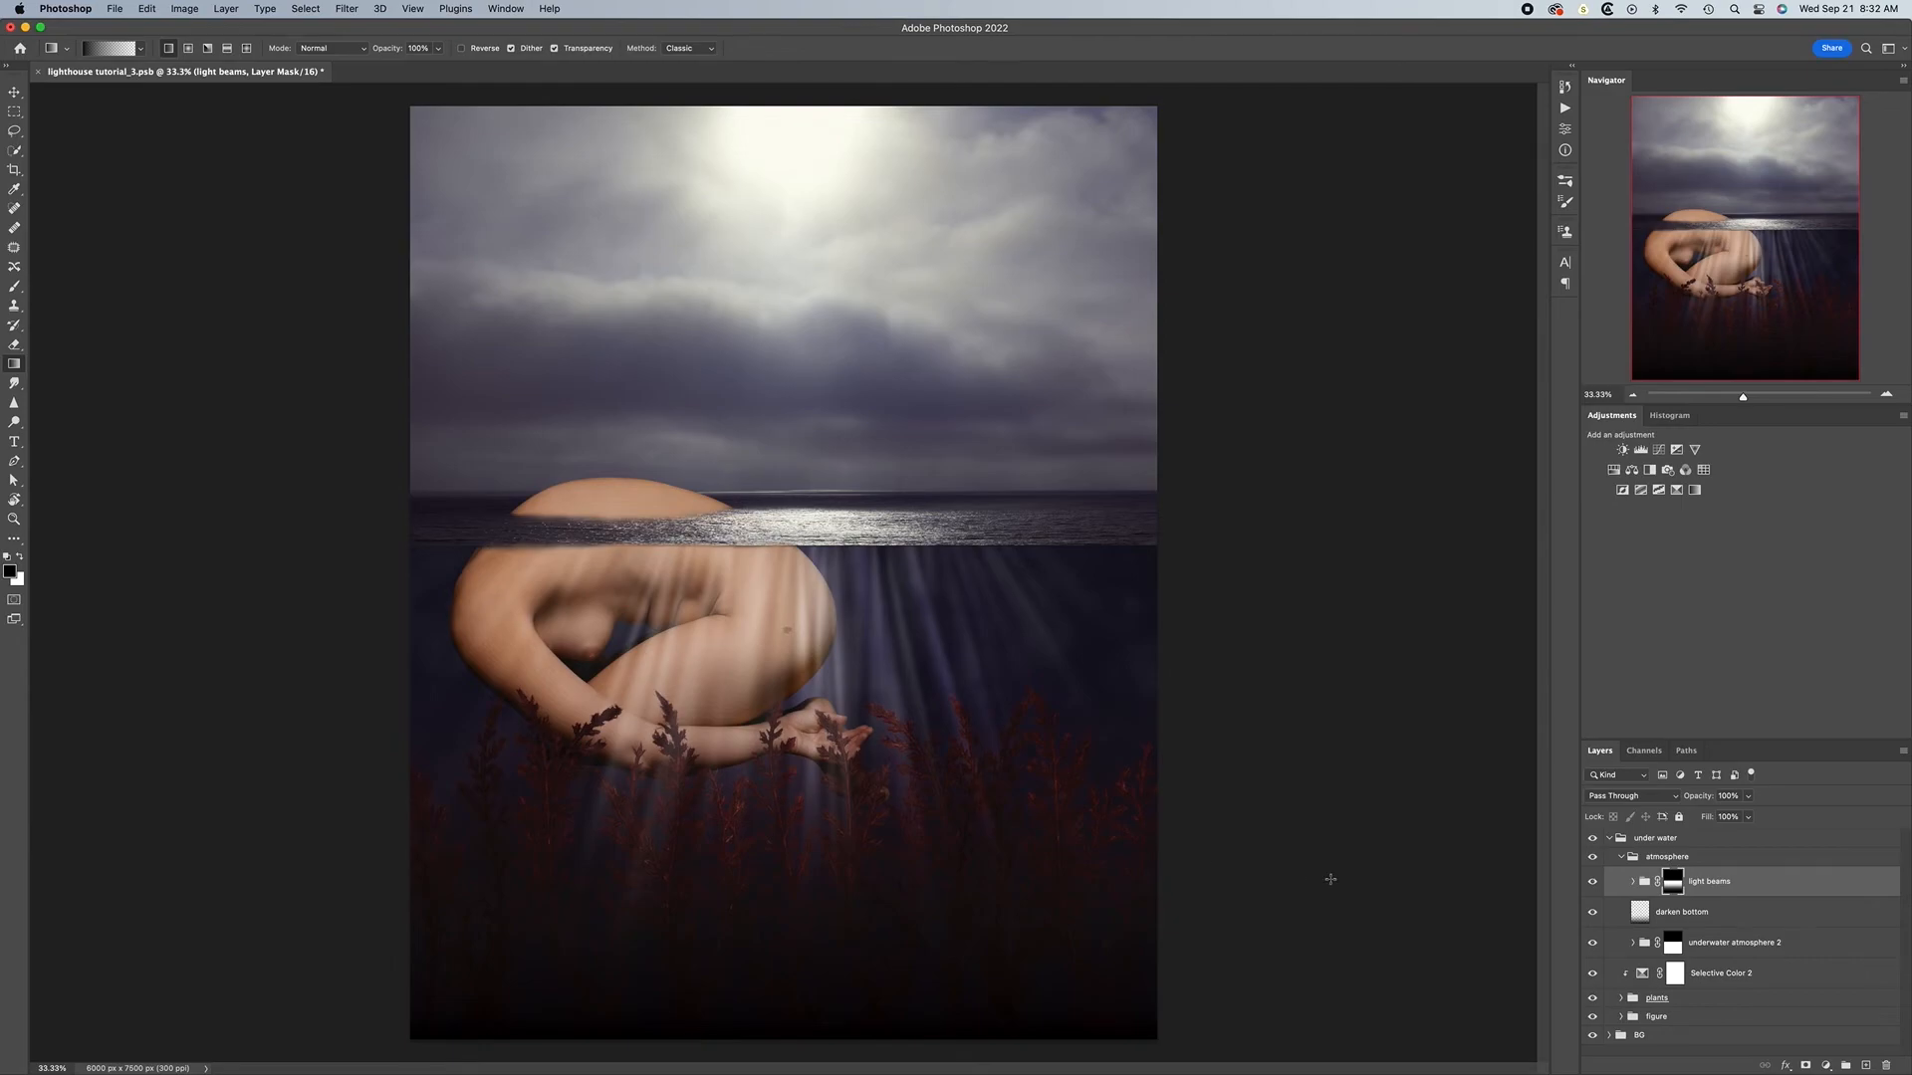
pyautogui.press('v')
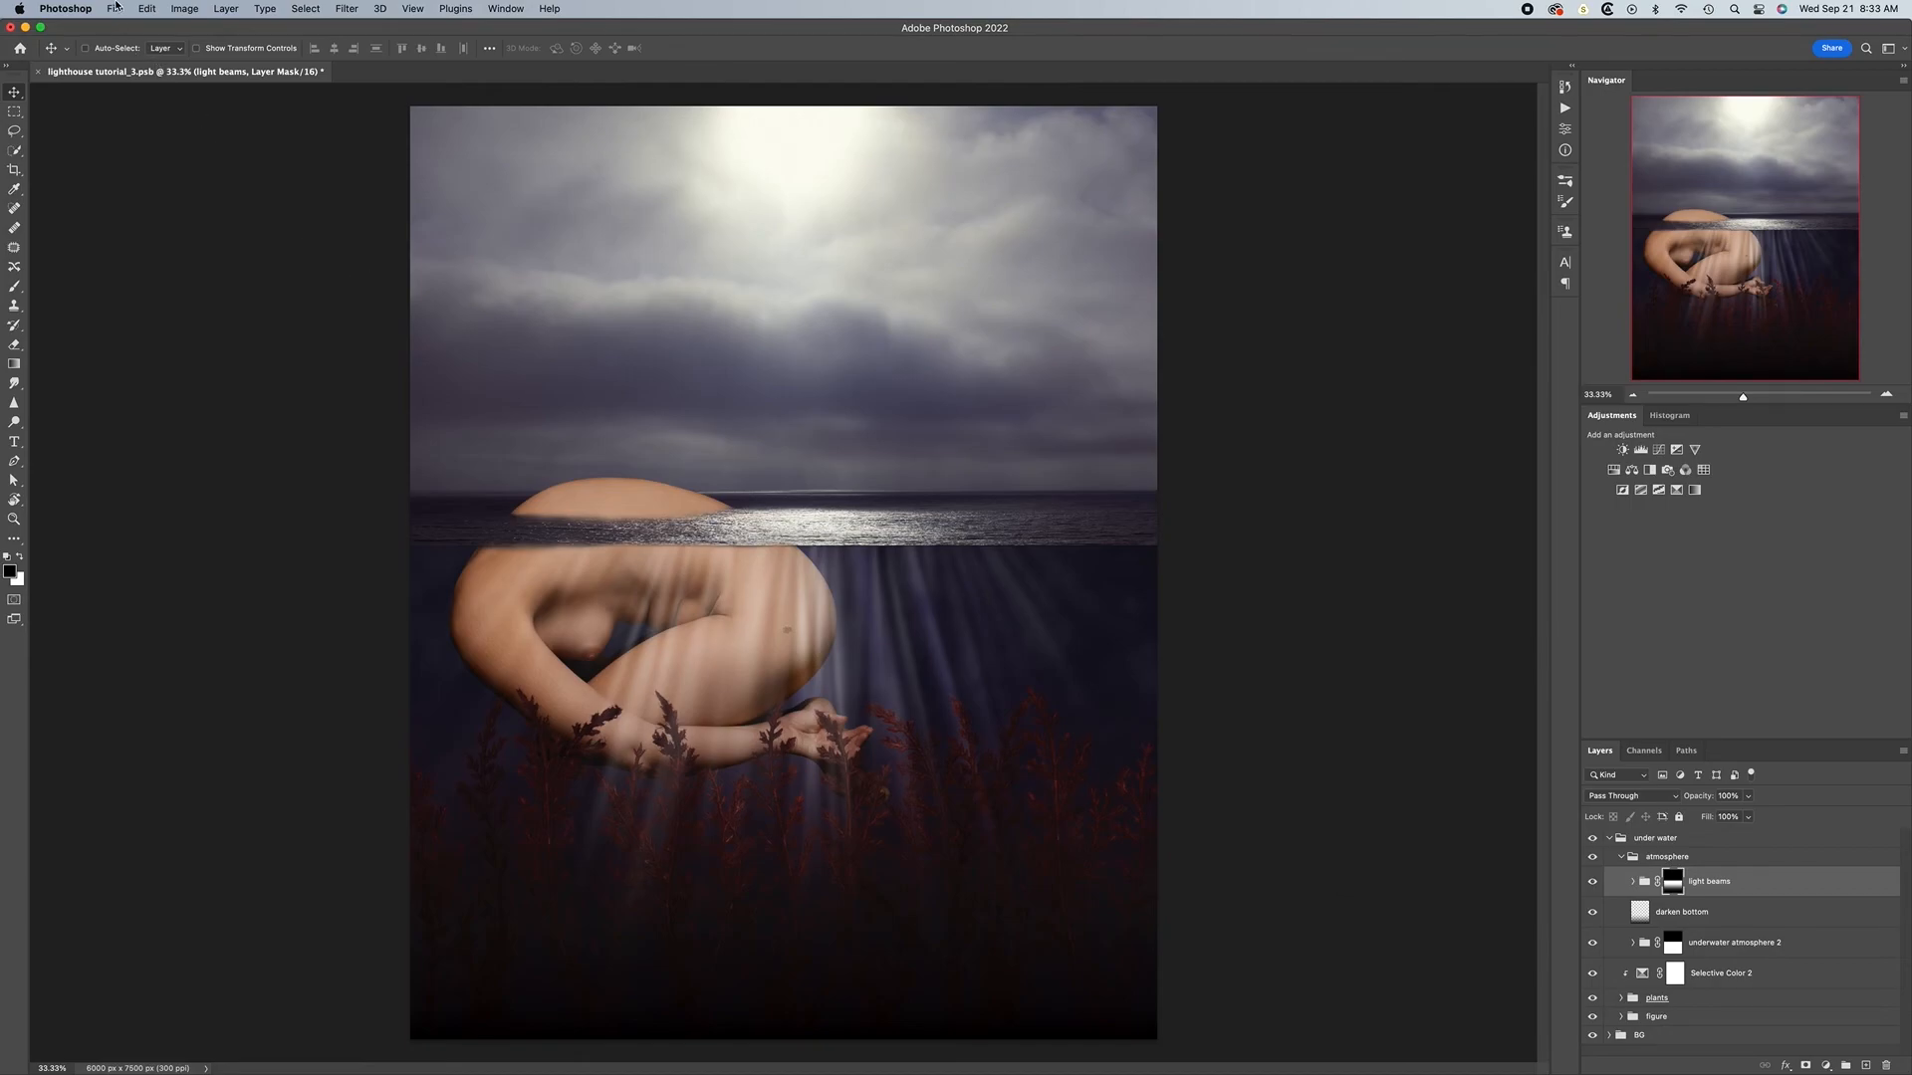
# Open the image stars texture.jpg from the 07.29.22 The Lighthouse folder
pyautogui.click(114, 8)
pyautogui.click(375, 164)
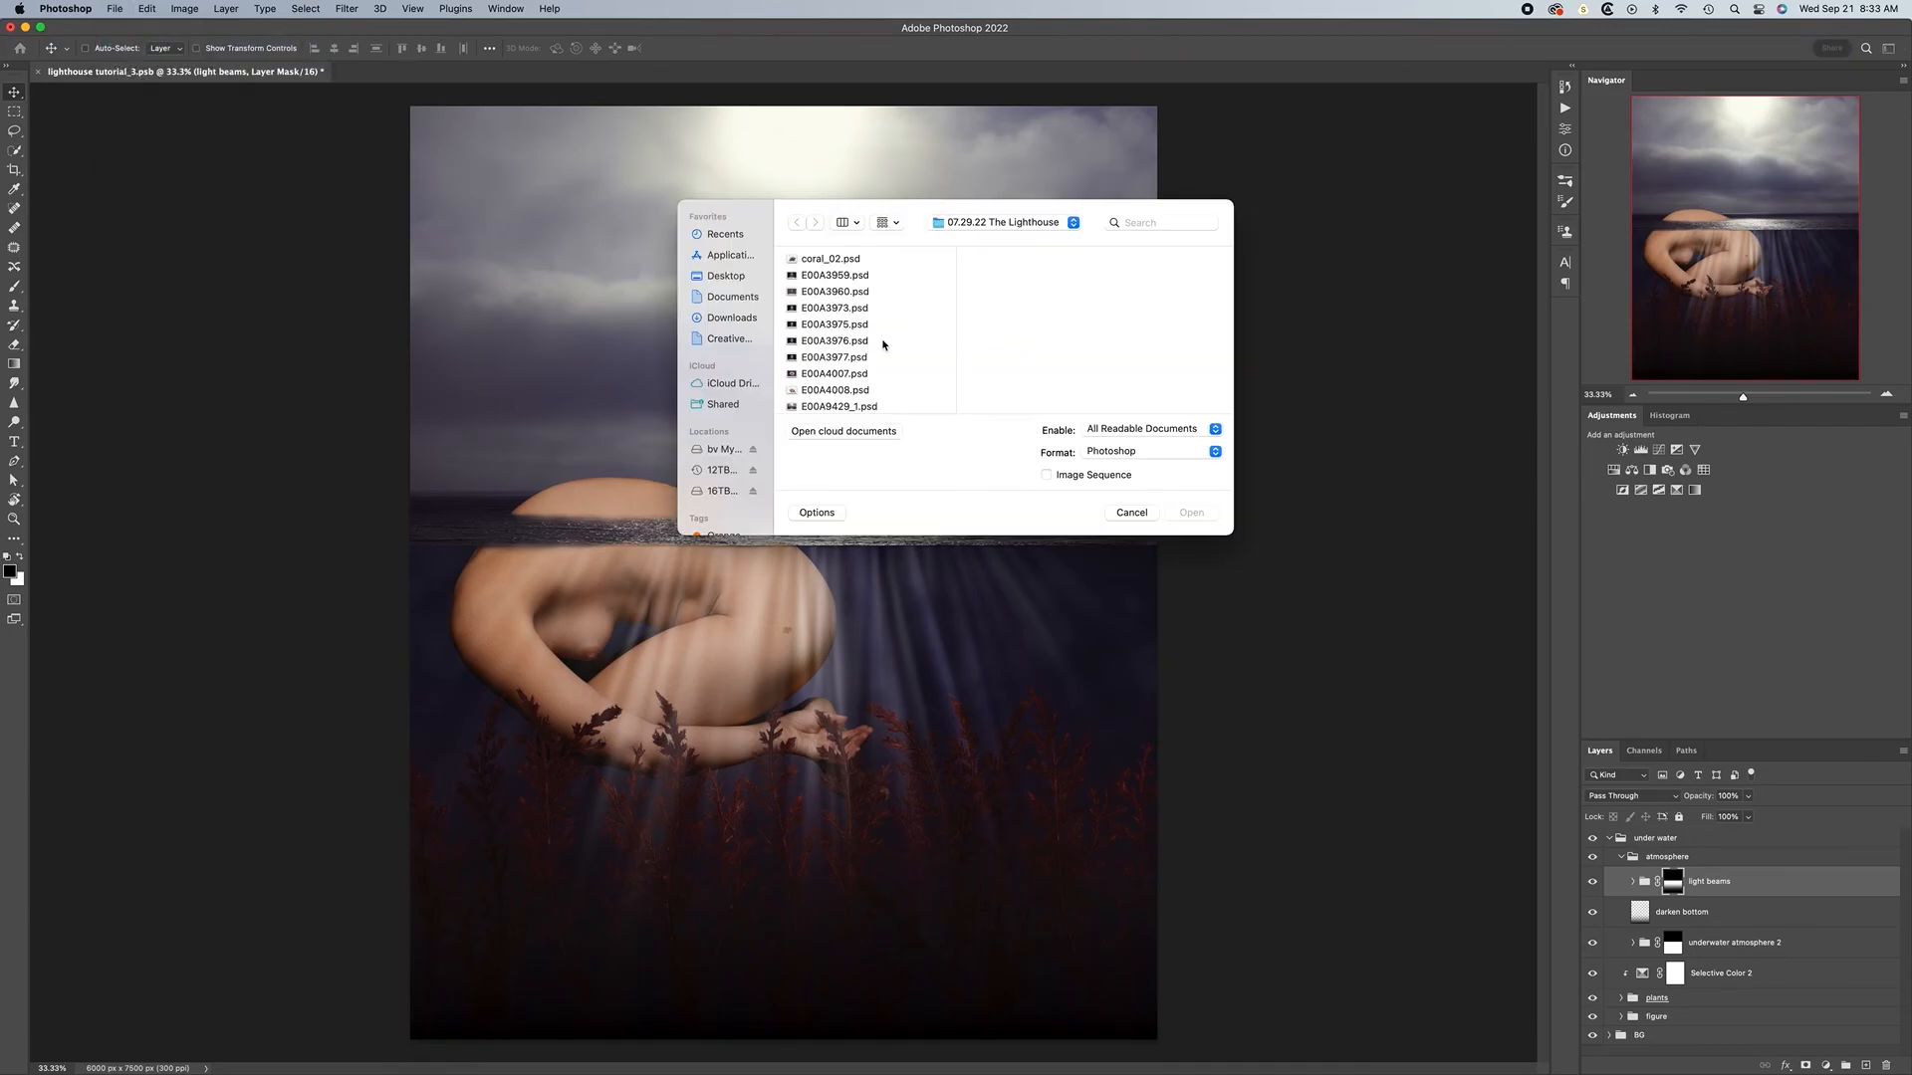
pyautogui.scroll(-5, 883, 344)
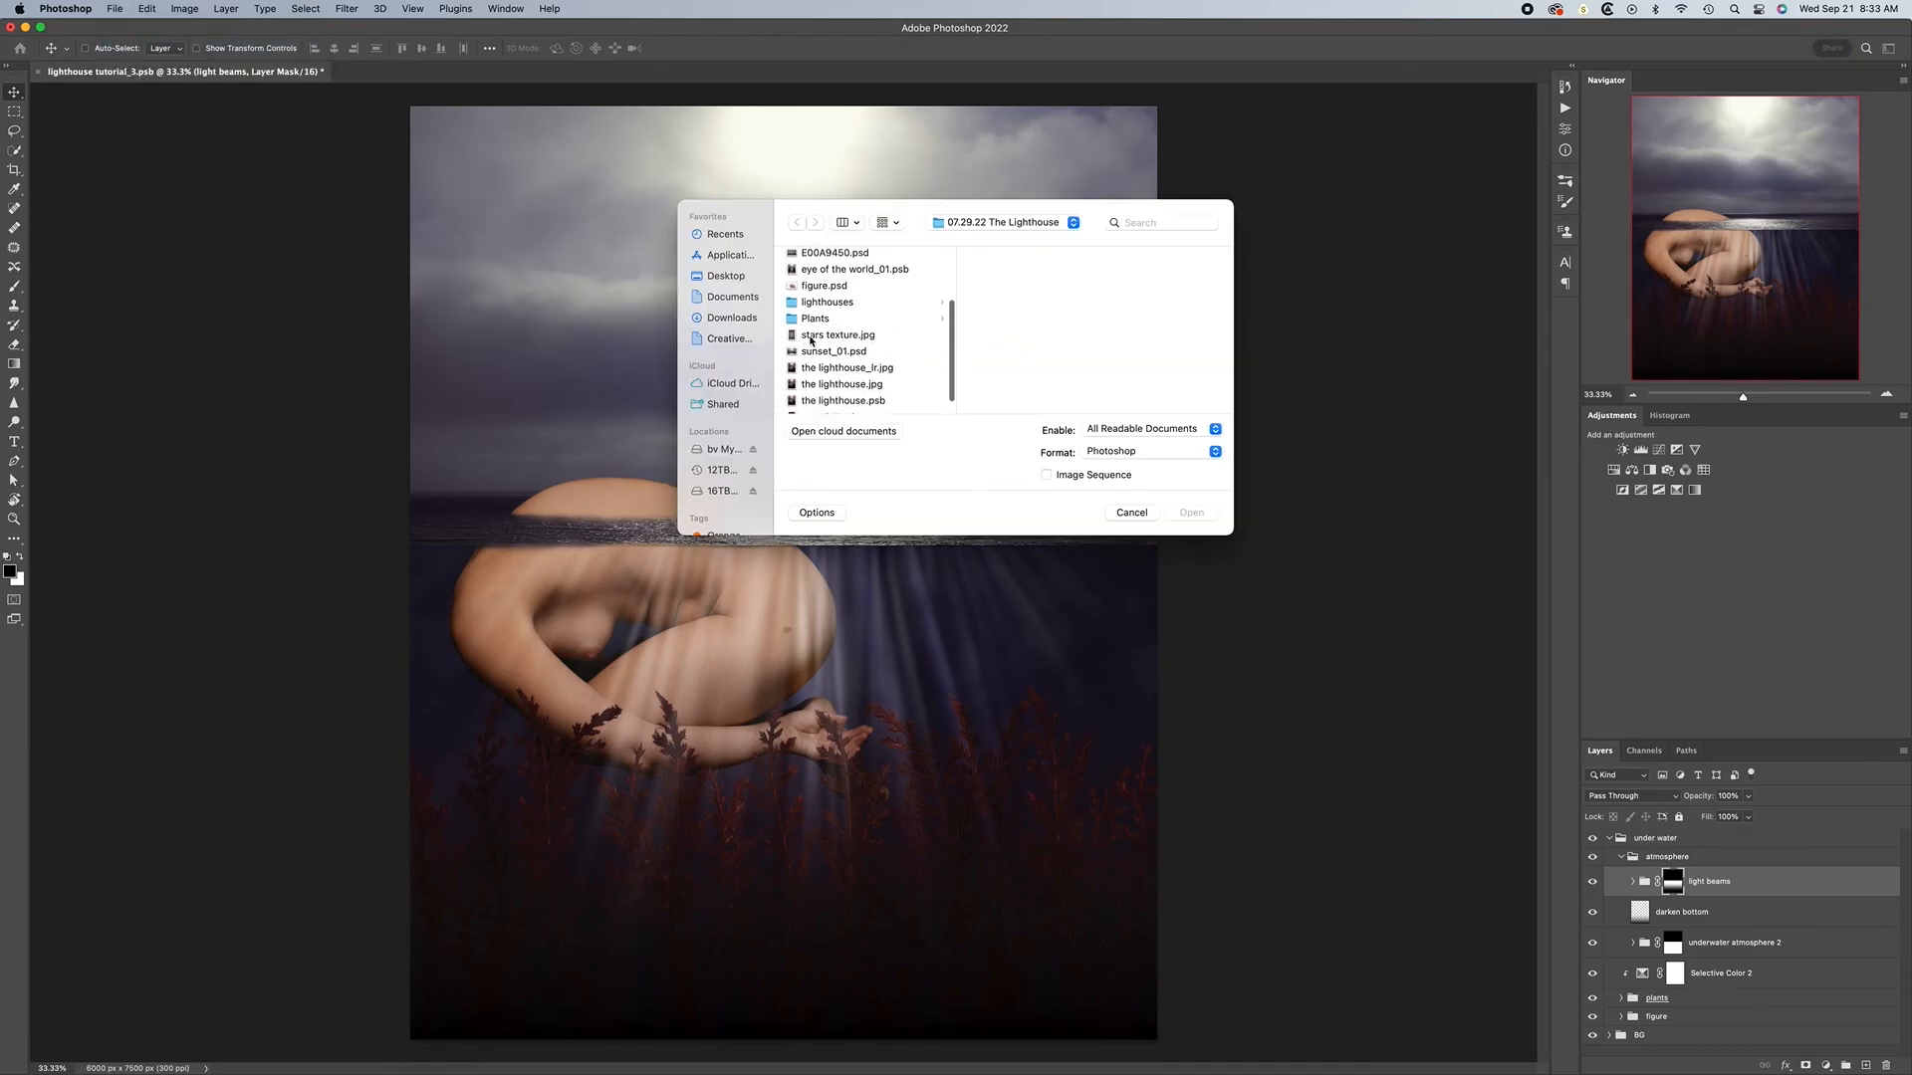
pyautogui.click(822, 336)
pyautogui.click(1192, 514)
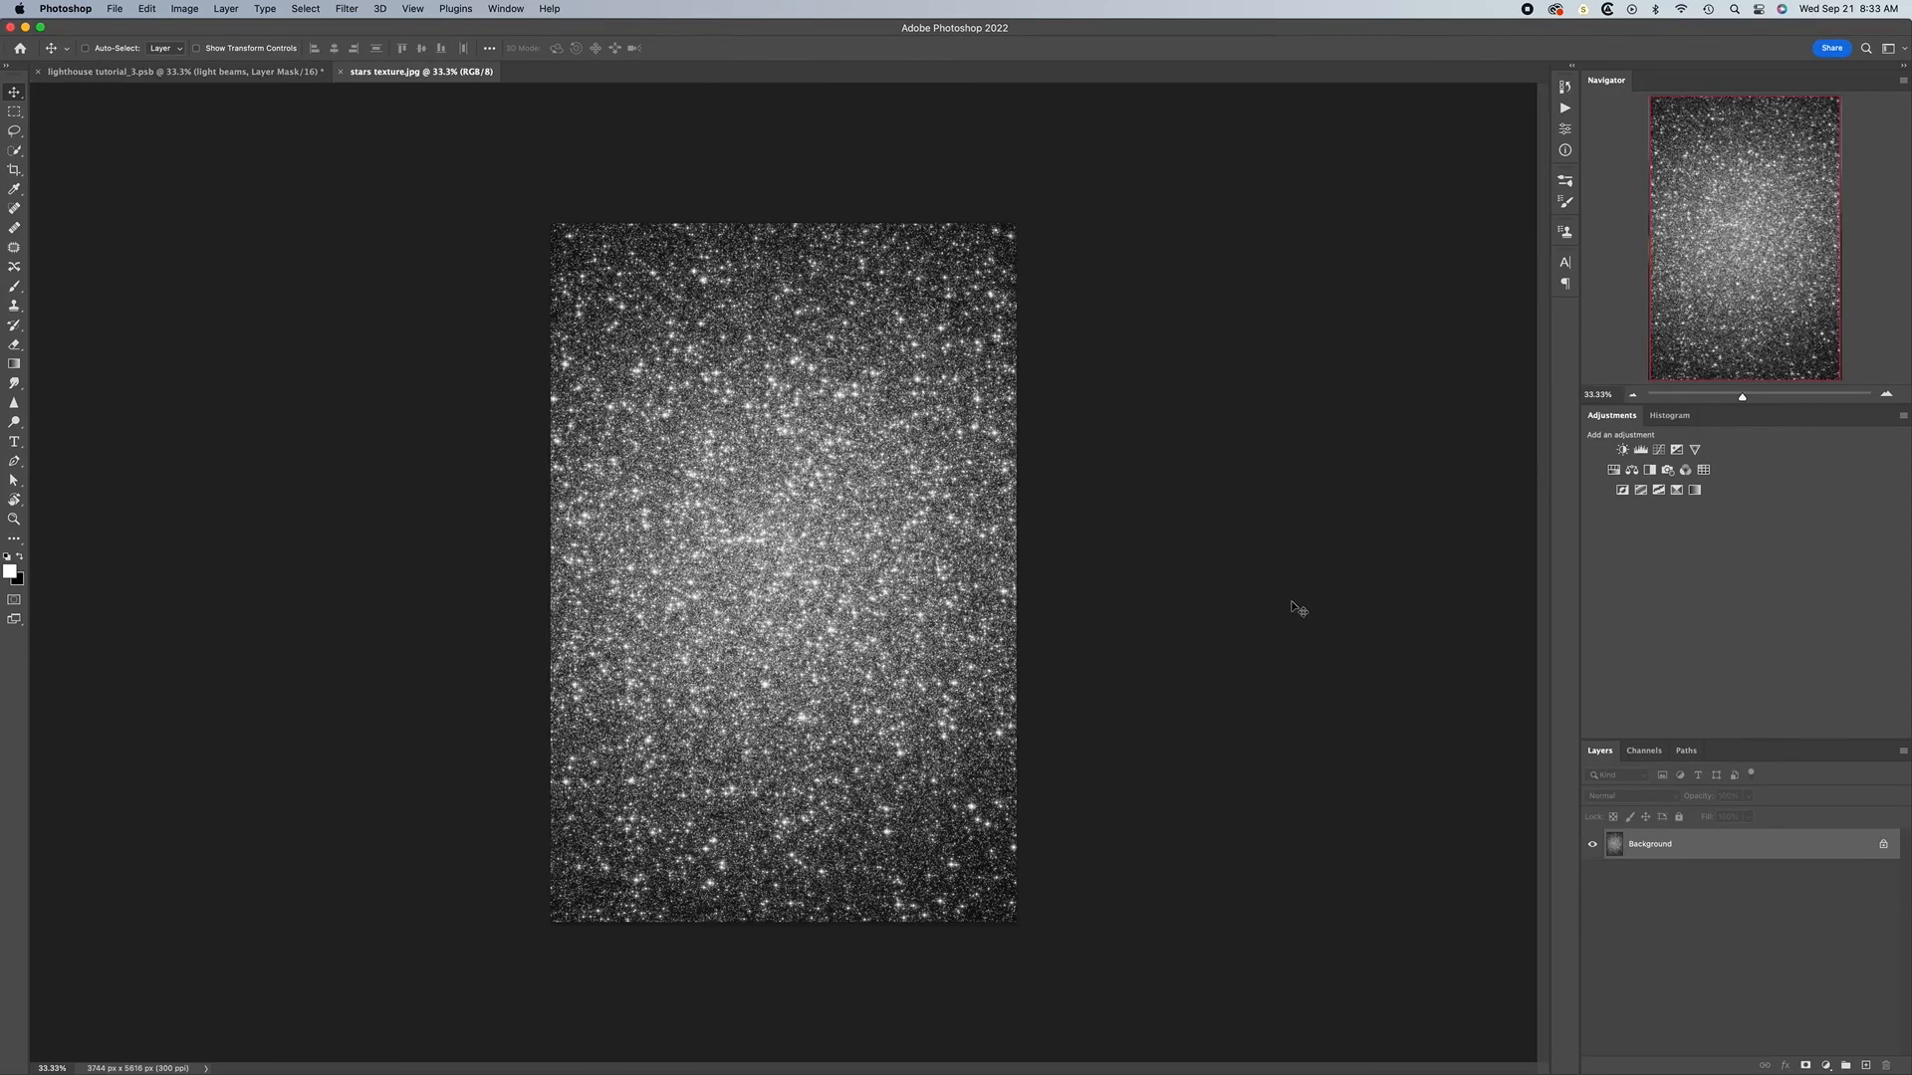
# Copy the entire stars texture and paste it into the lighthouse composite as a new layer above the light beams group
pyautogui.press('super+a')
pyautogui.press('super+c')
pyautogui.click(185, 71)
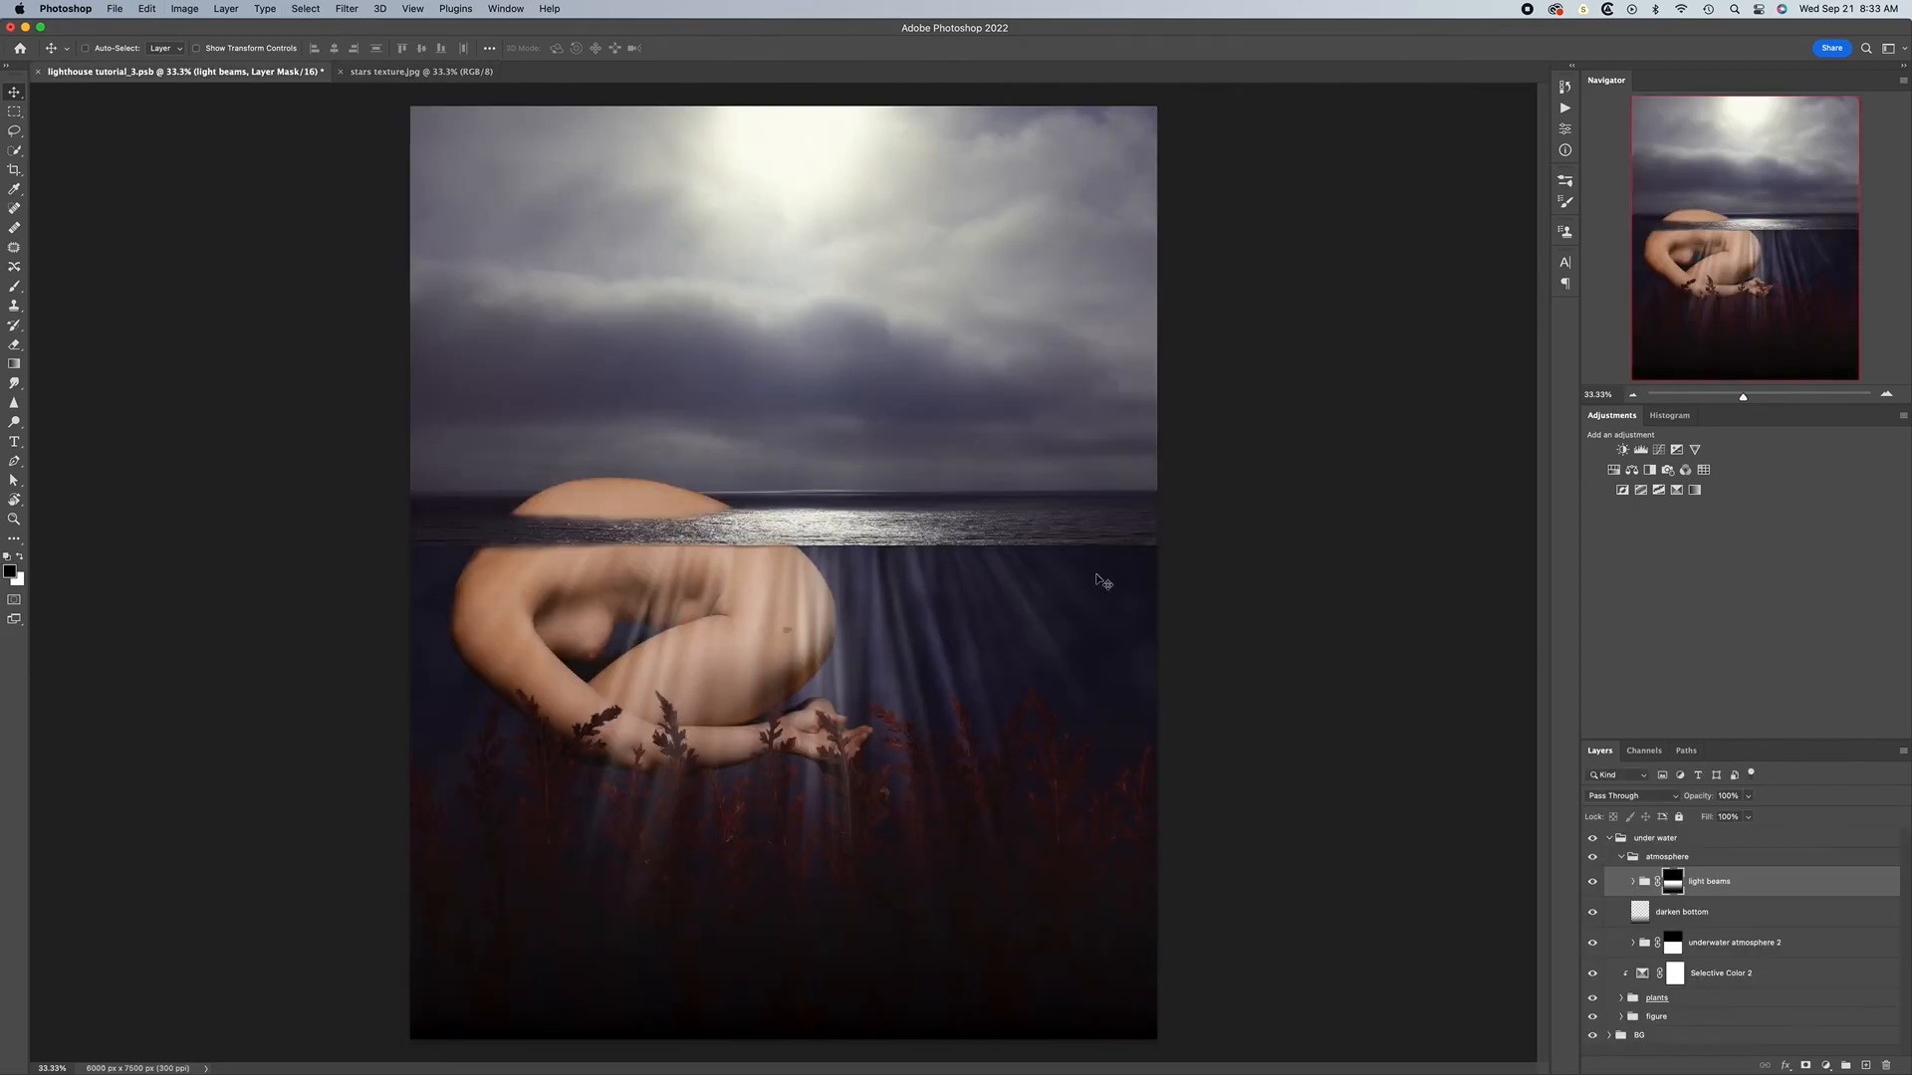
pyautogui.press('super+v')
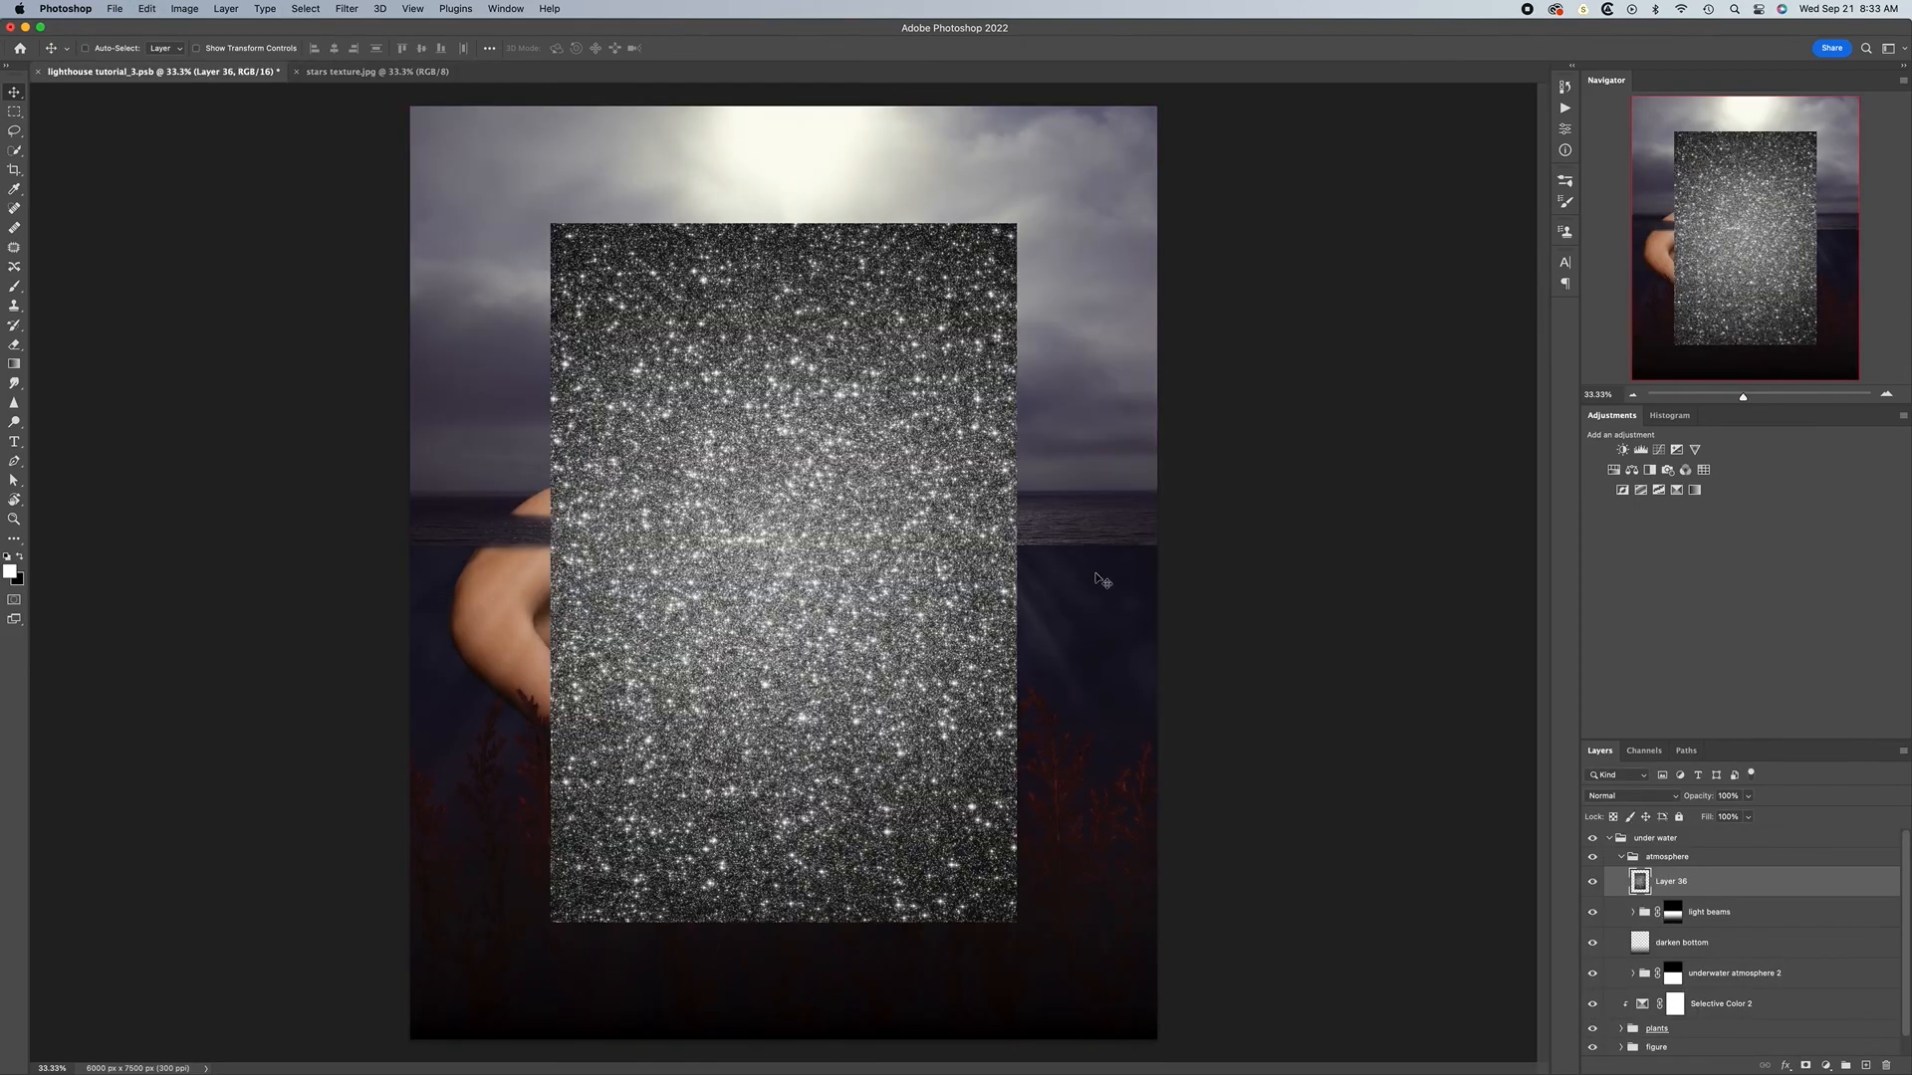
# Start a free transform on the stars texture layer and rotate it 90° to landscape orientation
pyautogui.press('super+minus')
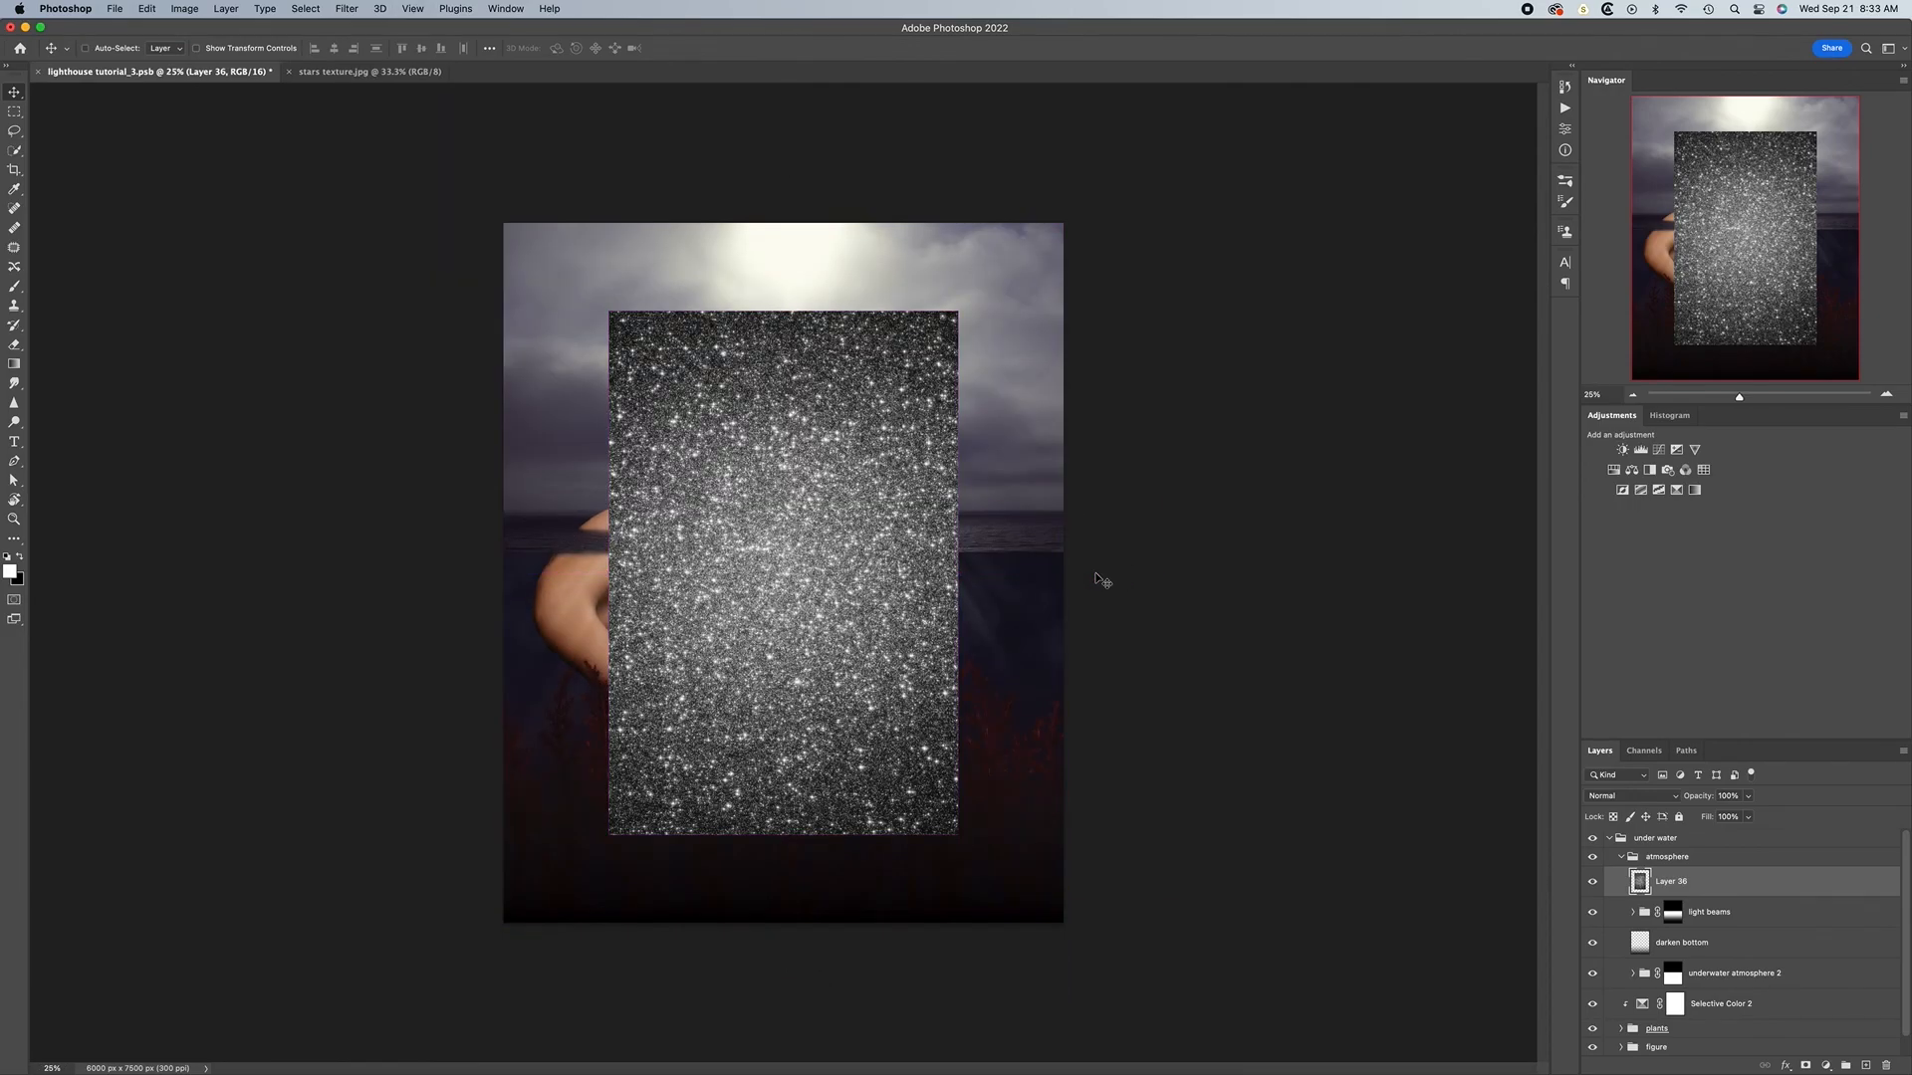
pyautogui.press('super+t')
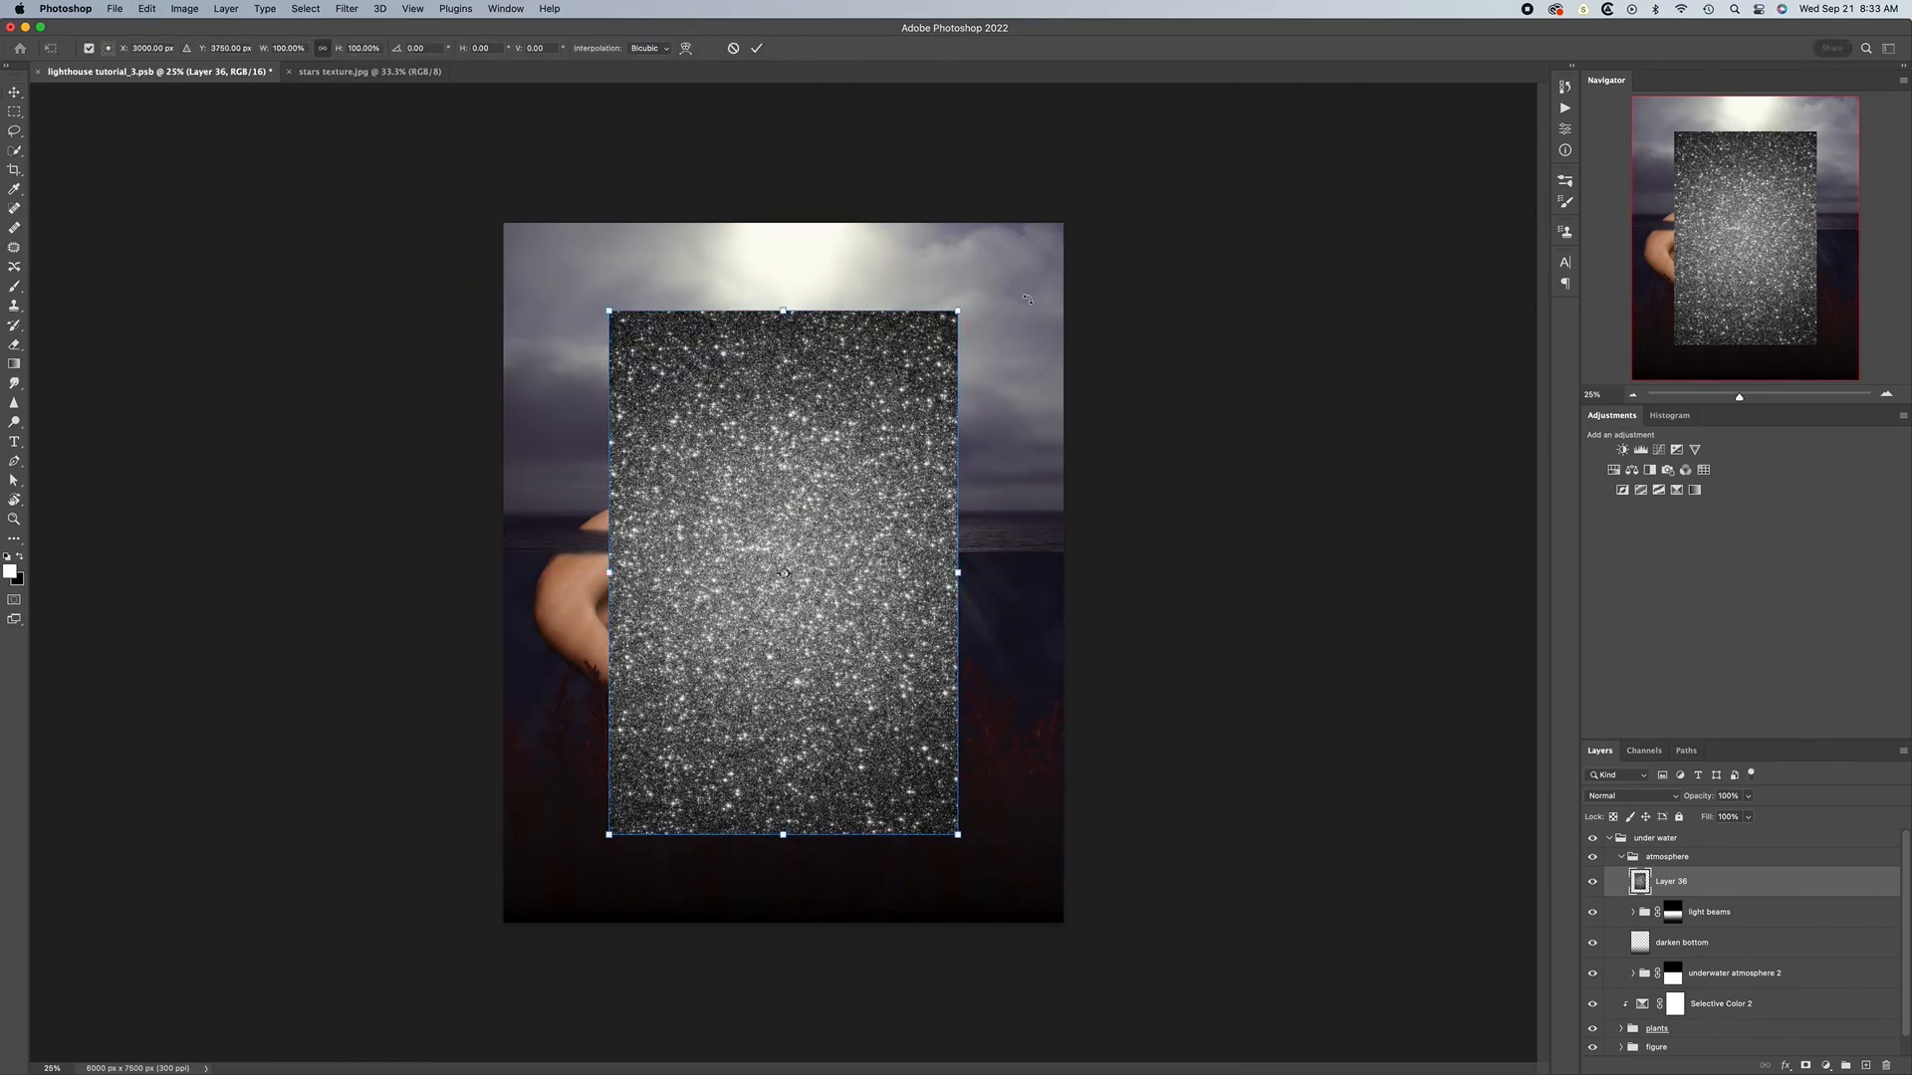
pyautogui.moveTo(1001, 291); pyautogui.dragTo(1092, 780)
pyautogui.moveTo(1094, 779)
pyautogui.mouseDown()
pyautogui.moveTo(1118, 683)
pyautogui.moveTo(1118, 768)
pyautogui.moveTo(1096, 796)
pyautogui.moveTo(1096, 773)
pyautogui.mouseUp()
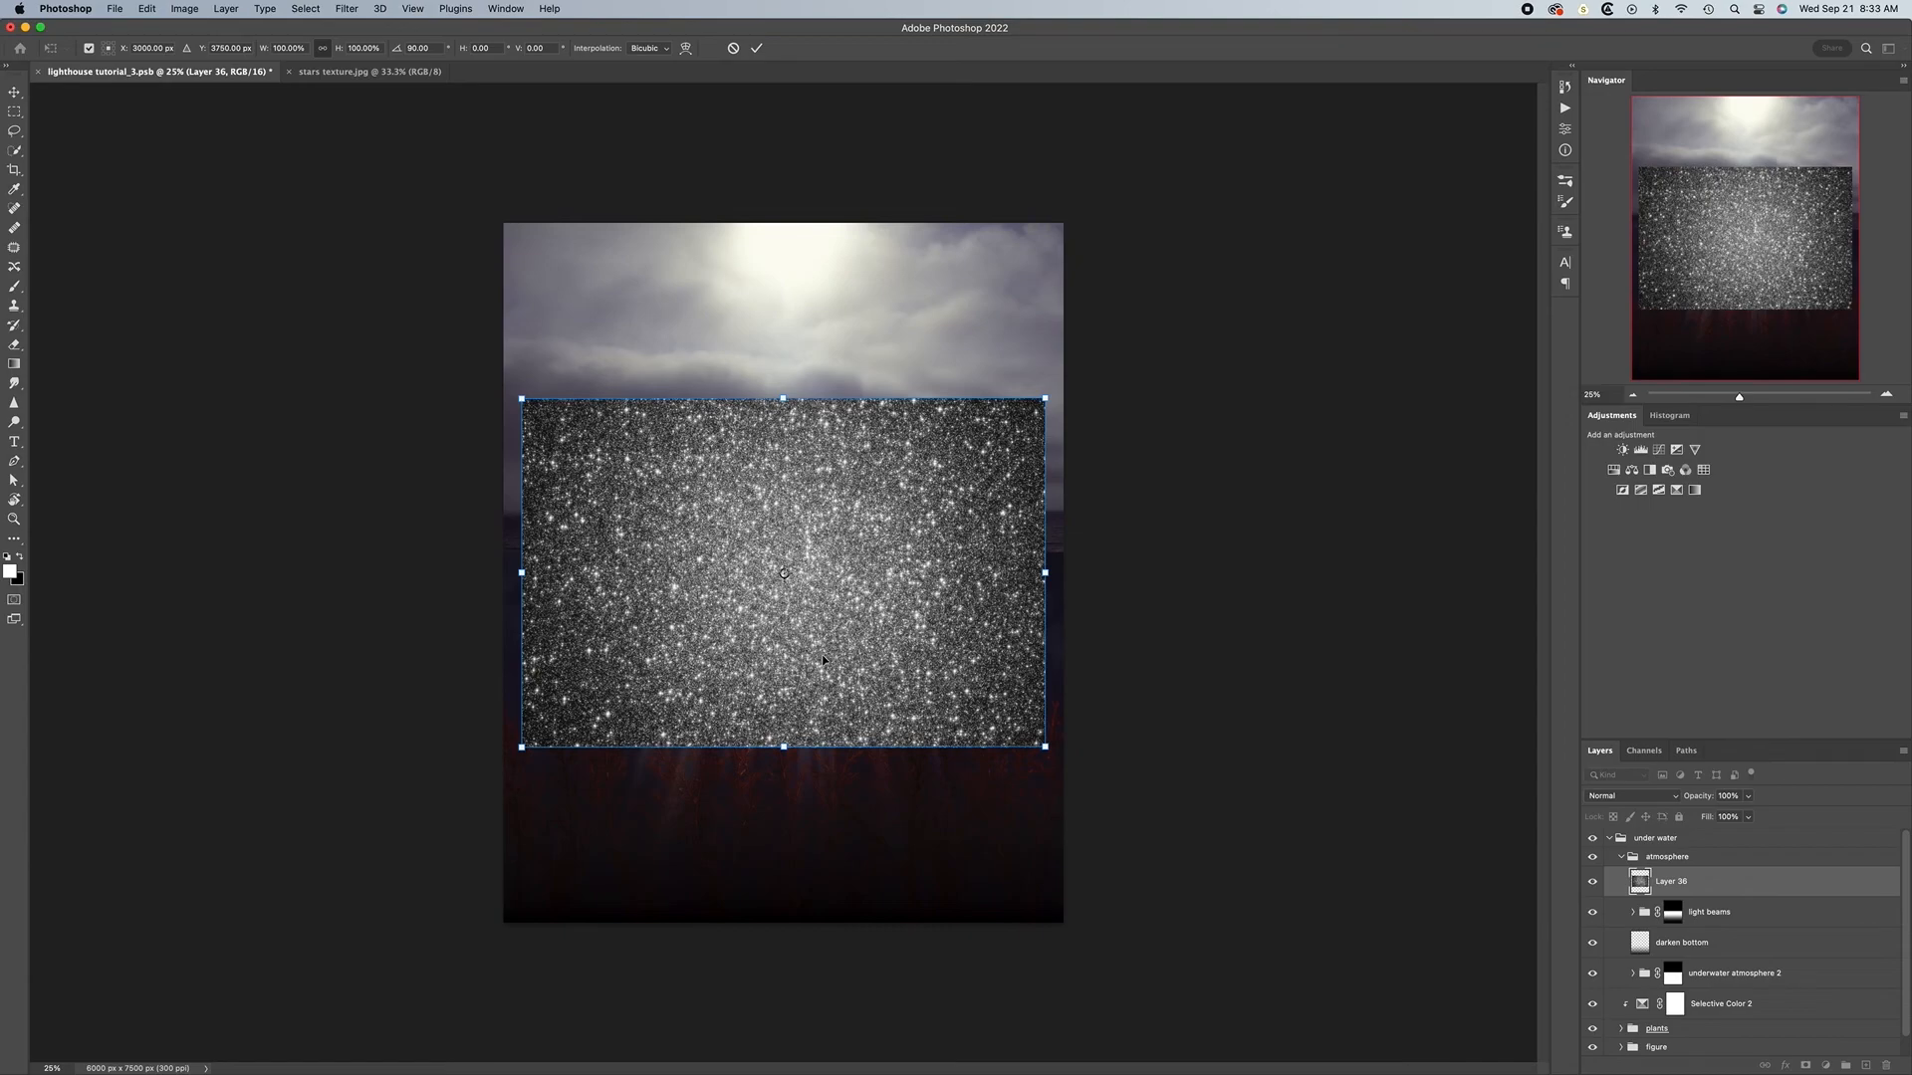
# Move the stars texture below the waterline, stretch it to cover the whole underwater area, and apply the transform
pyautogui.moveTo(822, 661); pyautogui.dragTo(827, 837)
pyautogui.moveTo(785, 571); pyautogui.dragTo(784, 553)
pyautogui.moveTo(509, 738); pyautogui.dragTo(503, 738)
pyautogui.moveTo(1062, 738); pyautogui.dragTo(1064, 738)
pyautogui.press('Return')
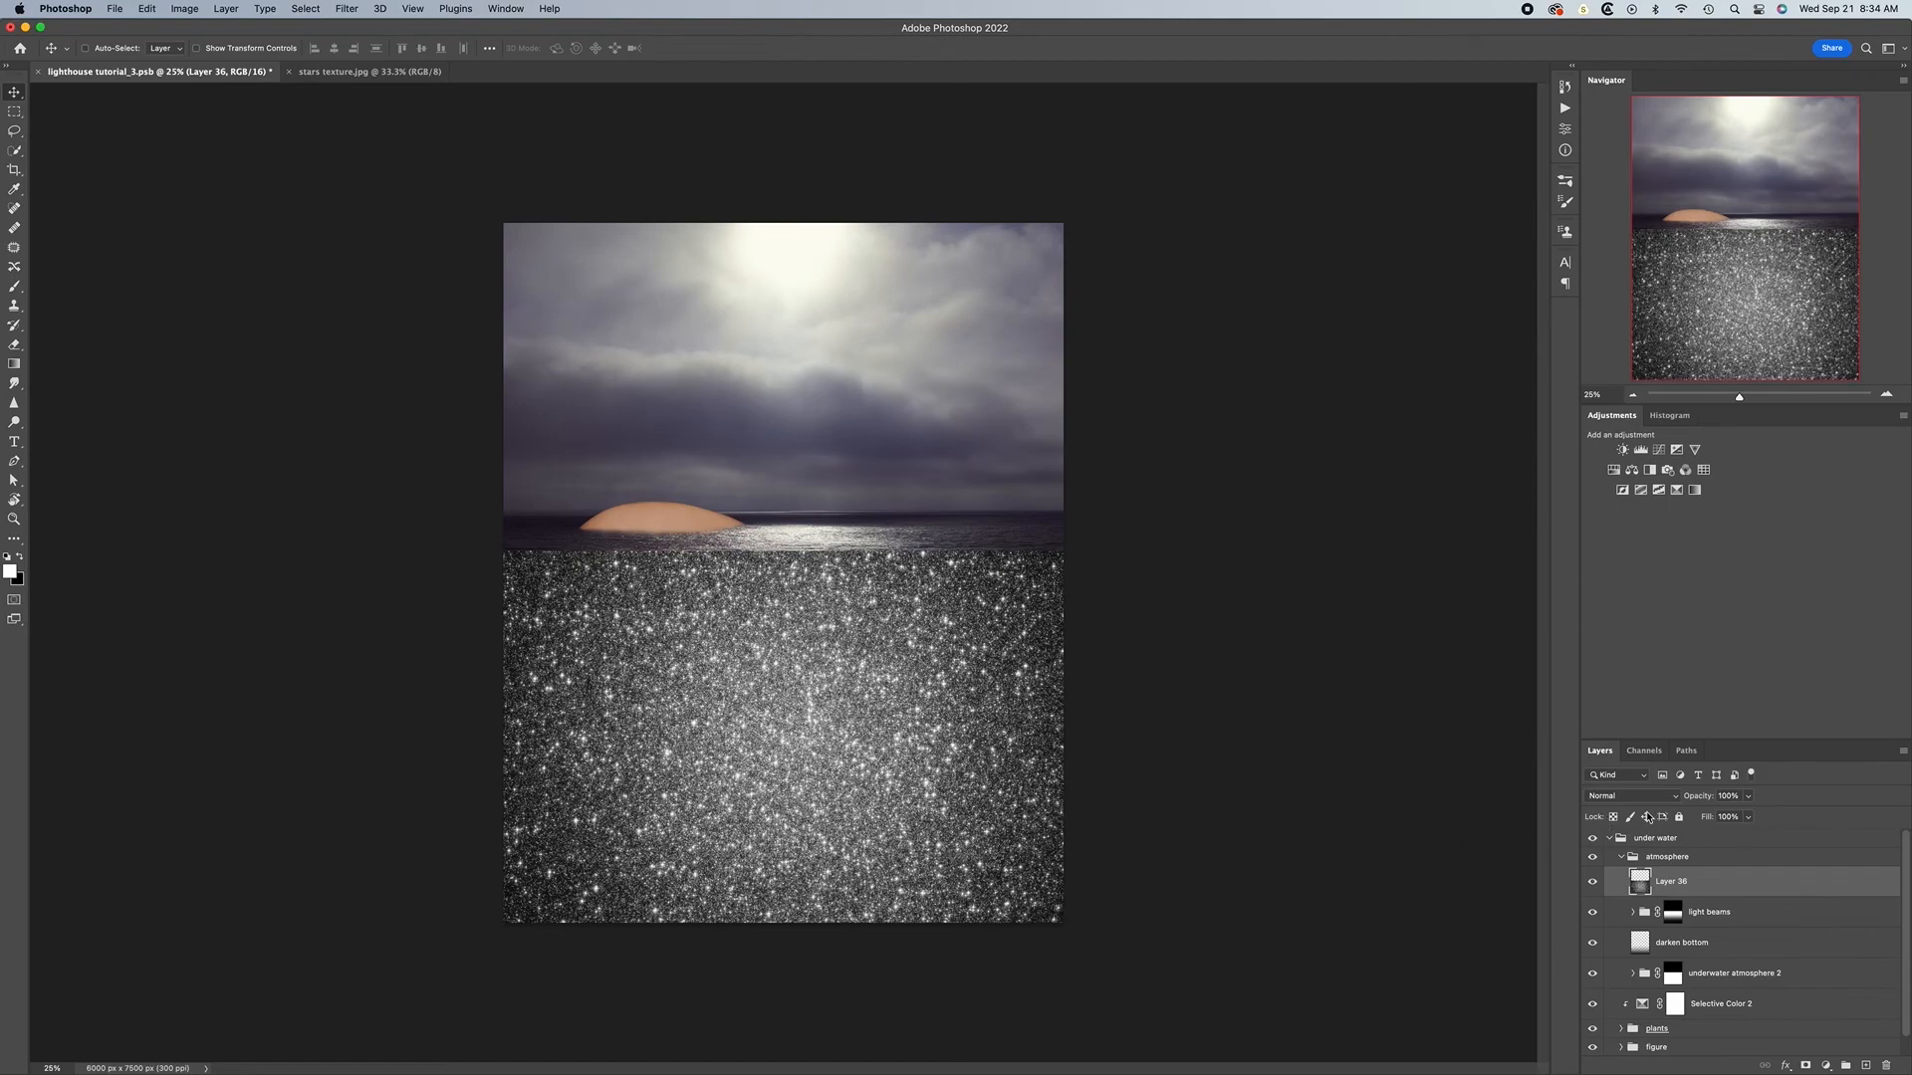
# Set the stars texture layer's blend mode to Overlay and reduce its opacity to 17%
pyautogui.click(1675, 802)
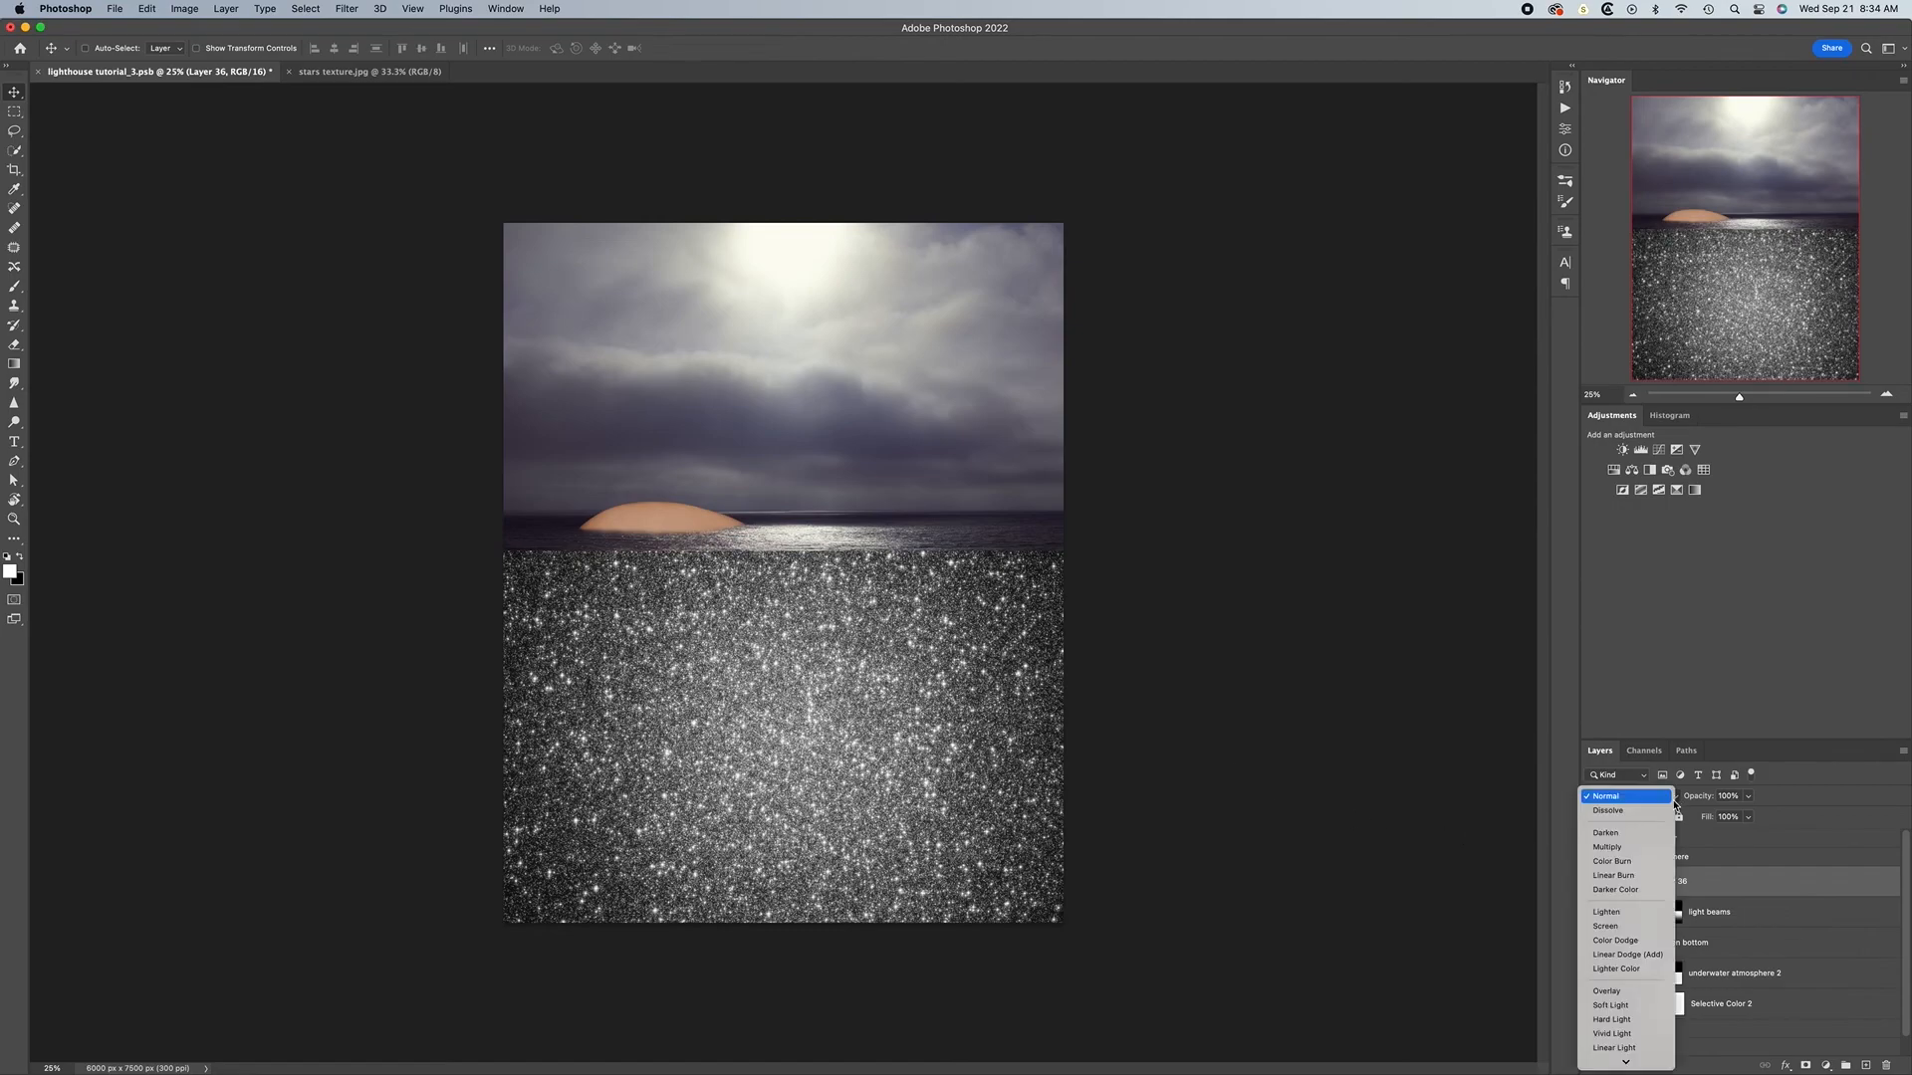
pyautogui.click(1607, 991)
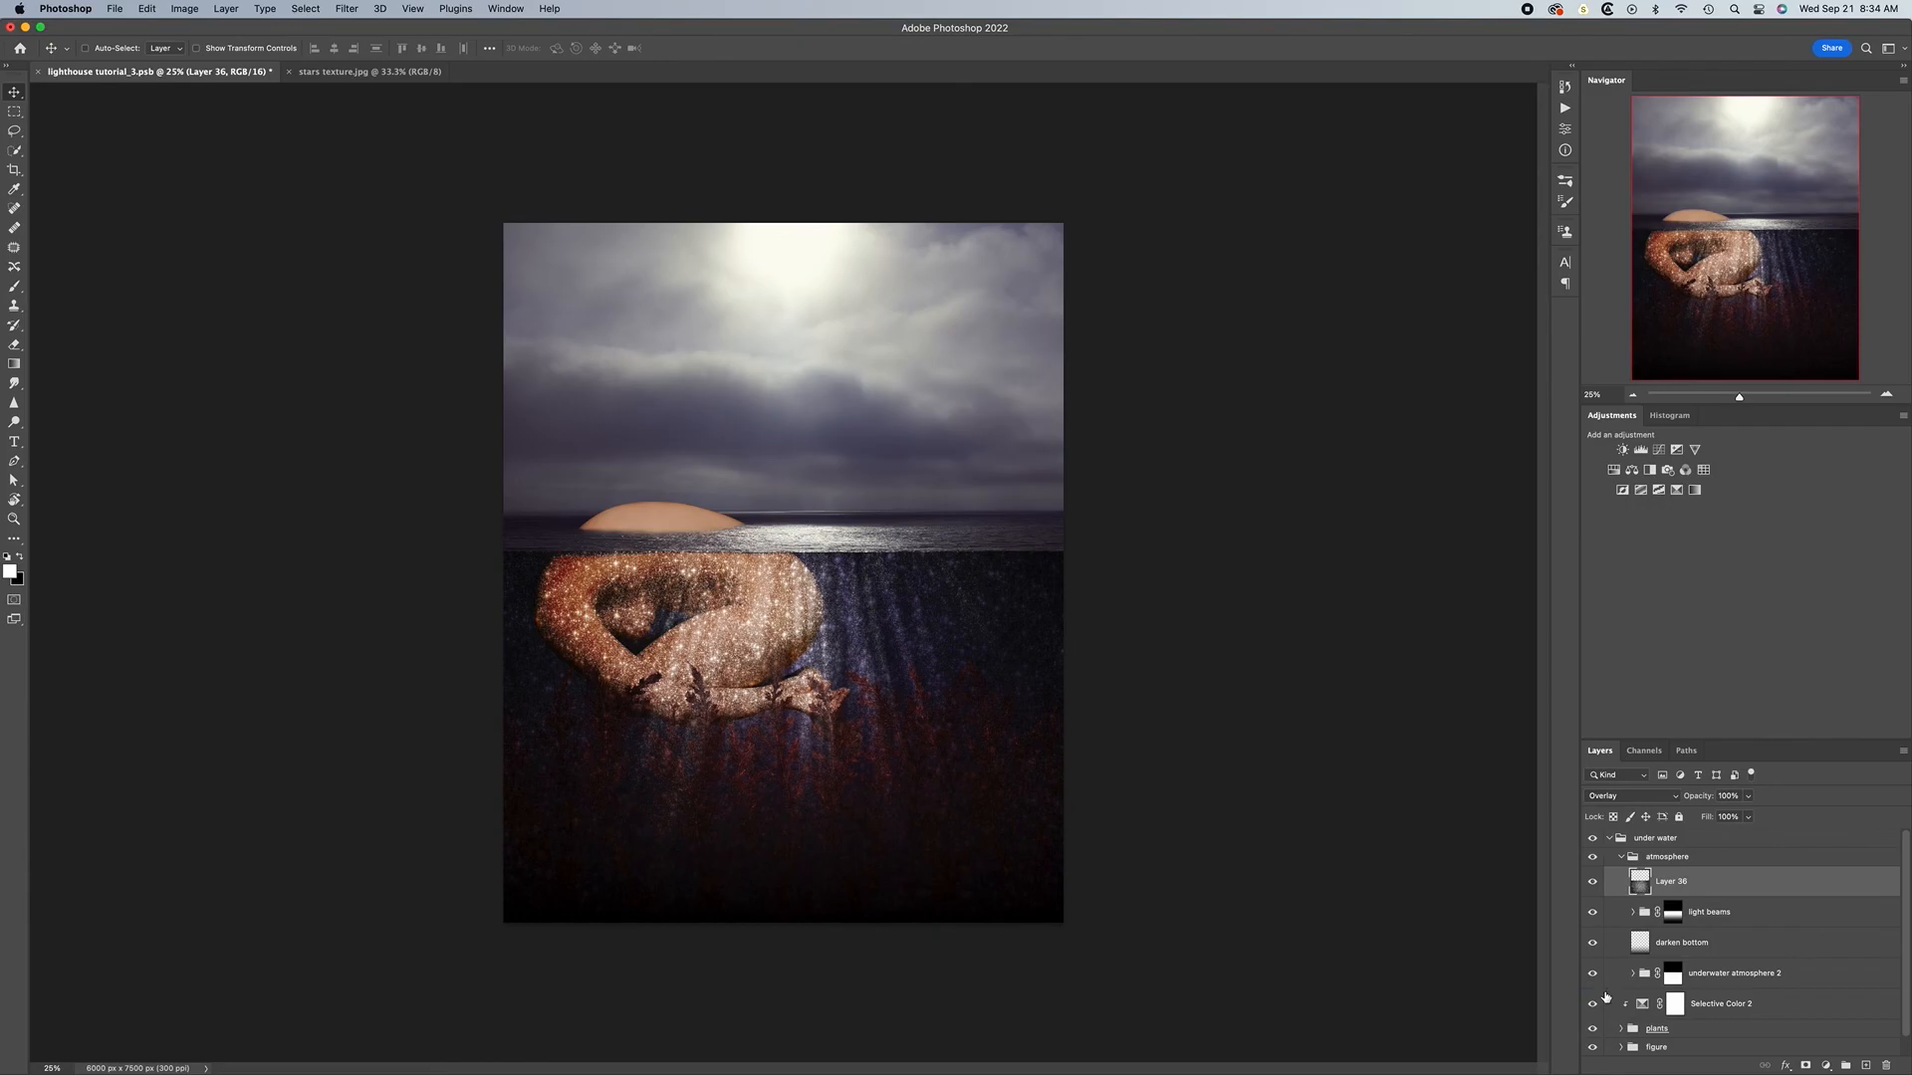
pyautogui.scroll(2, 1371, 908)
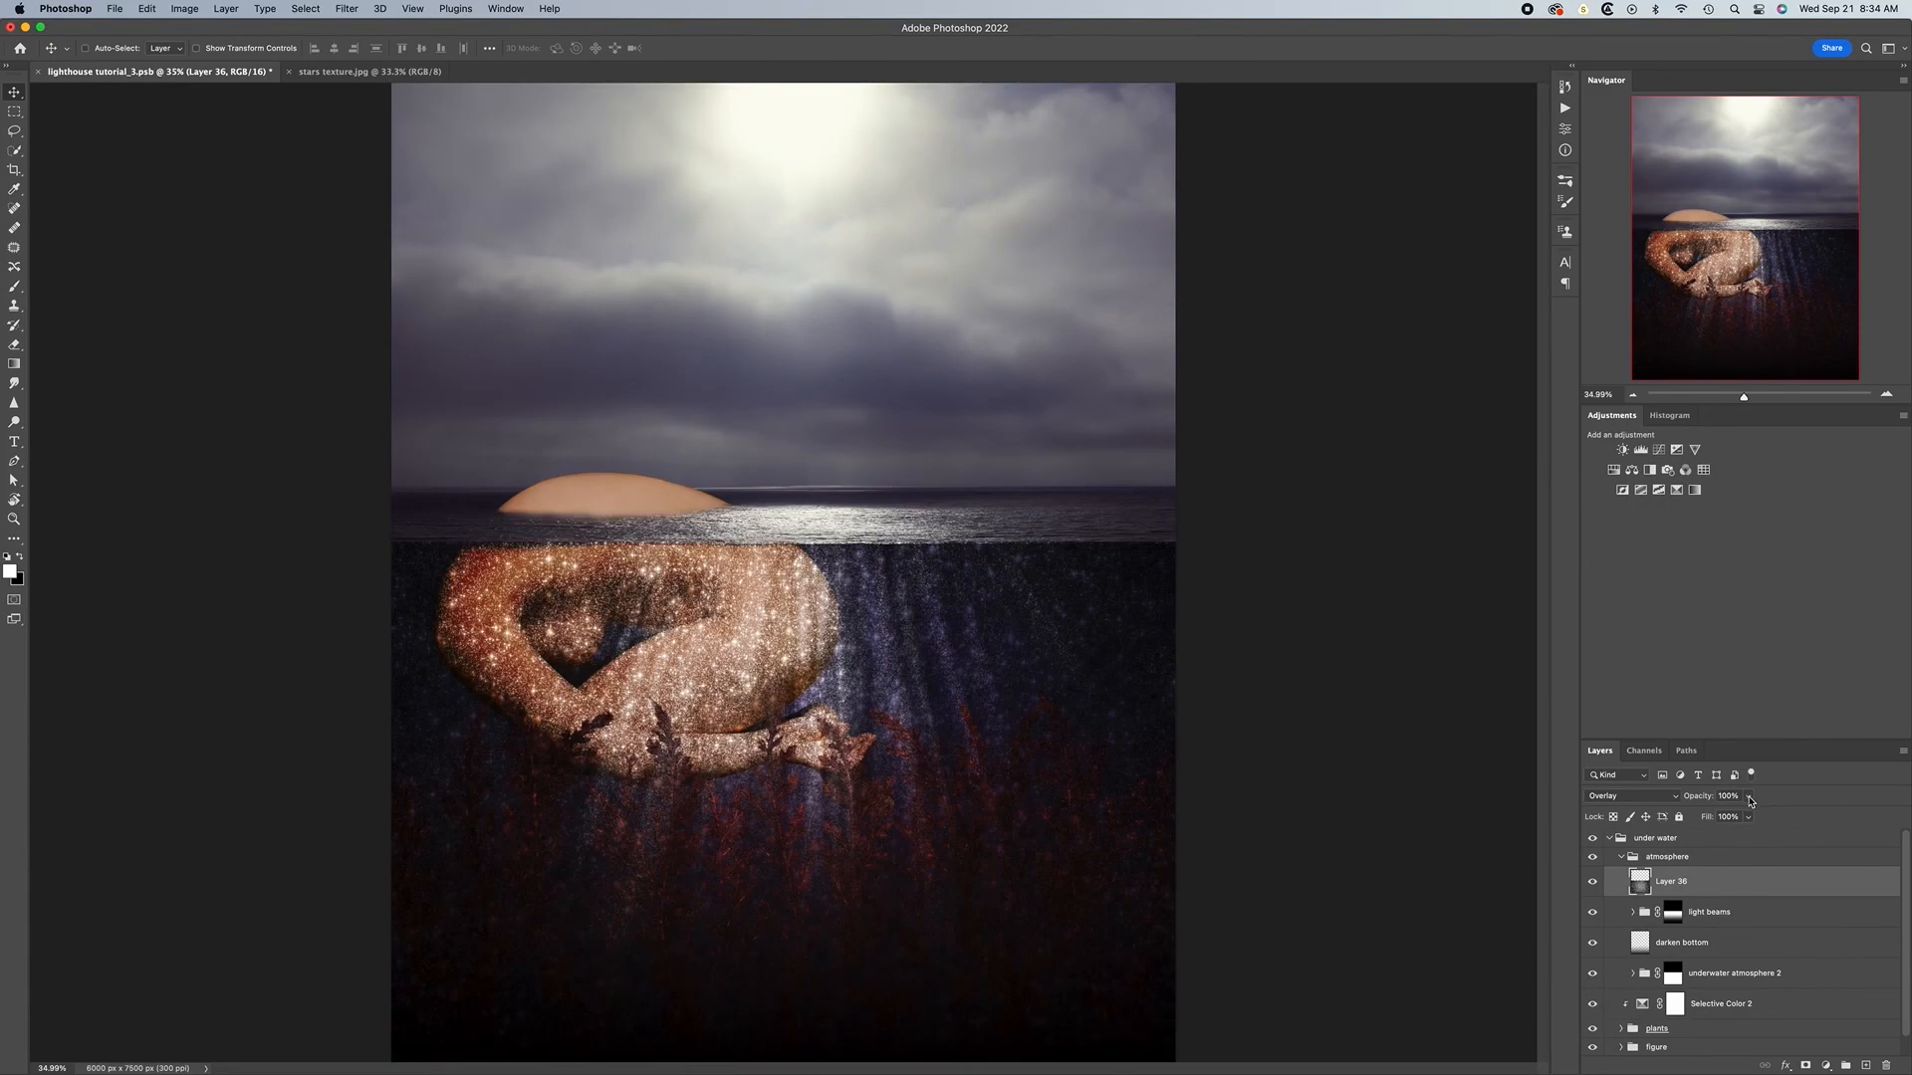
pyautogui.click(1749, 796)
pyautogui.moveTo(1749, 815); pyautogui.dragTo(1690, 819)
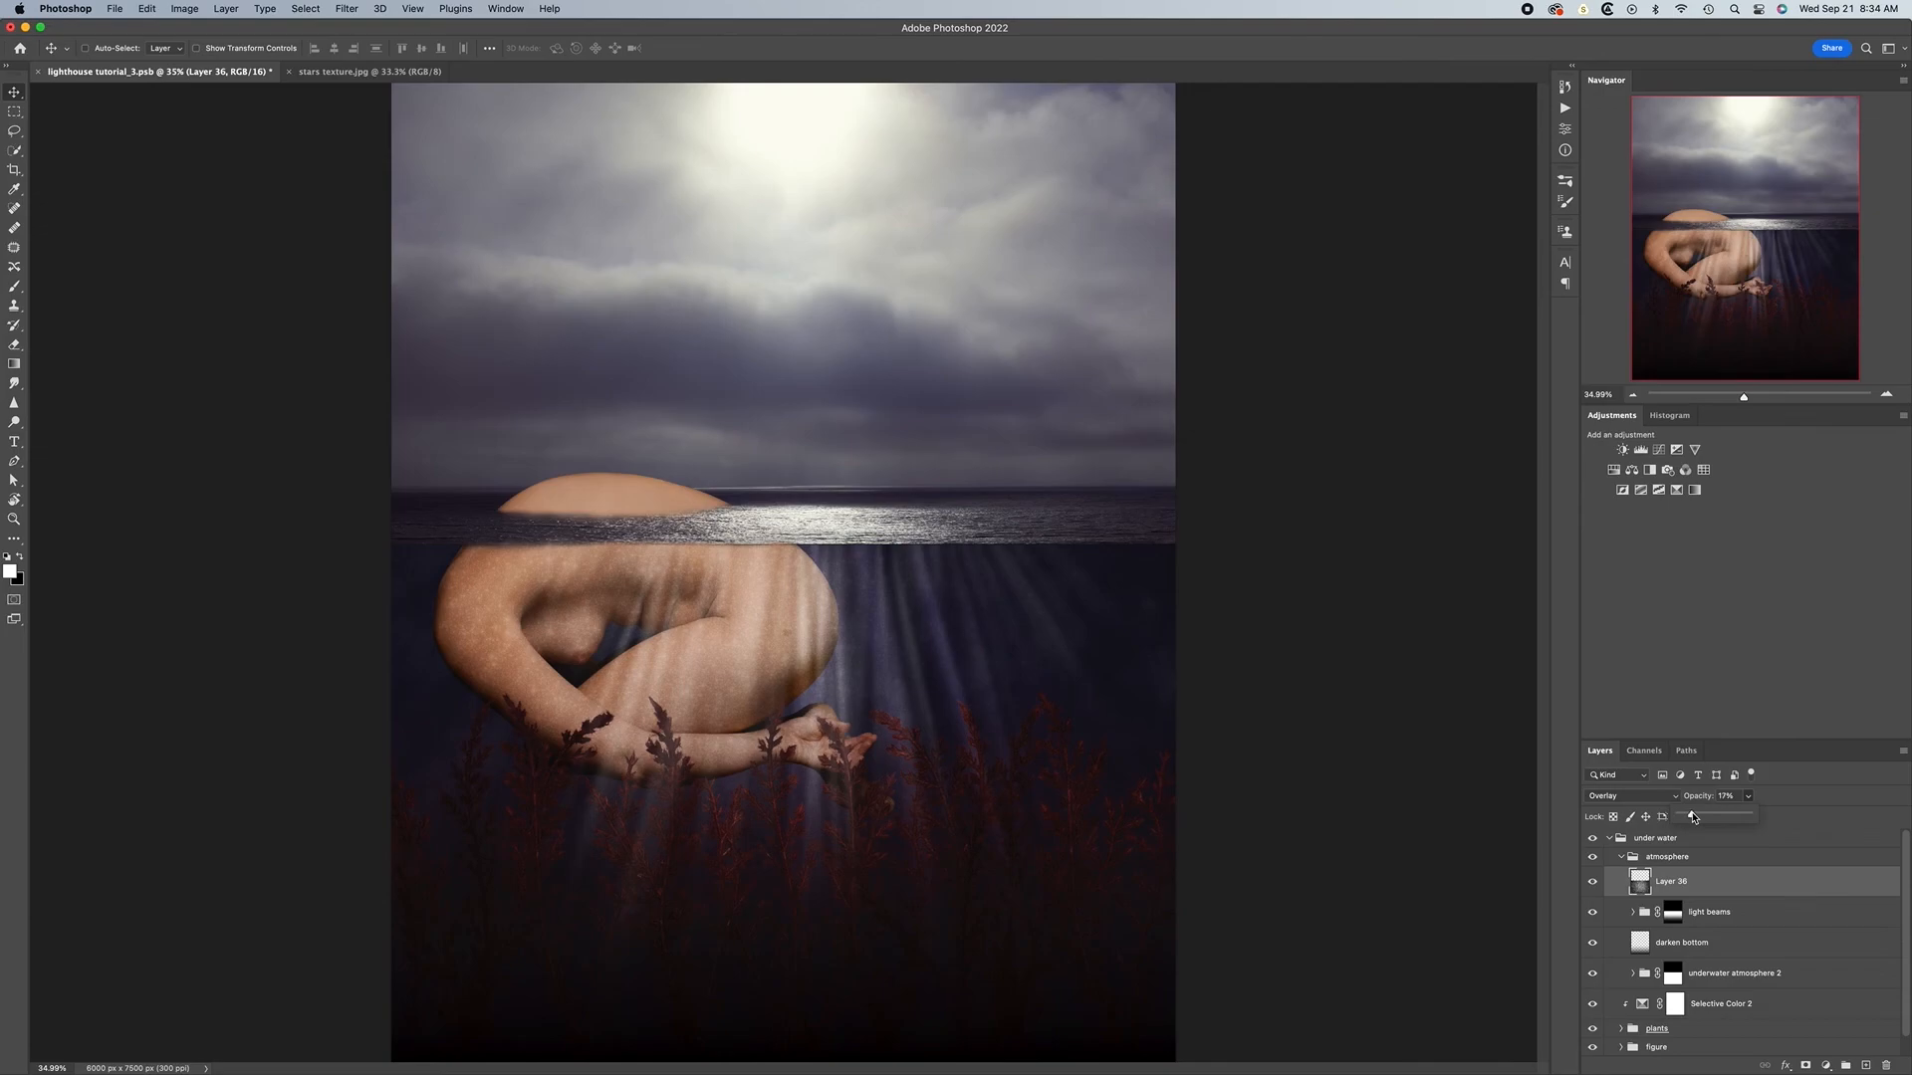
pyautogui.moveTo(1693, 817); pyautogui.dragTo(1694, 817)
# Add a layer mask to the stars texture layer and load the outline of the figure layer as a selection
pyautogui.click(1806, 1065)
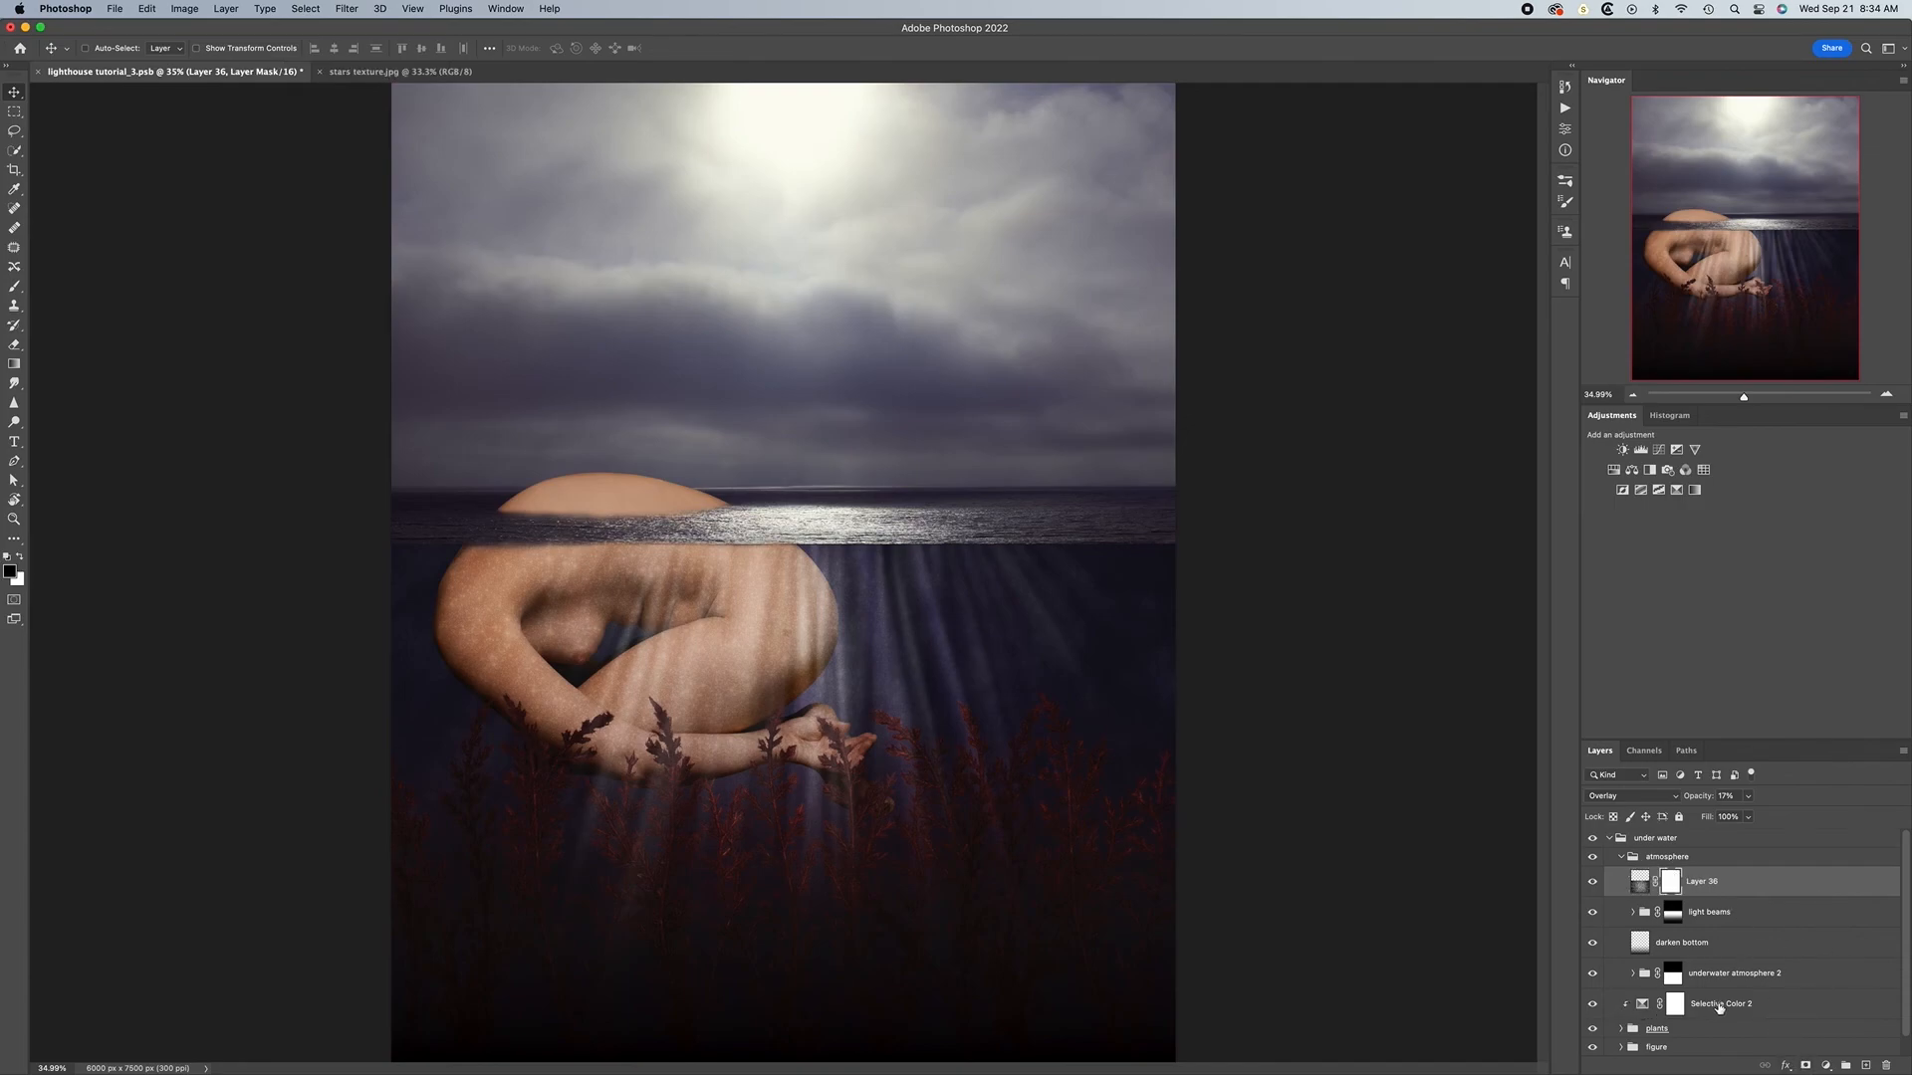
pyautogui.moveTo(1905, 968); pyautogui.dragTo(1908, 1003)
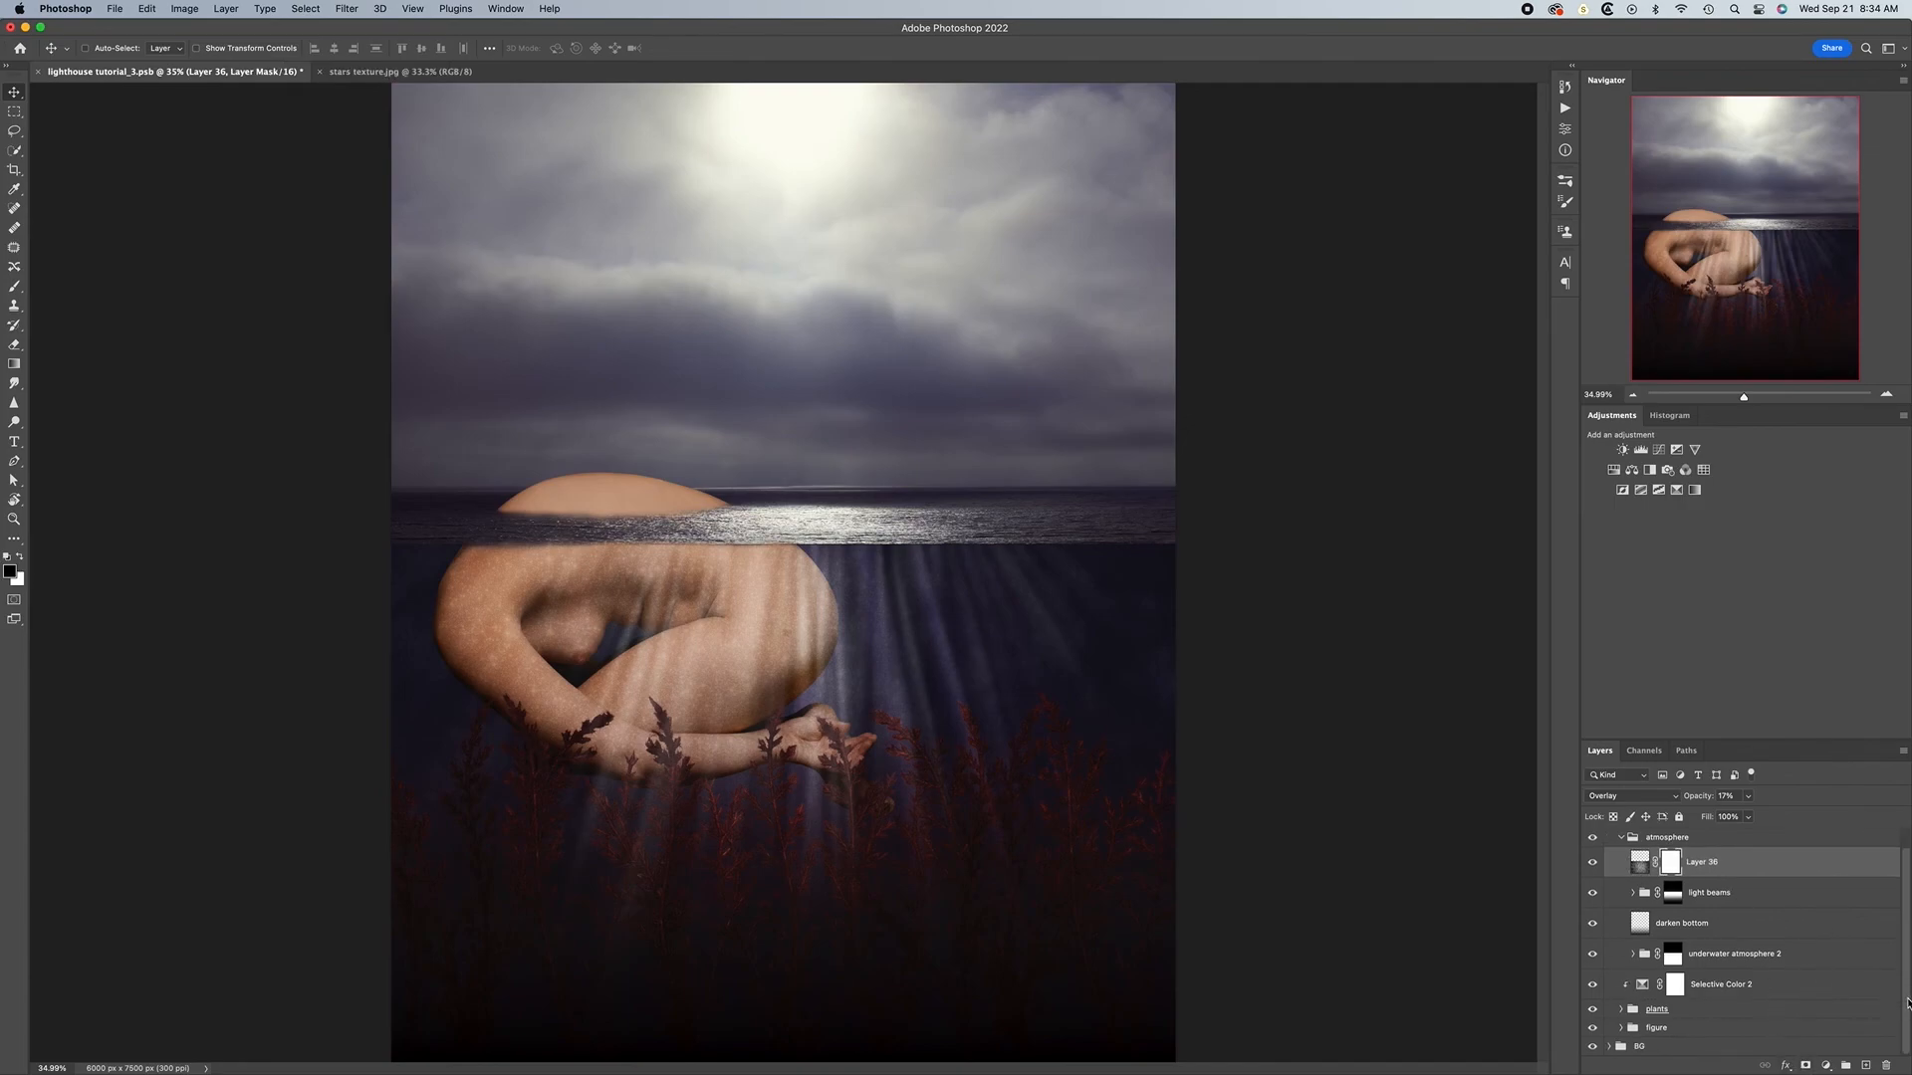
pyautogui.click(1620, 1027)
pyautogui.scroll(-3, 1738, 1001)
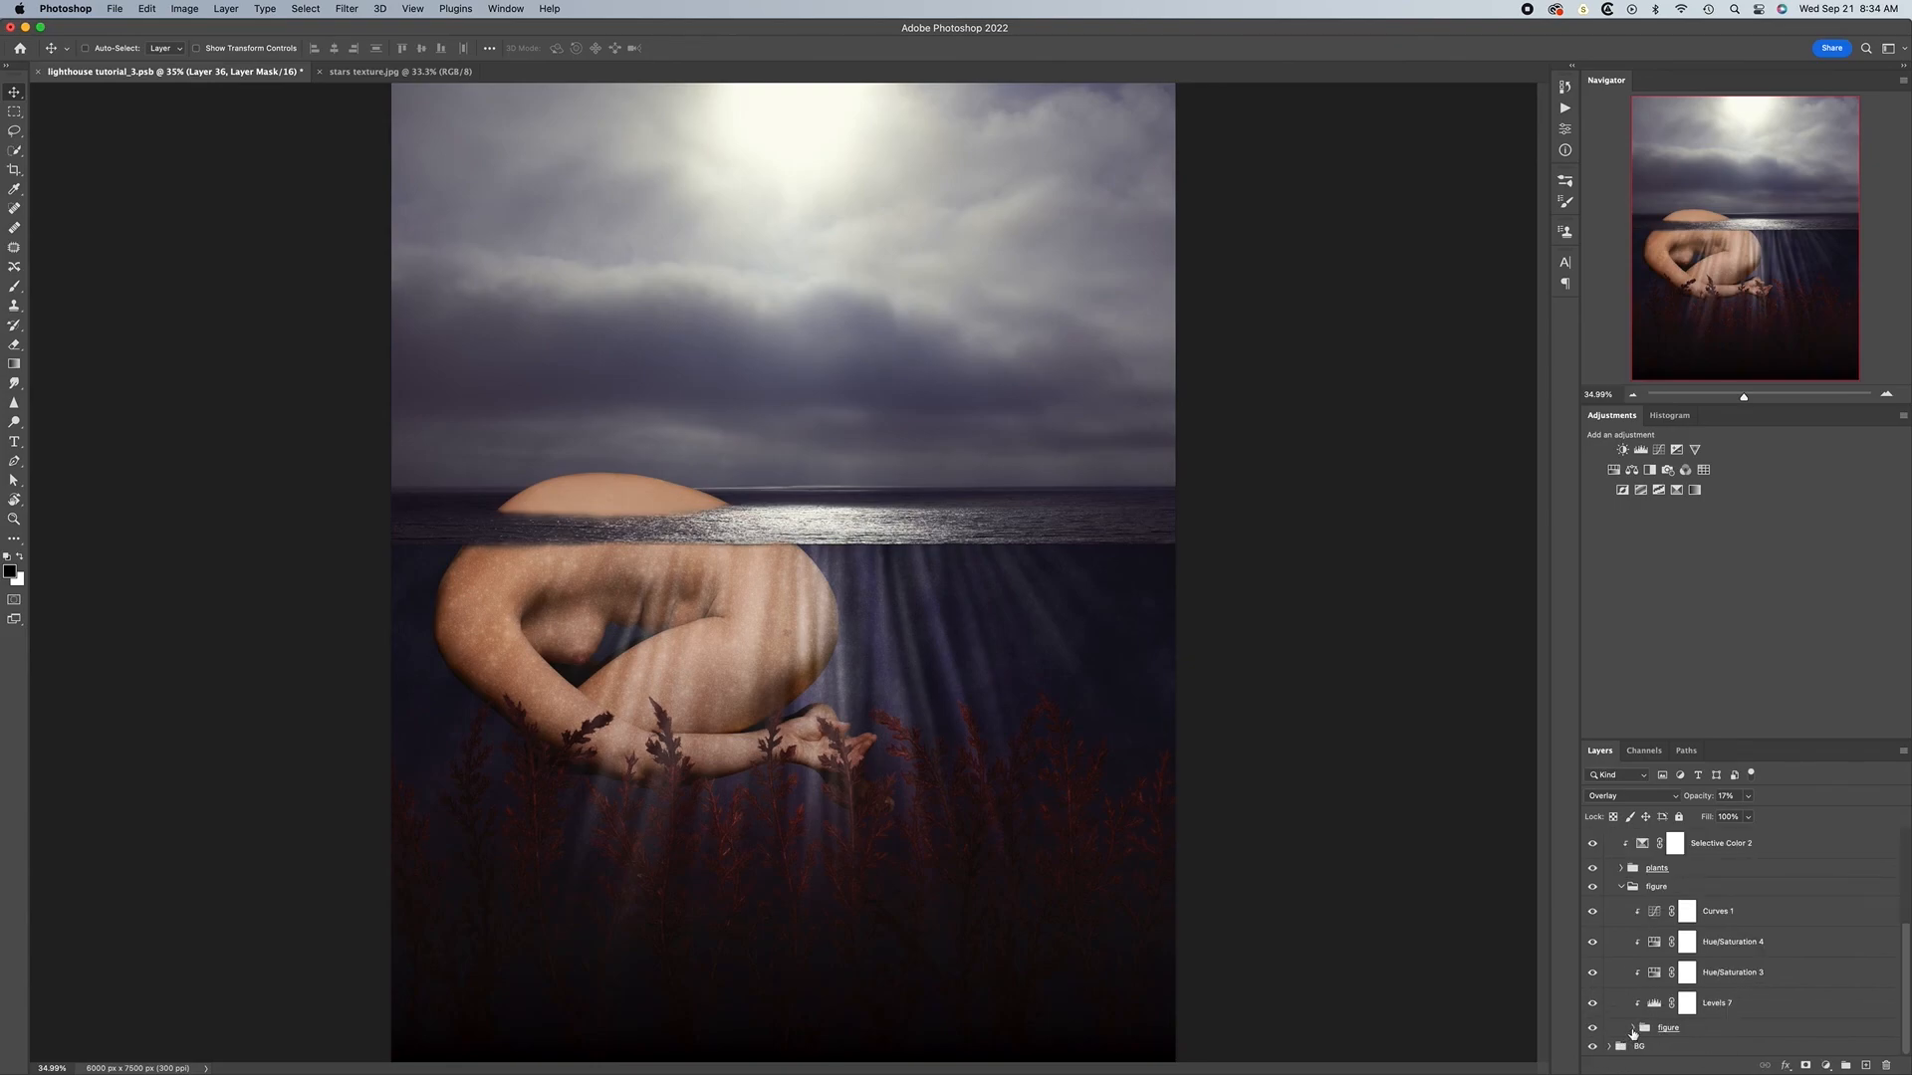
pyautogui.click(1633, 1027)
pyautogui.scroll(-3, 1723, 1008)
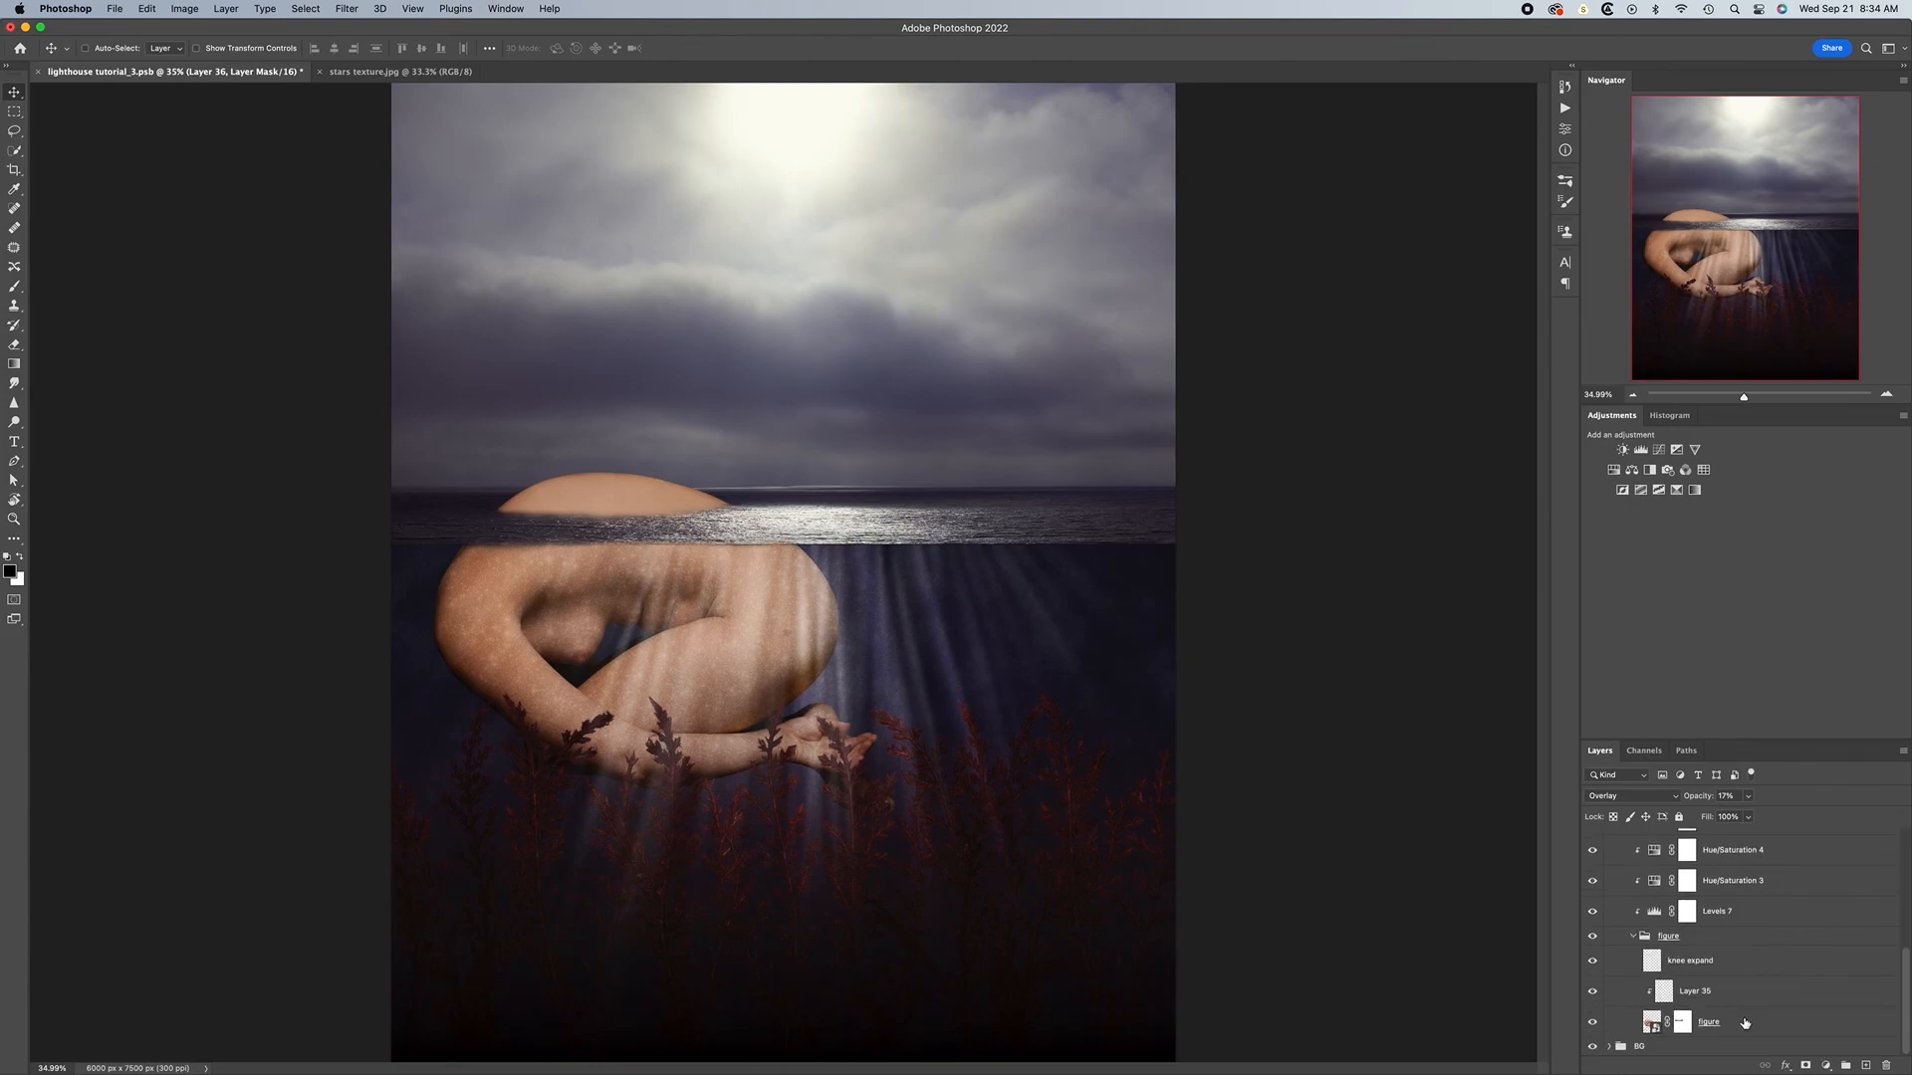
pyautogui.keyDown('super'); pyautogui.click(1651, 1022); pyautogui.keyUp('super')
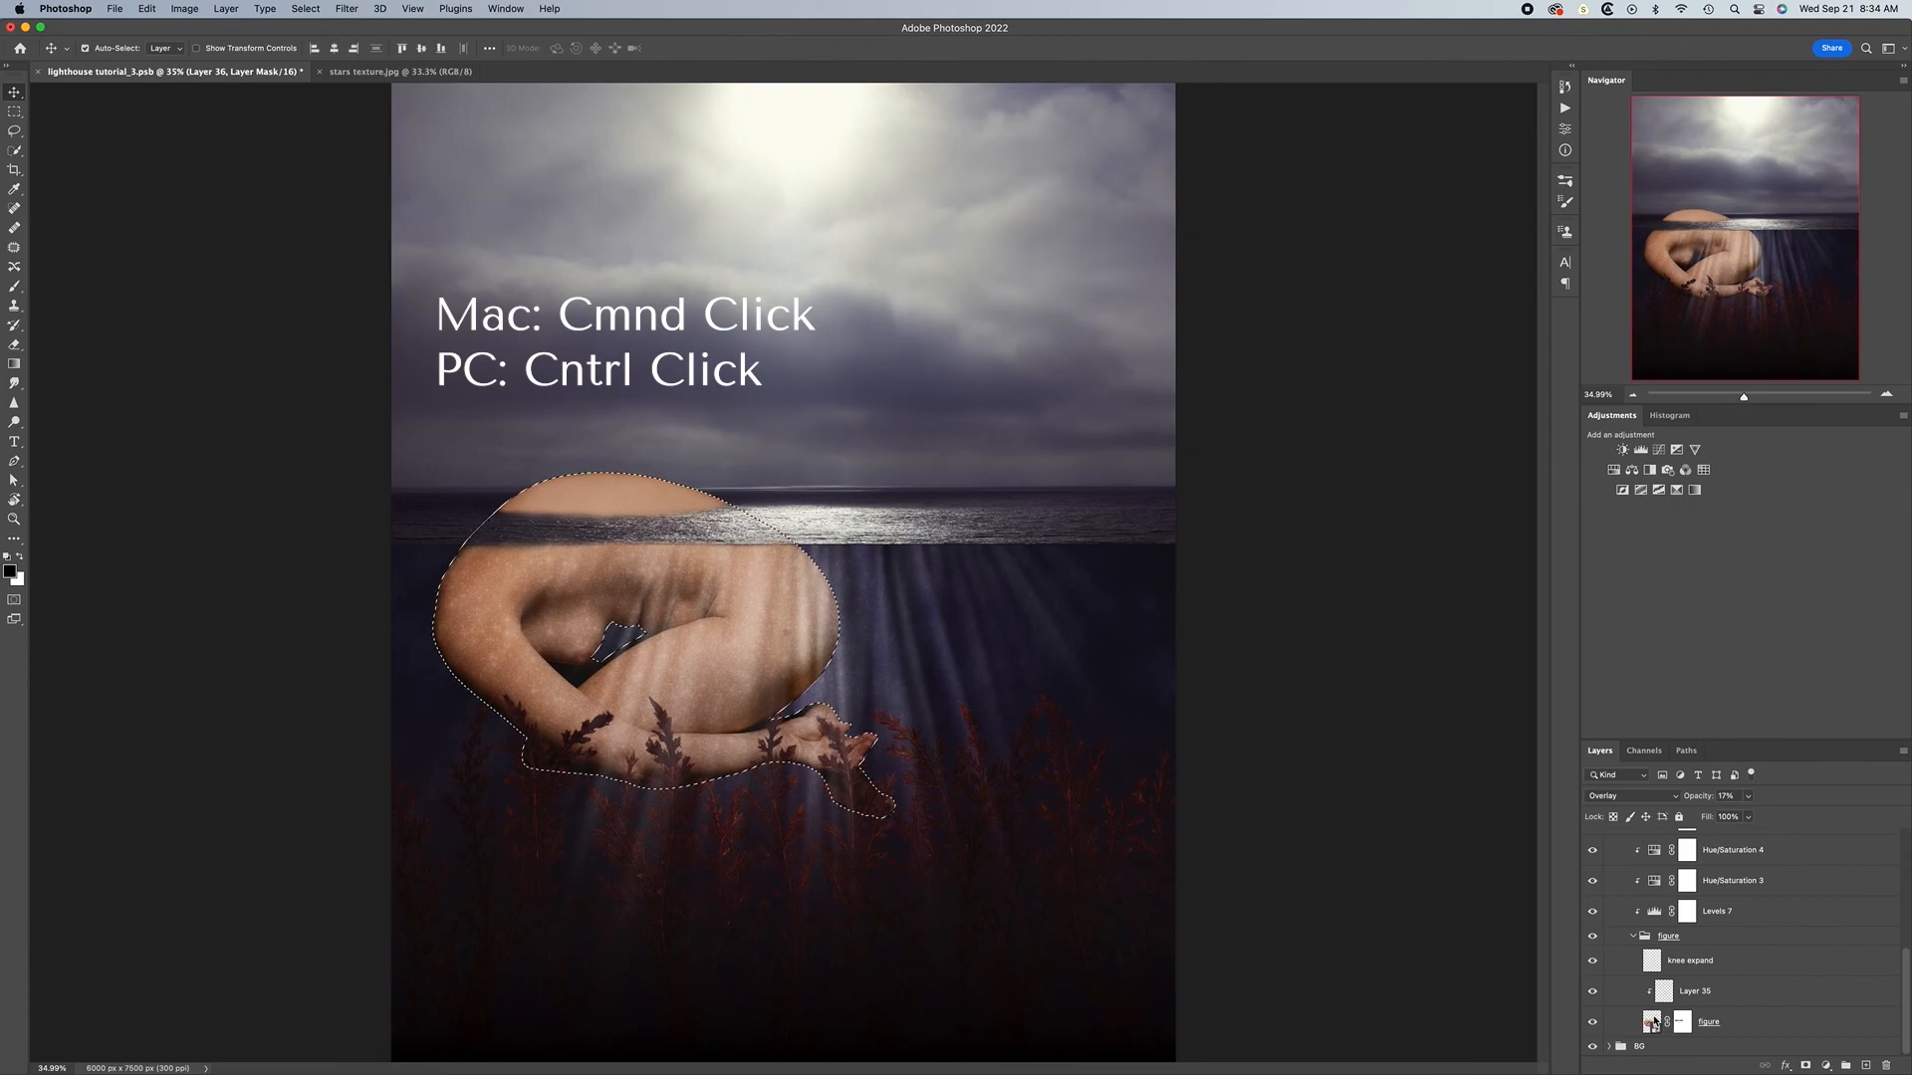
pyautogui.click(1633, 937)
pyautogui.click(1621, 886)
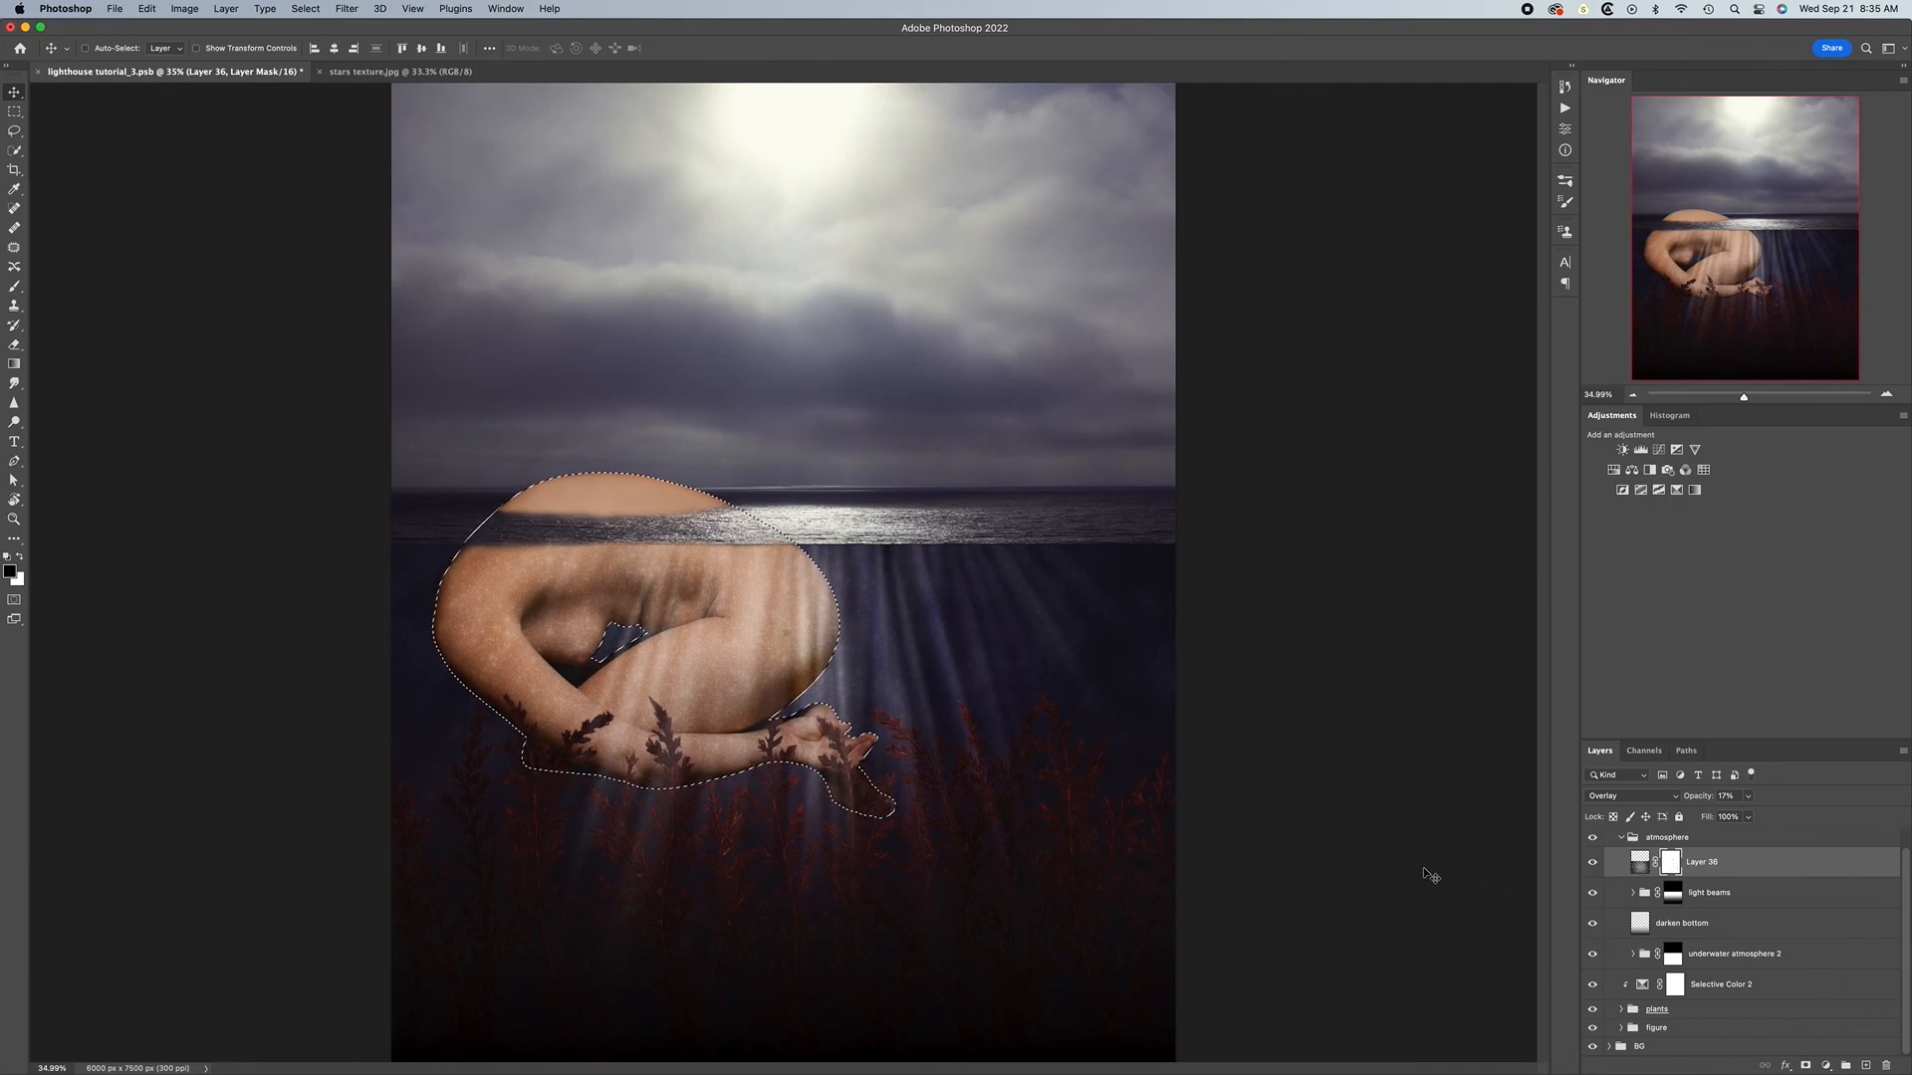
# Fill the figure selection on the stars layer's mask with 50% Gray in Normal mode at 100% opacity, and deselect
pyautogui.hotkey('shift', 'BackSpace')
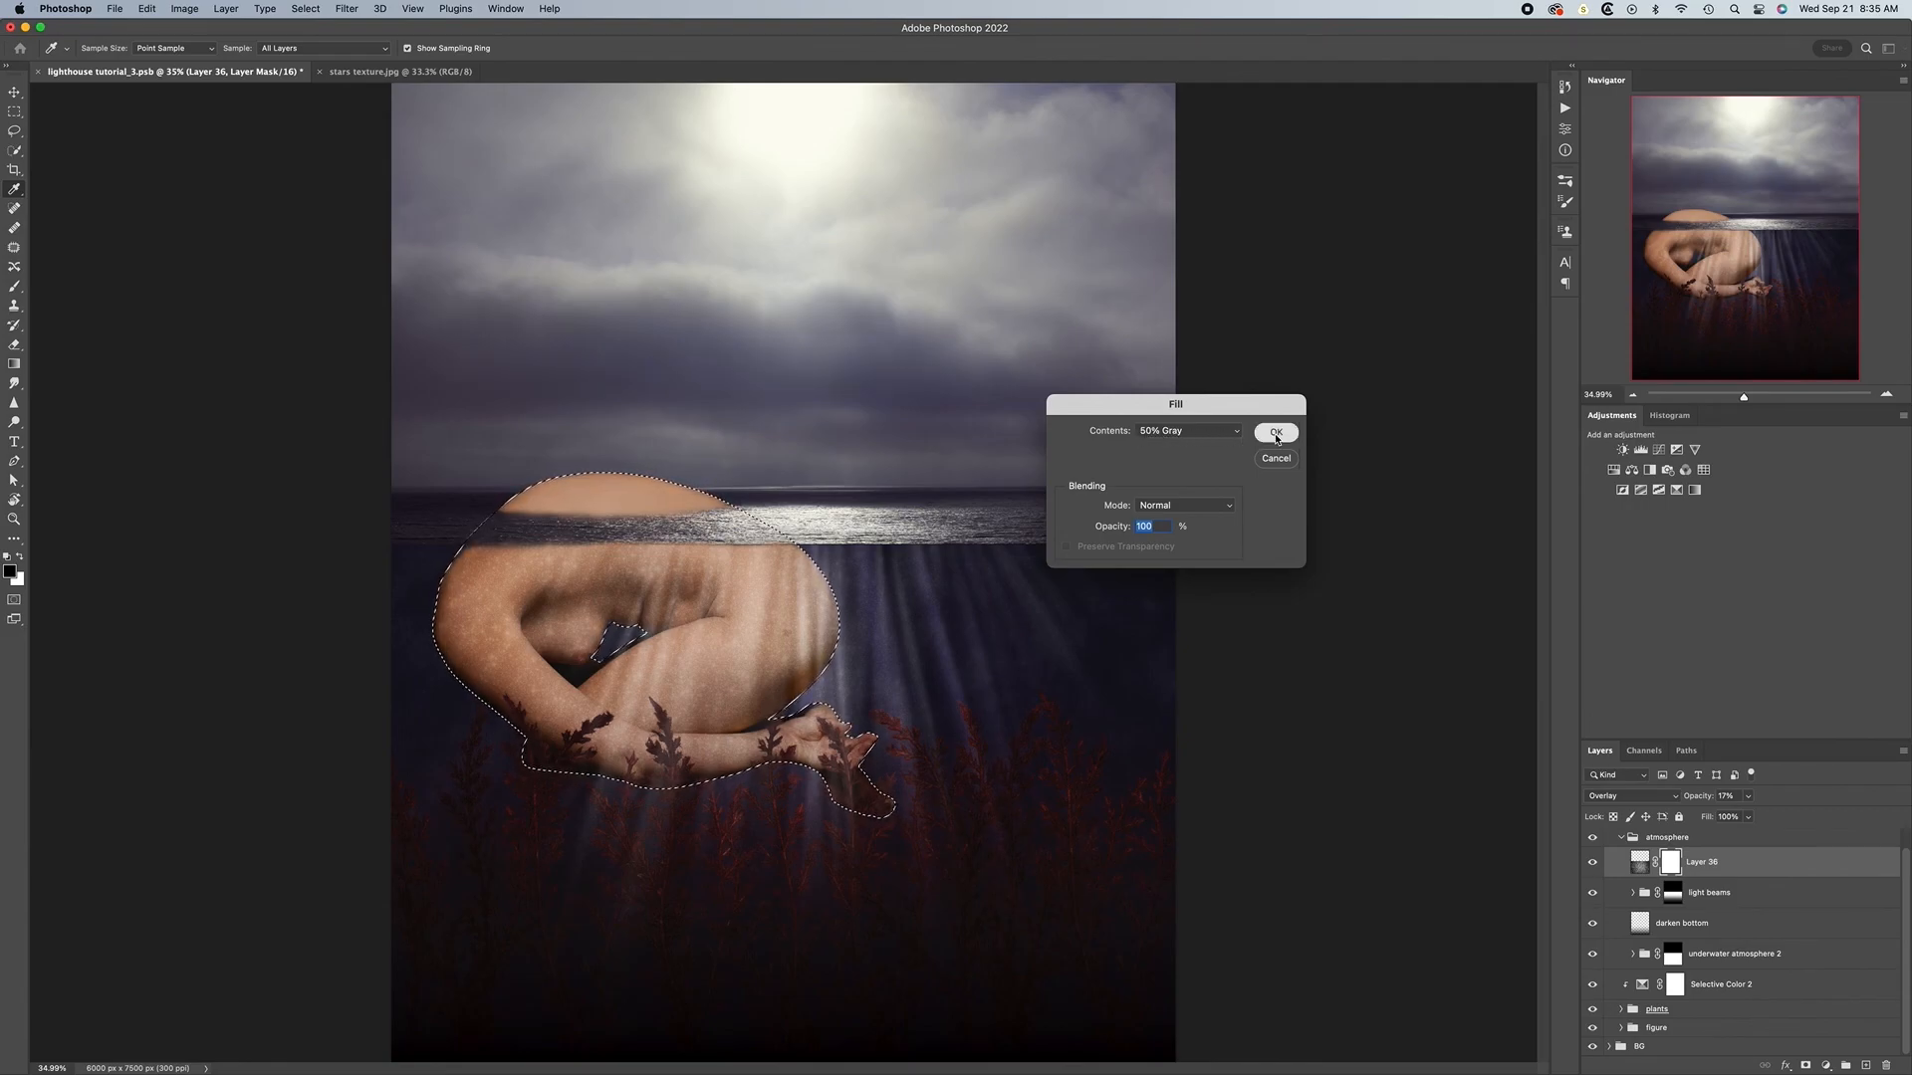
pyautogui.click(1276, 432)
pyautogui.press('super+d')
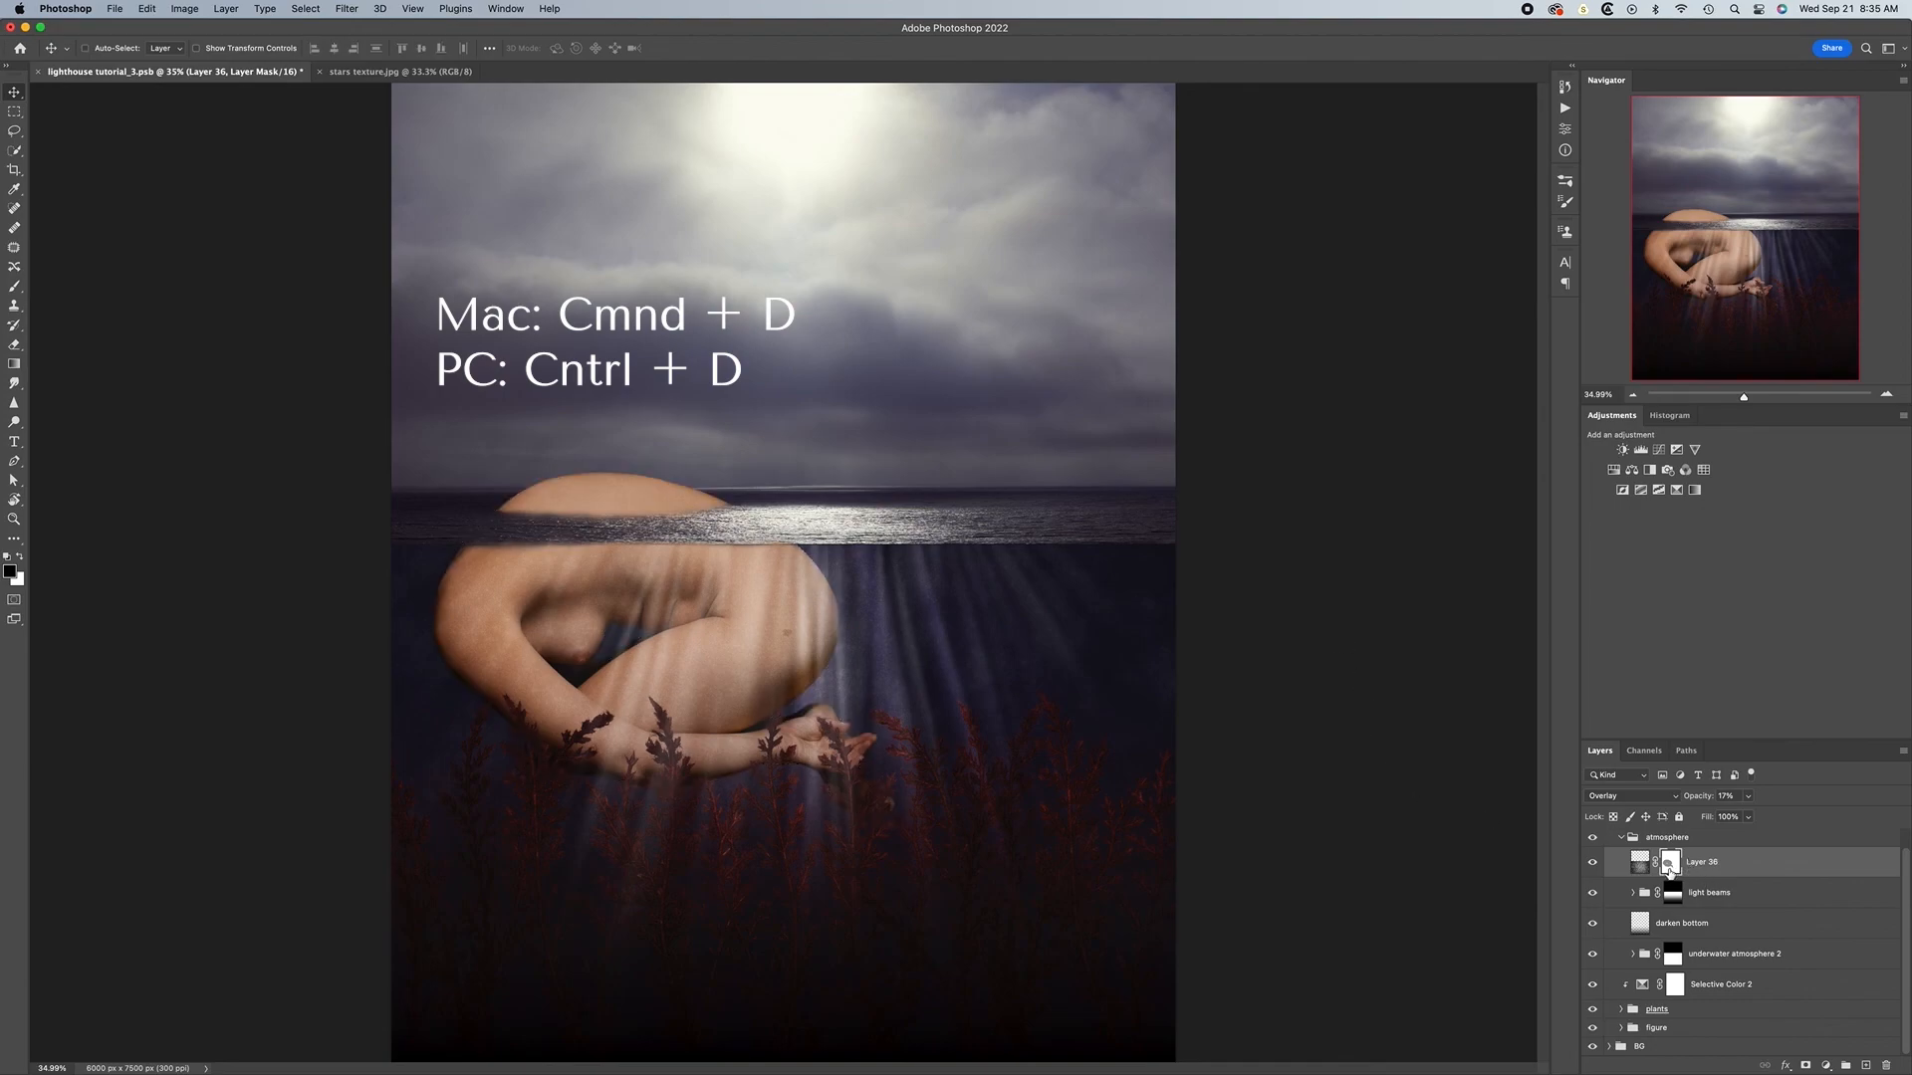
# View the stars layer's mask on its own and compare the figure with the mask enabled and disabled
pyautogui.keyDown('alt'); pyautogui.click(1670, 865); pyautogui.keyUp('alt')
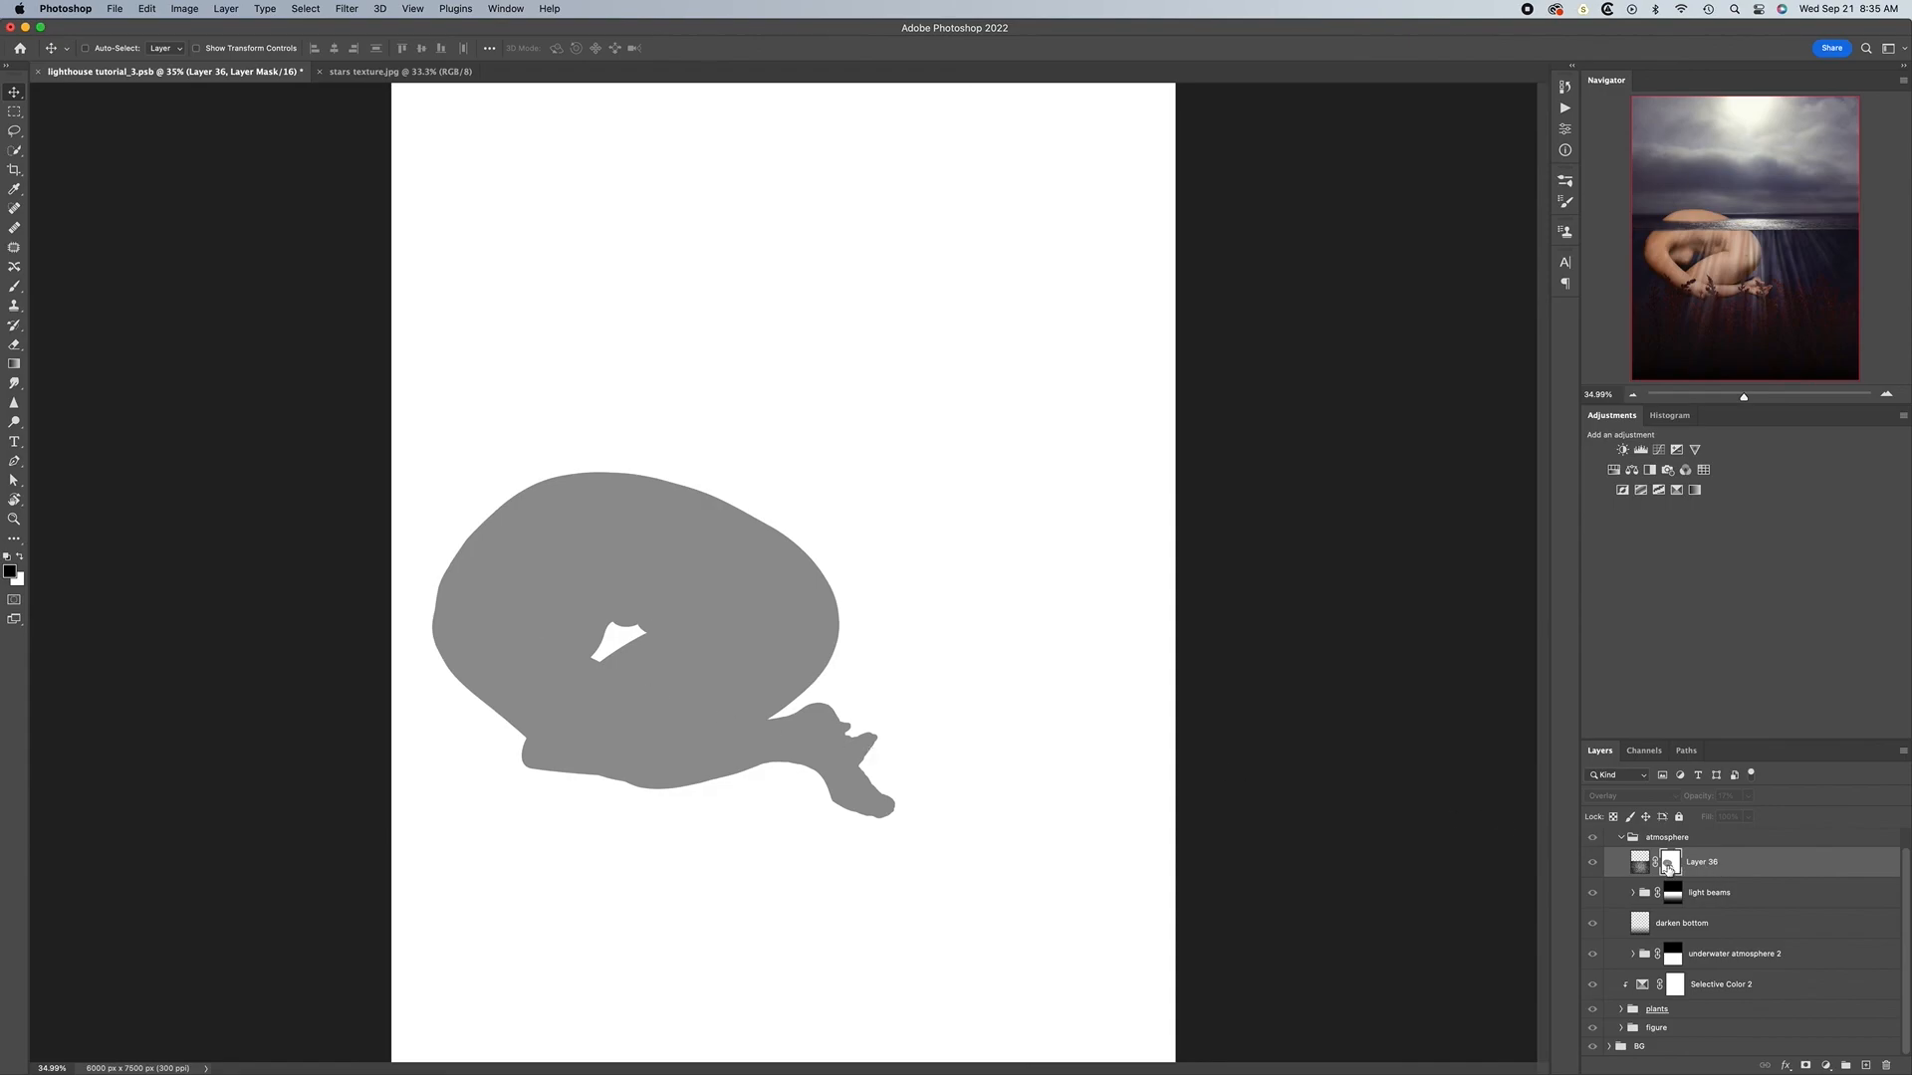
pyautogui.keyDown('alt'); pyautogui.click(1671, 863); pyautogui.keyUp('alt')
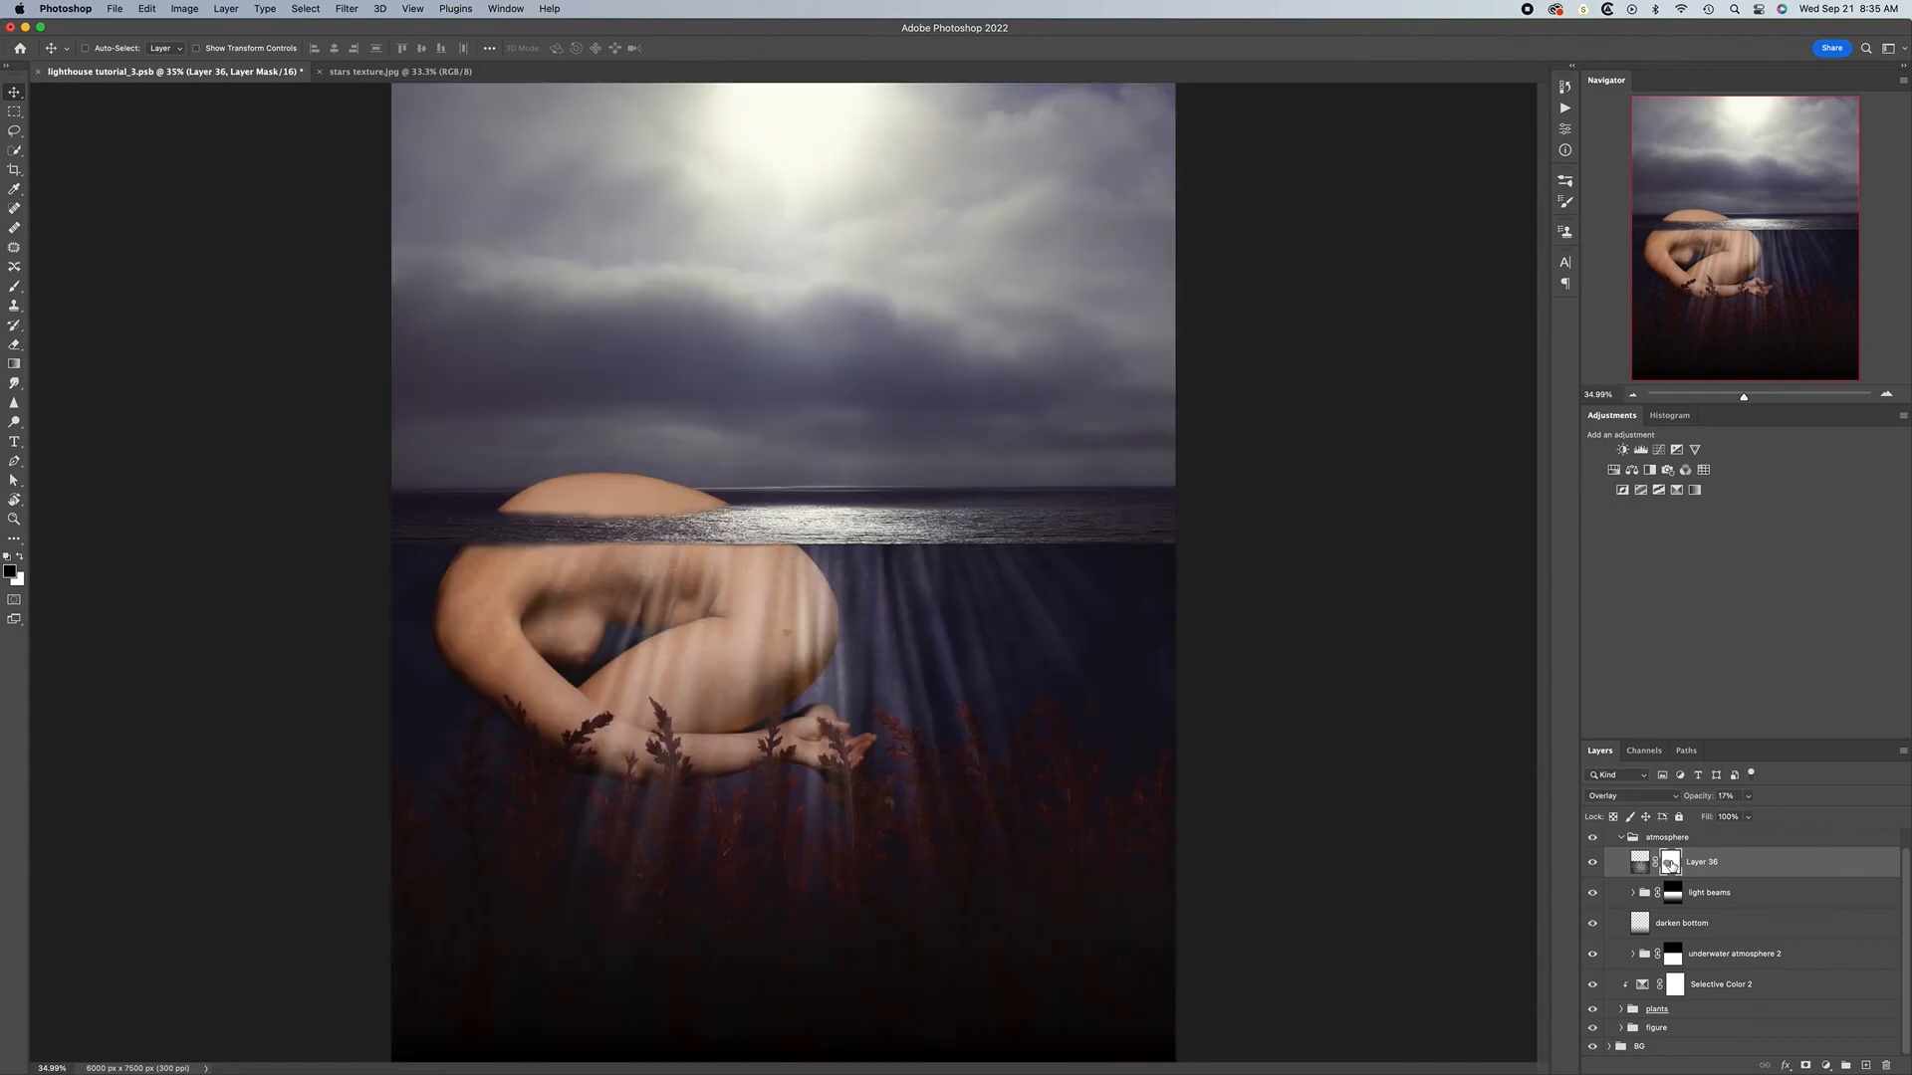
pyautogui.keyDown('shift'); pyautogui.click(1670, 863); pyautogui.keyUp('shift')
pyautogui.keyDown('shift'); pyautogui.click(1669, 864); pyautogui.keyUp('shift')
pyautogui.keyDown('shift'); pyautogui.click(1670, 863); pyautogui.keyUp('shift')
pyautogui.keyDown('shift'); pyautogui.click(1670, 863); pyautogui.keyUp('shift')
pyautogui.keyDown('shift'); pyautogui.click(1670, 864); pyautogui.keyUp('shift')
pyautogui.keyDown('shift'); pyautogui.click(1670, 863); pyautogui.keyUp('shift')
# Compare the underwater area with the stars texture layer shown and hidden, including at 66.67% zoom
pyautogui.click(1593, 864)
pyautogui.click(1593, 864)
pyautogui.click(1593, 866)
pyautogui.click(1594, 867)
pyautogui.press('super+equal')
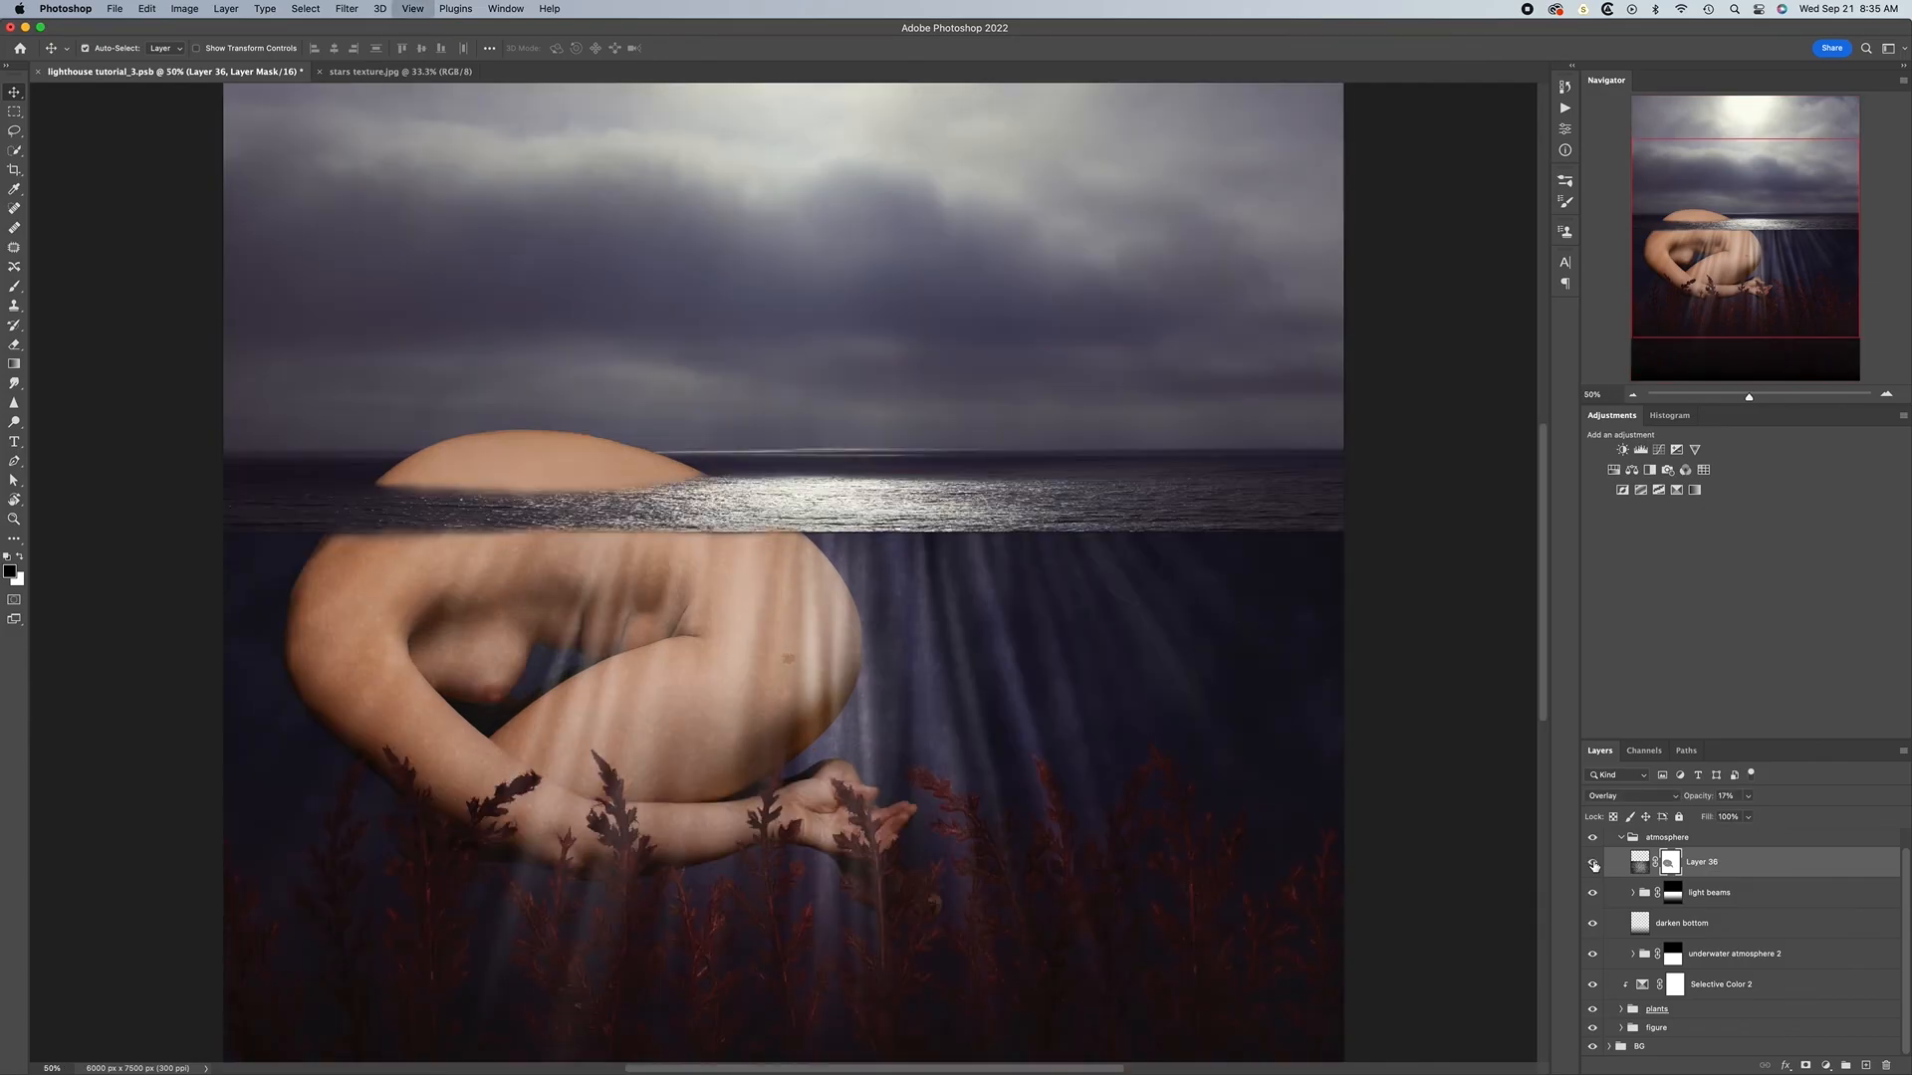
pyautogui.press('super+equal')
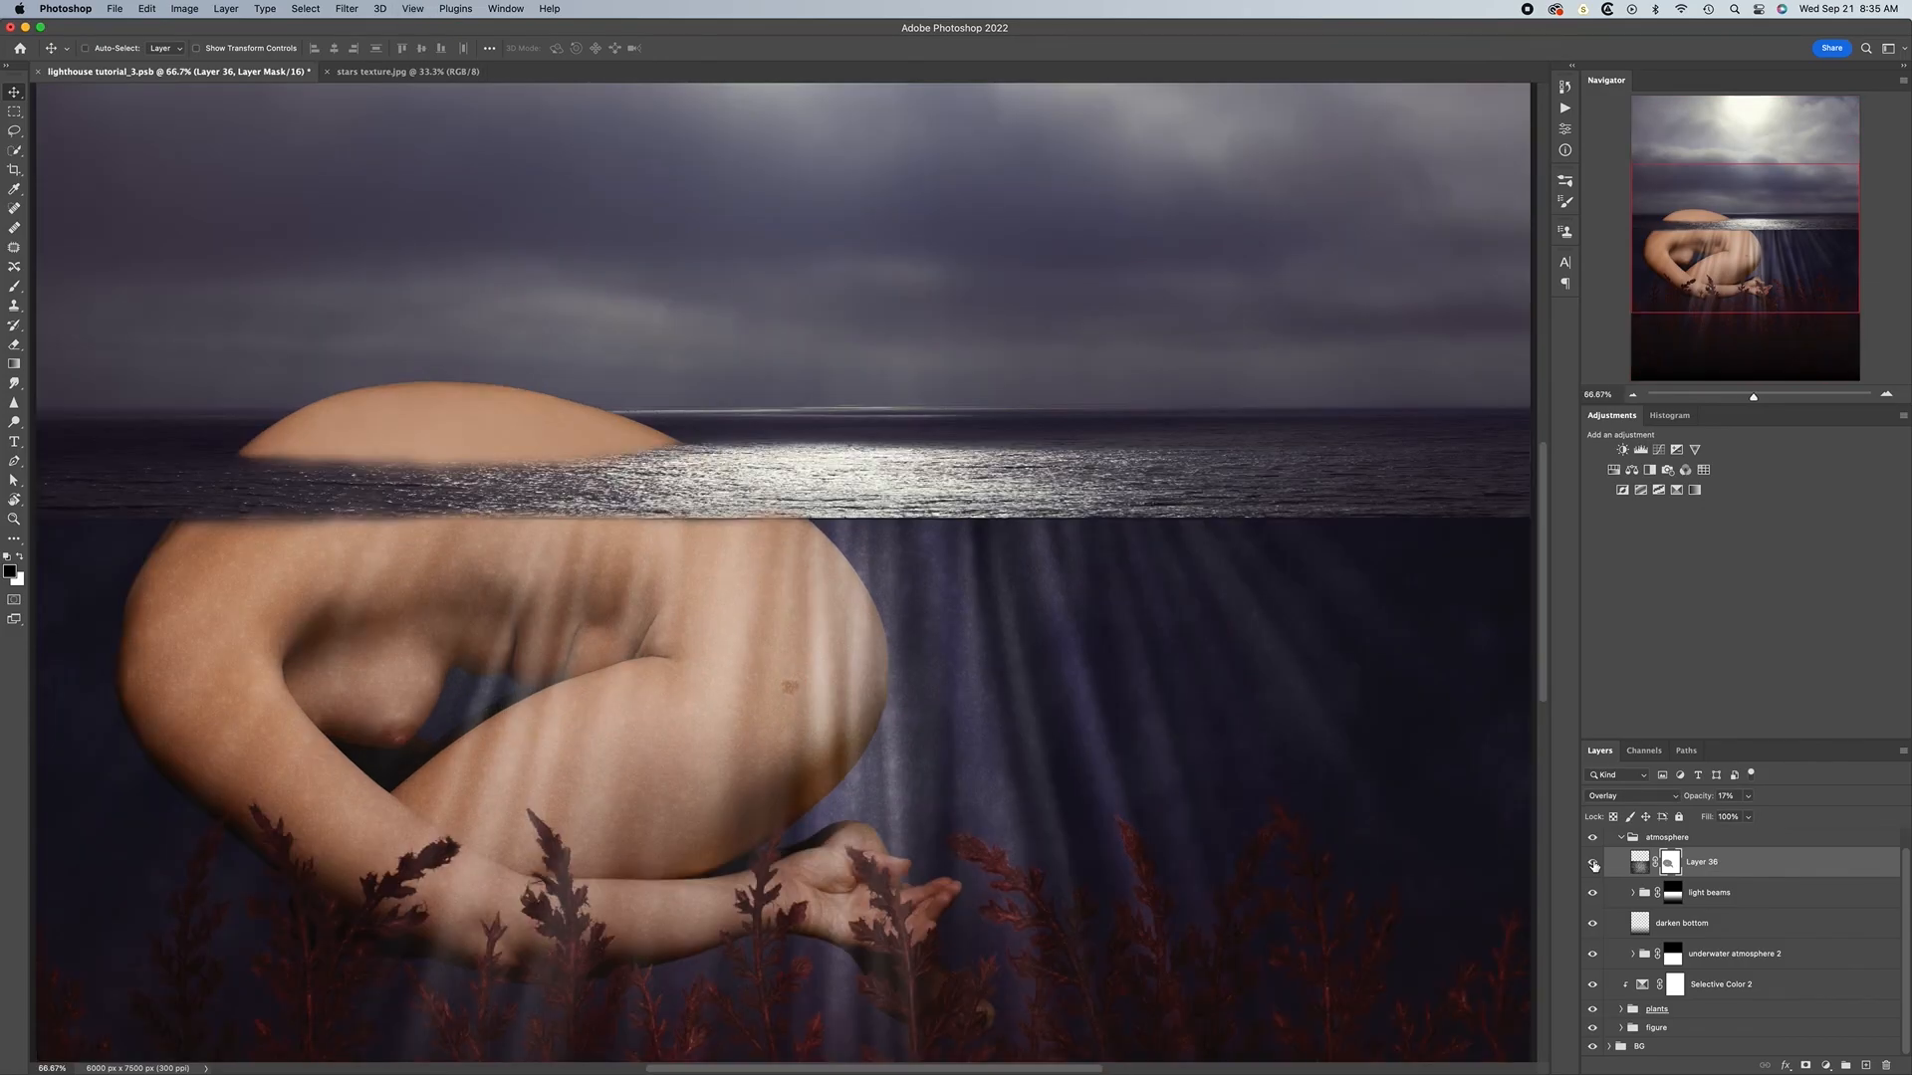
pyautogui.click(1594, 866)
pyautogui.click(1594, 866)
# Examine the particle texture up close across the figure, light beams, plants and dark lower water
pyautogui.hscroll(5, 1352, 832)
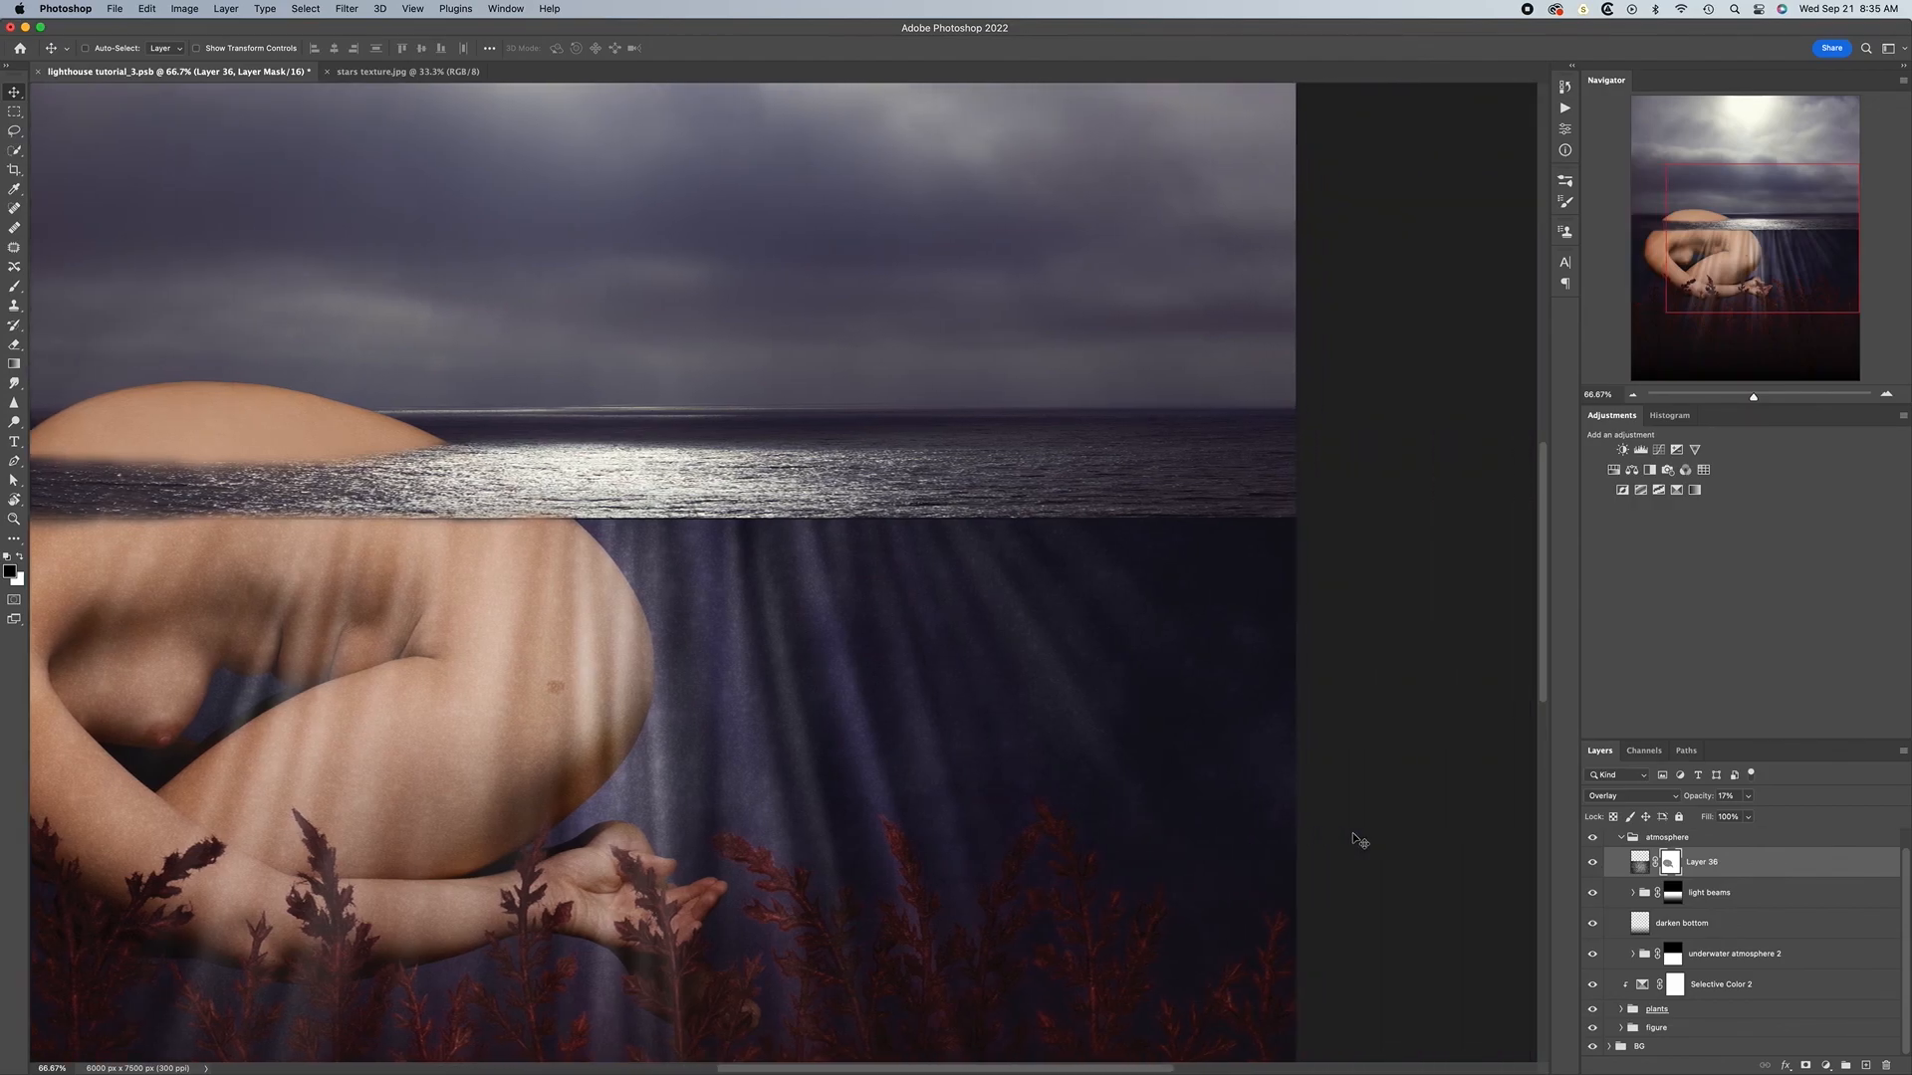
pyautogui.scroll(-2, 1352, 832)
pyautogui.scroll(-3, 1352, 833)
pyautogui.hscroll(-5, 1352, 832)
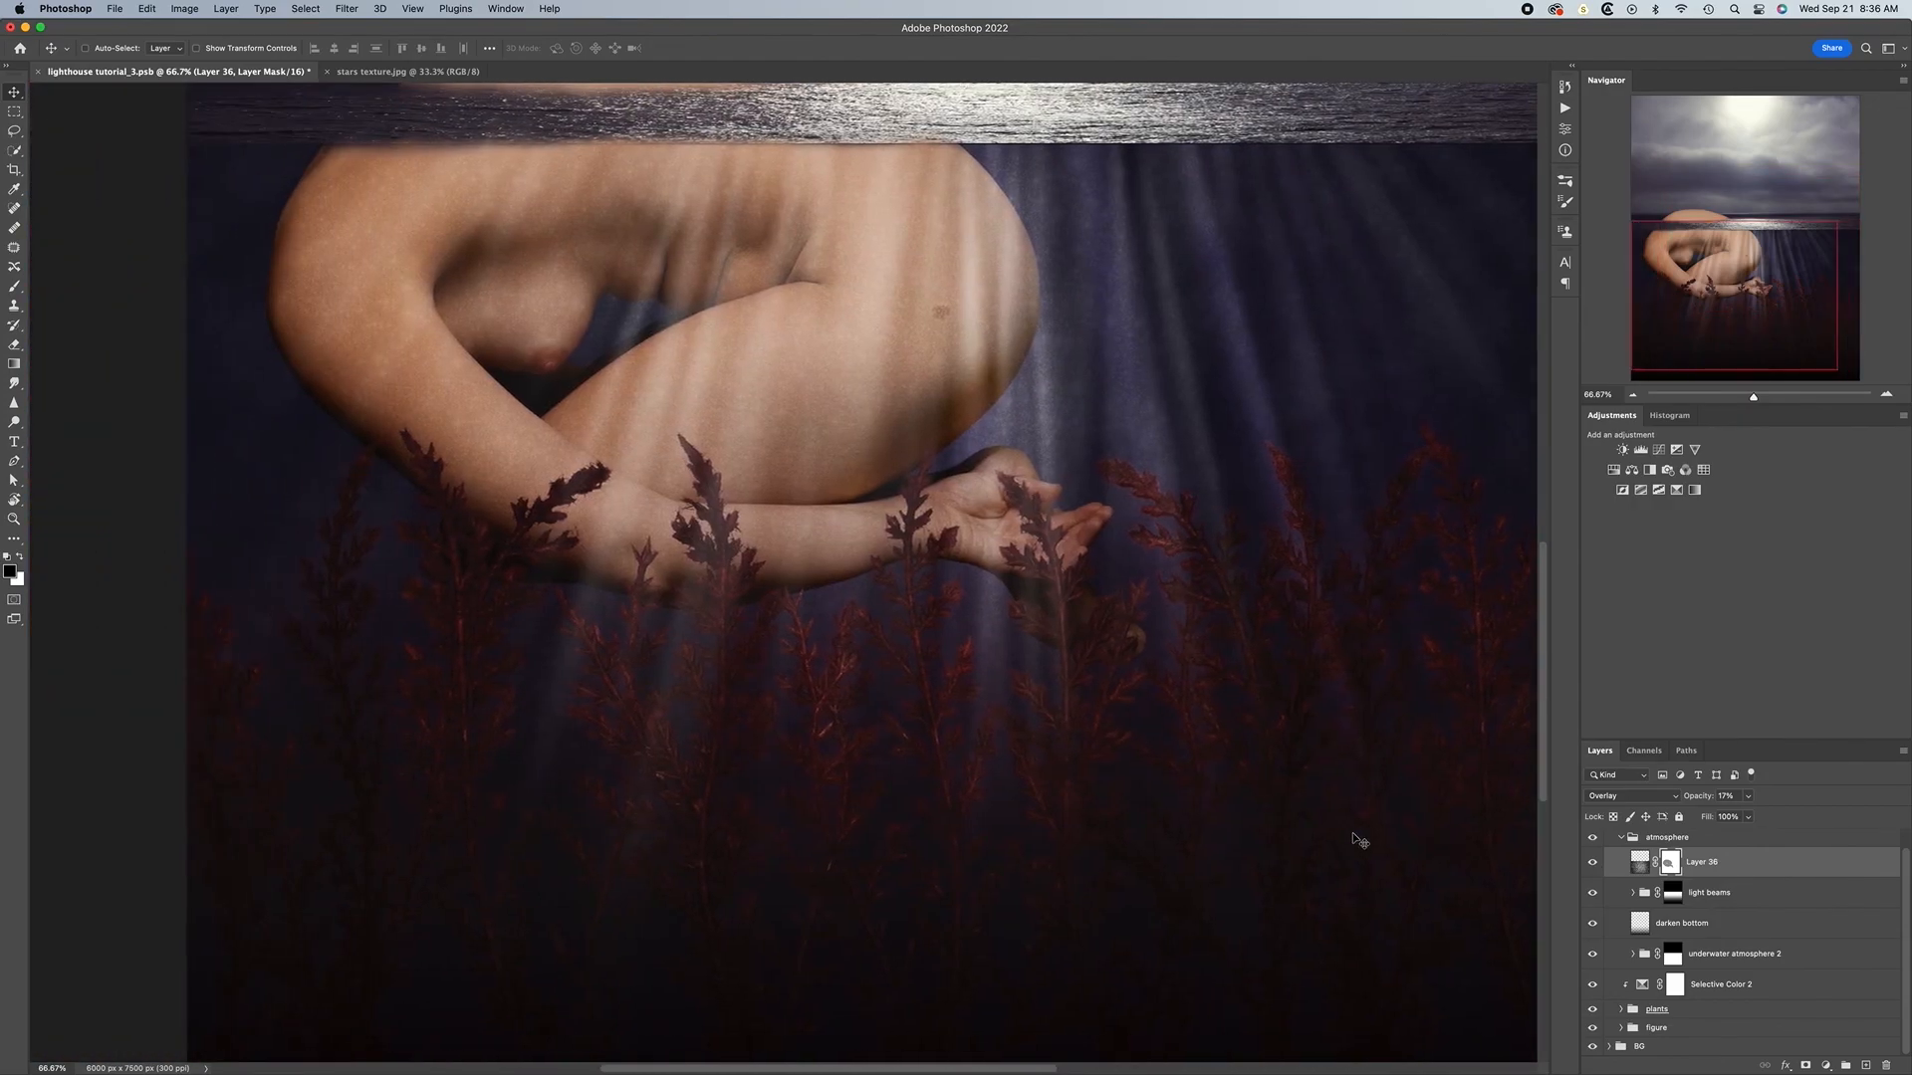
pyautogui.scroll(1, 1352, 833)
pyautogui.scroll(1, 1359, 841)
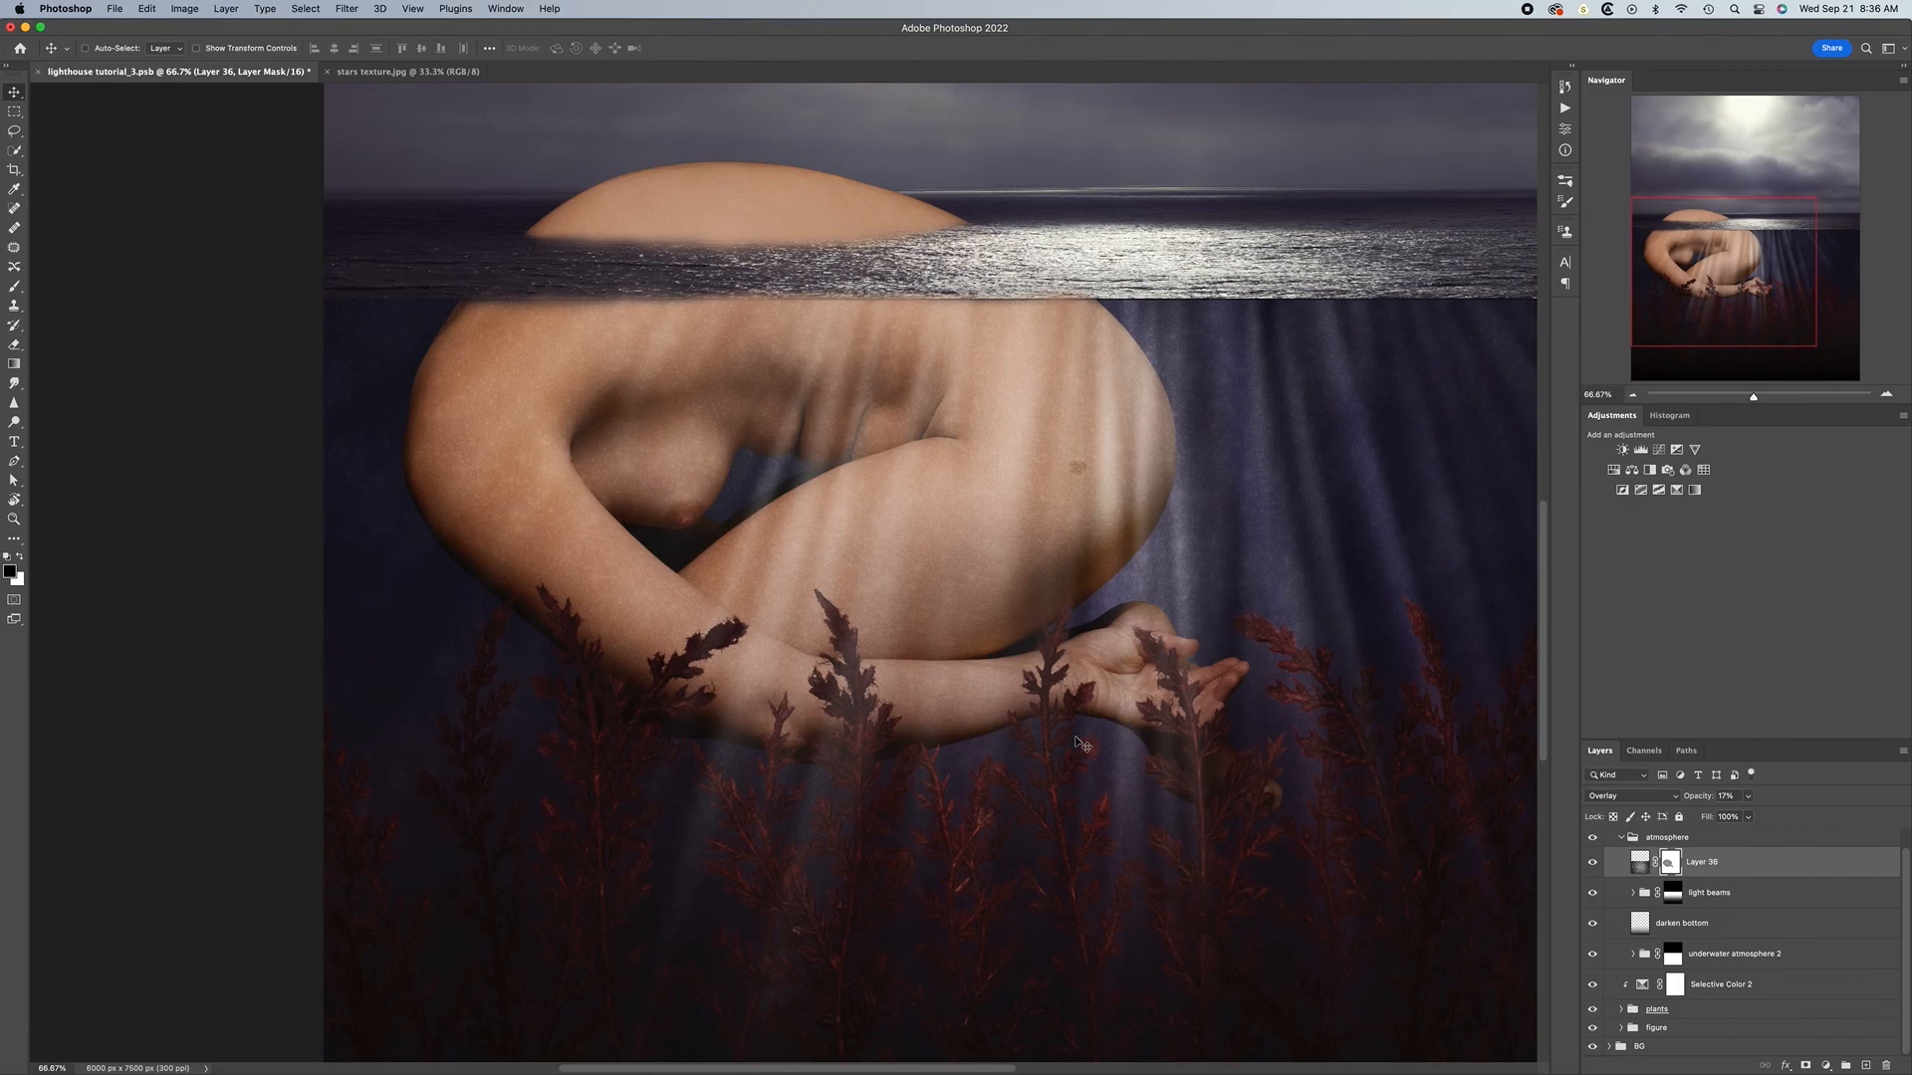
pyautogui.hscroll(5, 1290, 557)
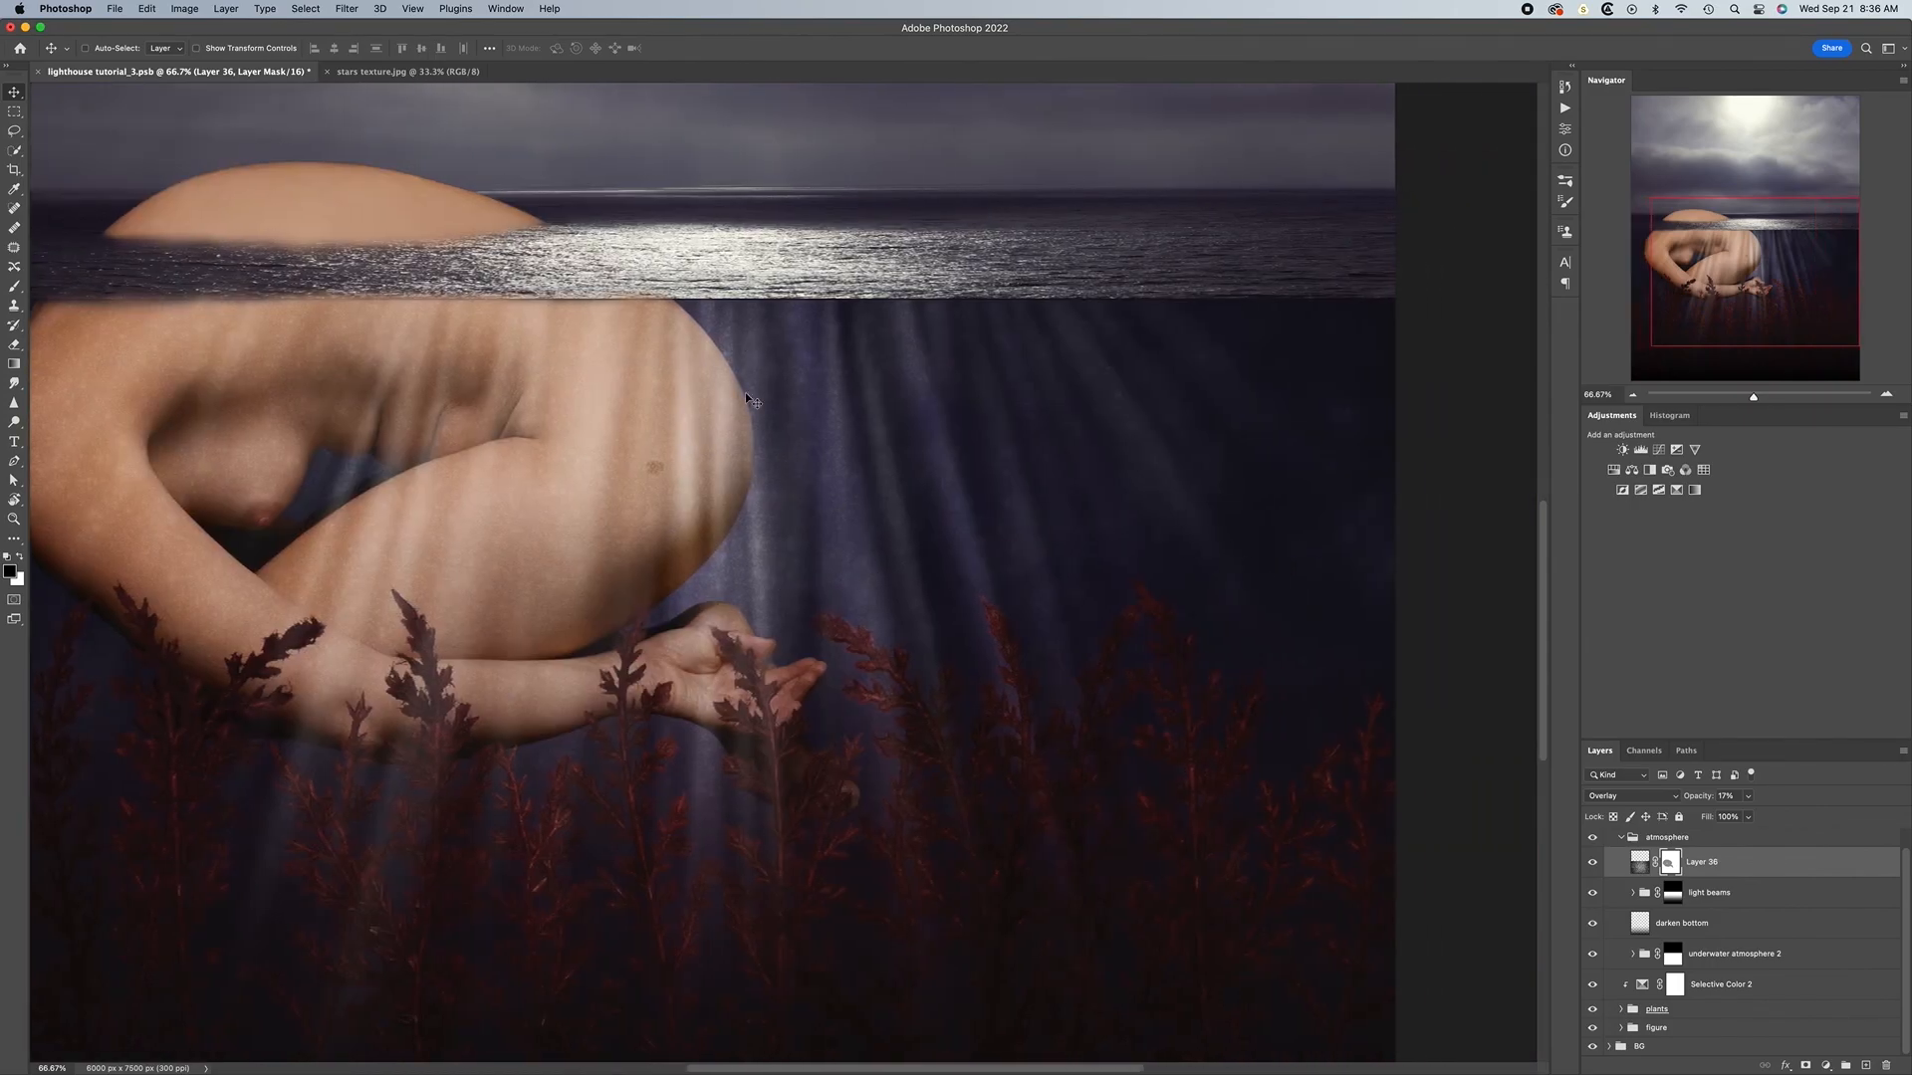
pyautogui.scroll(-4, 1005, 609)
pyautogui.hscroll(-3, 1005, 608)
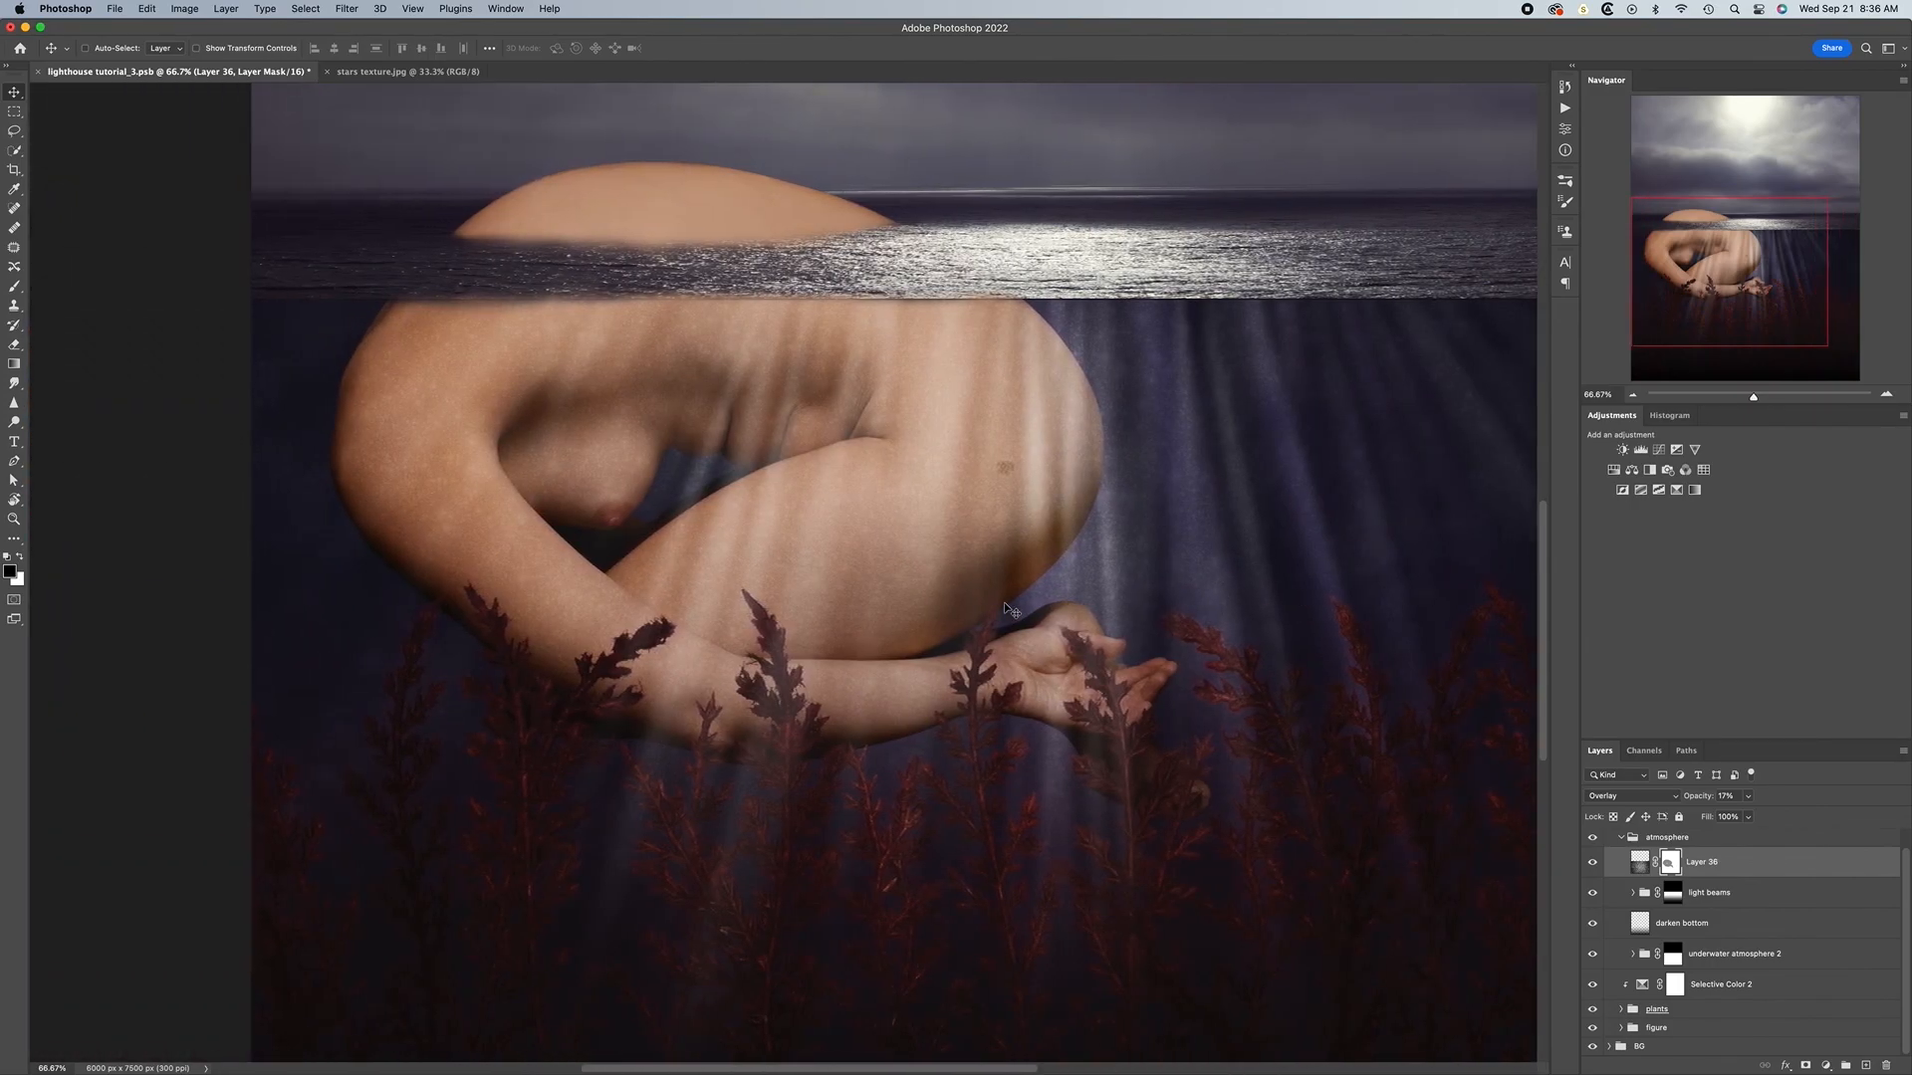
pyautogui.hscroll(4, 1011, 609)
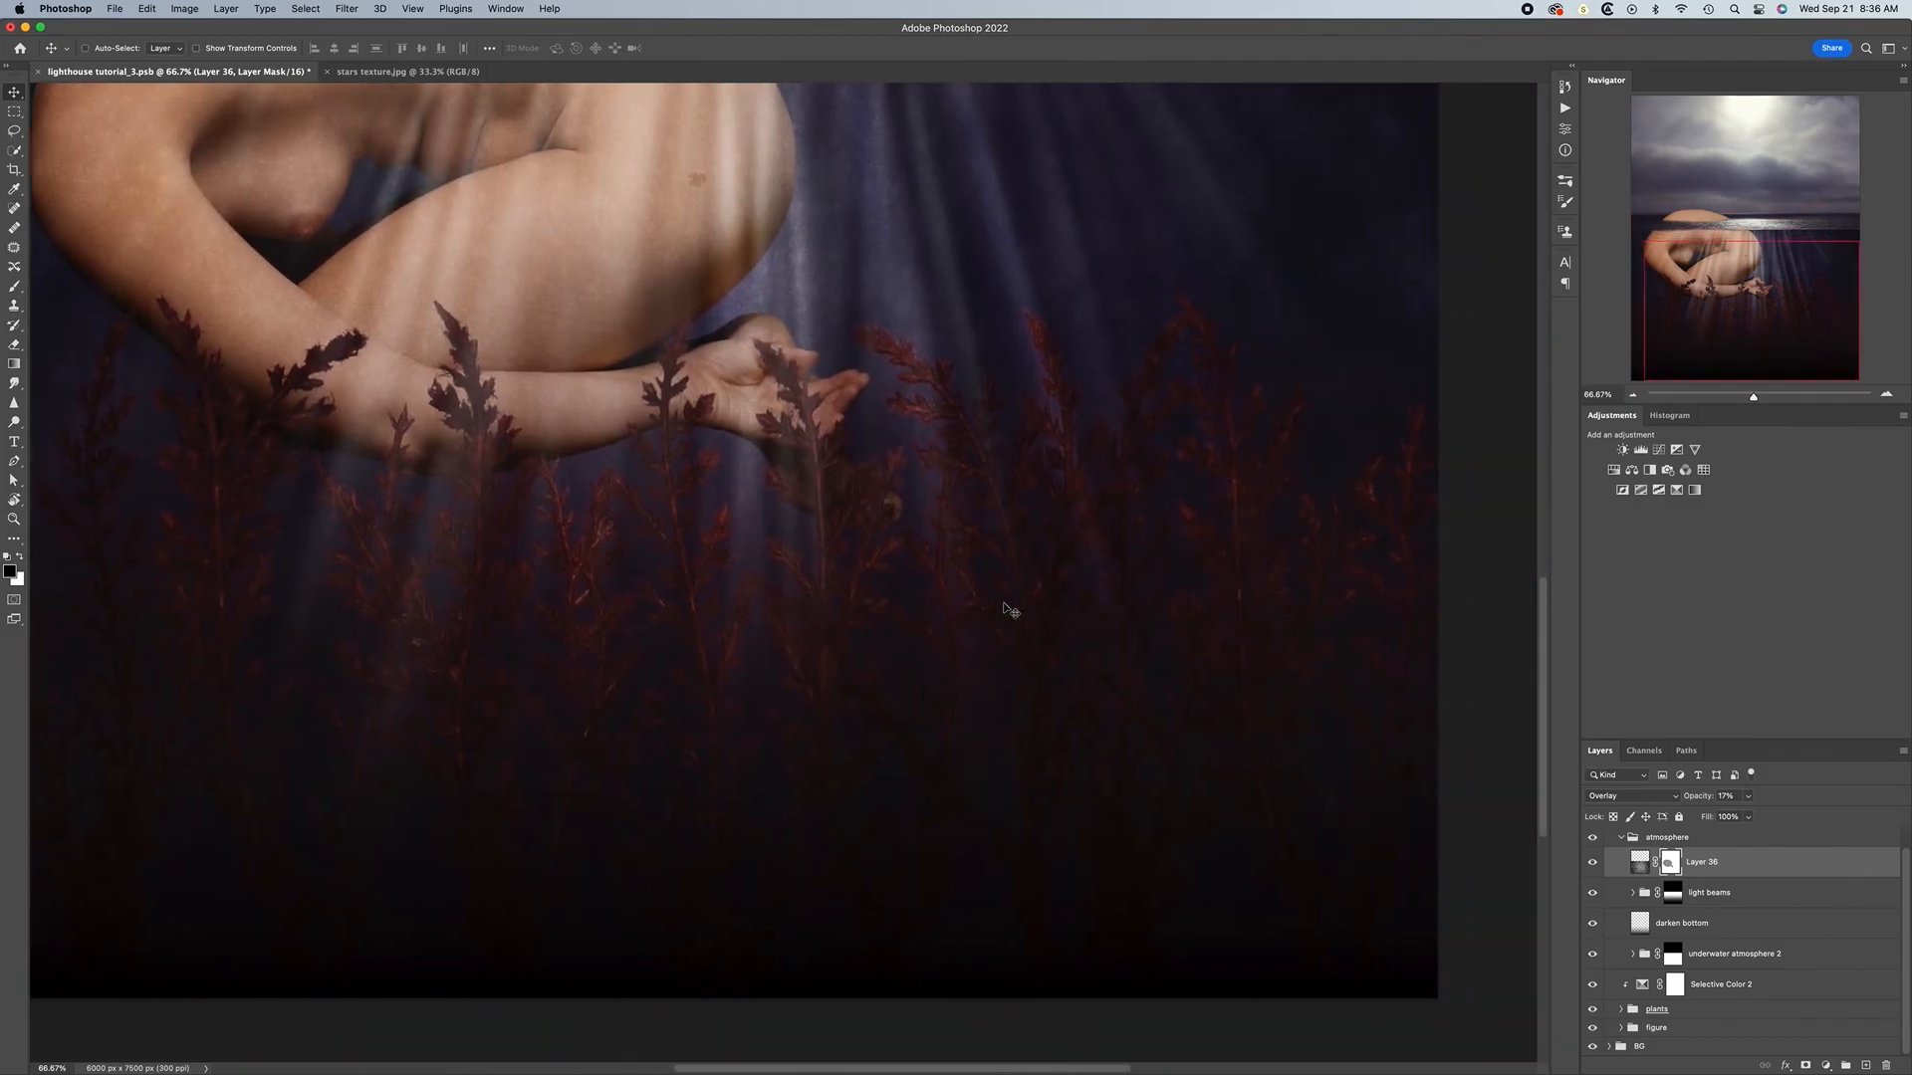
pyautogui.press('super+minus')
pyautogui.press('super+minus')
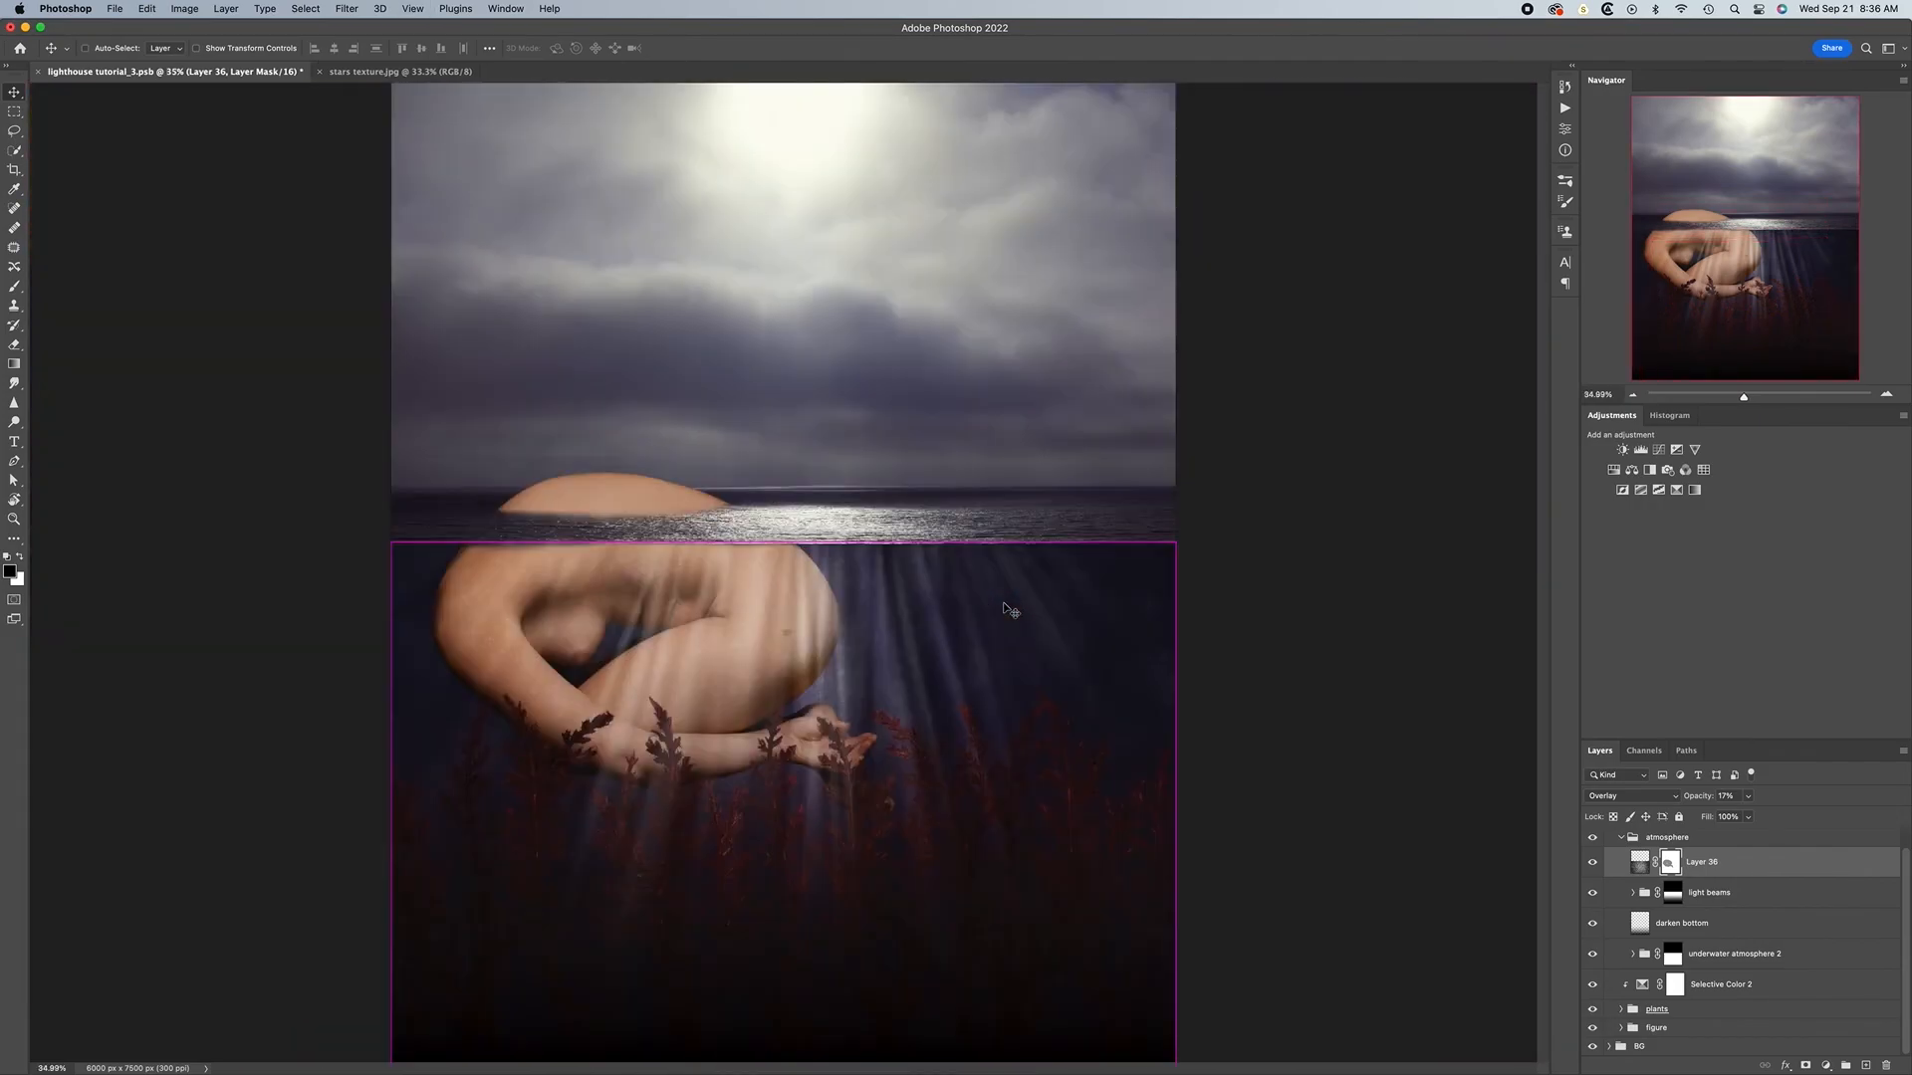